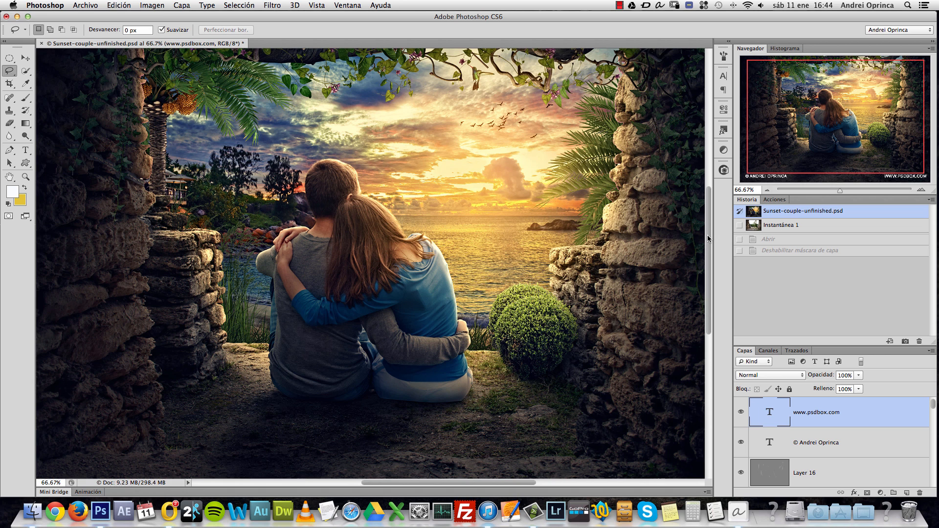
Step: Show only the ruins layer and disable its layer effects and layer mask
left_click(767, 190)
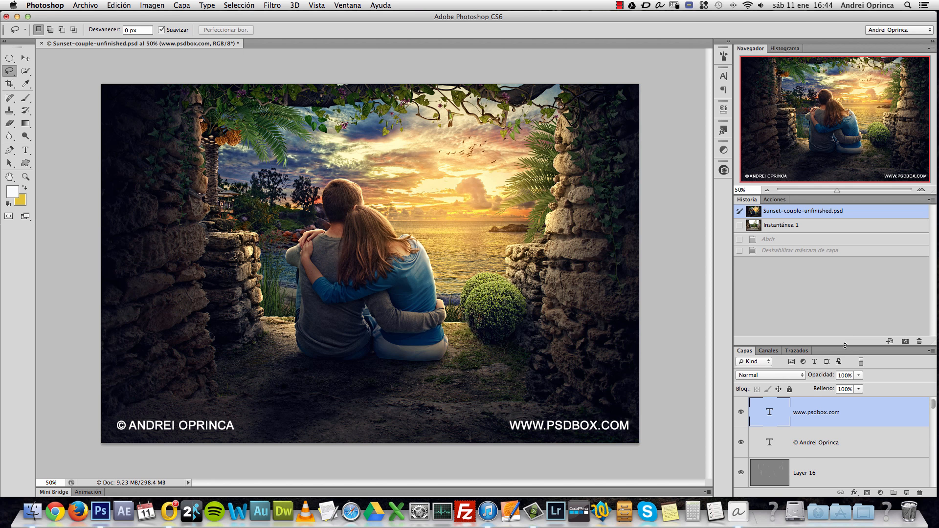
left_click_drag(844, 346, 844, 266)
left_click_drag(932, 329, 933, 463)
left_click(777, 399)
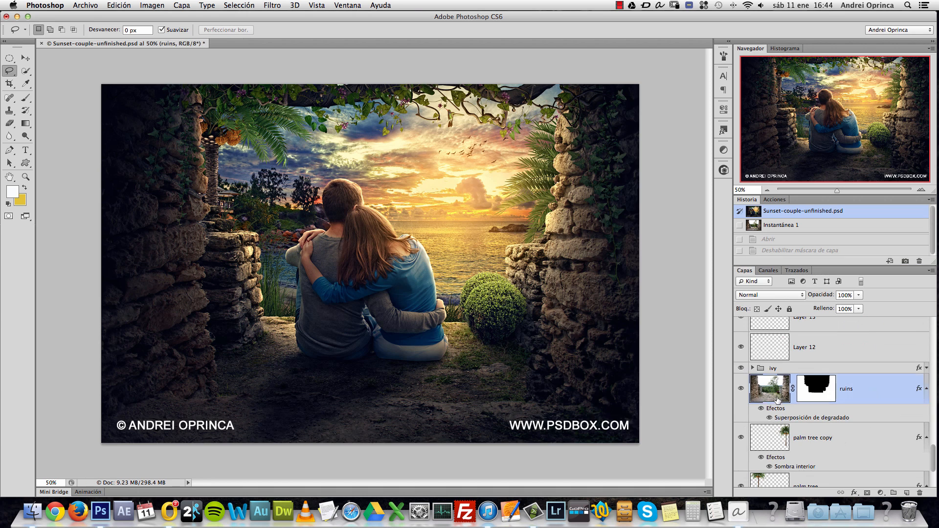
left_click(740, 390, "alt")
left_click(761, 408)
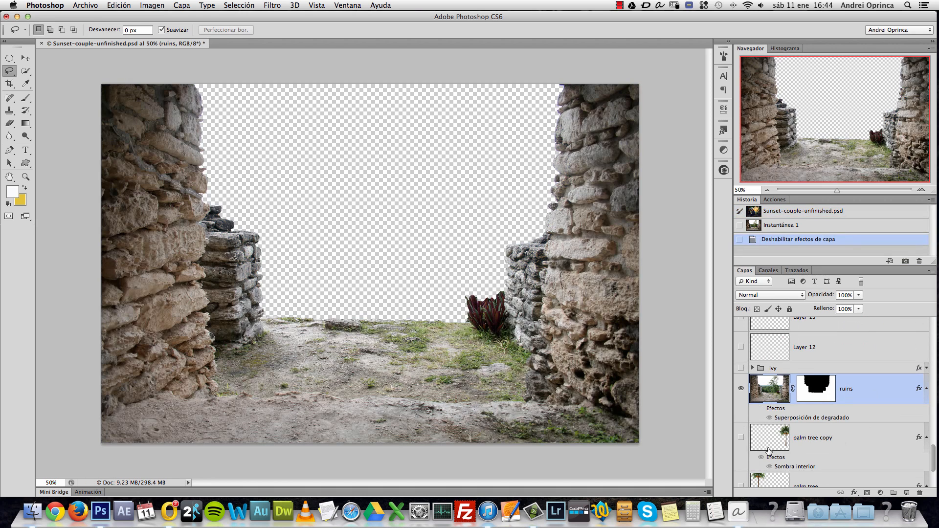
left_click(818, 391, "shift")
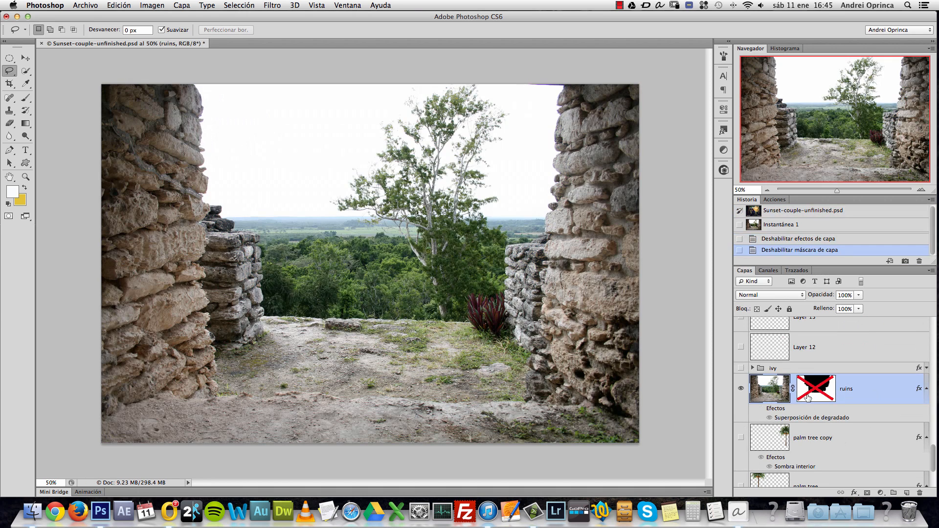
Step: Copy the entire ruins photo into a new 2200 × 1467 pixel RGB document at 72 pixels per inch
key("super+a")
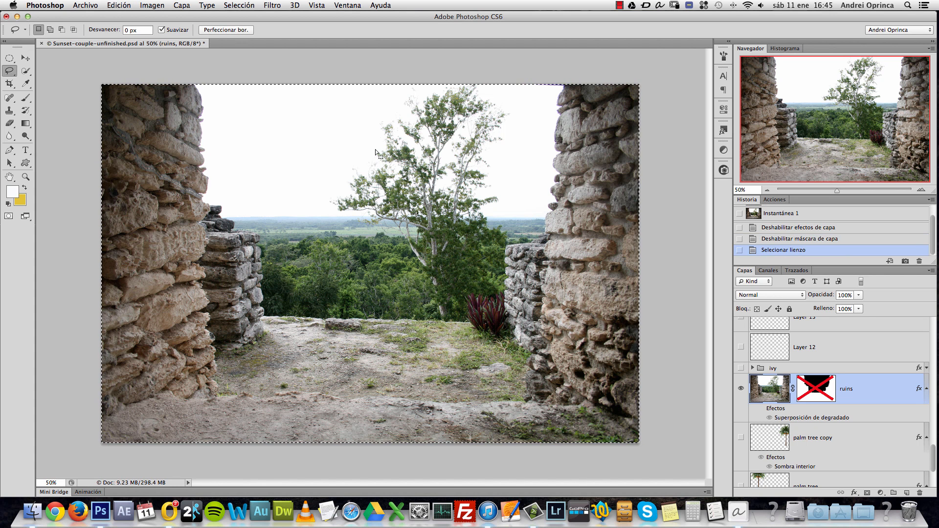
key("super+n")
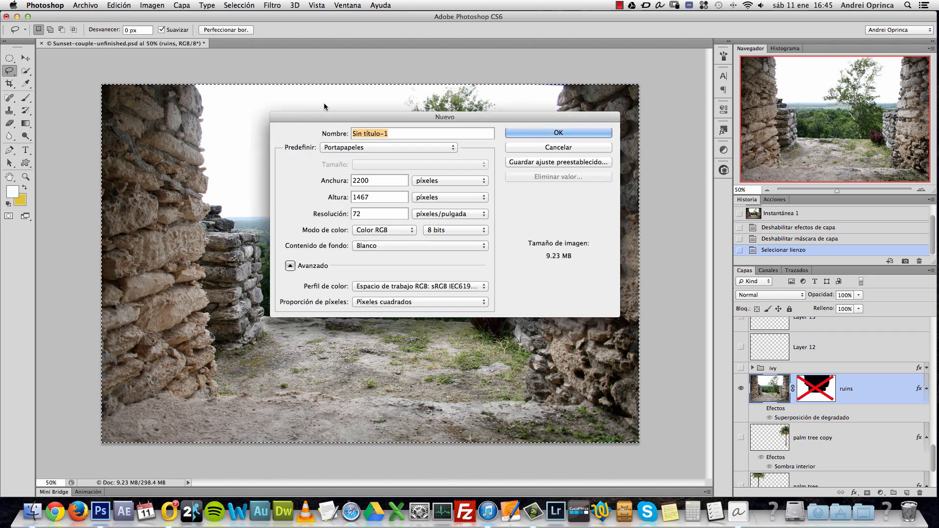
key("Escape")
key("super+v")
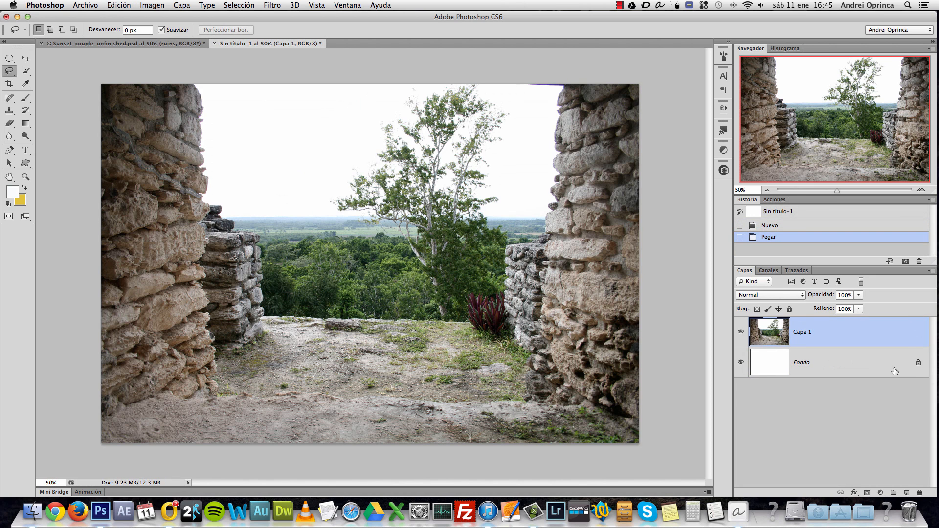
Step: Delete the Fondo layer and rename the pasted photo's layer as ruinas
left_click_drag(909, 367, 914, 492)
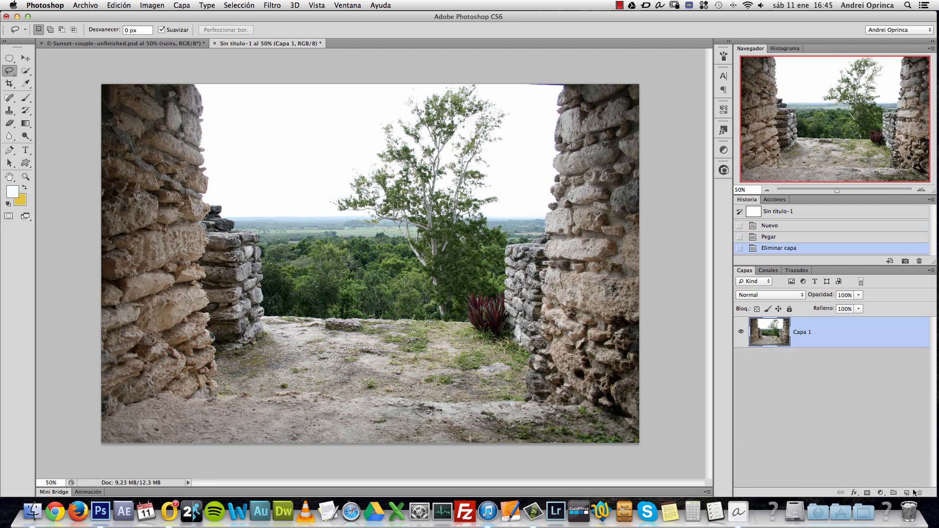
double_click(802, 333)
type("ruinas")
key("Return")
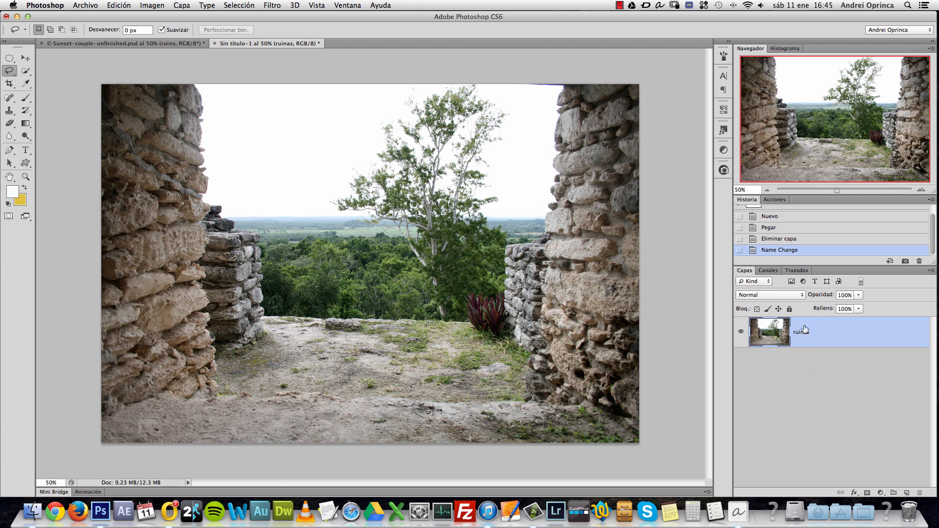
left_click(924, 188)
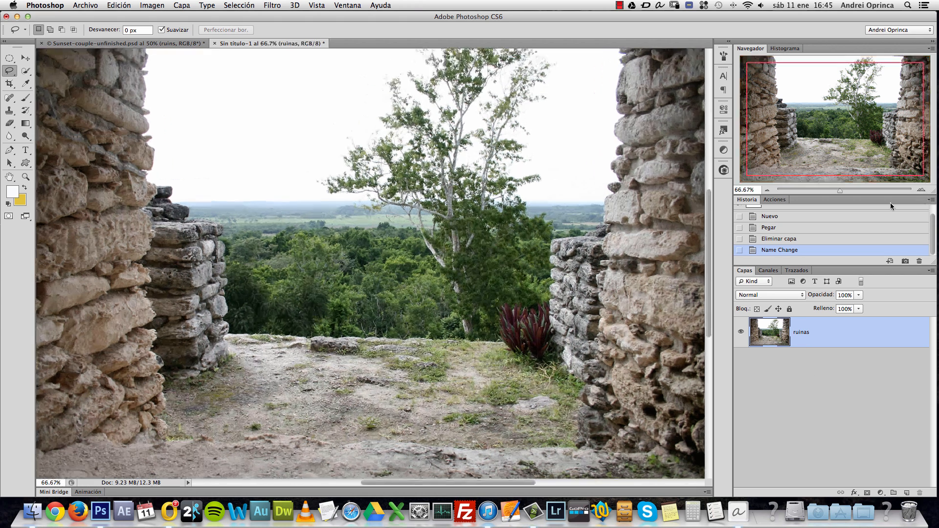
left_click(767, 190)
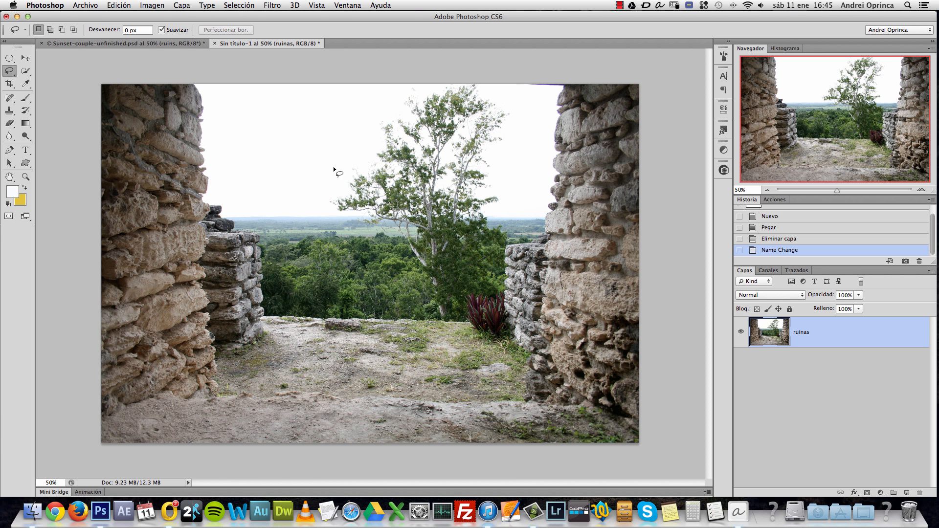
Step: Select the sky, tree and forest between the ruin walls using the Quick Selection tool with a 20 px brush
left_click(25, 58)
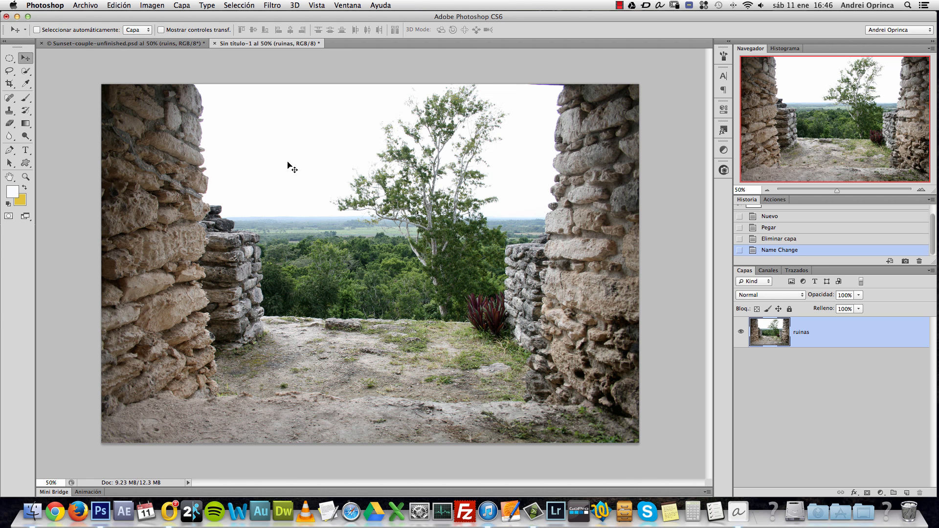
left_click(26, 71)
left_click_drag(26, 71, 59, 70)
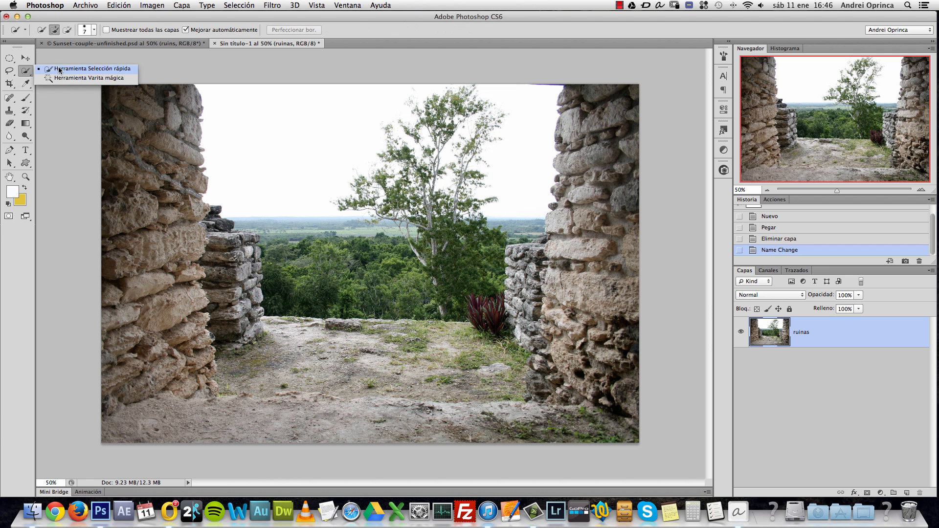
left_click(59, 70)
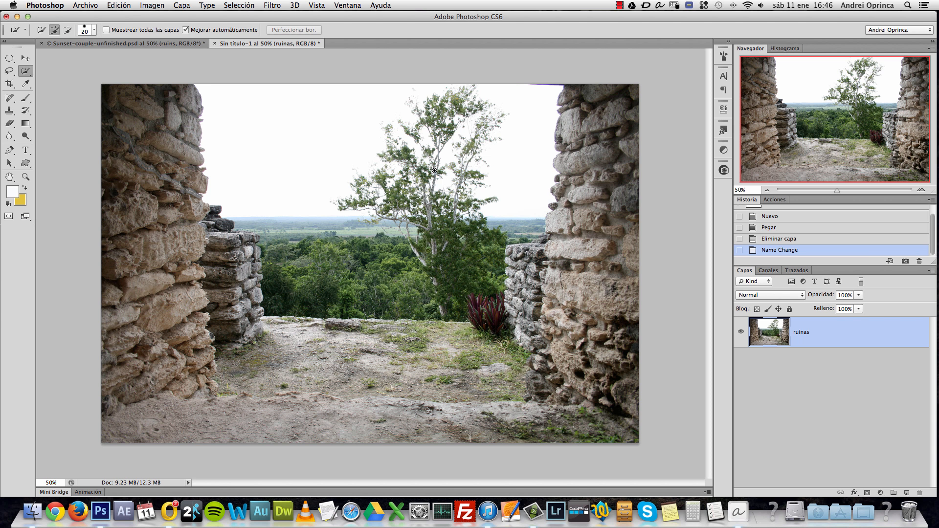
key("super+1")
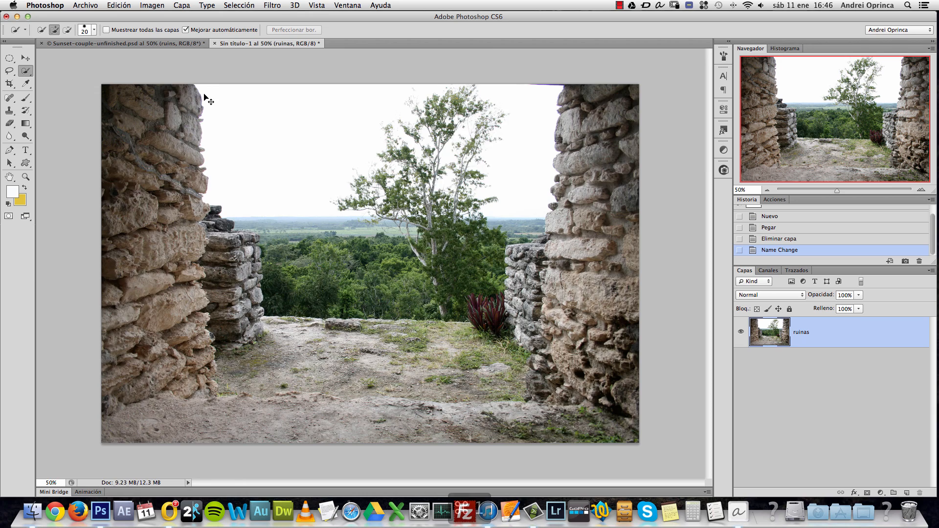
scroll(358, 214, "up", 5)
scroll(359, 214, "left", 5)
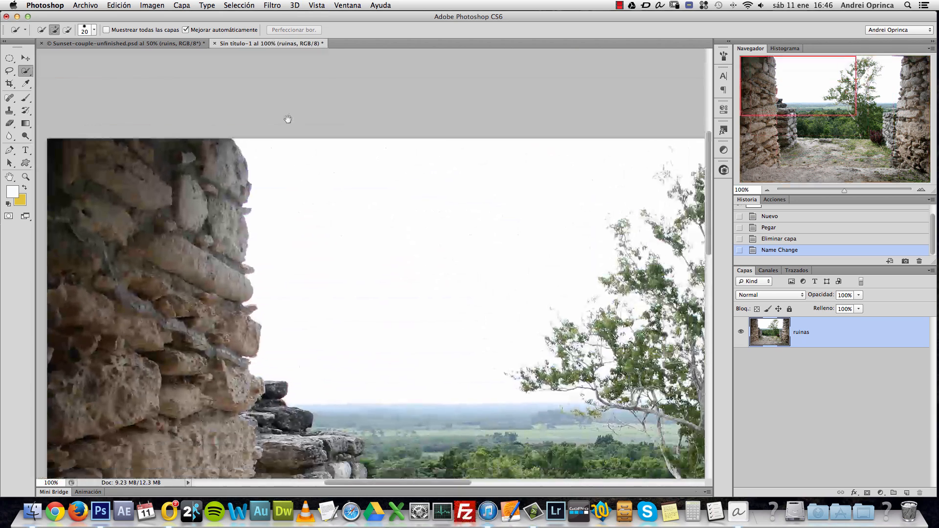
scroll(293, 135, "down", 4)
scroll(293, 134, "right", 3)
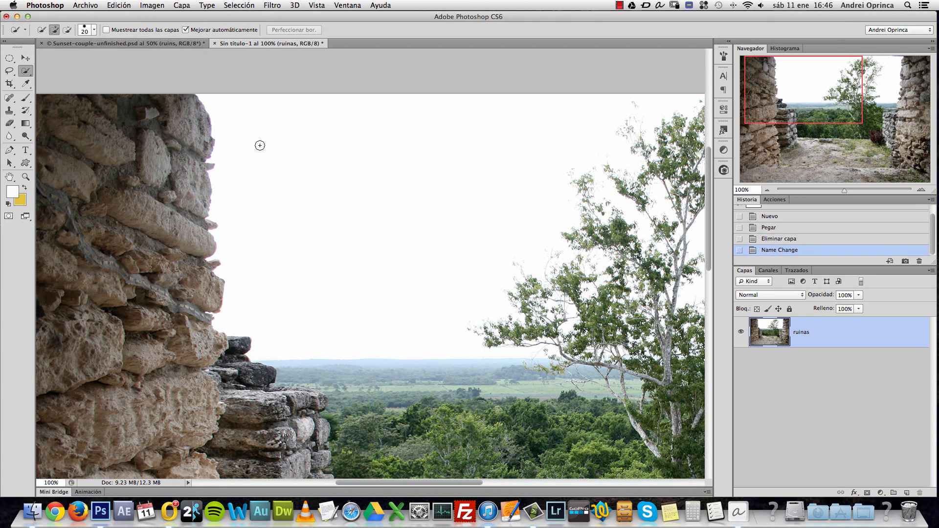
mouse_move(260, 145)
left_mouse_down()
mouse_move(310, 199)
mouse_move(450, 248)
mouse_move(541, 305)
mouse_move(529, 296)
left_mouse_up()
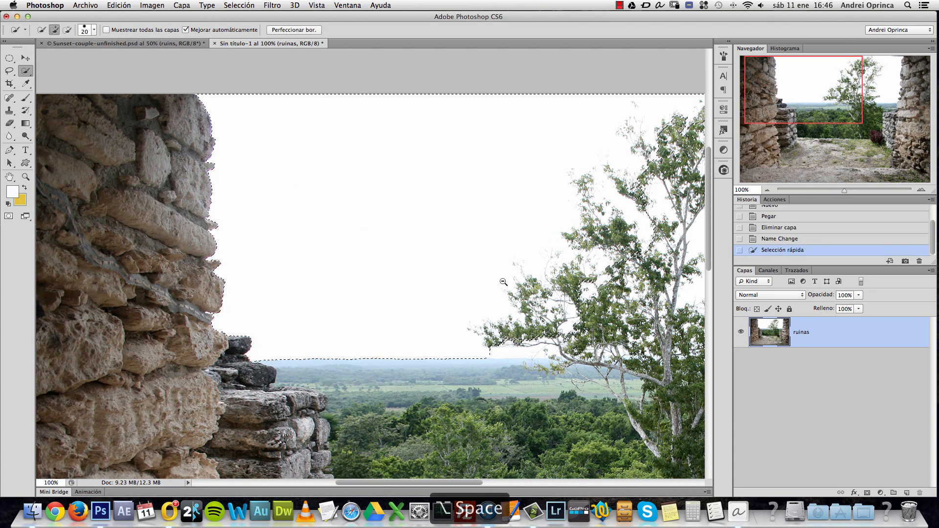
left_click(508, 263, "alt")
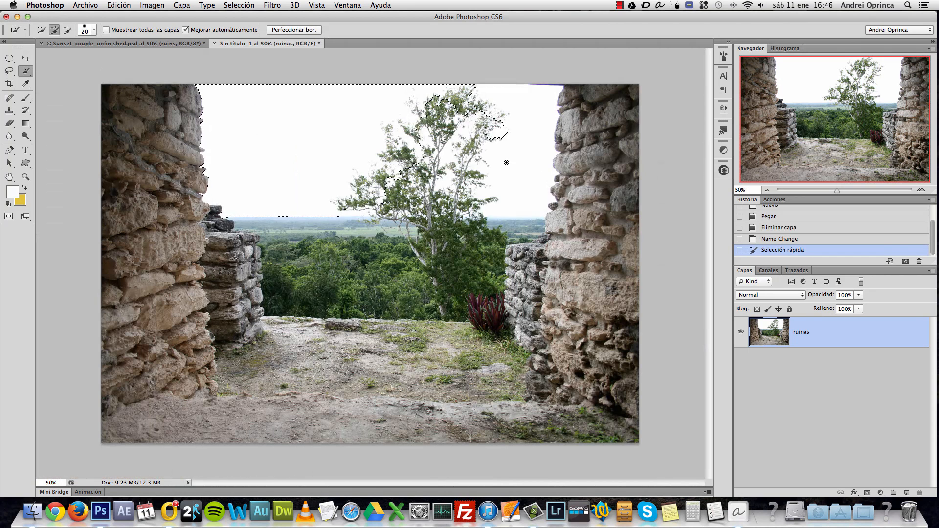
mouse_move(505, 161)
left_mouse_down()
mouse_move(482, 193)
mouse_move(428, 178)
mouse_move(399, 293)
mouse_move(355, 298)
left_mouse_up()
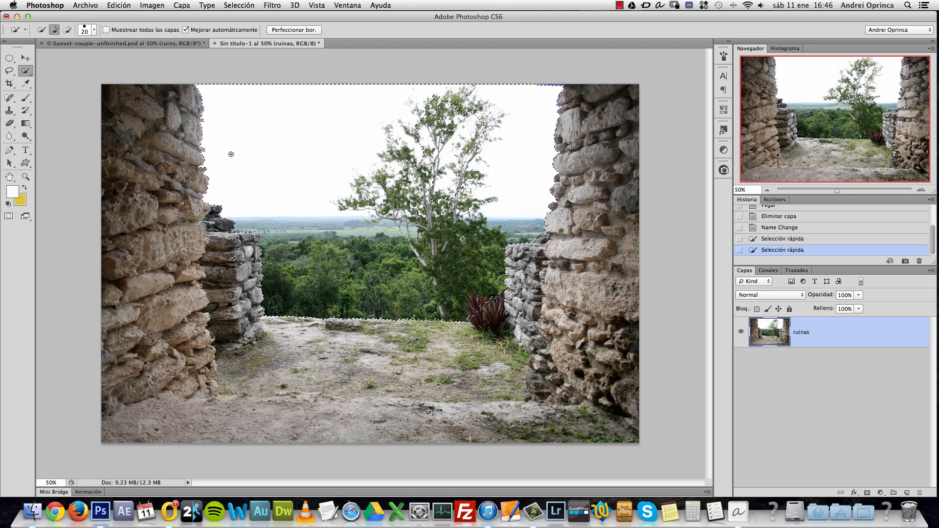
Step: Subtract the upper stones of the low left wall from the background selection using an 8 px Quick Selection brush
key("super+plus")
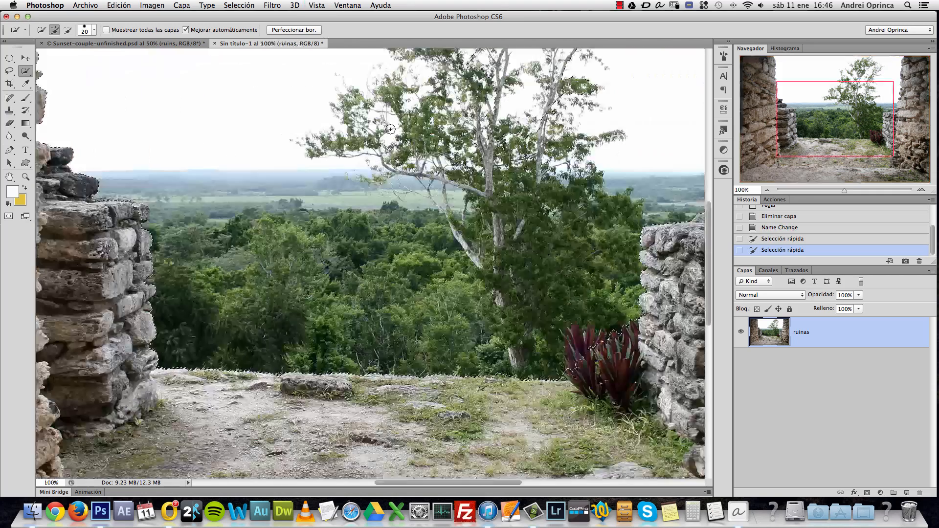
left_click(490, 134, "alt")
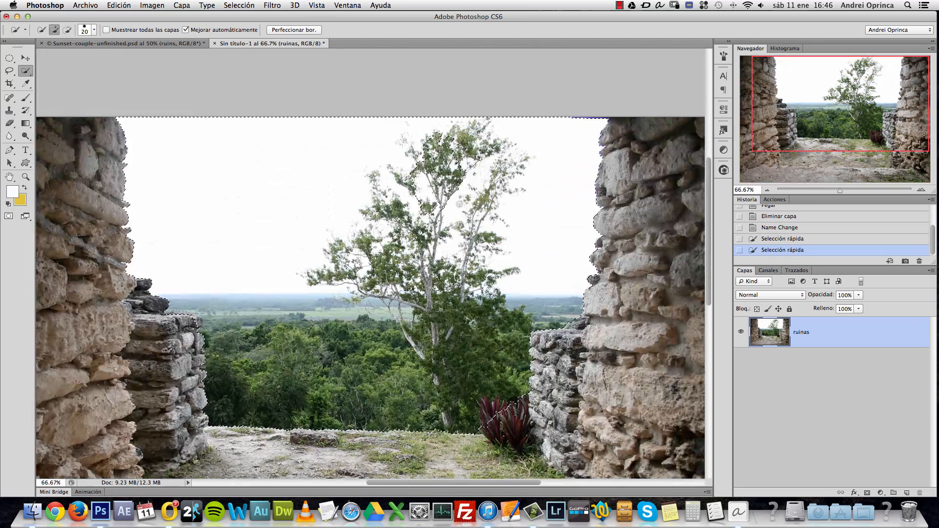
key("super+1")
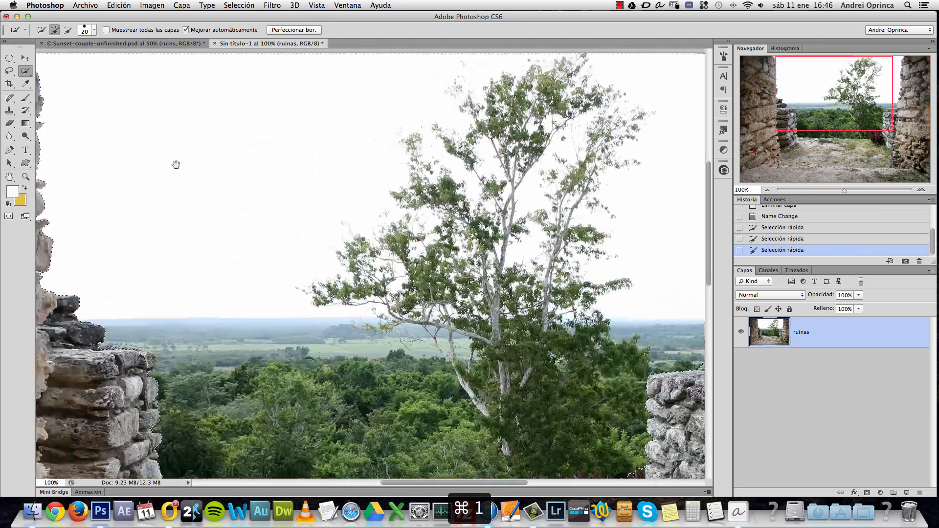
left_click(390, 239, "super")
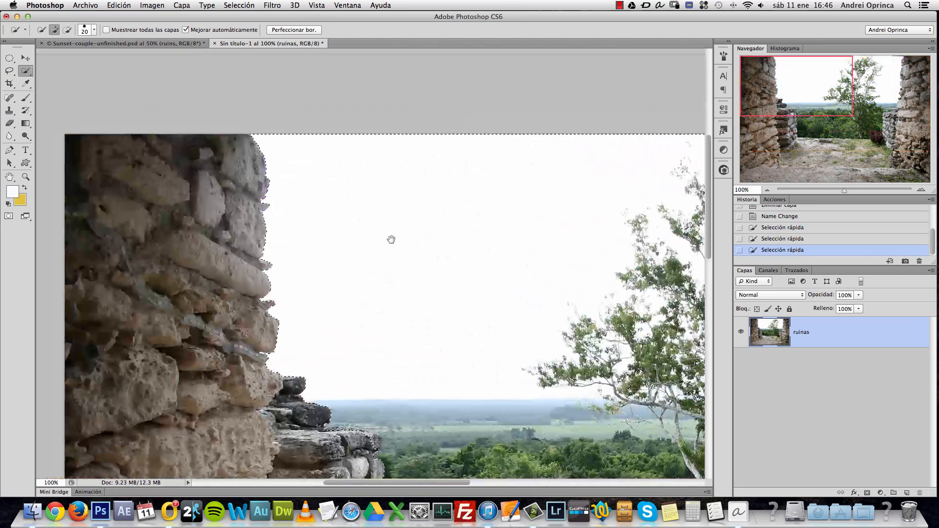
left_click(247, 132, "super")
scroll(336, 278, "down", 15)
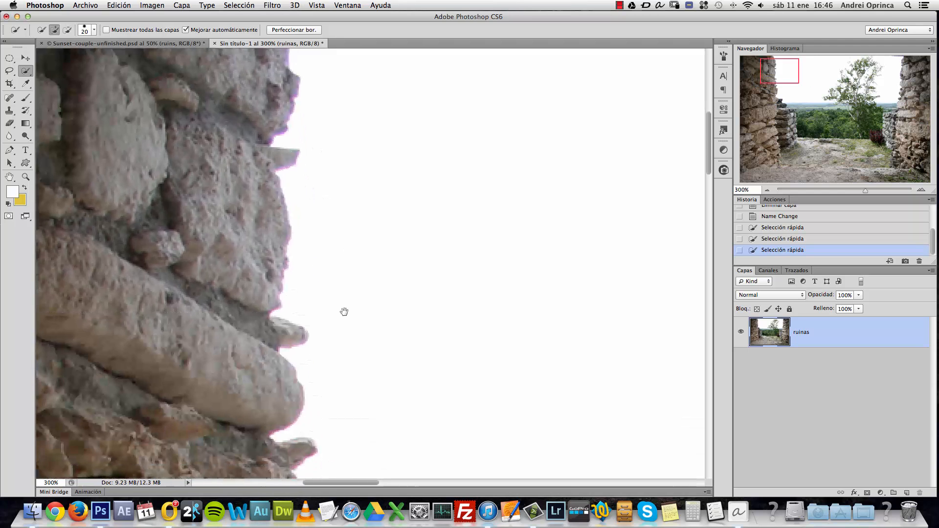
scroll(298, 194, "down", 5)
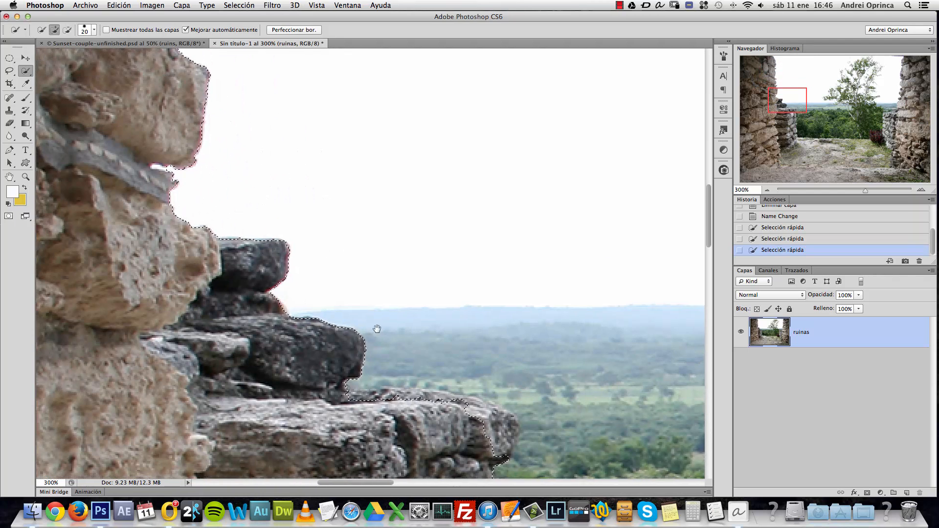
left_click_drag(377, 329, 336, 259)
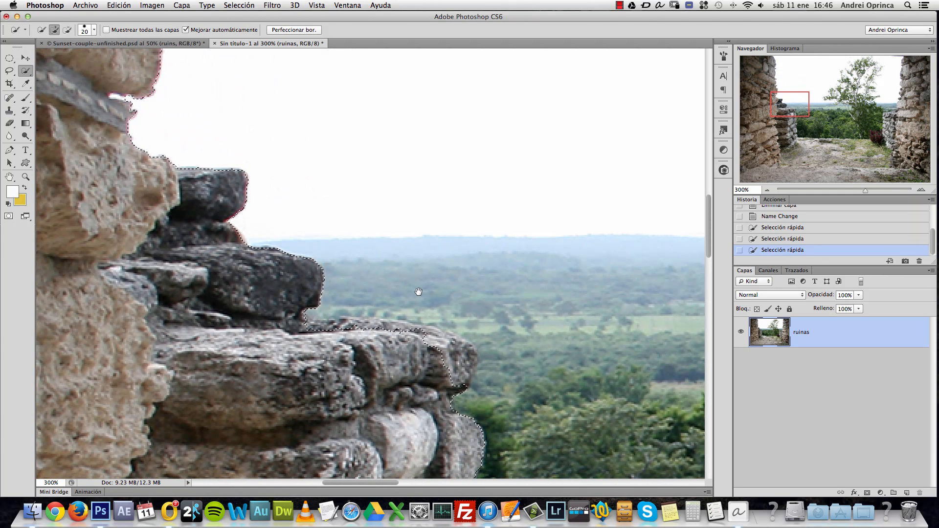
scroll(432, 300, "down", 2)
left_click_drag(433, 300, 390, 285)
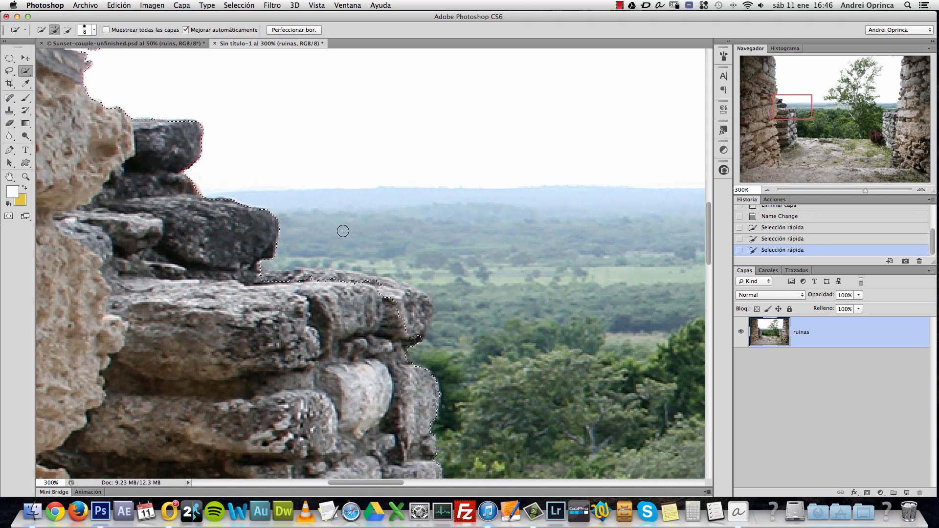
key("alt")
left_click(55, 32)
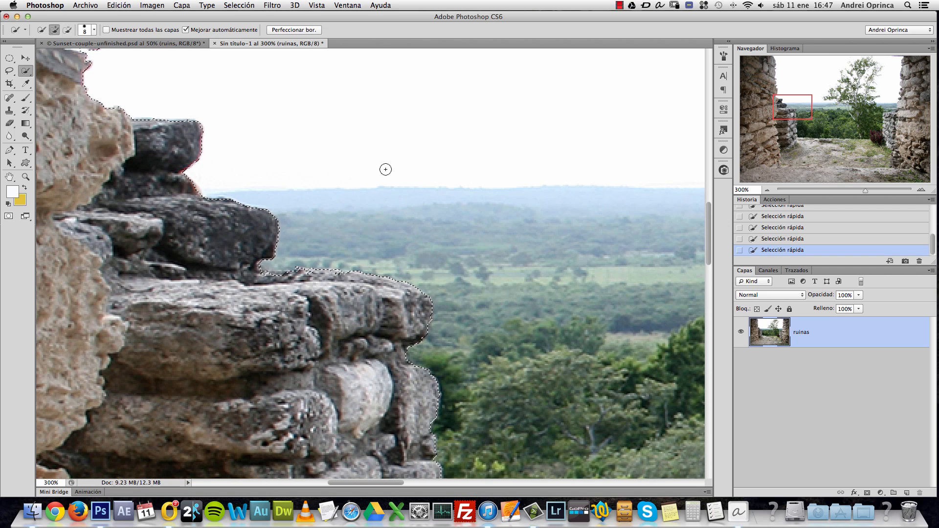
Step: Refine the background selection along the low left wall's lower stones and where the wall meets the ground
left_click_drag(402, 380, 332, 153)
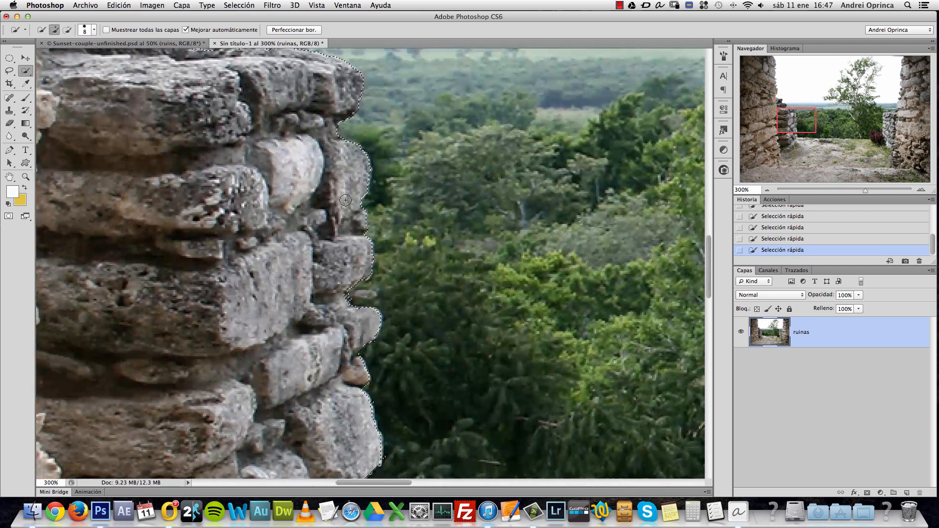
scroll(379, 274, "down", 5)
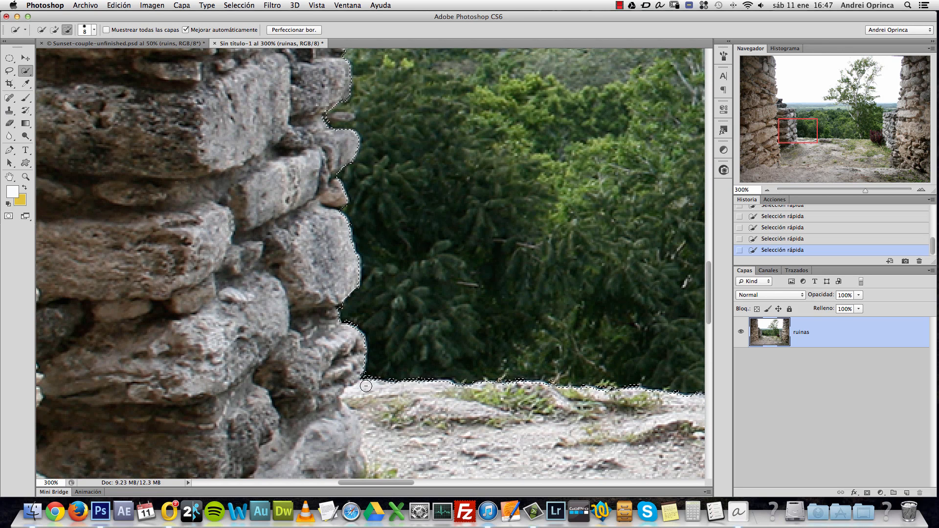
key("alt")
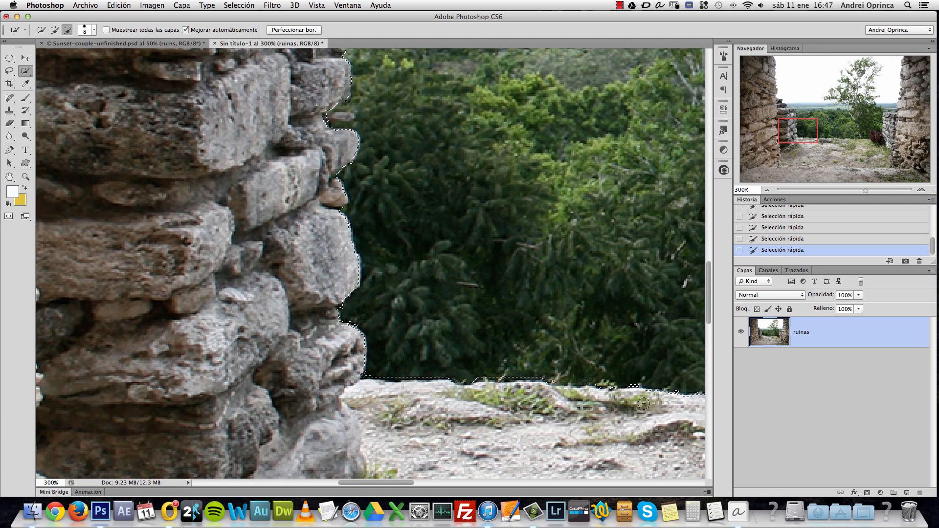
mouse_move(622, 361)
left_mouse_down()
mouse_move(538, 342)
mouse_move(415, 292)
mouse_move(283, 274)
left_mouse_up()
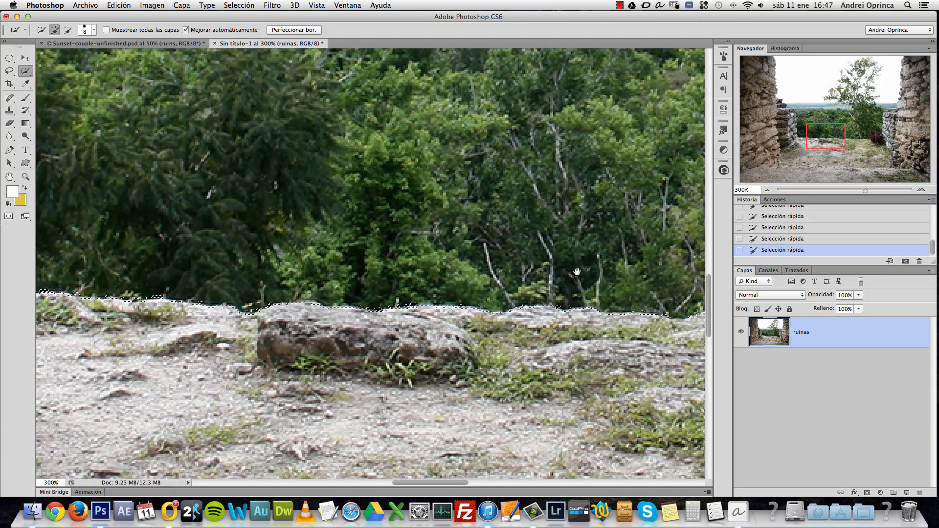
Step: Add the purple plant beside the low right wall to the background selection with the Quick Selection tool
mouse_move(524, 274)
left_mouse_down()
mouse_move(293, 266)
mouse_move(482, 267)
left_mouse_up()
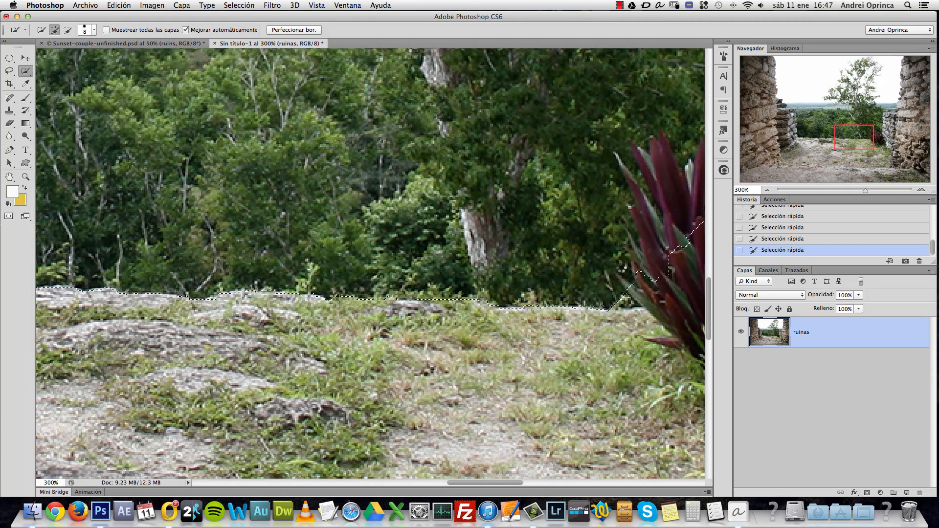
left_click_drag(618, 234, 364, 248)
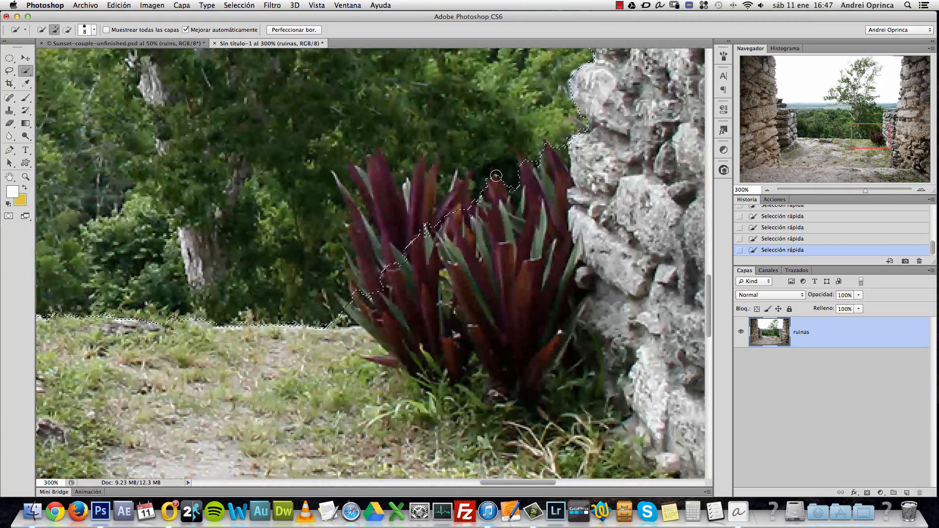
left_click_drag(433, 224, 422, 248)
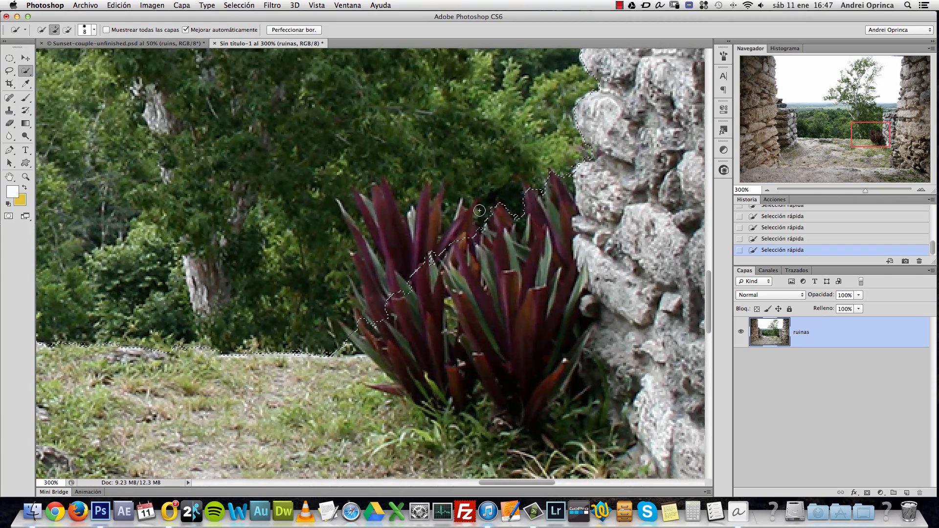
scroll(477, 210, "down", 1)
mouse_move(503, 225)
left_mouse_down()
mouse_move(452, 240)
mouse_move(441, 264)
left_mouse_up()
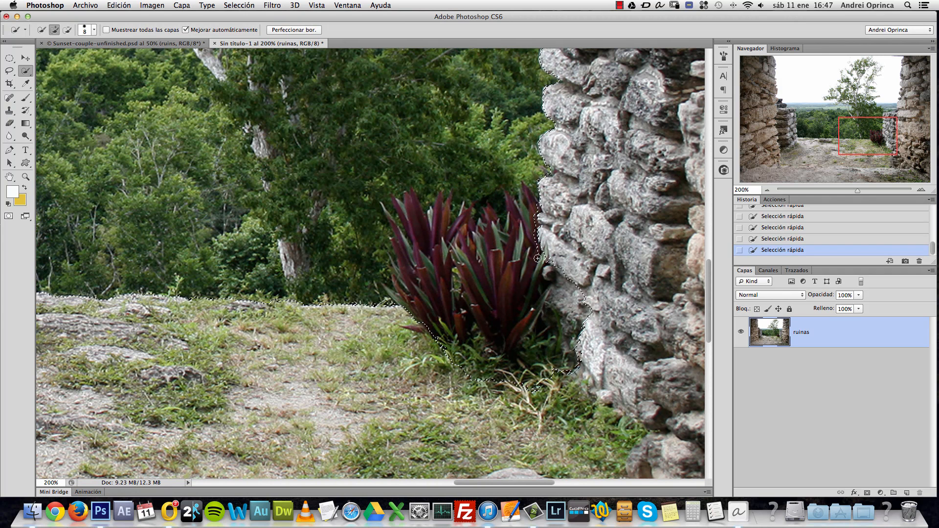
Step: Subtract the plant's base, the grass beneath it and the adjoining wall from the selection, keeping the upper leaves selected
key("alt")
left_click_drag(559, 303, 532, 345)
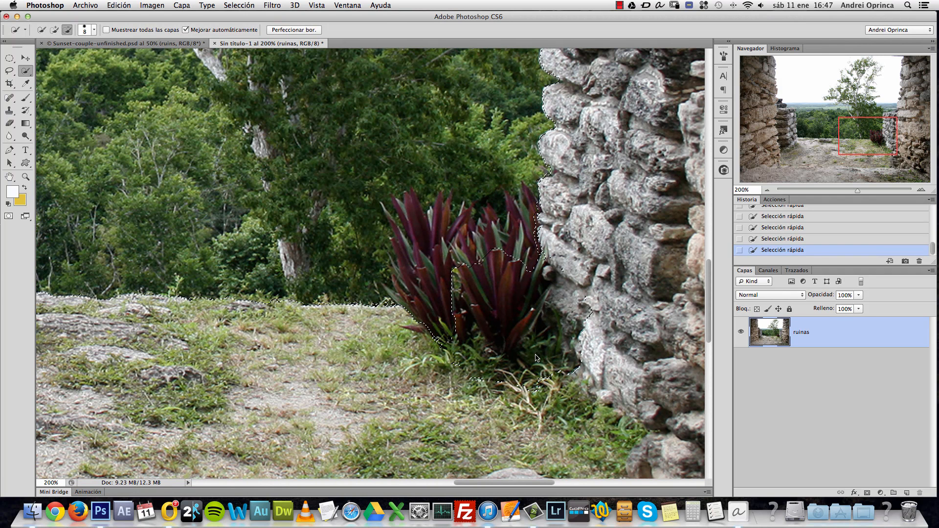
left_click_drag(590, 301, 599, 270)
key("alt")
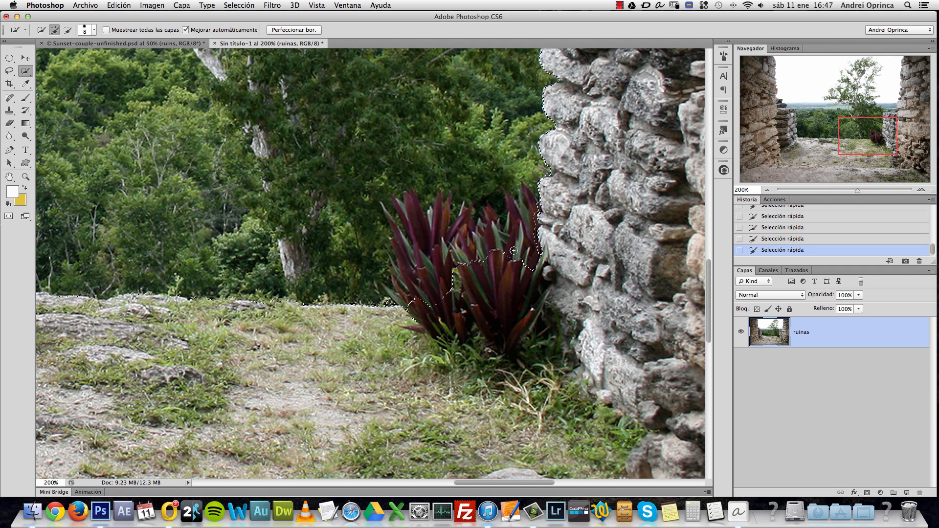
mouse_move(515, 256)
left_mouse_down()
mouse_move(472, 266)
mouse_move(435, 294)
mouse_move(528, 280)
left_mouse_up()
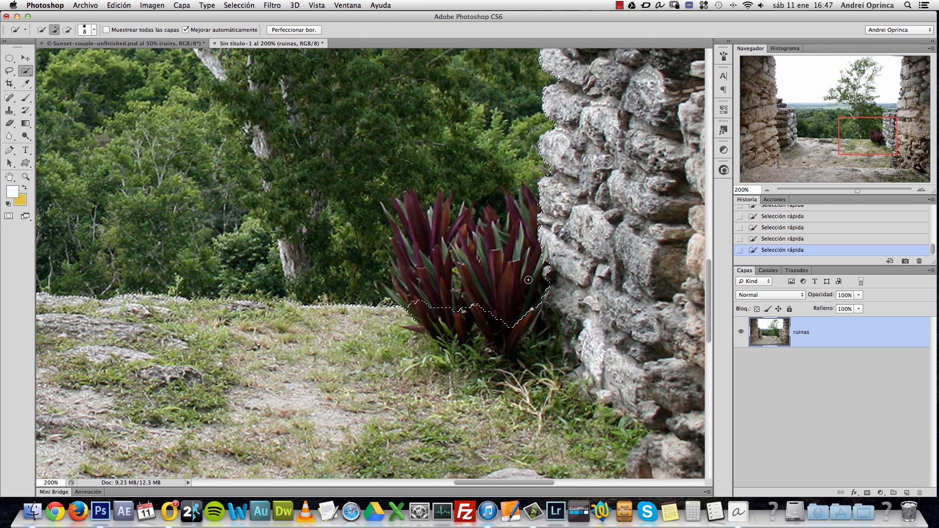
left_click_drag(548, 328, 500, 321)
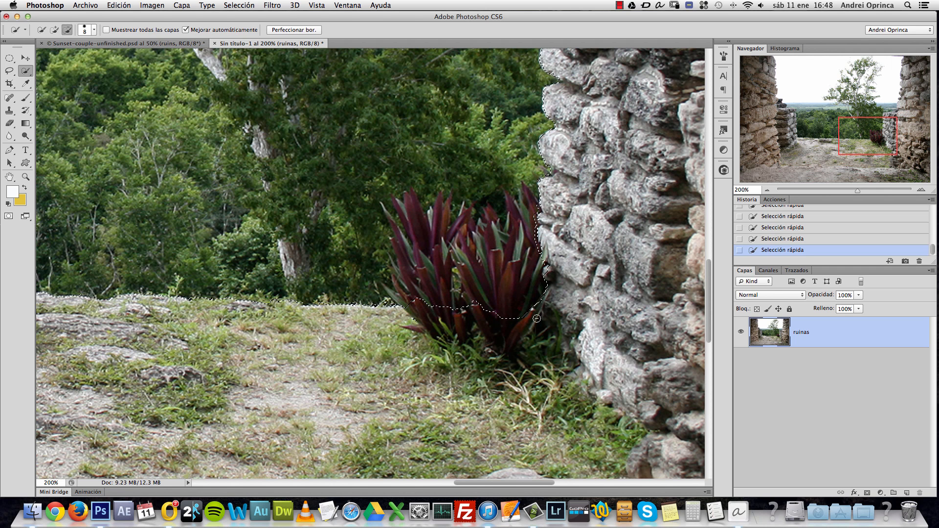
Step: Refine the background selection between the low right wall's stones using a 3 px Quick Selection brush
key("super+space")
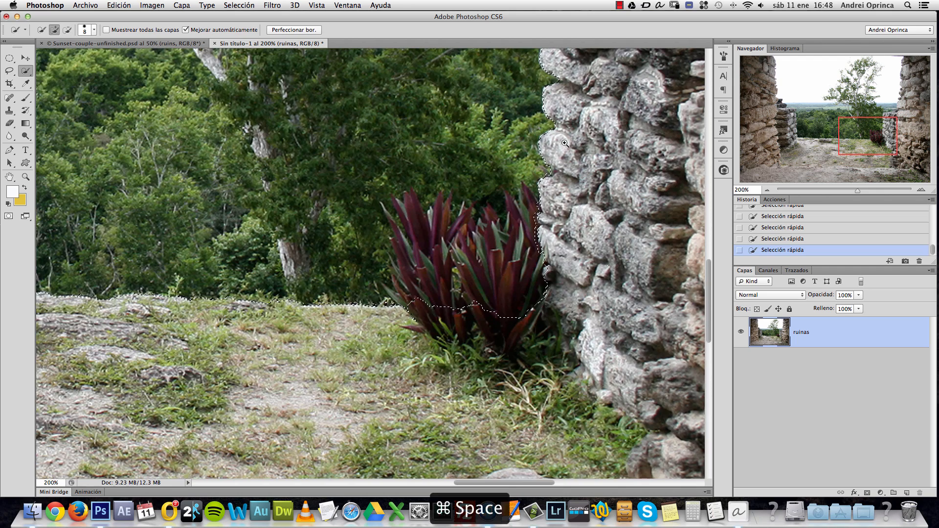
left_click(571, 134)
mouse_move(572, 133)
left_mouse_down()
mouse_move(525, 200)
mouse_move(507, 206)
mouse_move(511, 260)
left_mouse_up()
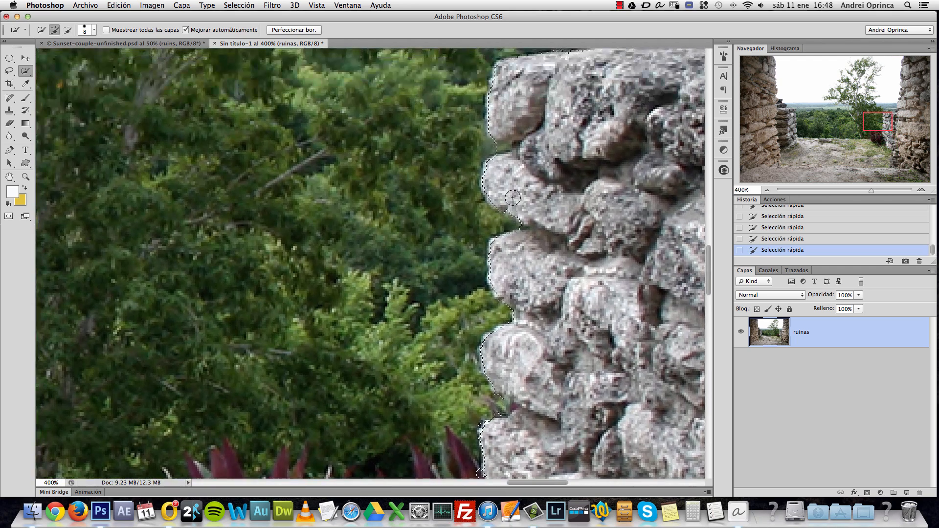
key("bracketleft")
key("bracketleft")
key("bracketleft")
key("bracketleft")
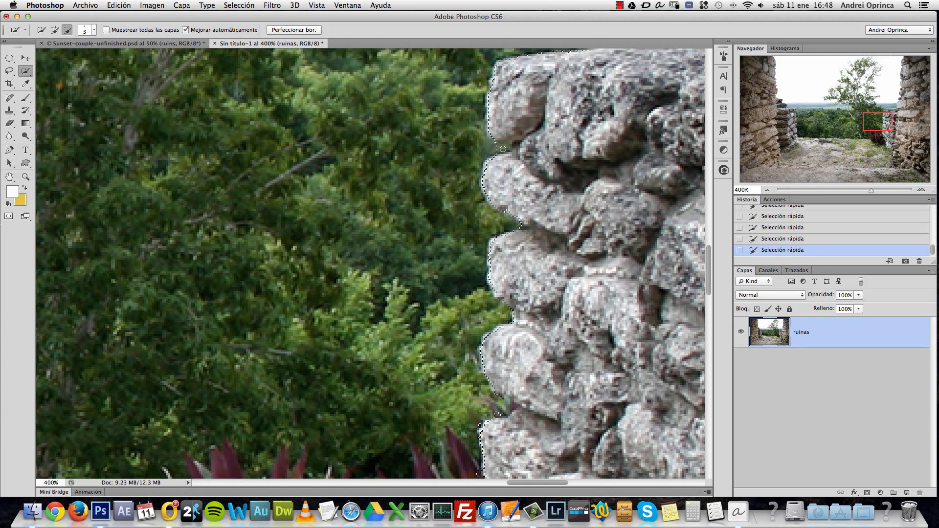
left_click_drag(499, 148, 505, 147)
key("alt")
left_click_drag(551, 151, 472, 335)
Step: Exclude the dark stones on top of the low right wall from the background selection, following their upper outline
left_click_drag(566, 261, 411, 329)
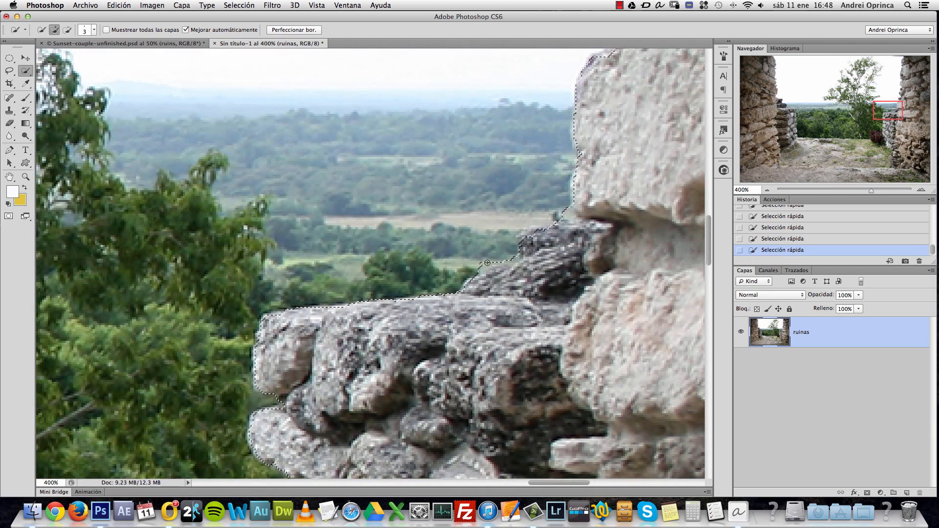
left_click_drag(503, 259, 526, 263)
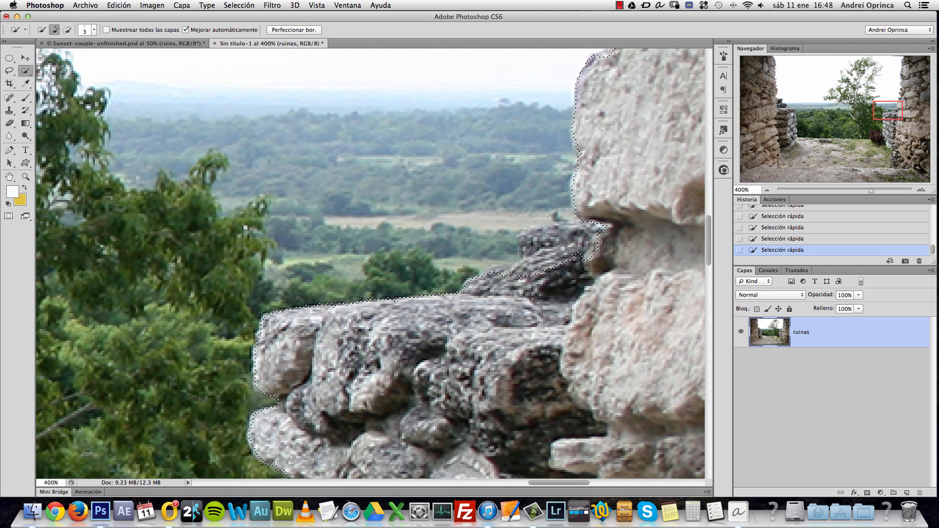
key("alt")
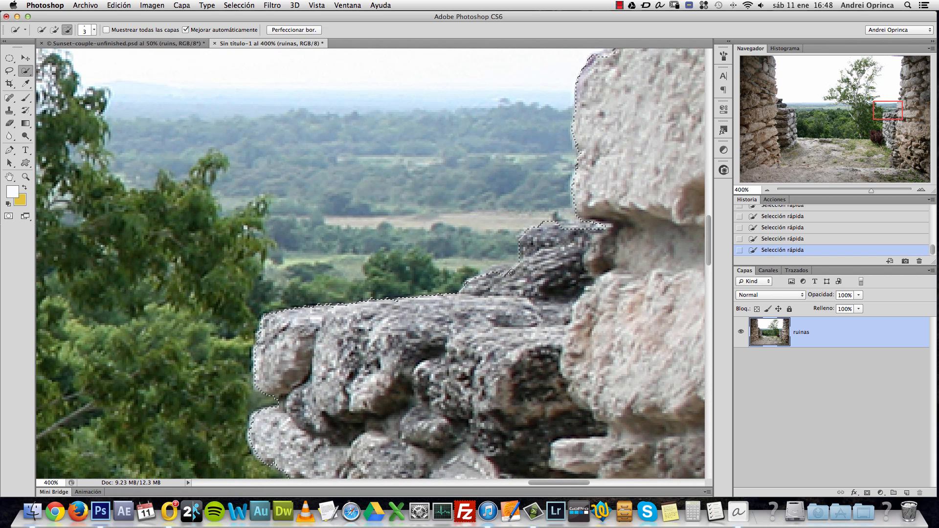
left_click_drag(512, 274, 520, 262)
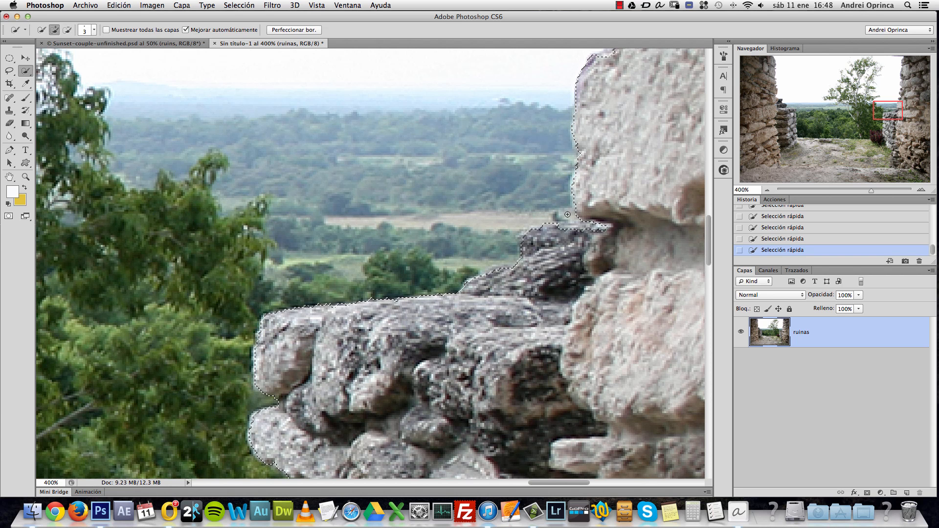
Step: Examine the selection edge up the tall right wall to the photo's upper border and across the whole photo
left_click_drag(612, 128, 541, 324)
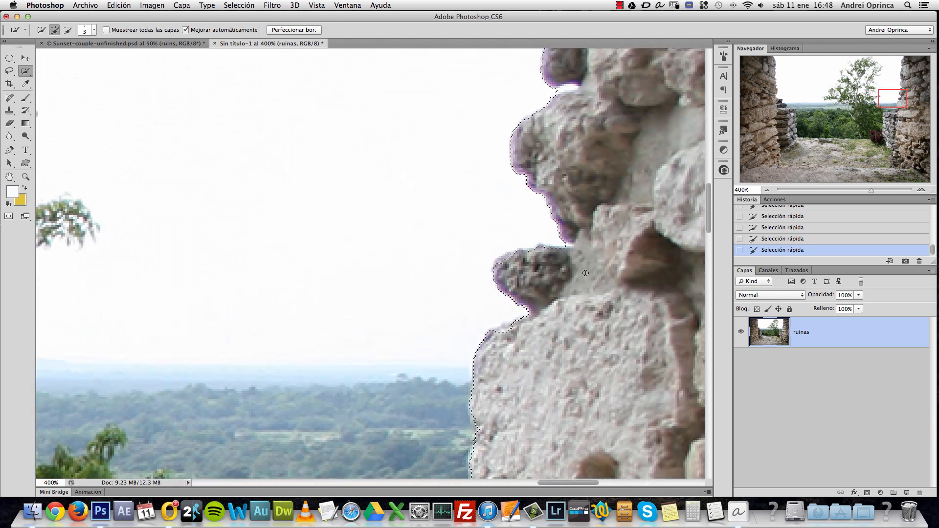
left_click_drag(571, 184, 565, 258)
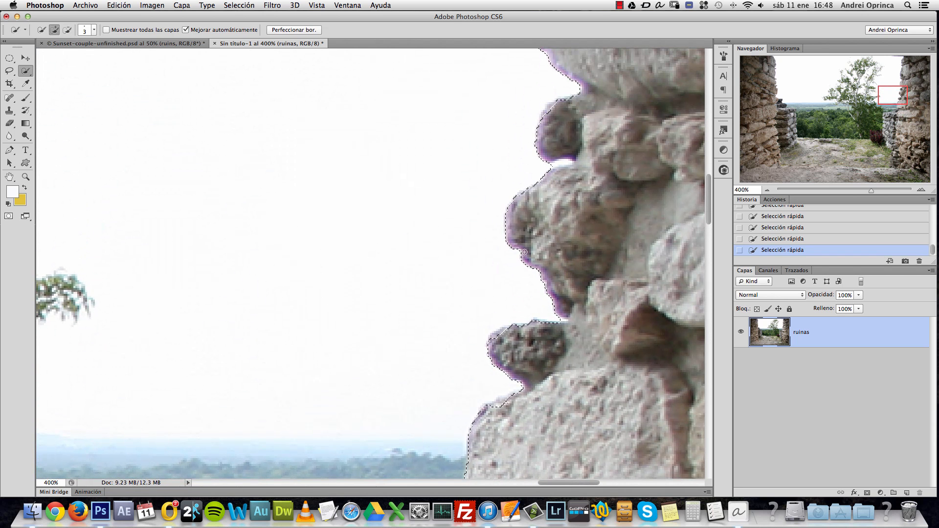
left_click_drag(609, 208, 574, 340)
mouse_move(519, 293)
left_mouse_down()
mouse_move(531, 298)
mouse_move(494, 431)
left_mouse_up()
left_click_drag(529, 153, 541, 304)
left_click_drag(547, 118, 551, 319)
left_click_drag(549, 217, 549, 294)
left_click_drag(549, 195, 568, 216)
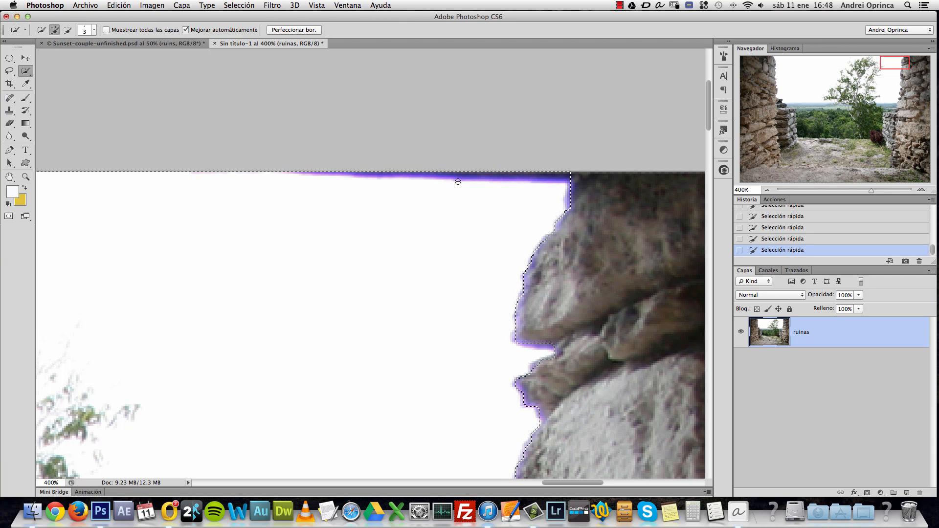
left_click(568, 217, "alt")
left_click(568, 218, "alt")
left_click(569, 217, "alt")
left_click(569, 217, "alt")
left_click(569, 217, "alt")
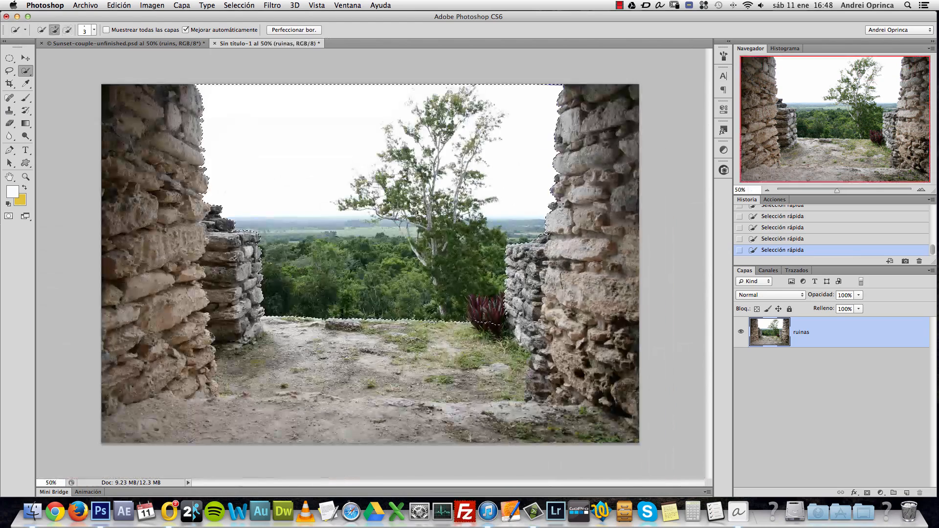
Step: Add a layer mask to the ruinas layer from the selection and invert it to hide the background
key("super+space")
left_click(391, 195, "super")
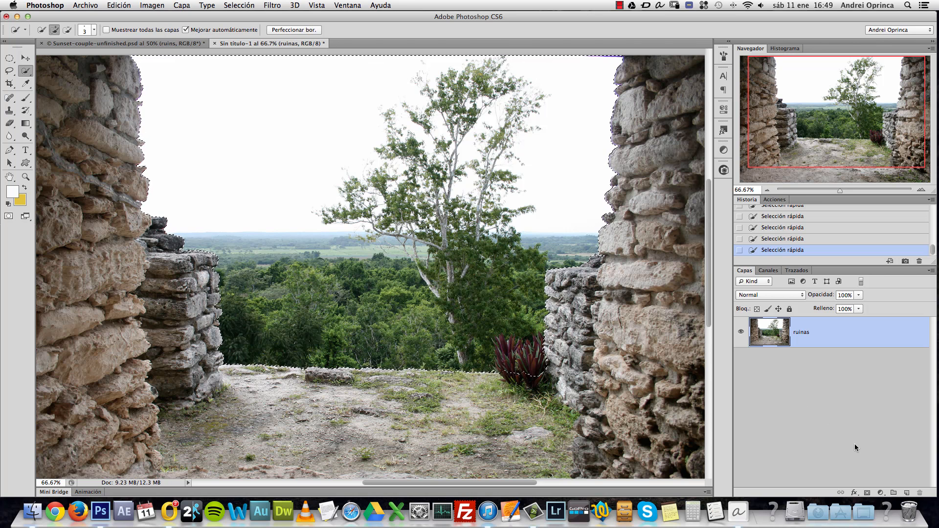
left_click(867, 493)
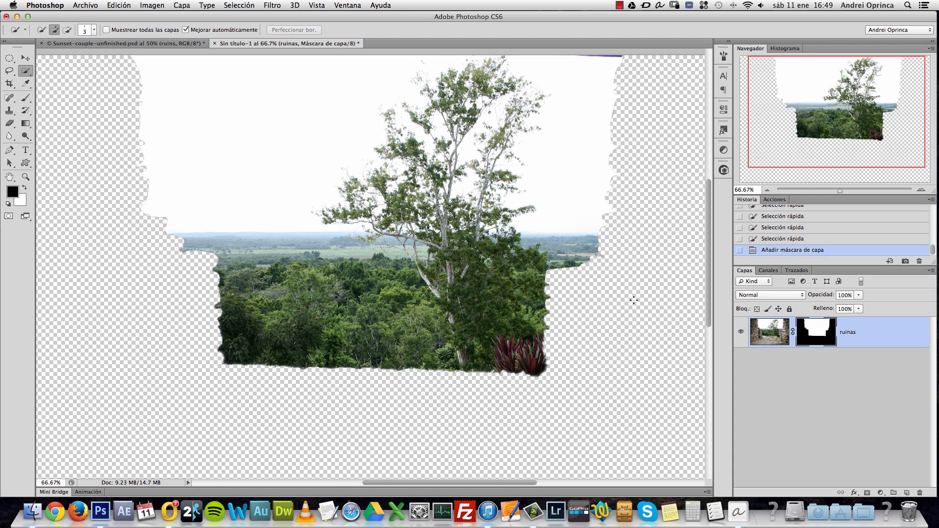
key("super+i")
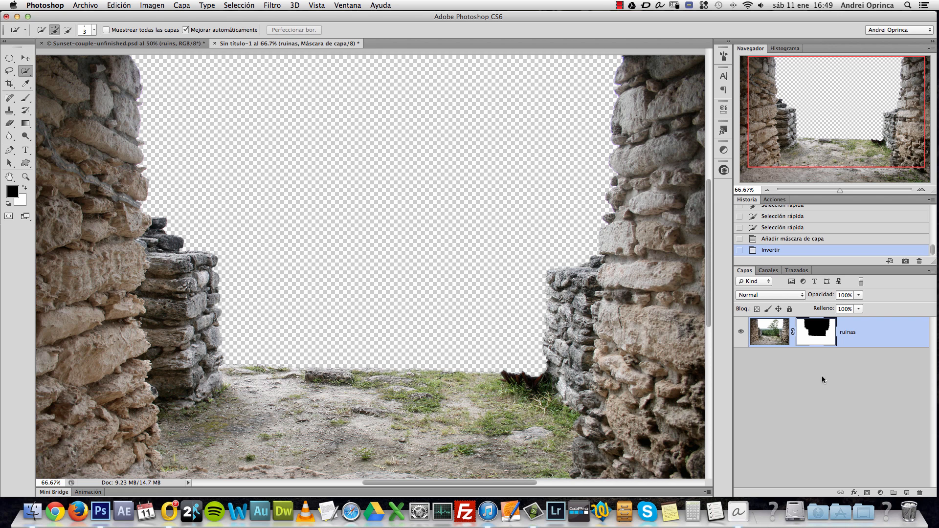
Step: Create a new layer beneath the ruinas layer and fill it with solid blue
key("super+1")
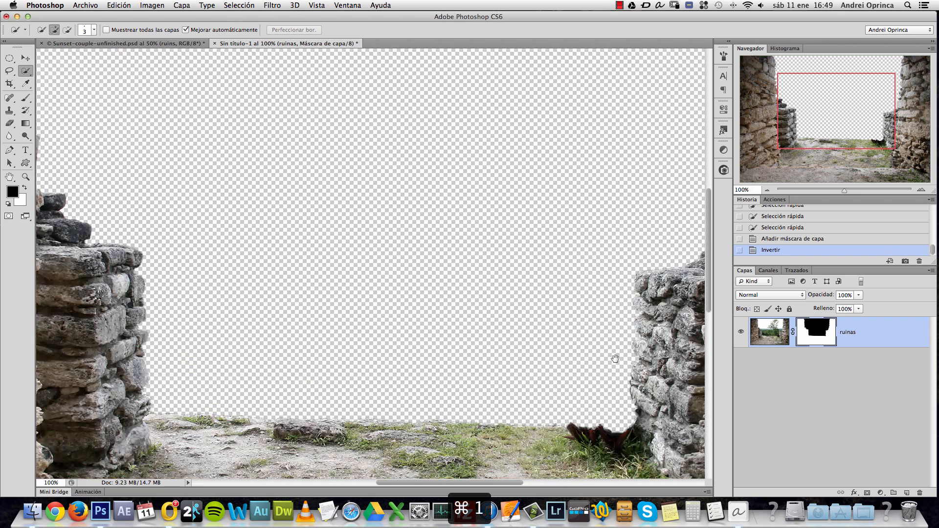
left_click_drag(615, 359, 401, 324)
left_click_drag(189, 276, 451, 320)
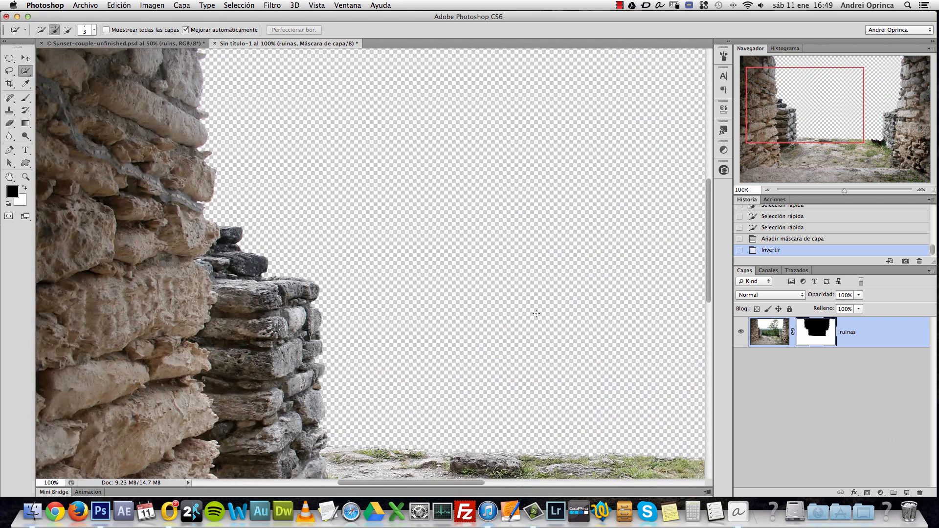
left_click_drag(572, 364, 497, 277)
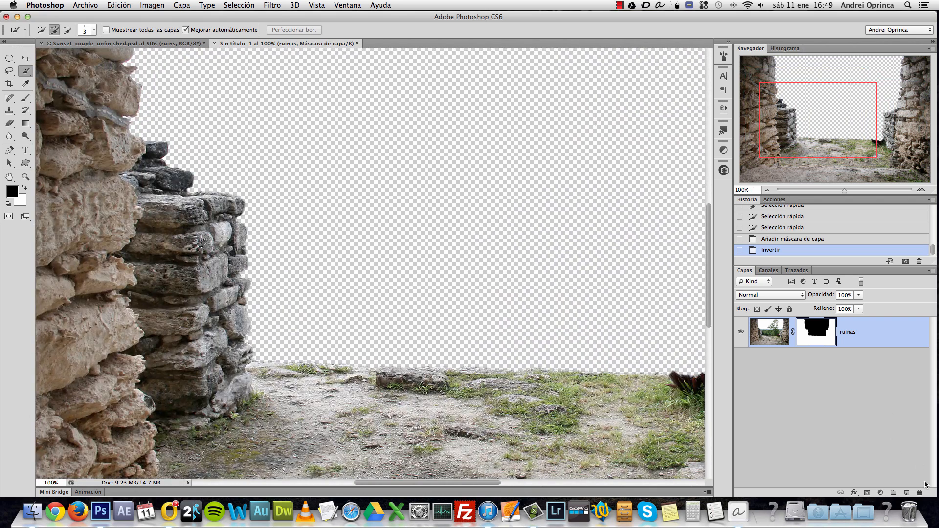
left_click(906, 493, "super")
left_click(20, 201)
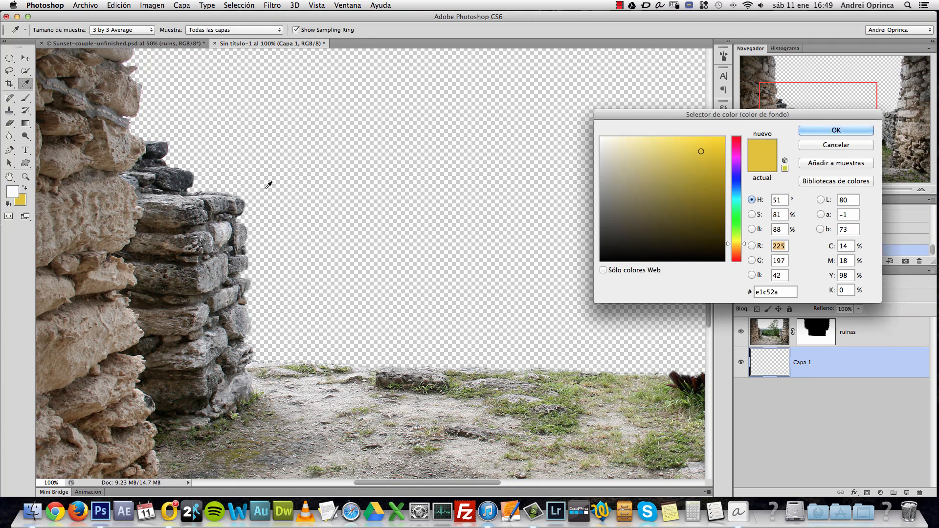
left_click(736, 195)
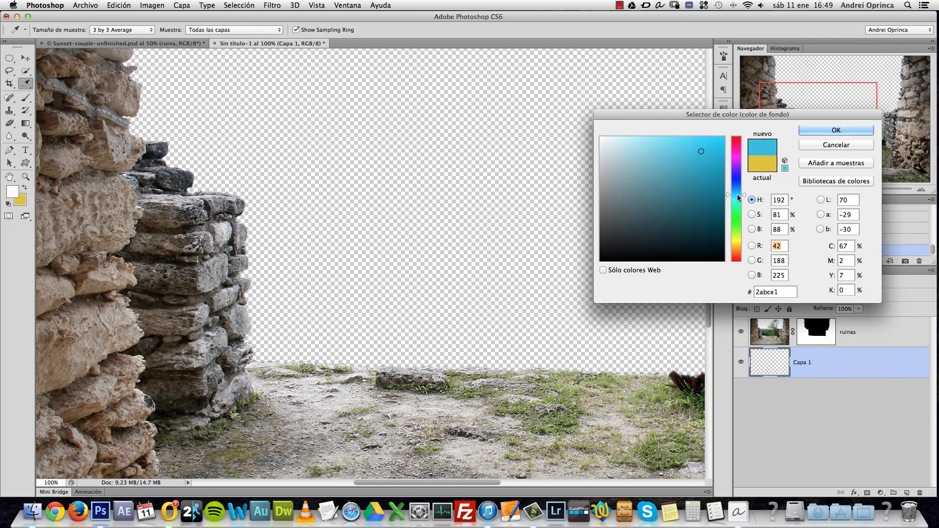
left_click(836, 131)
key("alt+BackSpace")
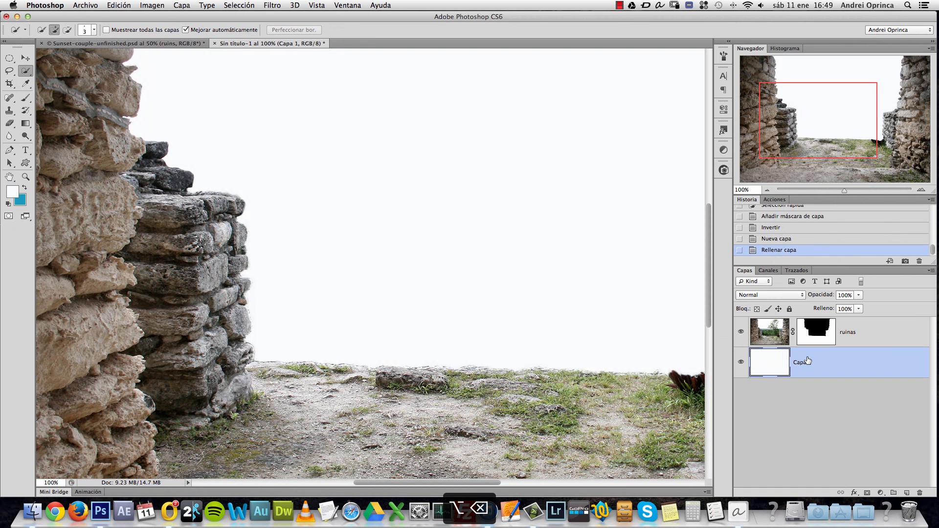
key("alt+BackSpace")
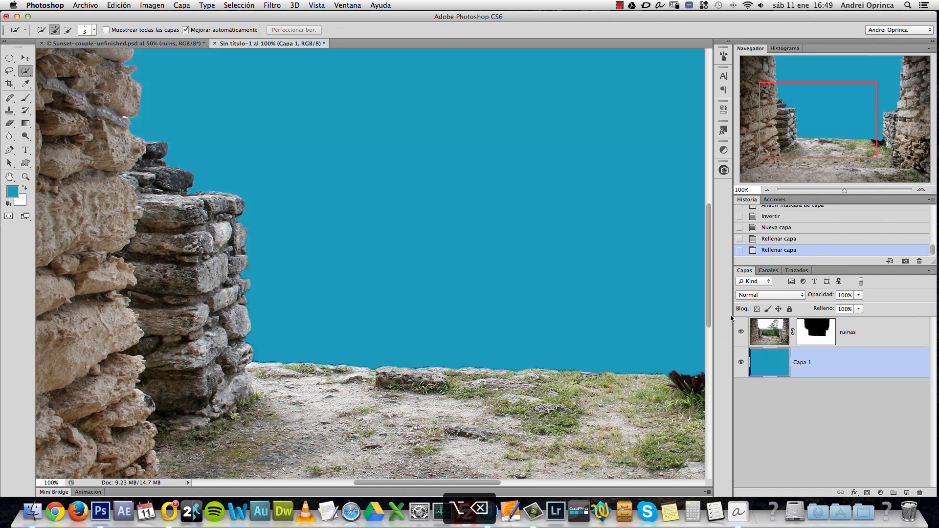
Step: Examine the cutout edges along the ground and up the walls against the blue layer
key("super+space")
left_click_drag(378, 362, 431, 361)
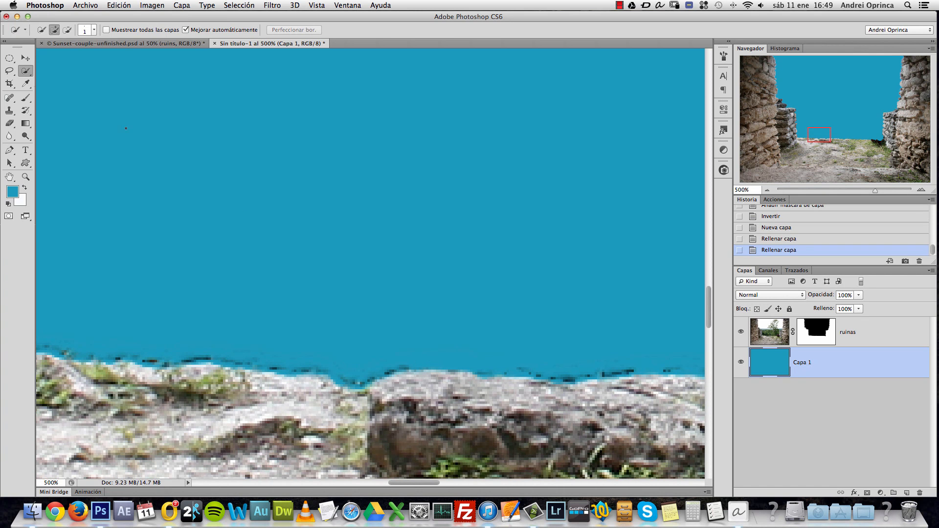
left_click(26, 58)
left_click_drag(251, 289, 509, 312)
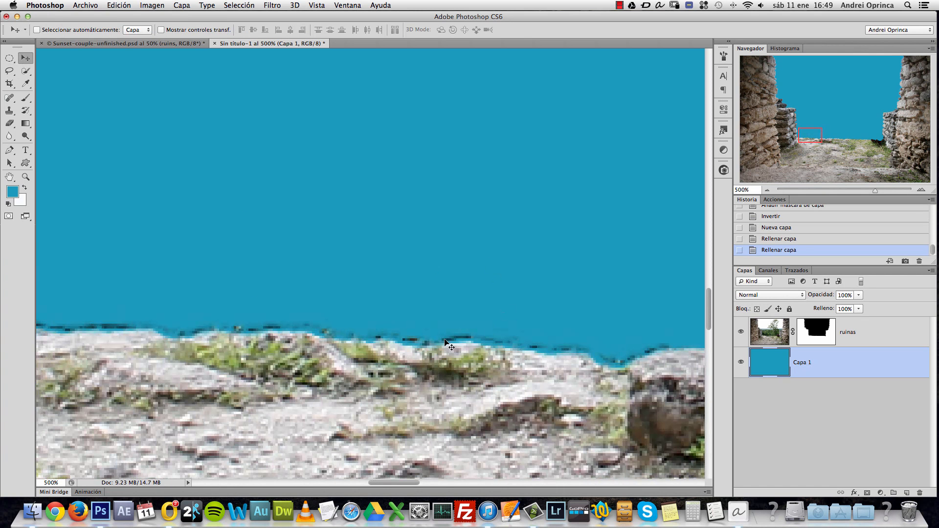
key("alt+space")
left_click_drag(445, 341, 364, 369)
left_click_drag(233, 128, 490, 232)
left_click(883, 120)
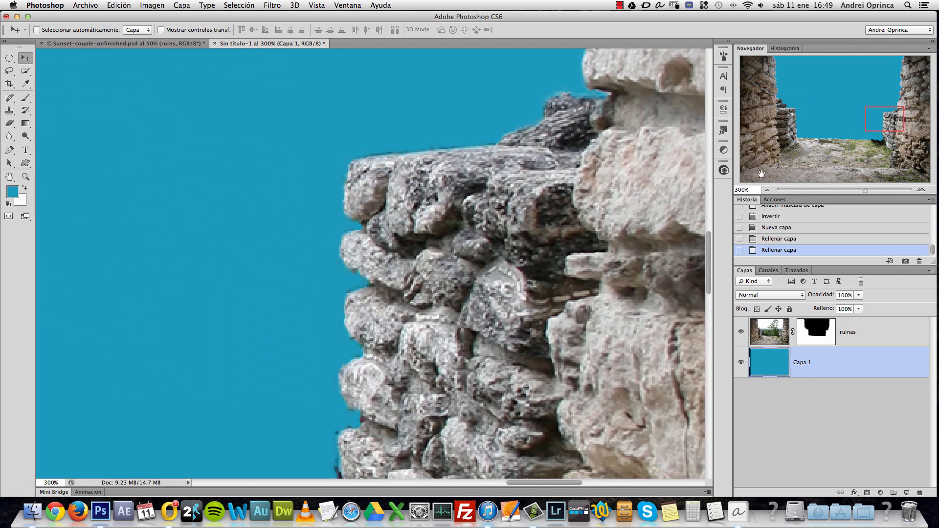
left_click_drag(615, 134, 509, 370)
left_click_drag(562, 163, 561, 246)
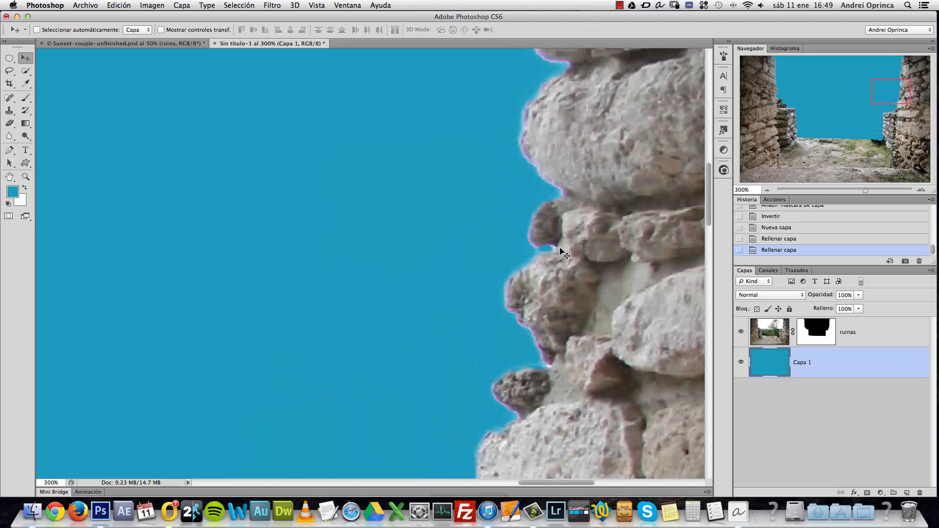
left_click(679, 313, "alt")
left_click(679, 313, "alt")
left_click(679, 313, "alt")
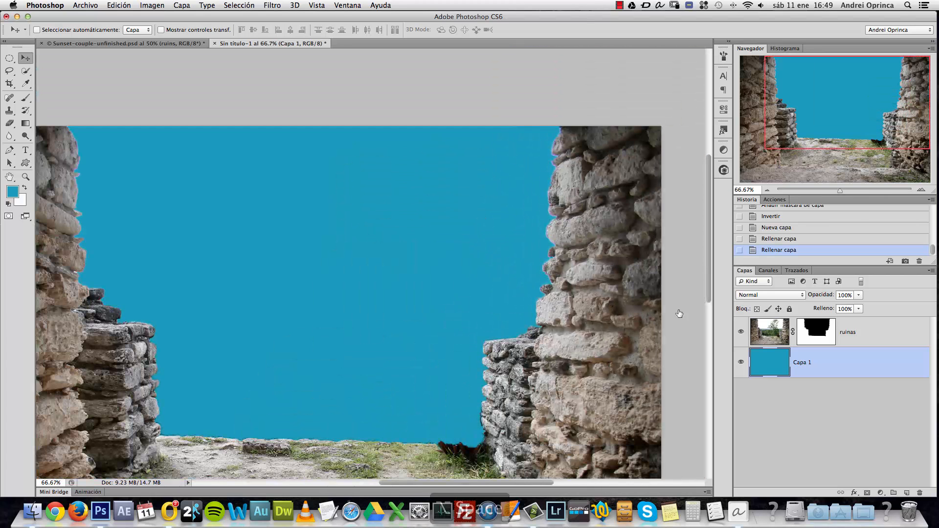
left_click(825, 334)
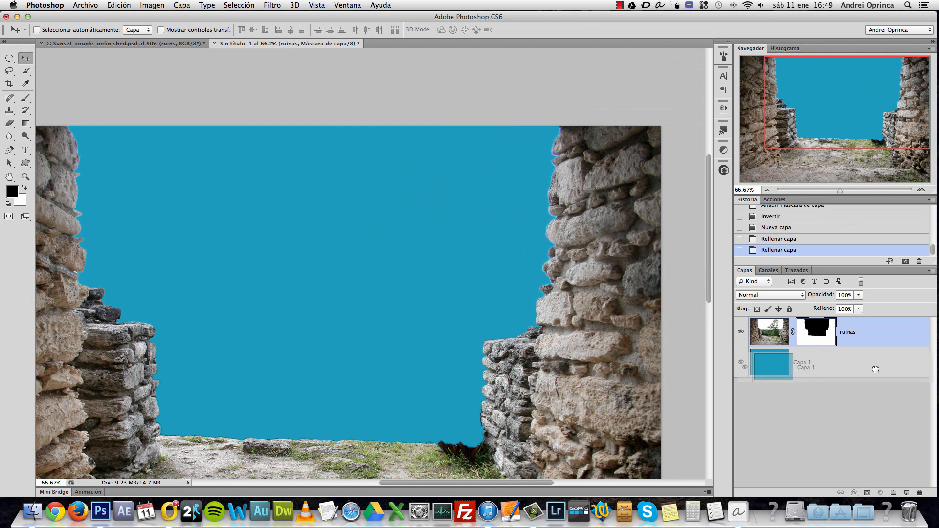
left_click(850, 367)
left_click_drag(463, 330, 570, 242)
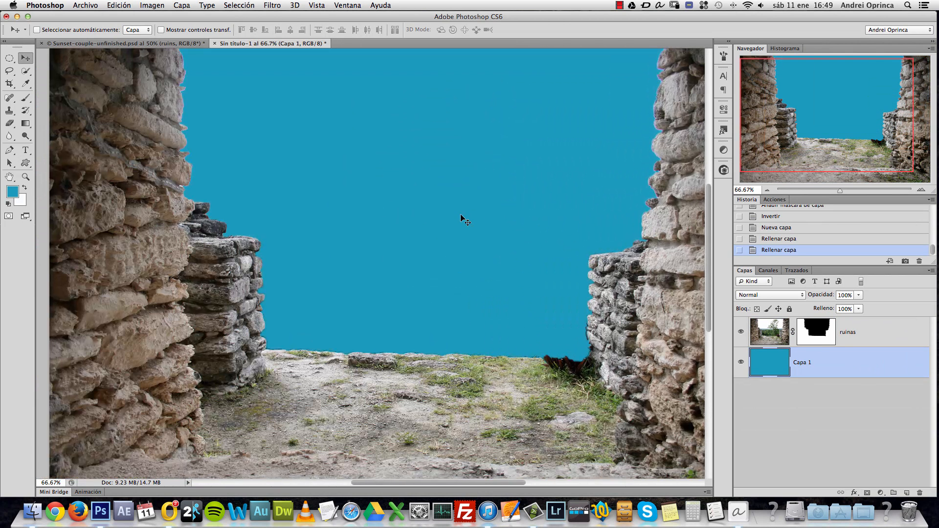
Step: Load the ruinas layer mask as a selection
left_click(814, 334)
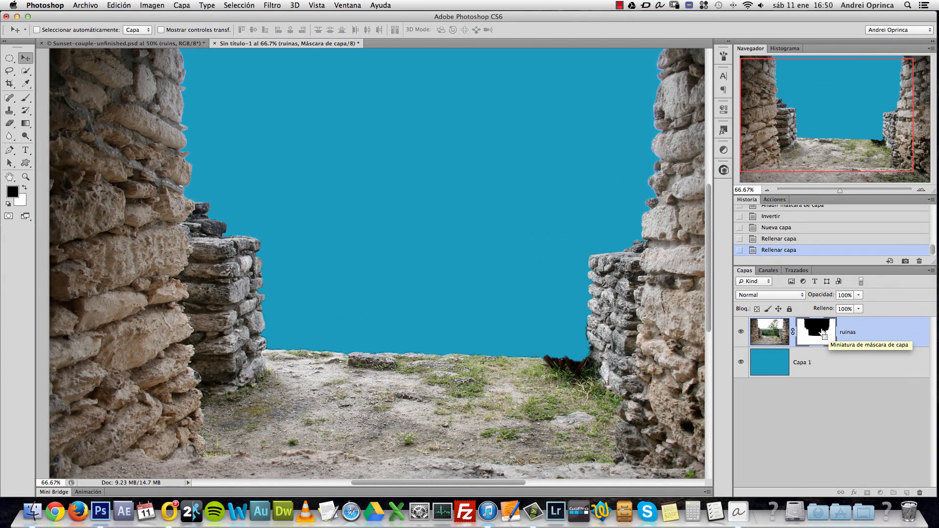
left_click(822, 331, "super")
key("super+minus")
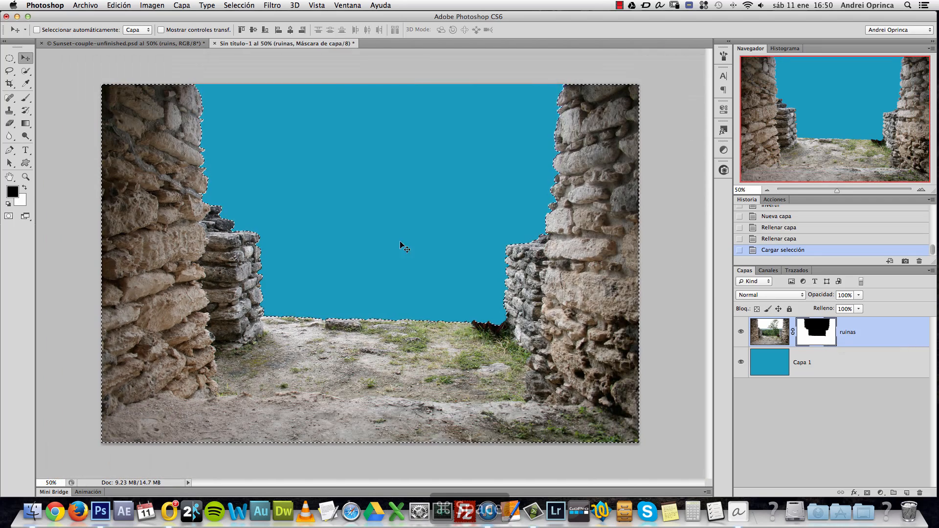
left_click(291, 243, "super")
left_click(287, 247, "super")
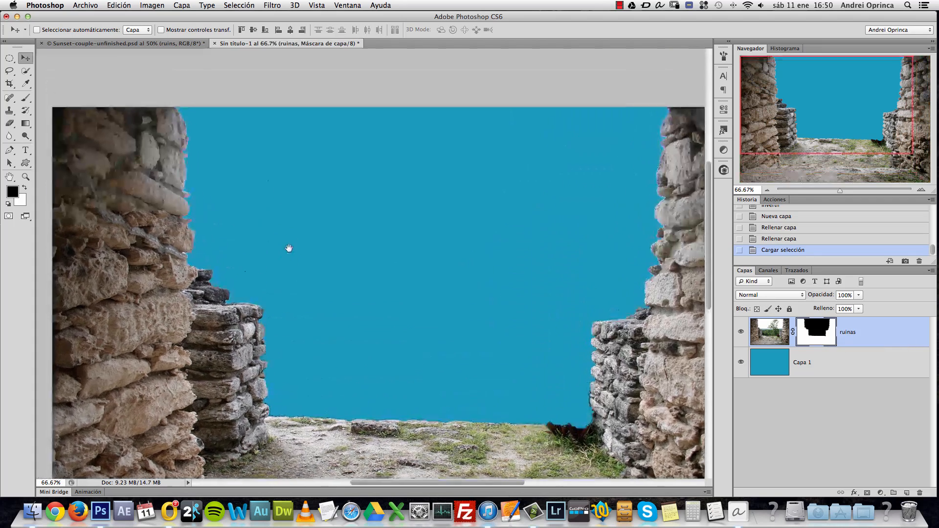
left_click(317, 244, "super")
left_click(317, 243, "super")
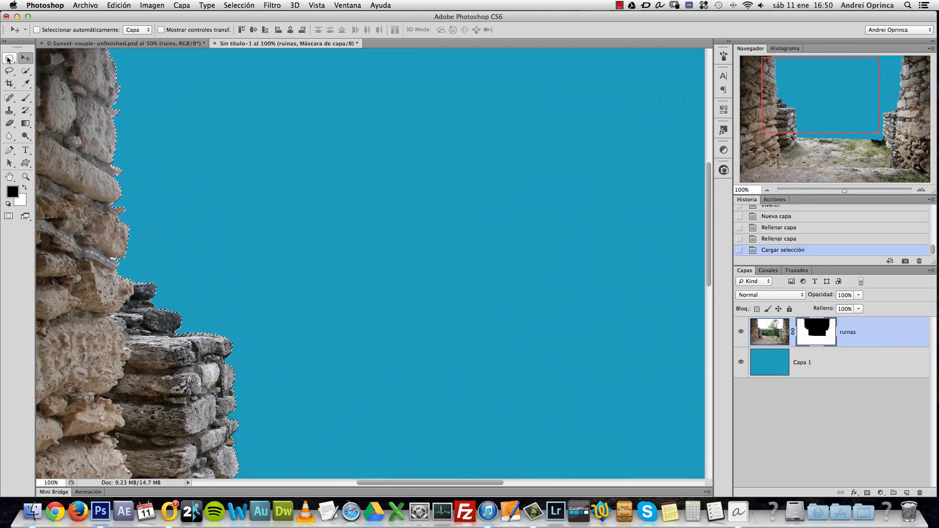
Step: Open Refine Edge for the loaded mask selection and move its dialog away from the wall edges
left_click(27, 73)
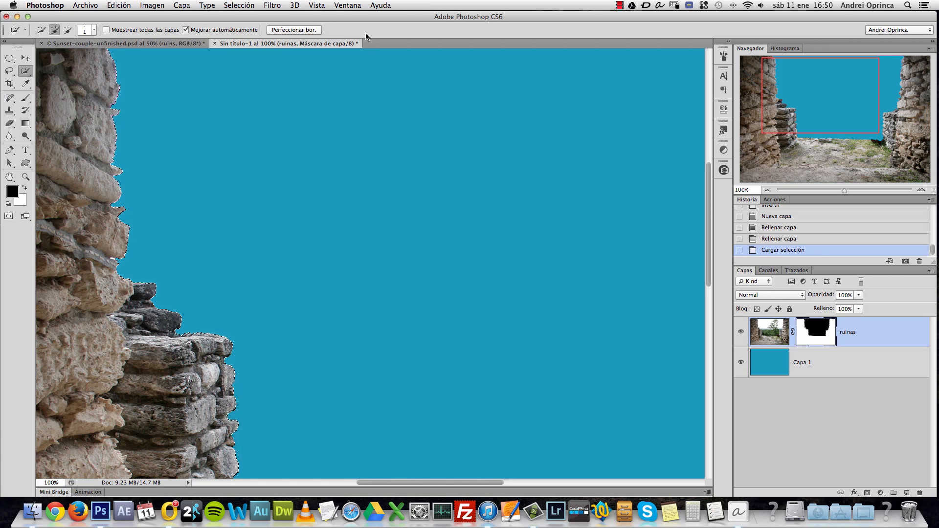
left_click(304, 31)
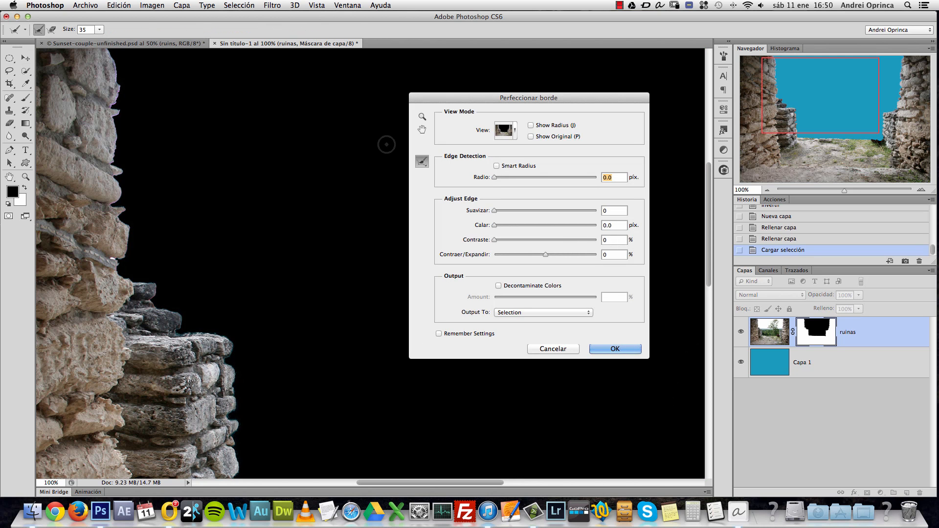
scroll(354, 266, "down", 2)
scroll(354, 265, "right", 4)
left_click_drag(571, 101, 634, 48)
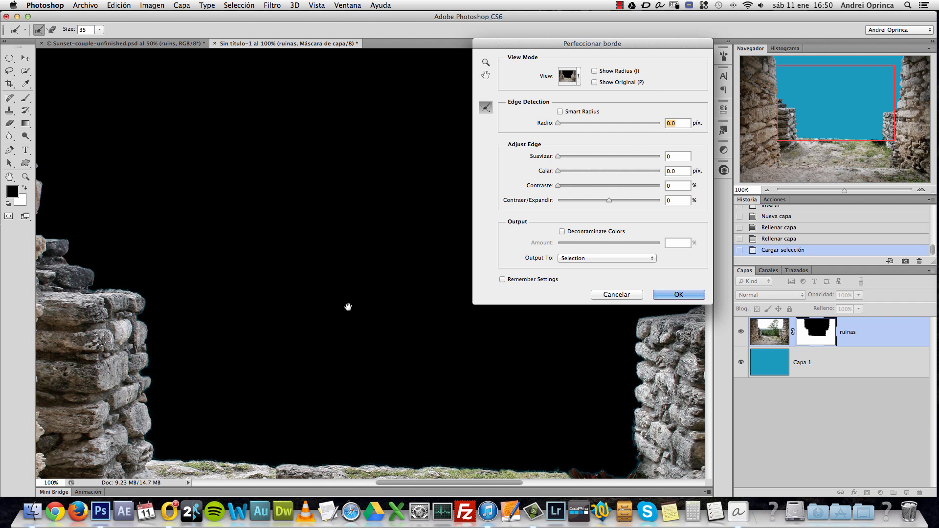
Step: Examine the left walls' cutout edge against black, from the low stone wall up to the photo's upper border
left_click(136, 353, "super")
left_click_drag(212, 286, 420, 347)
left_click_drag(226, 222, 264, 335)
left_click_drag(229, 198, 288, 295)
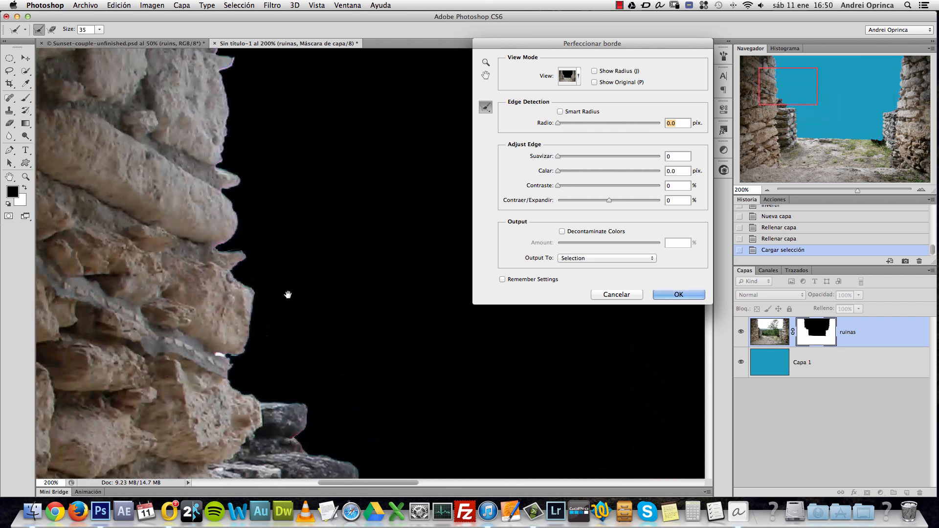
left_click_drag(342, 329, 306, 218)
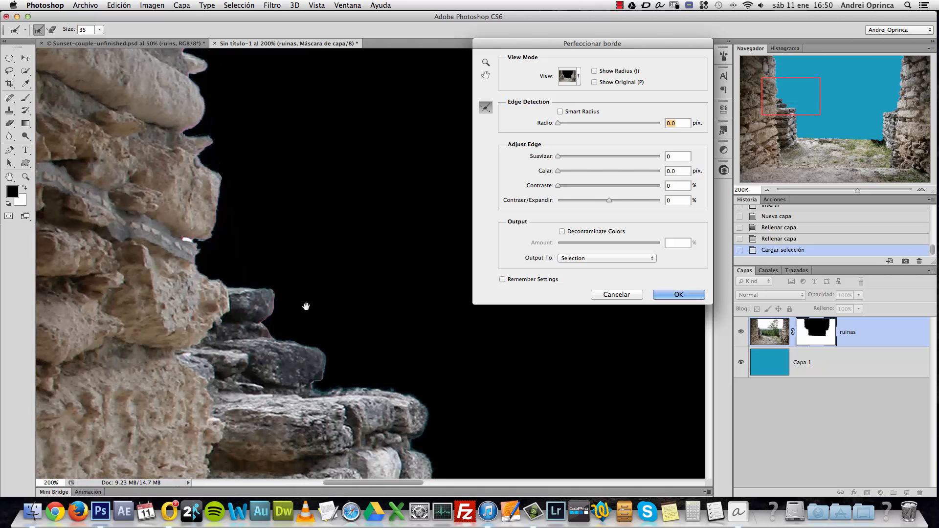
left_click_drag(306, 307, 309, 286)
left_click_drag(460, 364, 362, 236)
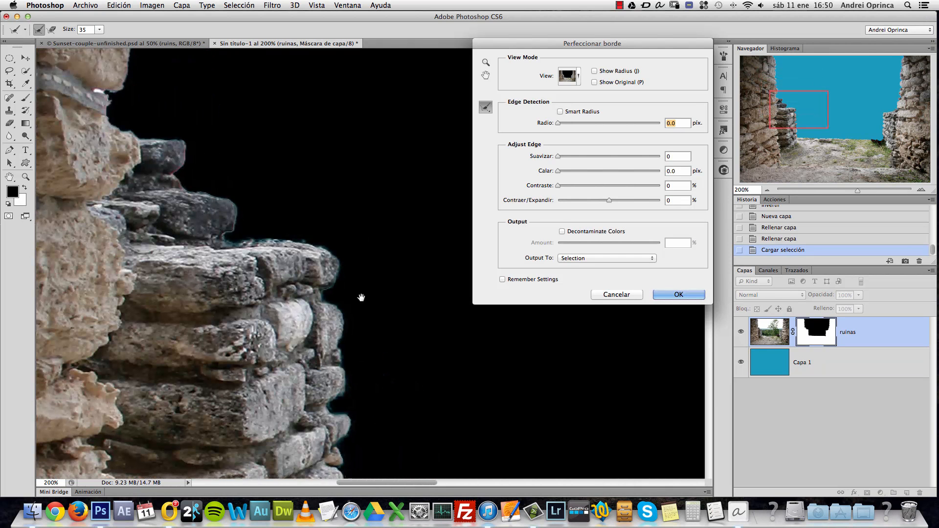
left_click_drag(361, 295, 348, 212)
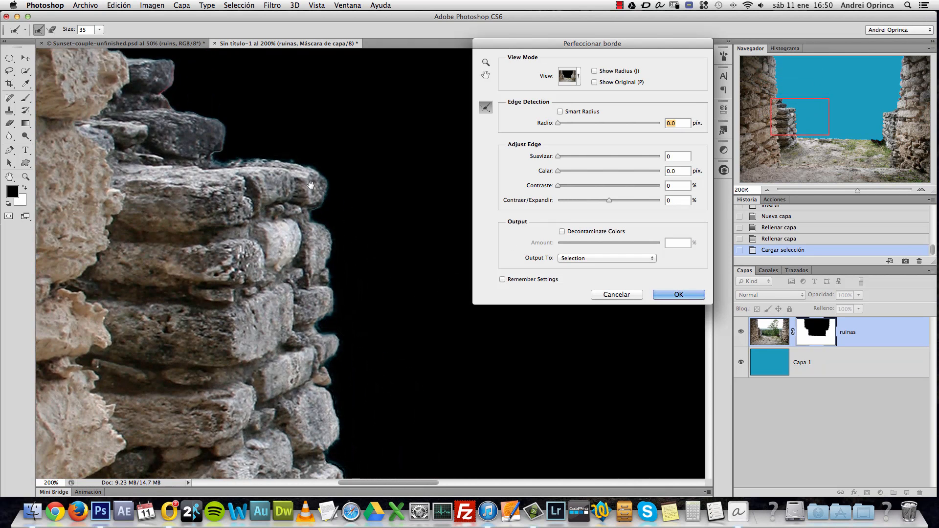
left_click_drag(311, 185, 342, 230)
left_click_drag(304, 148, 335, 308)
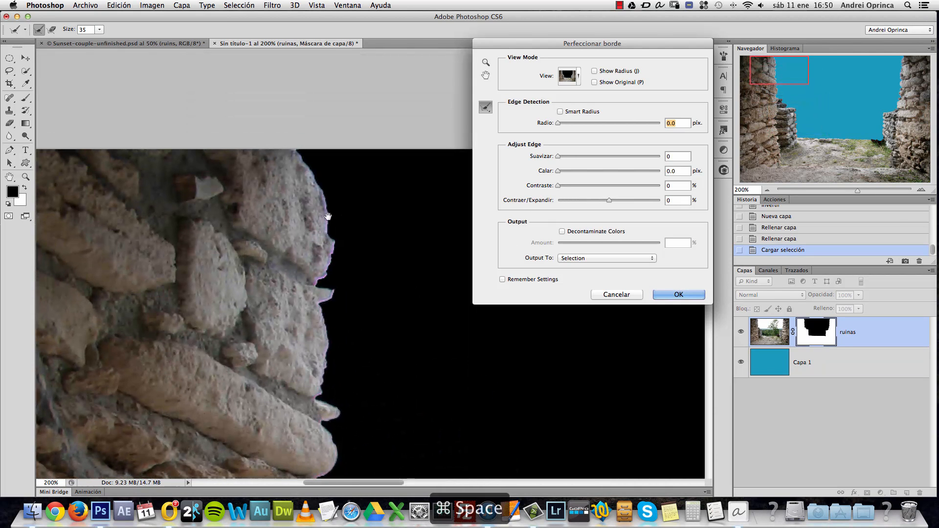
Step: Try refining the left wall's edge with Shift Edge -61%, Feather 2.5 px and Contrast 66%
left_click(328, 233, "super")
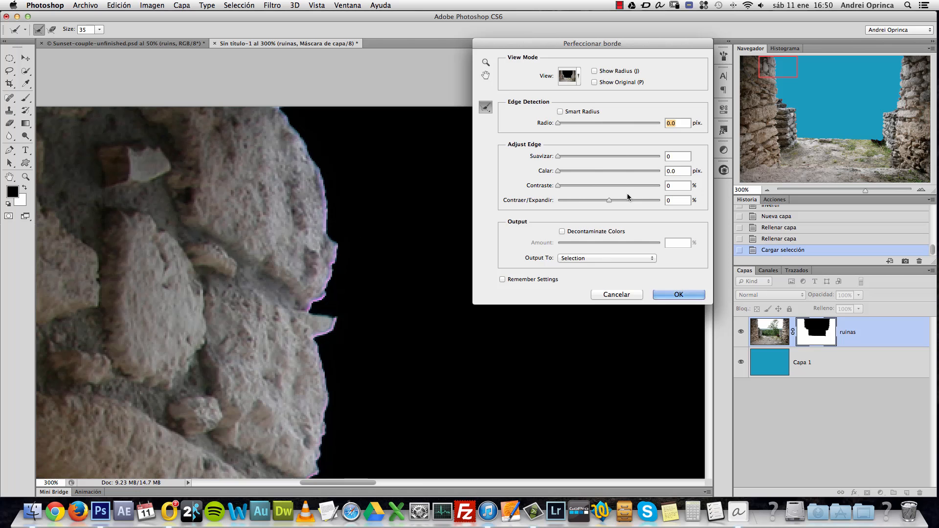
left_click_drag(609, 201, 578, 200)
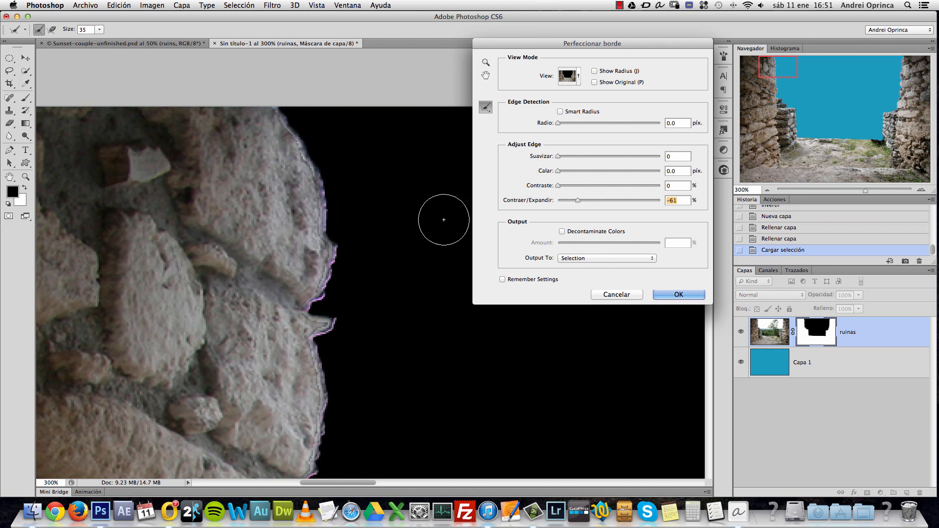
left_click_drag(561, 172, 570, 172)
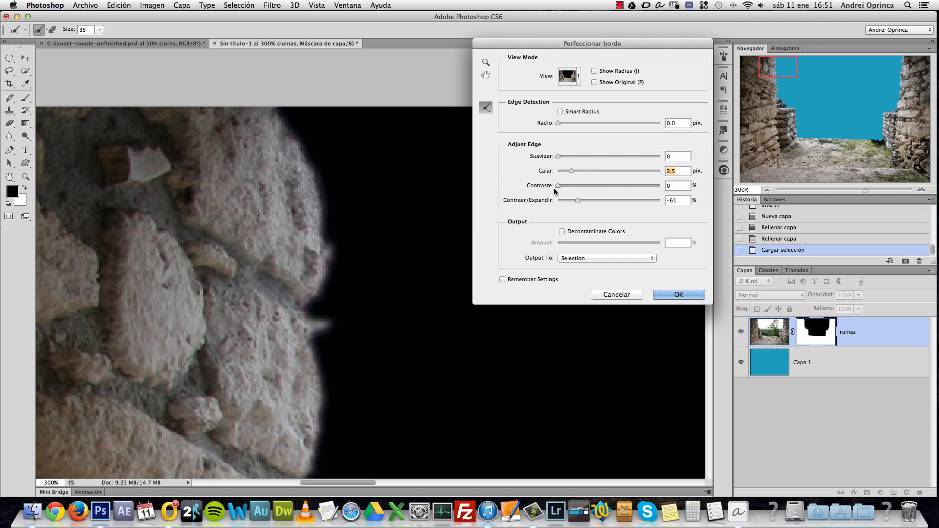
left_click_drag(558, 186, 623, 184)
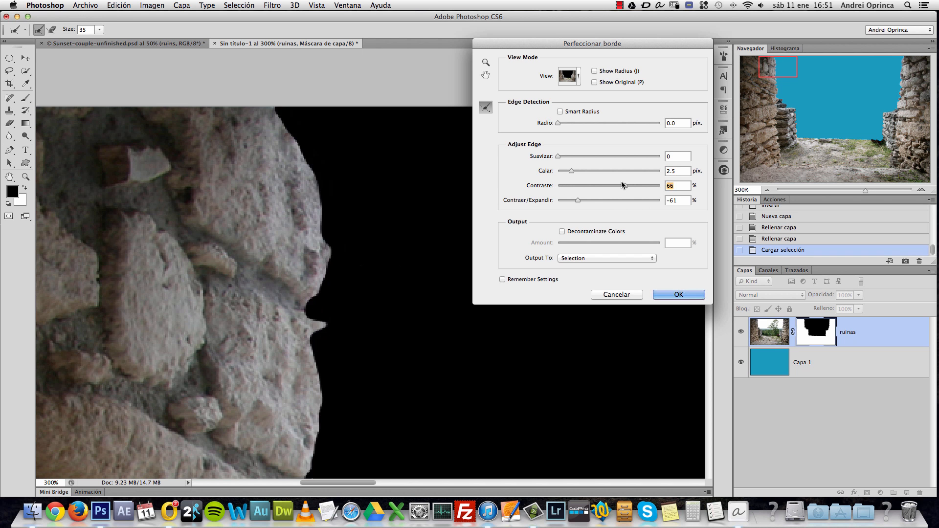
left_click_drag(350, 360, 350, 199)
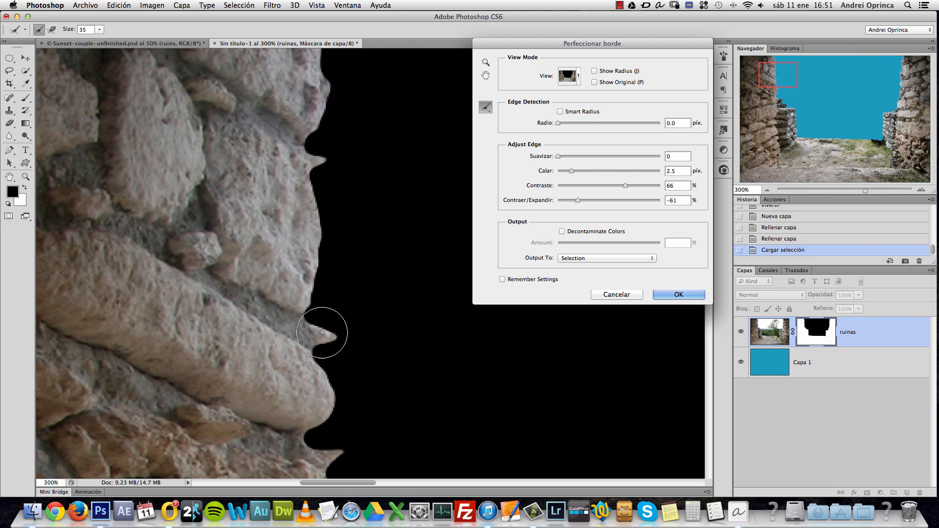
Step: Set the edge refinement to Shift Edge -31%, Contrast 40% and Feather 1.2 px
left_click_drag(591, 200, 593, 201)
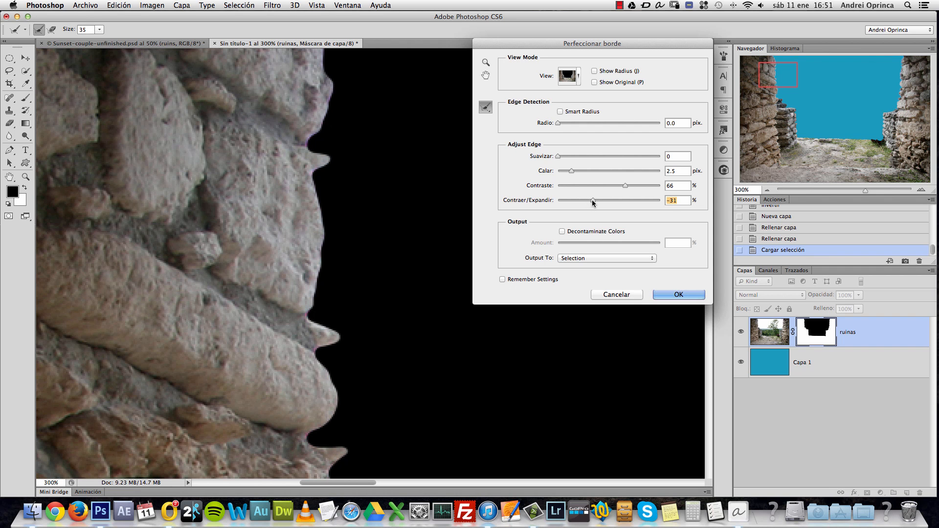
key("space")
left_click_drag(377, 147, 350, 271)
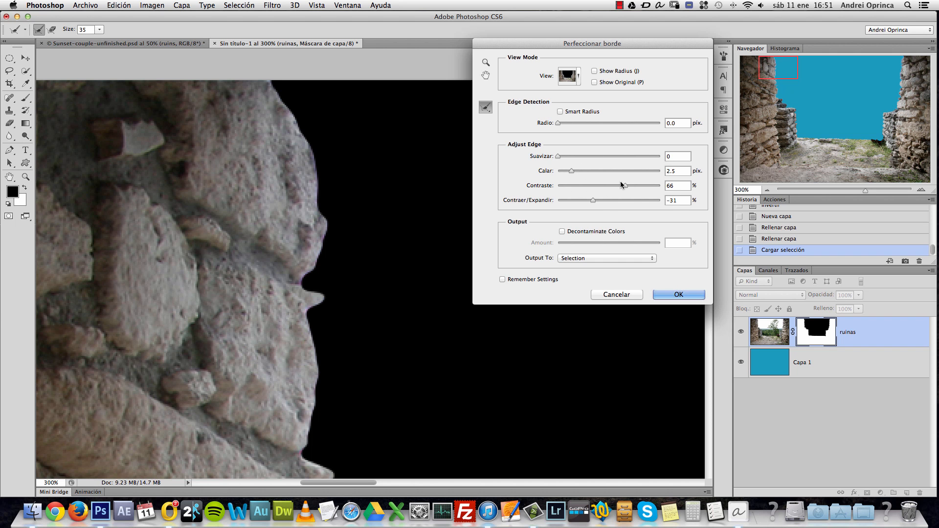
left_click_drag(621, 184, 566, 174)
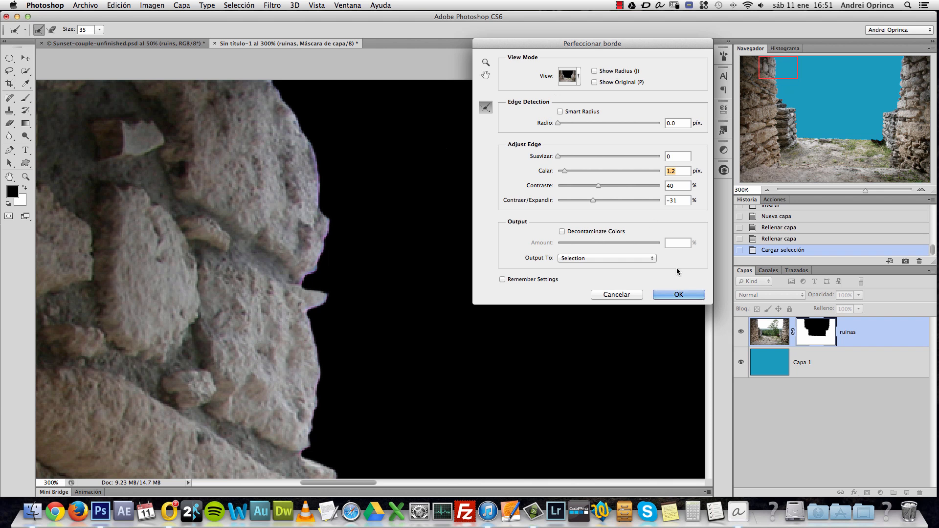
Step: Compare the refined edge of the upper left wall with the original selection
scroll(350, 264, "down", 5)
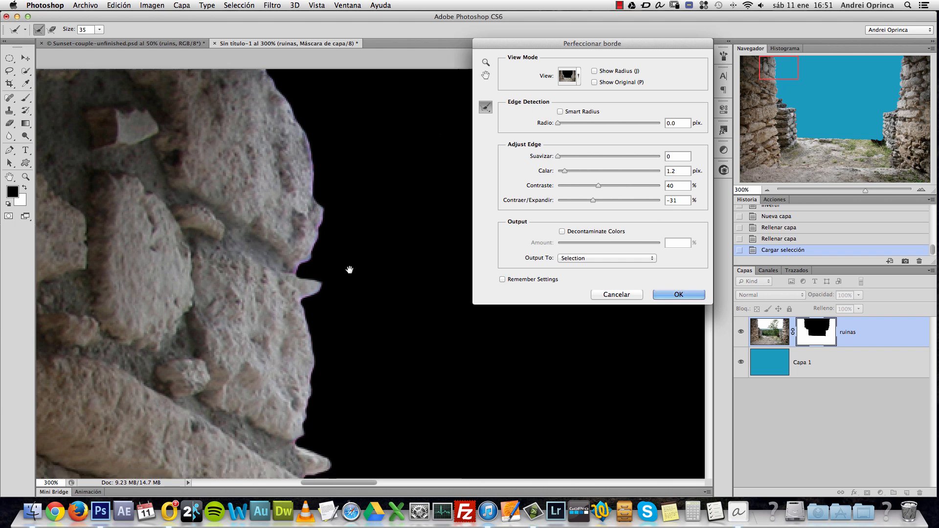
left_click(595, 82)
left_click(594, 83)
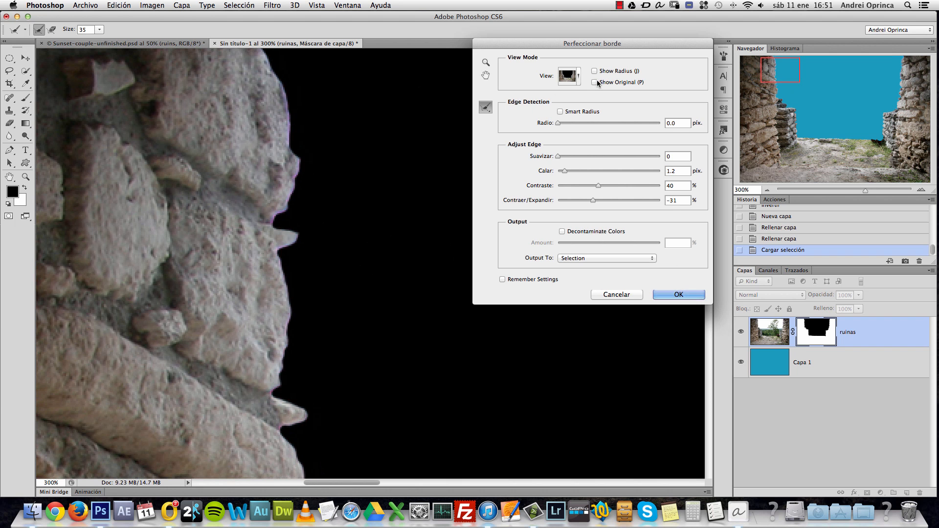
left_click(595, 83)
left_click(594, 83)
left_click(594, 82)
left_click(595, 82)
Step: Examine the refined edge down the left walls and along the ground, comparing it with the original selection
left_click_drag(357, 305, 310, 252)
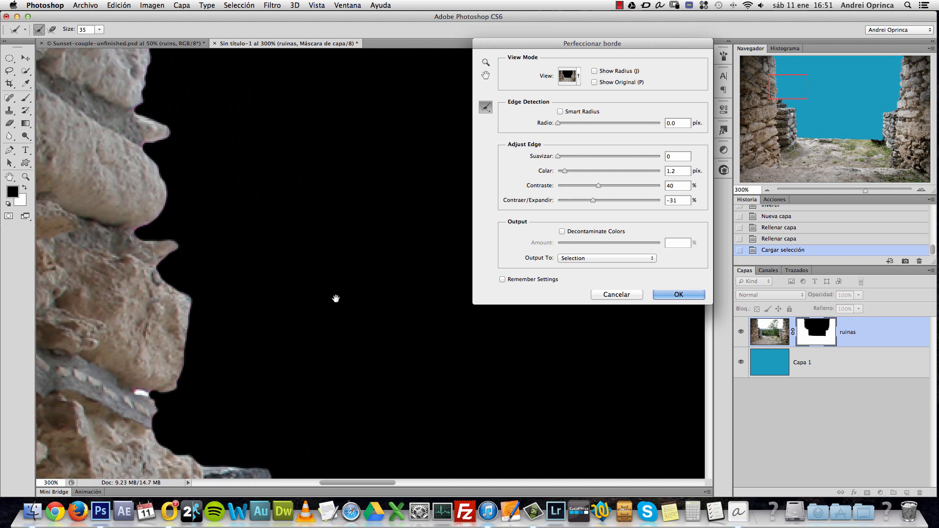
left_click_drag(335, 298, 230, 98)
left_click_drag(377, 343, 274, 137)
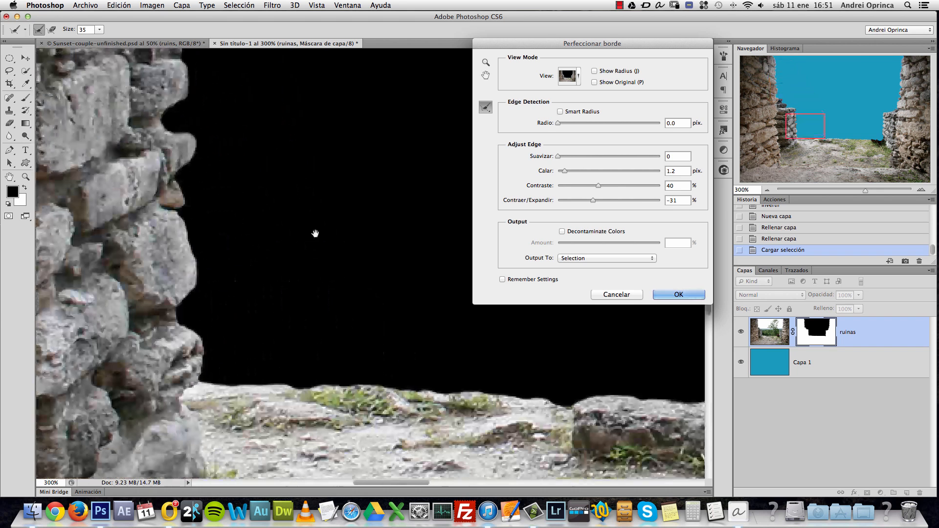
left_click_drag(315, 235, 303, 144)
left_click_drag(327, 256, 315, 248)
left_click_drag(388, 297, 280, 291)
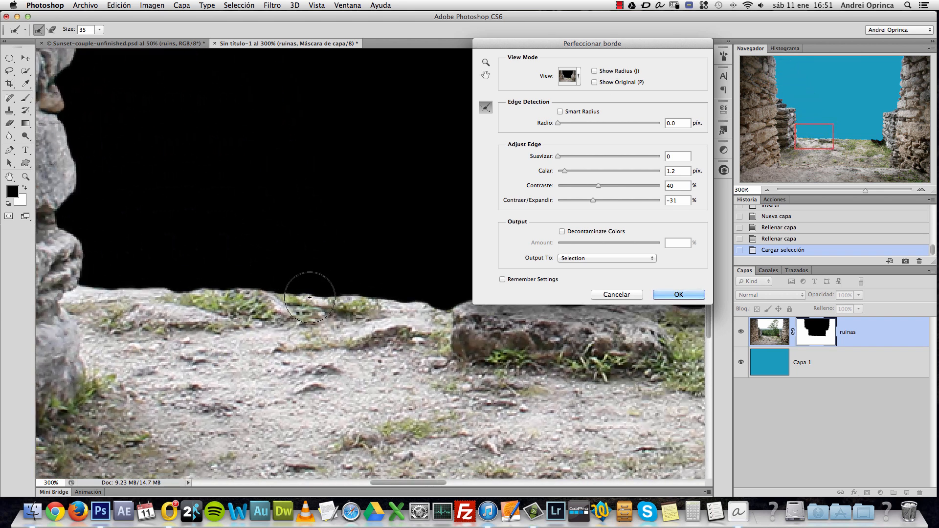
left_click(595, 81)
left_click(595, 81)
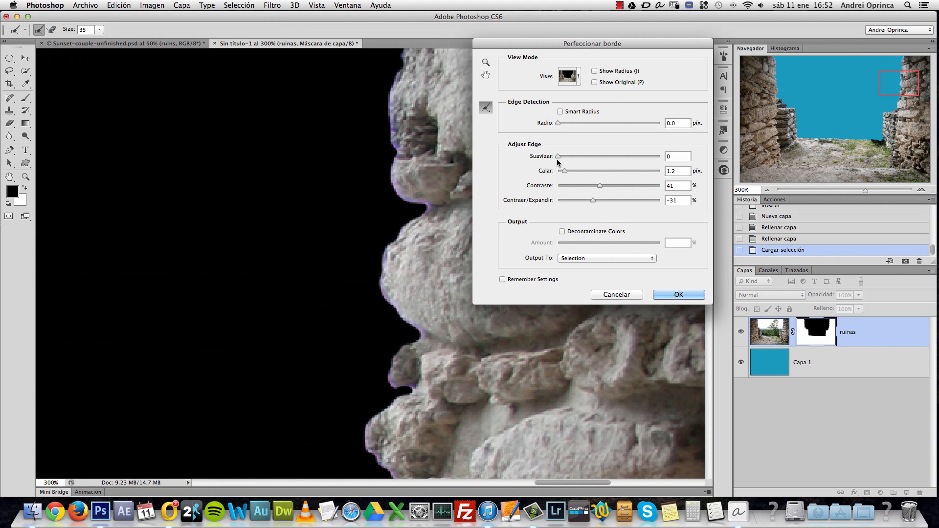
Step: Try a Smooth value of 24 on the tall right wall's edge and reset it to 0
left_click_drag(558, 156, 582, 156)
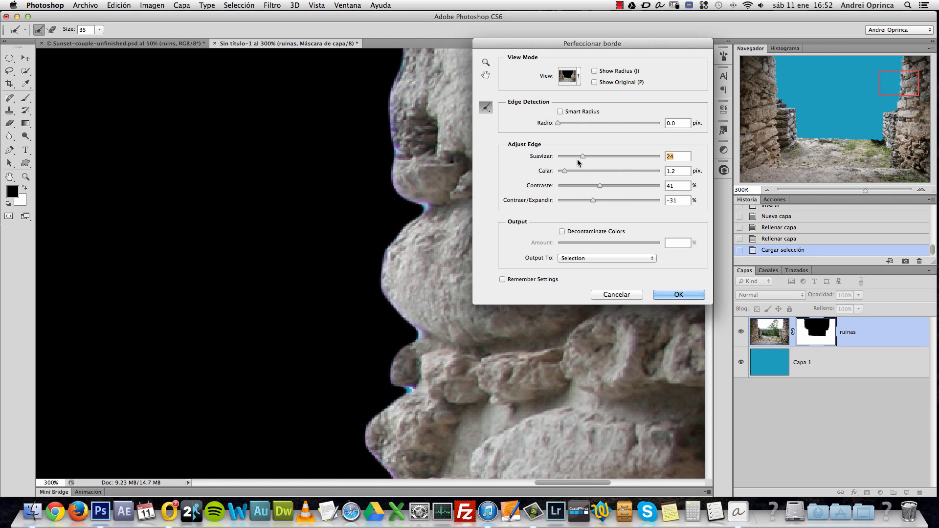
left_click_drag(582, 156, 524, 166)
left_click_drag(398, 377, 395, 222)
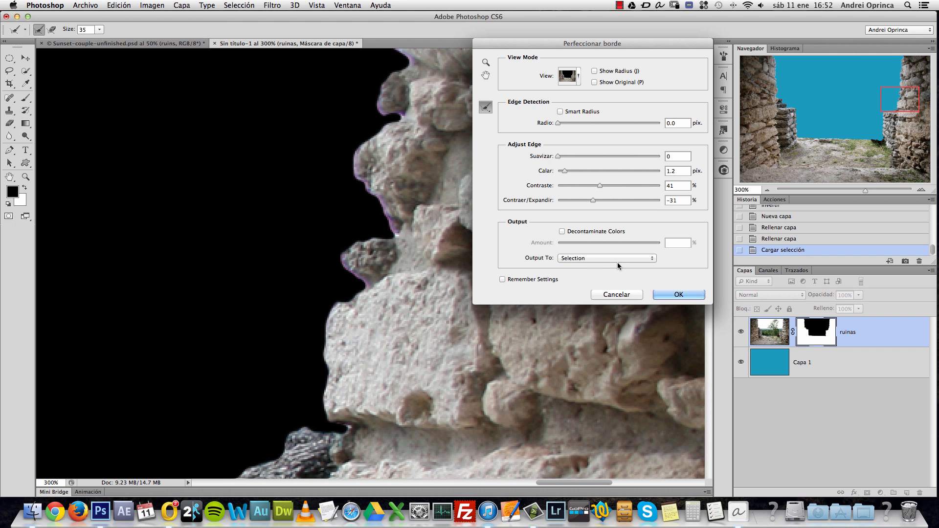
Step: Output the refined edge as a layer mask on the ruins layer and apply the refinement
left_click(651, 258)
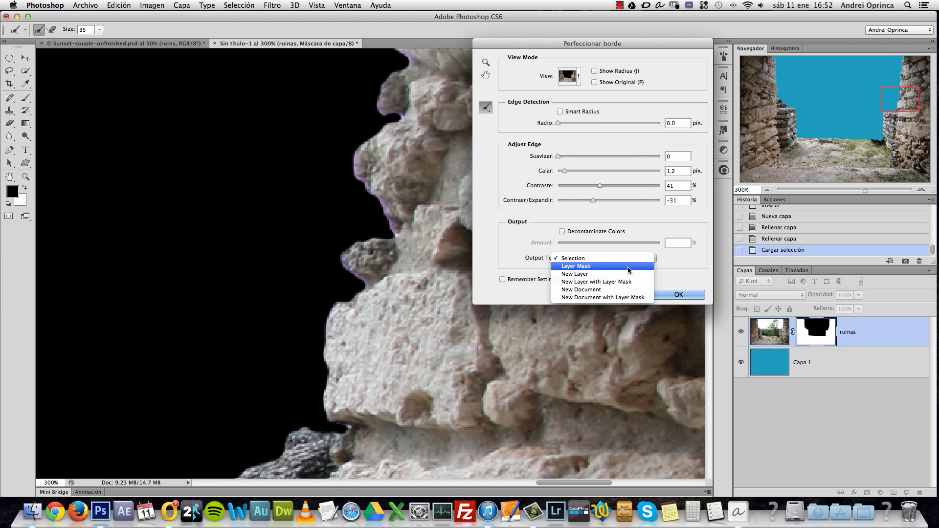
left_click(584, 267)
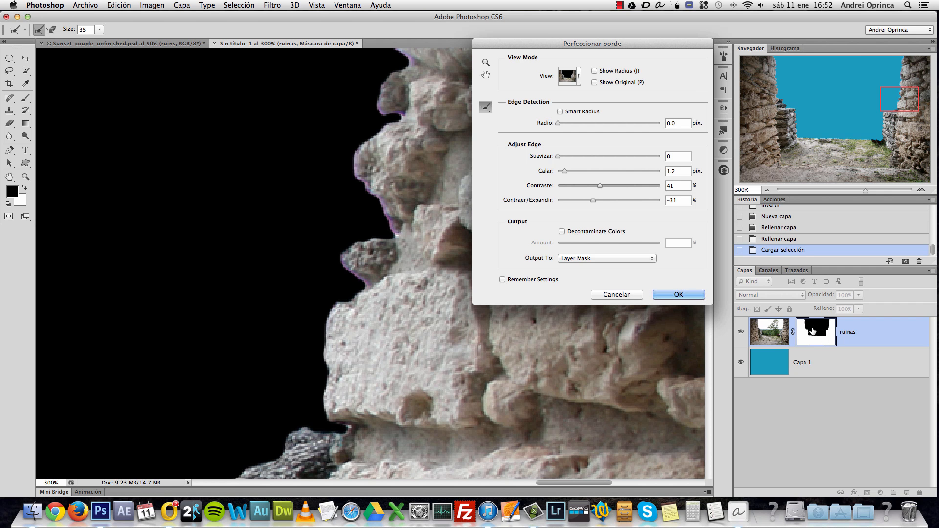
left_click(679, 294)
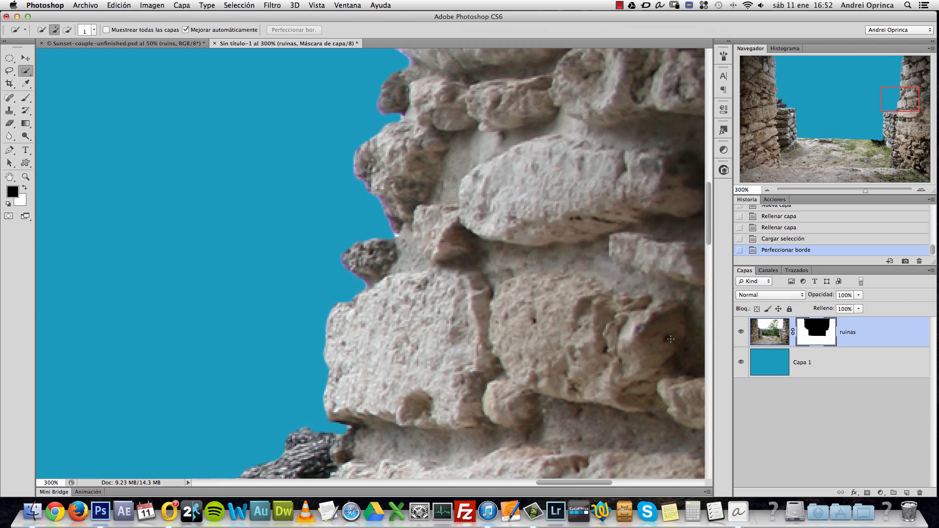
Step: Delete the blue fill layer beneath the ruins so the masked area is transparent
key("alt+space")
left_click_drag(644, 331, 610, 333)
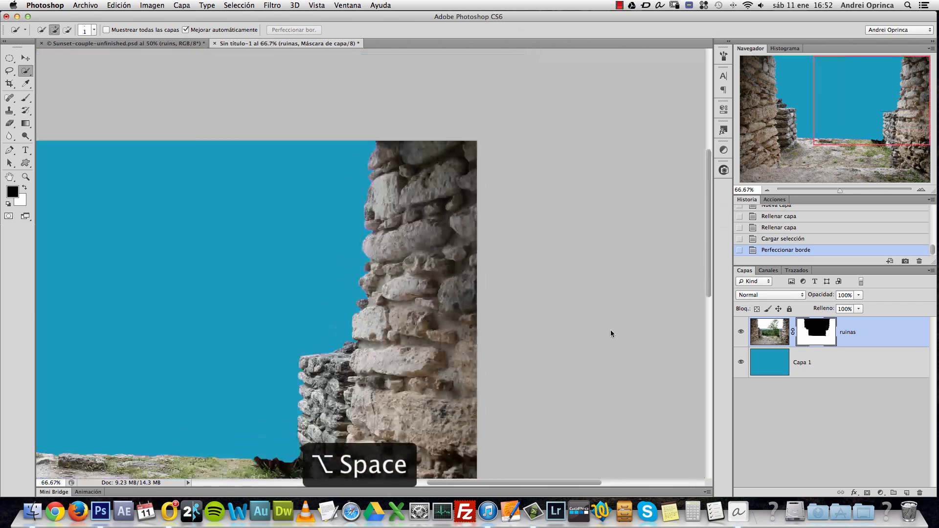
left_click_drag(383, 359, 544, 238)
left_click_drag(419, 262, 451, 313)
left_click_drag(904, 368, 919, 492)
key("alt+space")
left_click(481, 284)
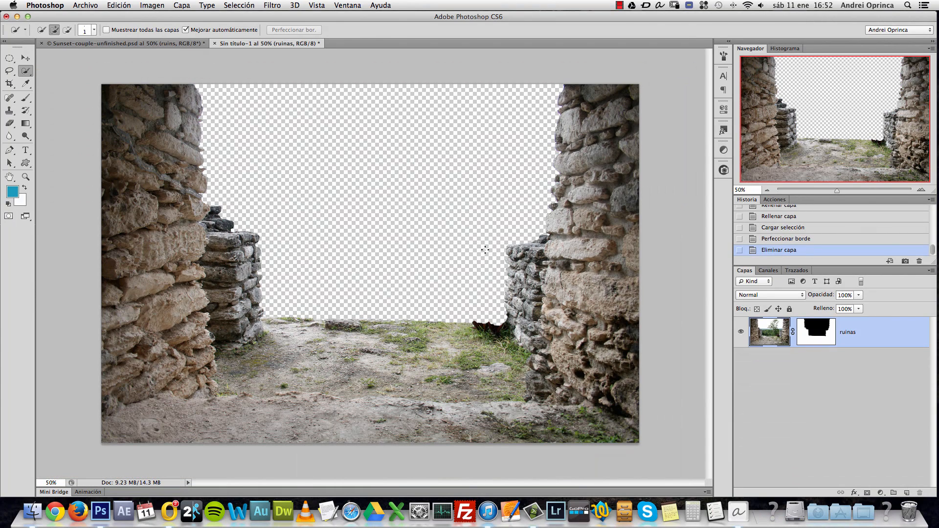
Step: Open the sunset beach photo 4278048.jpg from the Stock folder
key("super+o")
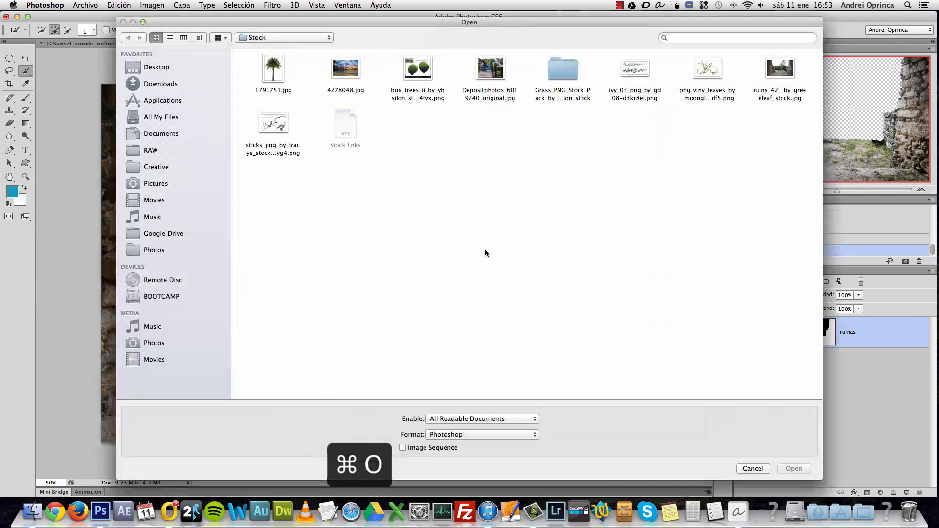
left_click(359, 69)
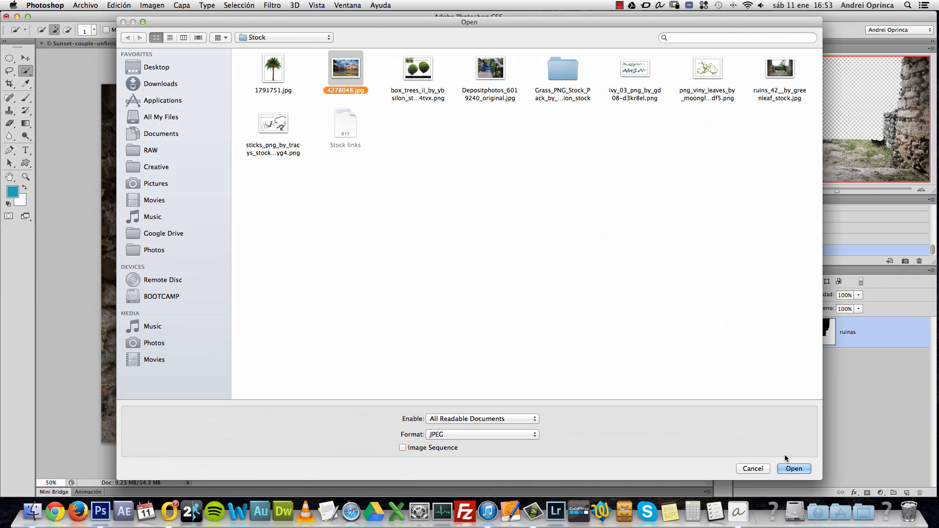
left_click(793, 468)
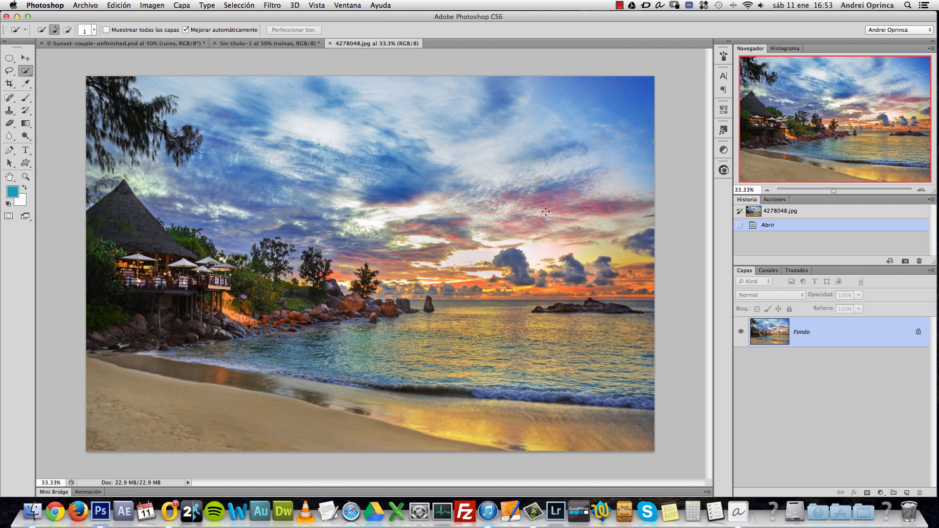
Step: Copy the whole beach photo and paste it onto a new layer beneath the ruins in the Sin título-1 document
key("super+a")
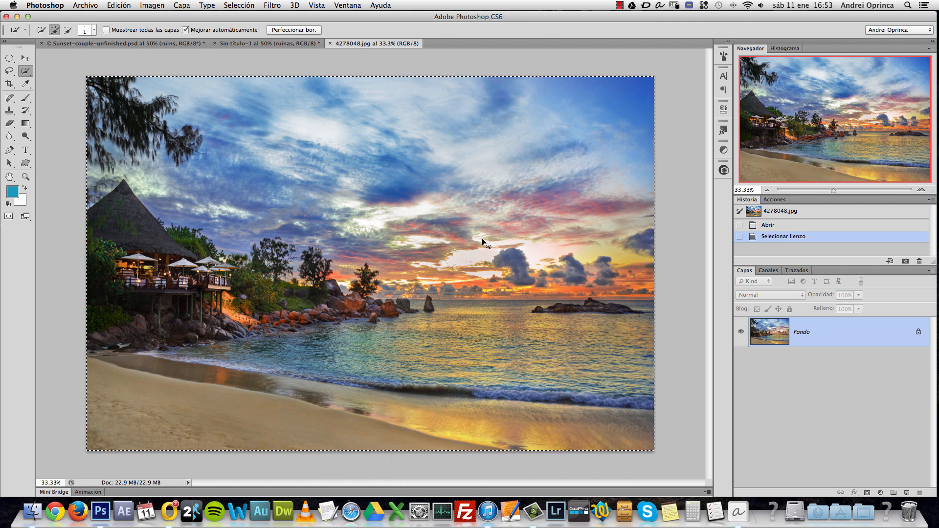
key("super+c")
left_click(266, 43)
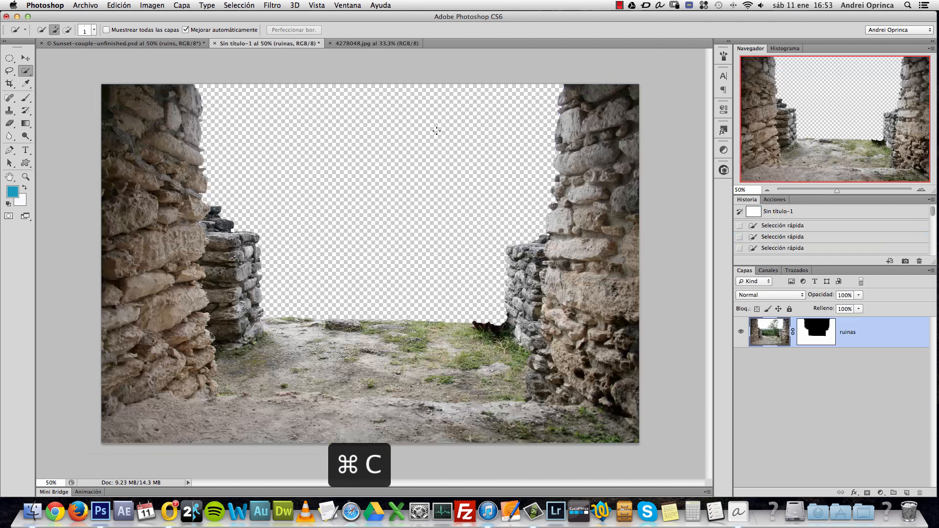
left_click(906, 493, "super")
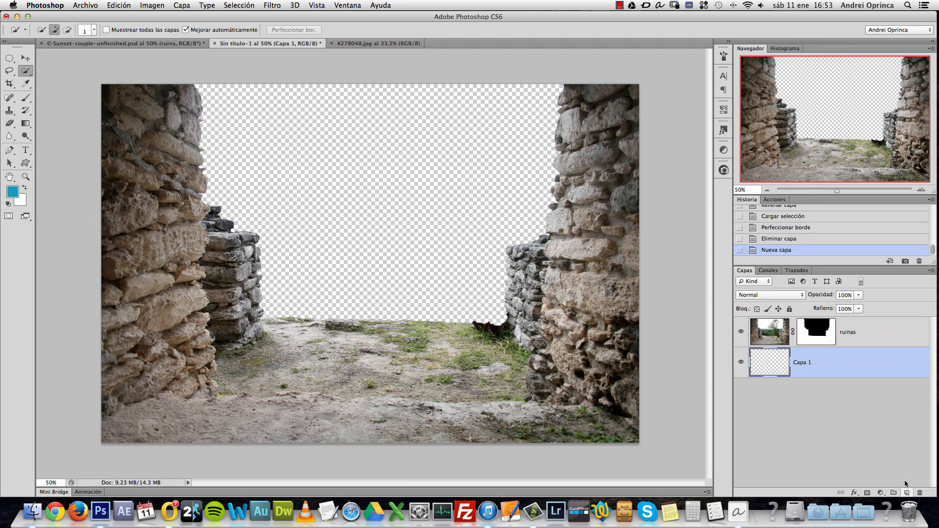
key("super+v")
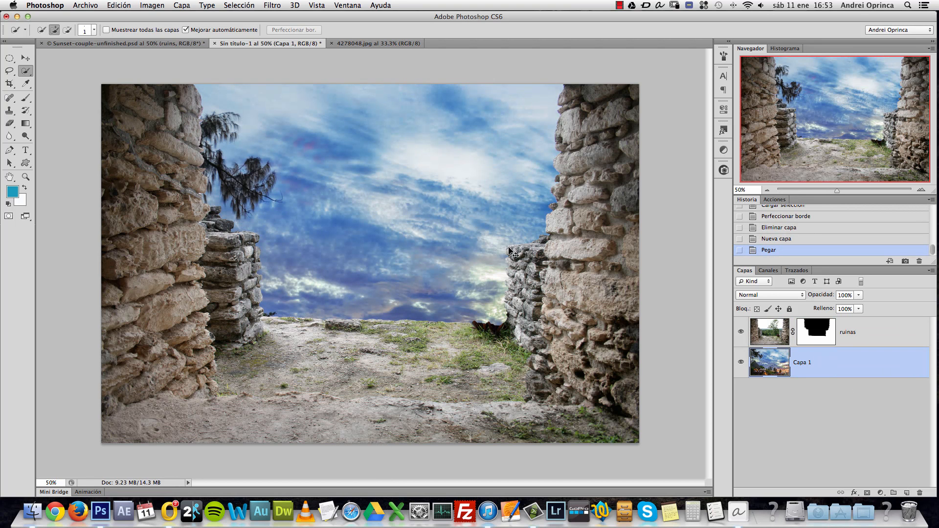
Step: Scale the pasted beach photo down to about 50% with Free Transform and position it in the opening between the walls
key("super+t")
left_click(484, 237, "alt")
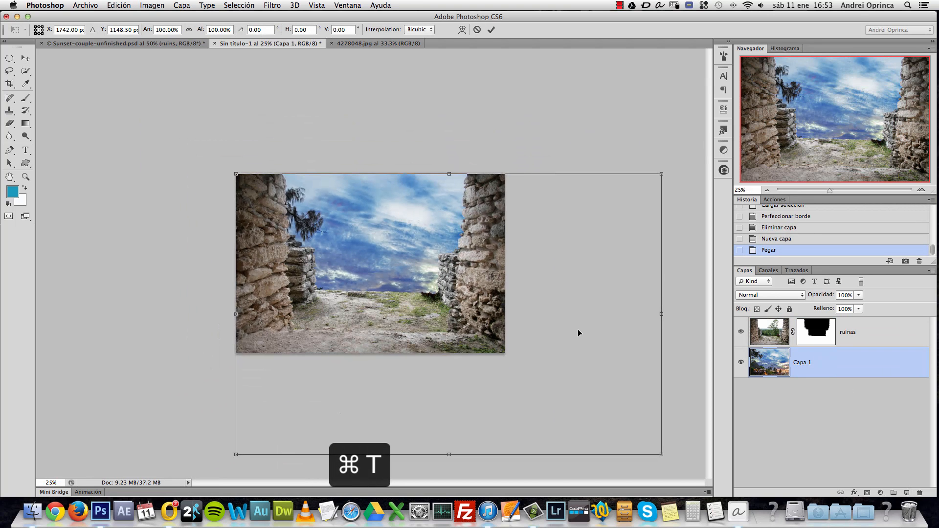
left_click_drag(661, 455, 475, 315)
left_click_drag(408, 272, 424, 257)
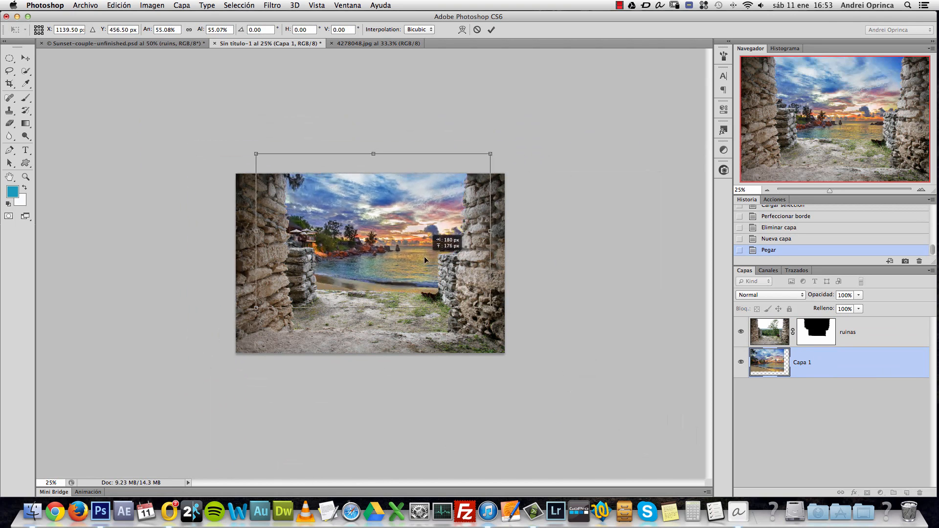
left_click(410, 243, "alt")
scroll(409, 243, "up", 2)
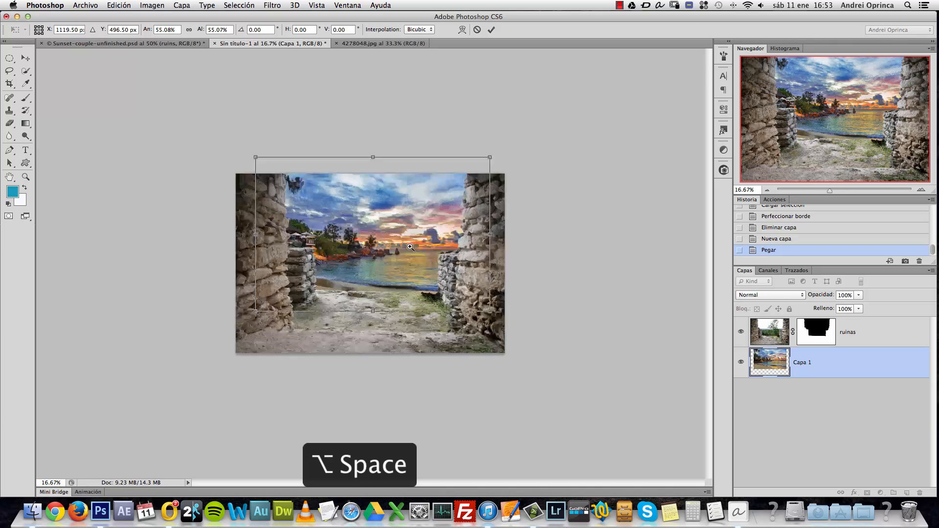
left_click_drag(216, 120, 246, 141)
left_click_drag(391, 230, 381, 213)
left_click(381, 213, "super")
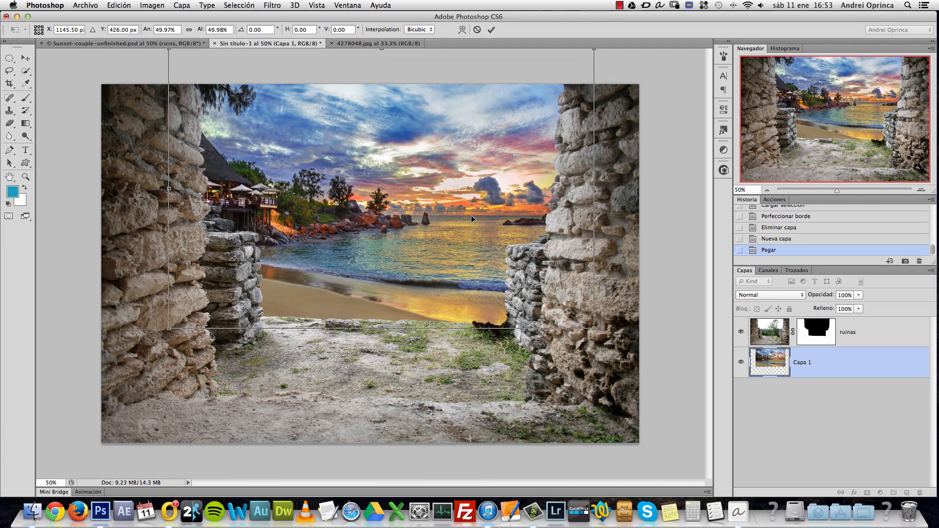
Step: Fine-tune the beach photo's scale to about 50.6% and shift it slightly lower behind the ruins
left_click_drag(471, 216, 462, 235)
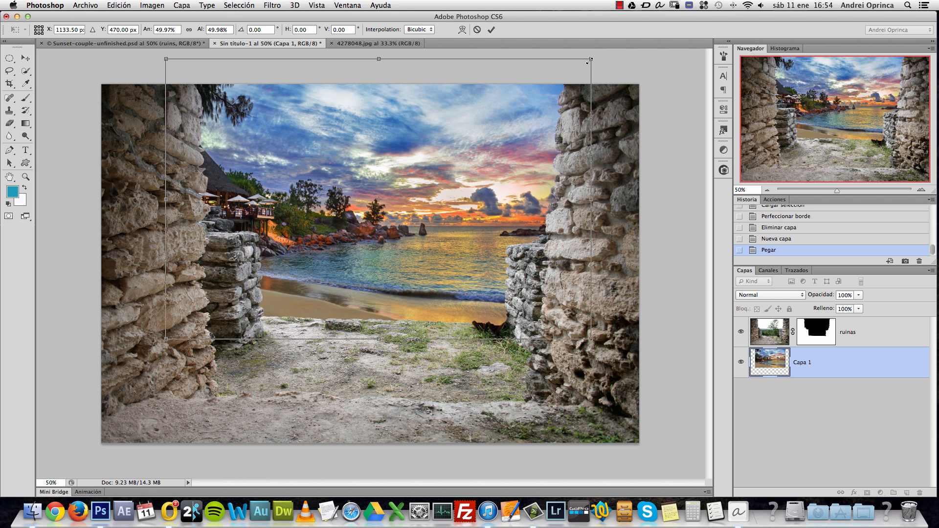
left_click_drag(590, 60, 603, 50)
left_click_drag(535, 147, 533, 152)
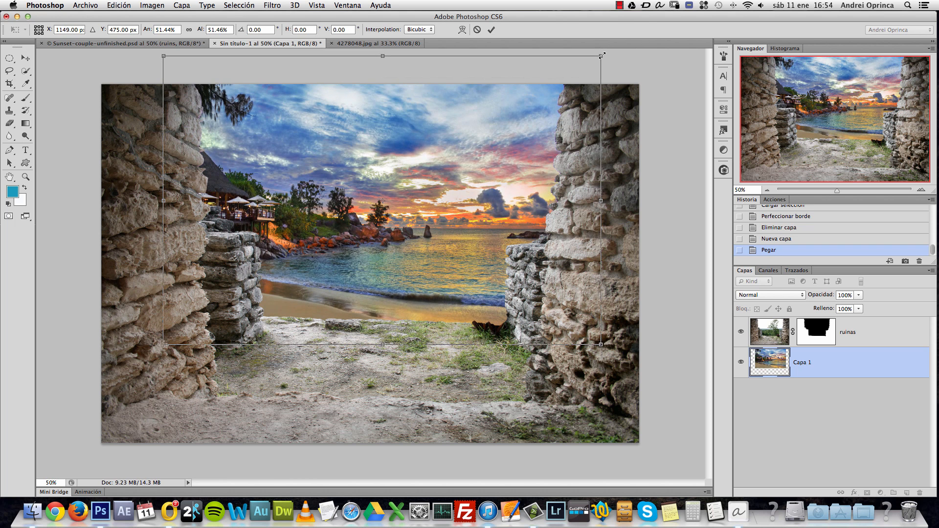
left_click_drag(602, 56, 593, 60)
left_click_drag(398, 163, 403, 165)
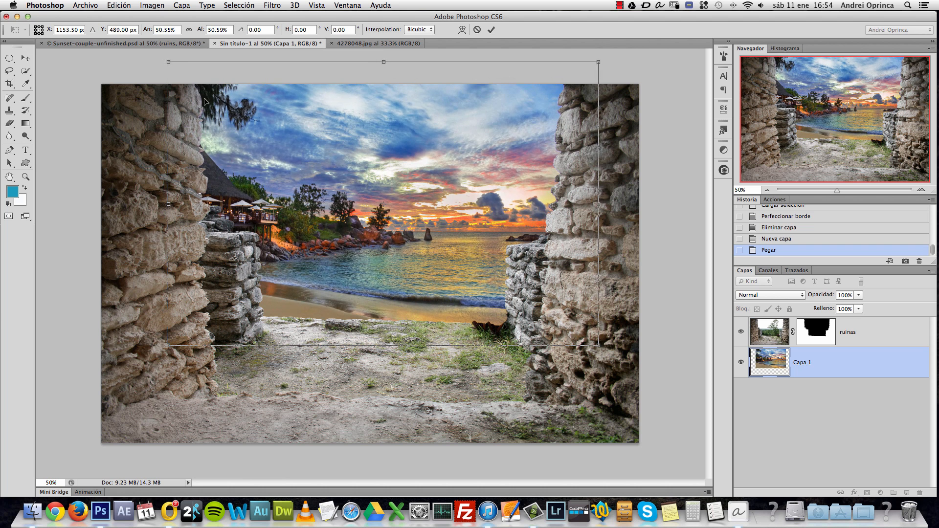
Step: Try other placements of the beach photo, settle it at about X 1101.5, Y 481 px, and apply the transform
left_click_drag(286, 127, 205, 93)
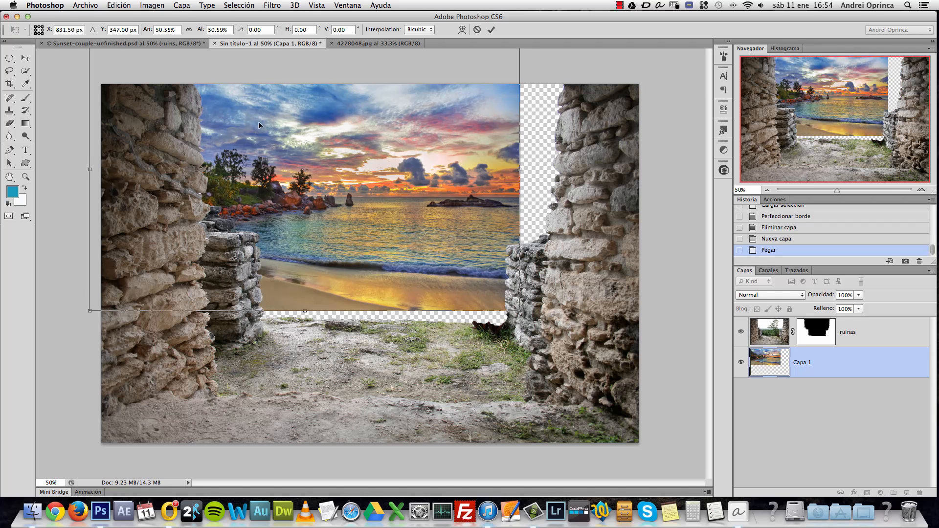
left_click_drag(270, 114, 338, 146)
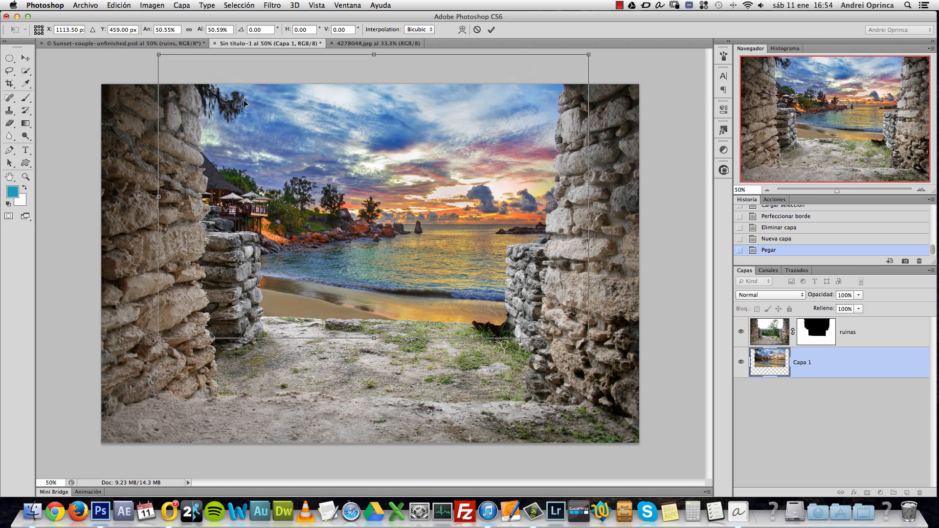
left_click_drag(405, 145, 400, 154)
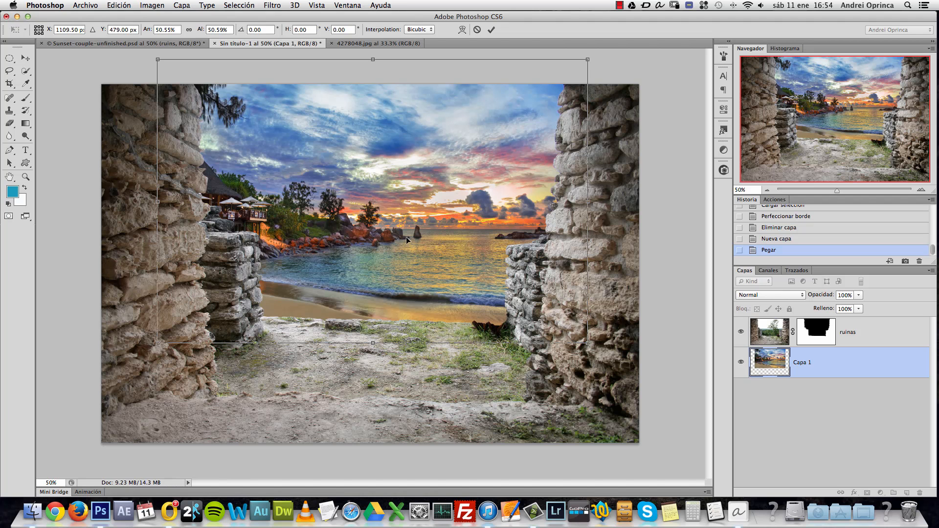
left_click_drag(405, 236, 404, 237)
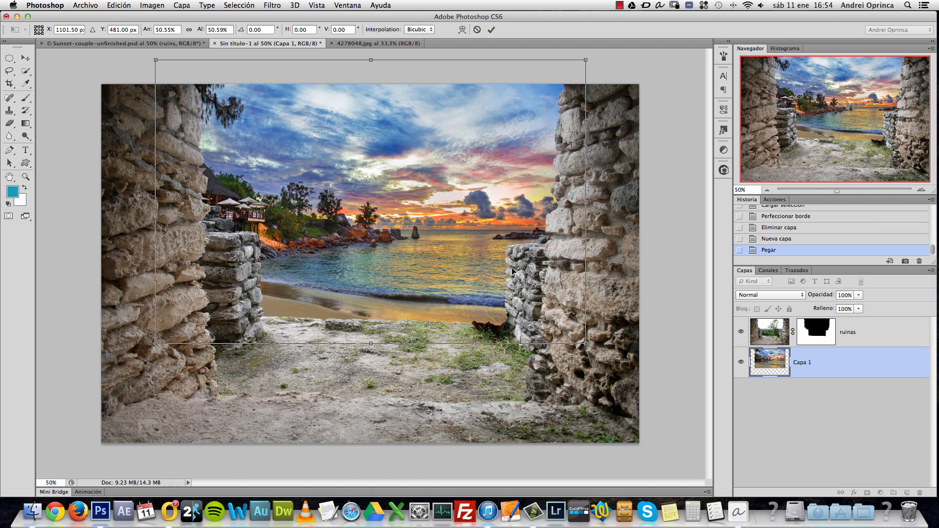
key("Return")
key("w")
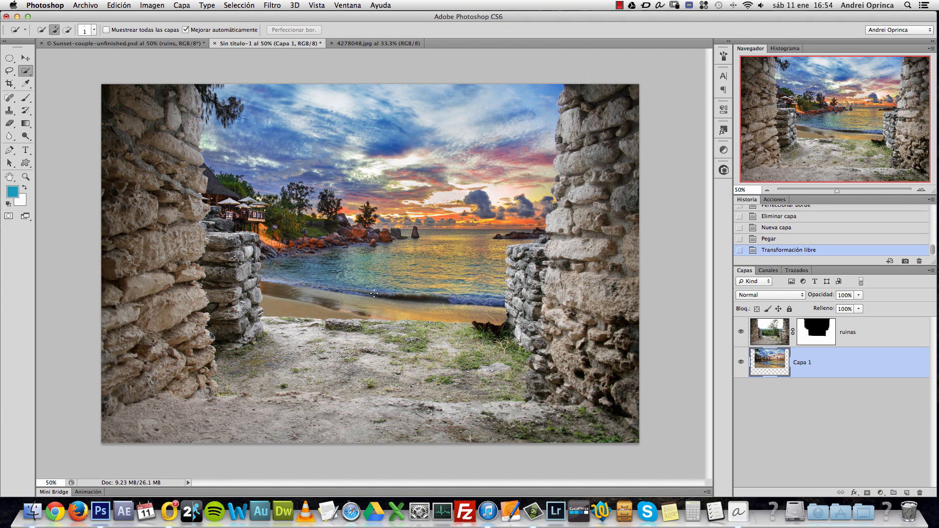
Step: Rename the beach photo layer as fondo
double_click(802, 363)
type("fondo")
key("Return")
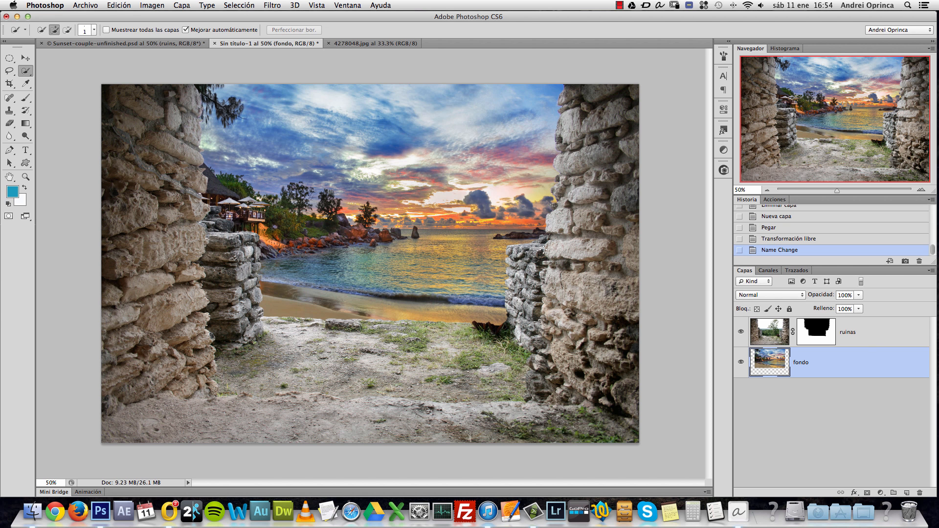
Step: Add a new layer above the ruins and sketch a blue sun with rays spreading over the sea and walls
left_click(908, 343)
left_click(907, 492)
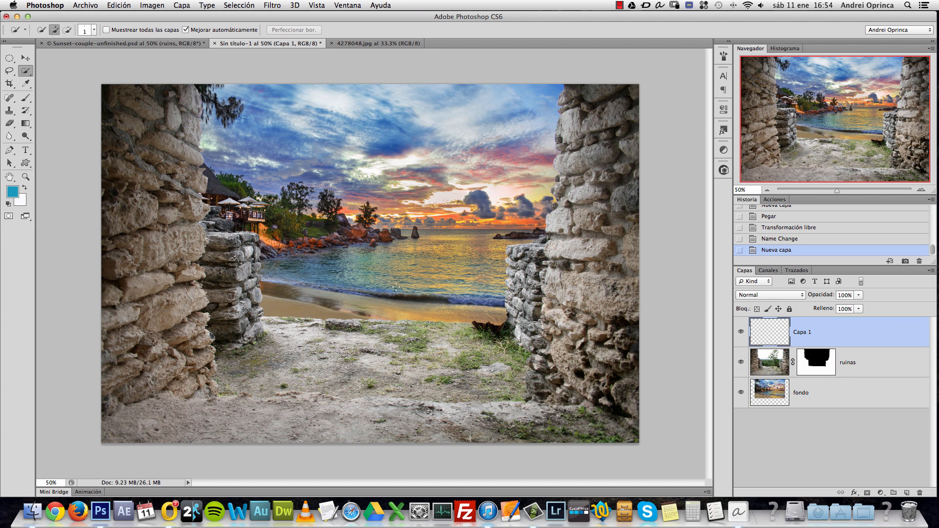
left_click(461, 190)
key("b")
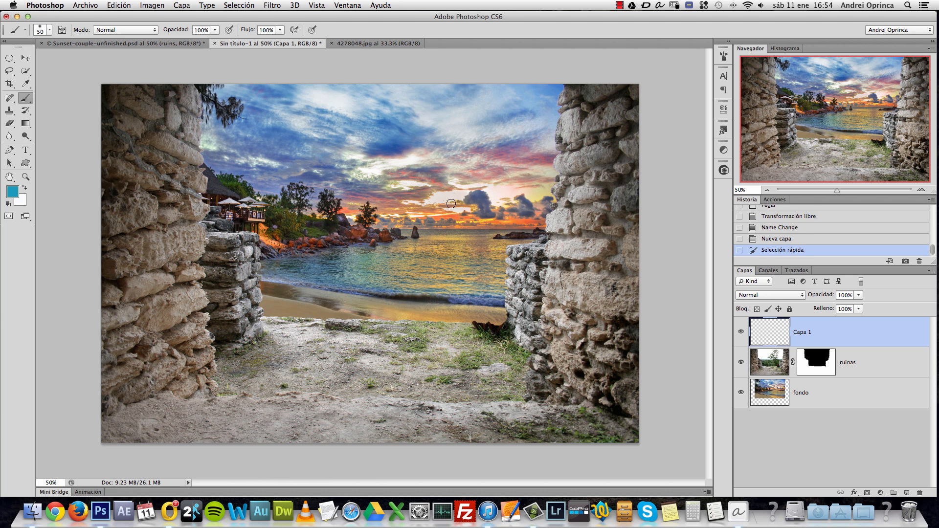
mouse_move(450, 203)
left_mouse_down()
mouse_move(470, 209)
mouse_move(466, 192)
mouse_move(489, 195)
left_mouse_up()
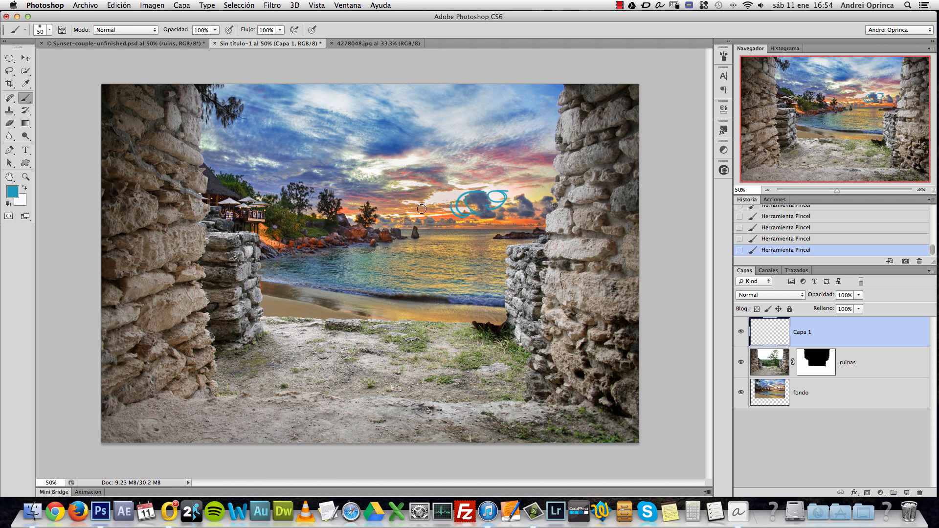
mouse_move(479, 193)
left_mouse_down()
mouse_move(460, 210)
mouse_move(494, 193)
mouse_move(485, 183)
mouse_move(477, 207)
mouse_move(467, 196)
mouse_move(299, 245)
left_mouse_up()
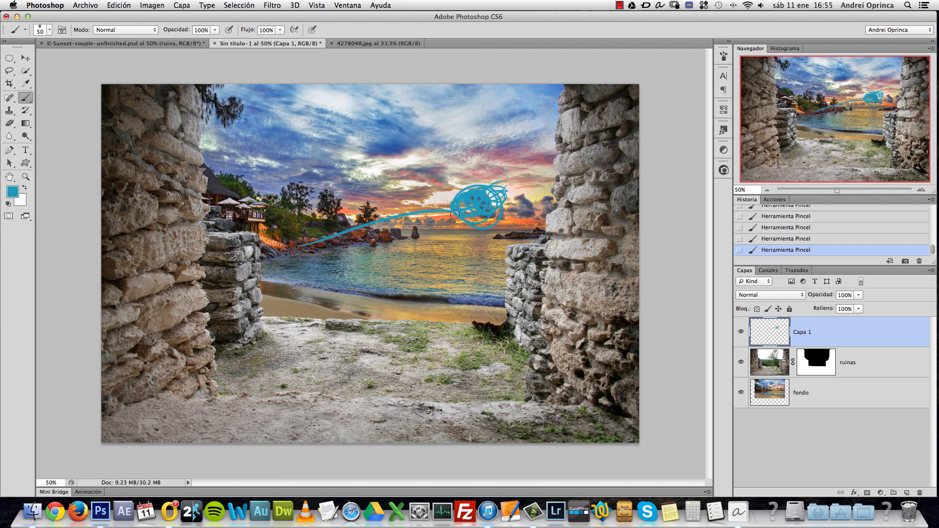
left_click_drag(454, 215, 354, 274)
left_click_drag(458, 215, 447, 283)
left_click_drag(504, 195, 560, 220)
left_click_drag(499, 208, 545, 250)
left_click_drag(452, 197, 310, 200)
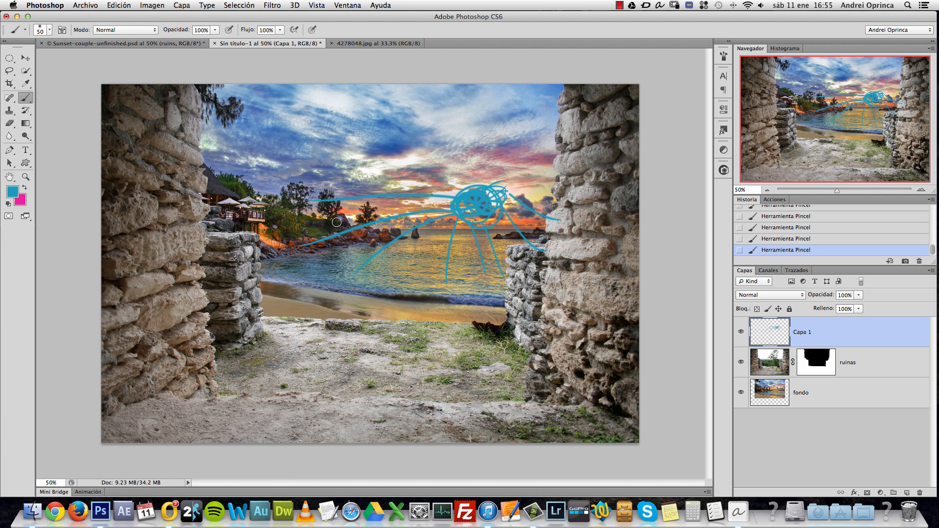
Step: Mark the outer areas of both walls and the foreground ground with magenta brush strokes
key("x")
mouse_move(156, 90)
left_mouse_down()
mouse_move(159, 286)
mouse_move(227, 391)
mouse_move(395, 392)
mouse_move(540, 317)
mouse_move(582, 132)
mouse_move(650, 122)
mouse_move(584, 383)
mouse_move(576, 277)
mouse_move(620, 131)
mouse_move(532, 397)
mouse_move(278, 446)
mouse_move(114, 354)
mouse_move(107, 147)
mouse_move(138, 167)
mouse_move(164, 288)
left_mouse_up()
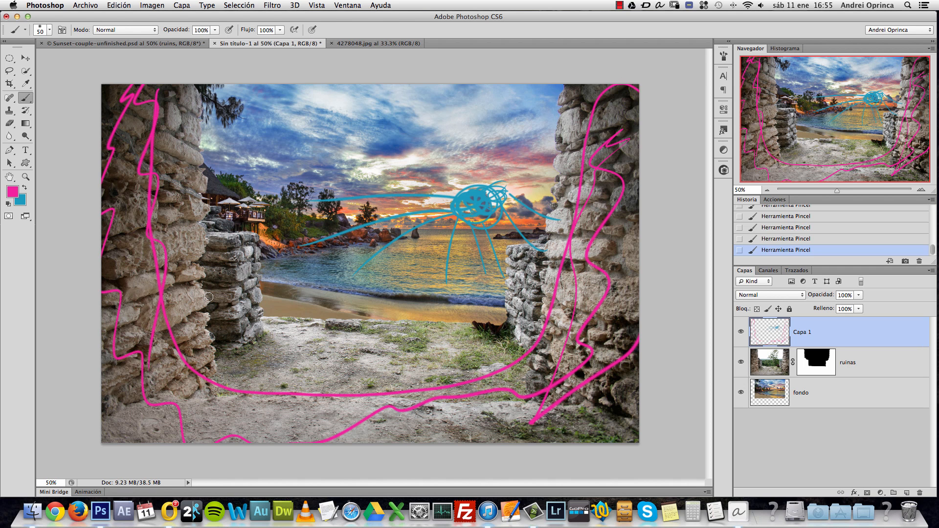
Step: Mark the inner wall edges and the far ground in blue brush strokes, and delete the sketch layer
key("x")
mouse_move(196, 108)
left_mouse_down()
mouse_move(212, 236)
mouse_move(249, 239)
mouse_move(275, 312)
mouse_move(394, 328)
mouse_move(454, 327)
mouse_move(519, 302)
mouse_move(523, 257)
mouse_move(554, 203)
mouse_move(572, 126)
mouse_move(496, 347)
mouse_move(417, 351)
mouse_move(309, 337)
mouse_move(239, 290)
mouse_move(167, 129)
mouse_move(185, 144)
mouse_move(181, 163)
mouse_move(205, 233)
mouse_move(211, 313)
mouse_move(233, 342)
left_mouse_up()
mouse_move(258, 325)
left_mouse_down()
mouse_move(255, 349)
mouse_move(279, 361)
left_mouse_up()
left_click_drag(324, 343, 333, 376)
mouse_move(386, 358)
left_mouse_down()
mouse_move(398, 375)
mouse_move(440, 374)
left_mouse_up()
left_click_drag(489, 340, 513, 345)
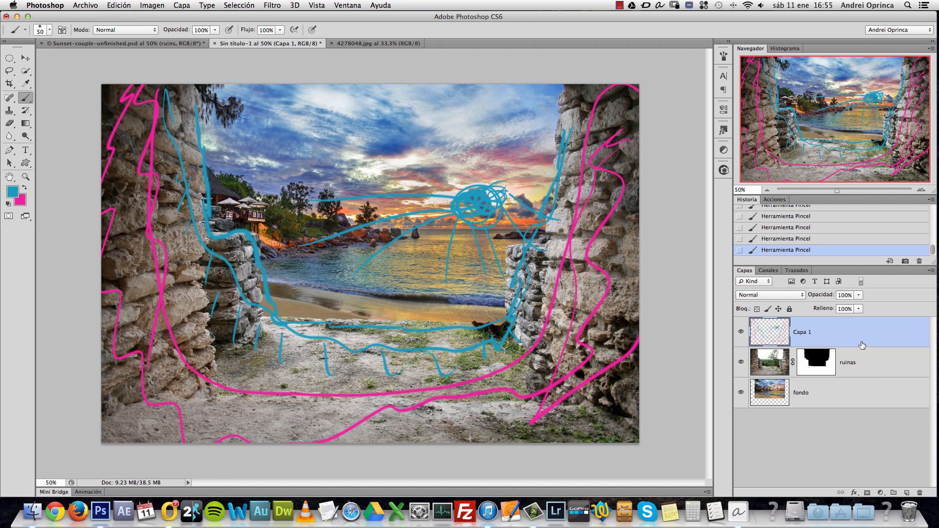
left_click_drag(892, 328, 920, 492)
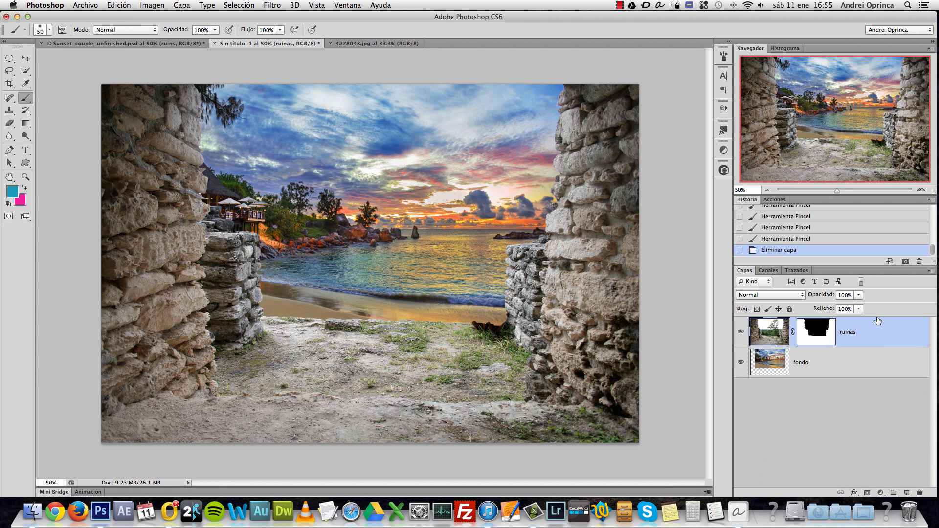
Step: Add a gradient overlay effect to the ruinas layer with the Radial style
double_click(898, 334)
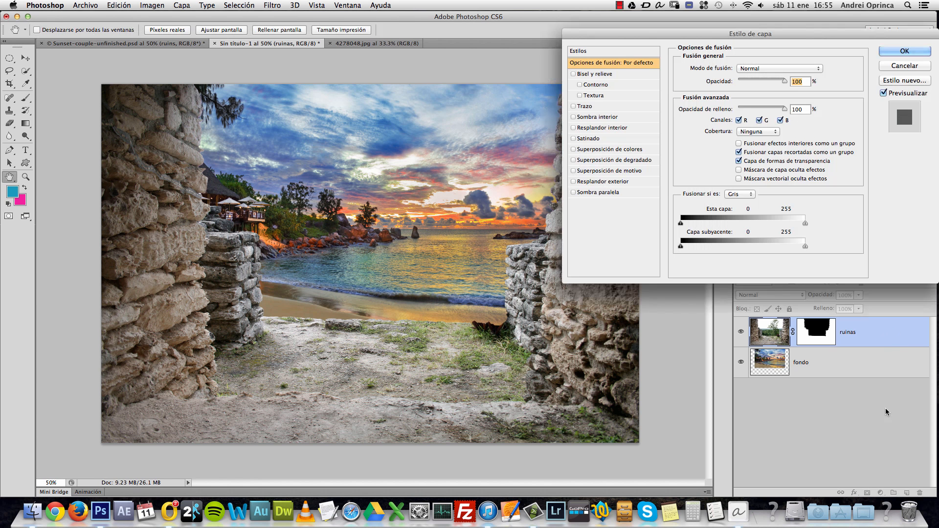
left_click_drag(814, 36, 689, 108)
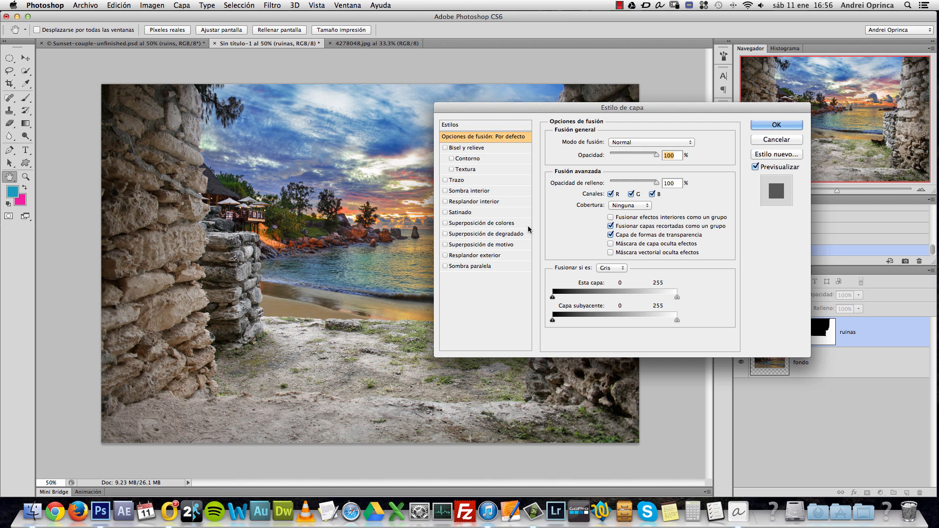
left_click_drag(584, 109, 587, 135)
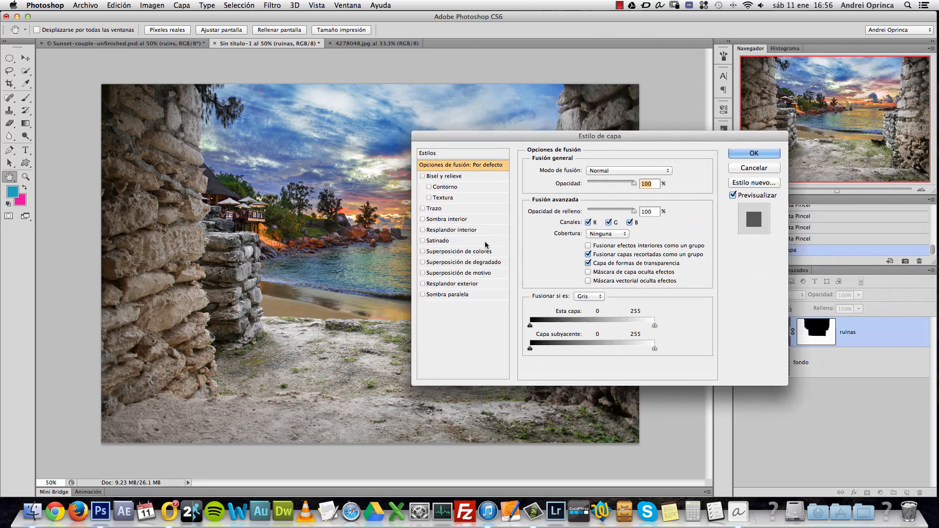
left_click(438, 267)
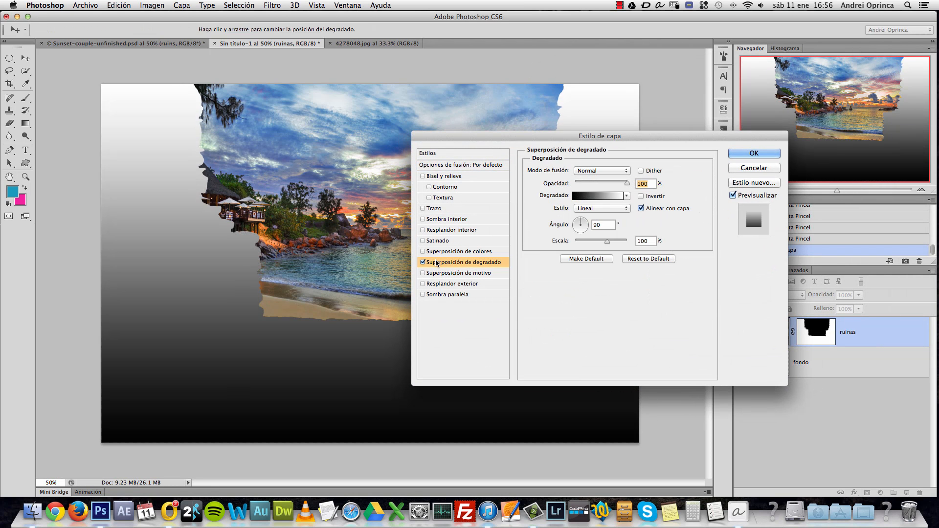
left_click_drag(614, 137, 742, 85)
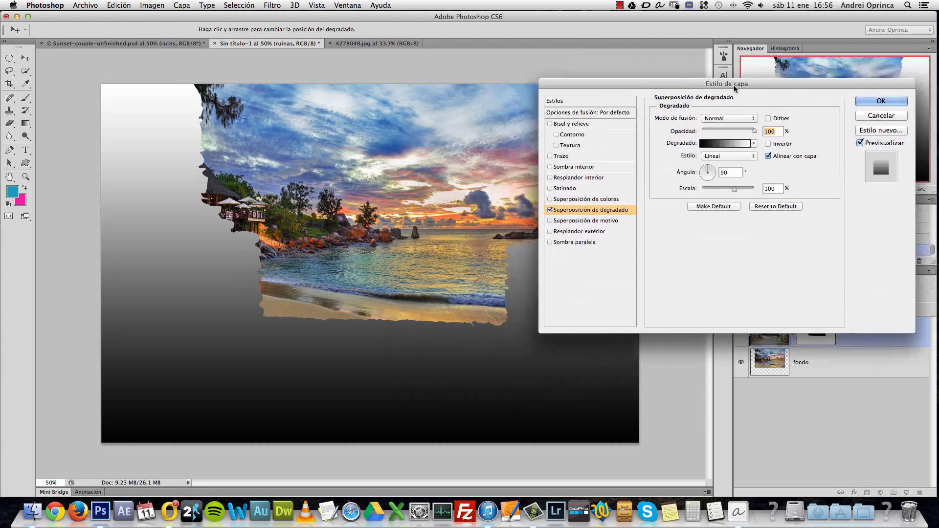
left_click(741, 156)
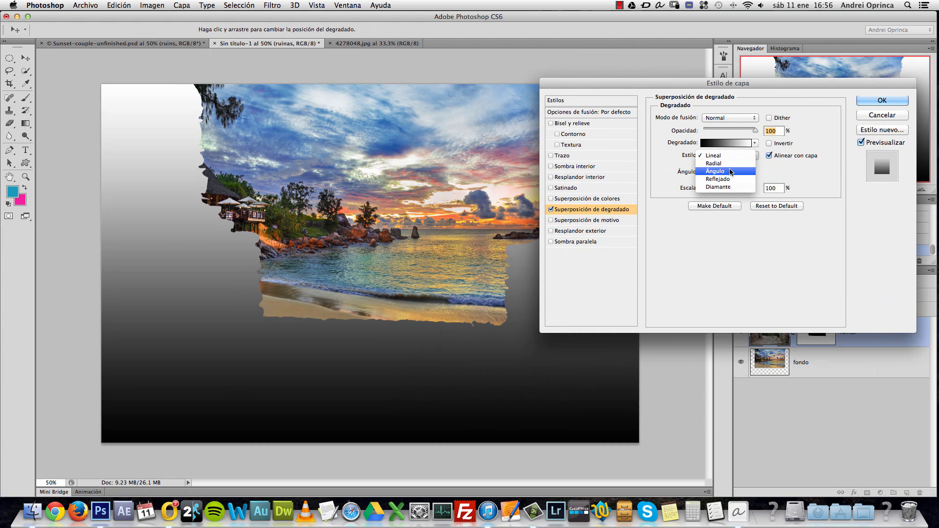
left_click(743, 163)
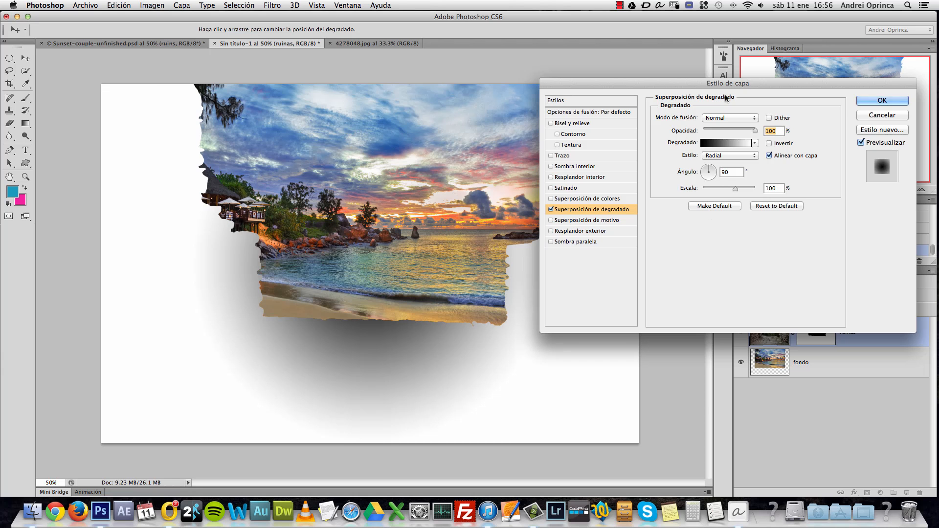
Step: Invert the radial gradient, set its scale to 150%, and move its bright centre up towards the horizon
left_click_drag(411, 369, 417, 346)
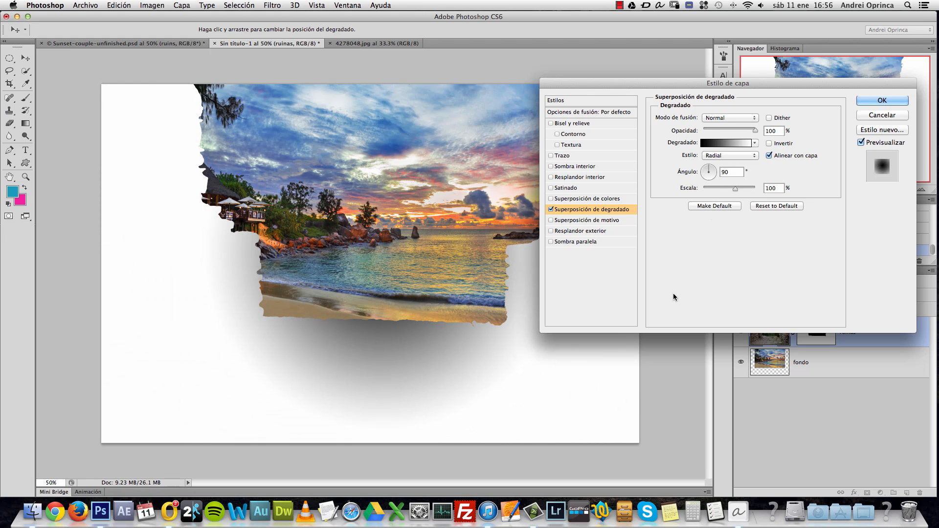
left_click(770, 143)
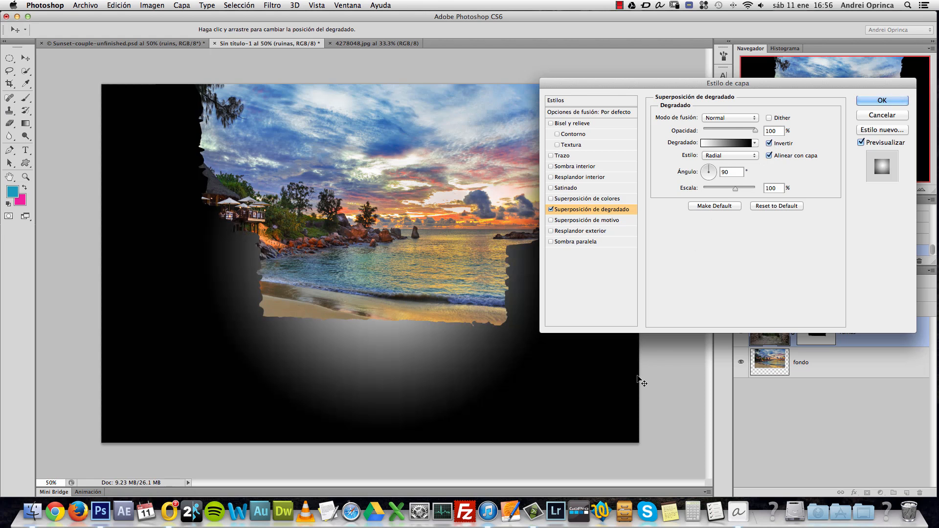
left_click_drag(738, 192, 756, 191)
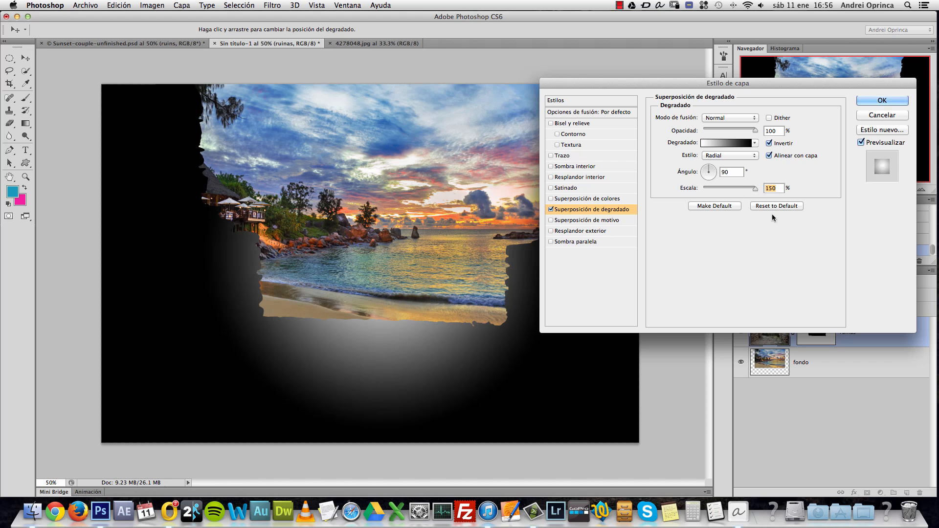
left_click_drag(434, 300, 403, 201)
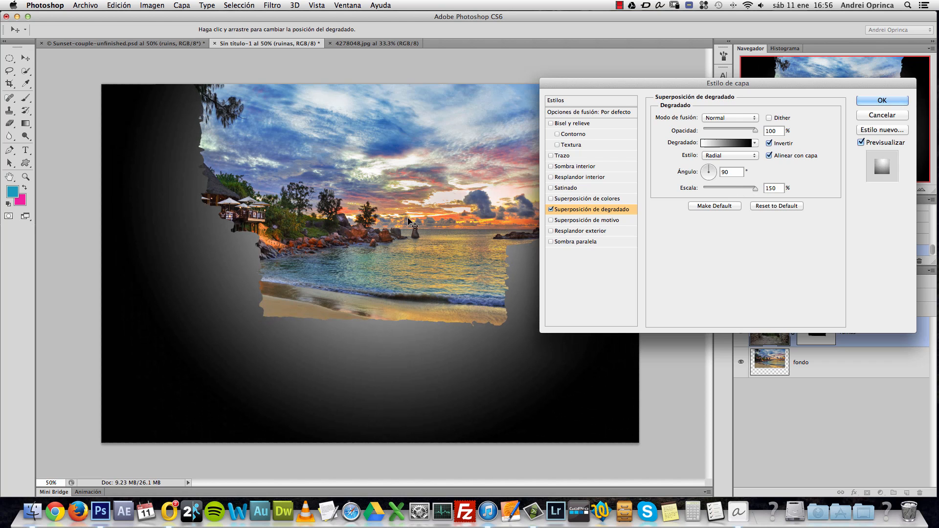
left_click_drag(693, 86, 780, 57)
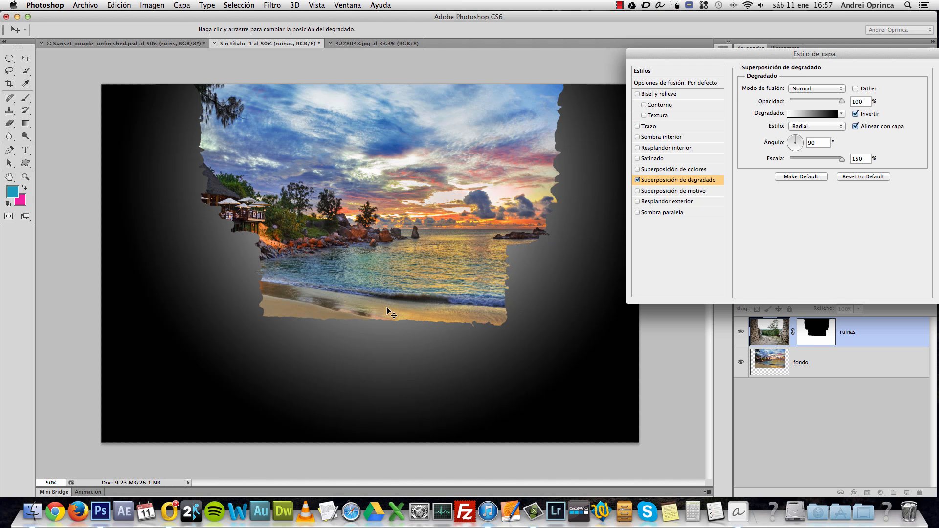
Step: Change the overlay gradient's black colour stop to the very dark brown 0f0a06
left_click_drag(796, 65, 702, 80)
left_click(717, 128)
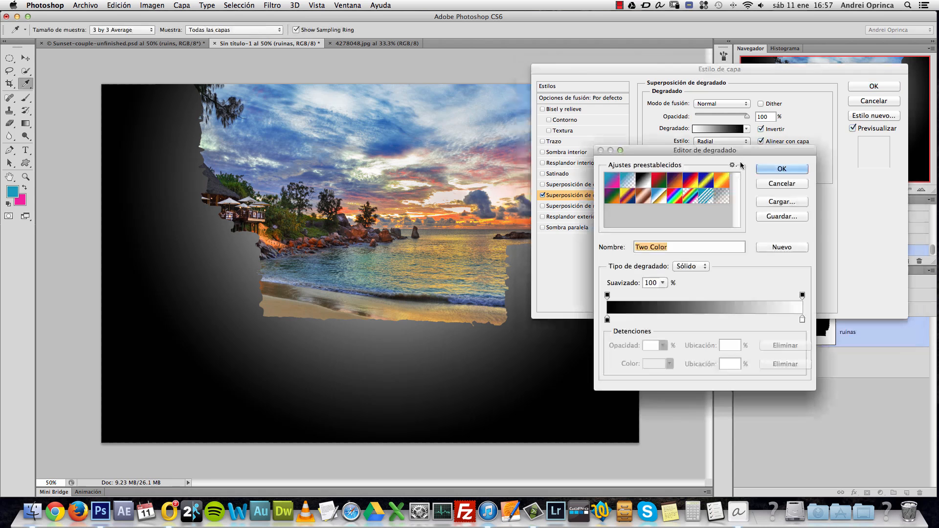
left_click(607, 320)
left_click(653, 363)
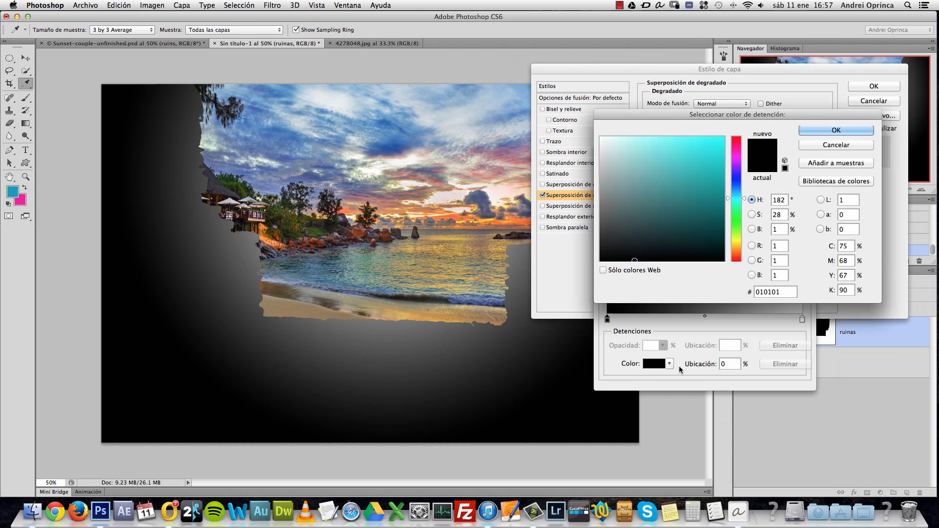
left_click_drag(733, 241, 738, 254)
left_click(678, 256)
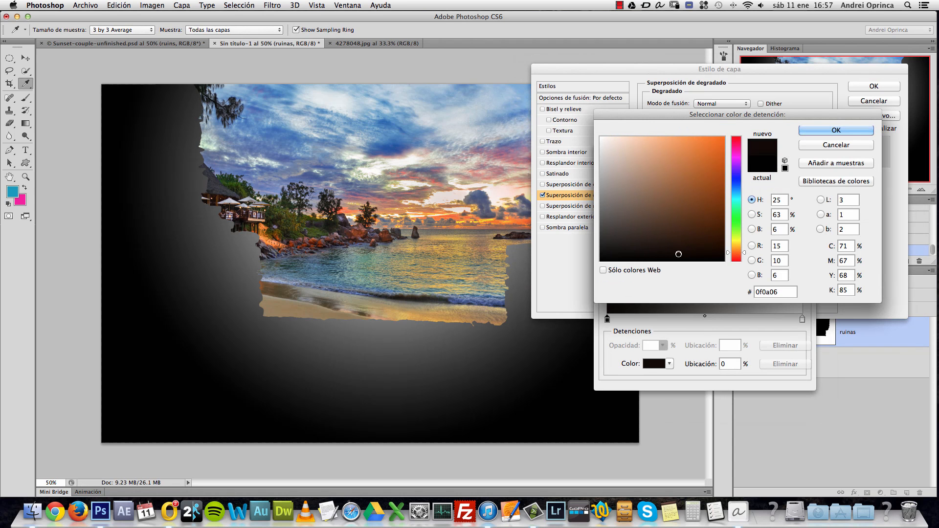
left_click(836, 130)
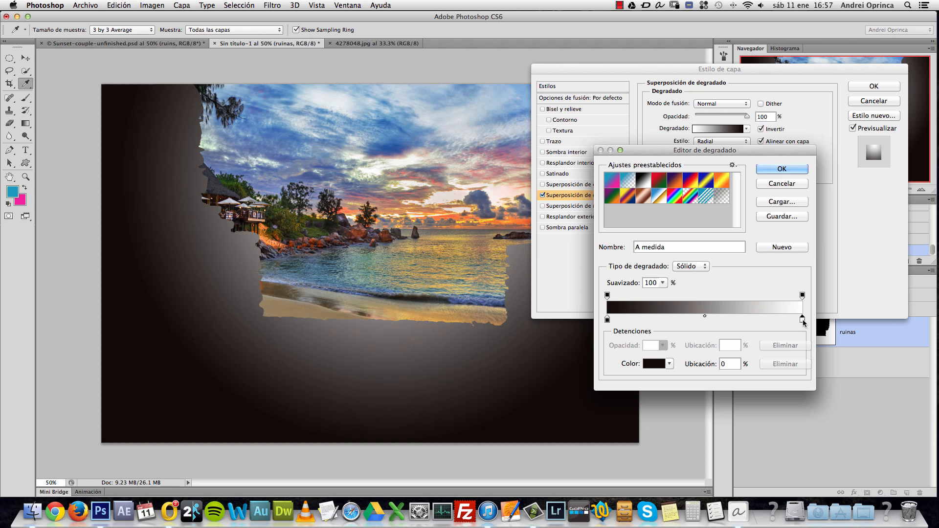
Step: Change the overlay gradient's white colour stop to the warm orange e5a141 and accept the gradient
left_click(802, 319)
left_click(650, 364)
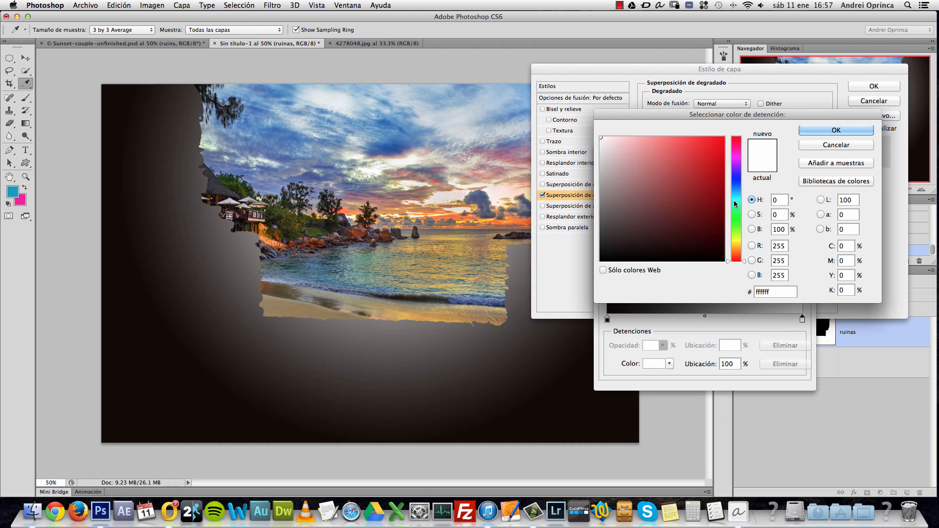
left_click_drag(737, 250, 738, 250)
left_click_drag(698, 152, 689, 153)
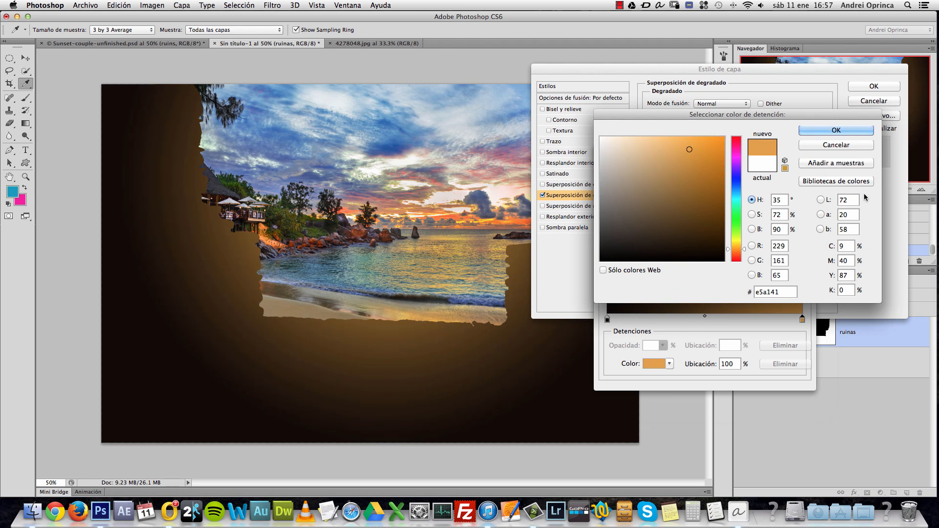
left_click(854, 135)
left_click(782, 167)
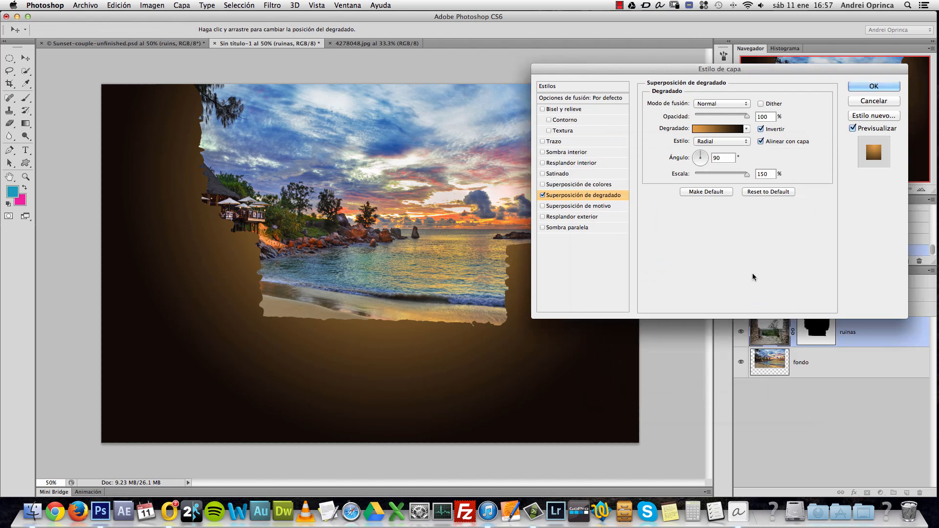
Step: Set the gradient overlay's blend mode to Luz suave
left_click(726, 104)
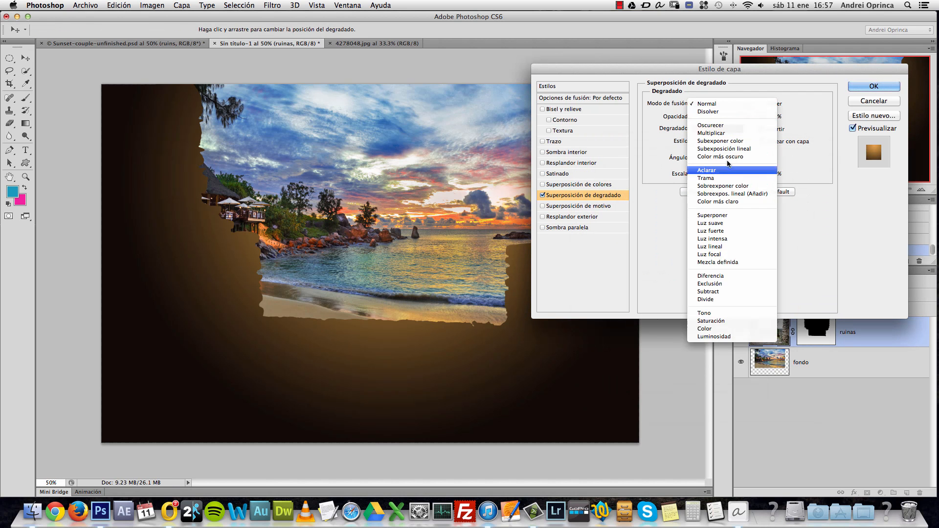
left_click(719, 223)
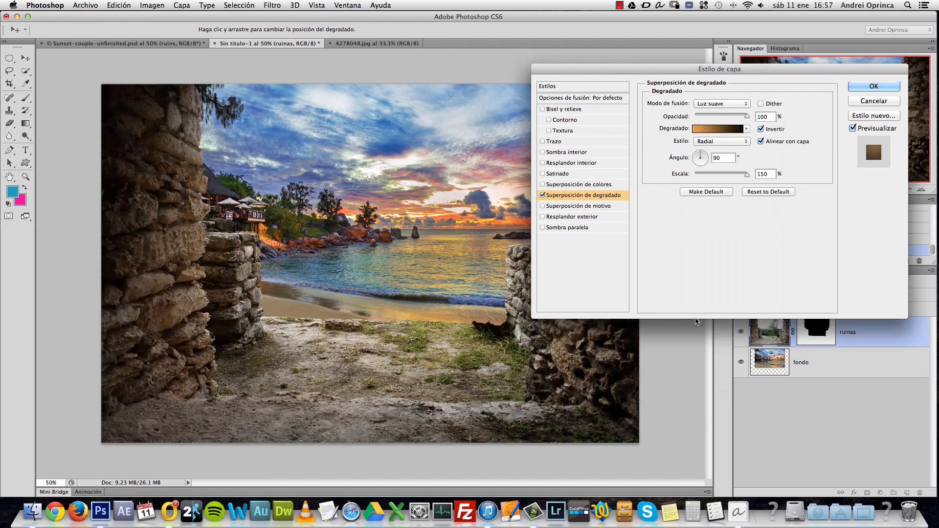
left_click_drag(727, 70, 821, 57)
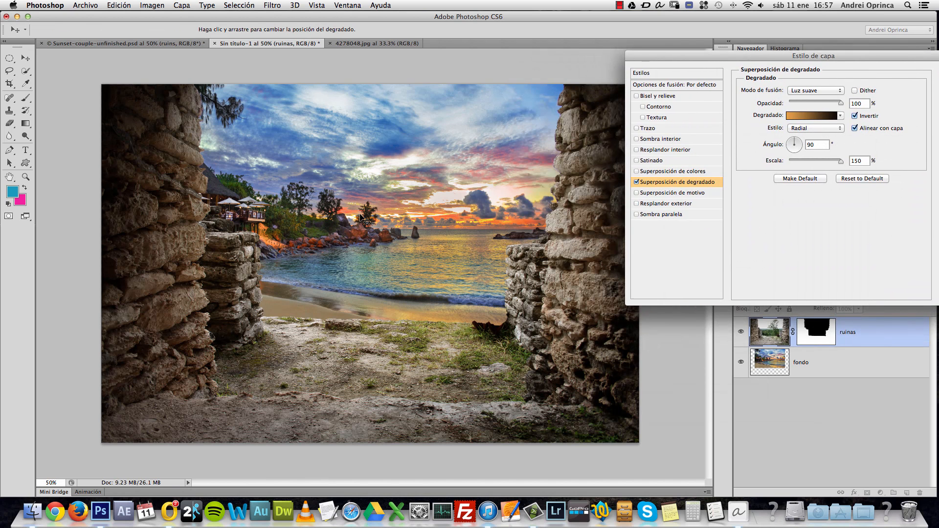
Step: Compare the ruins with and without the gradient overlay, and check the gradient's colour stops without changing them
left_click(636, 182)
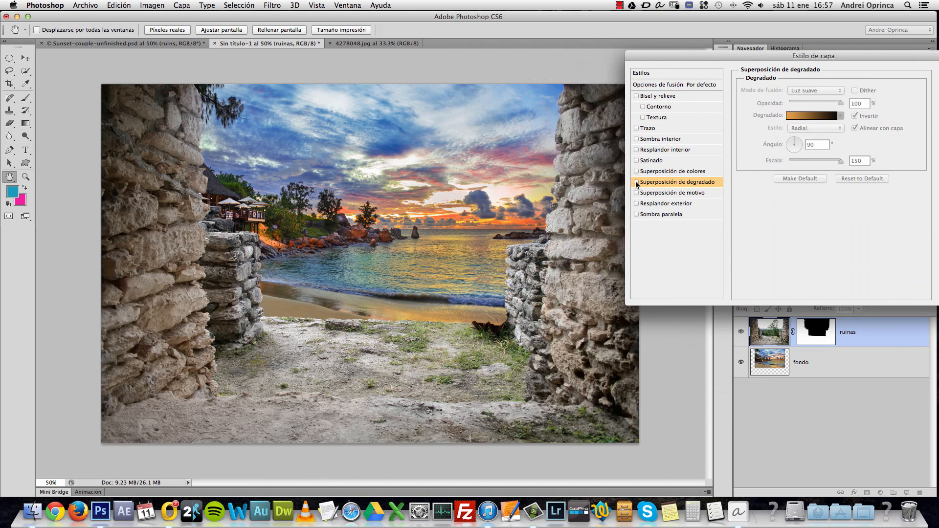
left_click(635, 182)
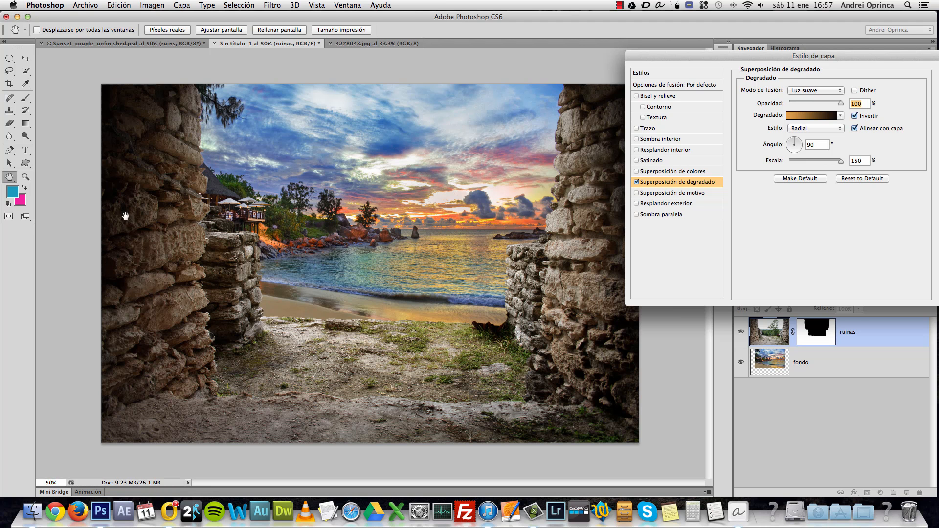
left_click(637, 182)
left_click(637, 182)
left_click(637, 182)
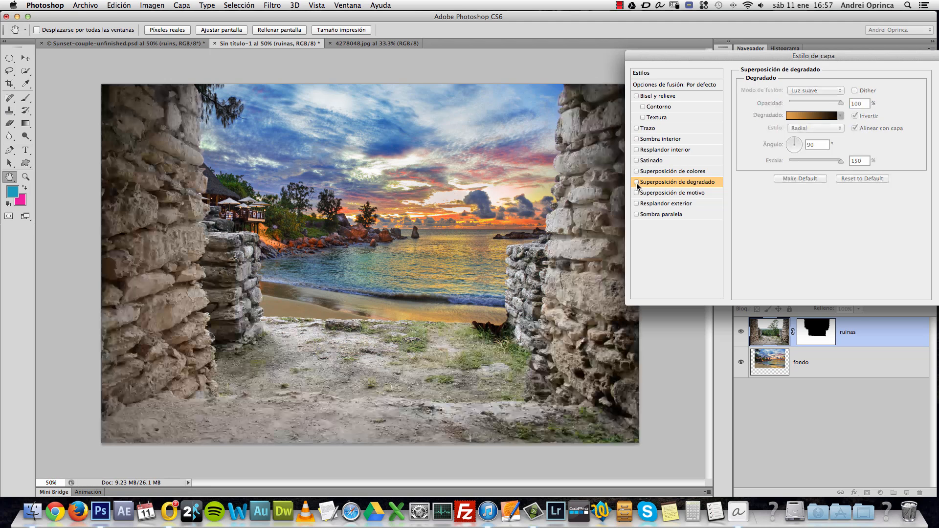
left_click(637, 182)
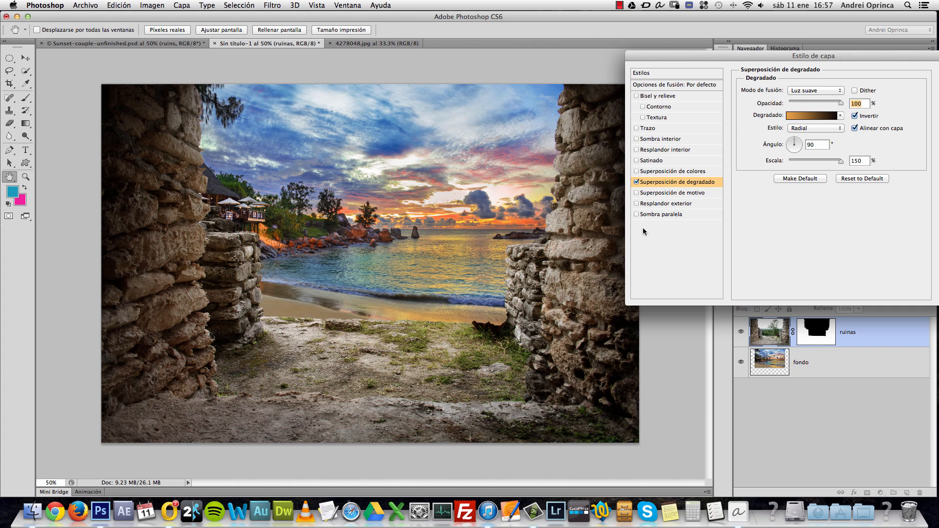
left_click(637, 181)
left_click(637, 182)
left_click(792, 116)
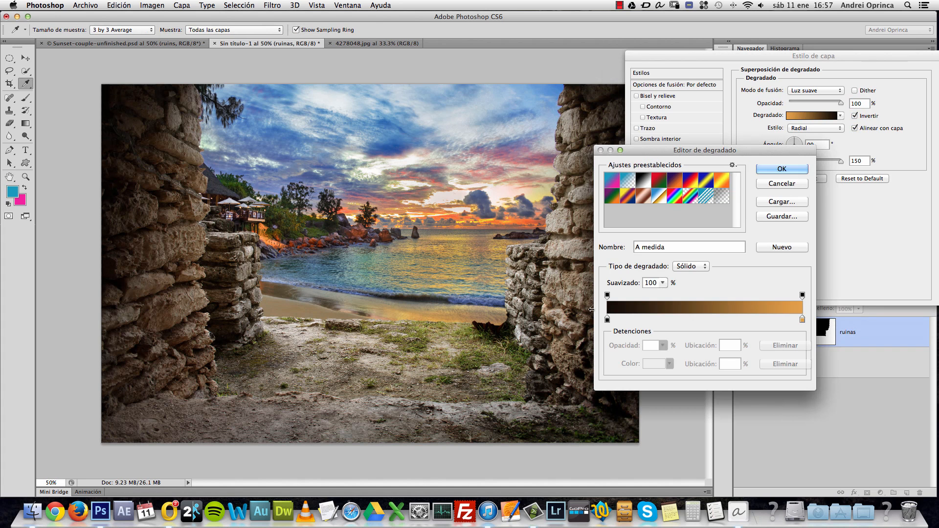
left_click(782, 185)
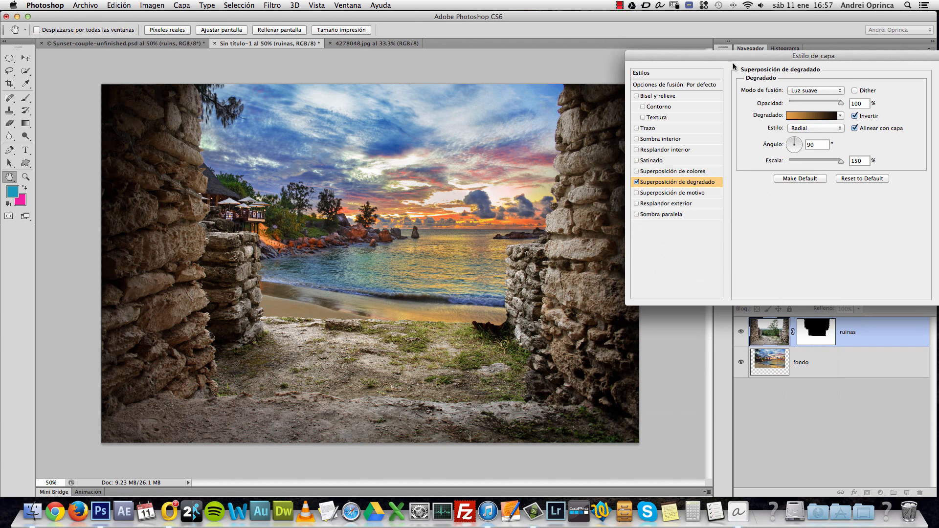
Step: Apply the overlay to the ruins, then reopen it to shift the gradient slightly downward and set its blend mode to Normal
left_click_drag(733, 58, 583, 52)
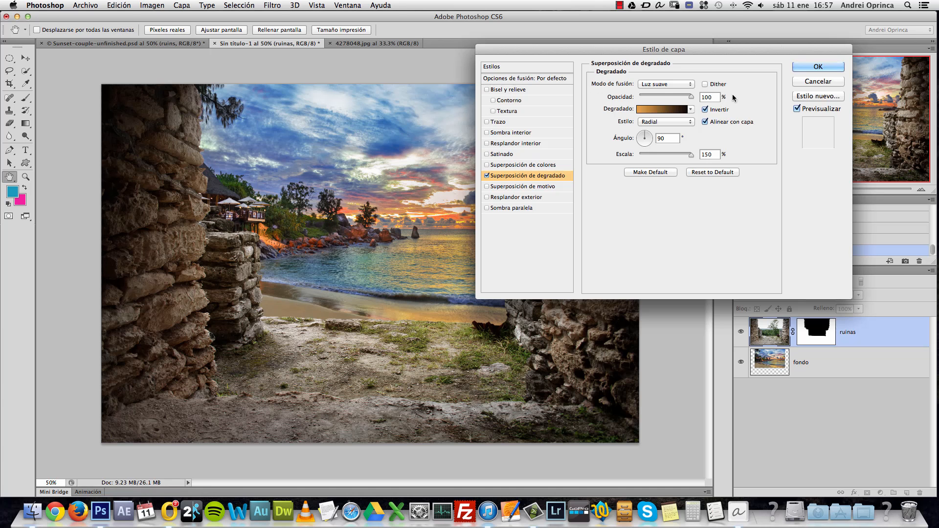
left_click(816, 66)
double_click(802, 362)
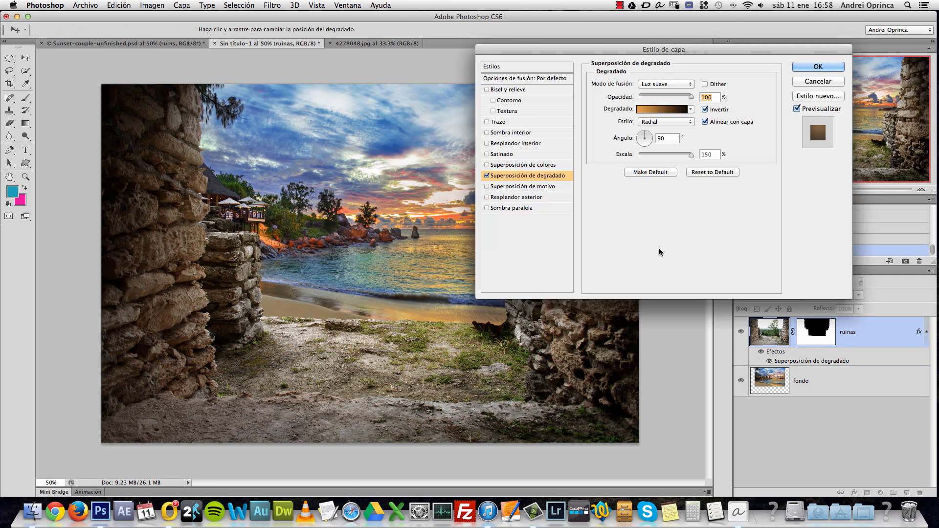
left_click_drag(407, 283, 400, 321)
left_click(671, 85)
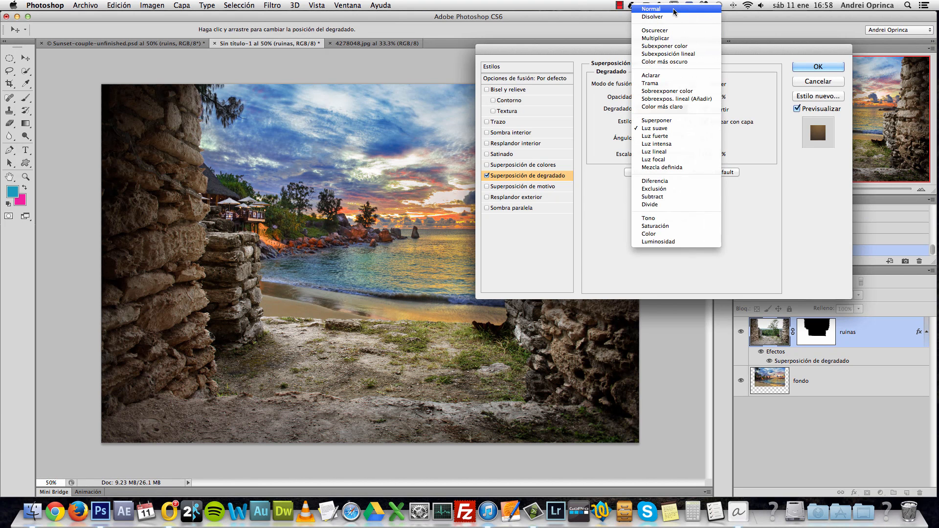
left_click(674, 11)
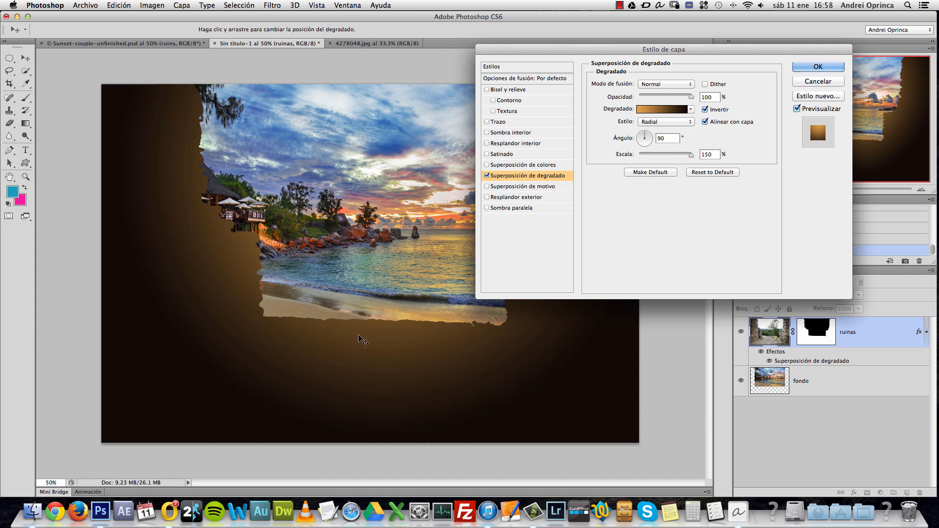
Step: Try moving the overlay gradient's colour stops inward to 73% and 24%, return them to 100% and 0%, and accept the overlay
left_click(662, 109)
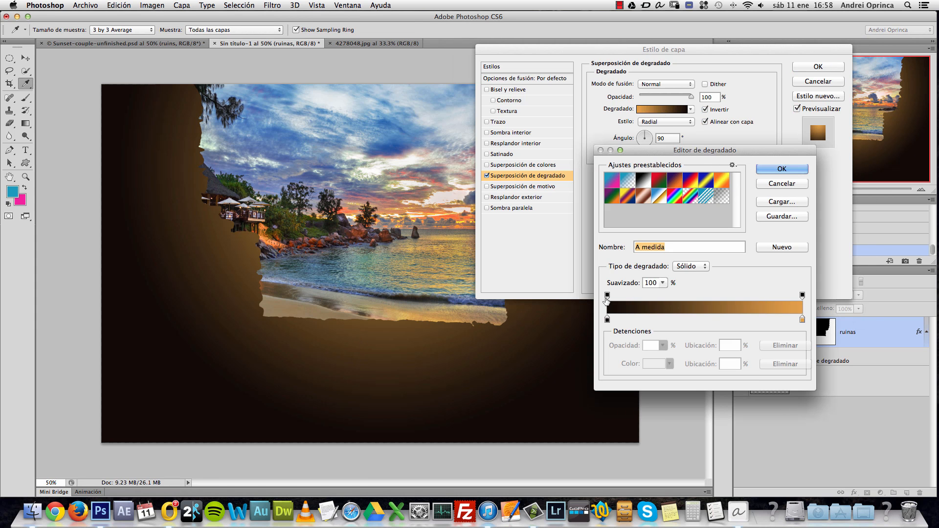
left_click_drag(802, 296, 750, 323)
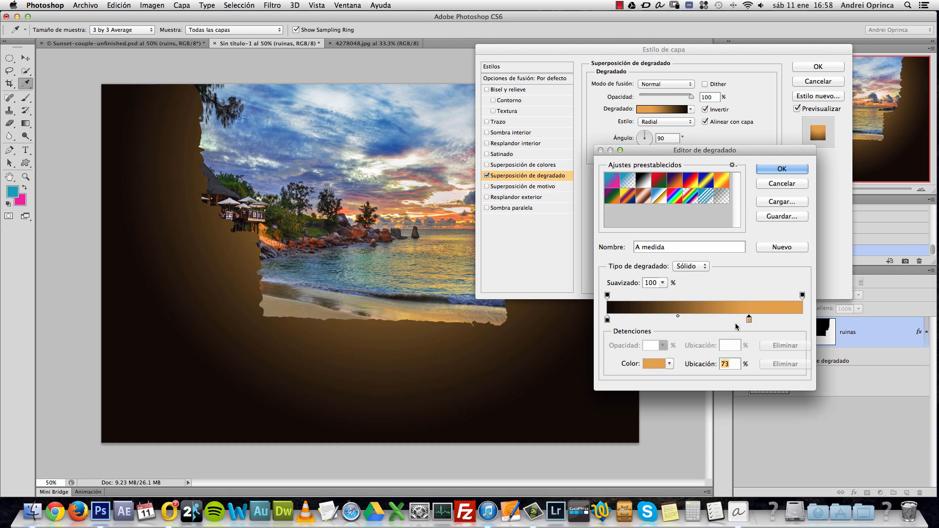
left_click_drag(607, 320, 653, 323)
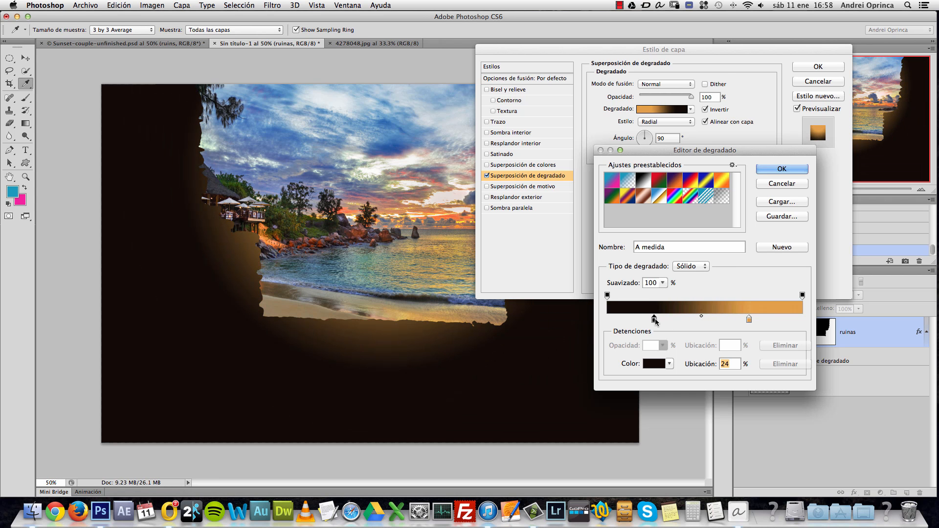
left_click_drag(654, 320, 608, 322)
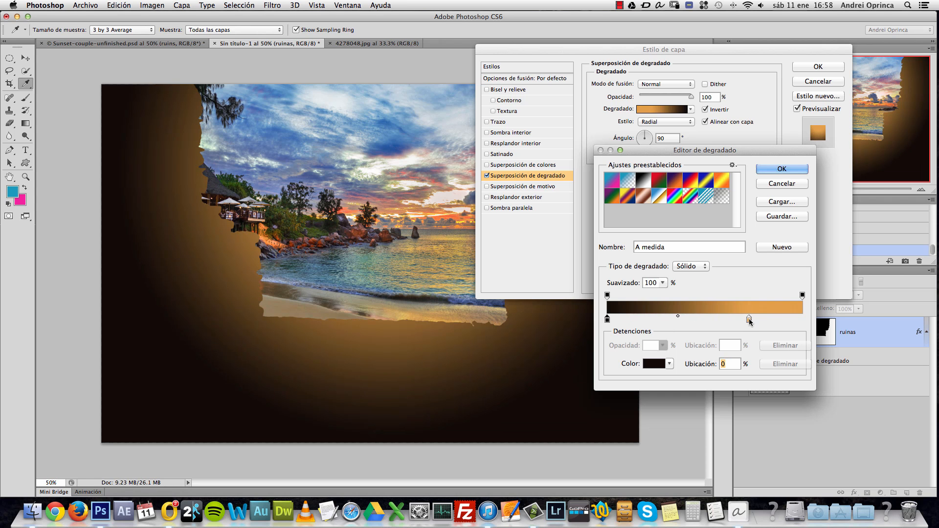
left_click_drag(749, 319, 802, 319)
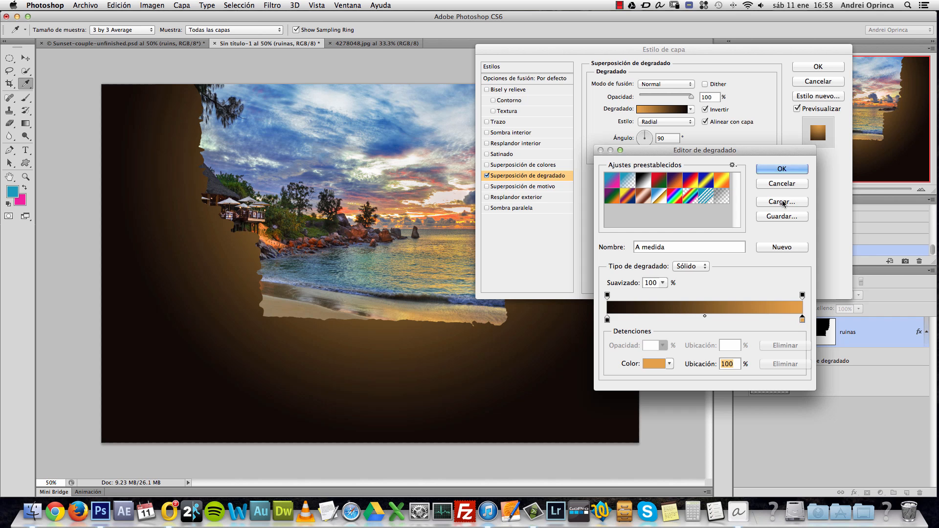
left_click(781, 169)
left_click(817, 67)
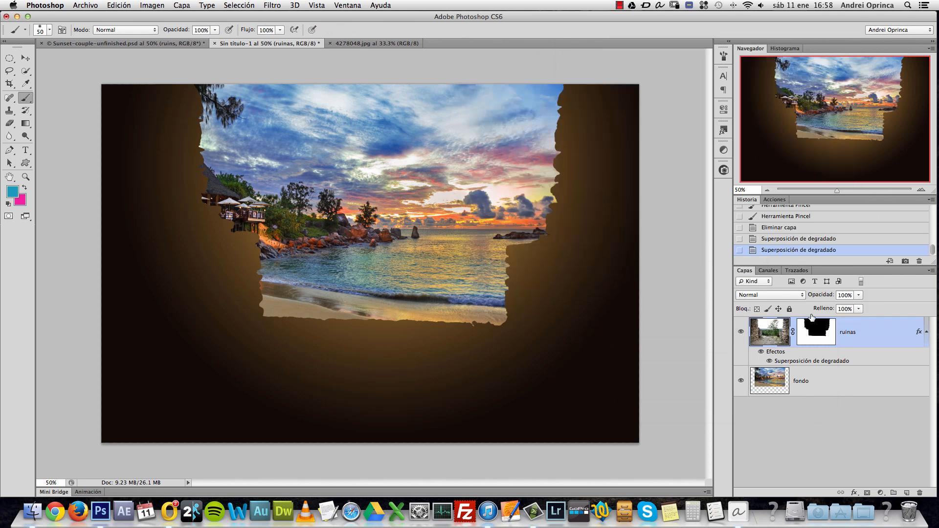
Step: Set the ruins' gradient overlay to Luz suave blend mode at 60% opacity and apply it
double_click(828, 365)
left_click(679, 85)
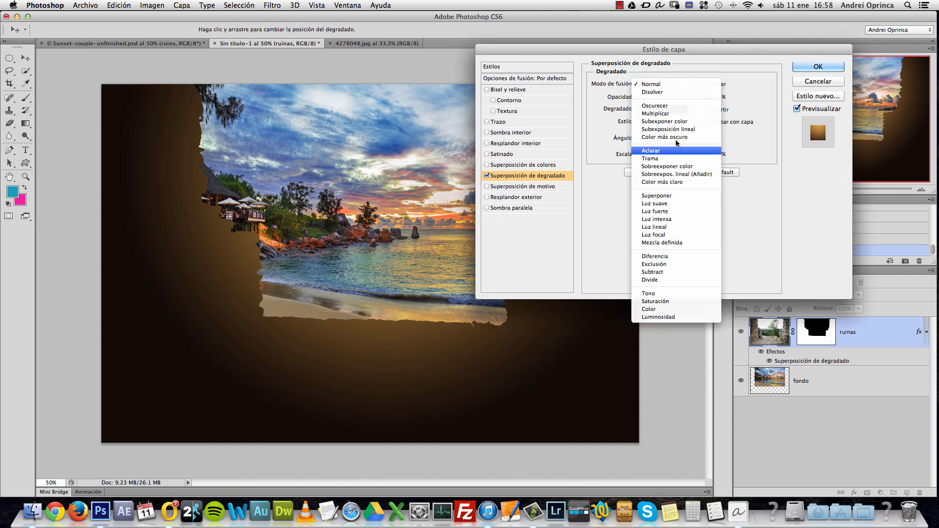
left_click(669, 204)
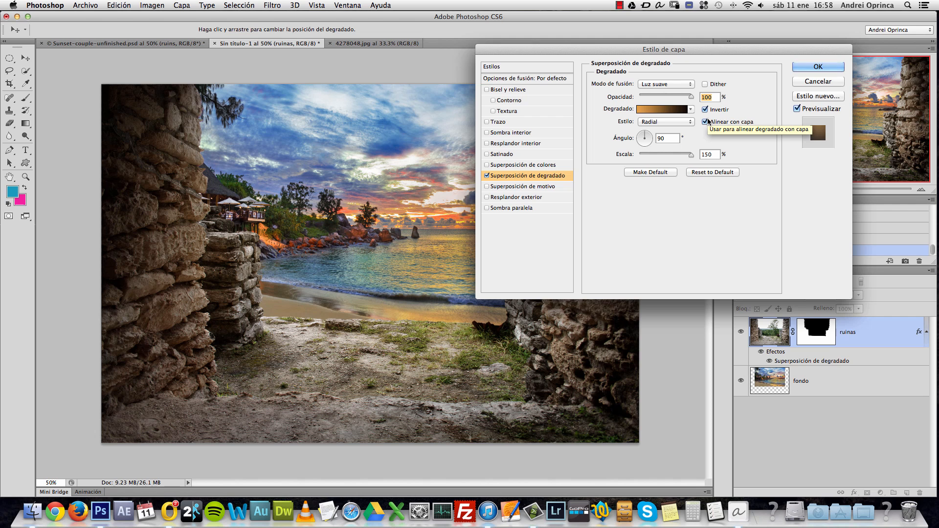
type("60")
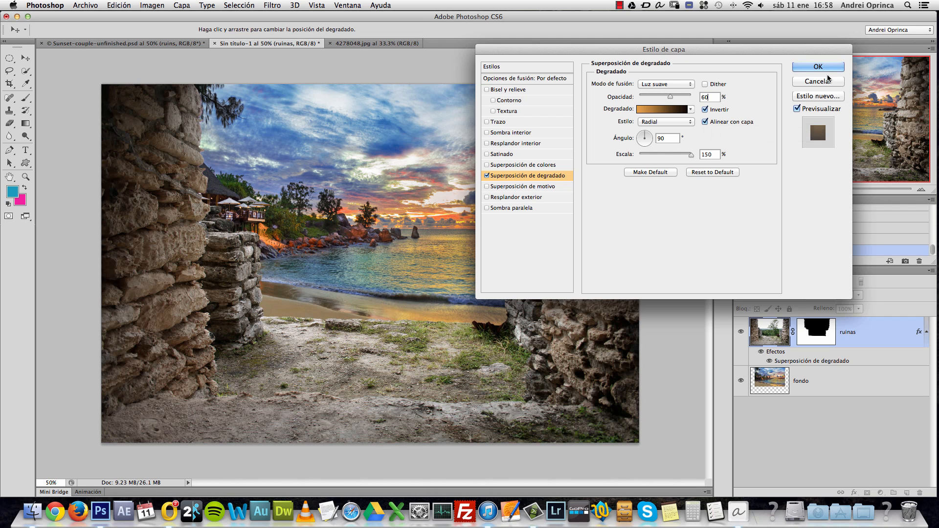
key("Return")
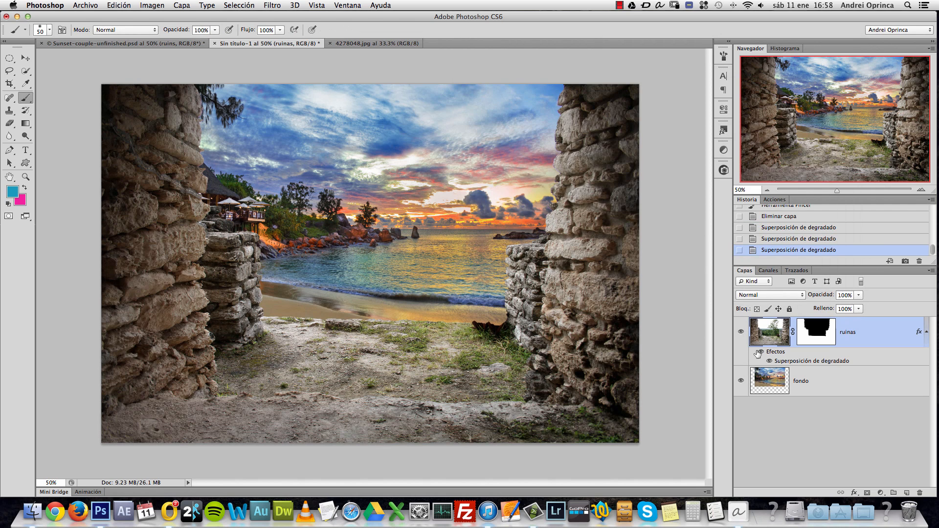
Step: Compare the ruins with and without the layer effects, and collapse the layer's effects list
left_click(759, 352)
left_click(760, 352)
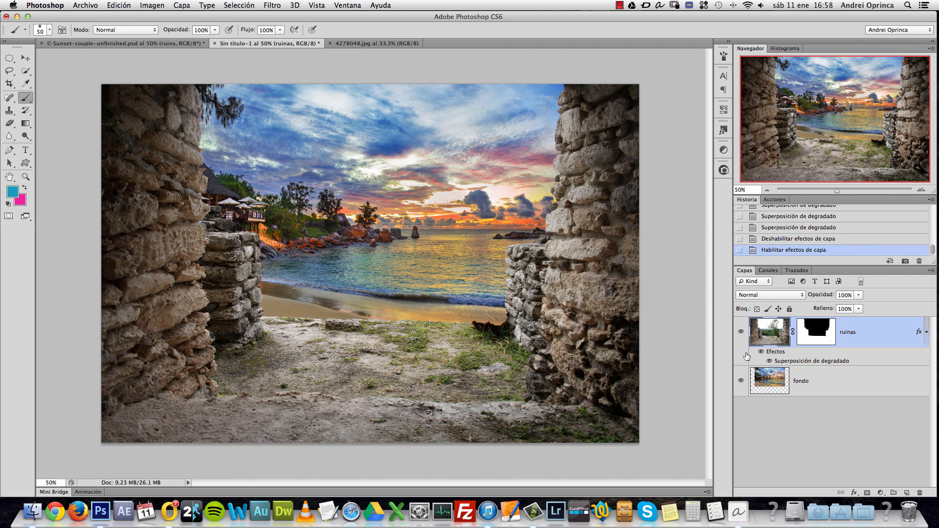
left_click(926, 331)
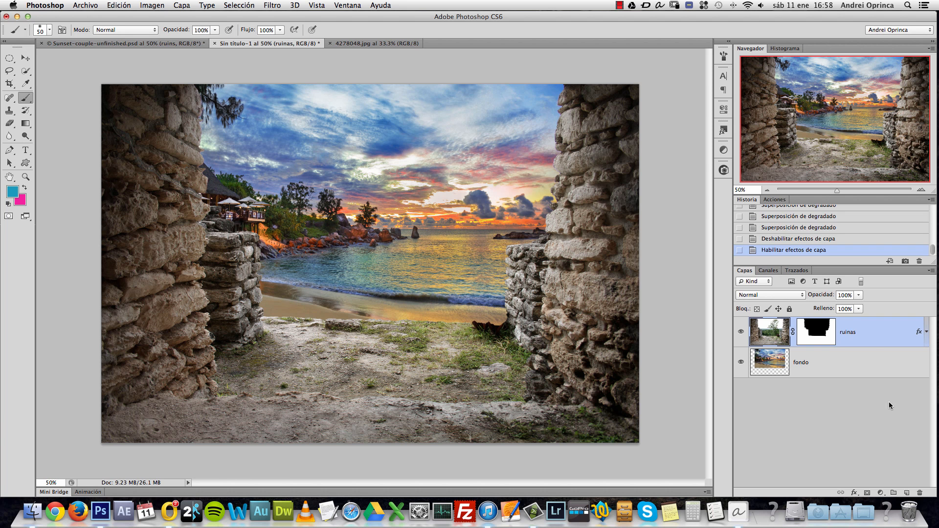
Step: Add a solid colour fill layer in a very dark, nearly black warm brown above the ruins
left_click(880, 492)
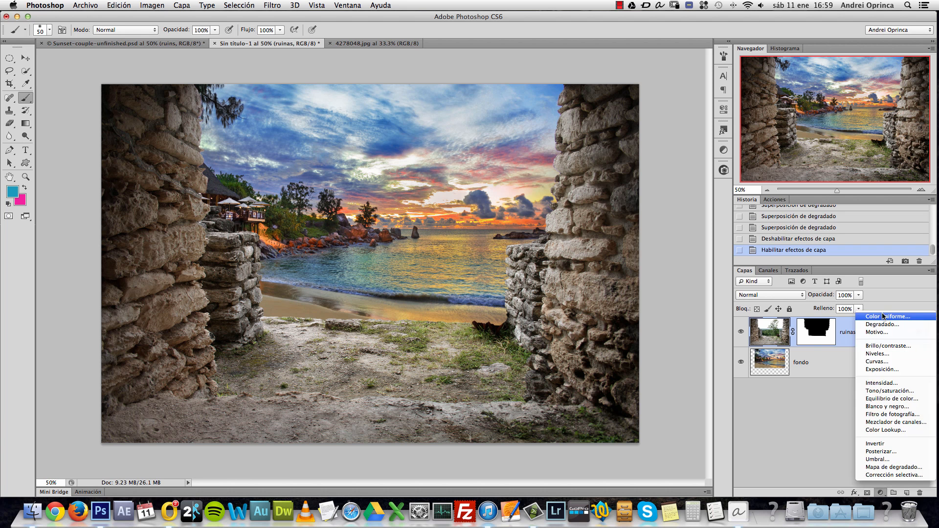
left_click(884, 320)
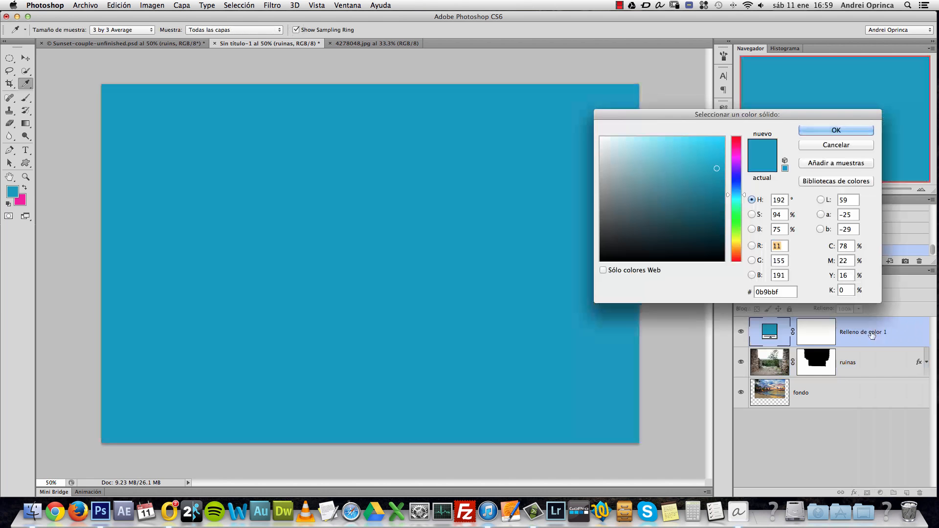
left_click(737, 255)
left_click_drag(737, 255, 729, 185)
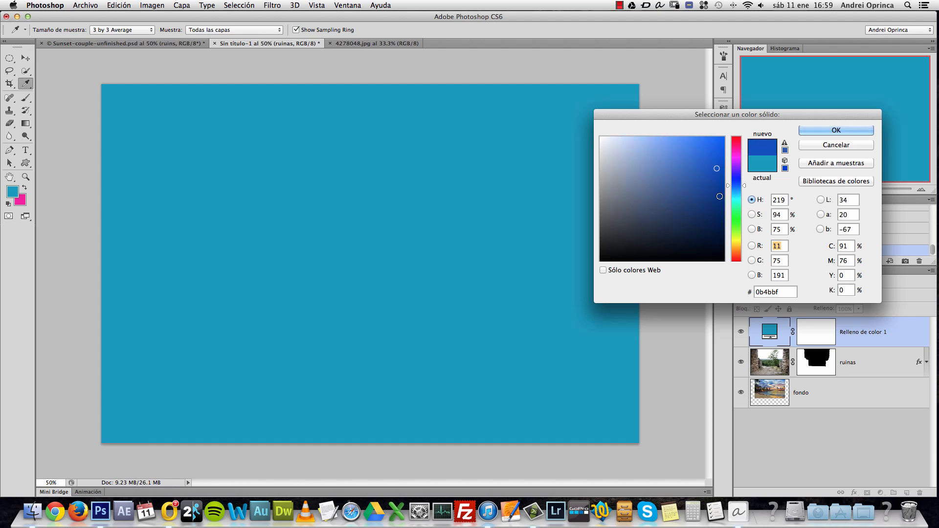
left_click_drag(663, 245, 665, 252)
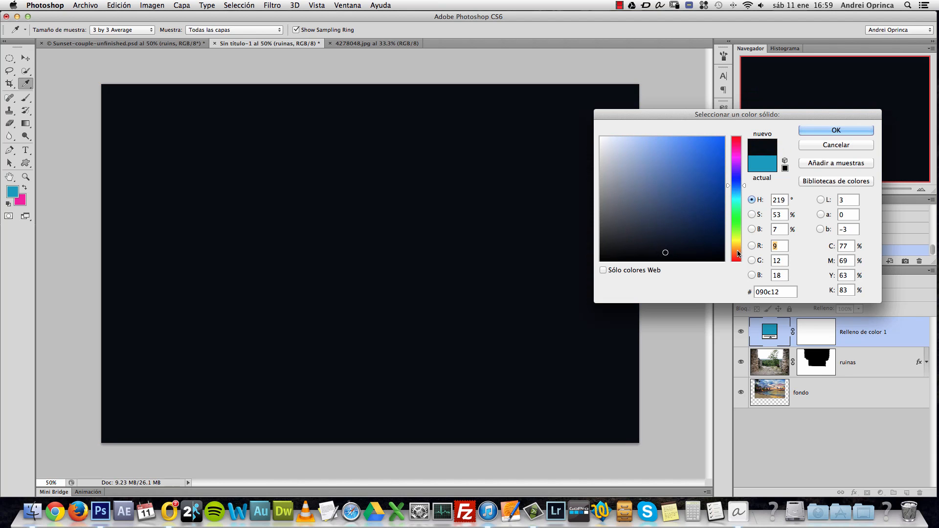
left_click(737, 250)
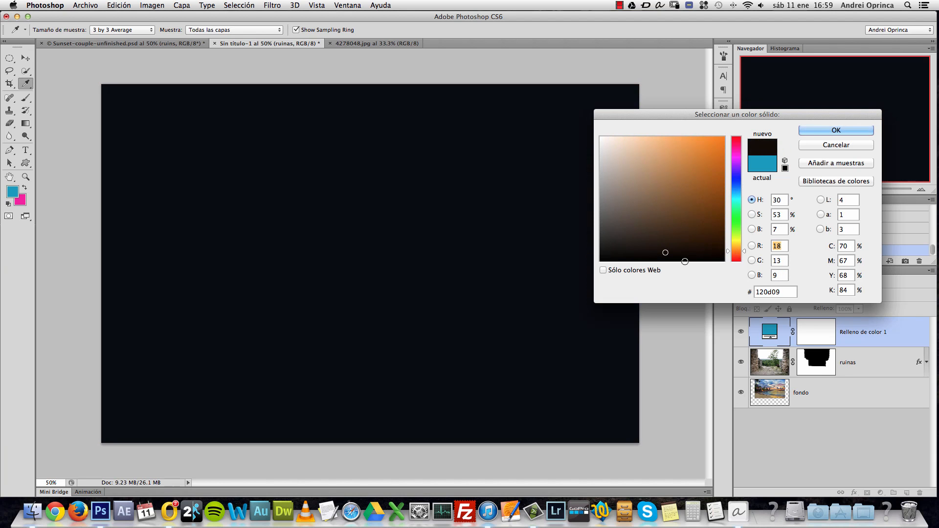
left_click_drag(681, 255, 683, 253)
left_click(836, 130)
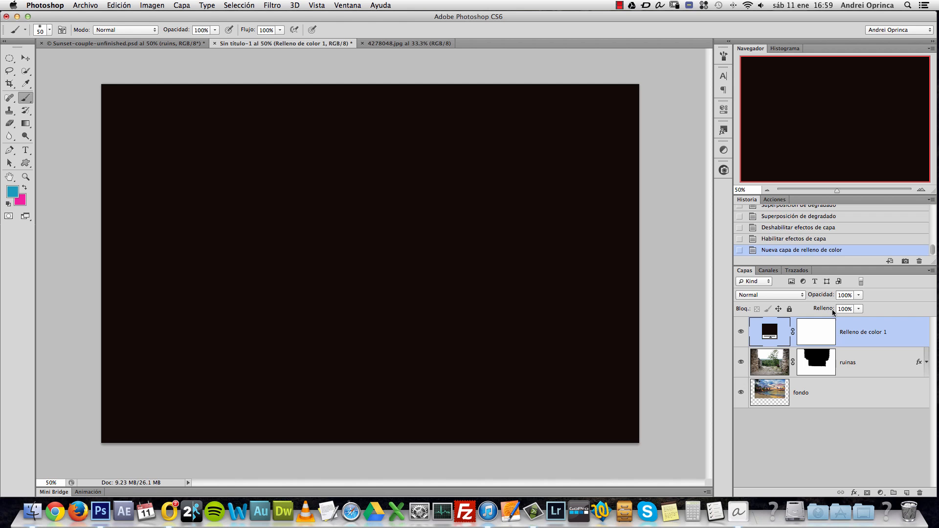
Step: Lower the colour fill layer's opacity to 68% and make its mask the editing target
left_click(825, 328)
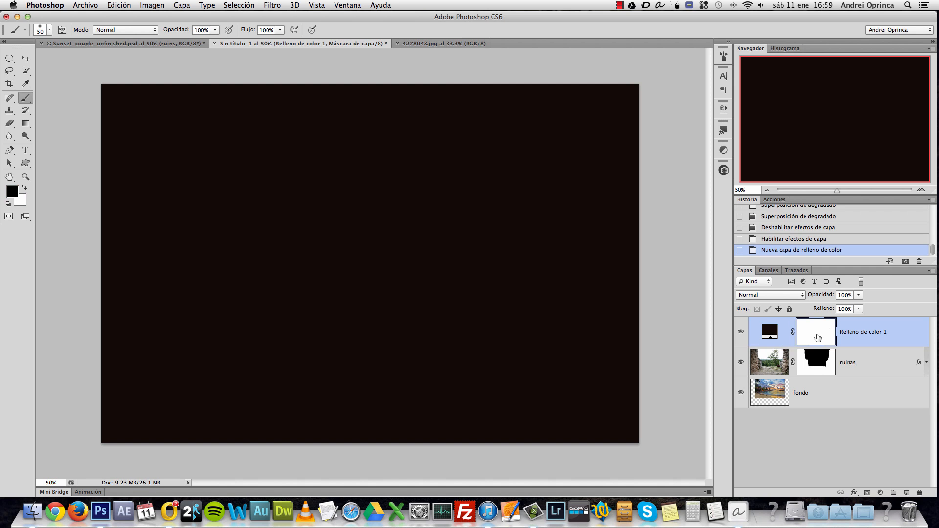
left_click(858, 295)
left_click_drag(859, 306, 844, 310)
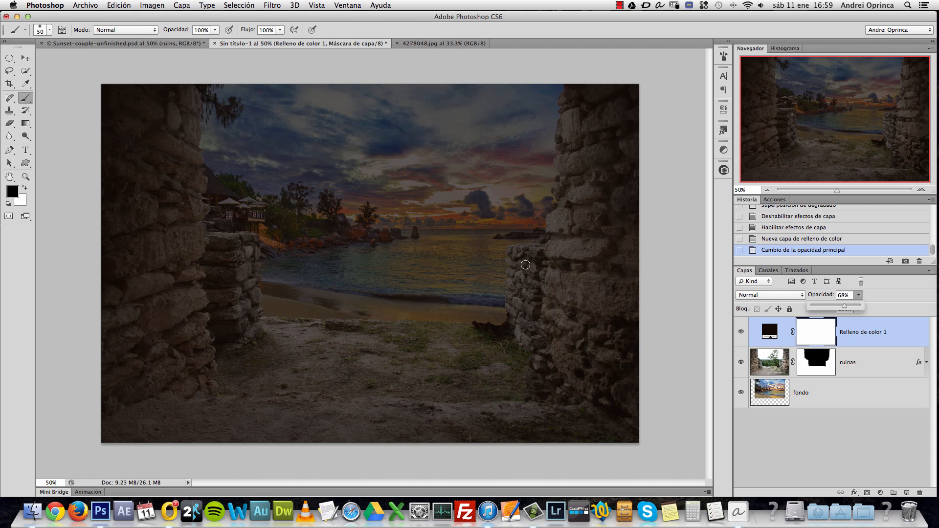
left_click(828, 330)
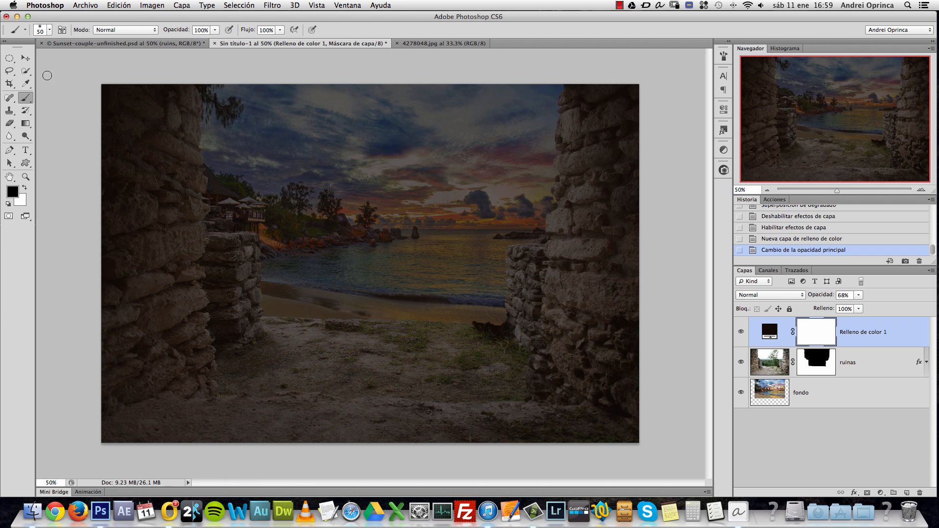
Step: Draw a freehand Lasso selection around the beach opening, taking in the inner edges of both walls and some ground
left_click(8, 70)
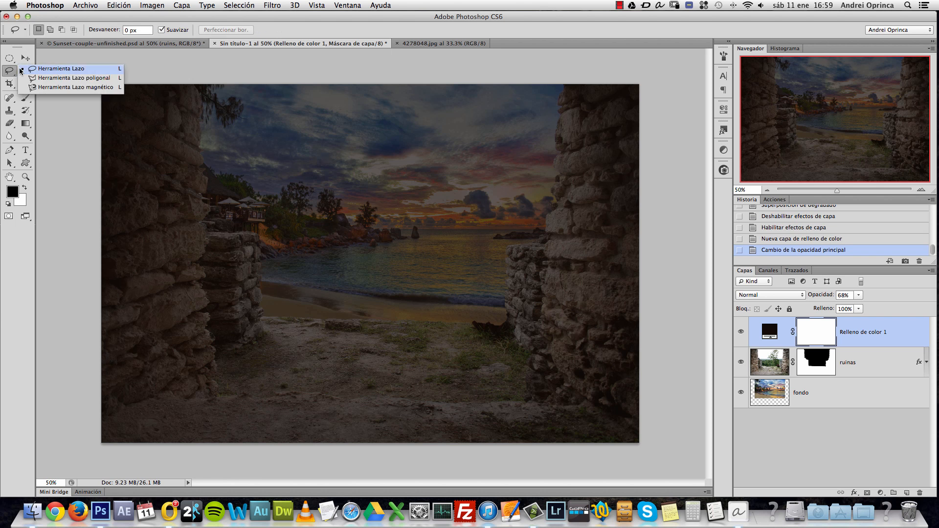
left_click(59, 71)
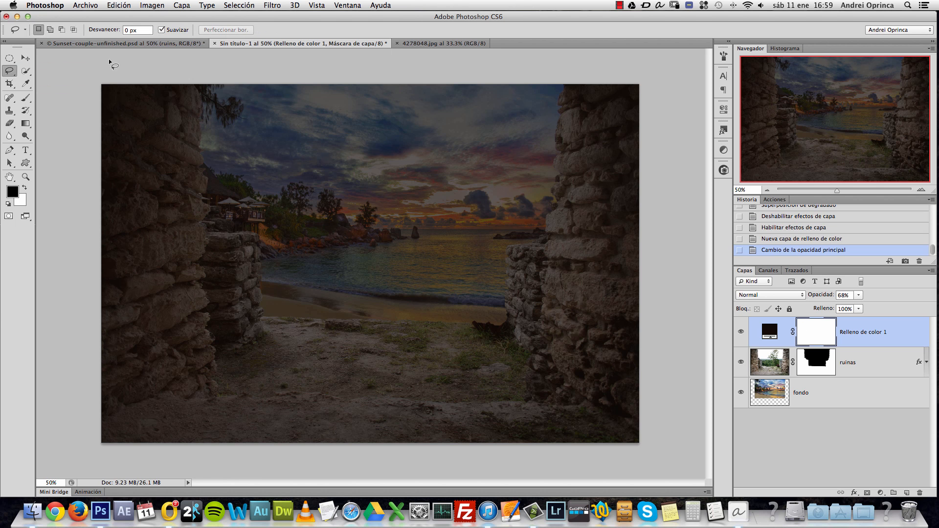
left_click(10, 71)
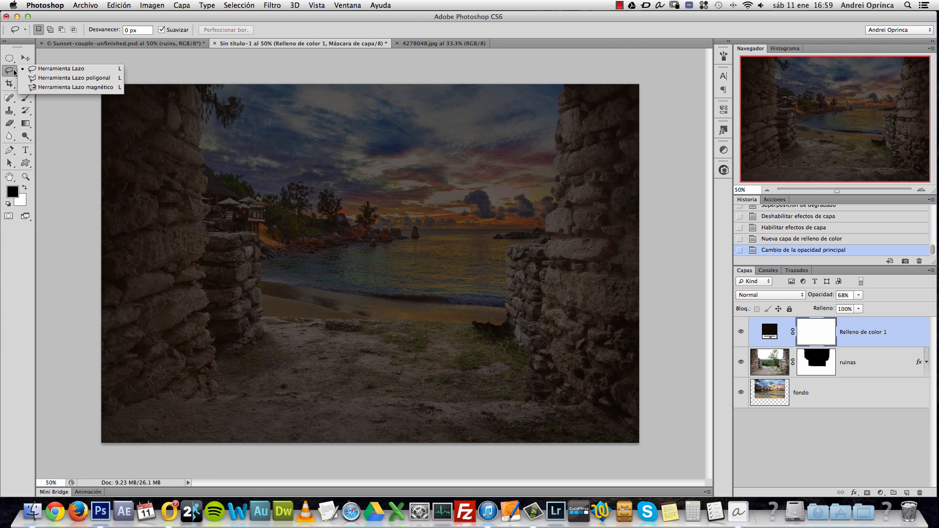
left_click(52, 71)
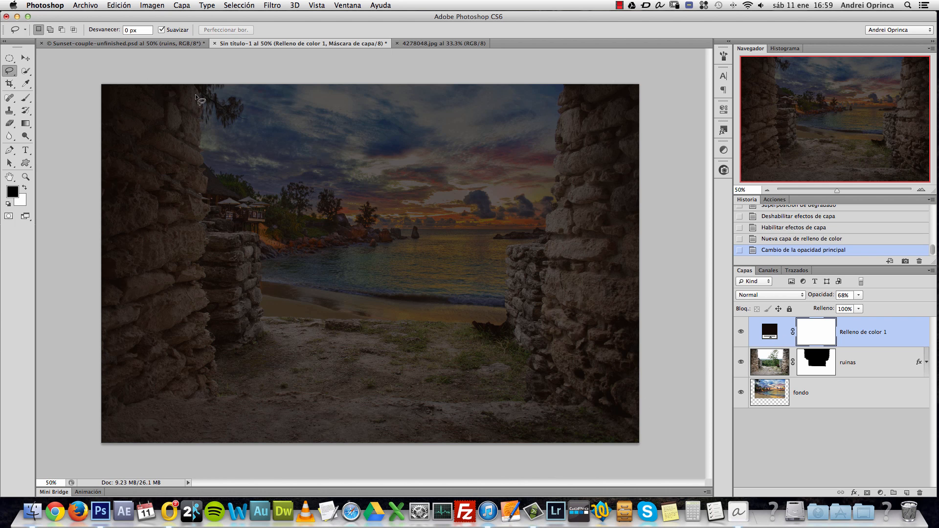
mouse_move(175, 82)
left_mouse_down()
mouse_move(181, 230)
mouse_move(196, 255)
mouse_move(238, 262)
mouse_move(258, 330)
mouse_move(309, 347)
mouse_move(527, 333)
mouse_move(532, 299)
mouse_move(573, 249)
mouse_move(583, 219)
mouse_move(593, 148)
mouse_move(586, 68)
mouse_move(538, 54)
mouse_move(176, 48)
left_mouse_up()
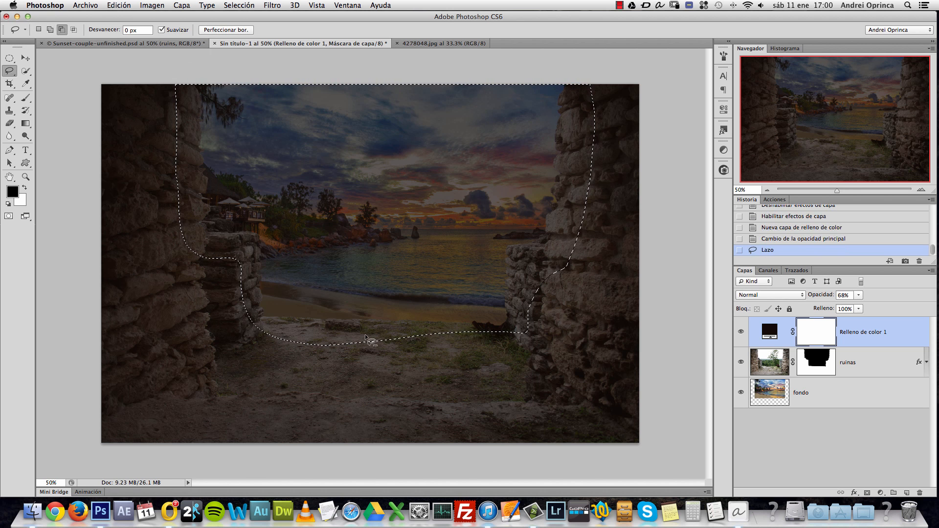
key("alt")
mouse_move(329, 304)
left_mouse_down()
mouse_move(336, 318)
mouse_move(374, 334)
mouse_move(478, 341)
mouse_move(521, 323)
mouse_move(488, 296)
left_mouse_up()
key("super+z")
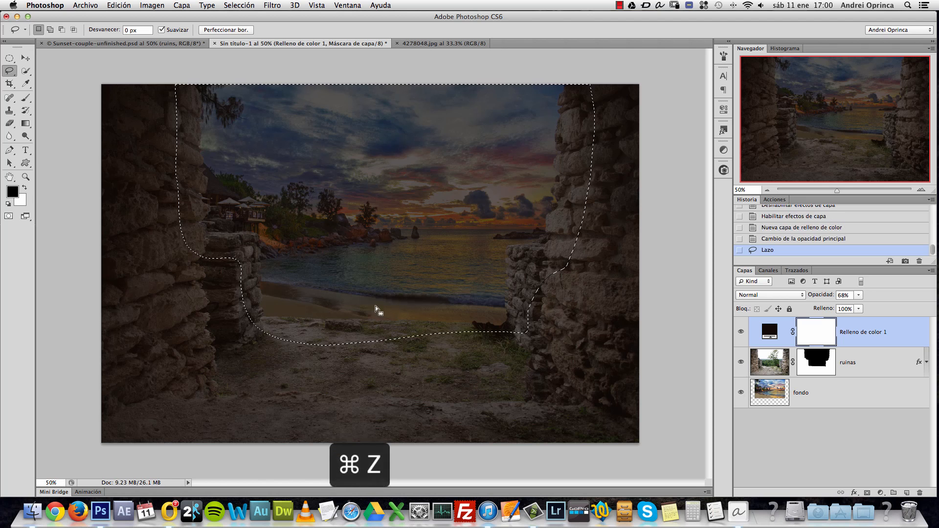
mouse_move(342, 297)
left_mouse_down()
mouse_move(374, 339)
mouse_move(365, 342)
left_mouse_up()
key("super+z")
left_click(172, 75)
left_click_drag(183, 80, 173, 180)
left_click(173, 73)
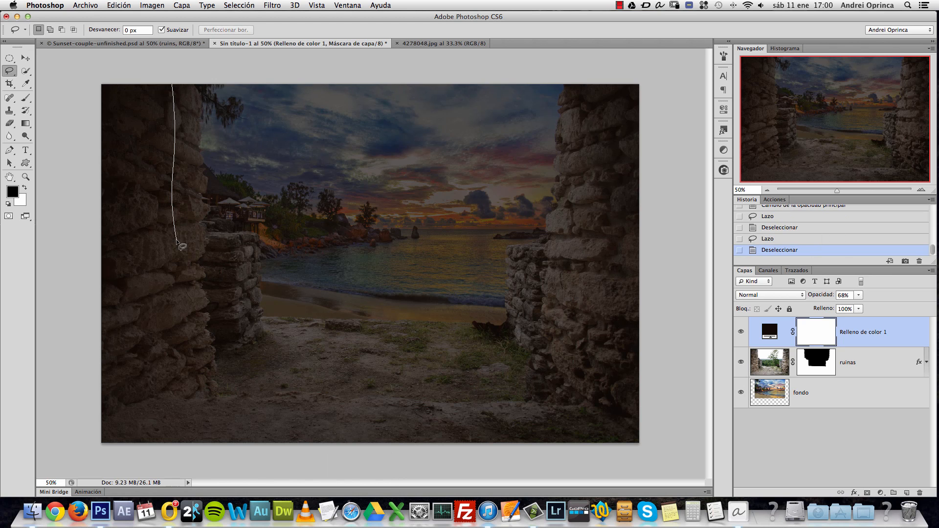
left_click_drag(201, 287, 237, 313)
key("super+d")
Step: Lasso the opening with the inner wall edges and a strip of ground, fill it with black on the fill layer's mask, and deselect
left_click_drag(167, 73, 172, 164)
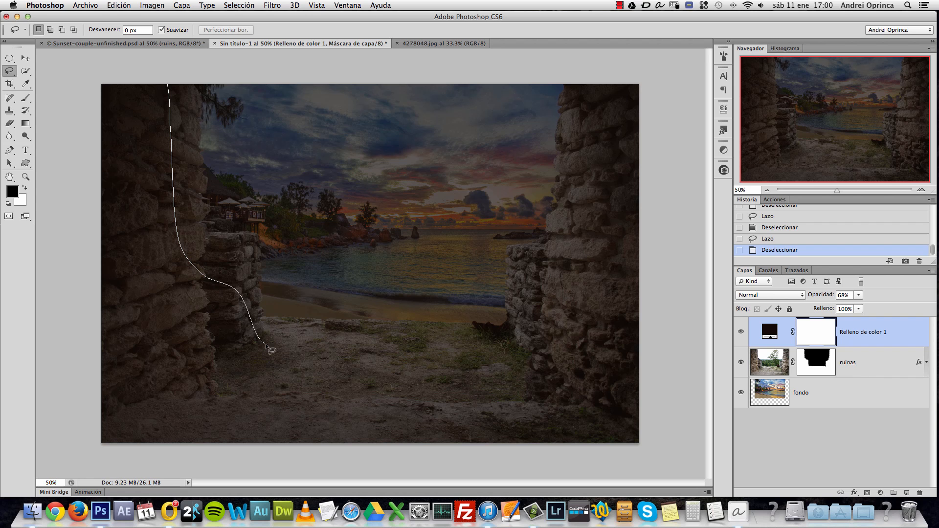
mouse_move(266, 345)
left_mouse_down()
mouse_move(354, 359)
mouse_move(503, 349)
mouse_move(522, 334)
mouse_move(540, 289)
mouse_move(592, 256)
mouse_move(596, 110)
mouse_move(552, 62)
mouse_move(457, 45)
mouse_move(169, 51)
left_mouse_up()
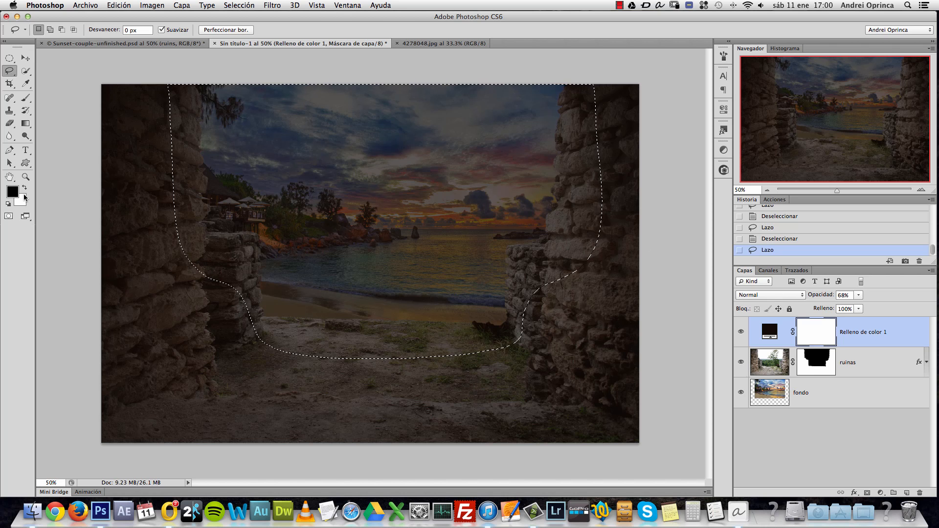
key("alt")
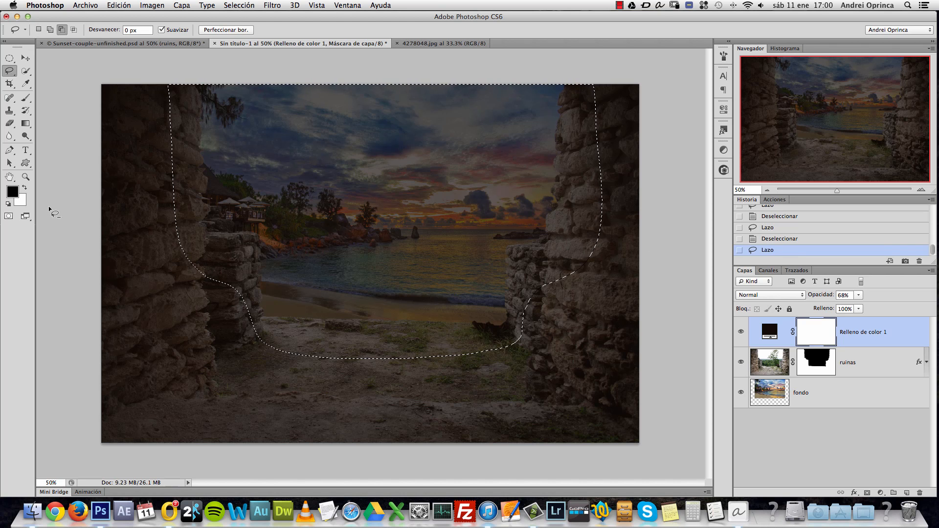
key("alt+BackSpace")
key("super+d")
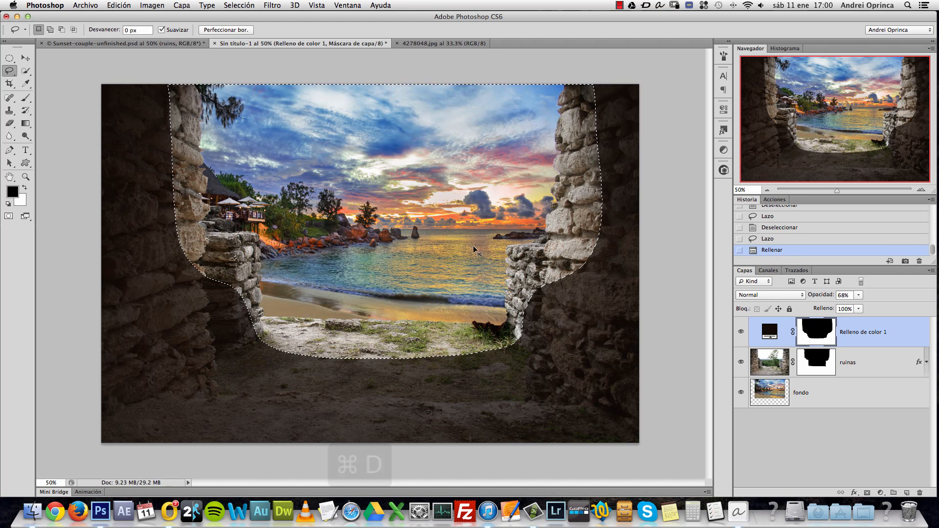
key("super+d")
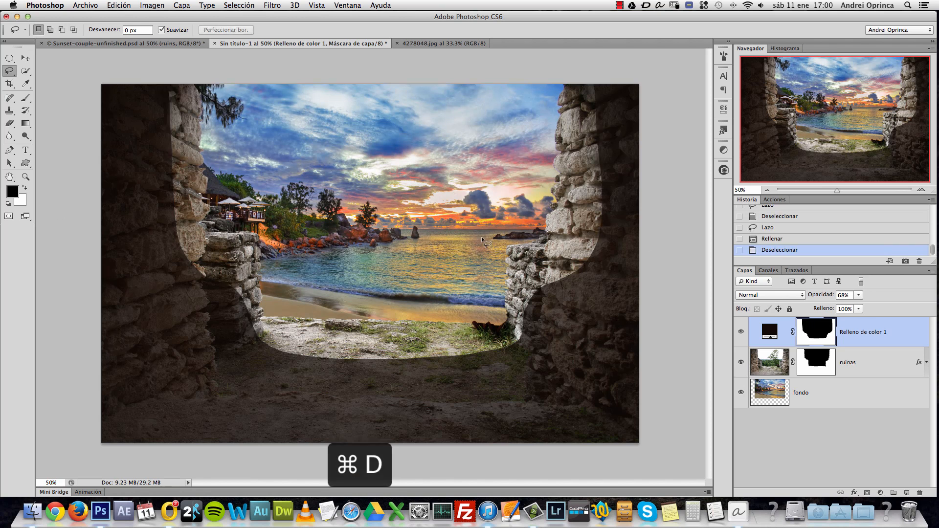
Step: Raise the dark colour fill layer's opacity to 100% and rename the layer as sombra
left_click(857, 294)
left_click_drag(858, 307, 886, 308)
left_click(877, 326)
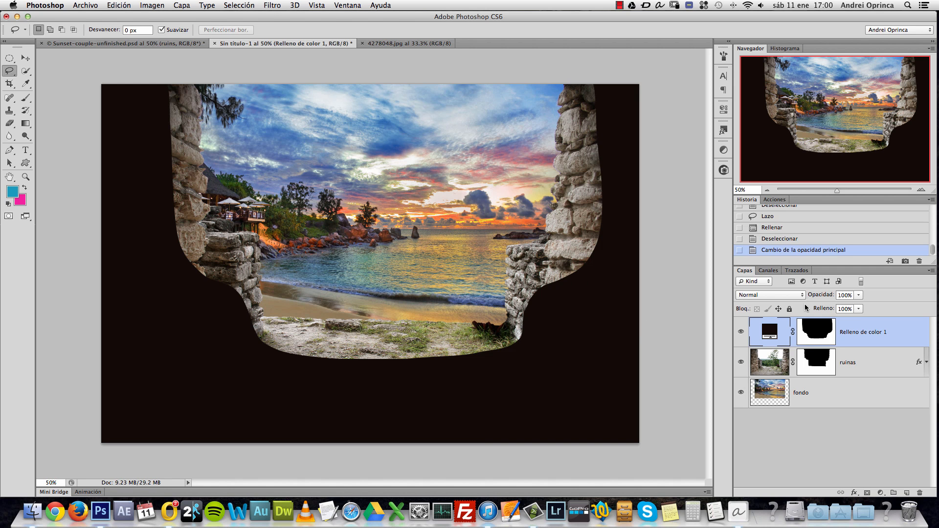
left_click(814, 336)
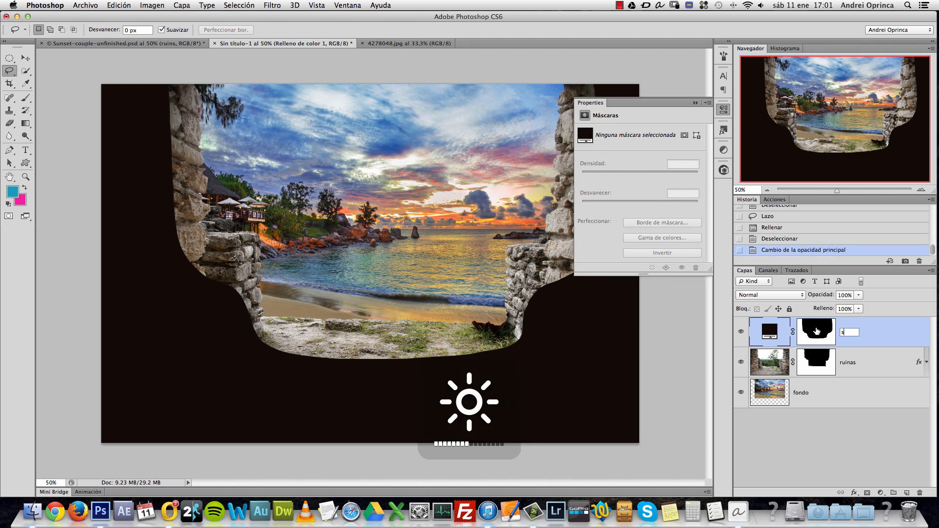
left_click(852, 338)
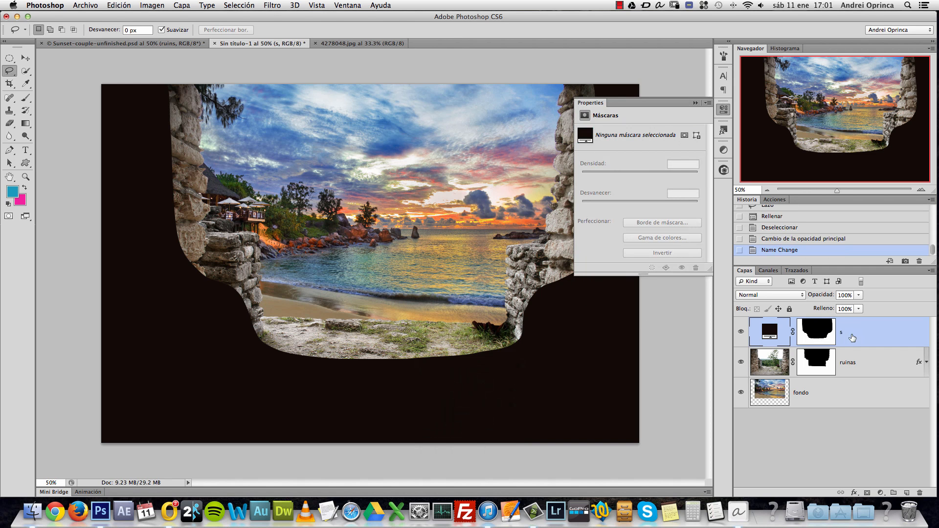
double_click(842, 332)
type("sombra")
key("Return")
Step: Try lowering the density of the sombra layer's mask to 43%, and restore it to 100%
left_click(815, 332)
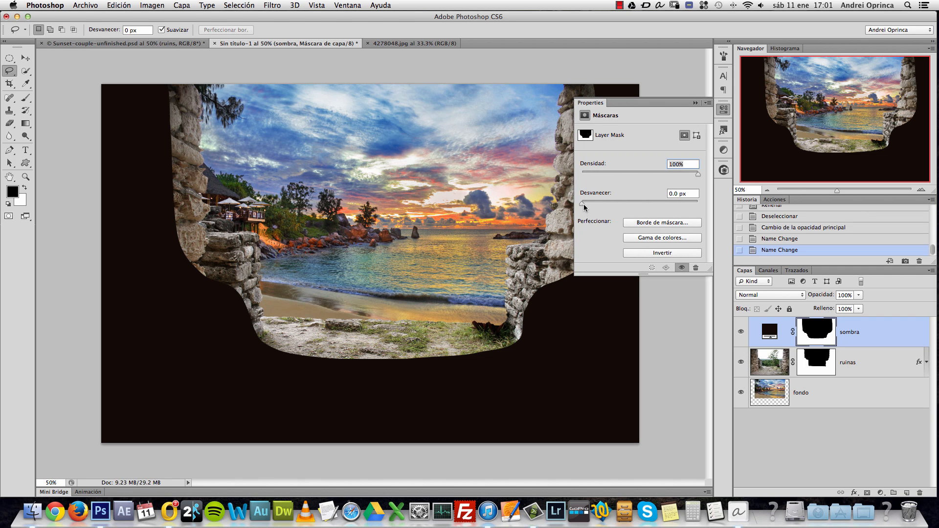
left_click_drag(697, 177, 652, 180)
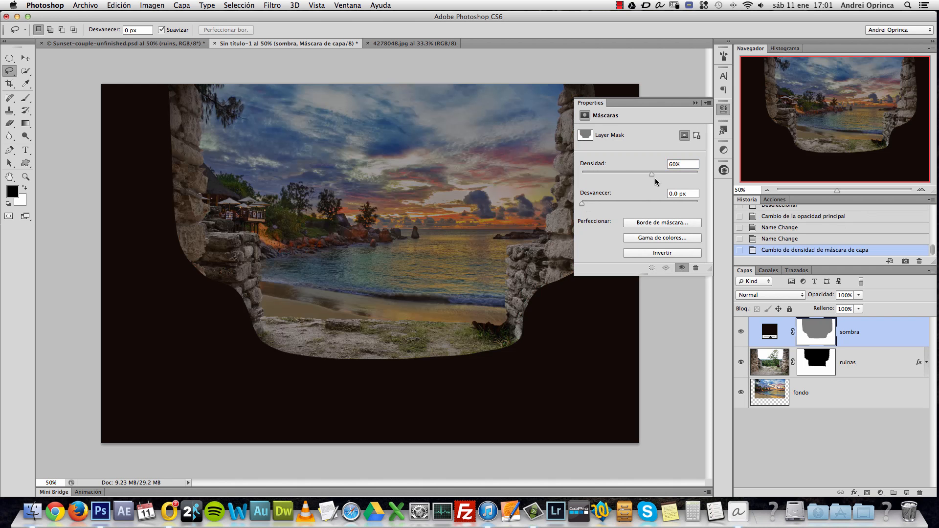
type("100")
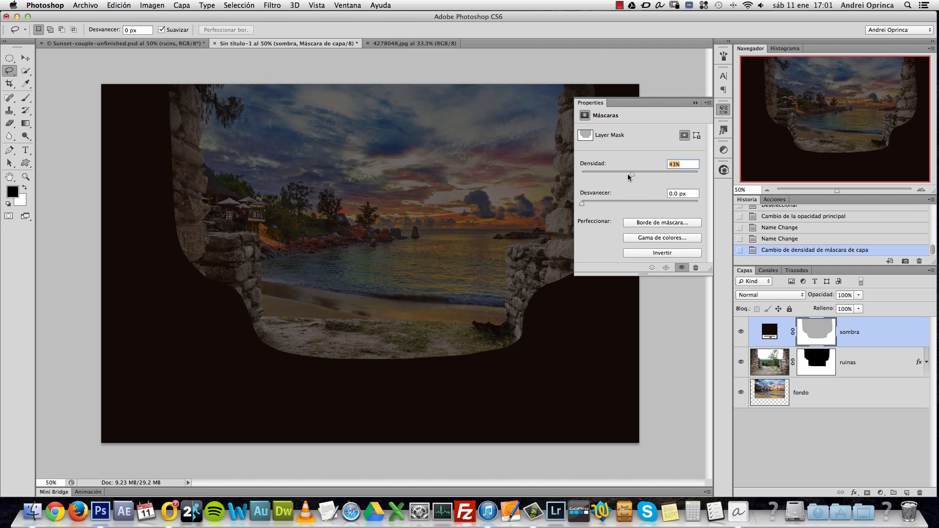
key("Return")
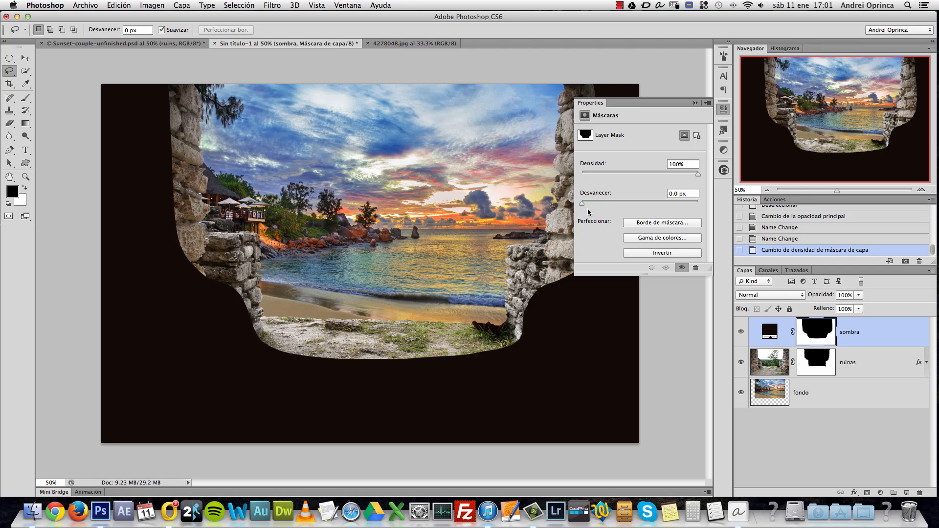
Step: Try feathering the sombra mask by 185.6 px, and reset the feather to 0 px
left_click_drag(582, 203, 636, 202)
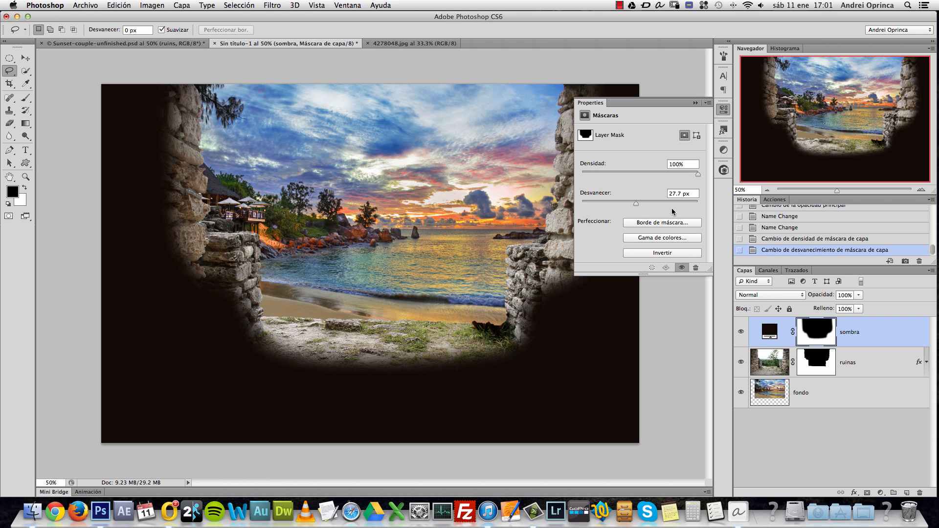
left_click_drag(635, 203, 672, 202)
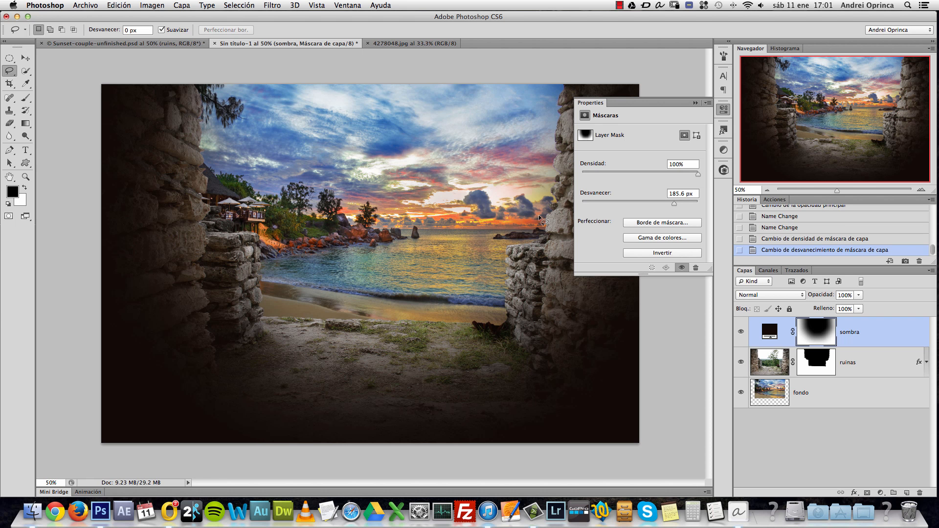
left_click(695, 103)
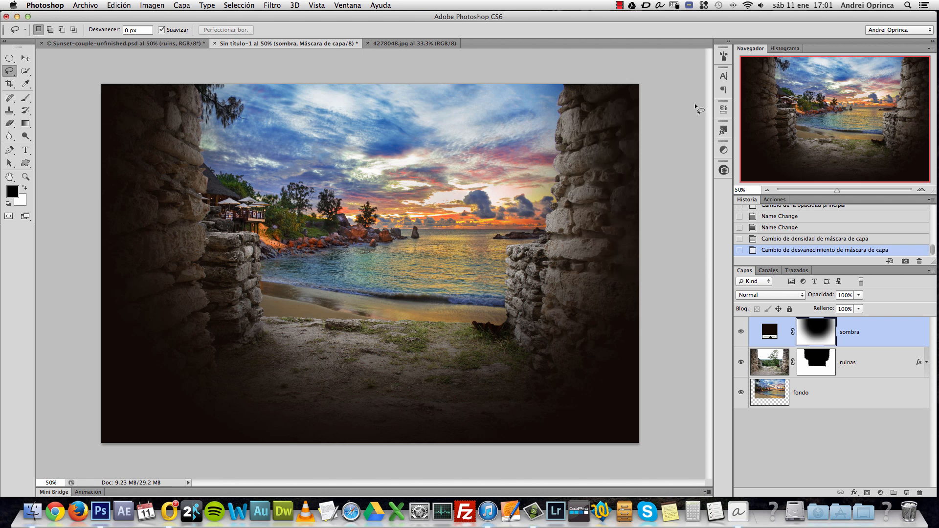
double_click(824, 331)
left_click_drag(668, 202, 511, 185)
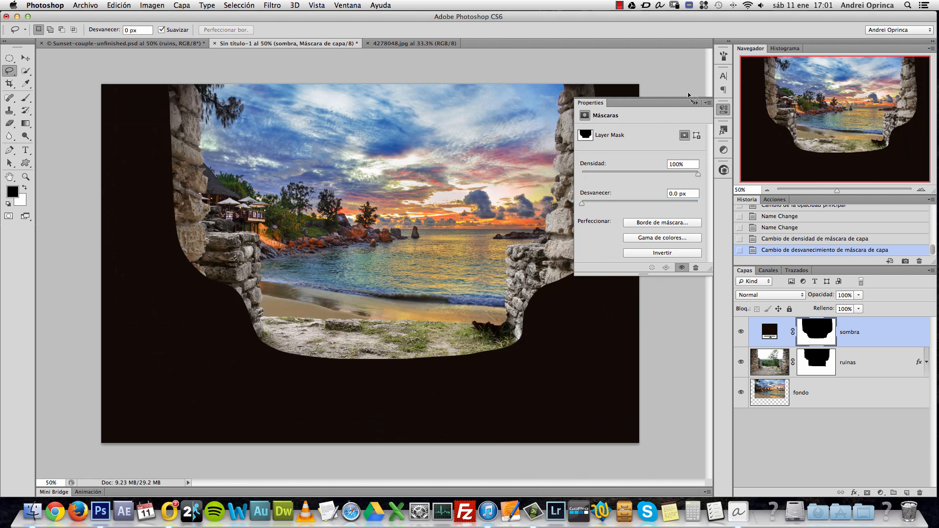
left_click(697, 102)
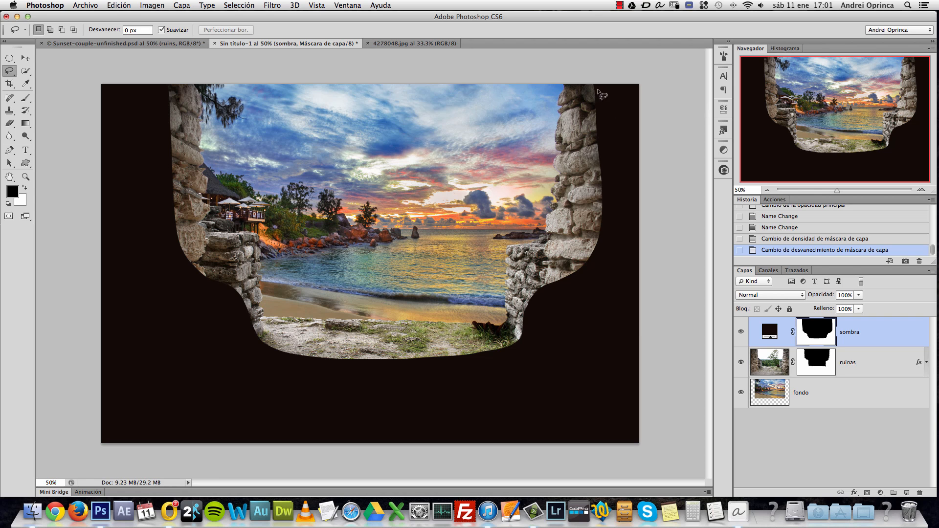
Step: Set up a hard 199 px Brush, test it on the mask over the upper right wall, and turn off Shape Dynamics
left_click(25, 98)
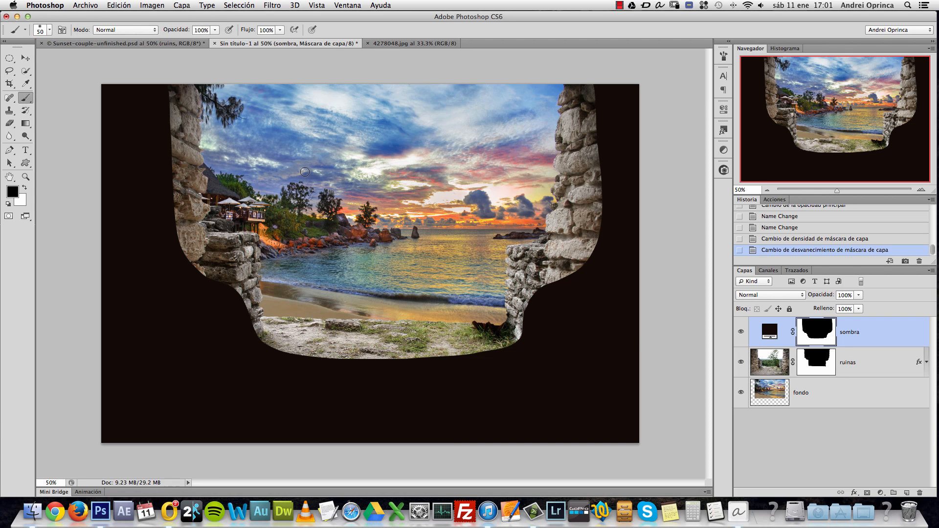
right_click(411, 188)
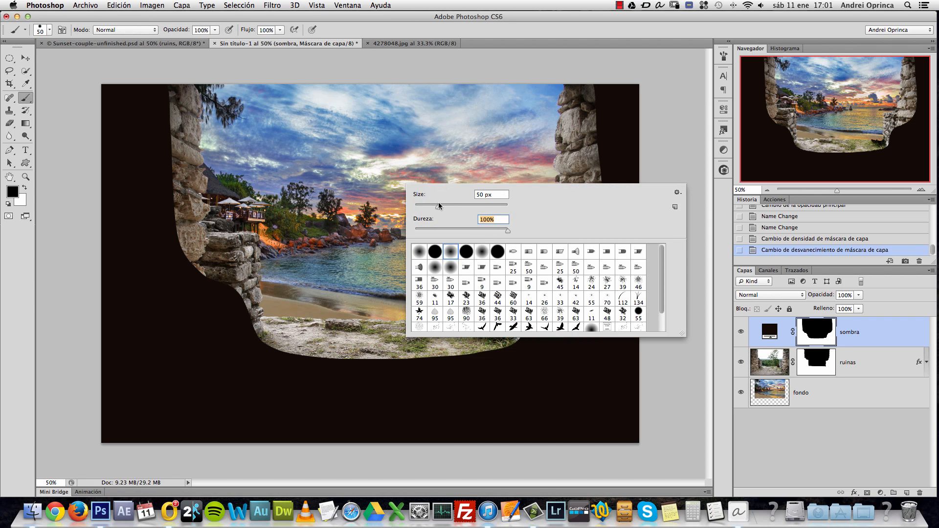
mouse_move(439, 206)
left_mouse_down()
mouse_move(493, 205)
mouse_move(484, 208)
left_mouse_up()
left_click(572, 112)
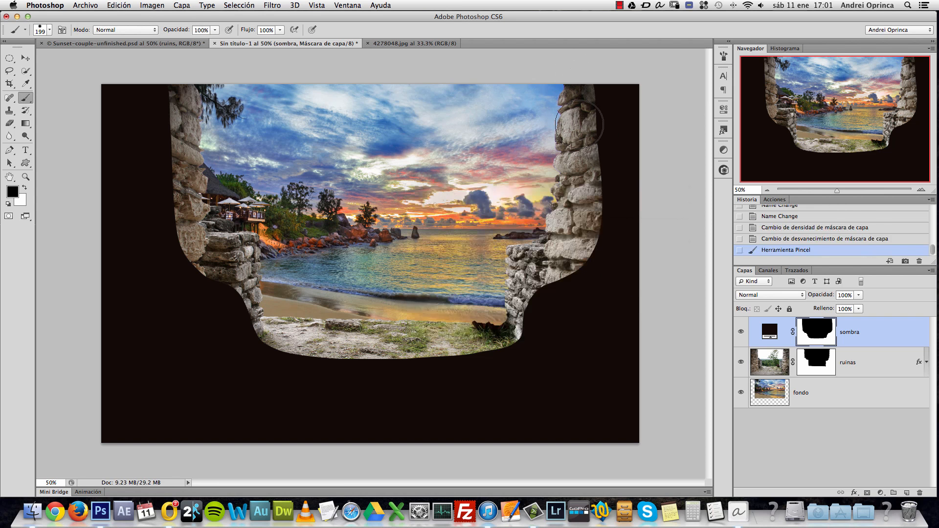
left_click_drag(581, 120, 579, 80)
left_click_drag(580, 80, 579, 116)
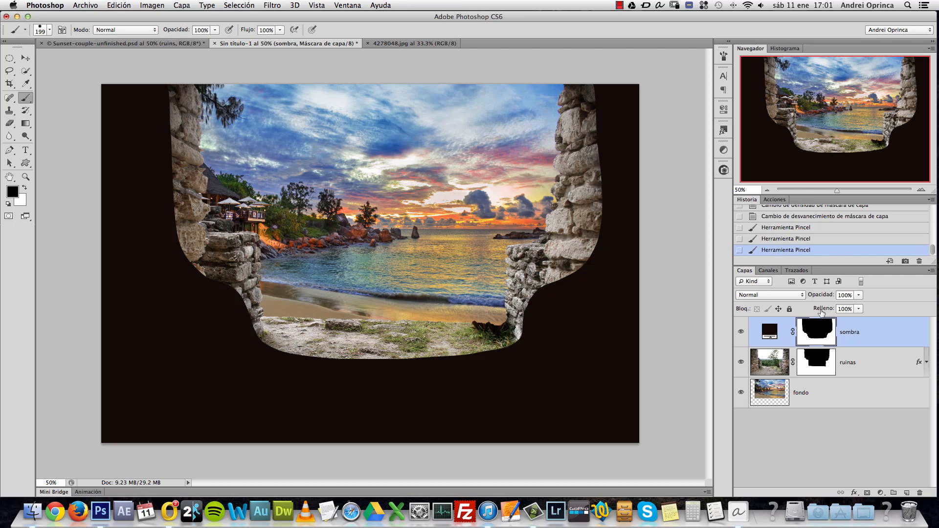
left_click(723, 56)
left_click(483, 85)
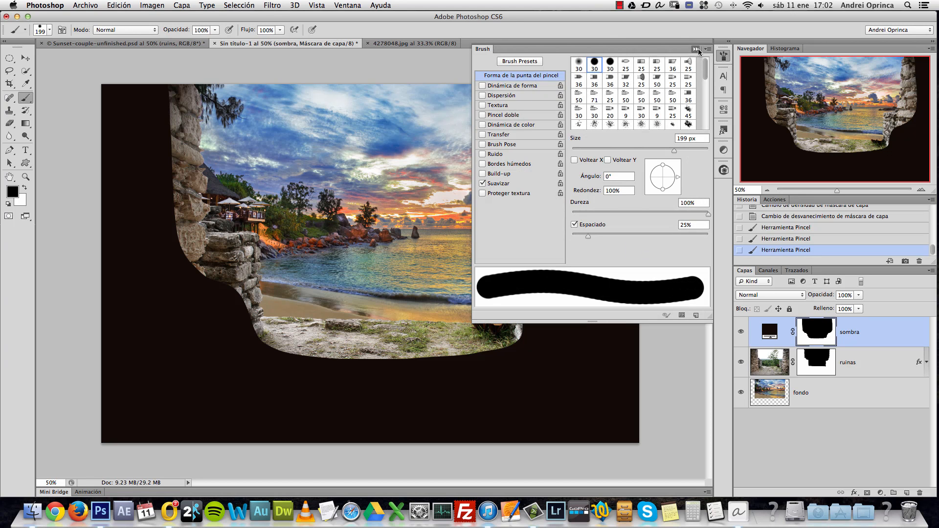
left_click(697, 49)
Step: Paint black on the sombra mask to widen the opening over the right wall and both lower corners, and undo the last stroke
left_click_drag(574, 75, 581, 133)
left_click_drag(584, 100, 582, 140)
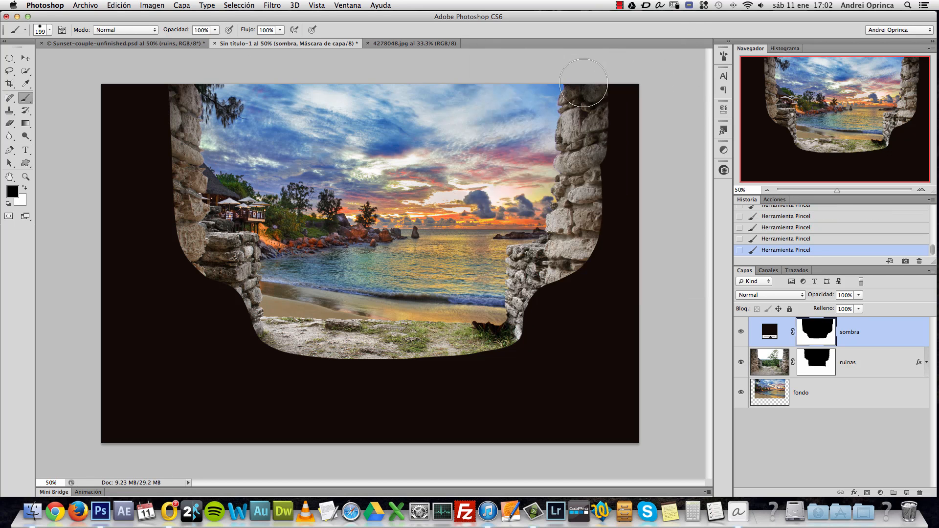
mouse_move(583, 83)
left_mouse_down()
mouse_move(587, 188)
mouse_move(536, 261)
mouse_move(522, 311)
mouse_move(550, 256)
mouse_move(495, 315)
left_mouse_up()
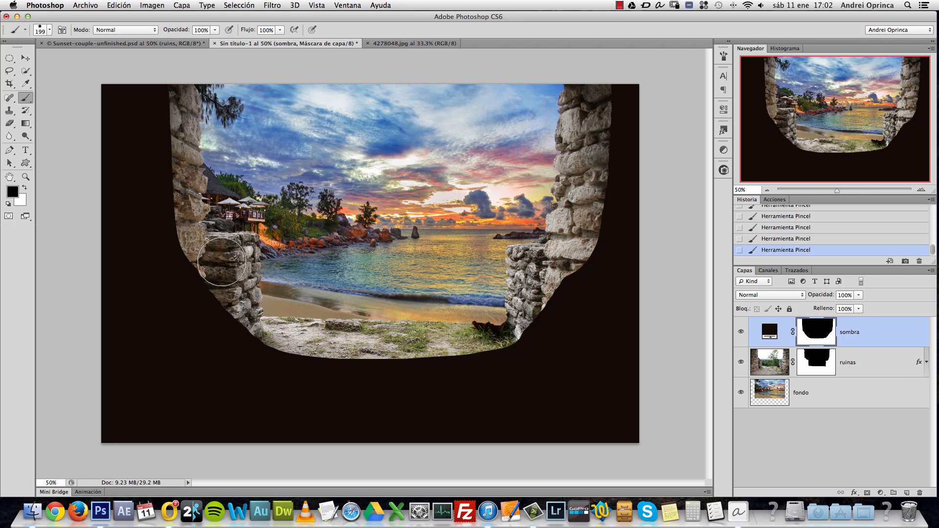
mouse_move(222, 261)
left_mouse_down()
mouse_move(236, 276)
mouse_move(216, 235)
mouse_move(236, 316)
mouse_move(290, 320)
mouse_move(232, 293)
left_mouse_up()
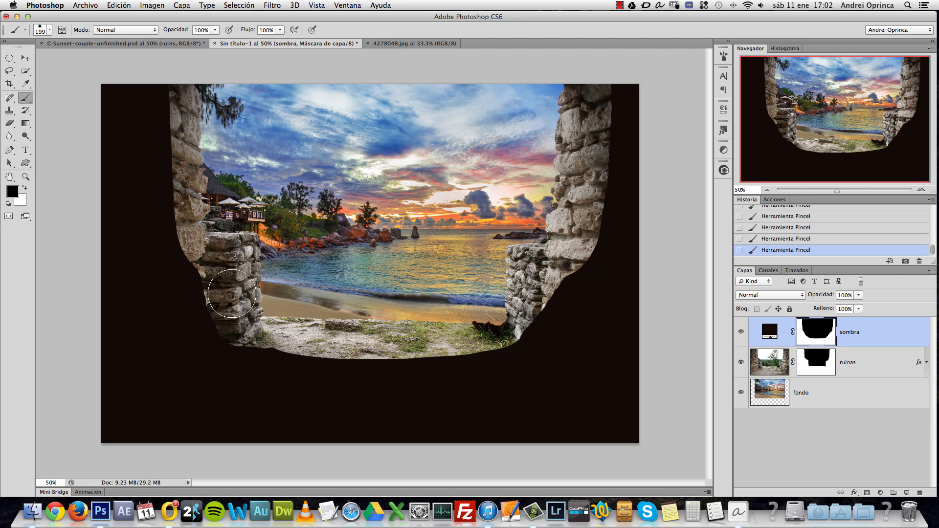
mouse_move(555, 272)
left_mouse_down()
mouse_move(549, 301)
mouse_move(492, 319)
mouse_move(558, 288)
mouse_move(569, 209)
mouse_move(550, 320)
left_mouse_up()
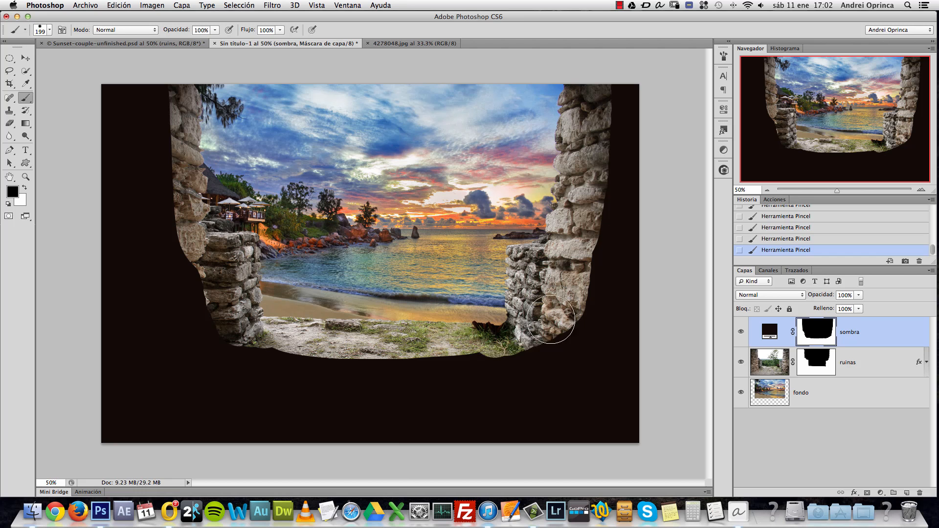
key("alt+super+z")
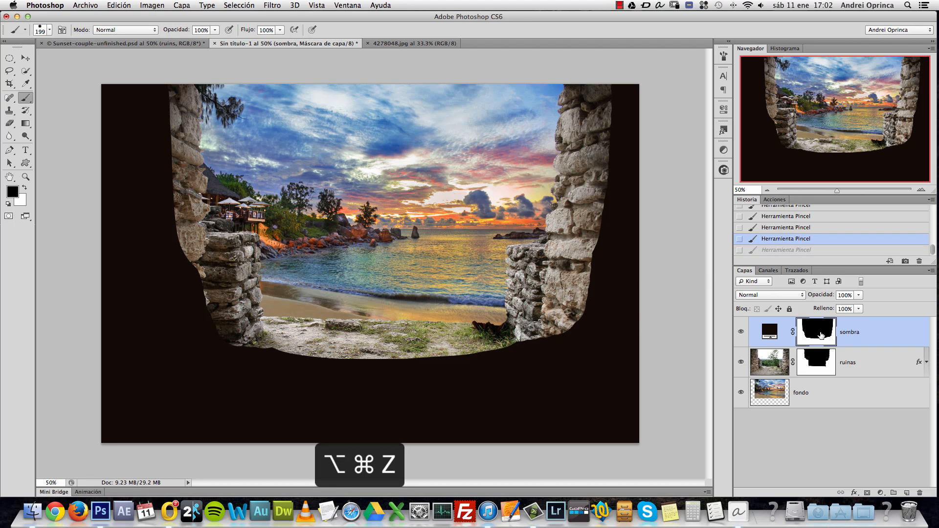
Step: Try feathering the repainted sombra mask by 150.6 px, and return the feather to 0 px
double_click(821, 335)
left_click_drag(585, 203, 664, 208)
left_click(695, 103)
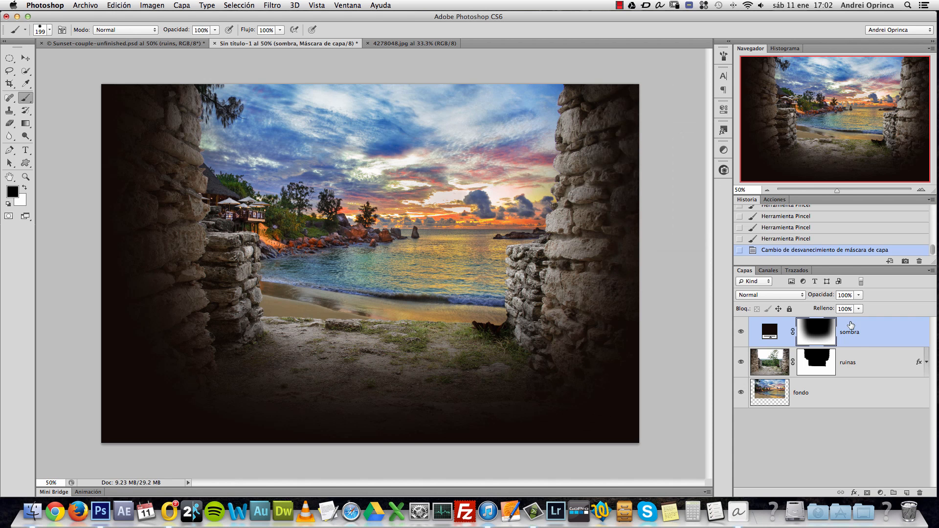
double_click(808, 337)
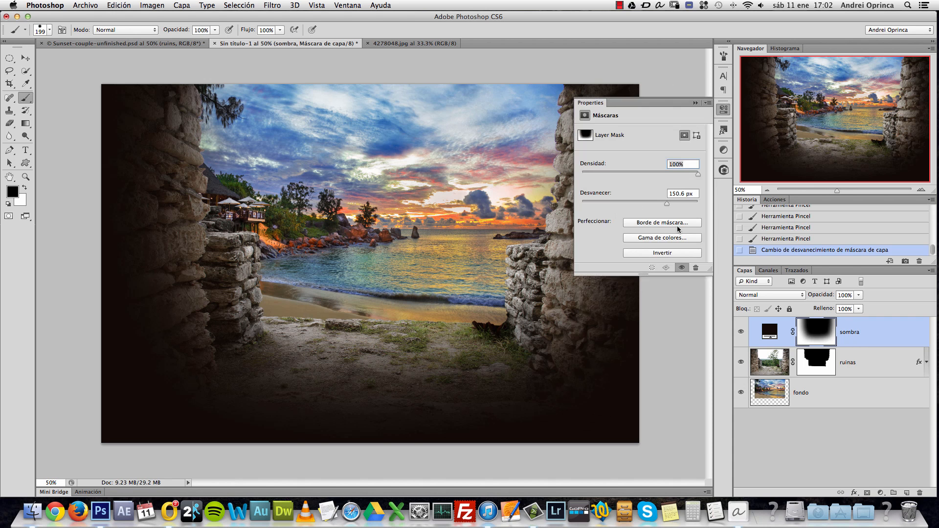
left_click_drag(661, 202, 581, 203)
left_click(697, 103)
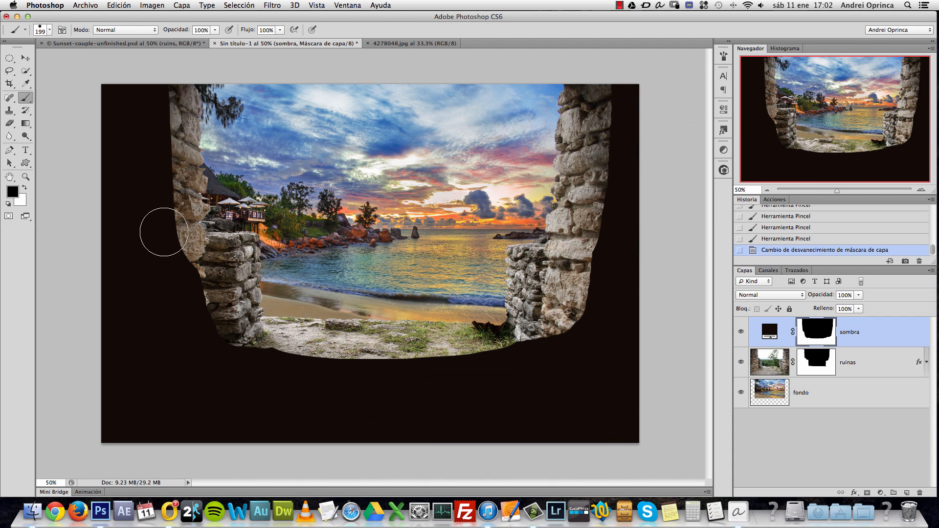
Step: Try a Gaussian Blur with a radius of 176.5 pixels on the sombra mask
left_click(271, 6)
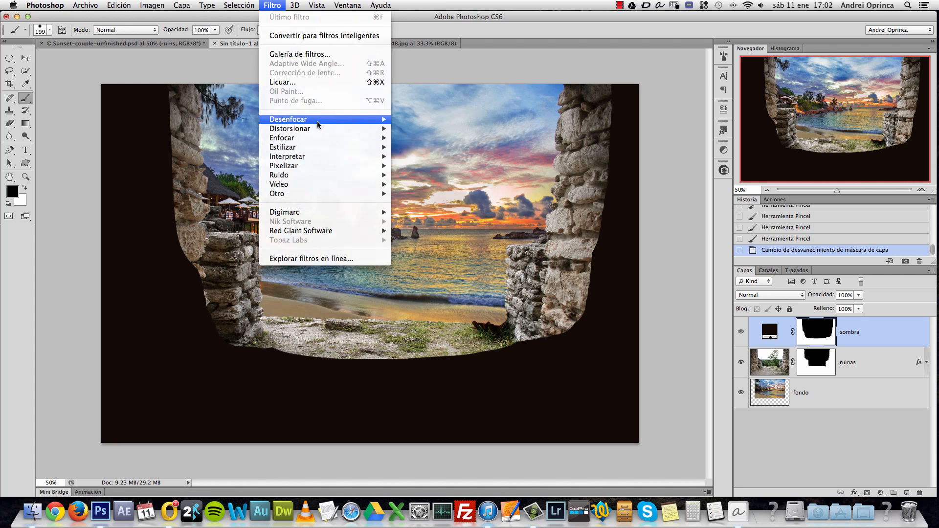
mouse_move(318, 120)
left_click(440, 224)
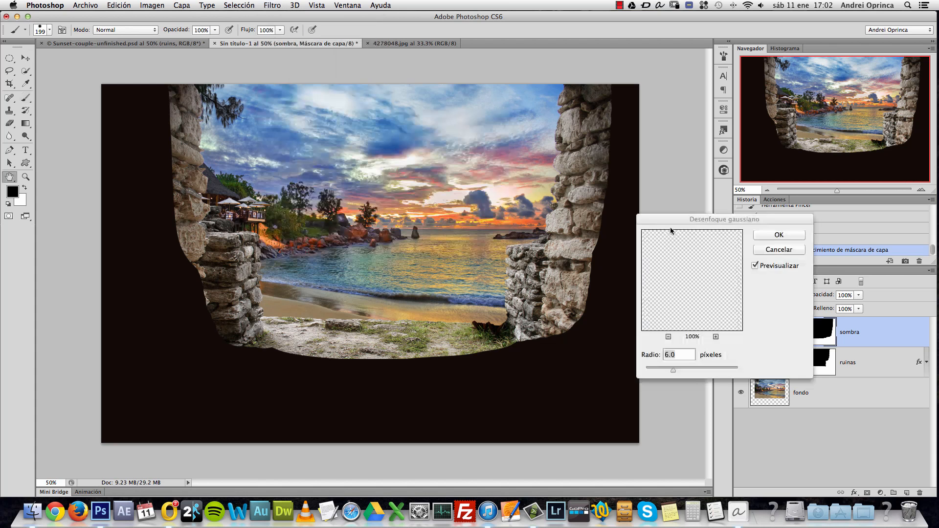
left_click_drag(673, 370, 715, 370)
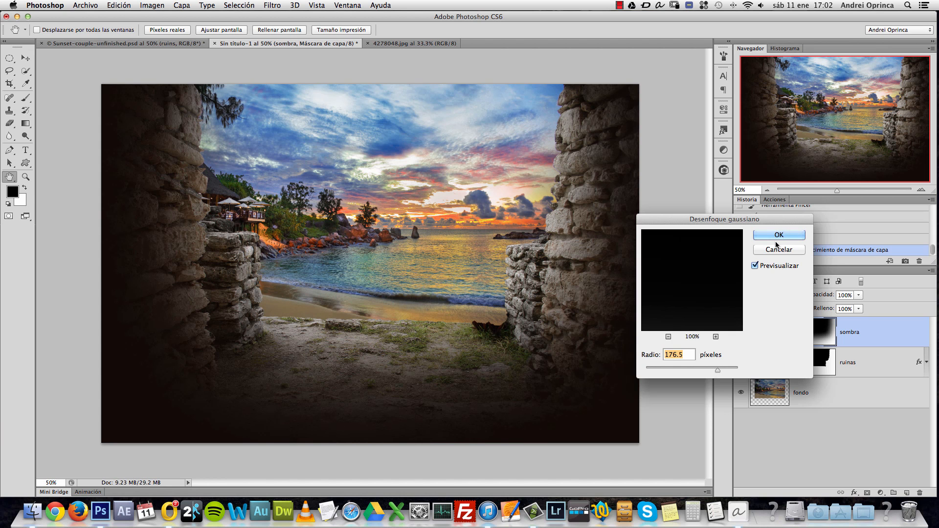
left_click(782, 236)
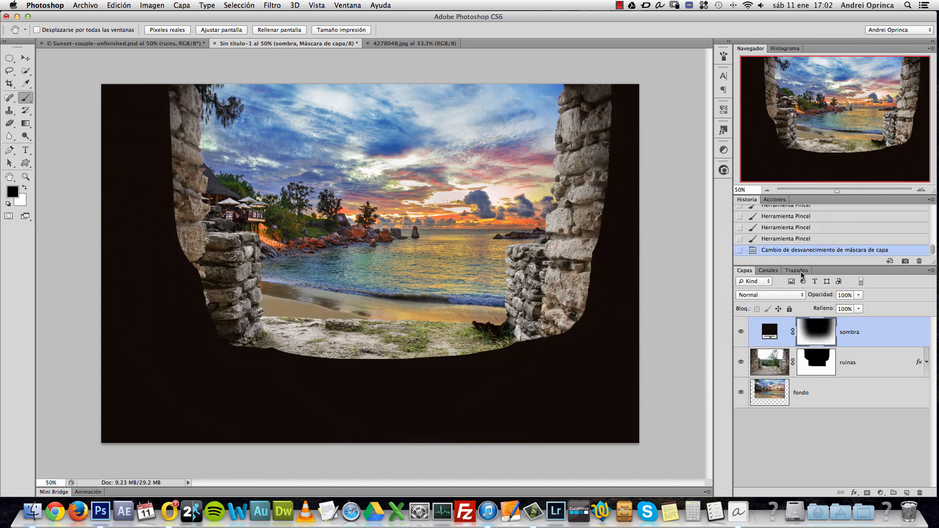
Step: Feather the sombra mask by 148.3 px to soften the shadow's edge around the opening
double_click(817, 331)
mouse_move(598, 202)
left_mouse_down()
mouse_move(590, 199)
mouse_move(669, 204)
left_mouse_up()
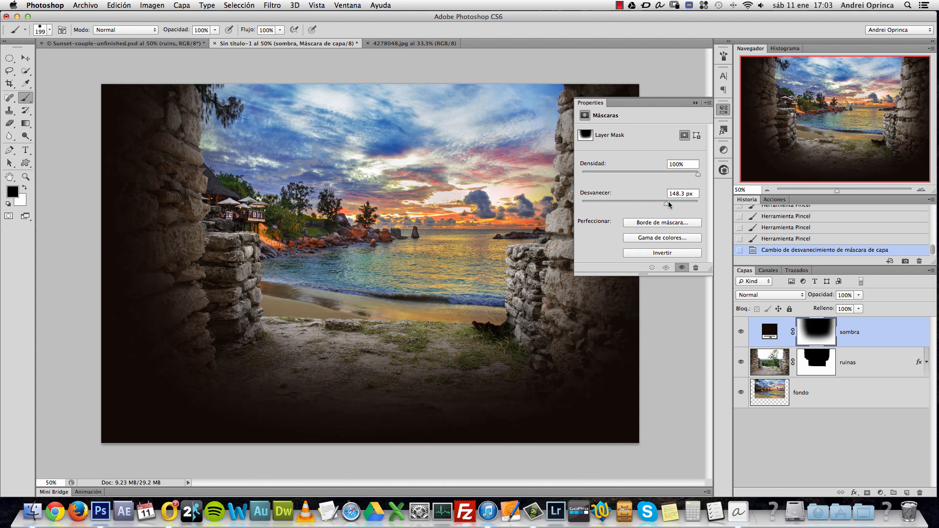
left_click(695, 104)
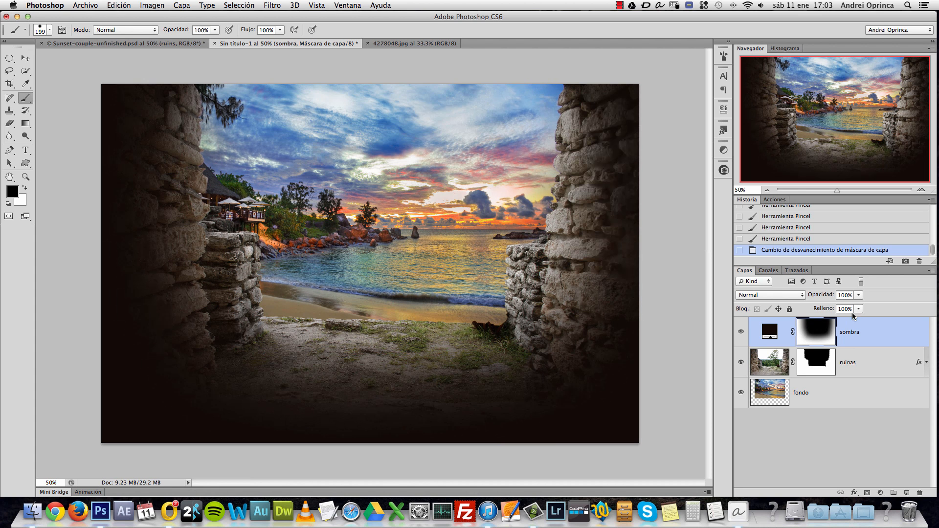
Step: Set the sombra layer's opacity to 75% and toggle its visibility to compare the image with and without the shadow
left_click(858, 295)
left_click_drag(860, 306, 857, 308)
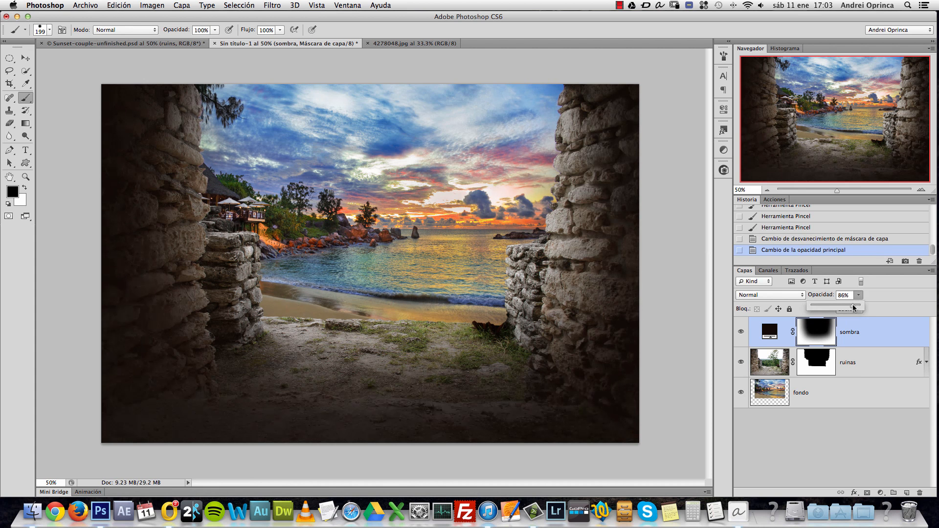
left_click(847, 295)
type("75")
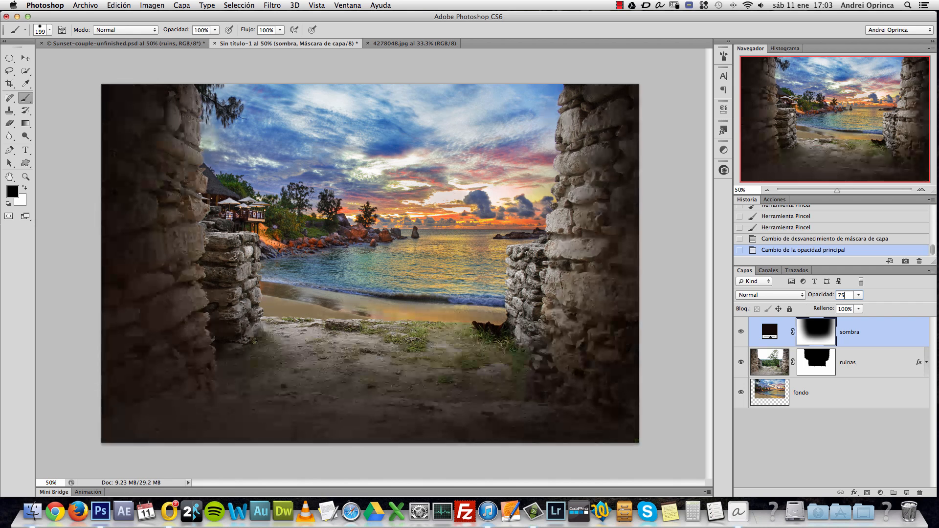
left_click(741, 332)
left_click(741, 332)
left_click(858, 295)
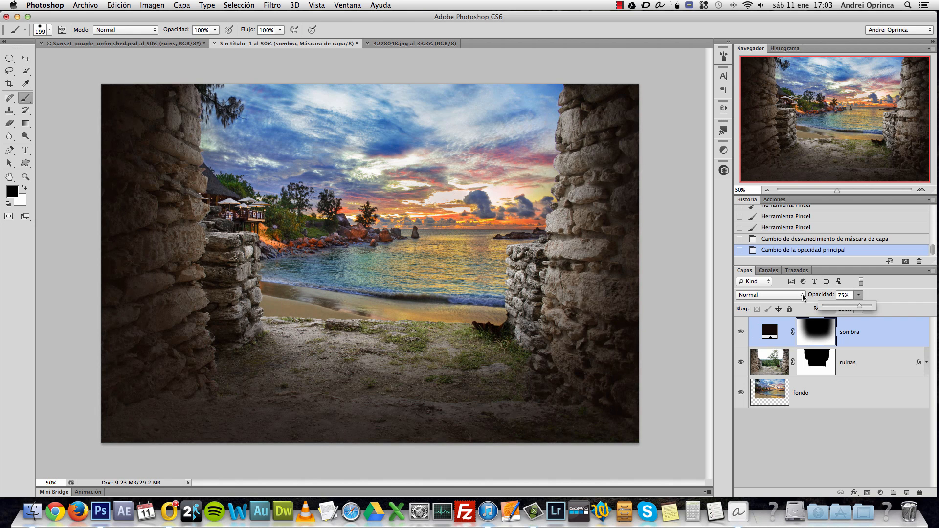
left_click(847, 294)
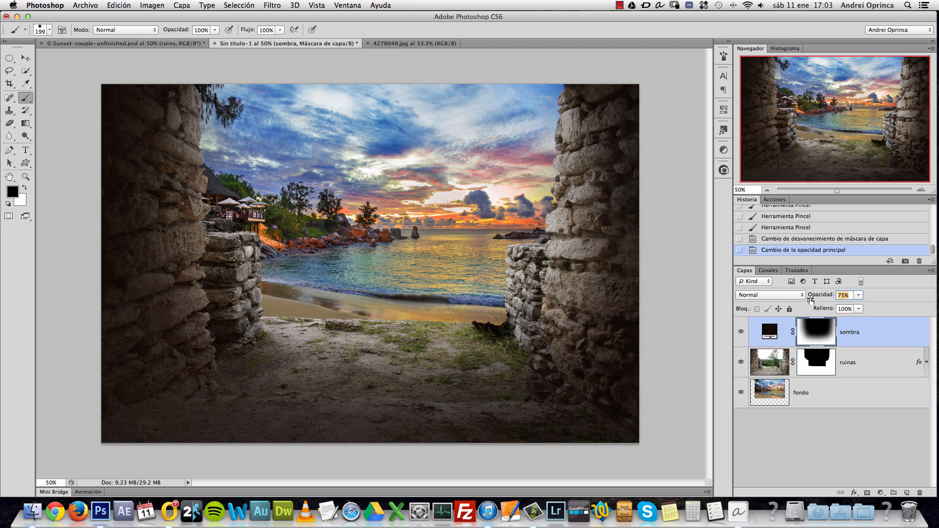
Step: Set the sombra layer's opacity to 80% and compare the image with the shadow and the ruinas layer effects switched off and on
type("80")
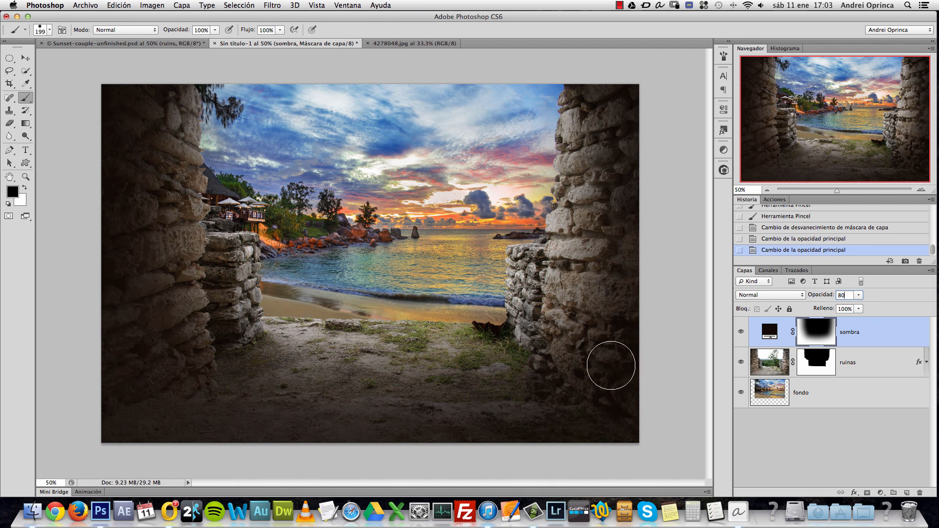
left_click(852, 337)
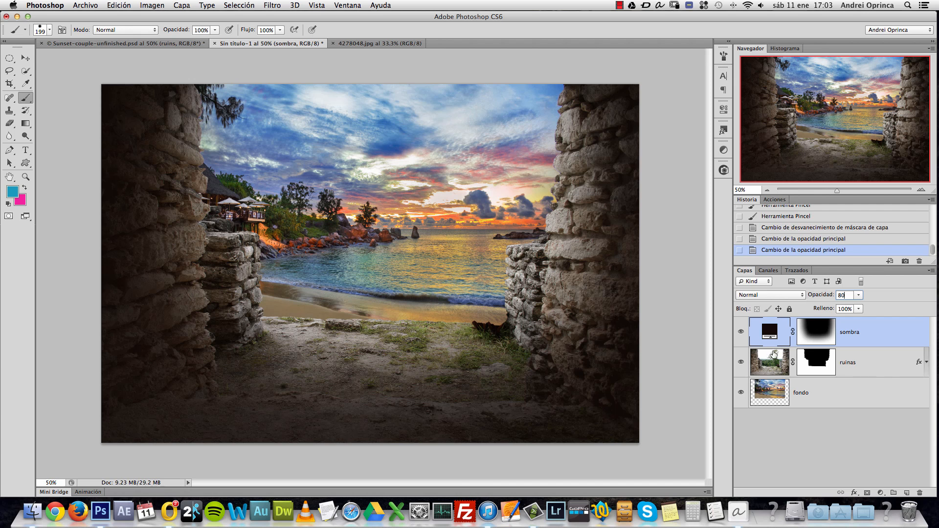
left_click(740, 332)
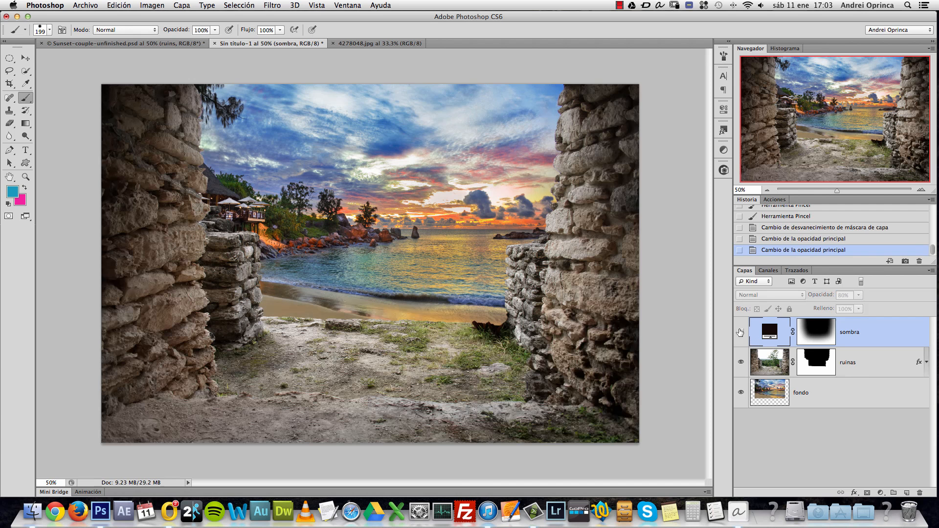
left_click(927, 359)
left_click(761, 381)
left_click(760, 381)
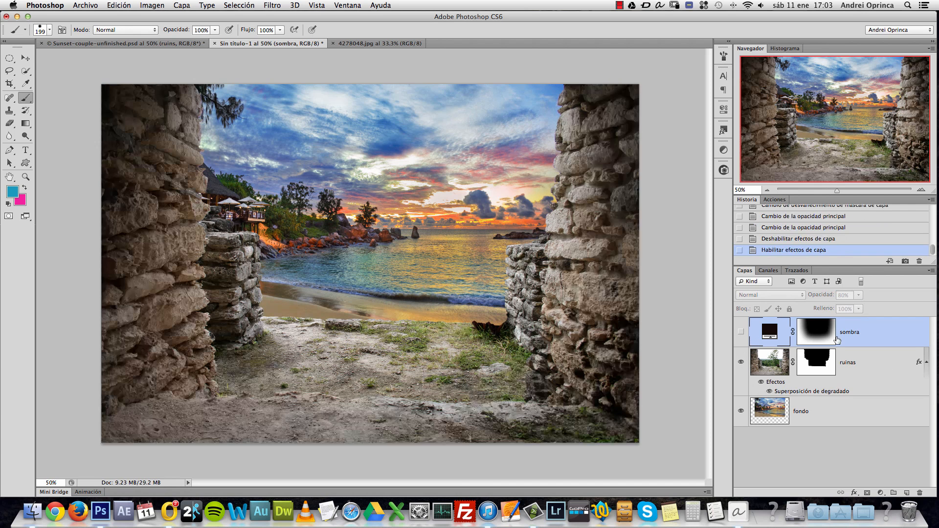
left_click(741, 332)
left_click(926, 360)
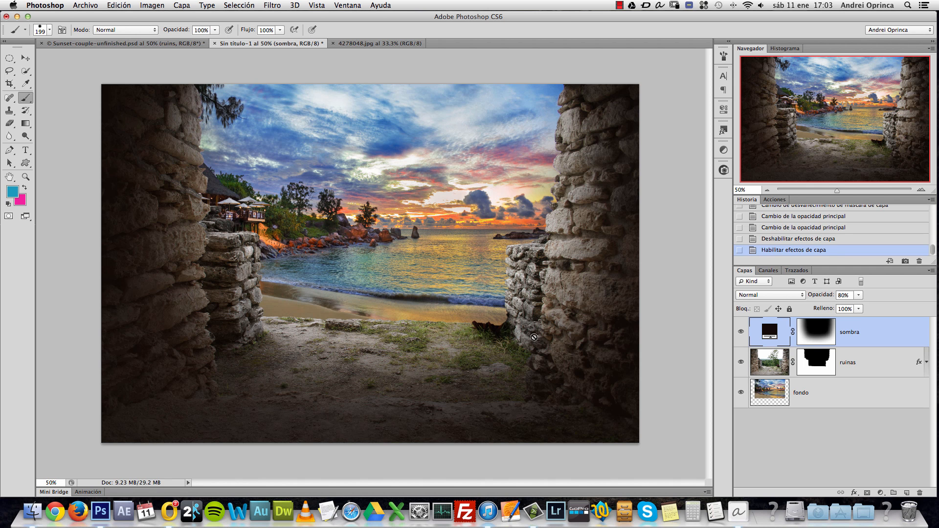
Step: Open the stock image box_trees_ii_by_ybsilon_stock-d5s4tvx.png from the Stock folder
key("super+o")
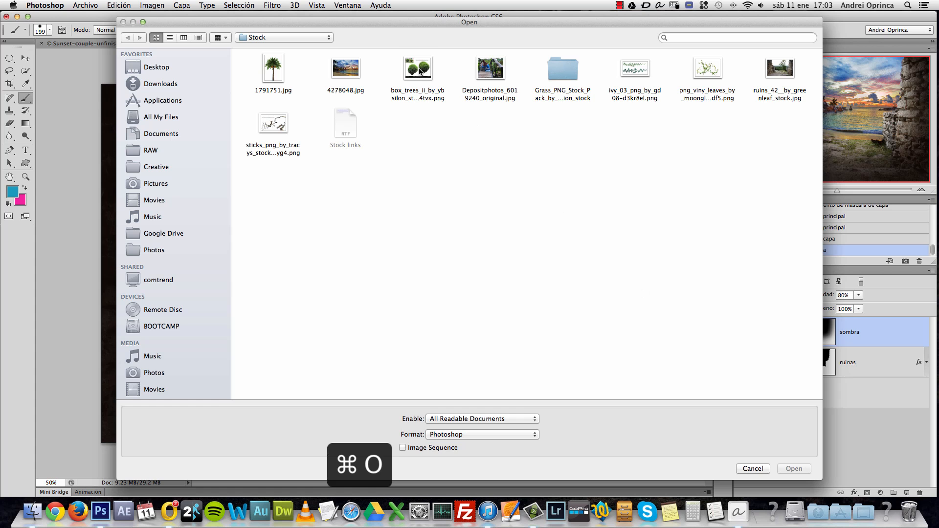
left_click(419, 71)
left_click(790, 469)
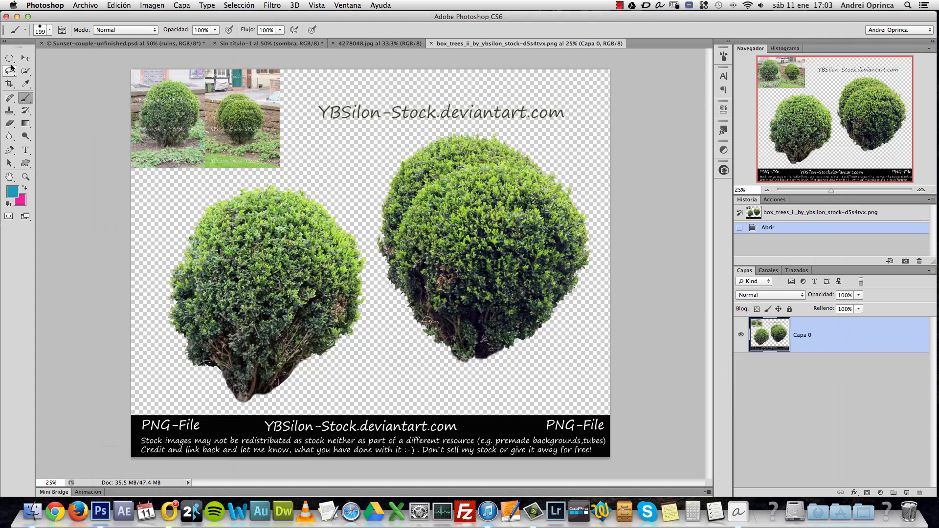
Step: Select the overlapping pair of bushes with a freehand Lasso outline and copy it
left_click(9, 70)
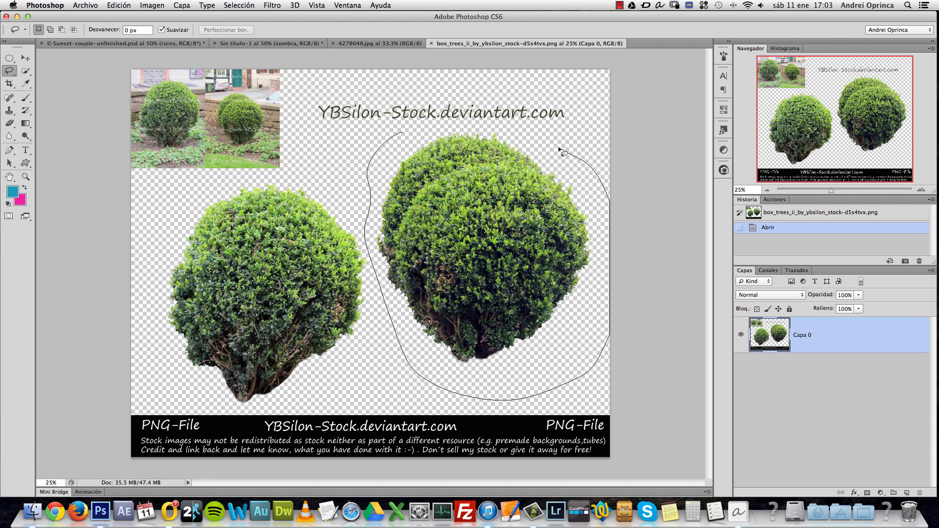
left_click_drag(481, 126, 425, 126)
key("super+c")
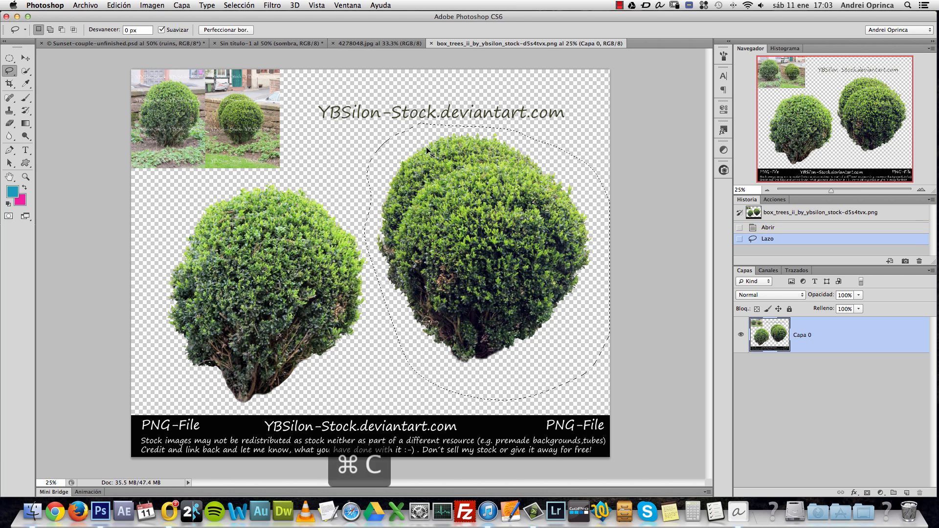
Step: Close the 4278048.jpg and box trees stock documents to return to the ruins composite
left_click(371, 44)
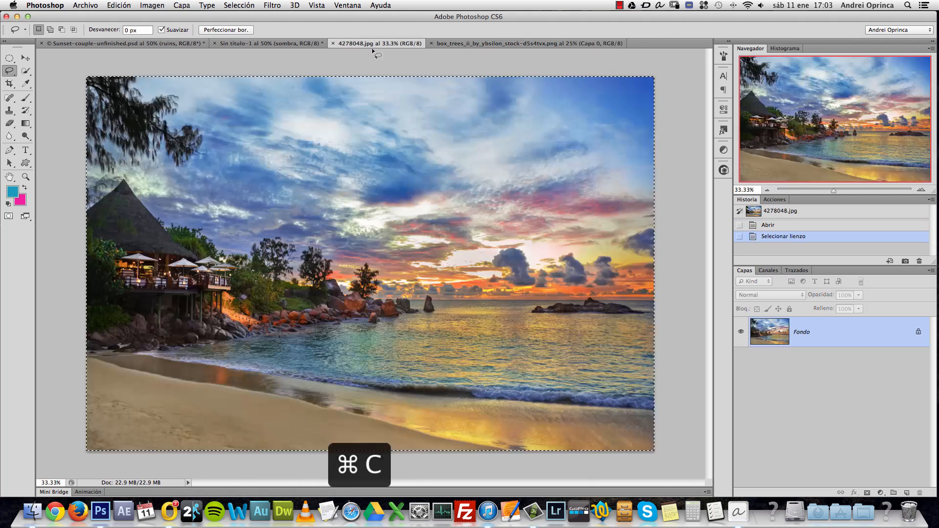
key("super+w")
key("super+w")
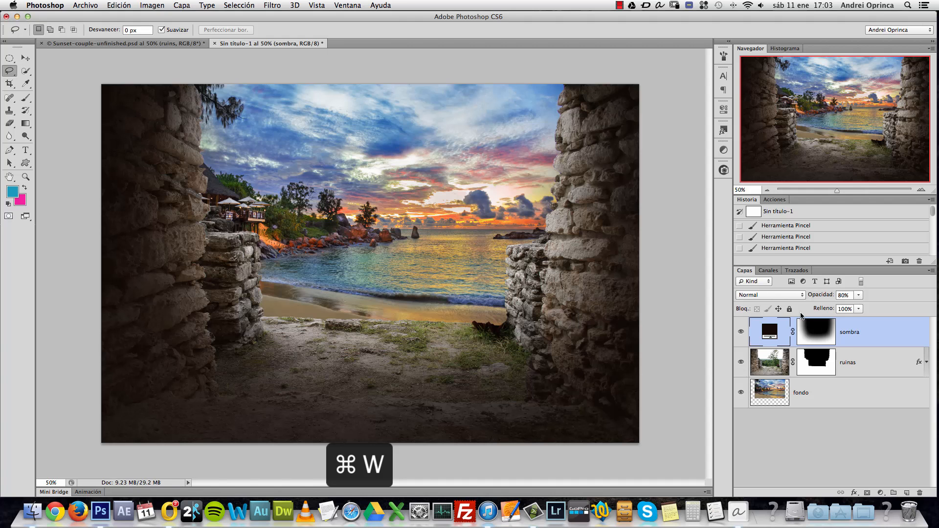
Step: Paste the copied bush into the composite above sombra and name its layer arbusto
key("super+v")
key("super+t")
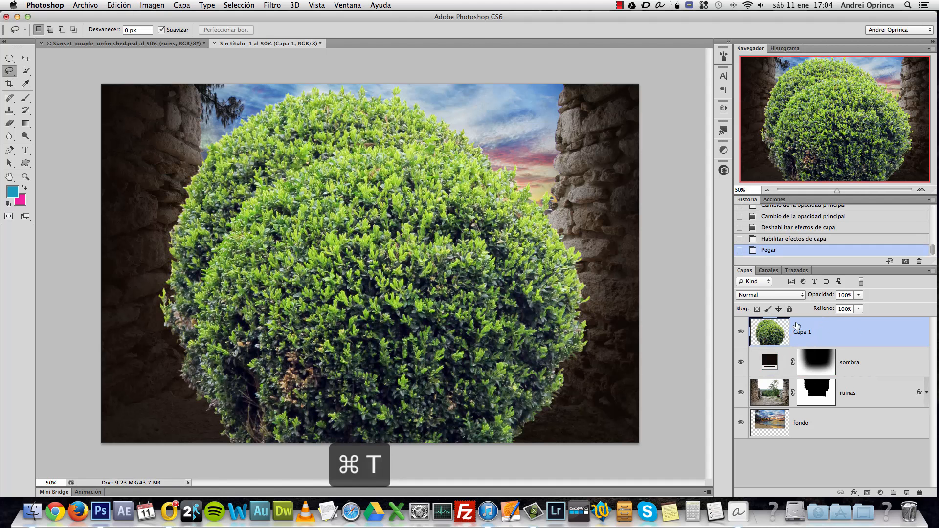
key("Escape")
double_click(800, 332)
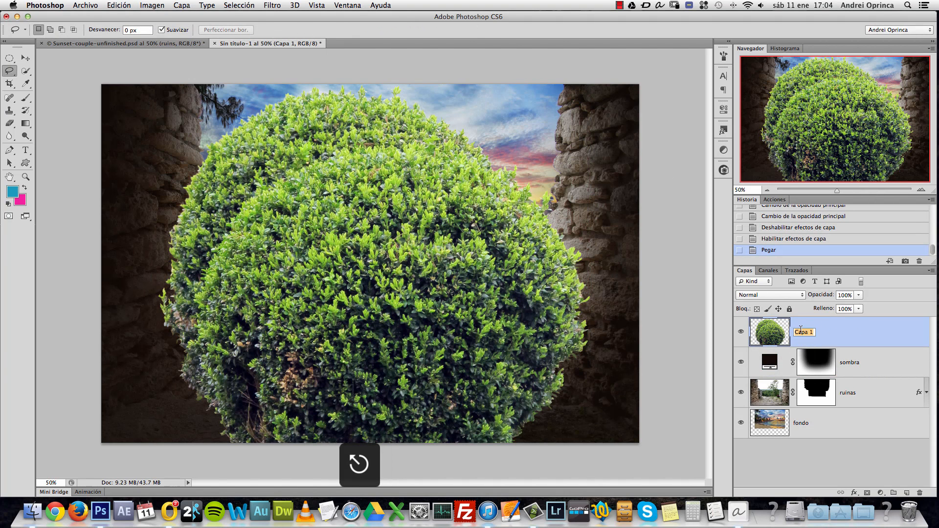
type("arbust")
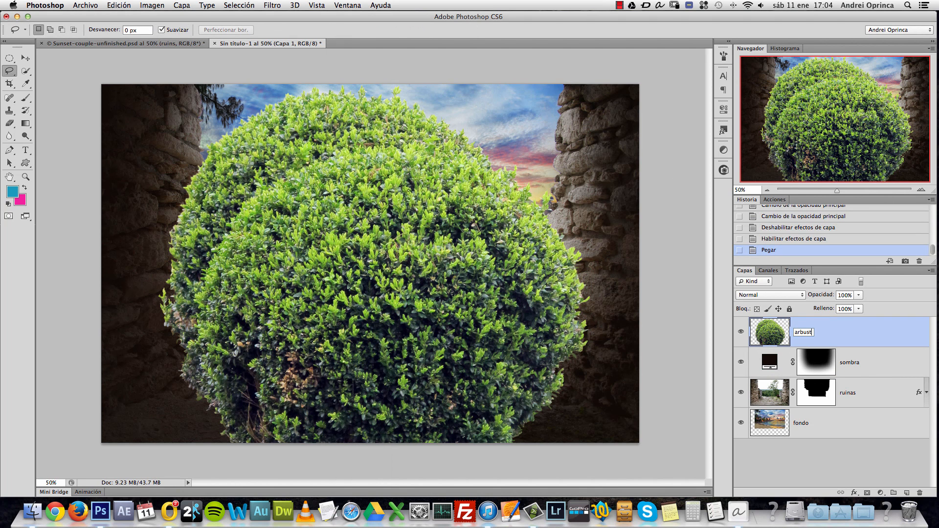
type("o")
key("Return")
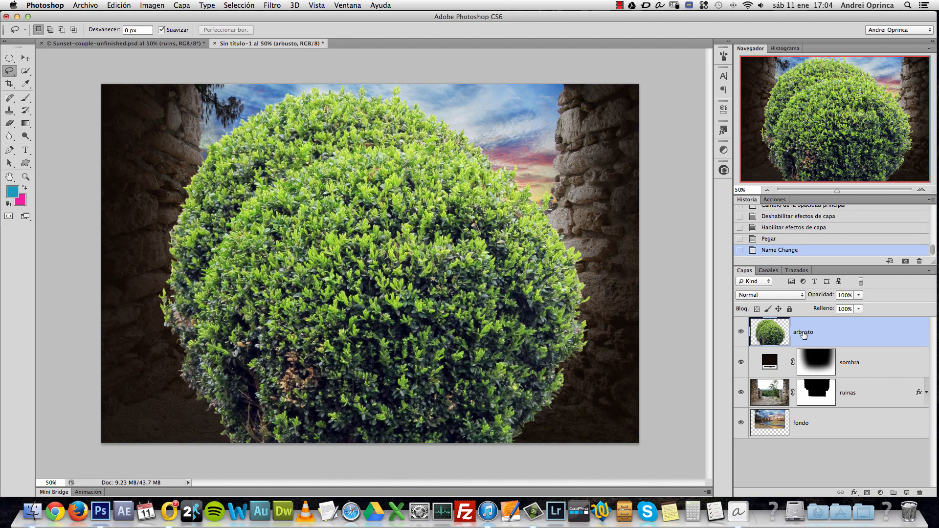
Step: Scale the bush down to about 14.7% with Free Transform and place it beside the low stone wall right of the opening
key("super+t")
left_click_drag(588, 88, 424, 260)
left_click_drag(400, 315, 521, 280)
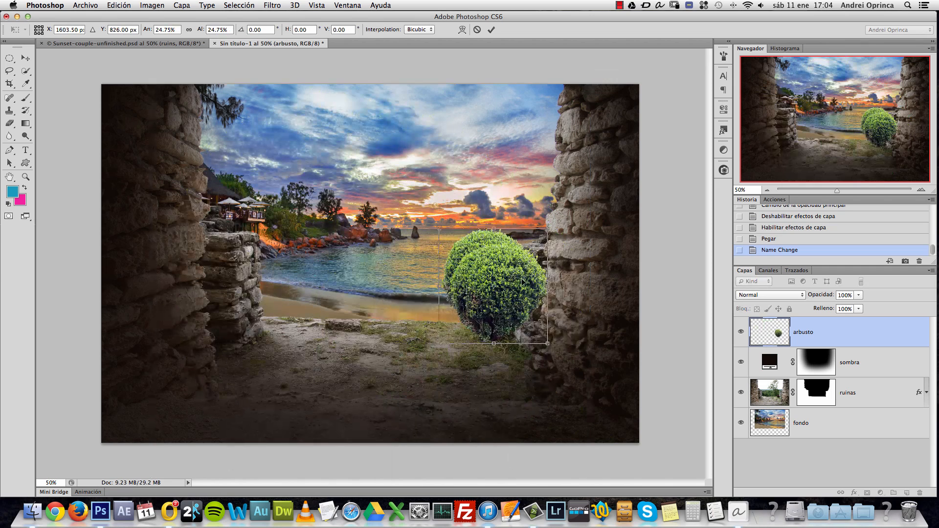
left_click_drag(541, 246, 524, 254)
left_click_drag(510, 274, 513, 295)
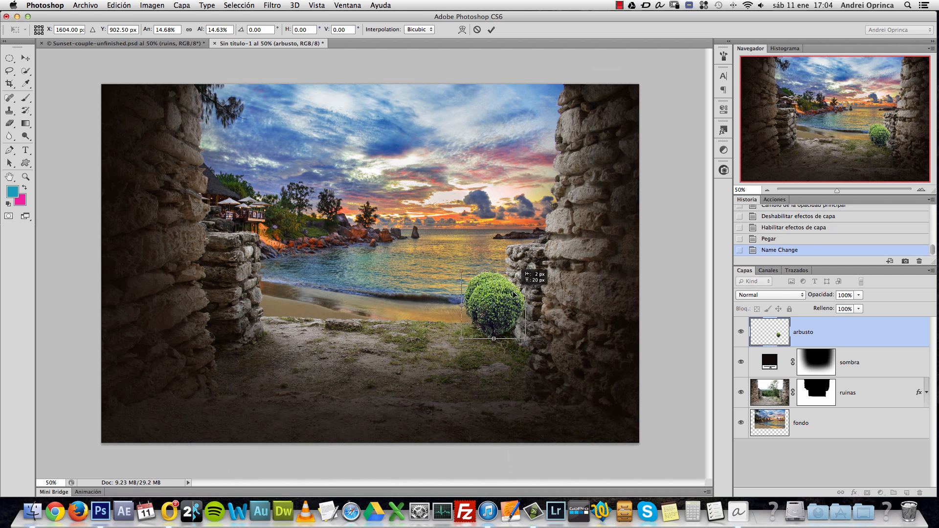
key("Return")
Step: Fine-tune the bush's position with the Move tool so its base sits on the grass at the foot of the low wall
key("l")
key("super+1")
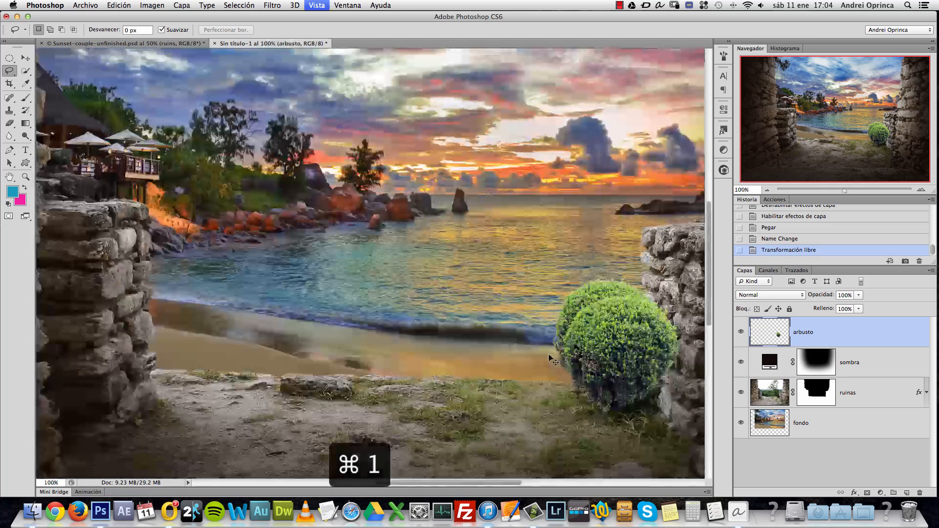
key("super+space")
left_click_drag(521, 320, 521, 321)
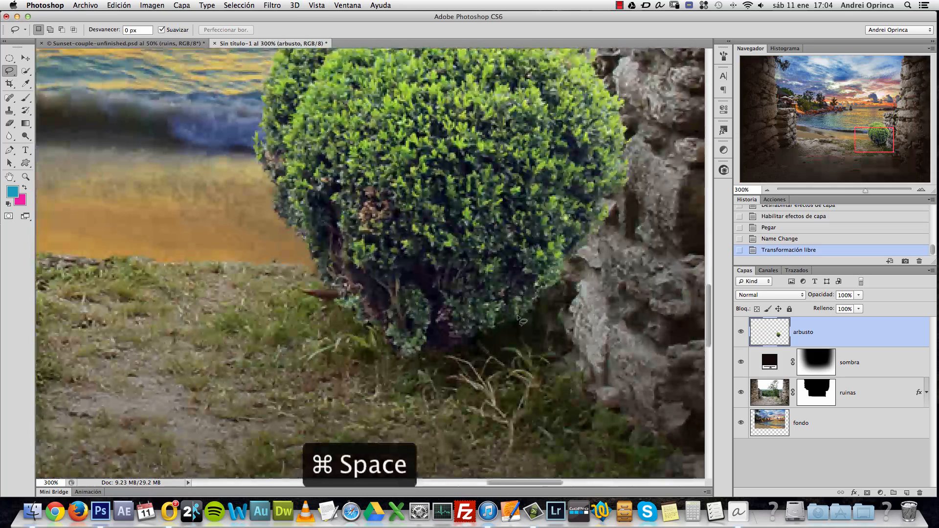
key("v")
left_click_drag(478, 297, 496, 304)
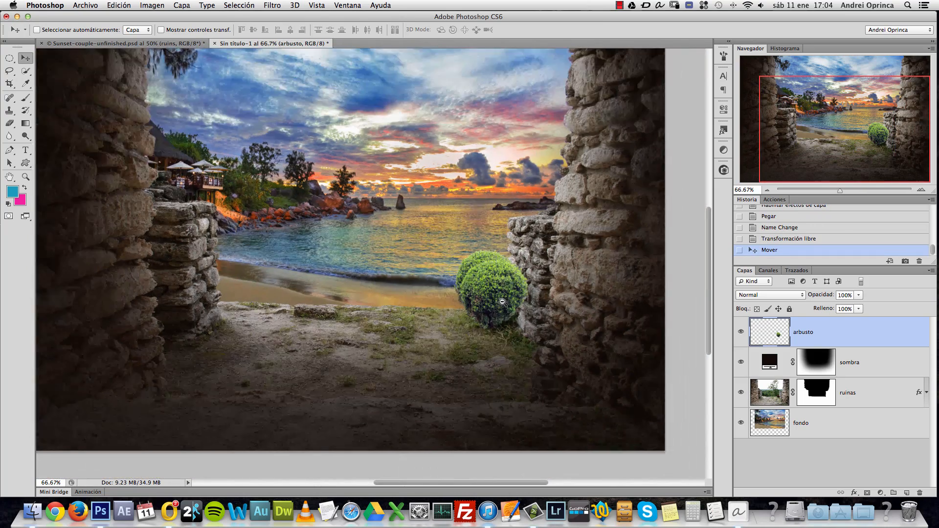
Step: Add a new empty layer directly beneath arbusto and name it sombra arbusto
left_click(500, 303, "alt")
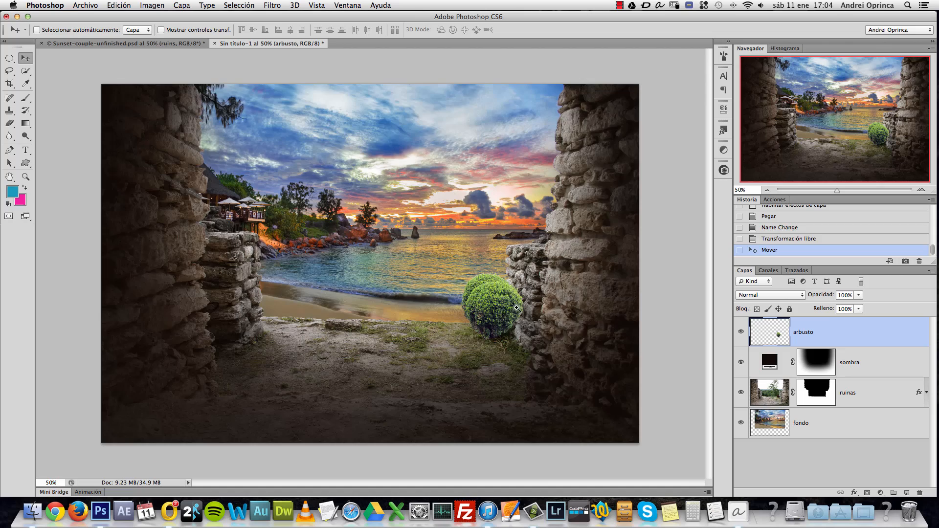
left_click(516, 307)
left_click(517, 306)
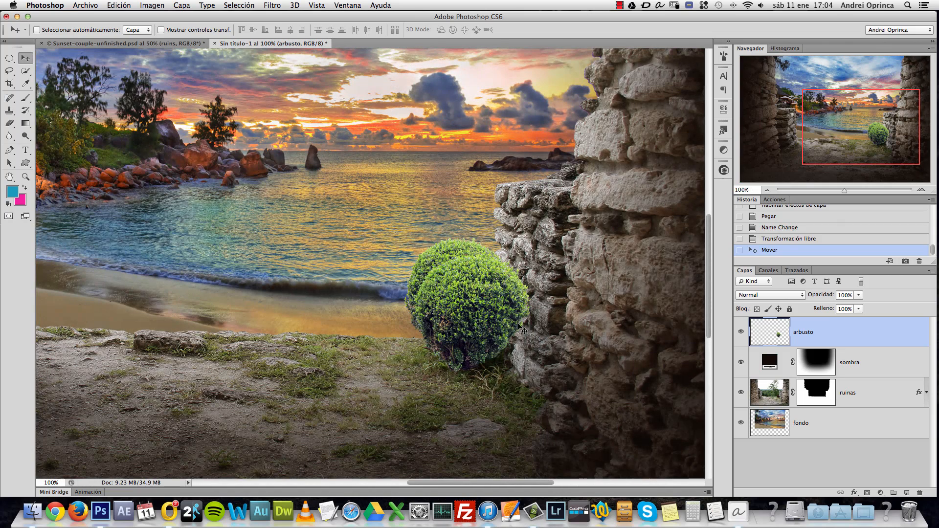
left_click(908, 492, "super")
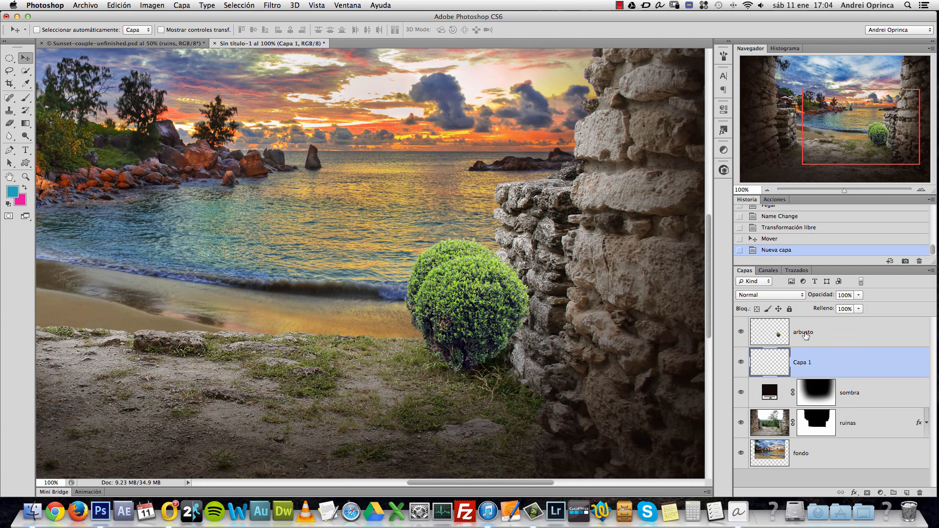
double_click(804, 363)
type("arbusto")
key("Return")
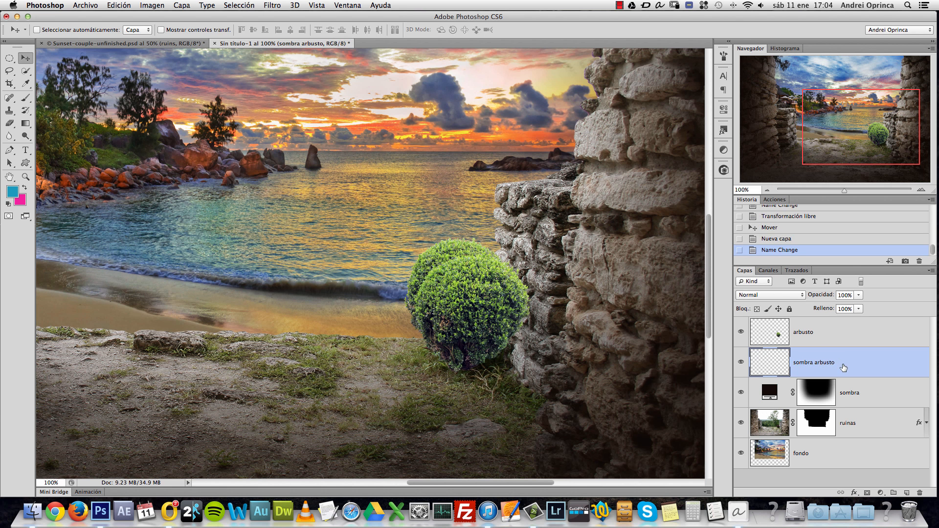
Step: Set up the Brush with the default black foreground colour, 52% opacity and 45% flow
key("b")
key("d")
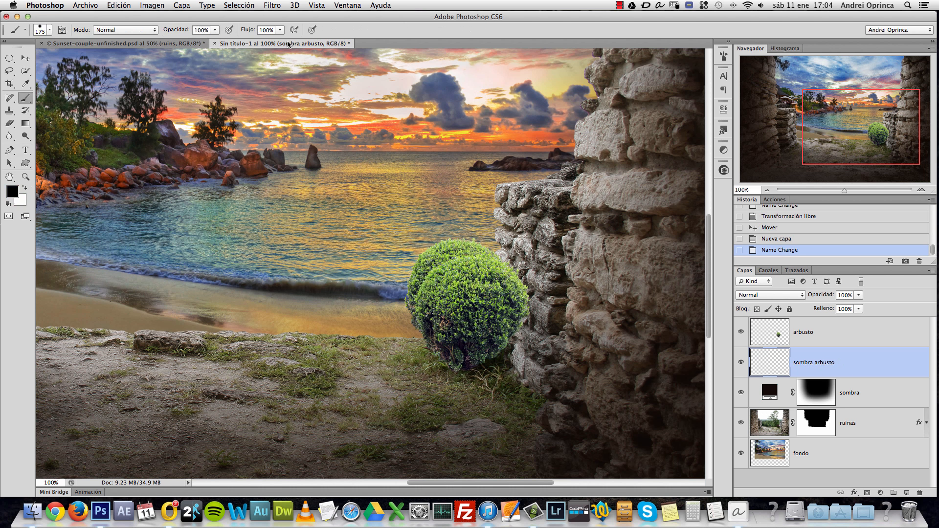
left_click(215, 30)
left_click_drag(198, 45, 195, 45)
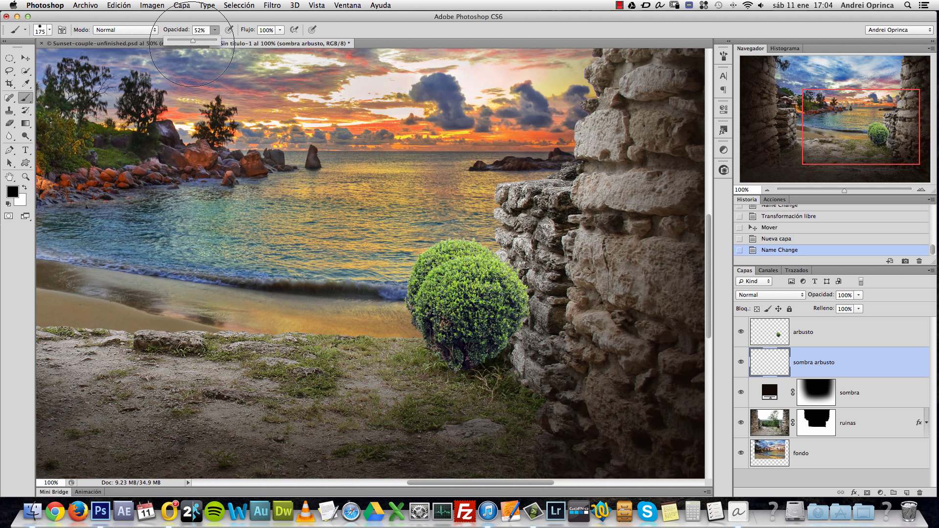
left_click(279, 31)
left_click_drag(252, 41, 254, 41)
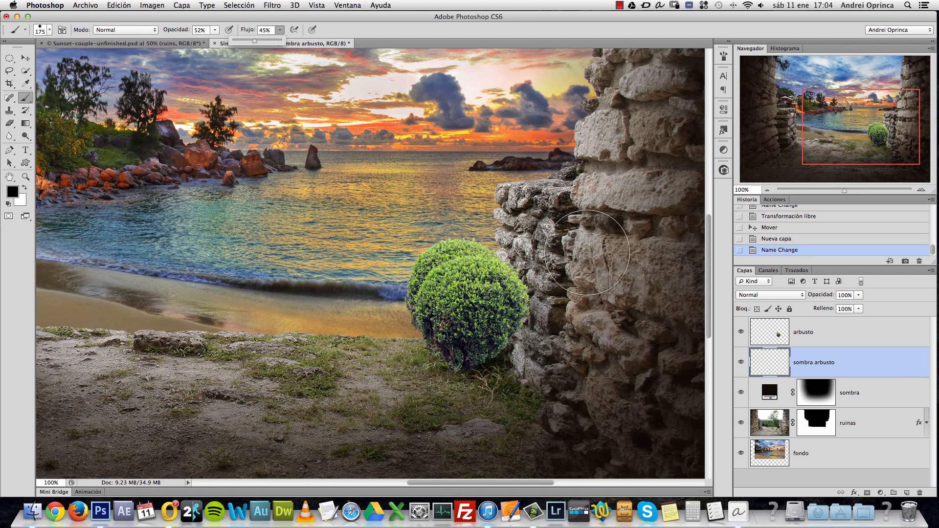
Step: Try painting the bush's shadow on sombra arbusto with a 125 px black brush, and undo the strokes
left_click(805, 365)
key("bracketleft")
key("bracketleft")
key("bracketleft")
key("bracketleft")
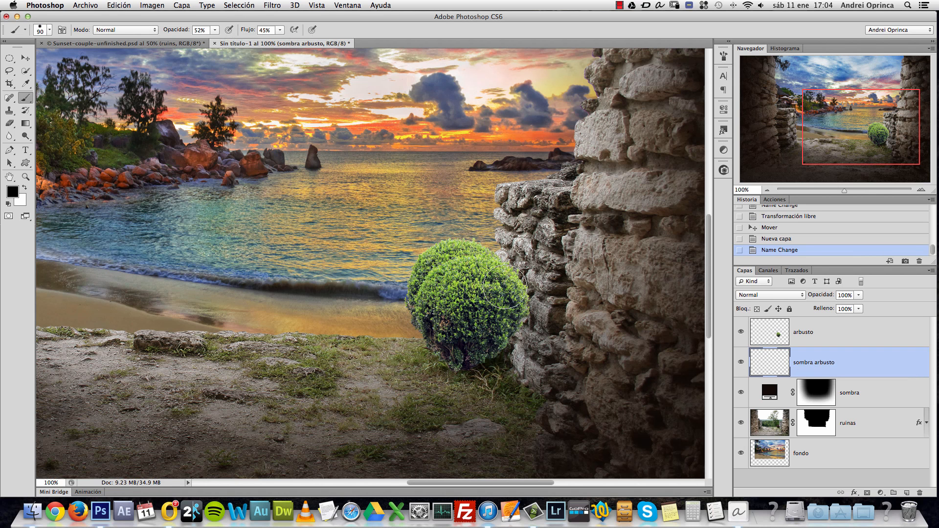
key("bracketright")
key("bracketright")
left_click(501, 289)
left_click(495, 328)
left_click(493, 345)
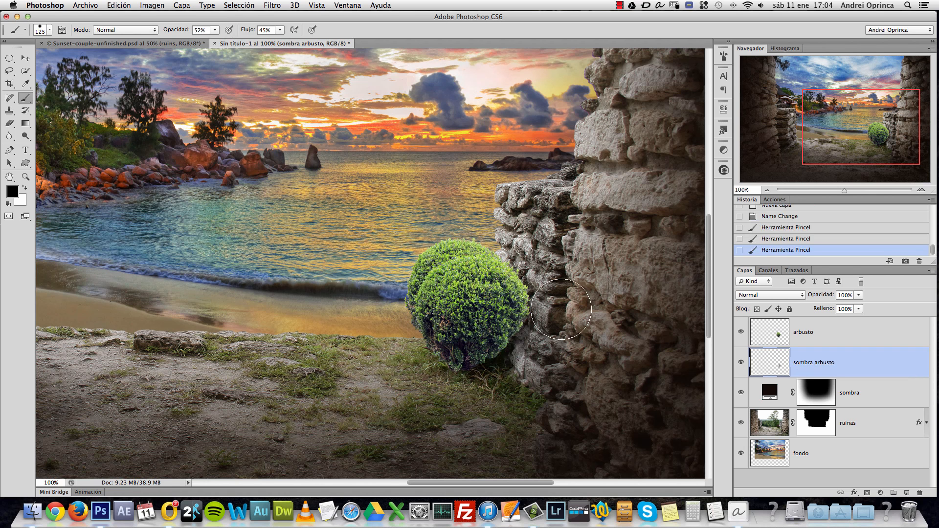
key("alt+super+z")
key("alt+super+z")
key("alt+super+z")
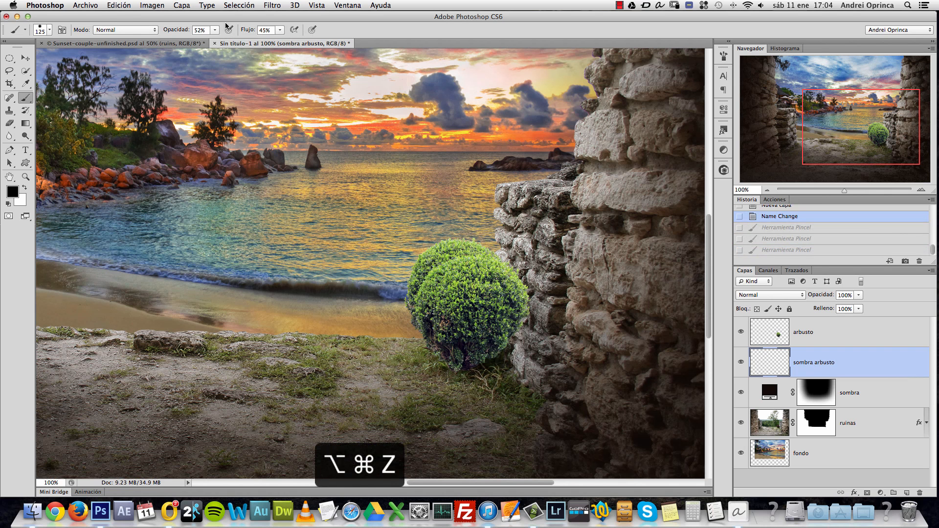
Step: Soften the brush to 25% opacity and 28% flow, with a size of 150 px
left_click(217, 31)
left_click(279, 31)
left_click_drag(279, 42, 270, 41)
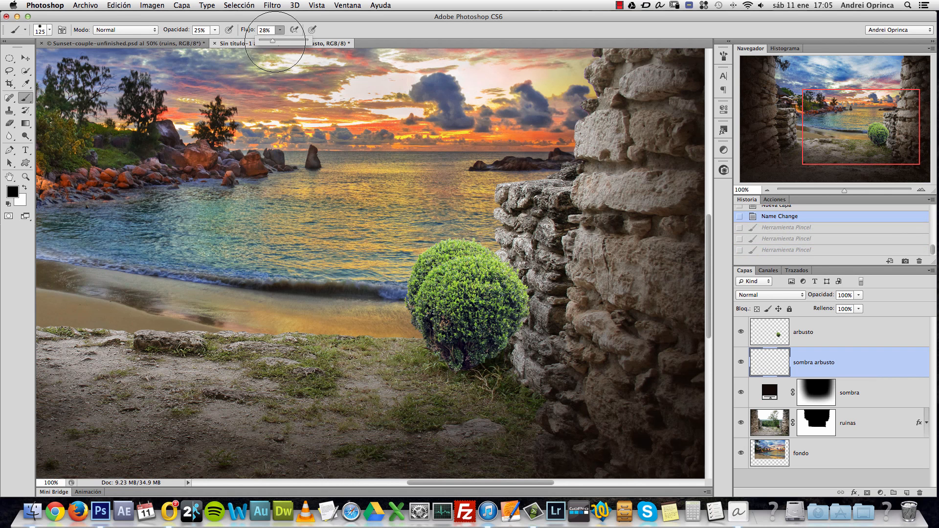
right_click(557, 267)
left_click_drag(607, 309, 560, 330)
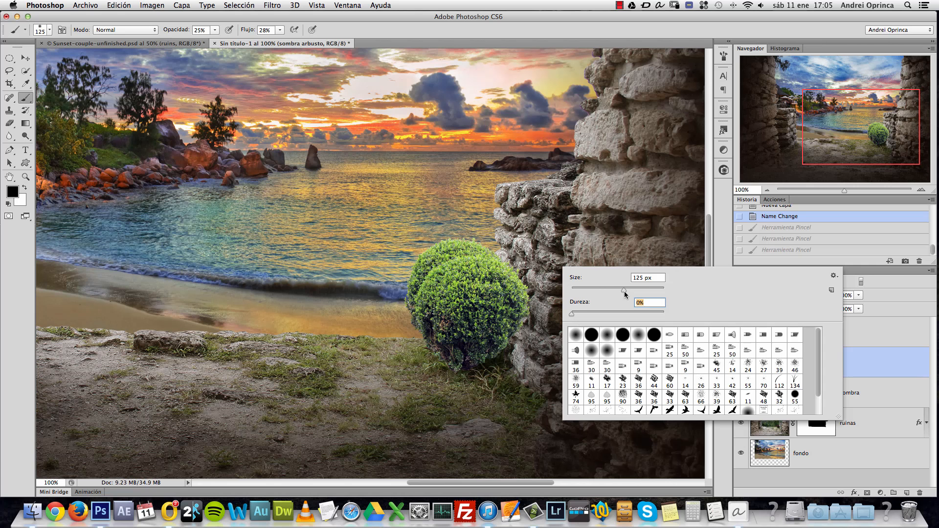
type("150")
key("Return")
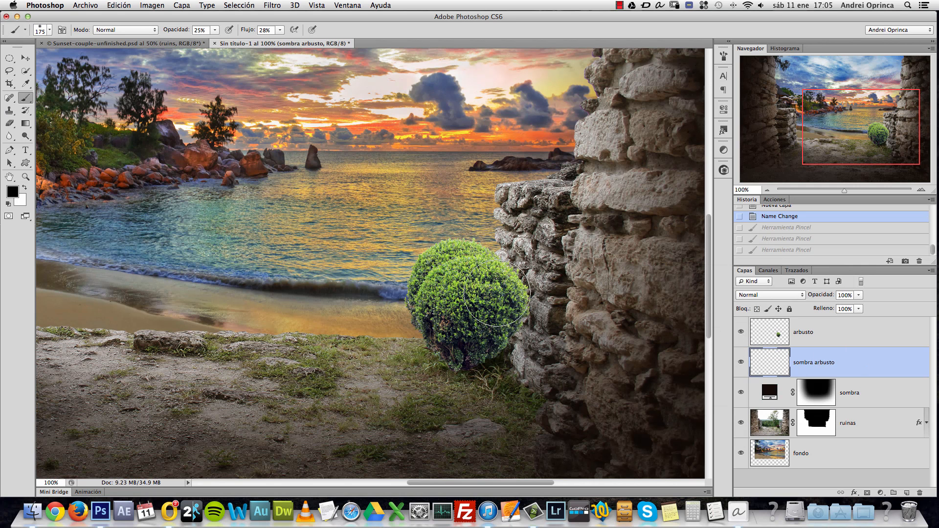
Step: Paint a soft black shadow on sombra arbusto behind the bush, over the wall's base and the grass beside it
left_click(497, 295)
left_click(495, 304)
left_click(498, 308)
left_click(503, 314)
left_click(494, 353)
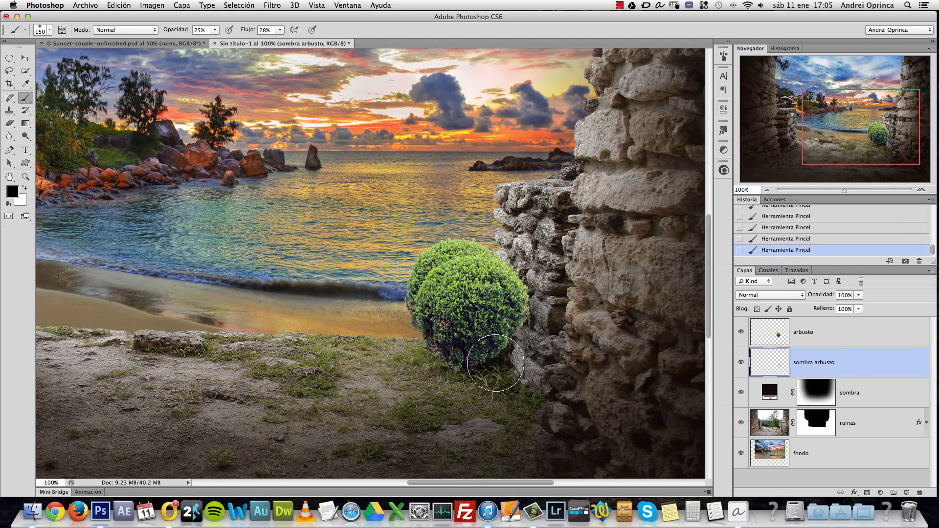
left_click(519, 317)
left_click(516, 370)
left_click_drag(522, 329, 504, 381)
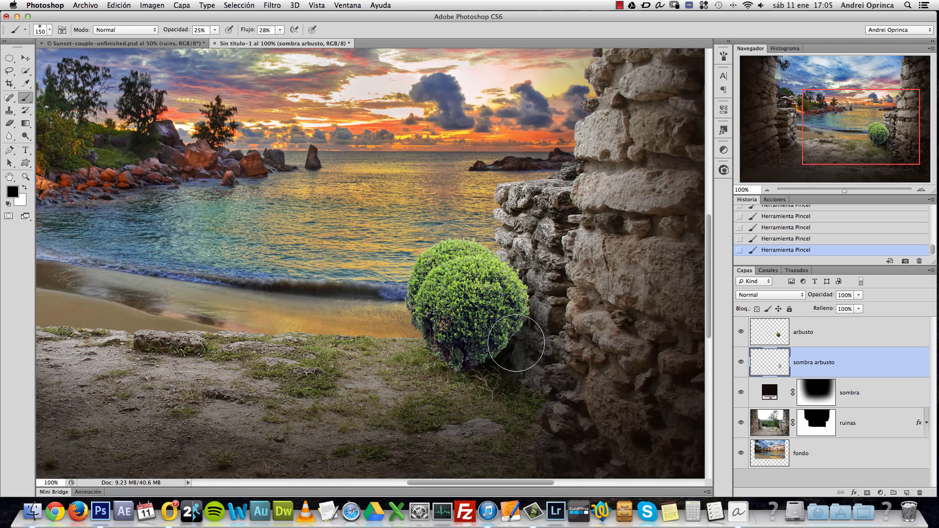
Step: Reduce the brush size to 90 px
key("bracketleft")
key("bracketleft")
key("bracketleft")
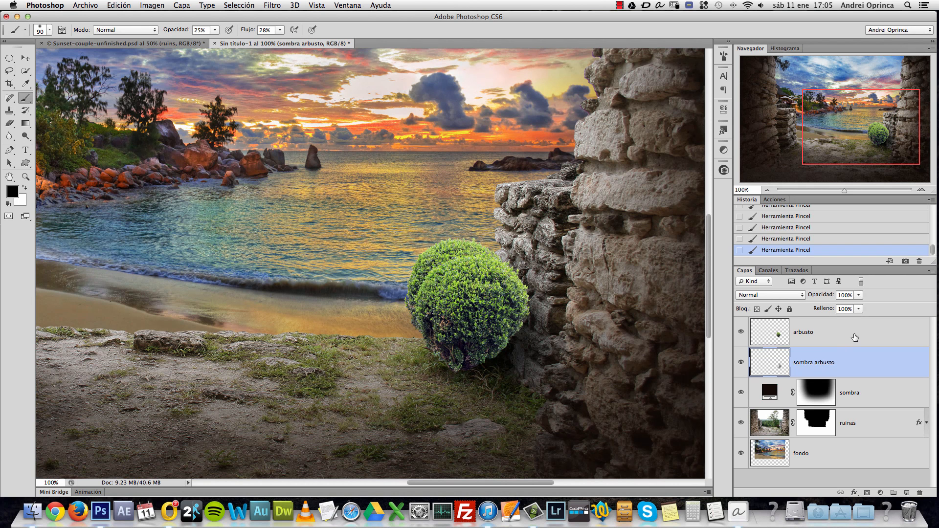
Step: Select the arbusto layer and enable an Inner Shadow in its layer style
left_click(855, 338)
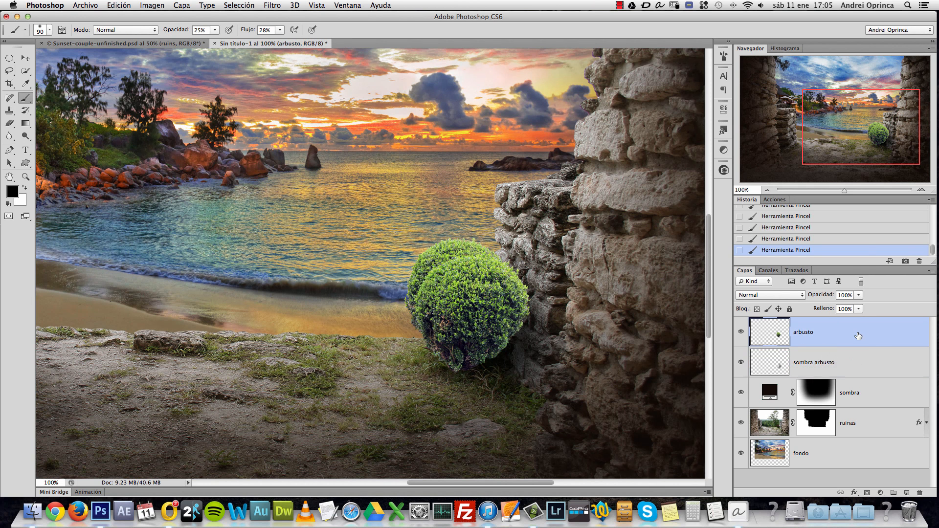
double_click(882, 333)
left_click_drag(811, 50, 351, 64)
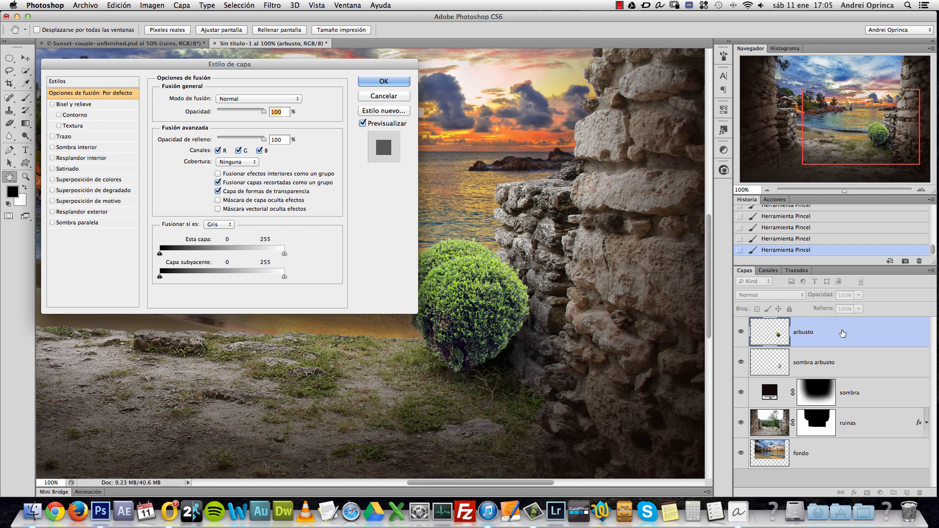
left_click(91, 148)
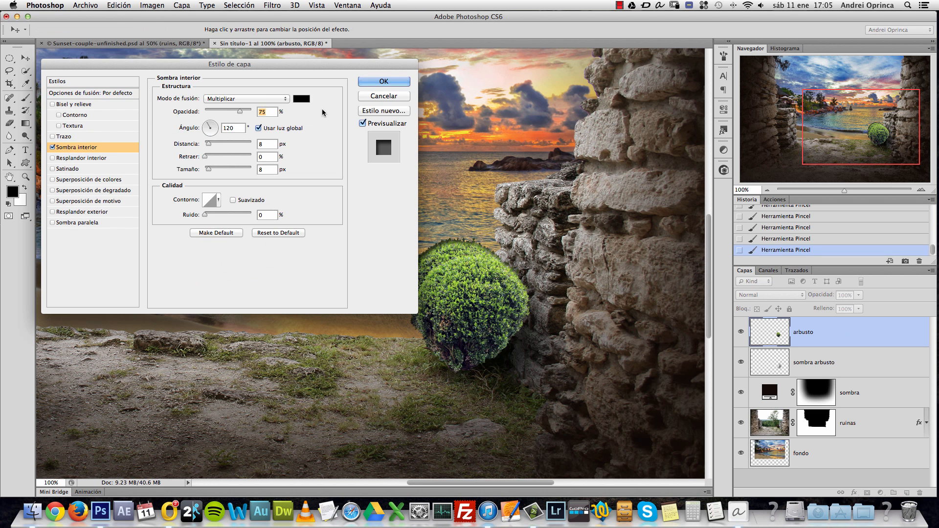
Step: Turn off global light and set the inner shadow to a -30° angle, 88% opacity, 28 px distance and 59 px size
left_click(259, 128)
left_click_drag(214, 130, 213, 175)
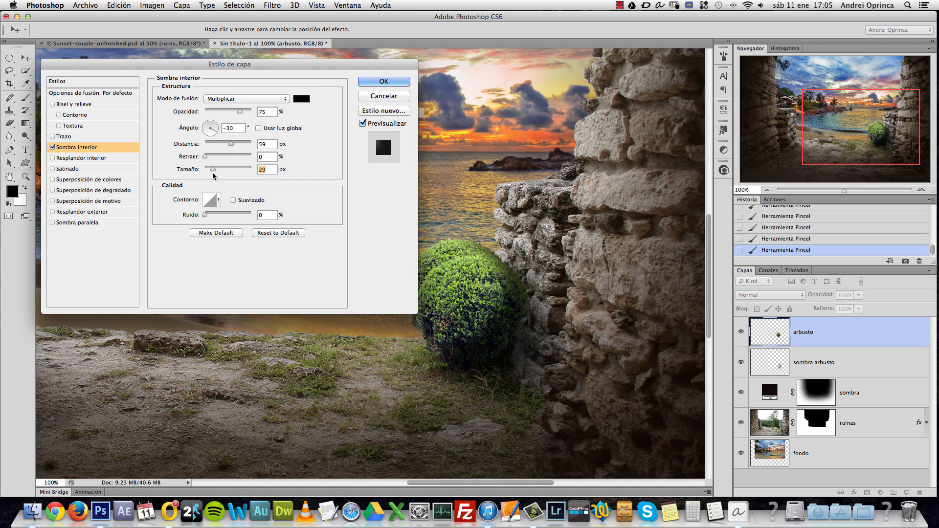
left_click_drag(236, 143, 218, 145)
left_click_drag(240, 110, 246, 112)
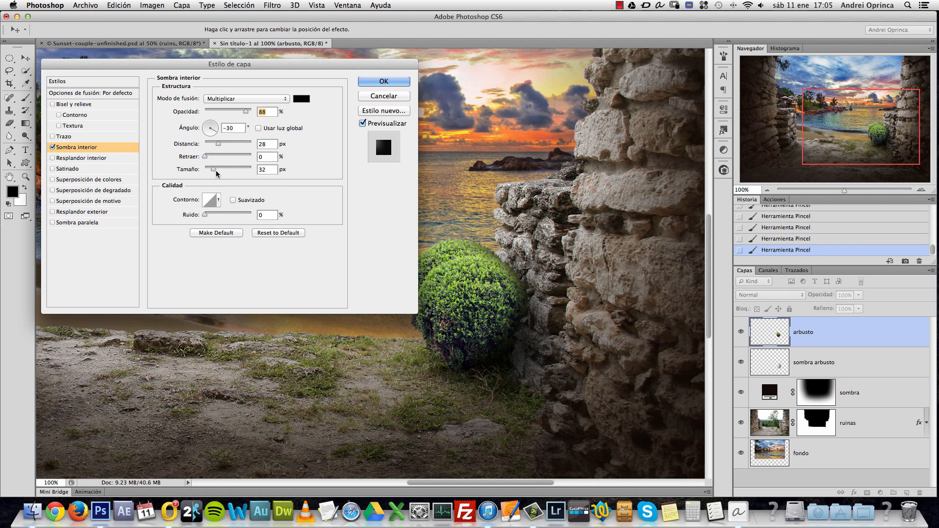
left_click_drag(214, 170, 219, 171)
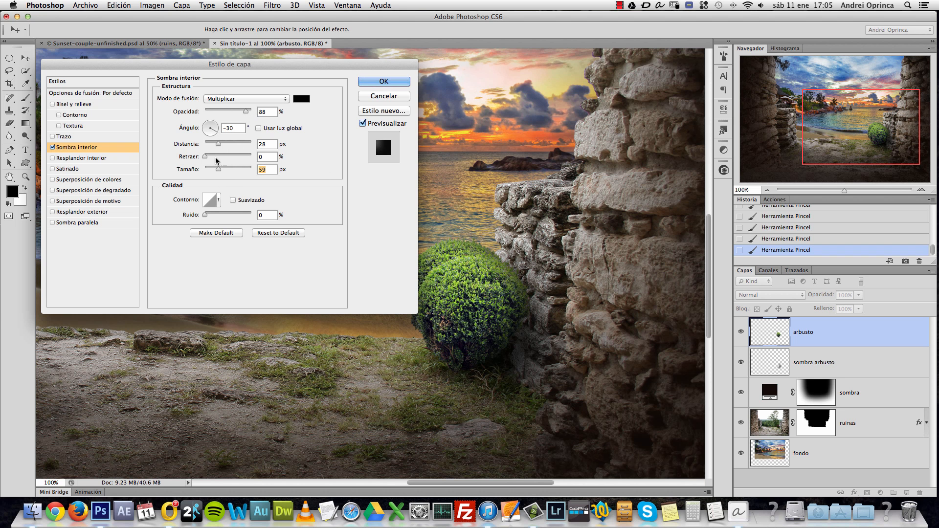
Step: Change the inner shadow's colour to a very dark green, #112215
left_click(302, 99)
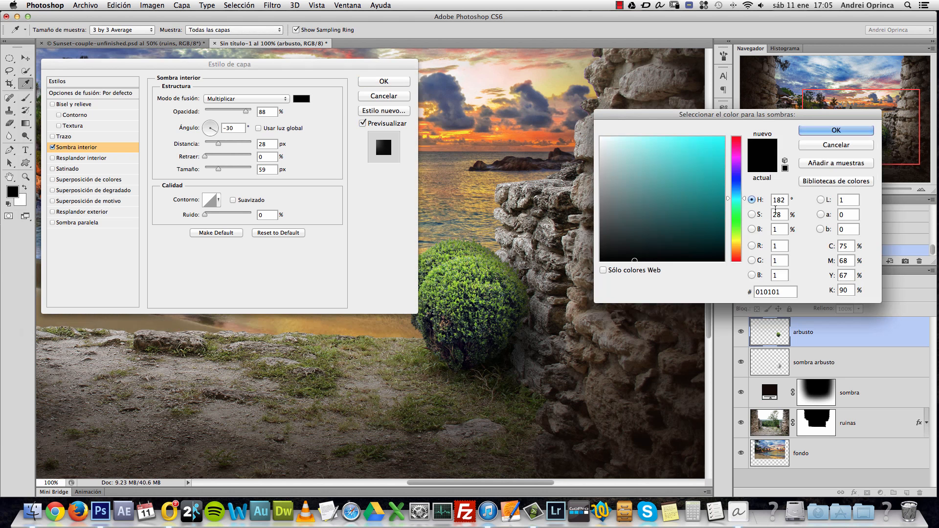
left_click(735, 215)
left_click(660, 247)
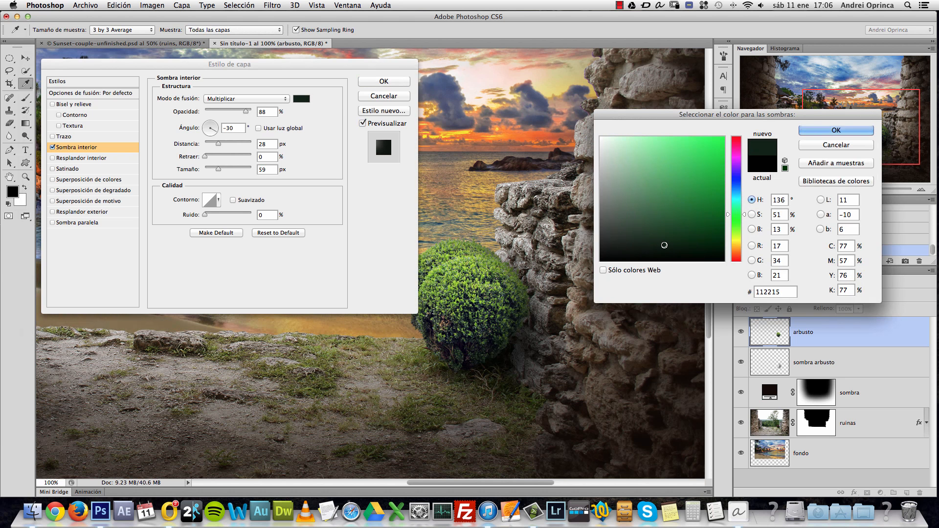
left_click(664, 244)
left_click(837, 133)
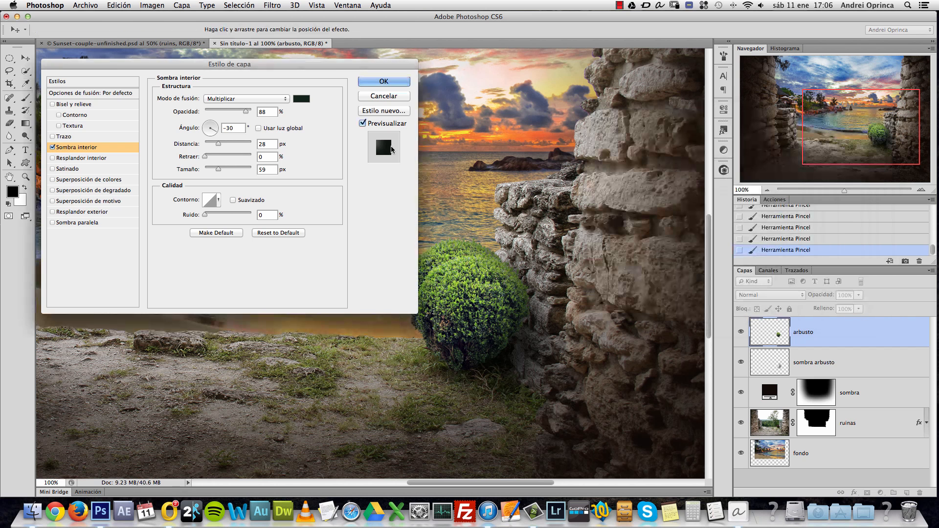
Step: Readjust the bush's inner shadow to a -71° angle, 56 px distance and 63% opacity
left_click_drag(246, 112, 254, 116)
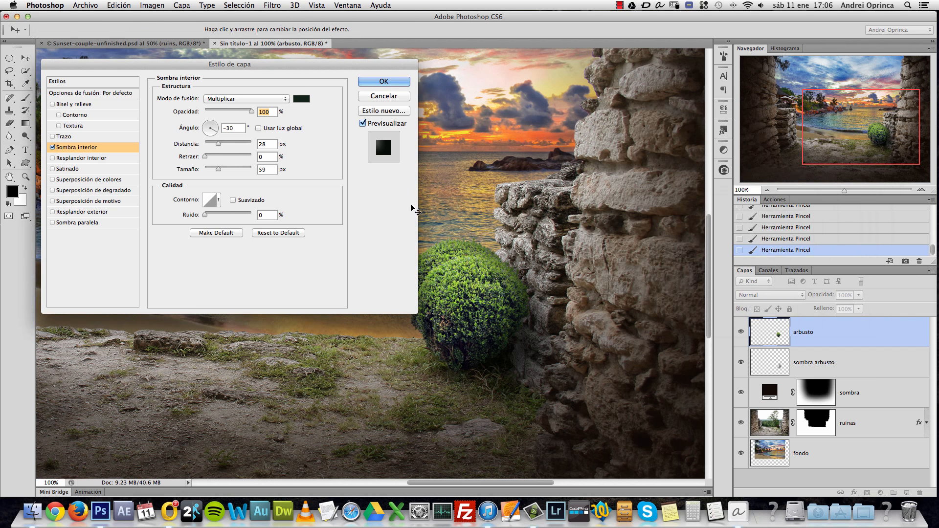
mouse_move(489, 251)
left_mouse_down()
mouse_move(494, 238)
mouse_move(456, 247)
left_mouse_up()
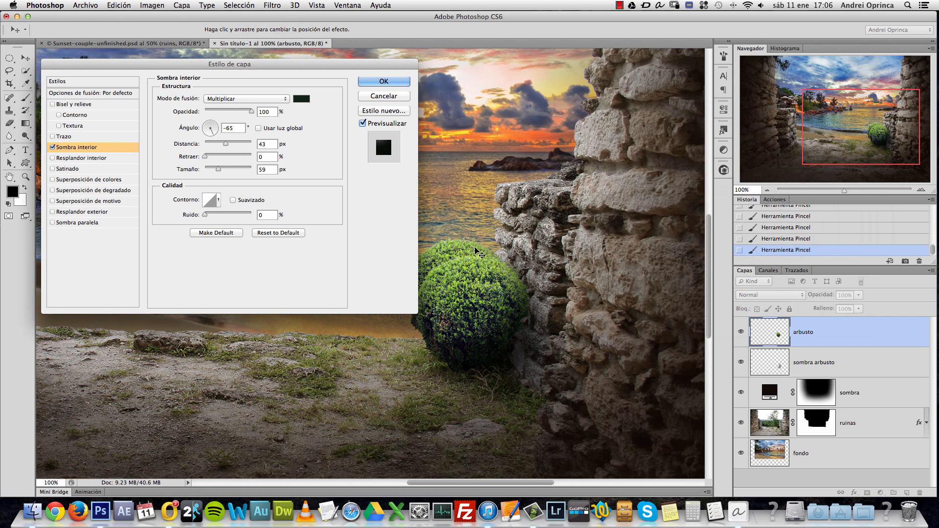
mouse_move(489, 276)
left_mouse_down()
mouse_move(504, 269)
mouse_move(500, 300)
left_mouse_up()
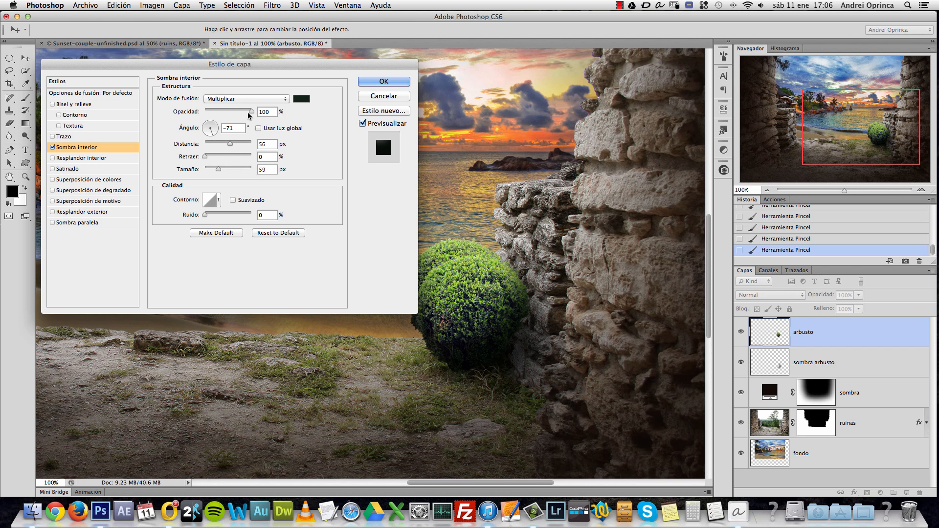
left_click_drag(251, 112, 234, 118)
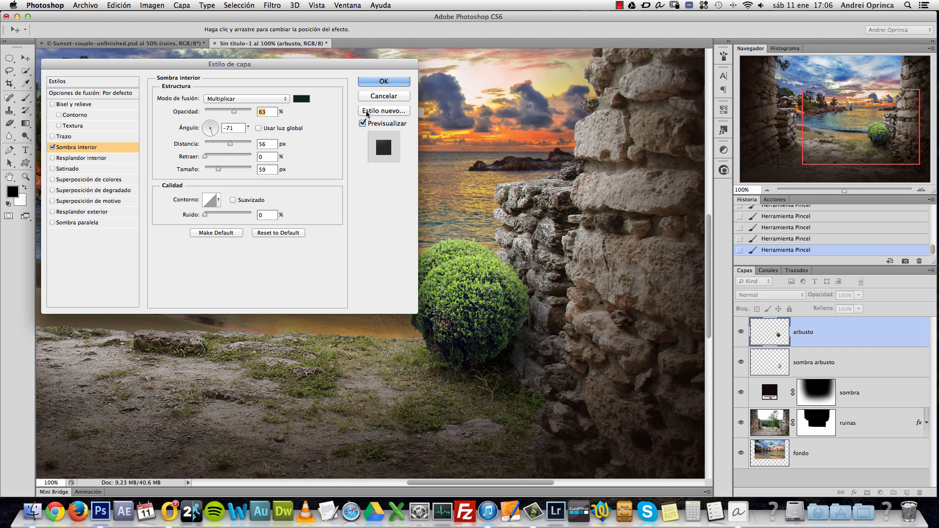
Step: Compare the bush with and without the inner shadow preview, and apply the layer style
left_click(362, 124)
left_click(363, 123)
left_click(362, 124)
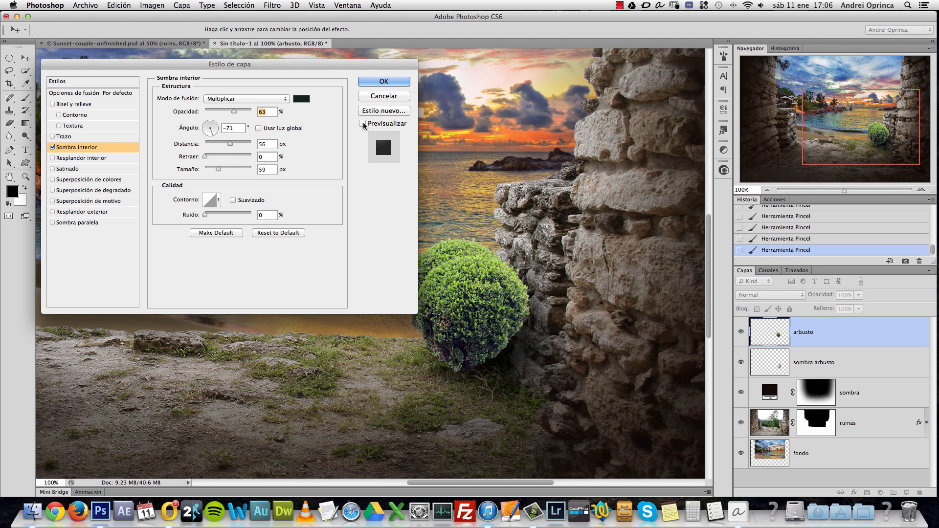
left_click(362, 123)
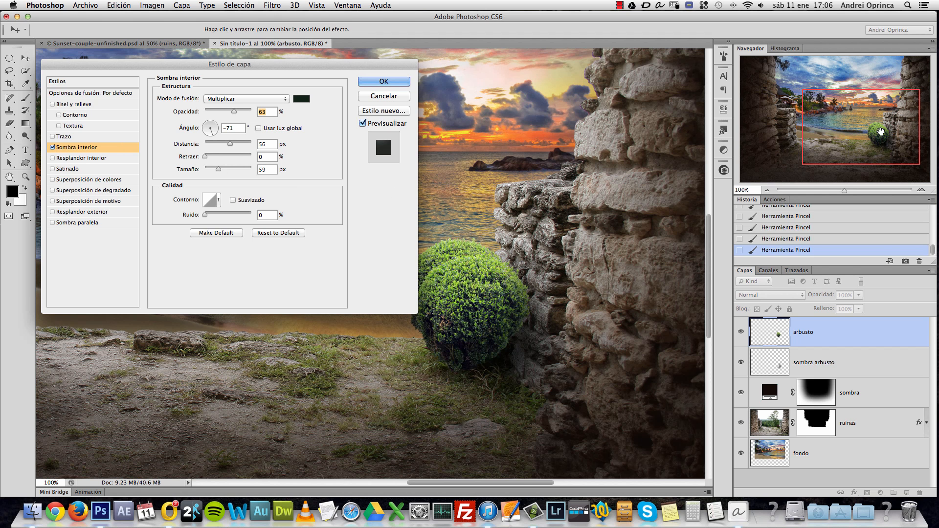
left_click(363, 123)
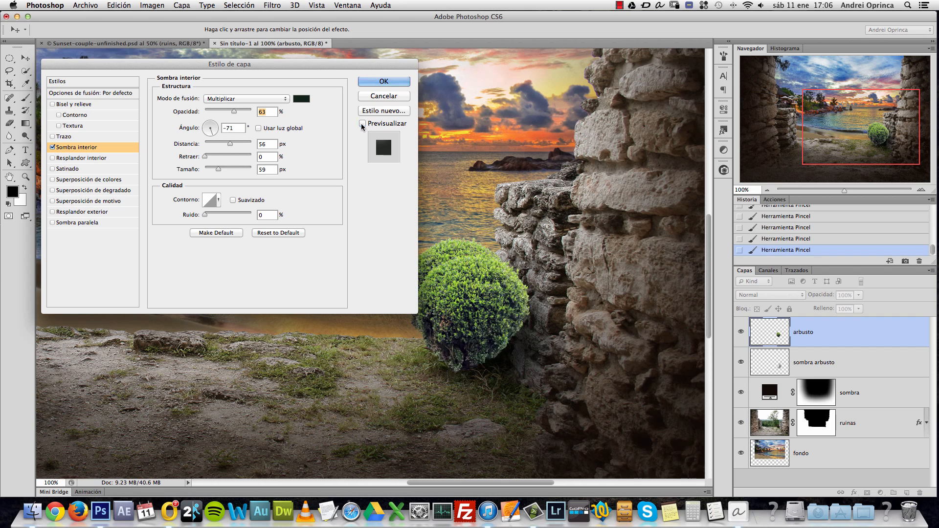
left_click(363, 124)
left_click(367, 82)
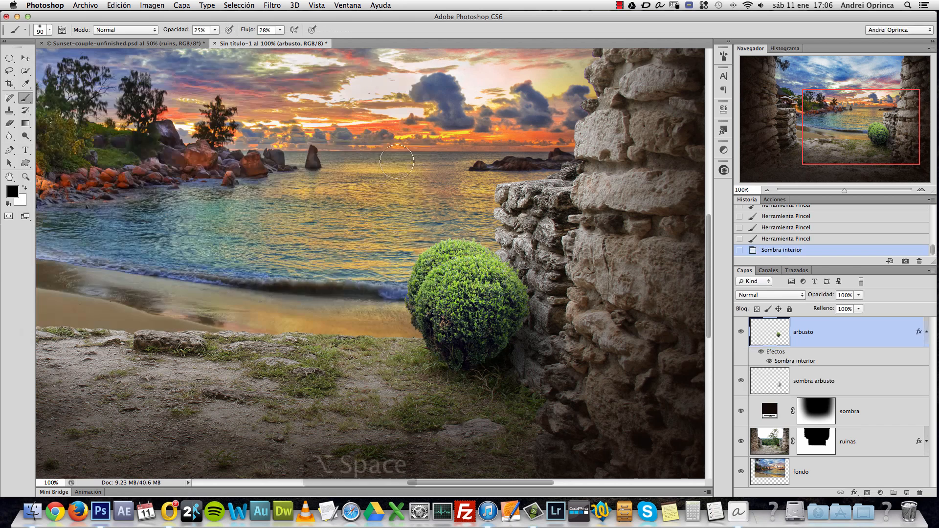
Step: Lower the arbusto layer's saturation to -22 with Hue/Saturation and return to the Brush
left_click(420, 239, "alt")
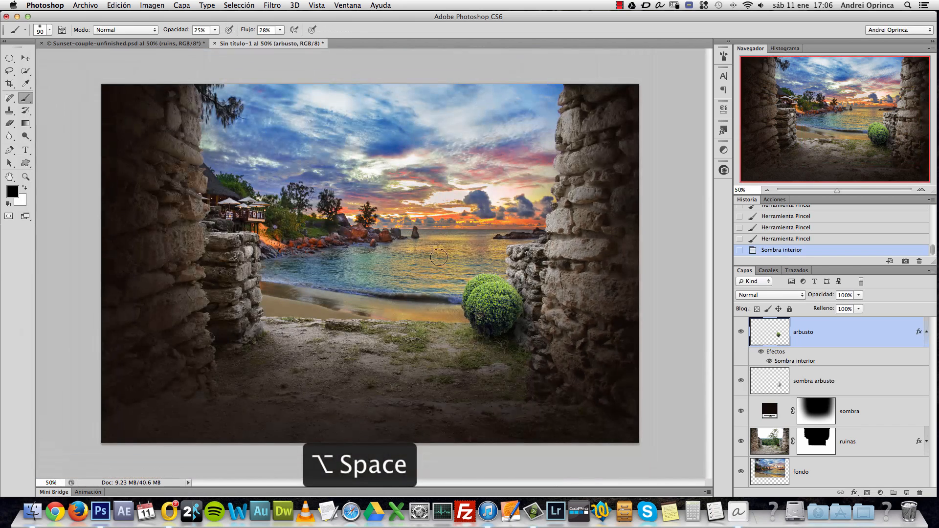
left_click(619, 303, "super")
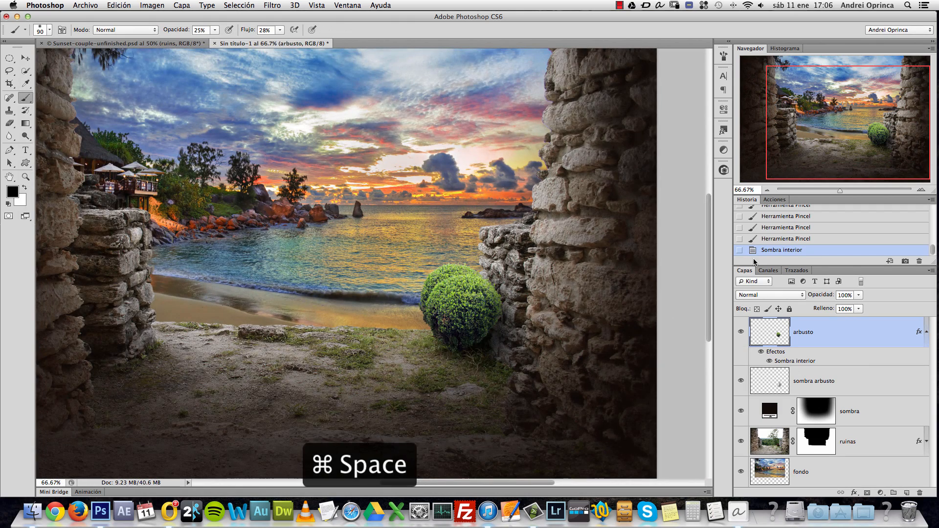
left_click(453, 358, "super")
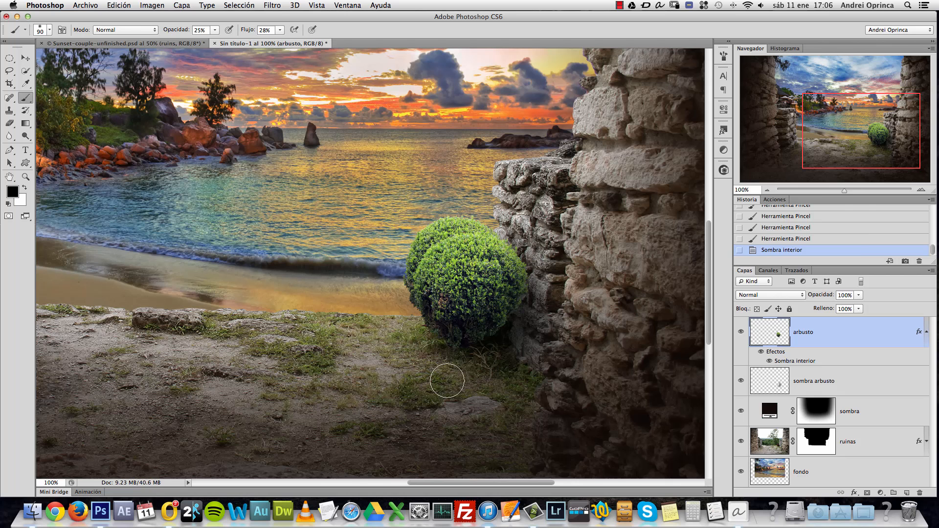
key("super+u")
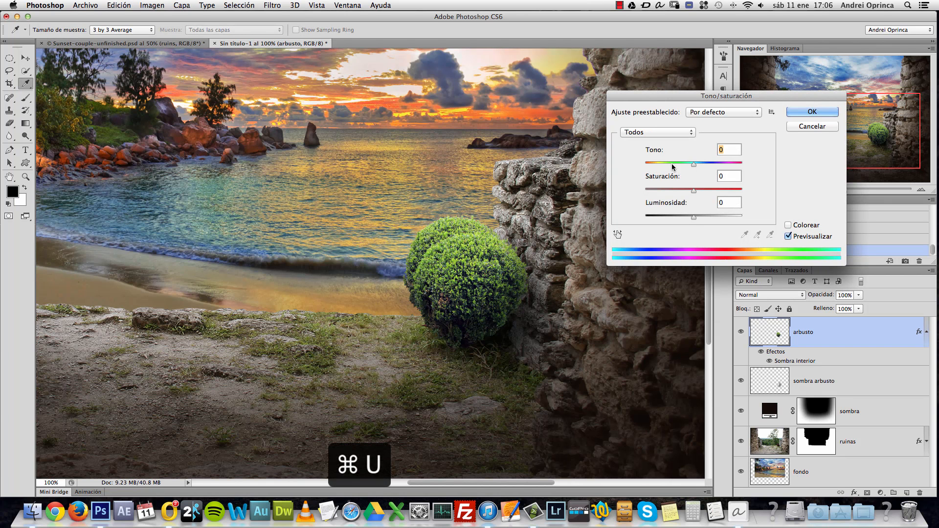
left_click_drag(693, 190, 684, 191)
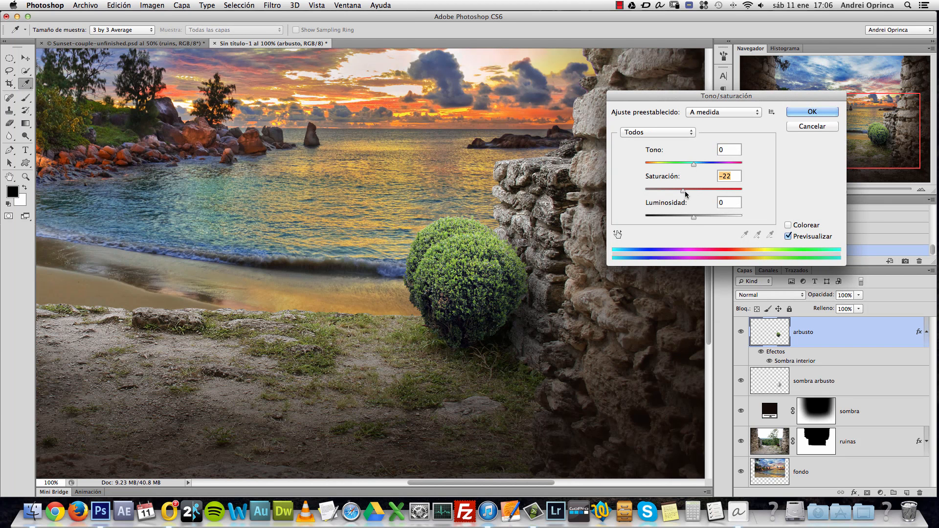
left_click(798, 112)
key("b")
Step: Review the whole composite at 50% and collapse the arbusto layer's effects list
left_click(435, 323, "alt")
left_click(439, 328, "alt")
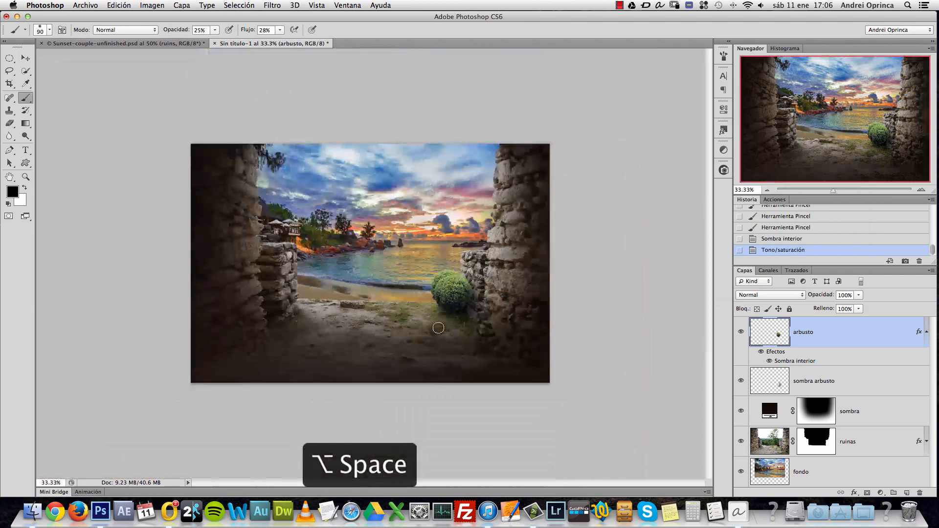
left_click(420, 306, "super")
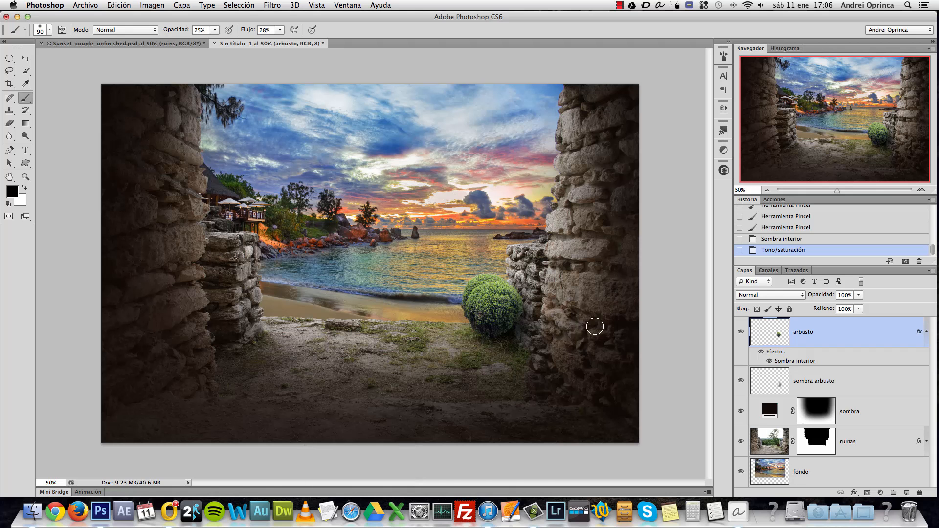
left_click(926, 332)
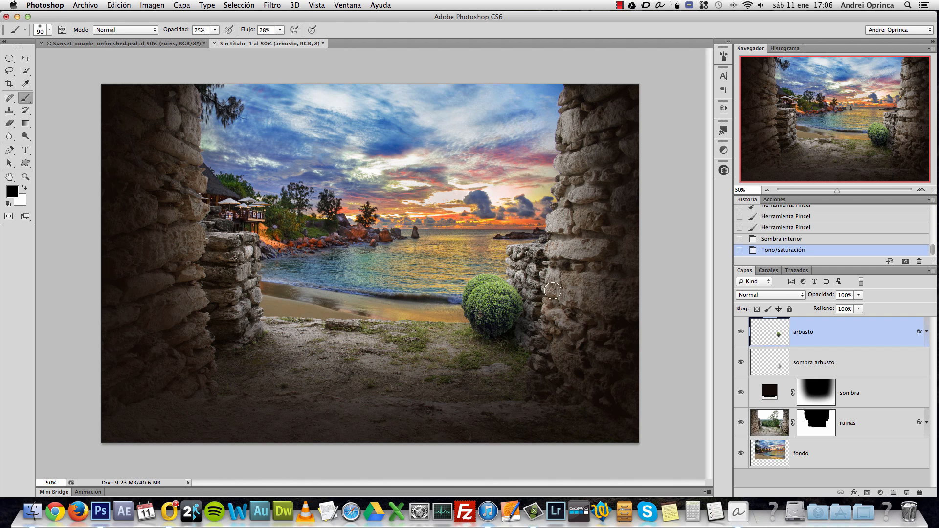
Step: Open the palm tree image 1791751.jpg from the Stock folder
key("super+o")
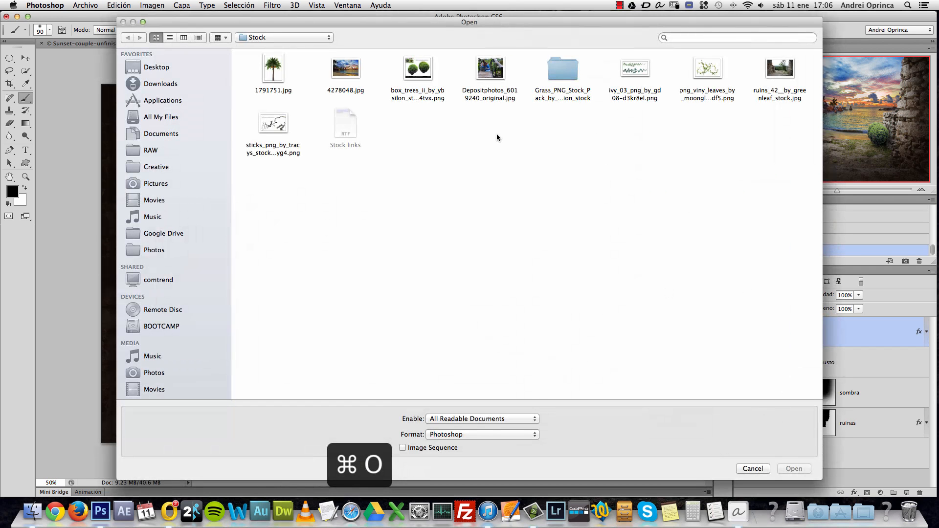
left_click(282, 74)
left_click(794, 469)
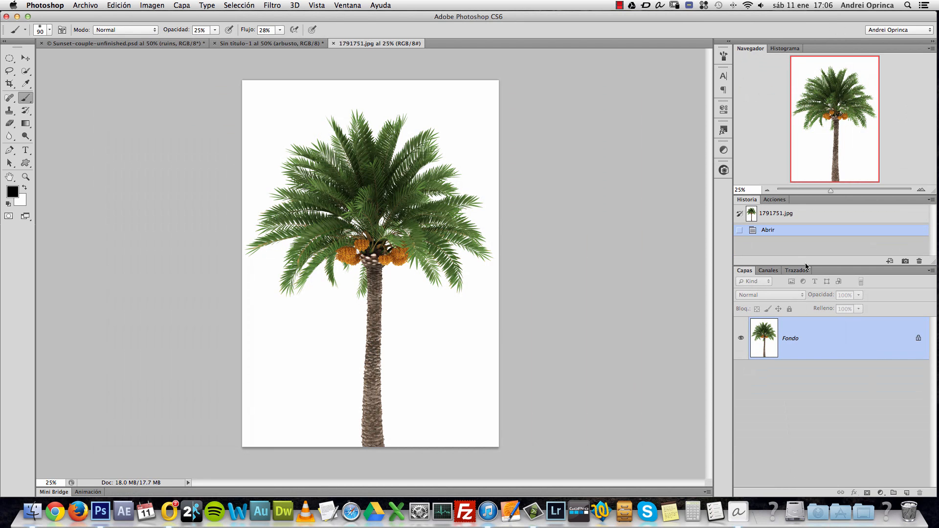
Step: Examine the palm's fronds, fruit and trunk at 100%, and check the image's paths for a work path
left_click(801, 270)
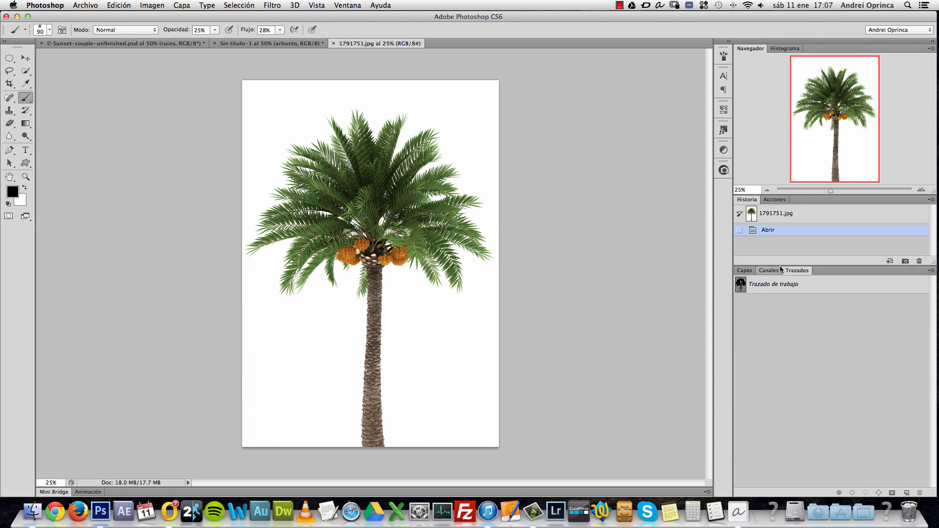
left_click(744, 270)
key("super+1")
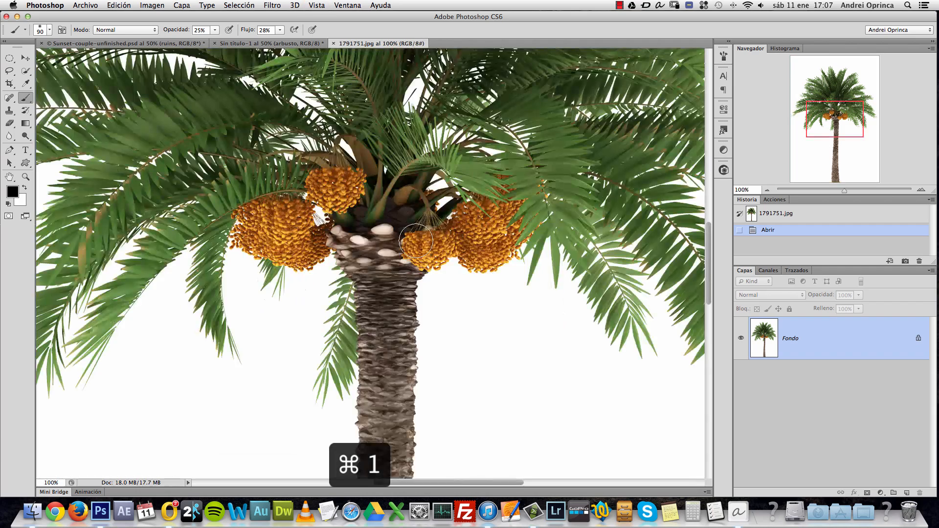
left_click_drag(507, 154, 484, 394)
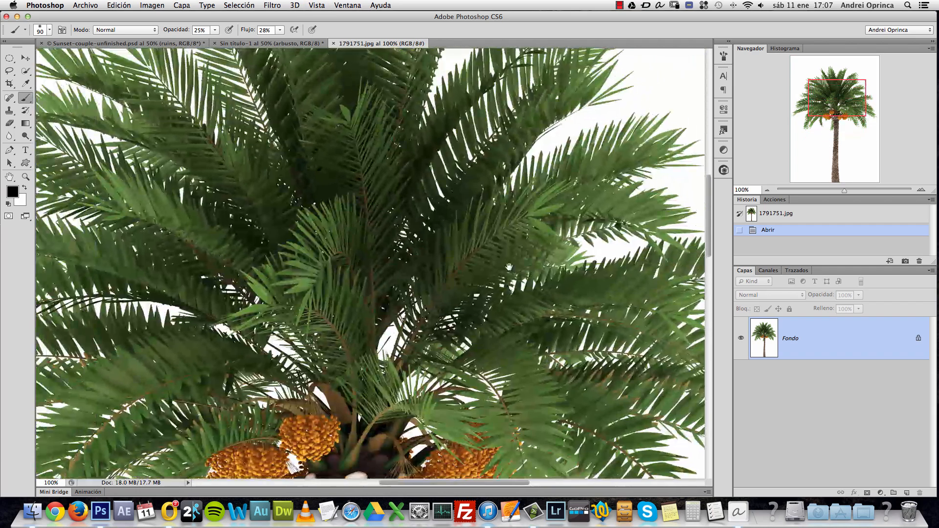
left_click_drag(503, 308, 531, 176)
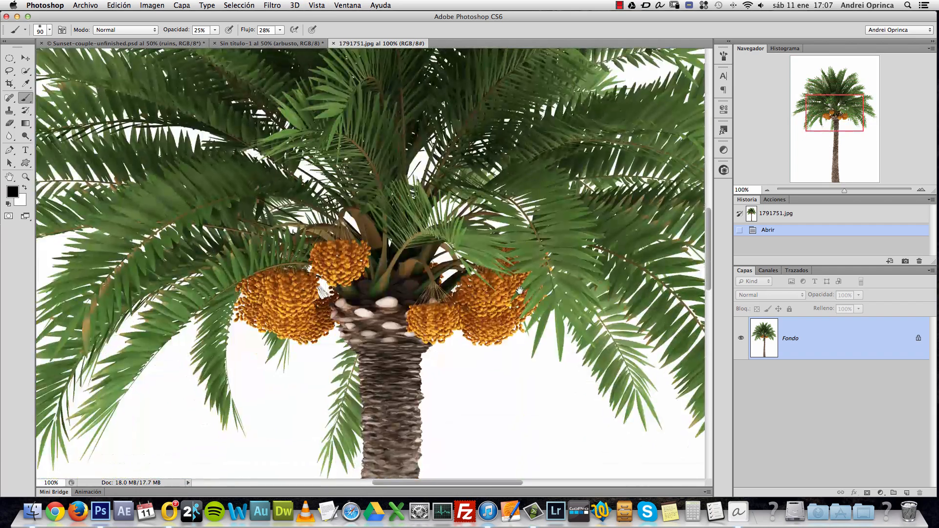
left_click_drag(518, 290, 479, 254)
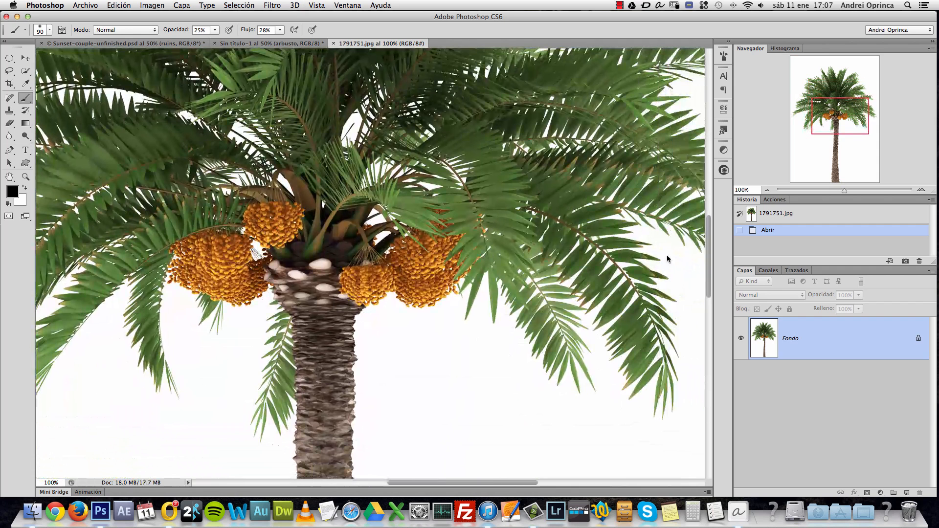
left_click(802, 270)
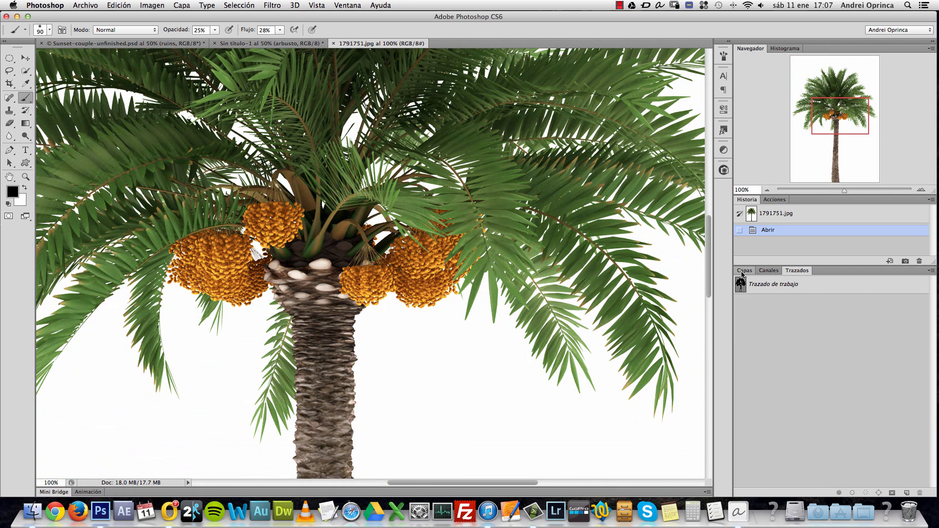
left_click(741, 272)
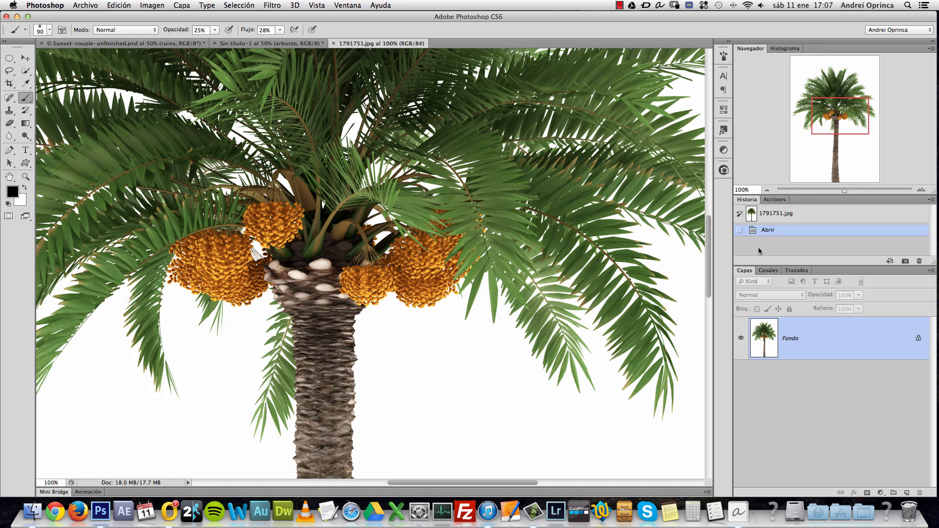
Step: Select the palm image's work path so its outline shows on the canvas
left_click(796, 271)
left_click(741, 289)
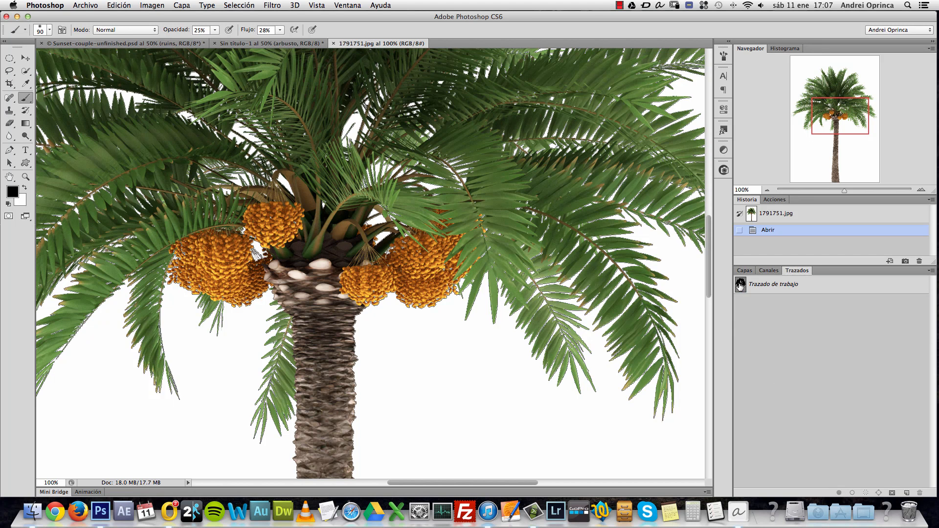
left_click(744, 270)
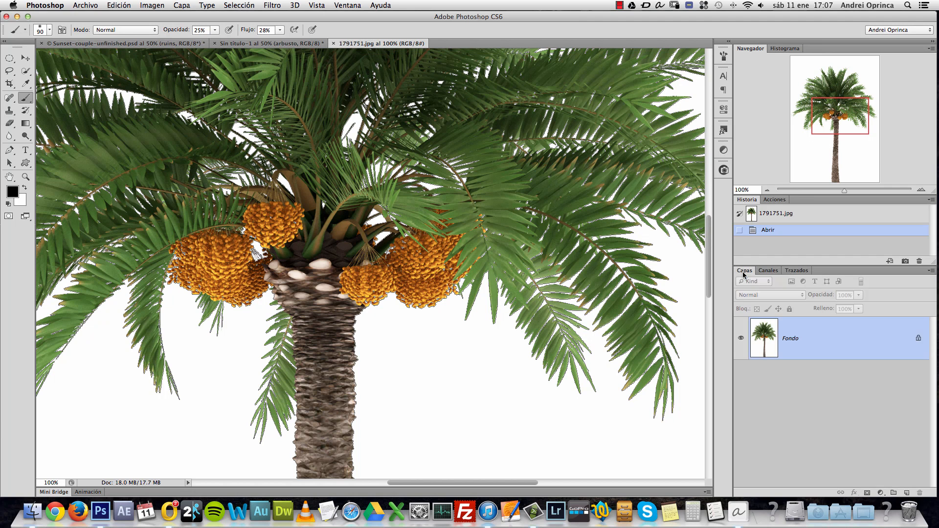
left_click(791, 271)
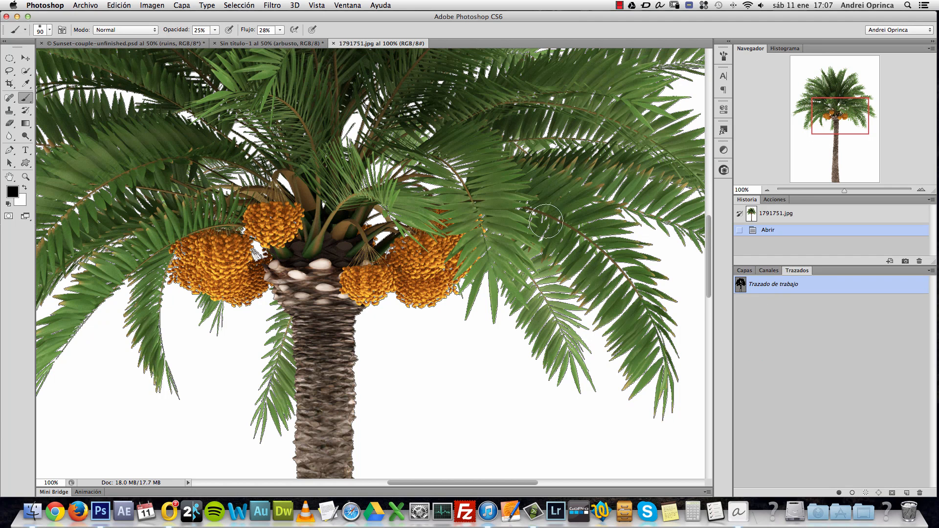
Step: Switch to the Magic Wand tool and load the palm's work path as a selection
key("super+minus")
key("super+minus")
left_click(25, 72)
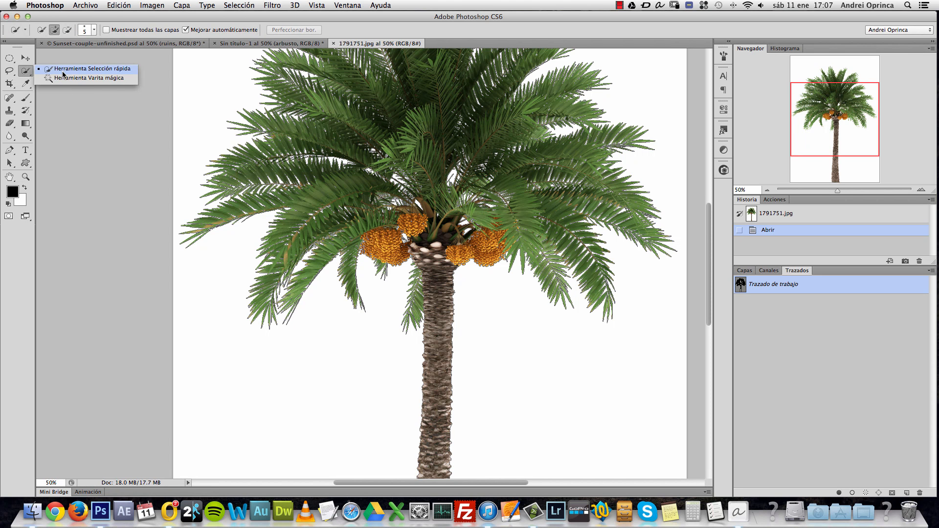
left_click(67, 78)
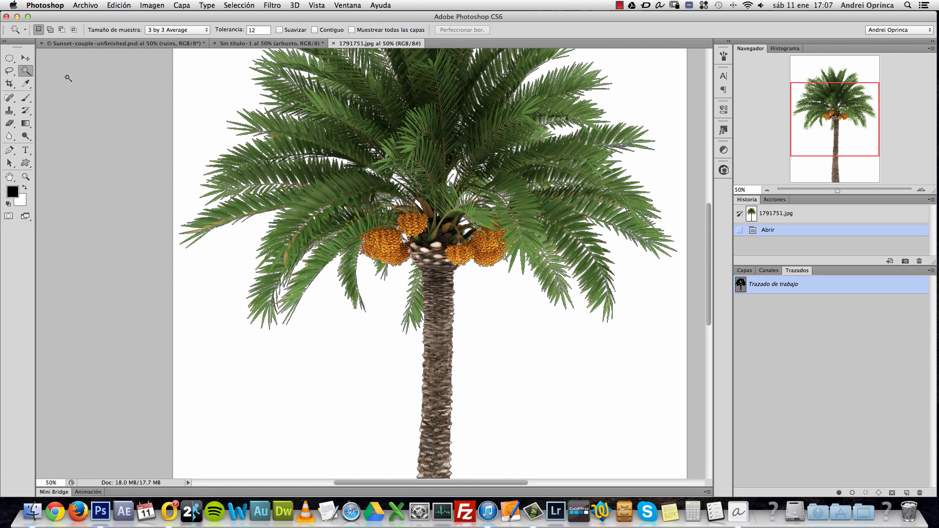
left_click(511, 255, "super")
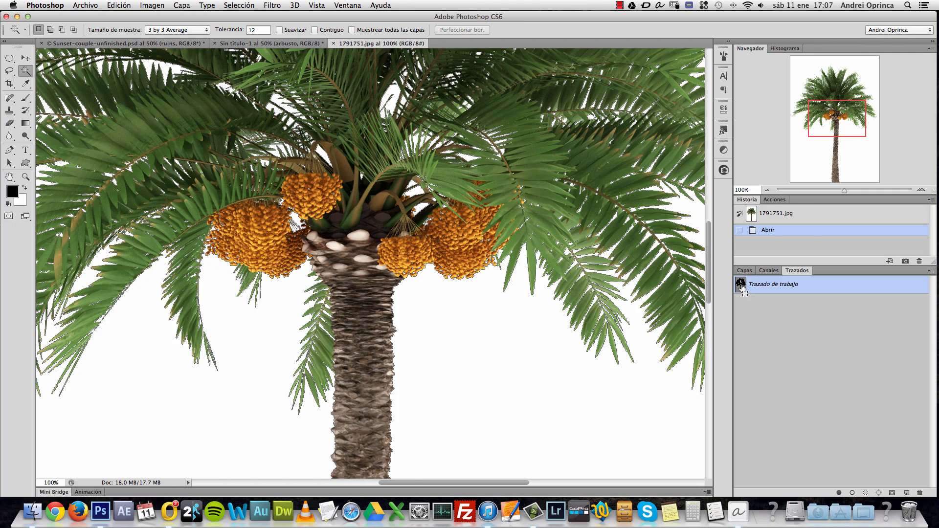
left_click(742, 285, "super")
left_click(589, 284, "alt")
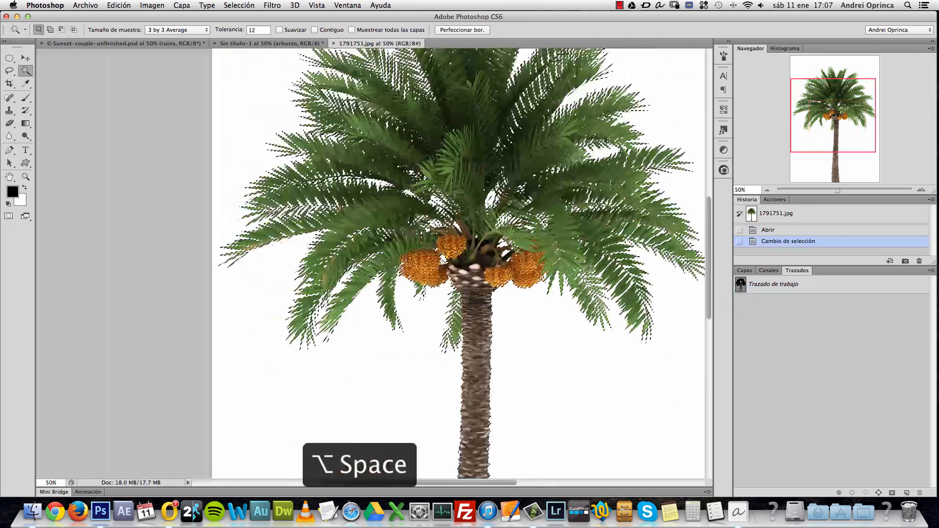
scroll(411, 264, "right", 5)
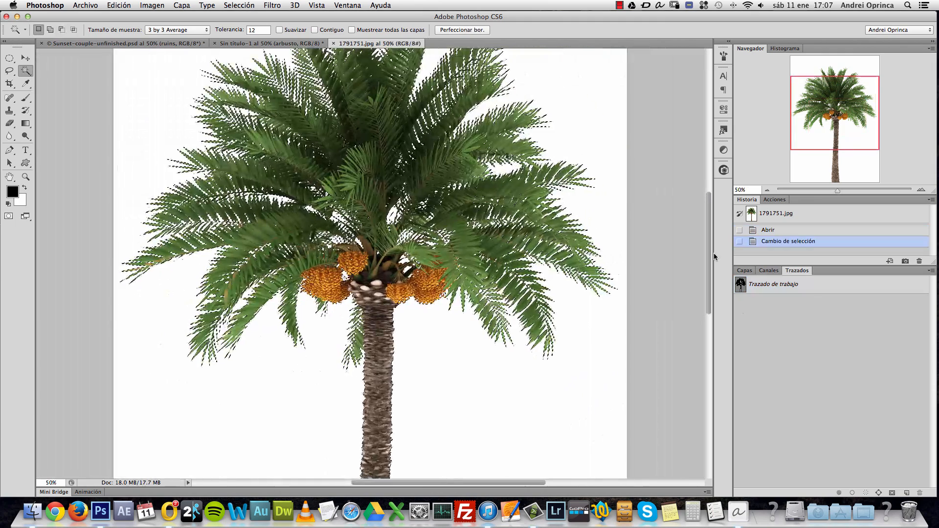
Step: Mask out the white background with a layer mask from the palm selection and apply the mask permanently
left_click(744, 270)
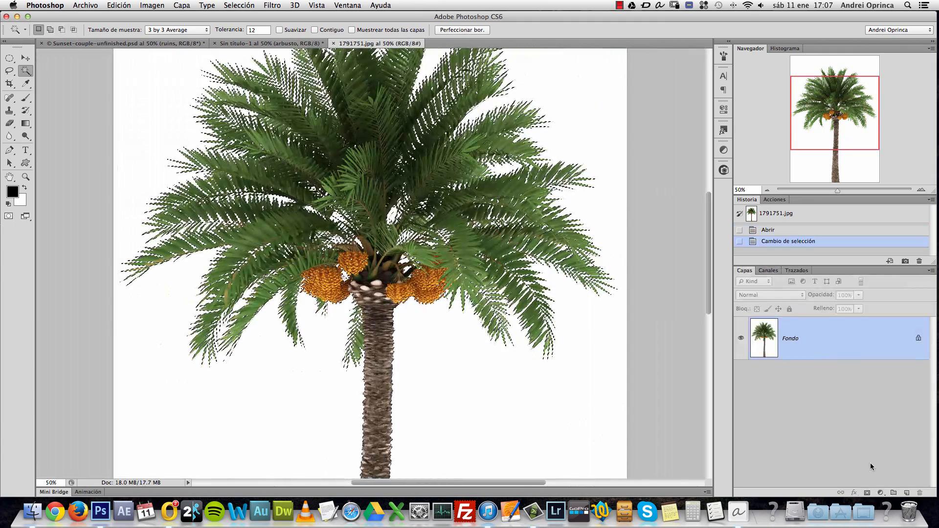
left_click(867, 492)
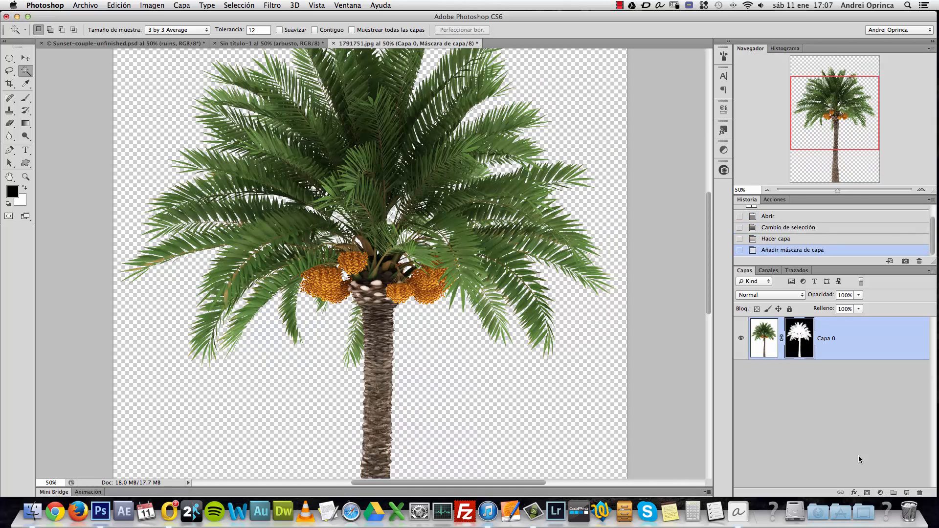
right_click(794, 333)
left_click(677, 358)
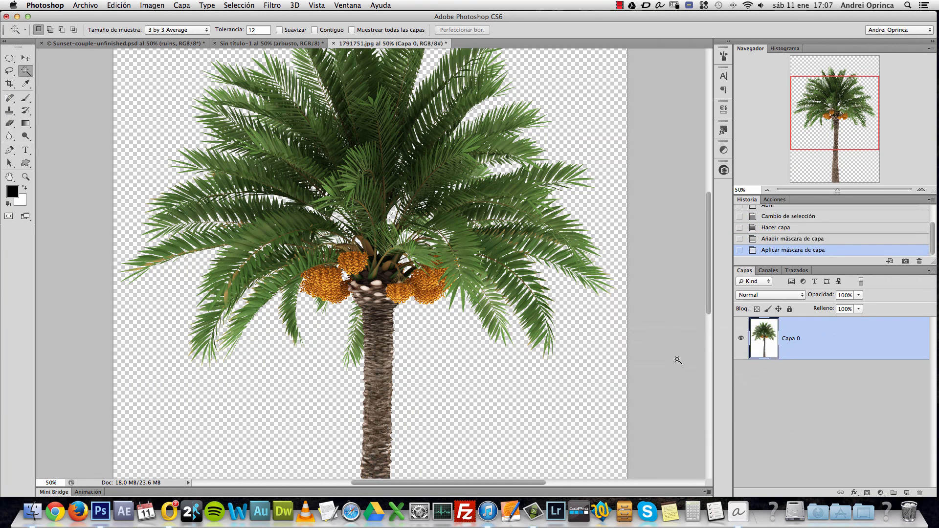
Step: Copy the entire cut-out palm and close 1791751.jpg without saving its changes
key("super+minus")
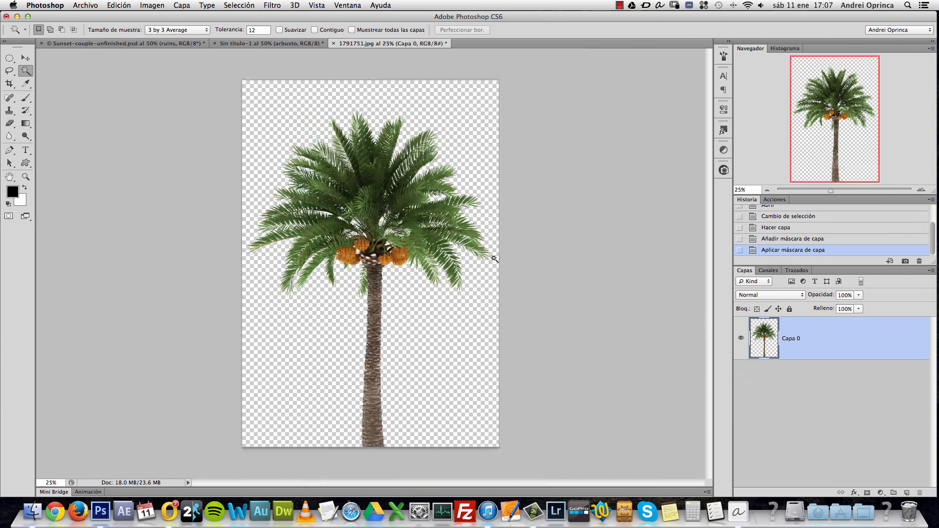
key("super+a")
key("super+c")
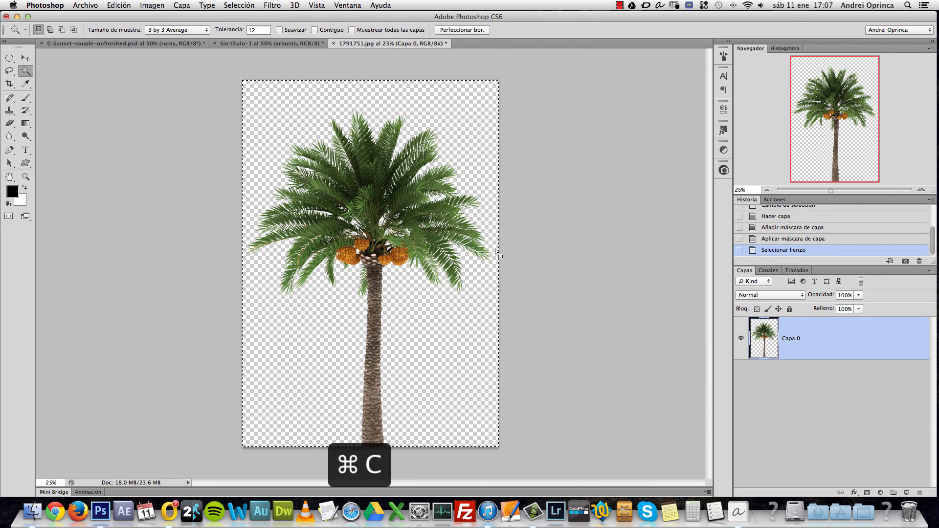
key("super+w")
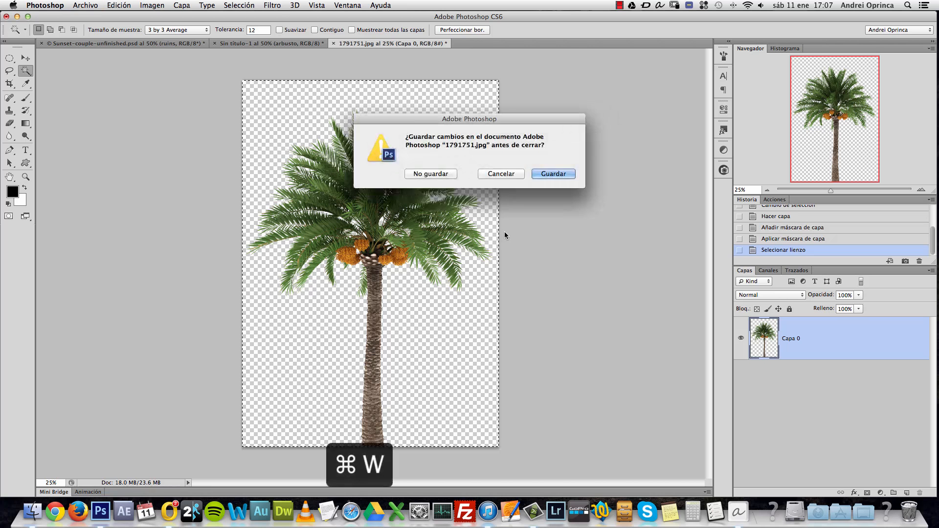
left_click(430, 175)
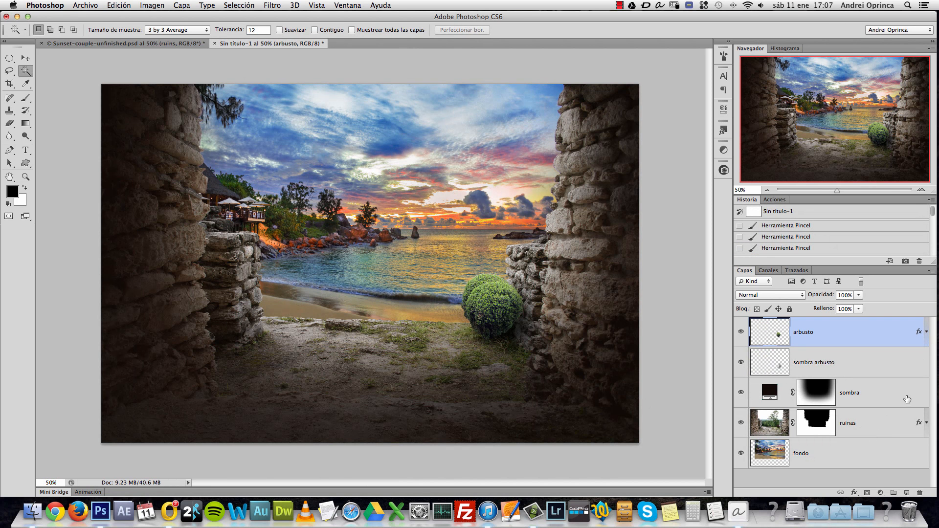
Step: Paste the palm directly above the fondo layer in the composite and move it up behind the left ruins wall
left_click(869, 451)
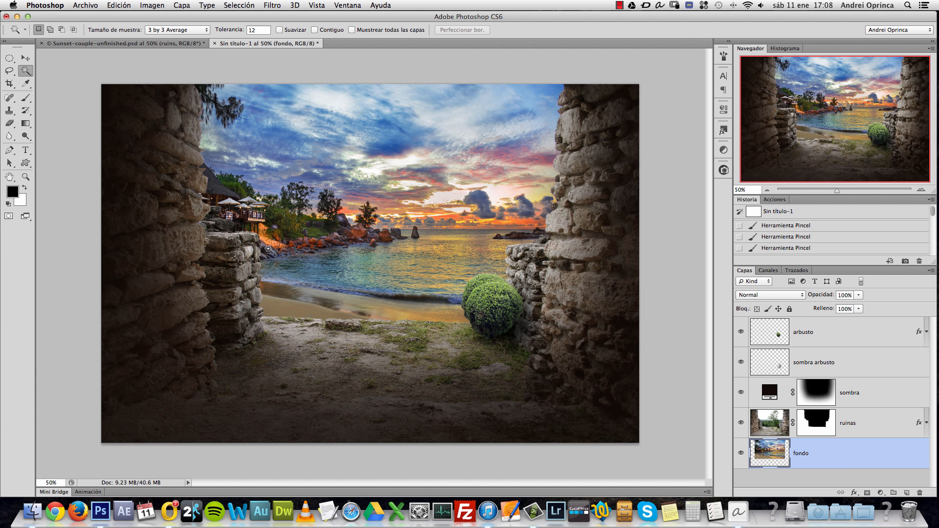
key("super+v")
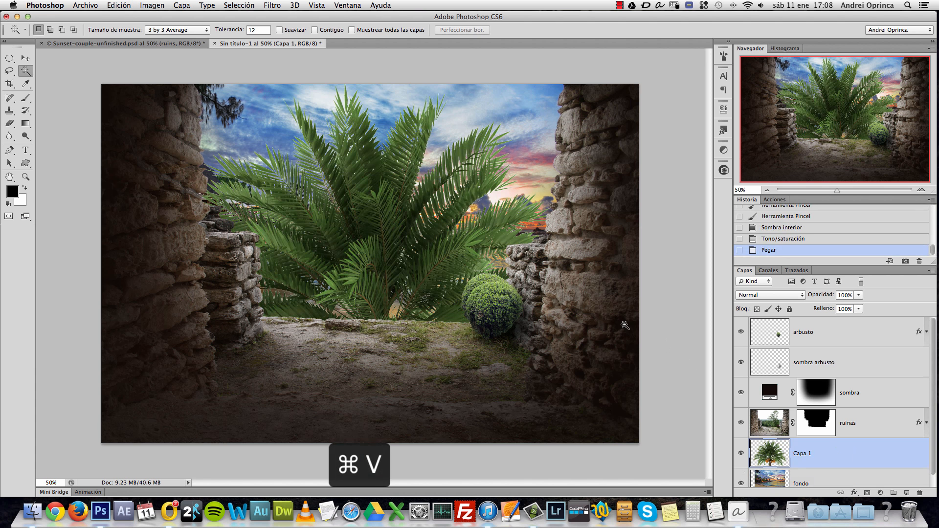
key("v")
left_click_drag(467, 239, 308, 116)
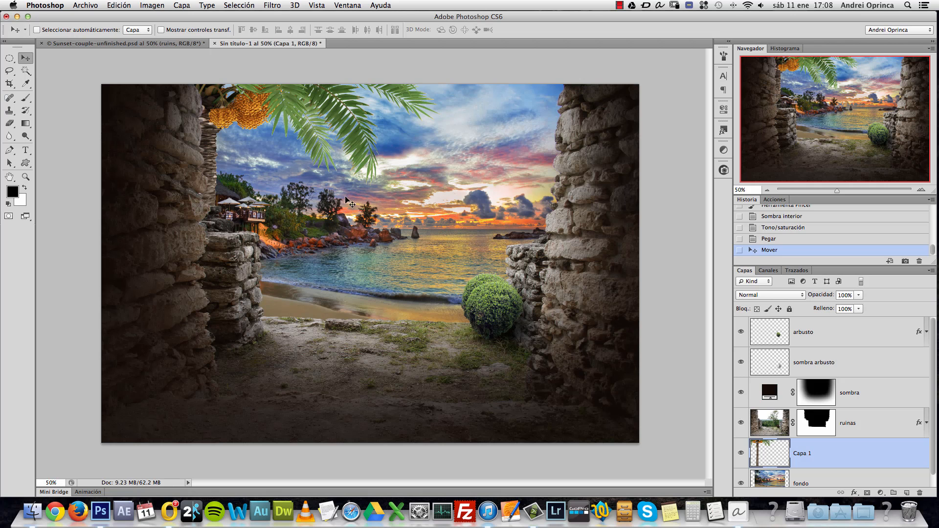
Step: Scale the palm proportionally to 60% with Free Transform and reposition it partly behind the left ruins wall
key("super+t")
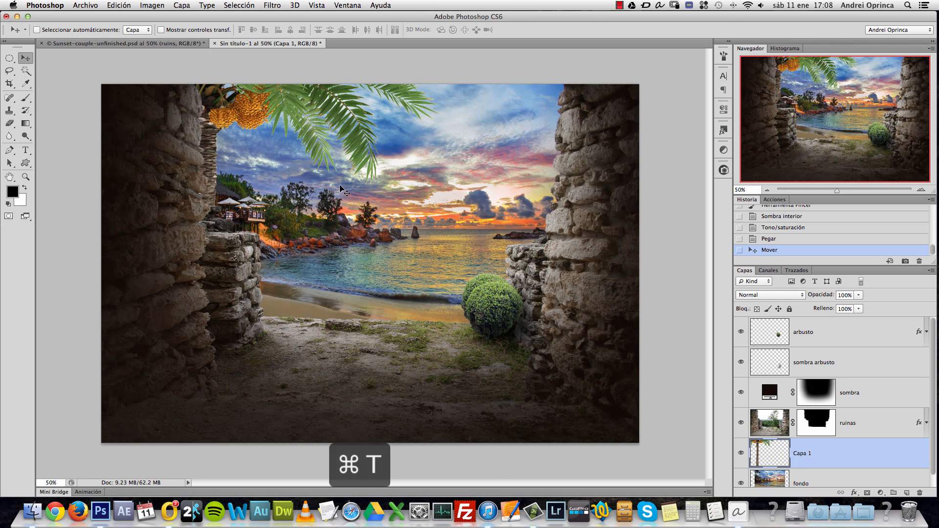
left_click_drag(346, 180, 407, 249)
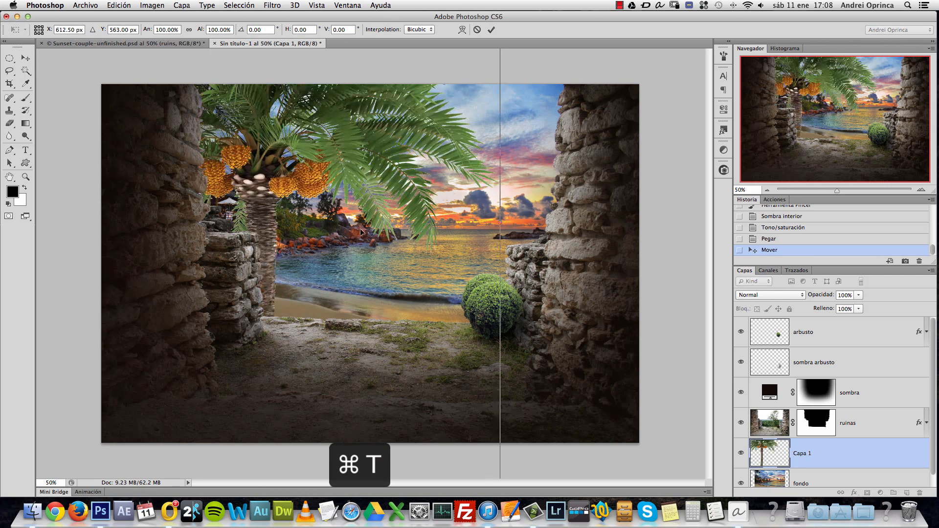
left_click(189, 30)
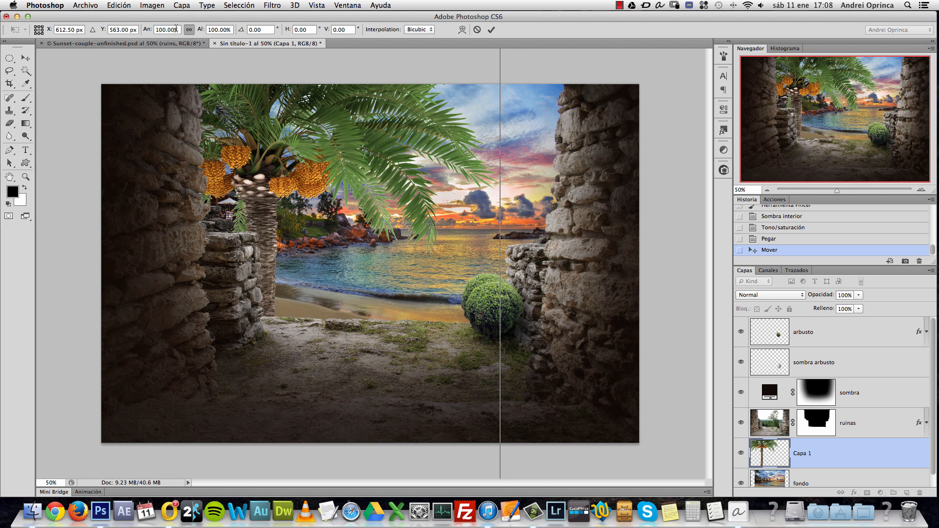
left_click(176, 29)
type("60")
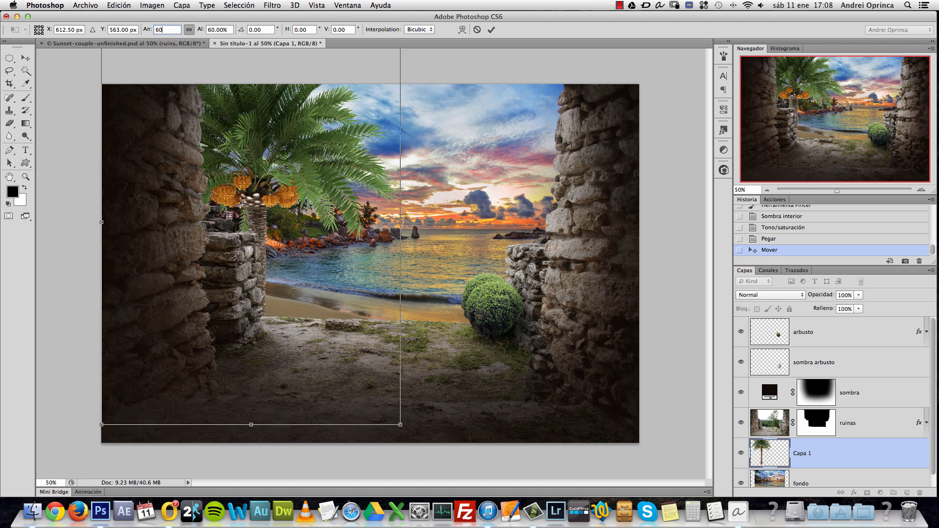
left_click_drag(333, 276, 292, 216)
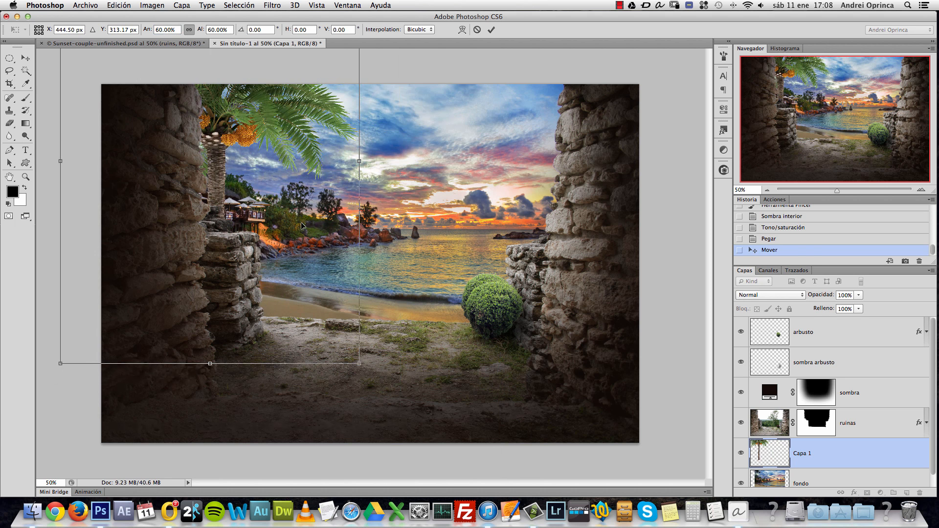
key("Return")
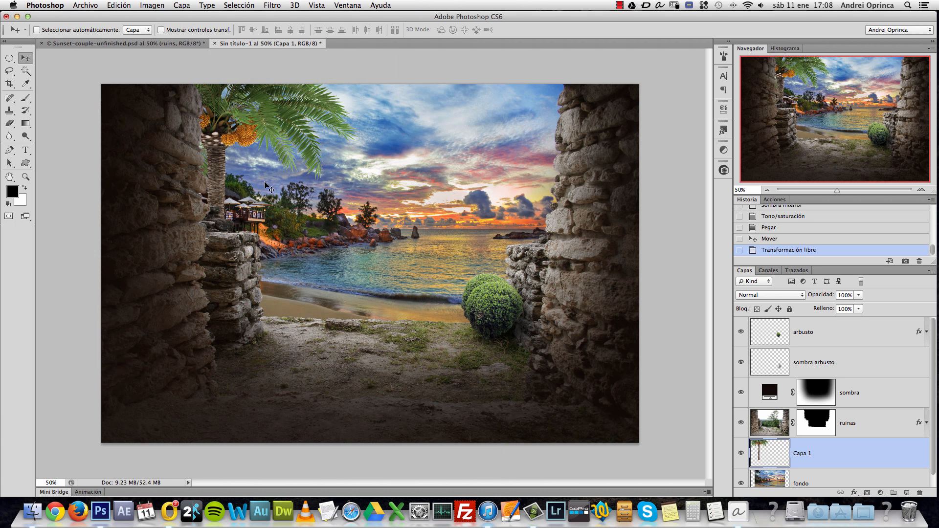
left_click_drag(223, 175, 186, 163)
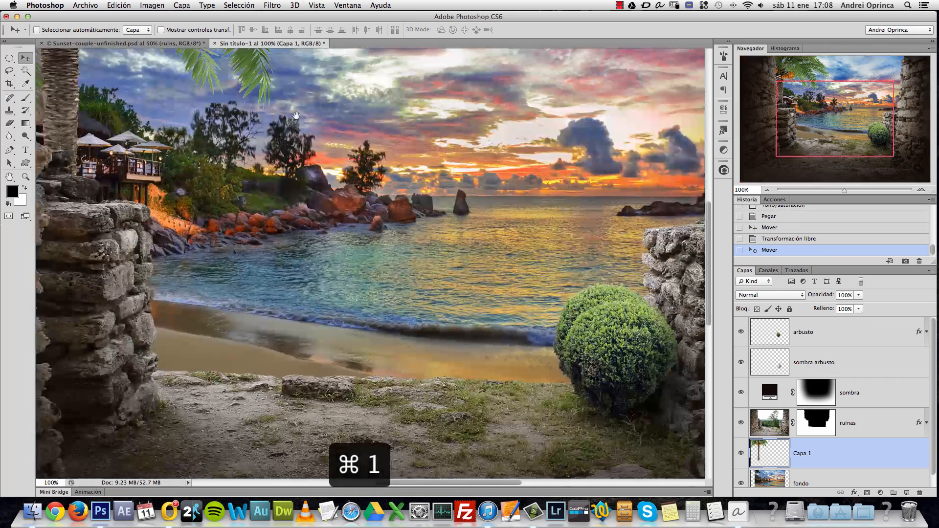
Step: Inspect the edges of the palm's fronds up close and rename its layer palmera 1
key("super+space")
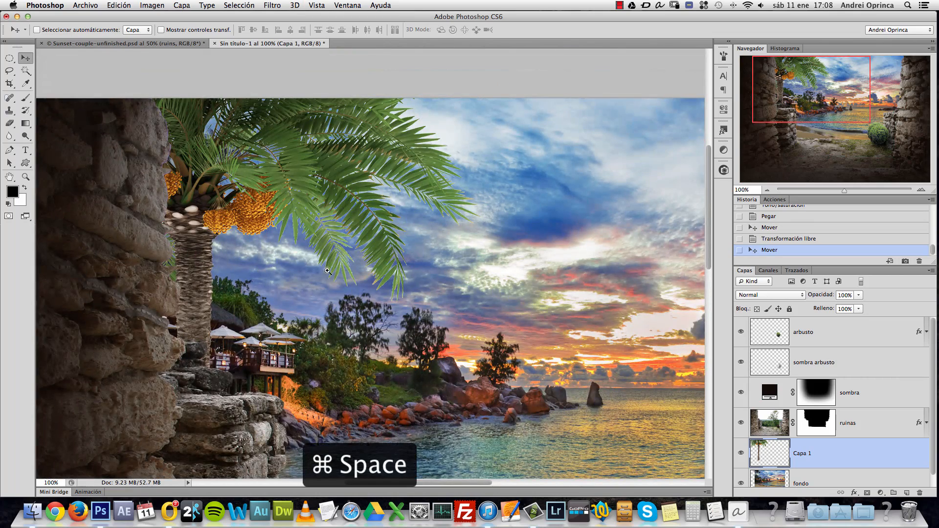
left_click_drag(334, 281, 336, 258)
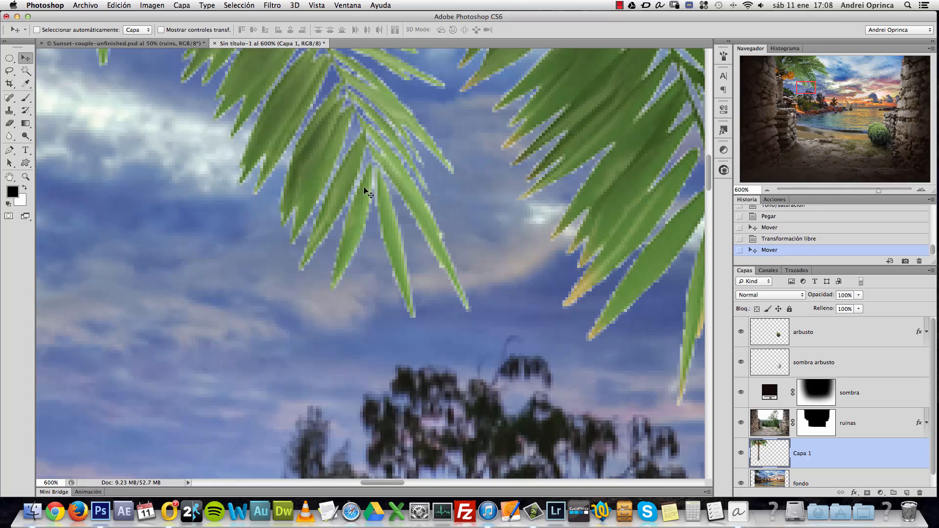
key("super+1")
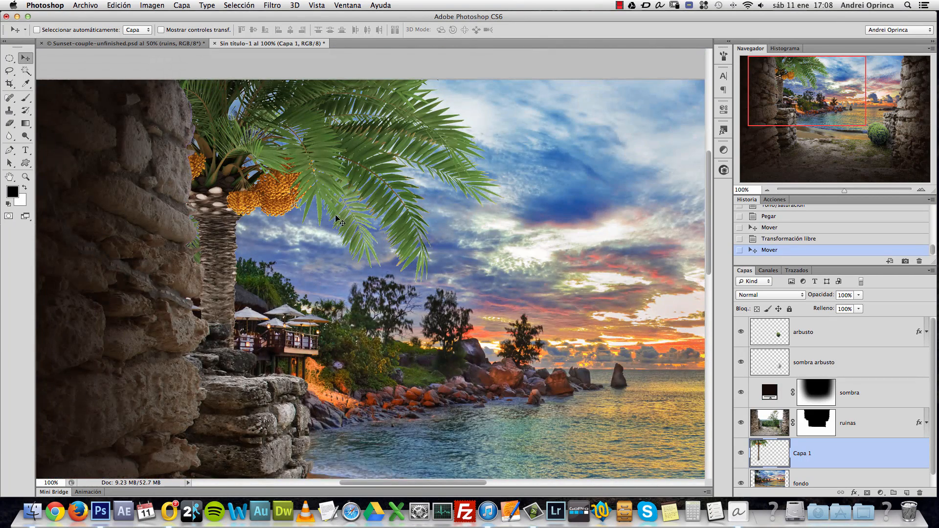
key("super+space")
left_click(347, 221)
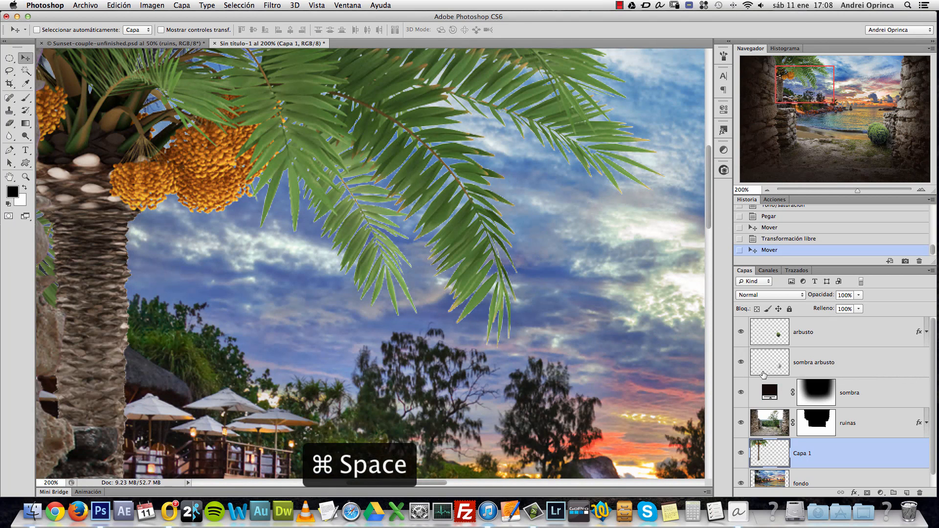
double_click(799, 455)
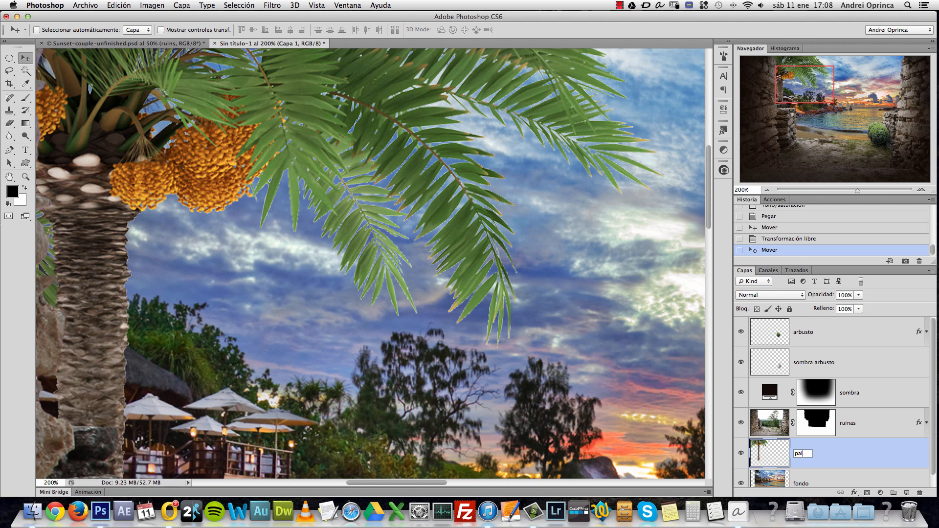
type("palmera 1")
key("Return")
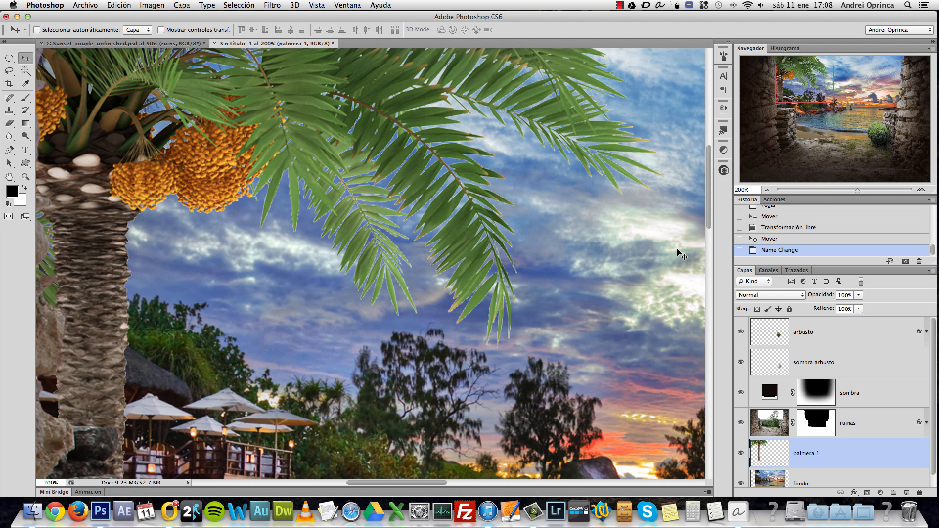
Step: Add an inner shadow to the palmera 1 layer with a distance of 0 px and a size of 3 px
double_click(870, 454)
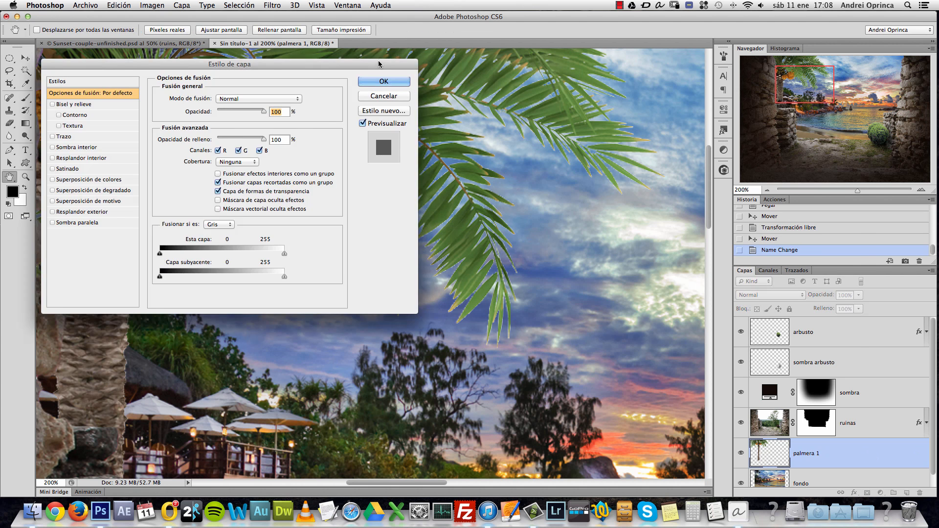
left_click_drag(296, 56, 737, 87)
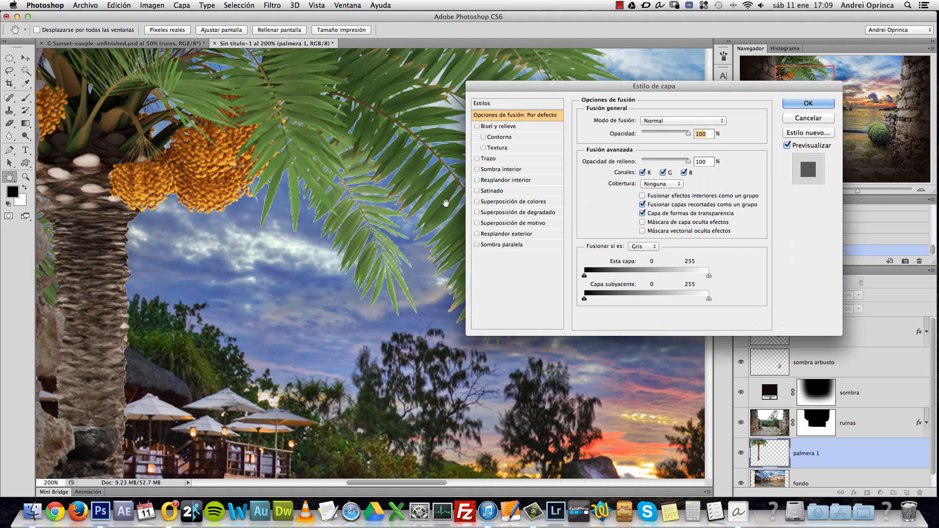
left_click(499, 171)
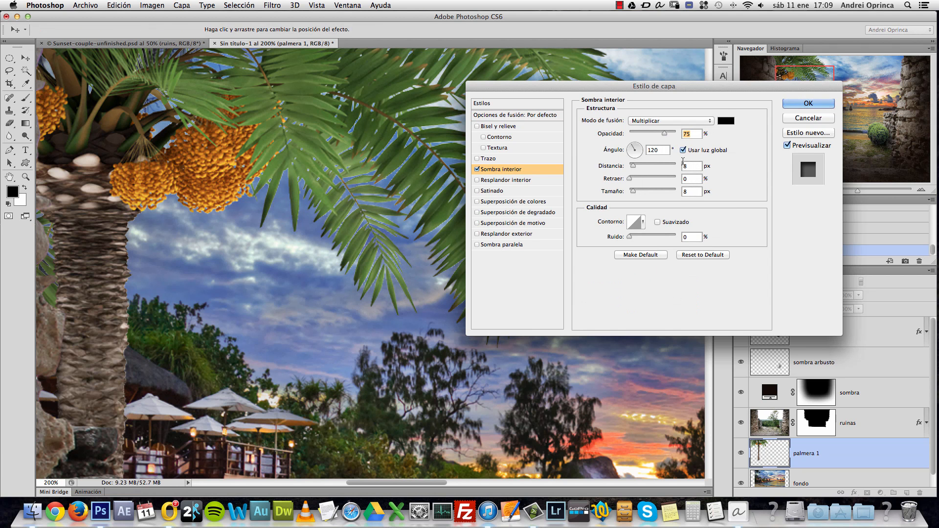
double_click(695, 166)
type("0")
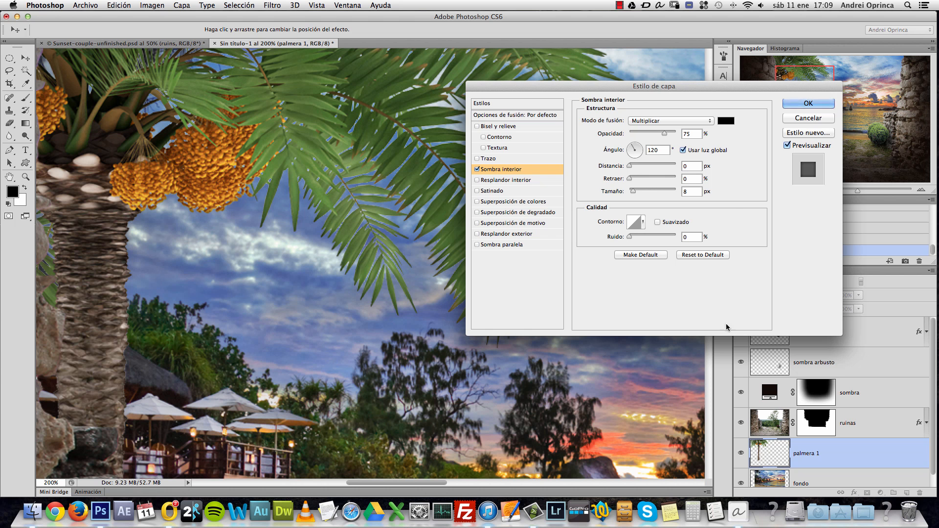
key("Tab")
key("Tab")
type("5")
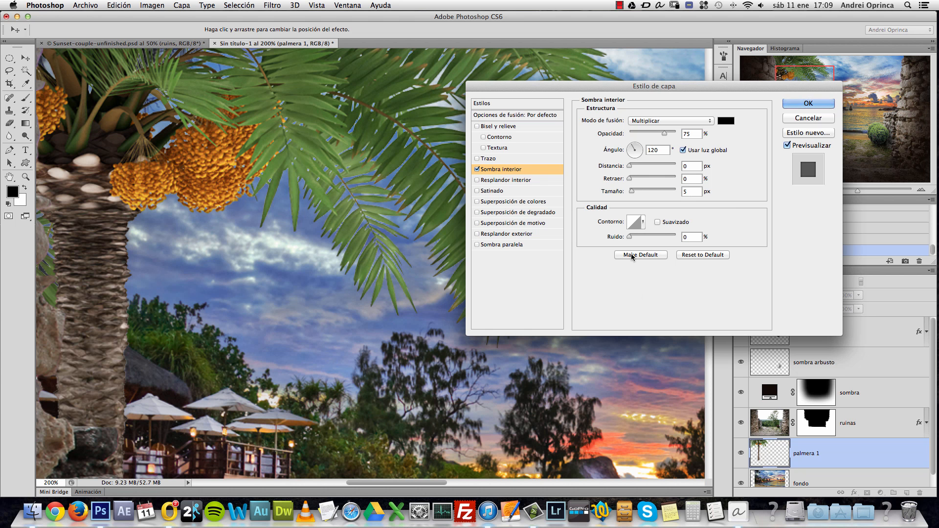
key("BackSpace")
type("3")
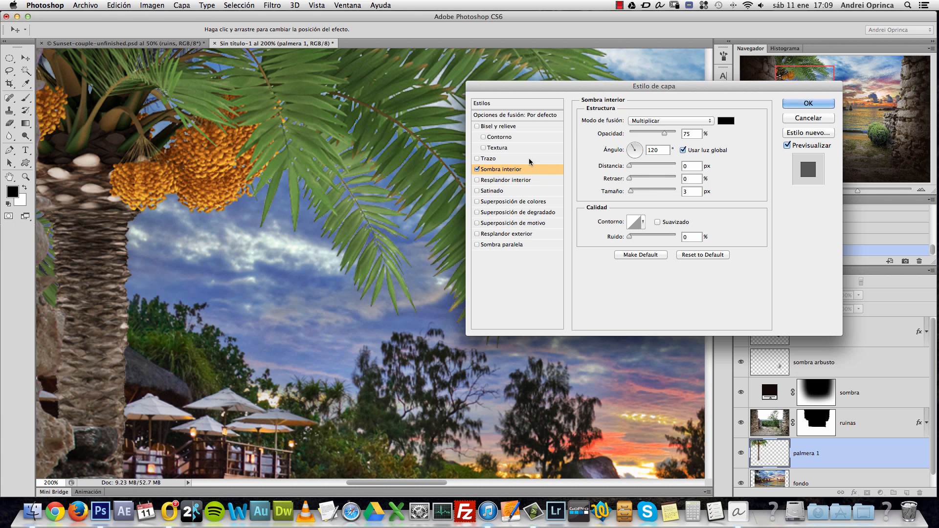
Step: Compare the palm's frond edges with and without the inner shadow, leaving the effect enabled
left_click(478, 170)
left_click(477, 170)
left_click(477, 170)
left_click(478, 169)
left_click(477, 169)
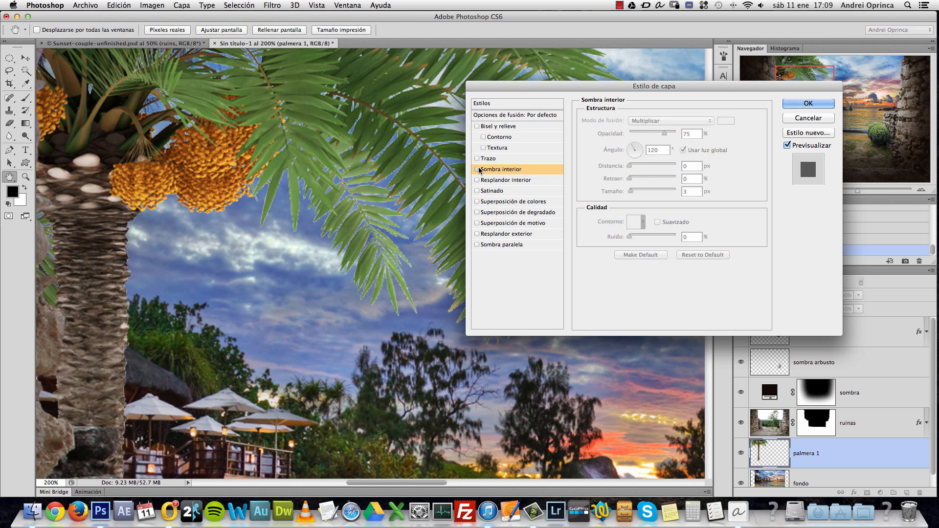
left_click(477, 170)
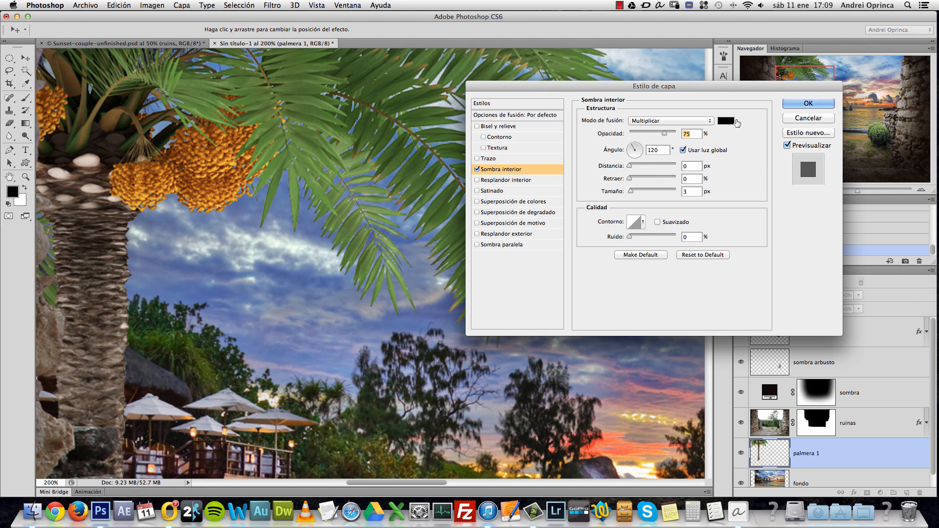
Step: Sample a dark green (#32521a) from the palm's fronds as the inner shadow color and apply the layer style
left_click(726, 121)
left_click(412, 166)
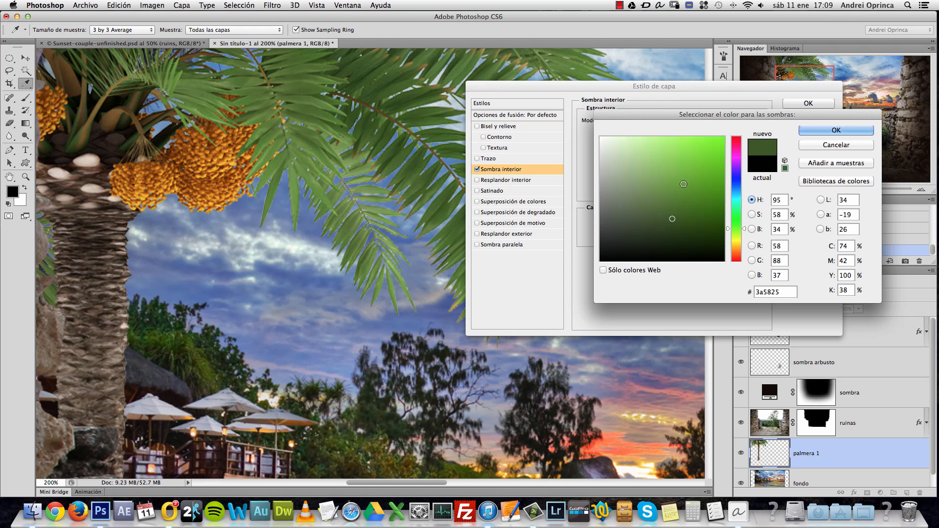
key("Return")
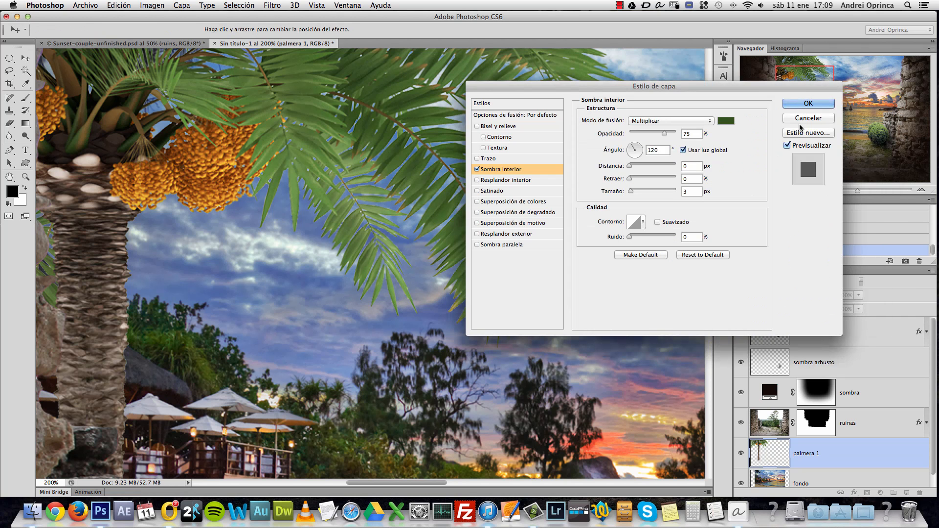
left_click(805, 104)
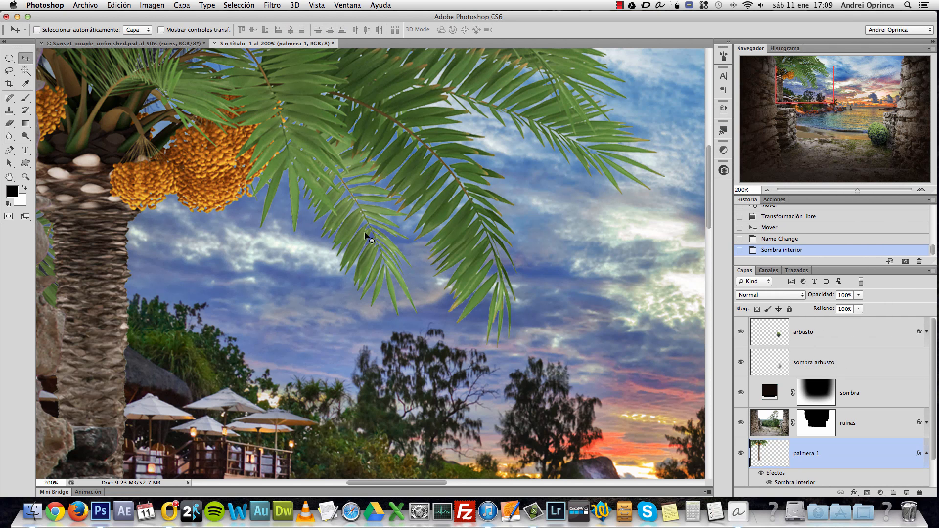
Step: Check the palm's trunk edge up close and try dark gray #353535 as the color of its inner shadow
left_click_drag(311, 281, 340, 255)
left_click_drag(209, 186, 248, 183)
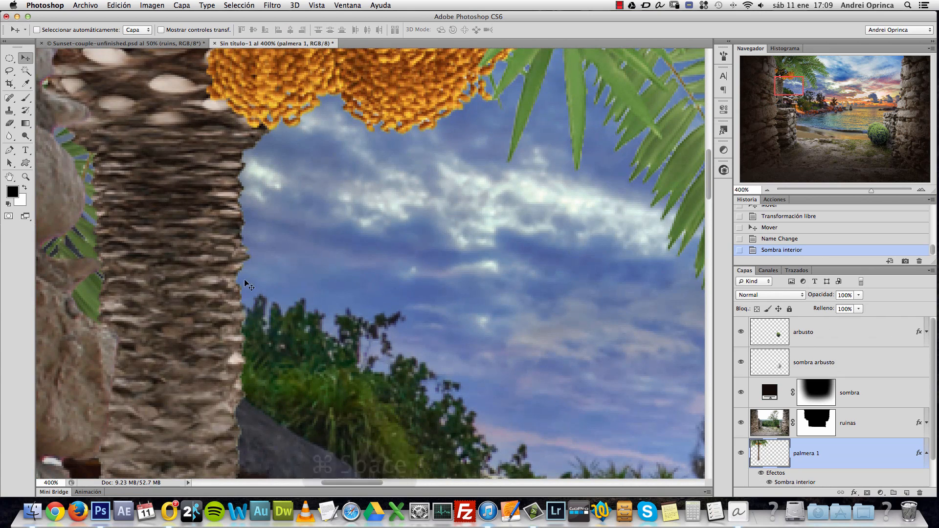
left_click(268, 343, "alt")
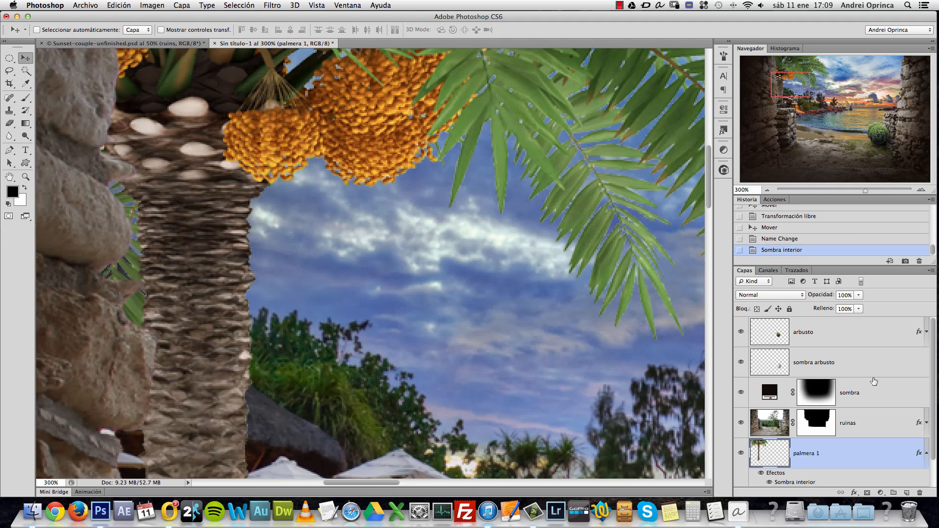
double_click(877, 459)
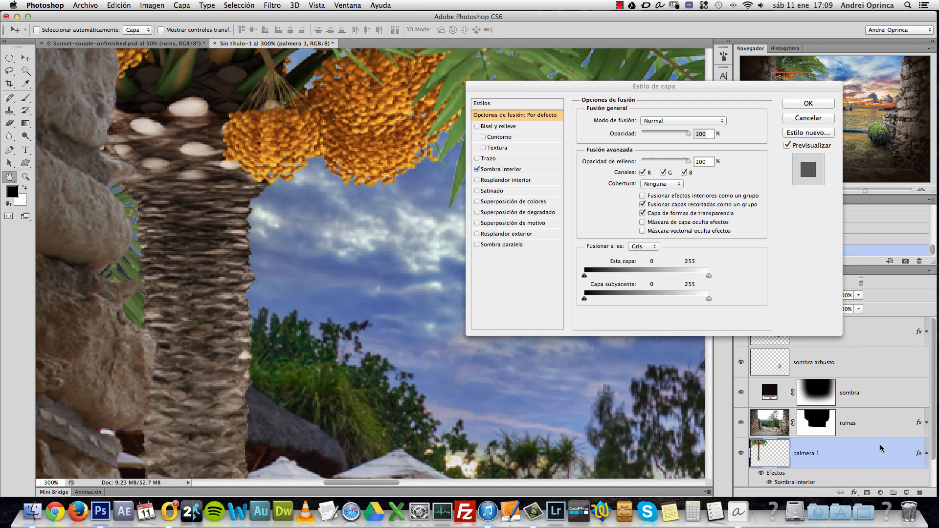
left_click(503, 169)
left_click(728, 123)
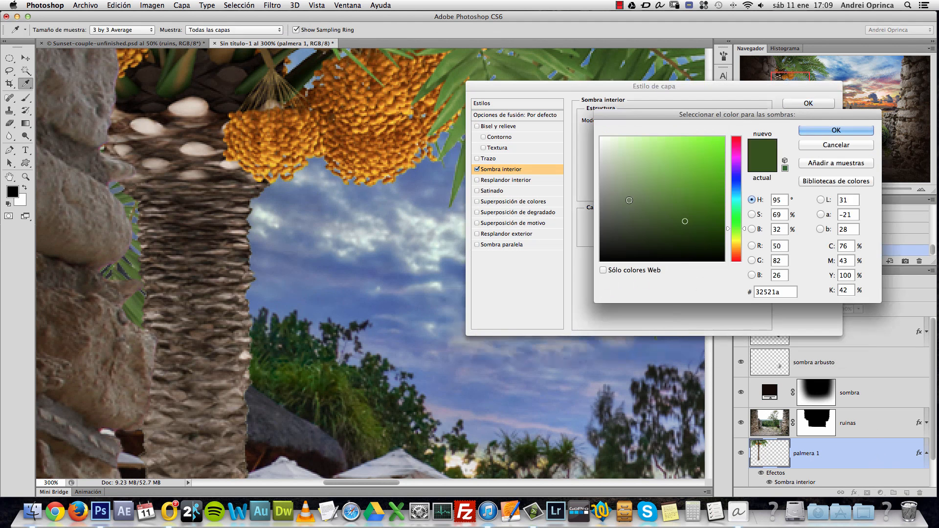
left_click_drag(635, 208, 580, 235)
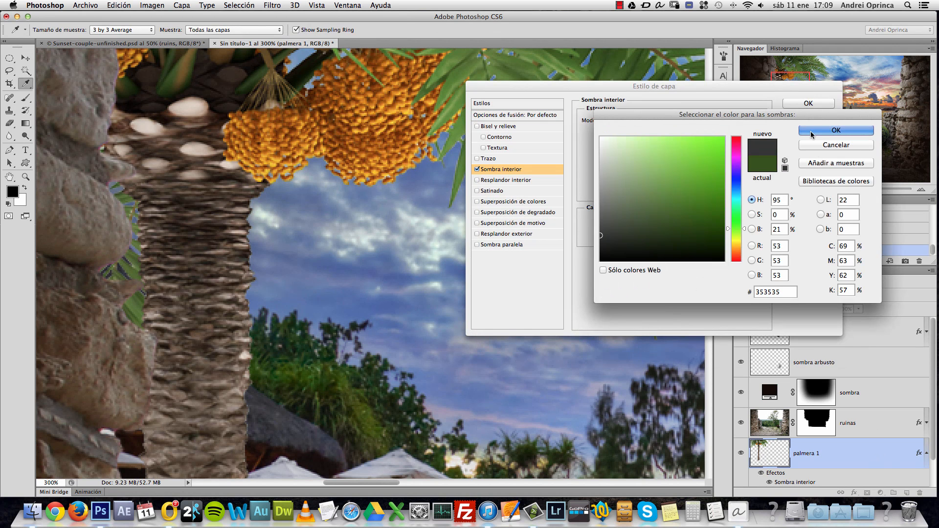
left_click(835, 130)
scroll(391, 252, "right", 5)
scroll(391, 251, "up", 2)
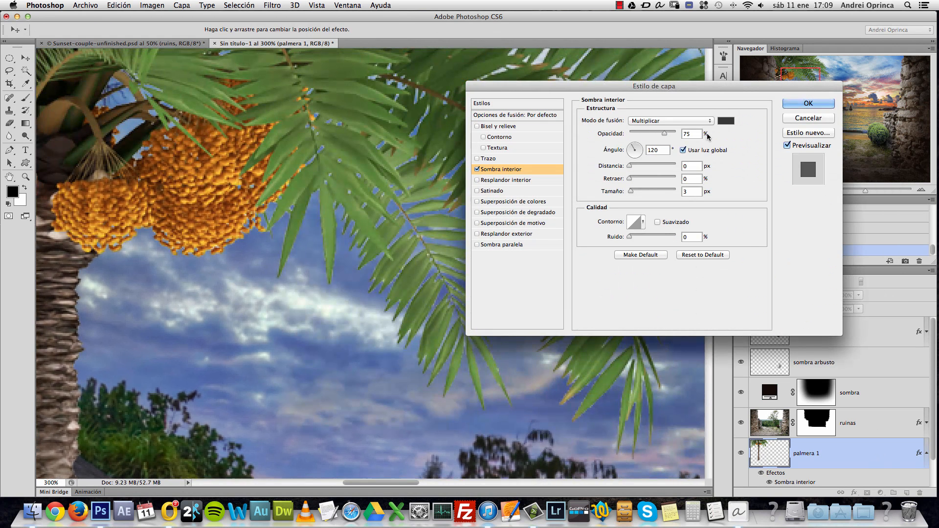
Step: Set the palm's inner shadow color to black (#000000) and its size to 5 px, and apply the layer style
left_click(724, 121)
left_click_drag(614, 213, 545, 307)
left_click(836, 130)
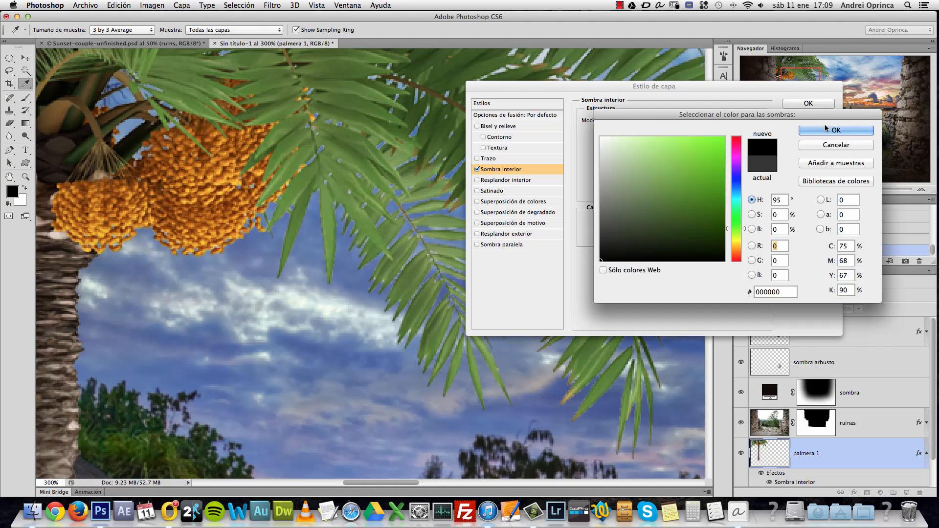
double_click(689, 191)
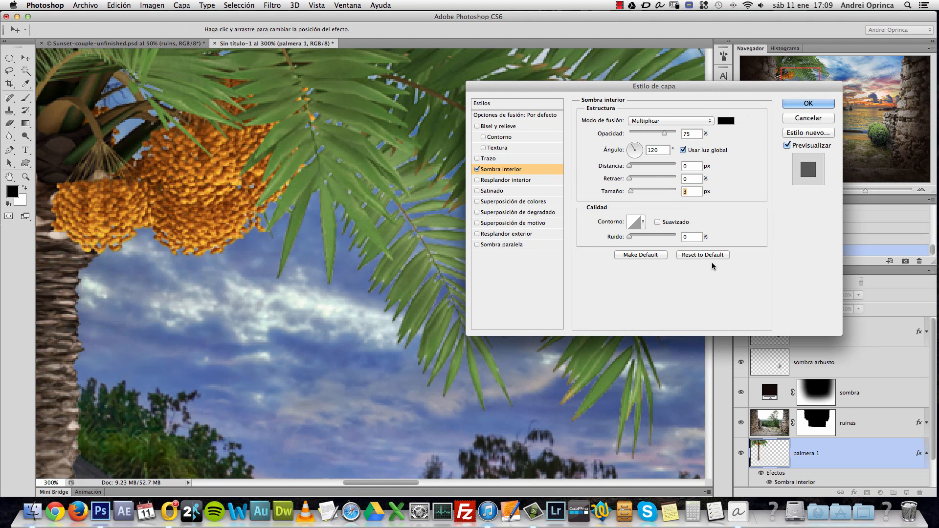
type("5")
left_click(808, 103)
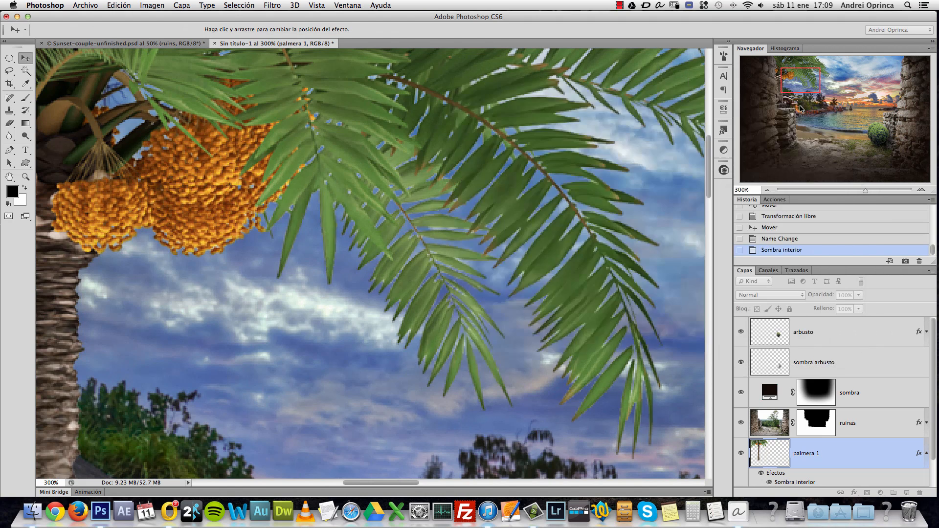
Step: Compare the palm at 100% zoom with the palmera 1 layer effects switched on and off
key("super+1")
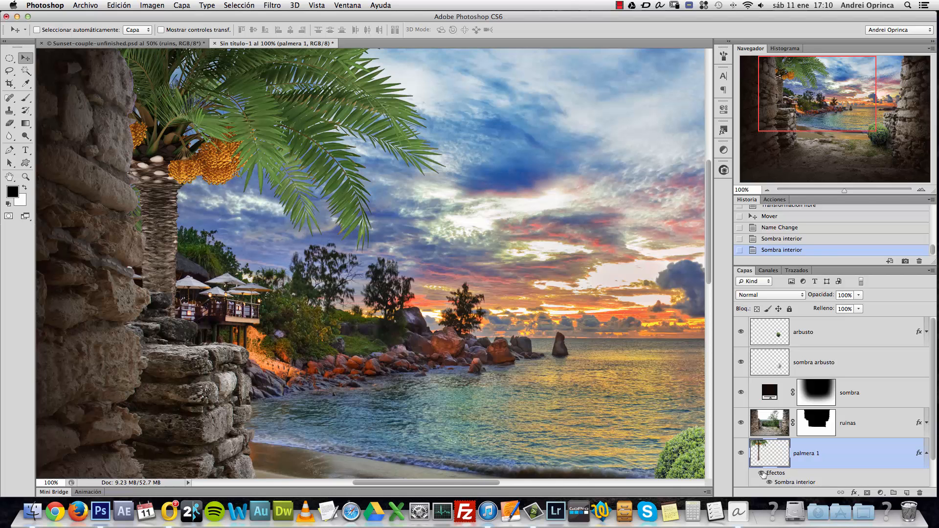
left_click(760, 472)
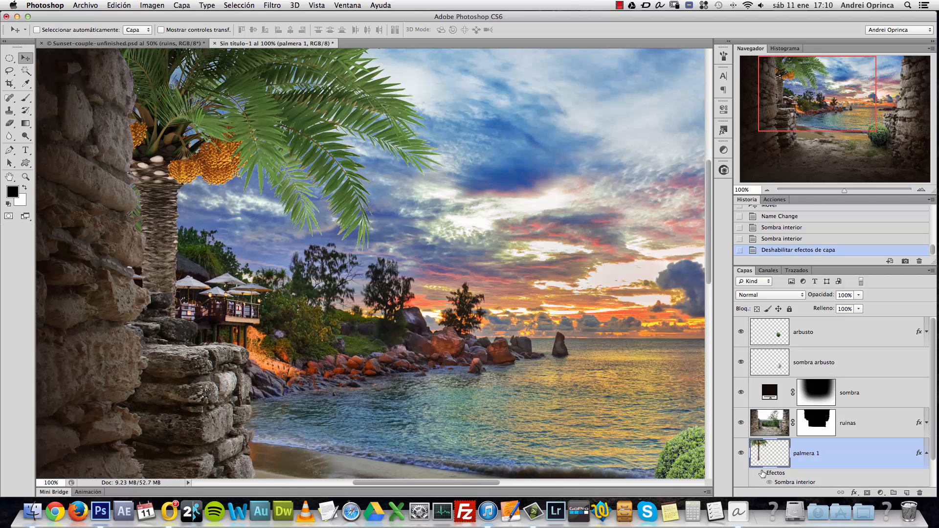
left_click(761, 472)
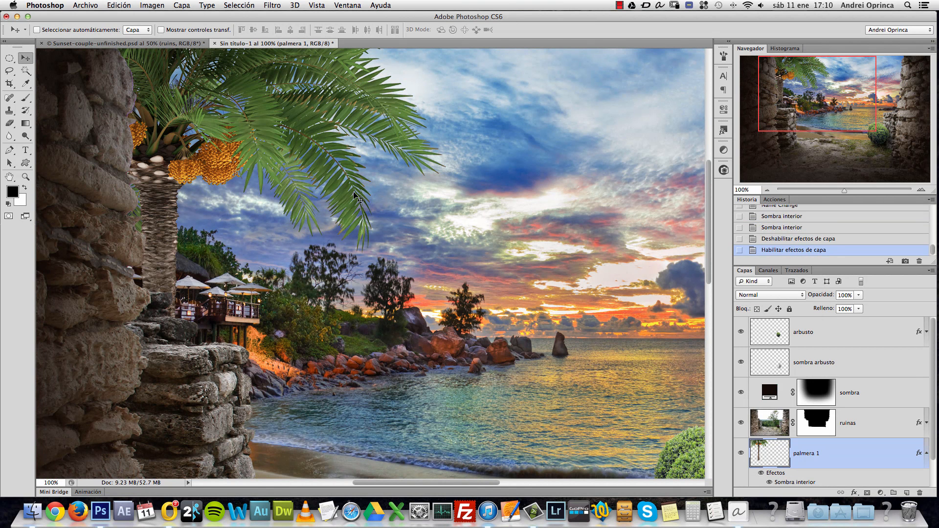
left_click(761, 472)
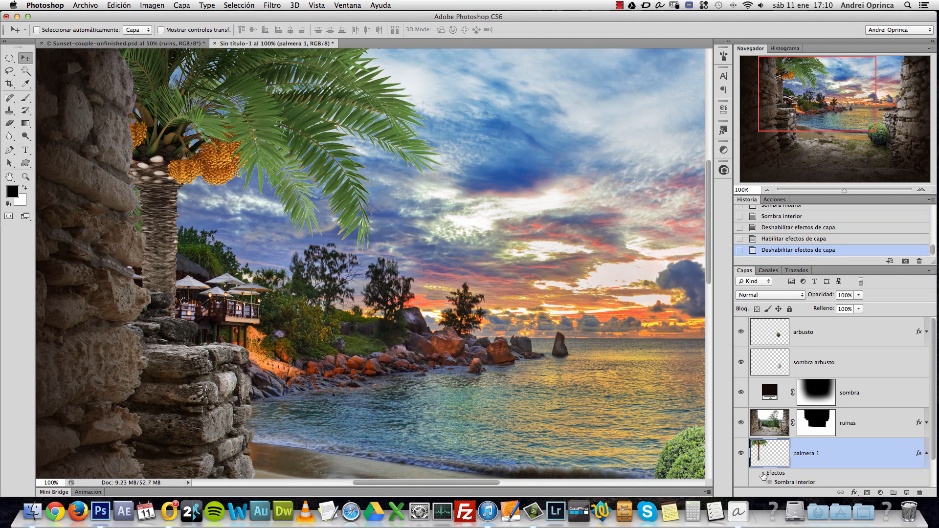
left_click(762, 473)
left_click(761, 473)
left_click(762, 473)
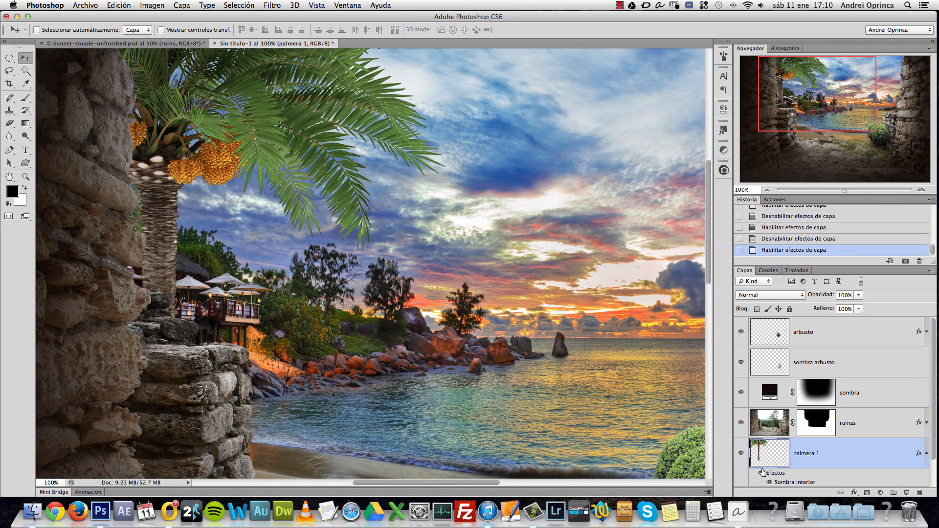
left_click(761, 473)
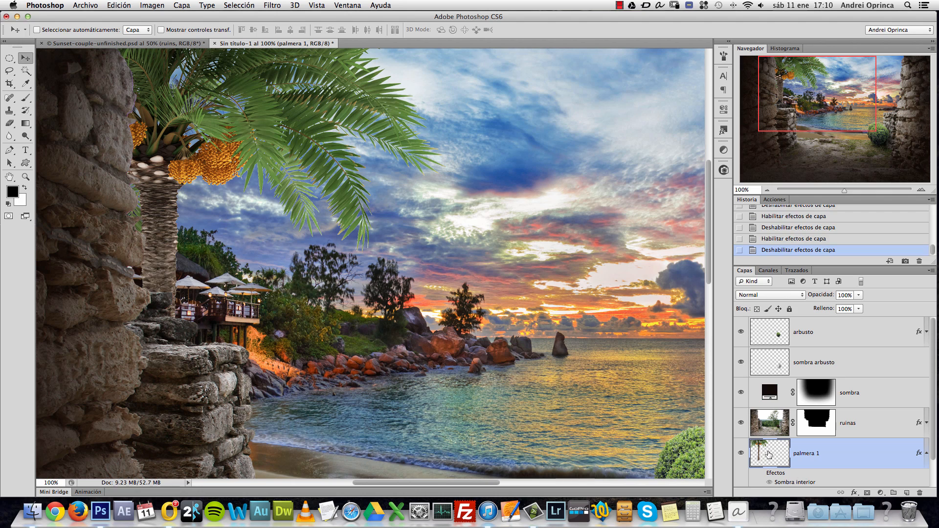
Step: Try refining the edge of the palmera 1 selection with feather 0.7 px, contrast 37% and contract -10%
left_click(772, 460, "ctrl")
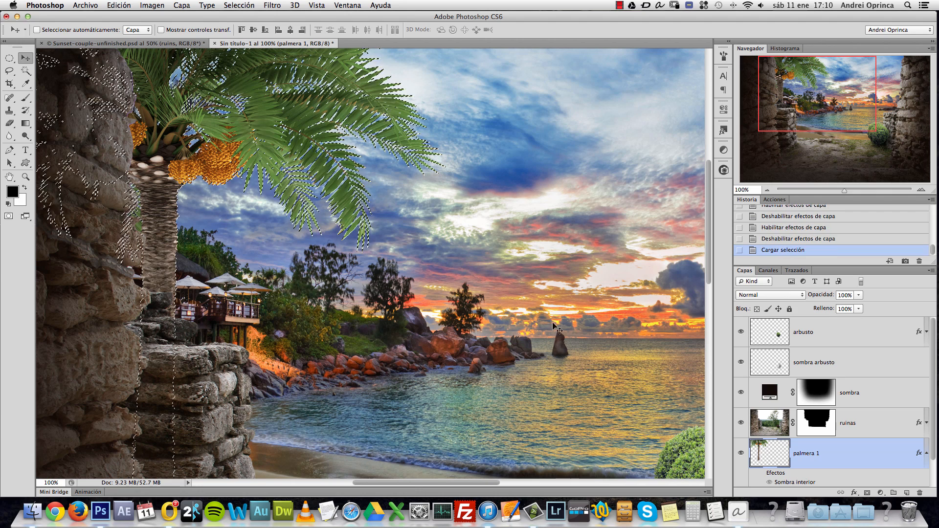
left_click(325, 130, "super")
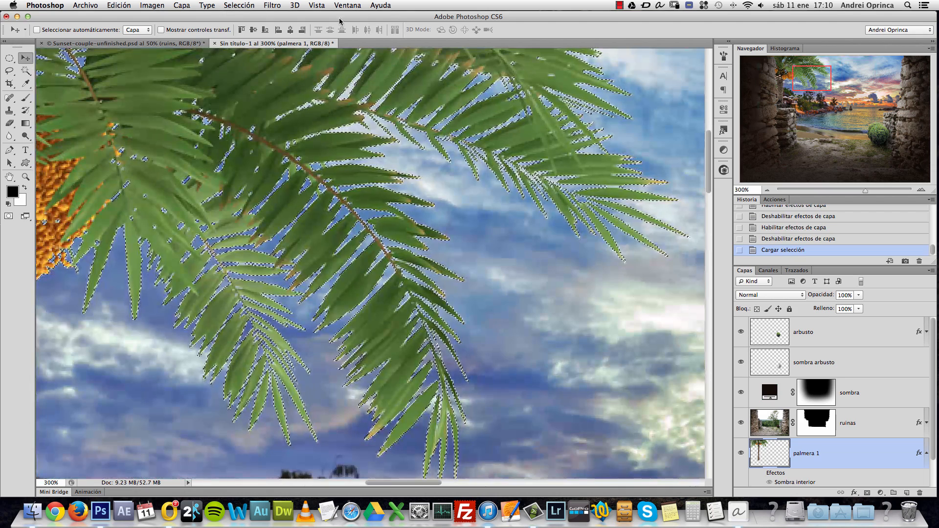
key("m")
left_click(387, 29)
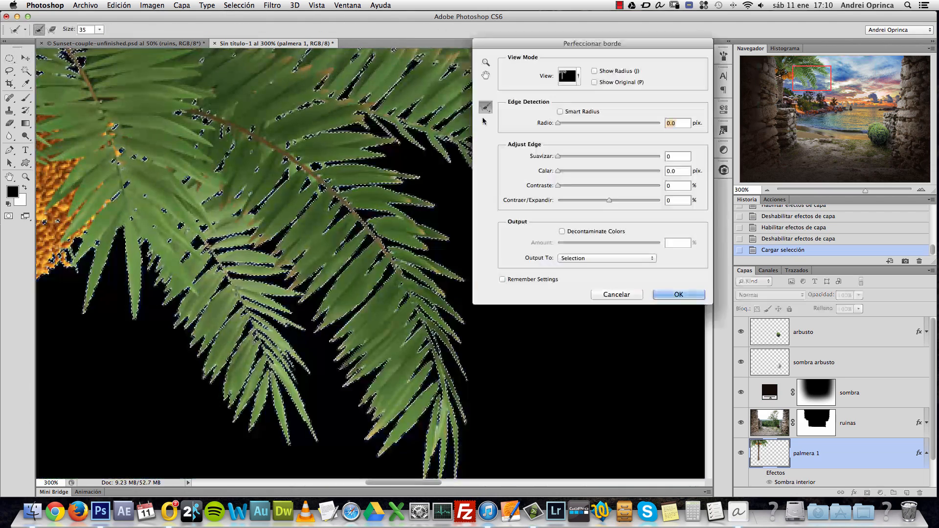
left_click_drag(608, 201, 605, 201)
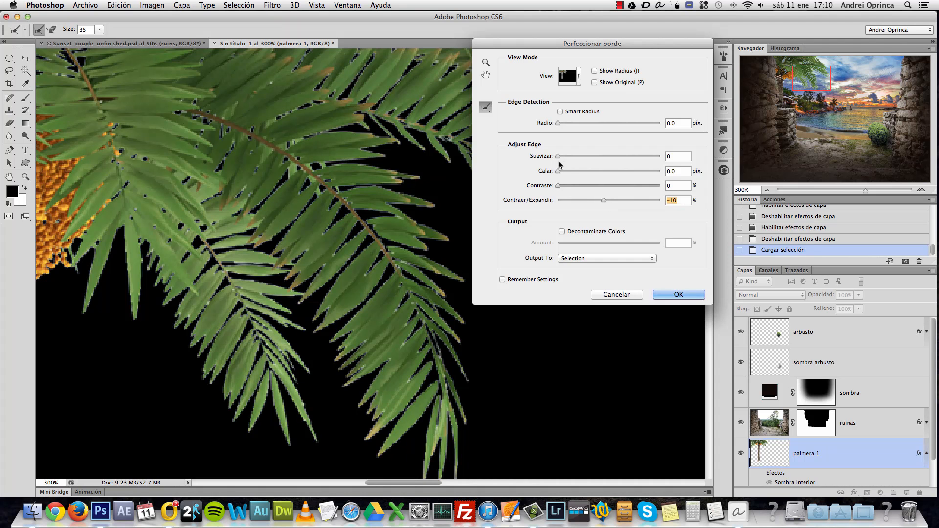
mouse_move(558, 171)
left_mouse_down()
mouse_move(573, 187)
mouse_move(596, 186)
left_mouse_up()
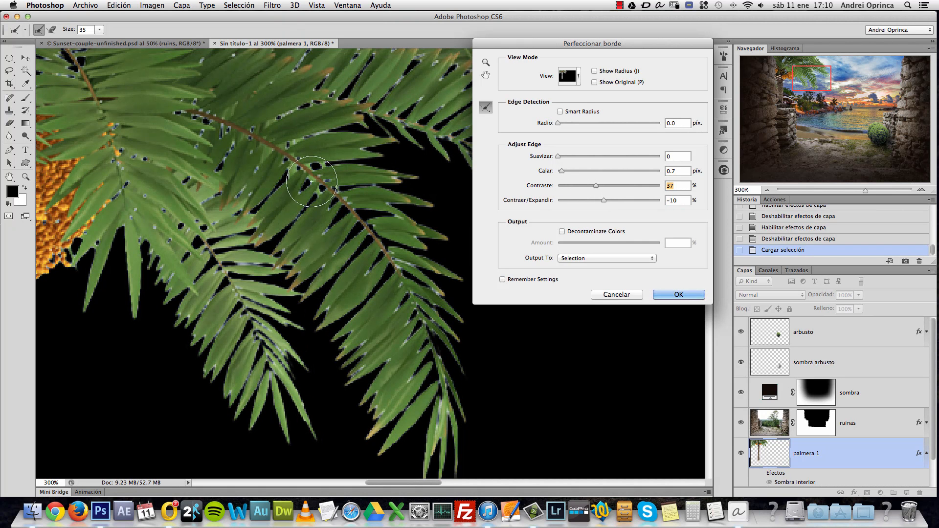
key("Return")
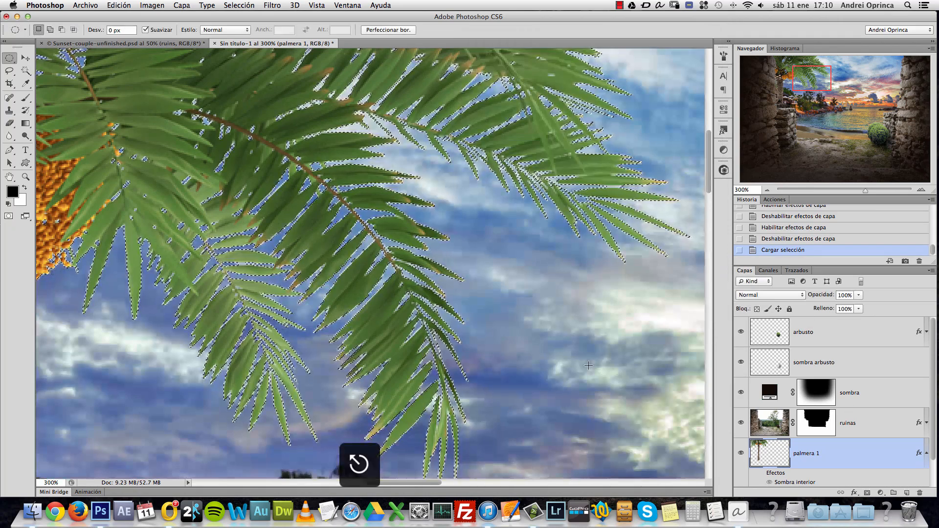
key("super+d")
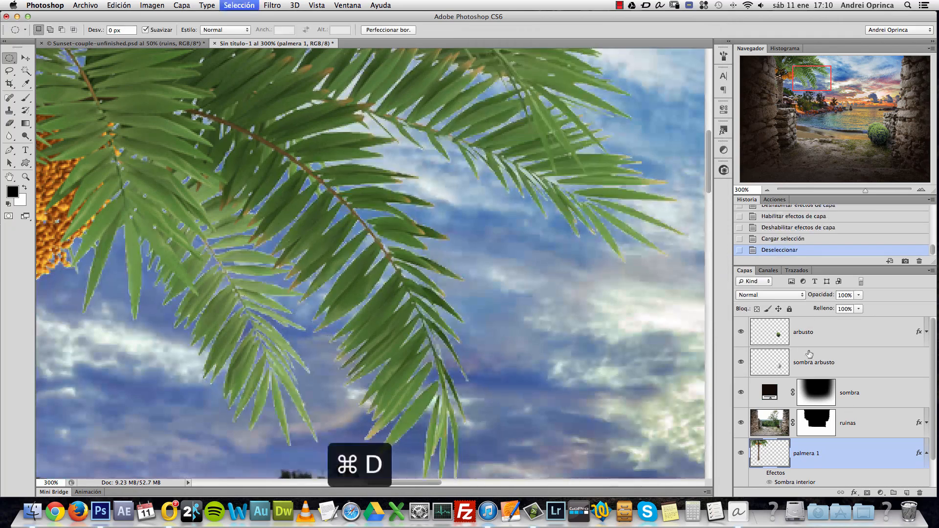
Step: Re-enable the layer effects on the palmera 1 layer
left_click(770, 483)
left_click(522, 307, "alt")
left_click(522, 306, "alt")
left_click(521, 307, "alt")
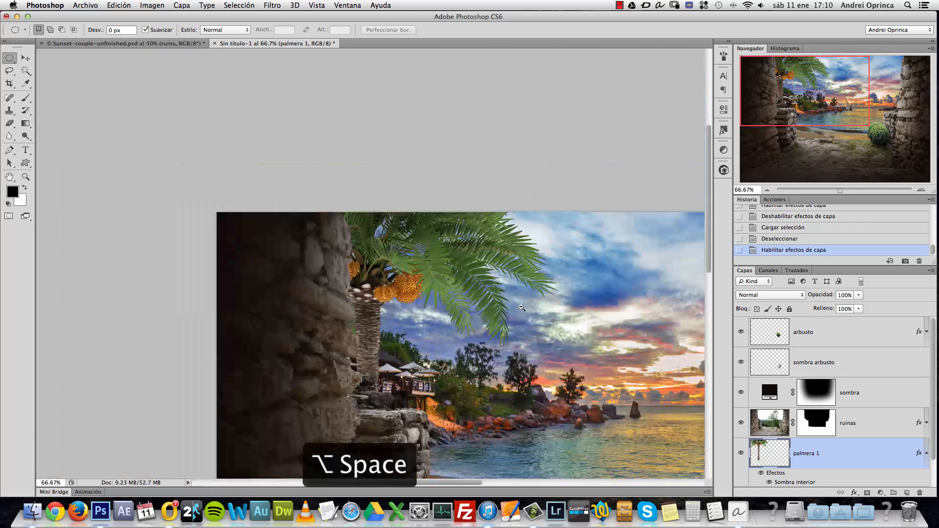
left_click(521, 307, "alt")
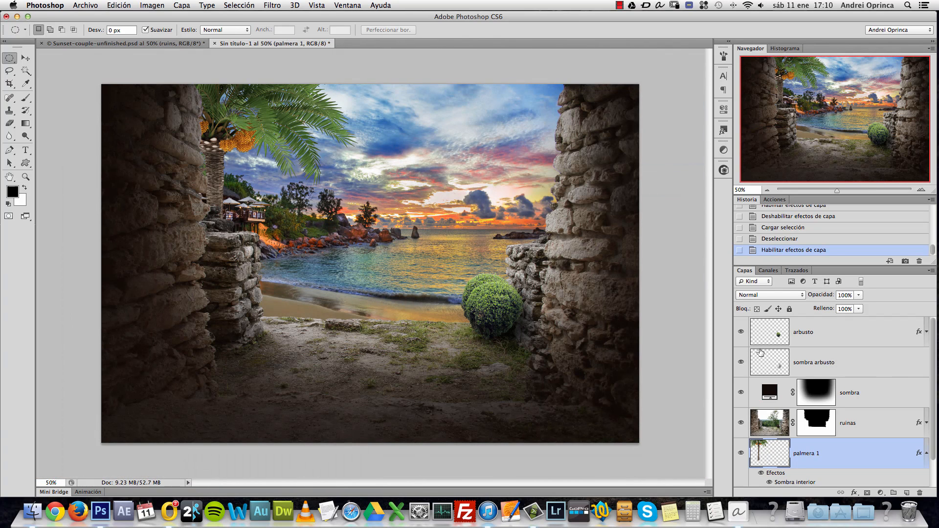
Step: Duplicate the palmera 1 layer and place a smaller copy beside the upper part of the right stone wall
key("super+j")
key("super+t")
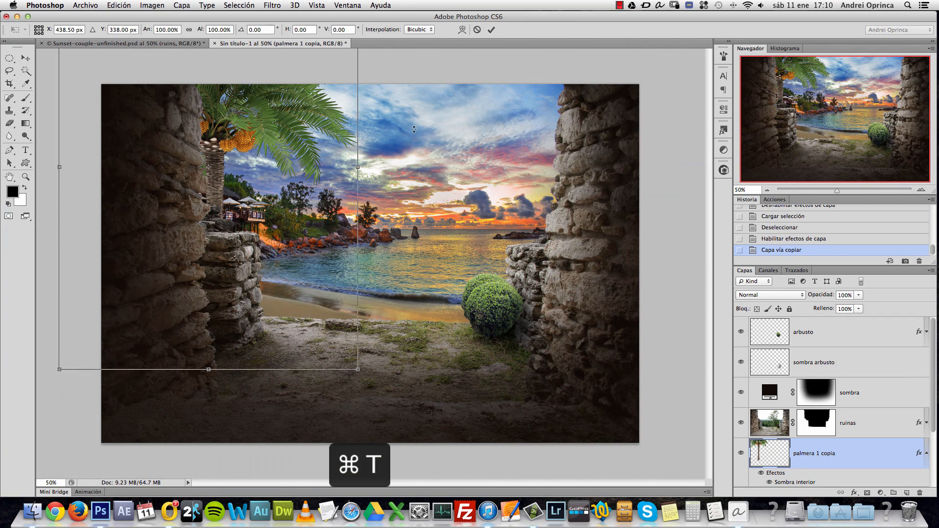
left_click_drag(359, 372, 297, 304)
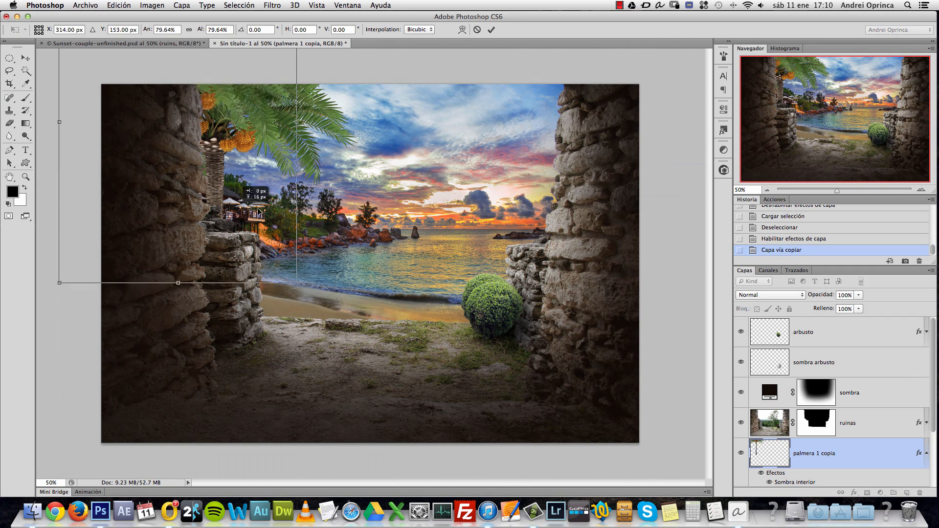
left_click_drag(201, 303, 579, 343)
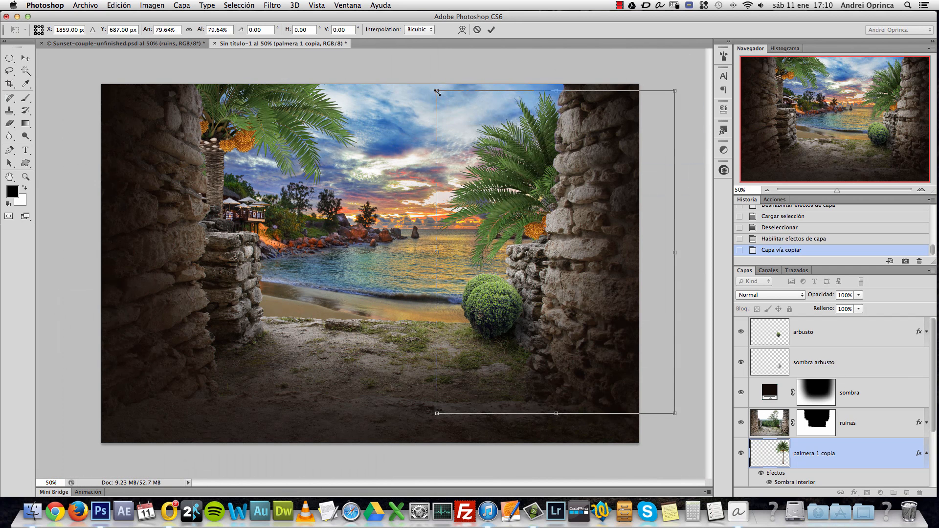
left_click_drag(436, 91, 501, 177)
left_click_drag(574, 260, 537, 135)
key("Return")
key("v")
Step: Compare the palm copy with and without its layer effects, and collapse its effects list
left_click(761, 474)
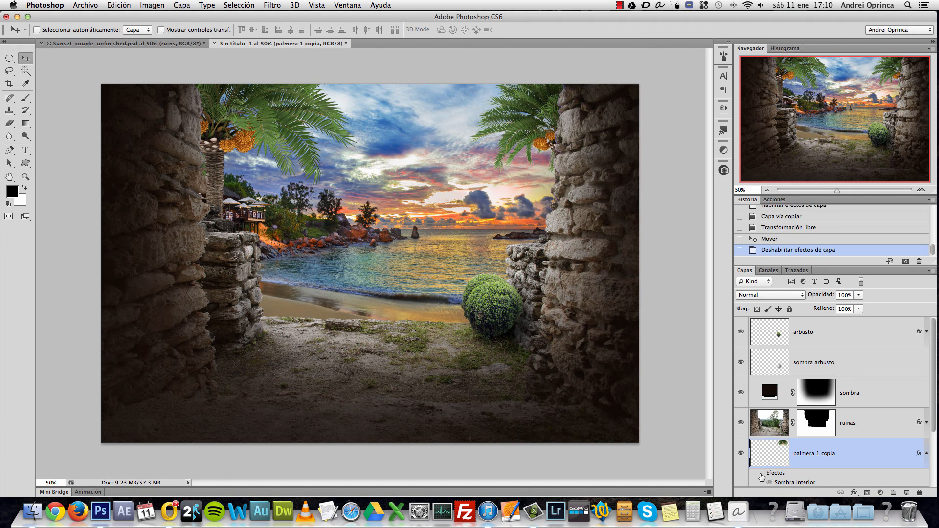
left_click(762, 473)
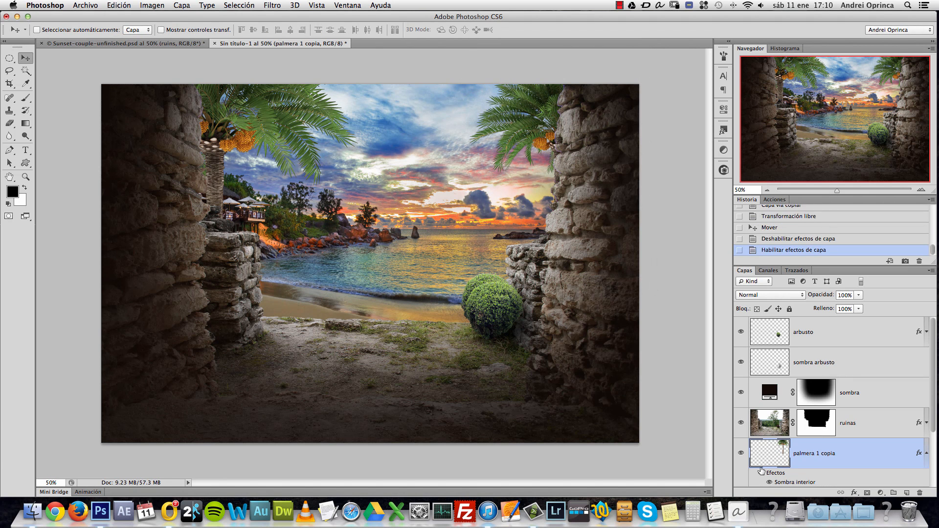
left_click(927, 452)
Step: Bring the grass group from Sunset-couple-unfinished.psd into Sin título-1 and position it along the far edge of the ruins' floor
left_click(147, 43)
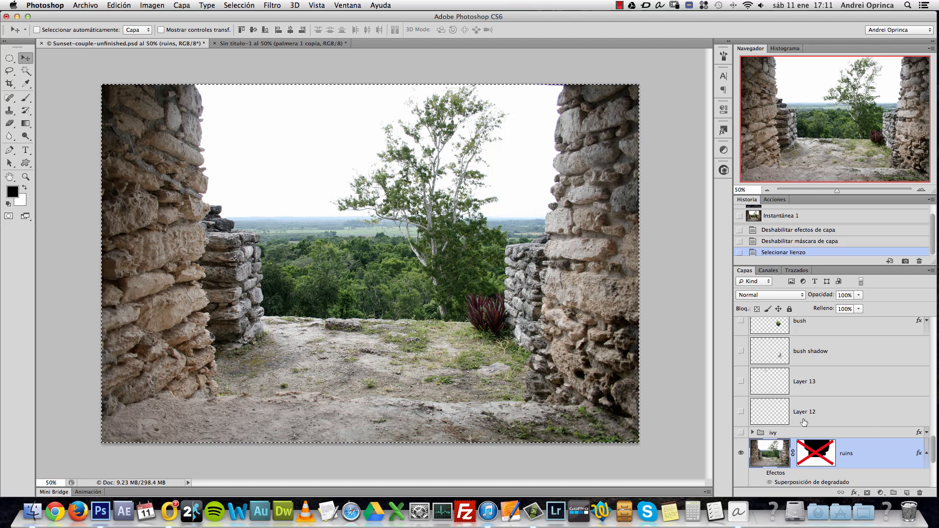
left_click_drag(932, 444, 933, 476)
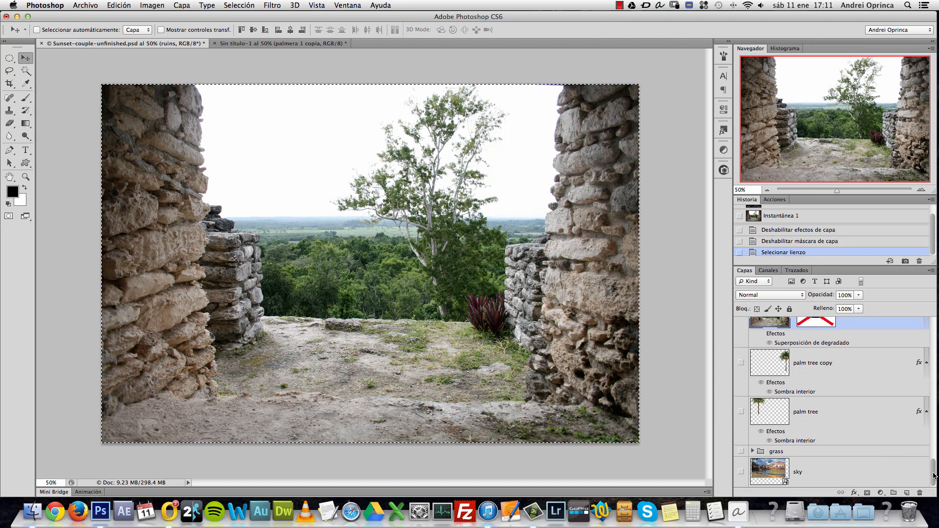
left_click(776, 454)
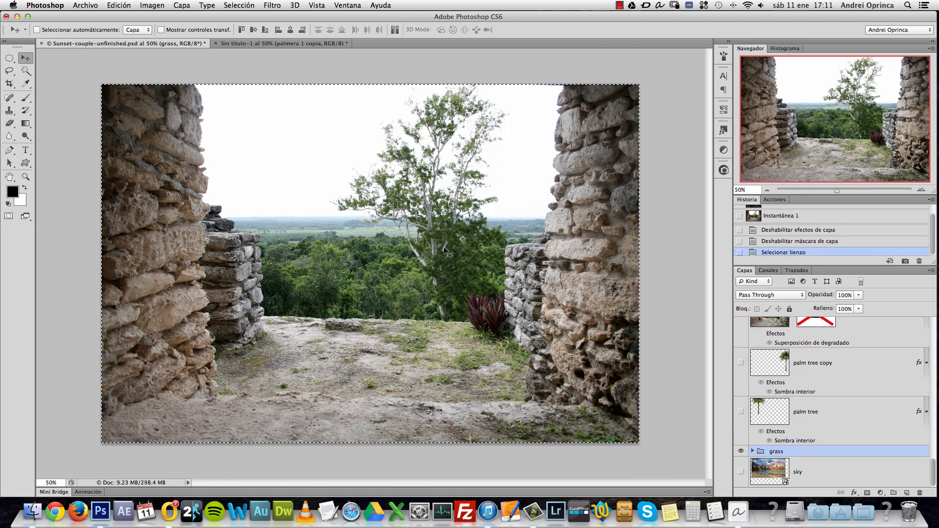
key("super+d")
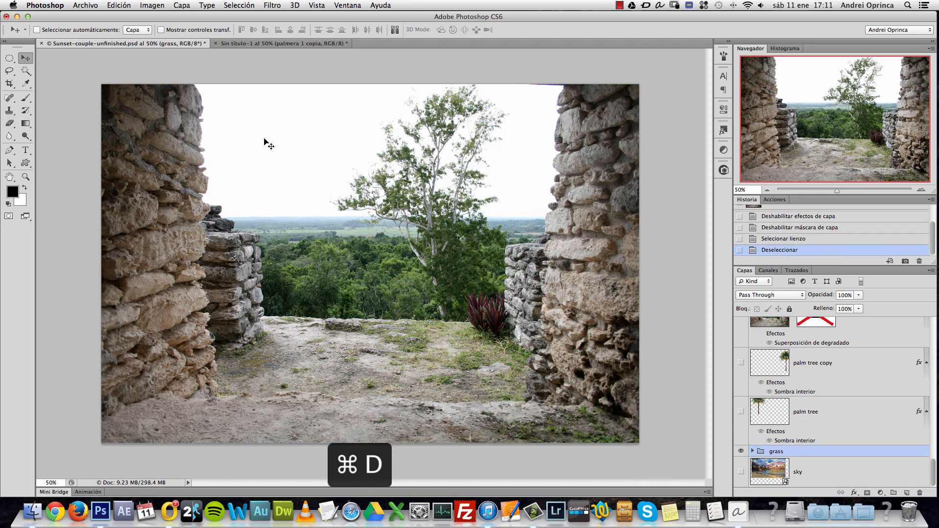
left_click(307, 44)
left_click_drag(342, 220, 348, 219)
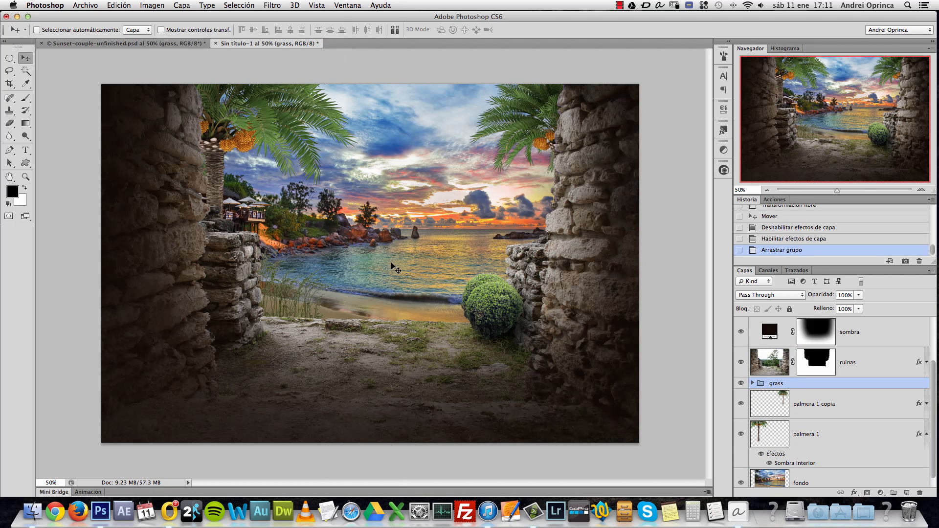
left_click_drag(395, 266, 308, 222)
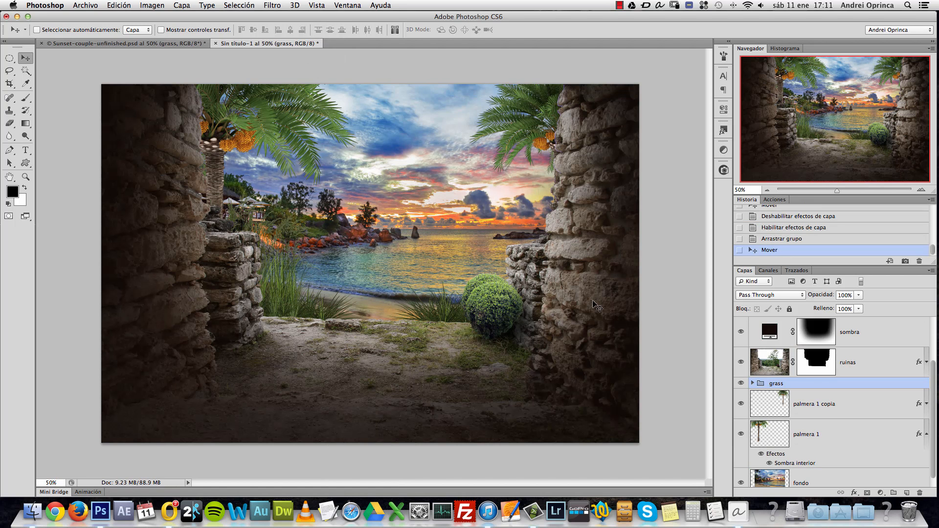
Step: Reposition Layer 6, Layer 5 and Layer 4 copy 3 individually within the grass group
left_click(753, 383)
left_click(827, 414)
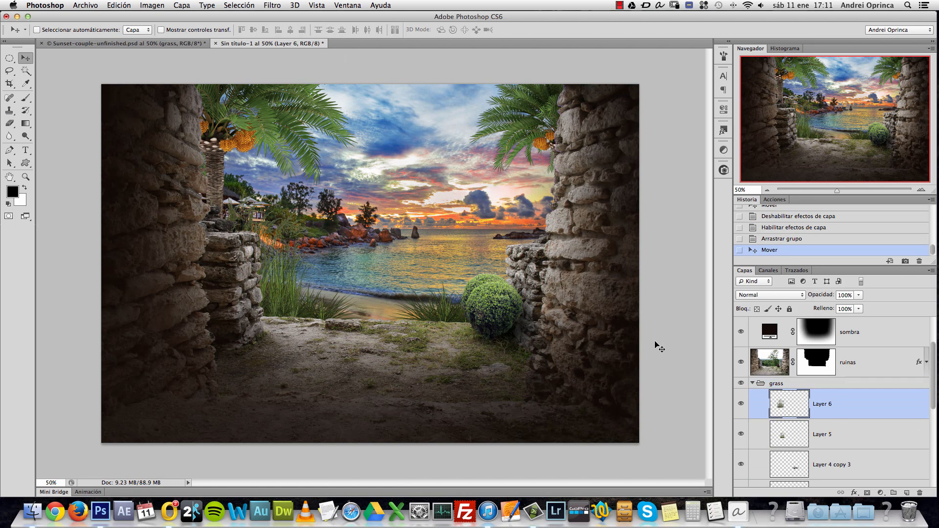
mouse_move(345, 269)
left_mouse_down()
mouse_move(407, 219)
mouse_move(351, 257)
left_mouse_up()
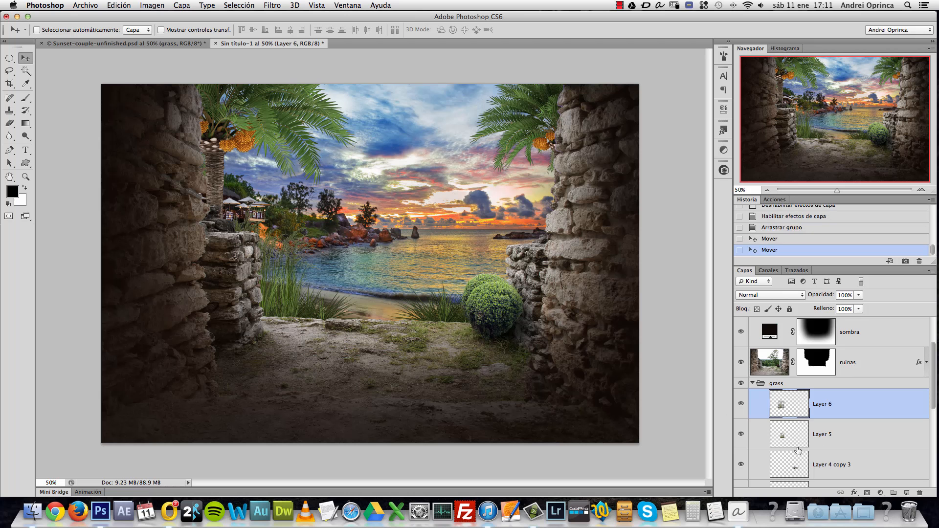
left_click(825, 442, "shift")
mouse_move(419, 265)
left_mouse_down()
mouse_move(420, 278)
mouse_move(457, 277)
mouse_move(432, 277)
left_mouse_up()
left_click(814, 463)
left_click_drag(553, 336, 468, 336)
key("super+1")
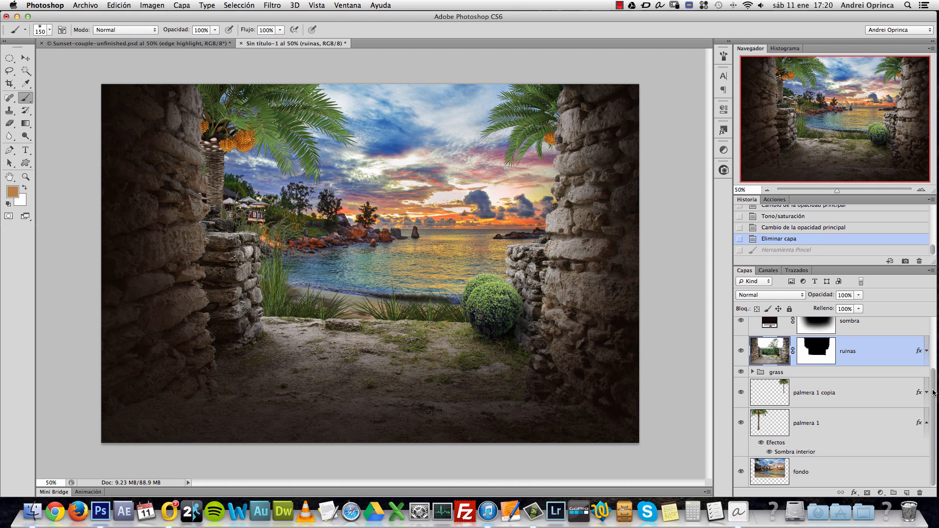
Step: Create a new layer above ruinas and name it luz pared
scroll(934, 391, "up", 1)
left_click(907, 493)
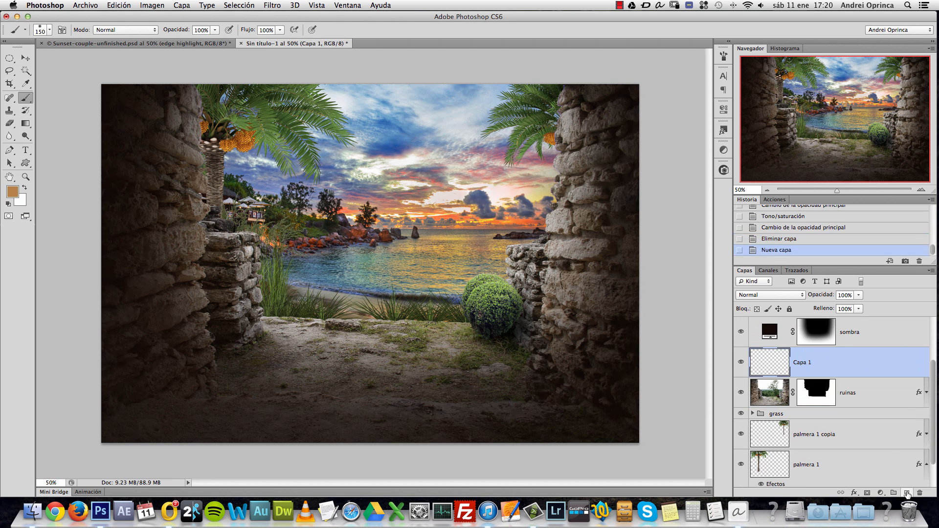
double_click(803, 364)
key("Return")
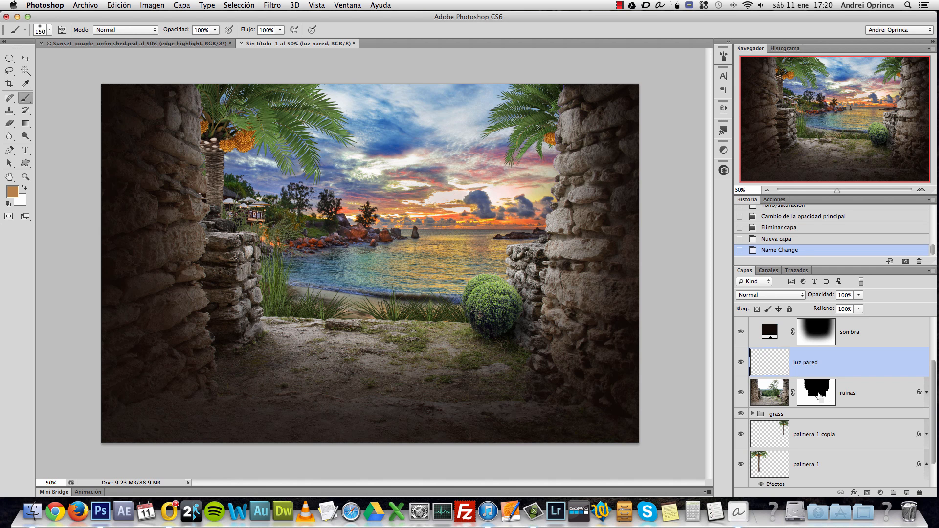
Step: Load the ruinas mask as a selection and set the luz pared layer's blend mode to Luz intensa
left_click(817, 395, "super")
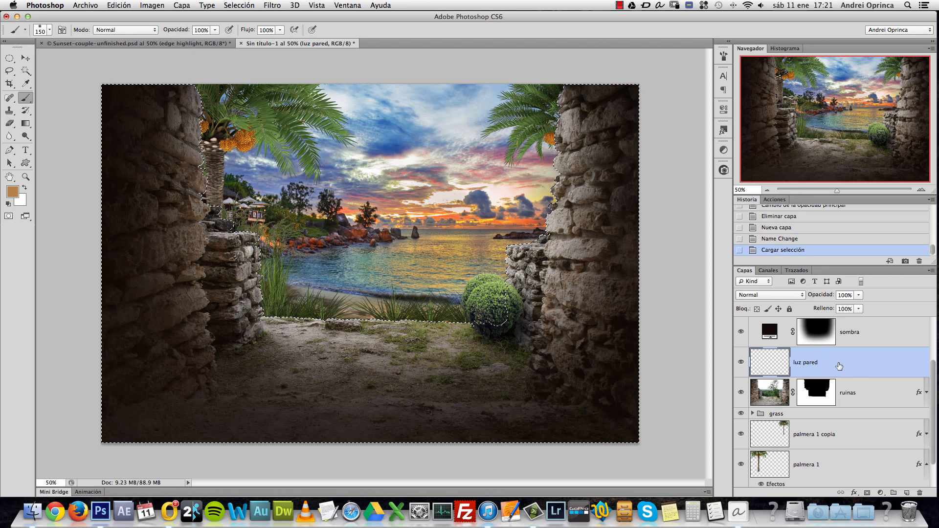
left_click(781, 297)
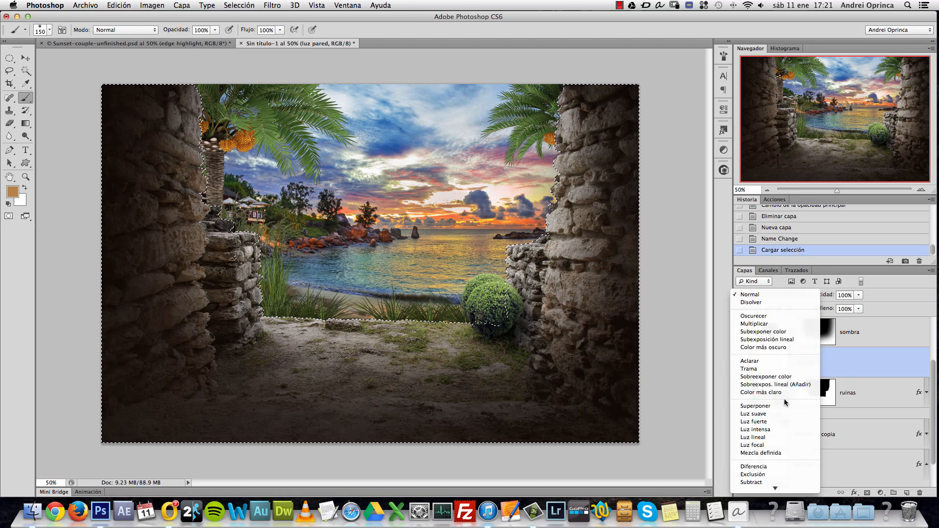
left_click(763, 429)
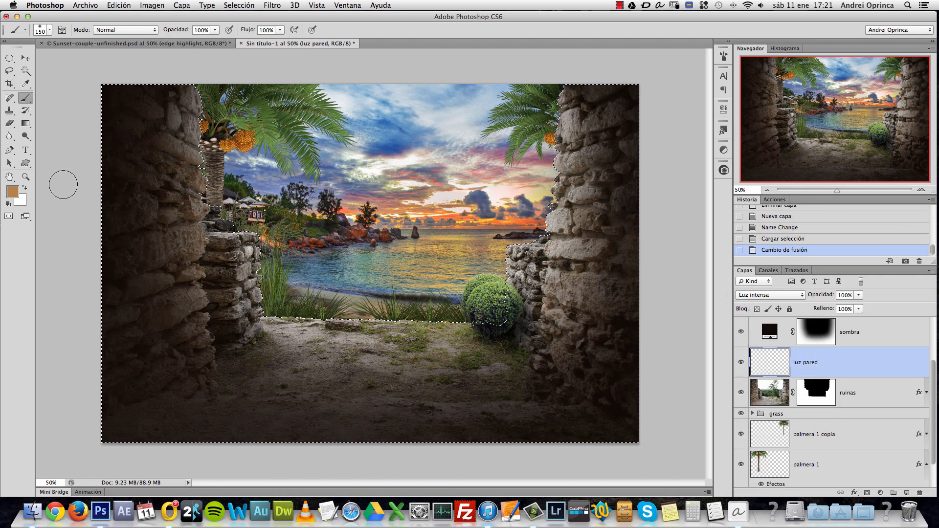
Step: Set the foreground colour to the orange da7e12
left_click(13, 191)
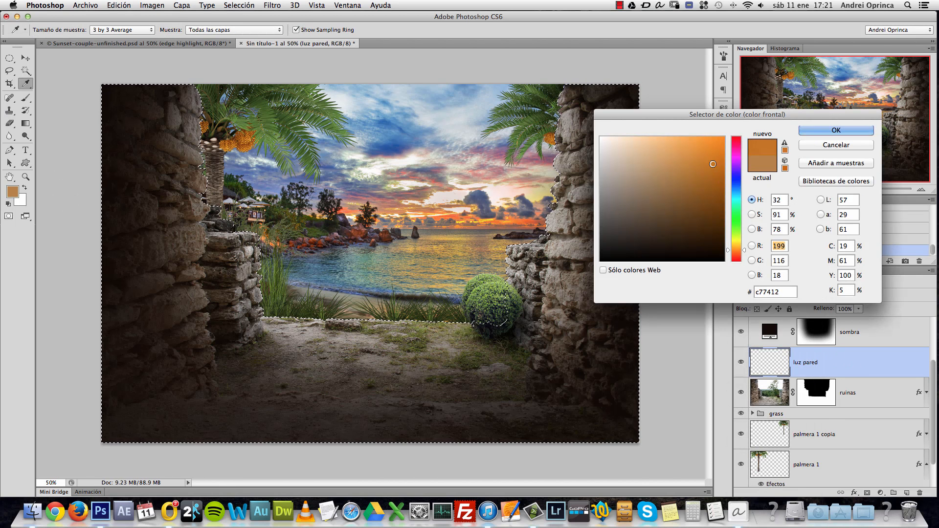
left_click_drag(712, 164, 716, 157)
left_click(737, 251)
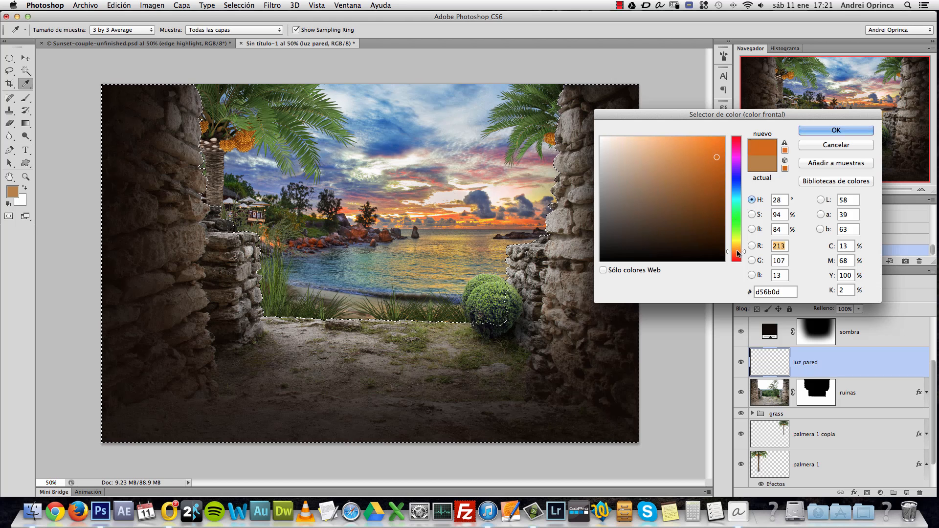
left_click_drag(737, 251, 737, 250)
left_click_drag(712, 152, 714, 155)
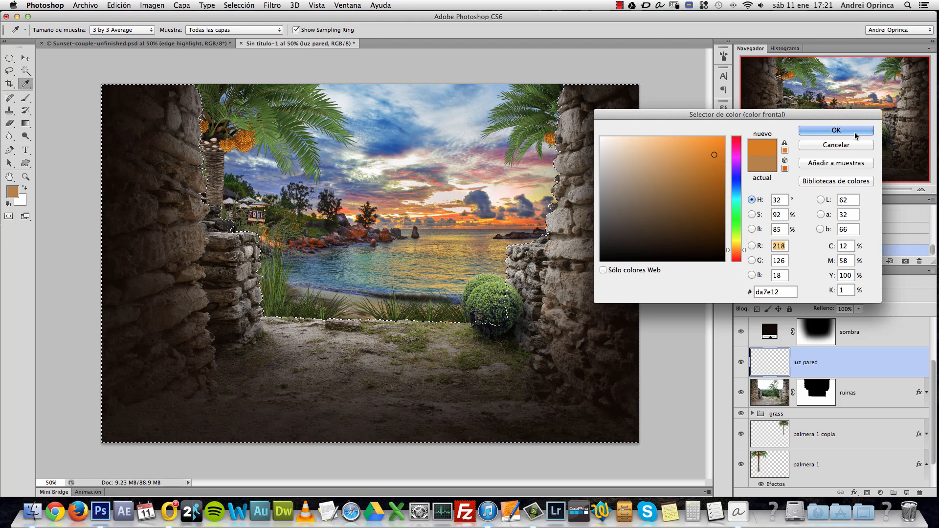
left_click(835, 130)
Step: Paint orange light with a soft 300 px brush along the inner edges of both ruin walls and the ground's far edge
key("b")
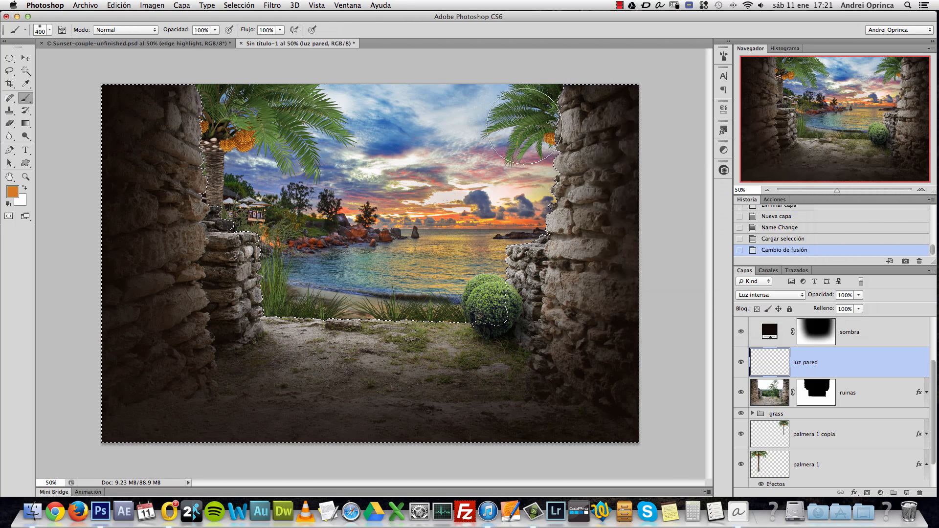
right_click(524, 126)
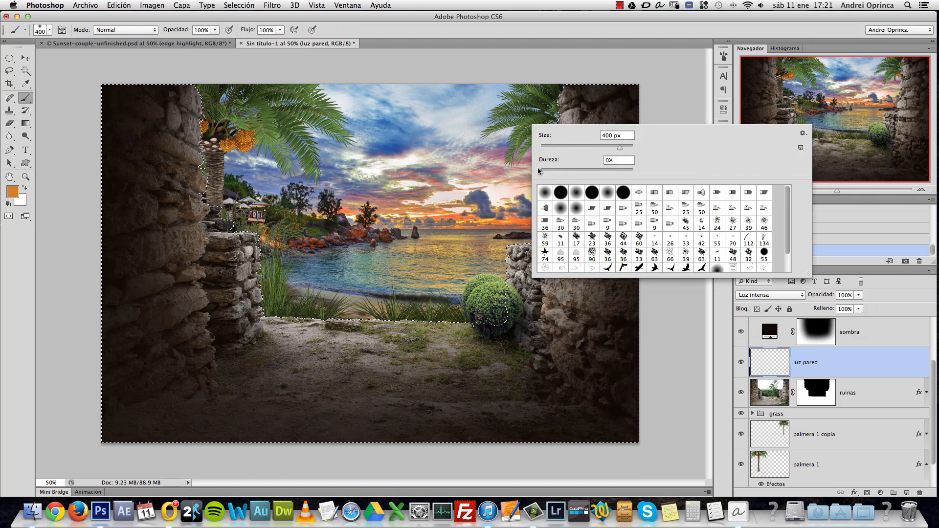
left_click(864, 363)
key("bracketleft")
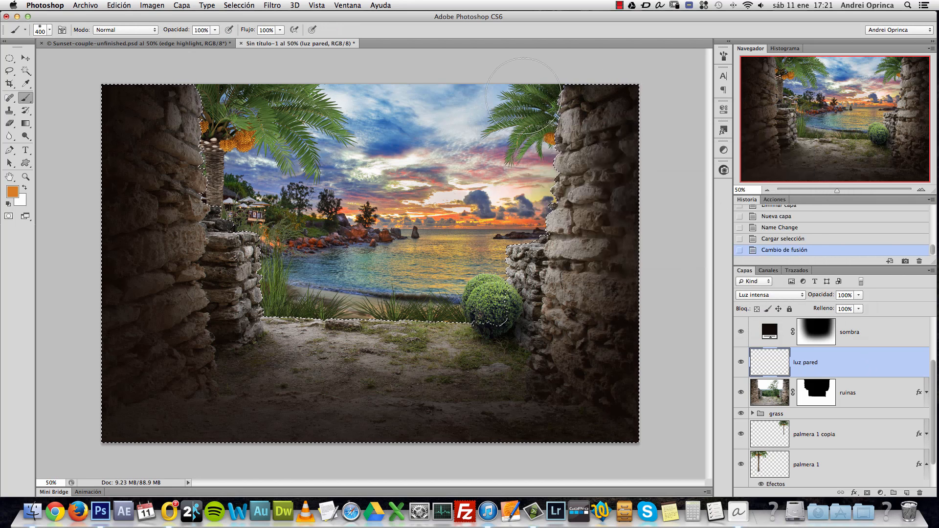
mouse_move(521, 109)
left_mouse_down()
mouse_move(541, 95)
mouse_move(536, 206)
mouse_move(518, 251)
left_mouse_up()
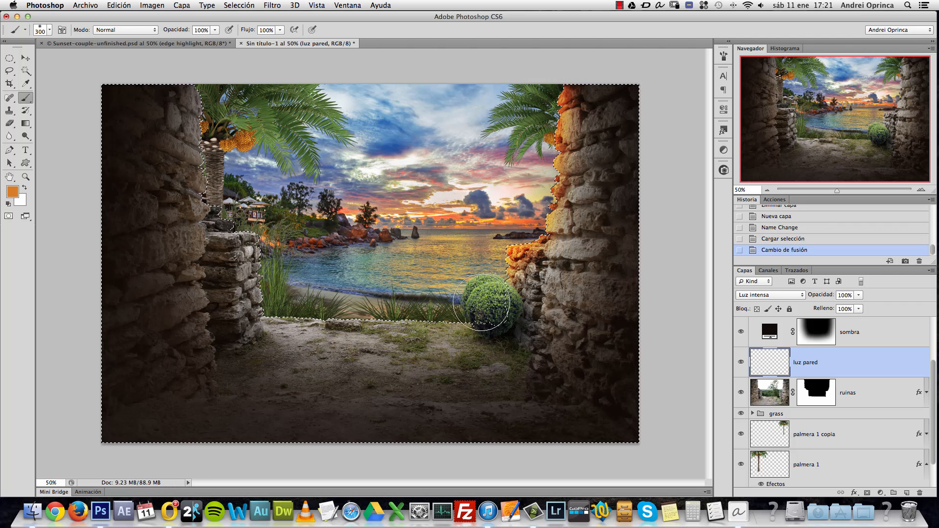
mouse_move(482, 302)
left_mouse_down()
mouse_move(443, 313)
mouse_move(301, 304)
mouse_move(267, 295)
mouse_move(267, 265)
left_mouse_up()
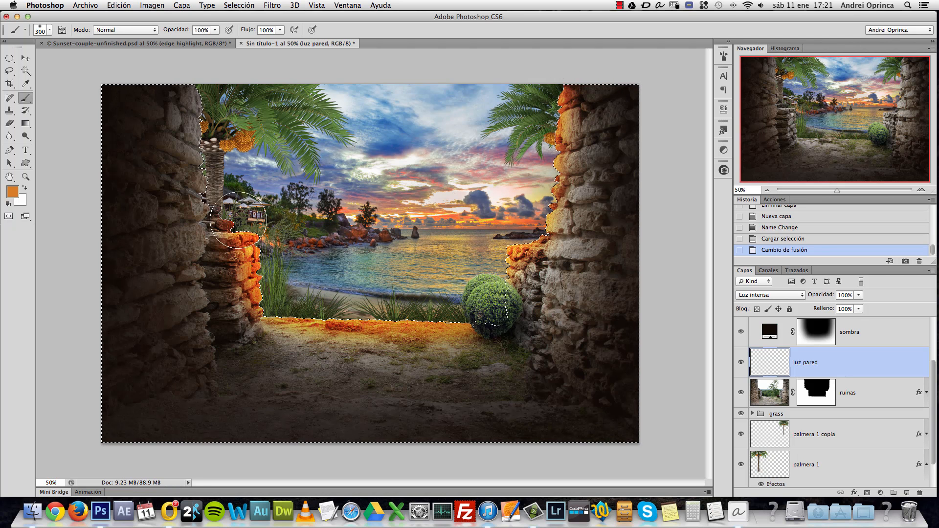
left_click_drag(215, 192, 198, 88)
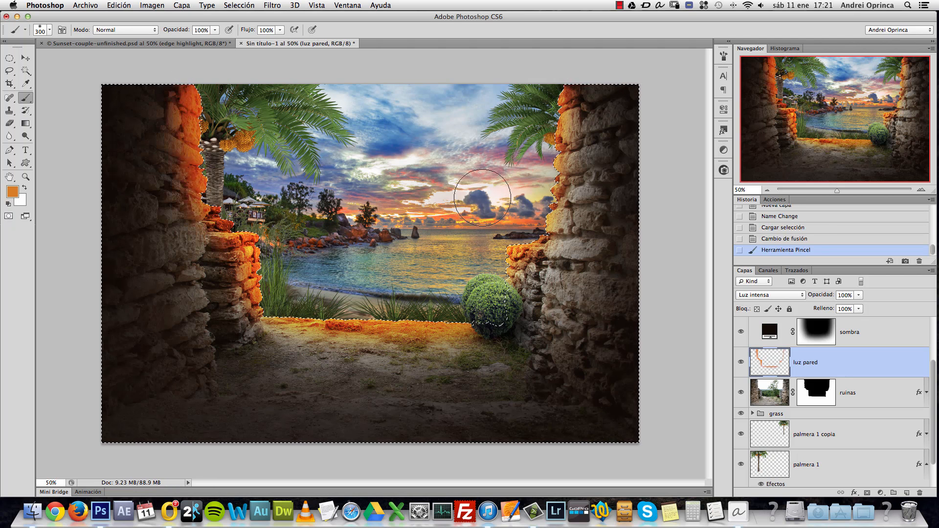
Step: Strengthen the orange light on the inner edge of the right-hand wall with a few dabs, and clear the selection
left_click(529, 180)
left_click(539, 177)
left_click(532, 196)
left_click(521, 210)
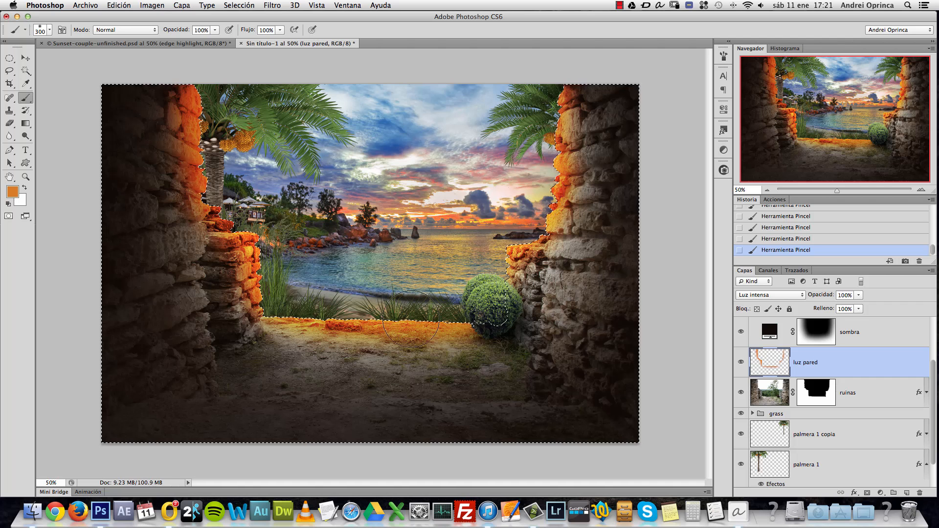
key("super+d")
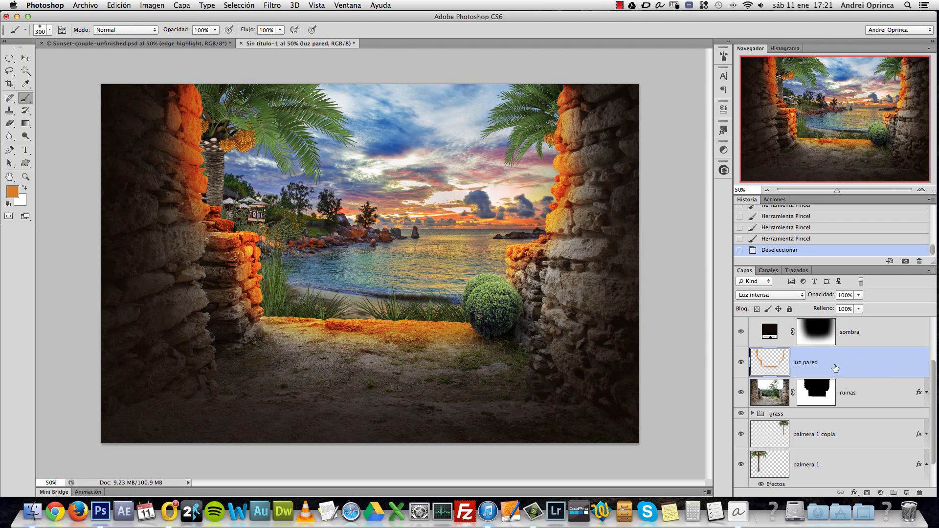
Step: Add a Tono/saturación adjustment layer above luz pared and clip it to that layer
left_click(880, 492)
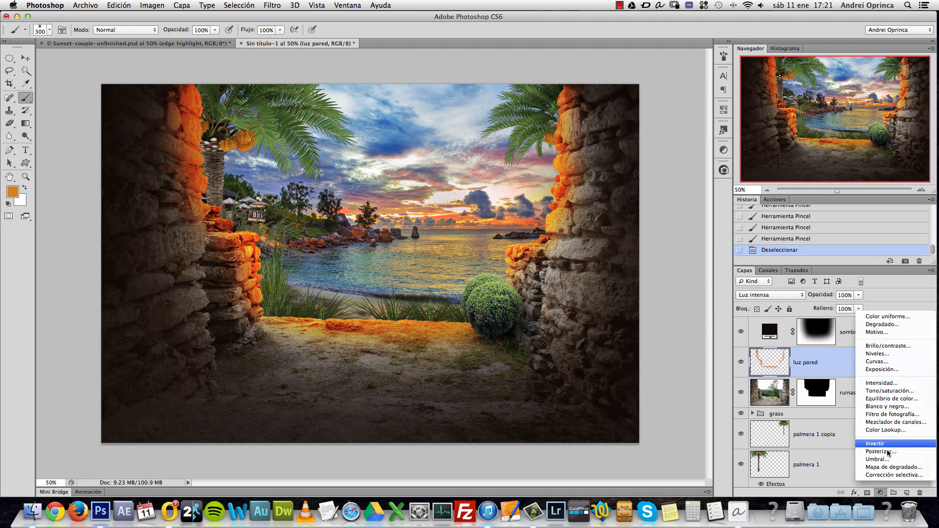
left_click(897, 403)
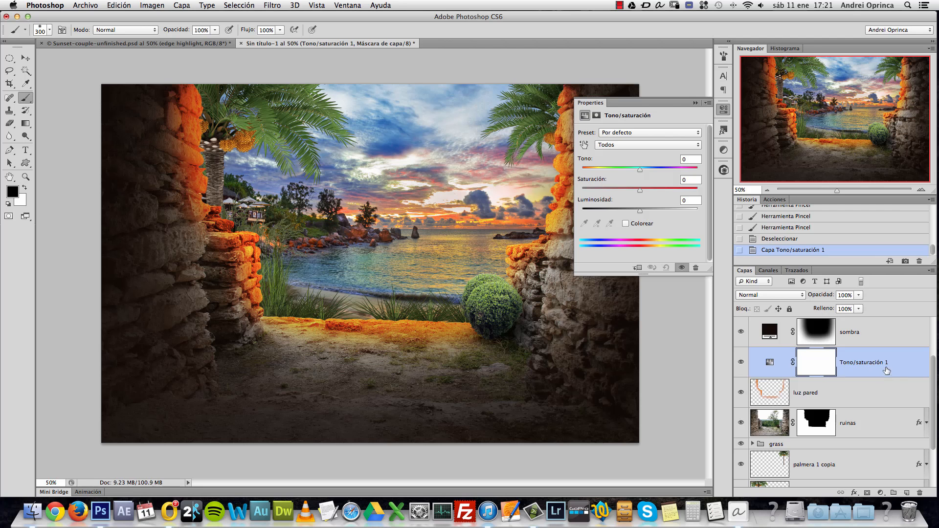
right_click(899, 357)
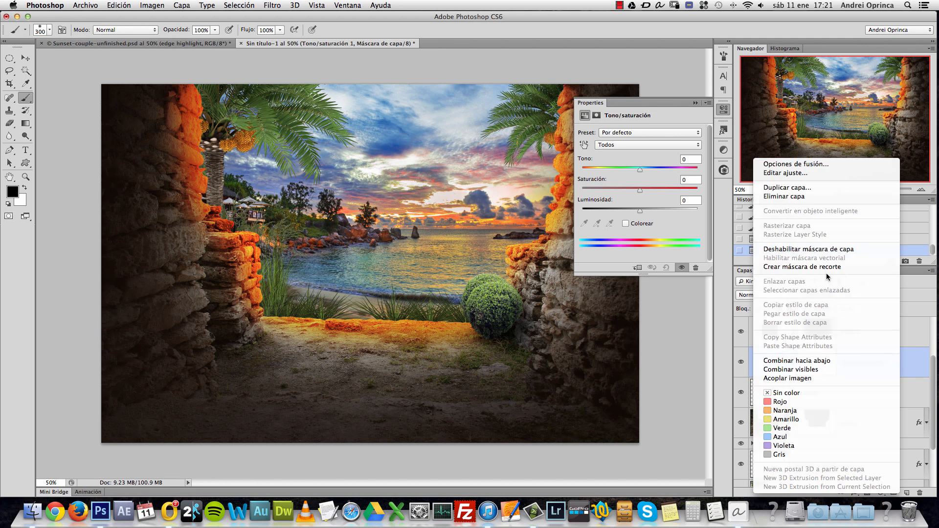
left_click(805, 266)
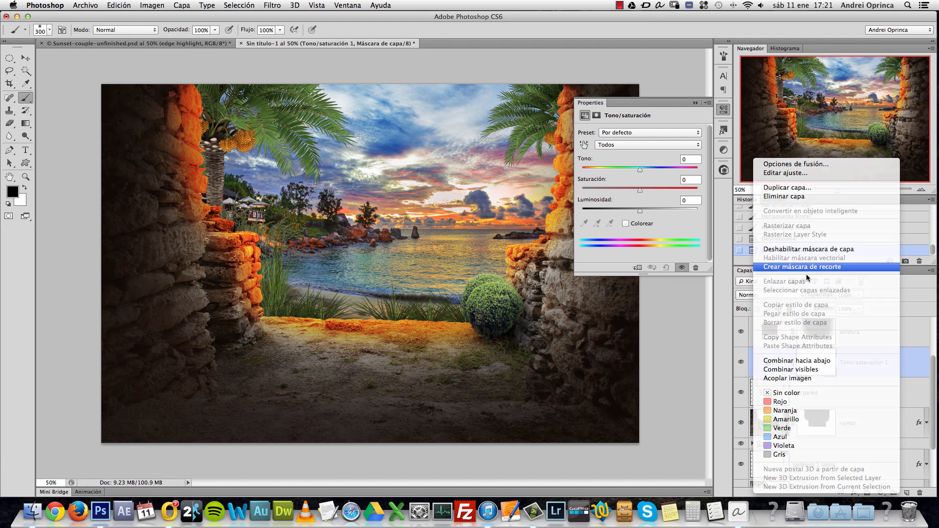
left_click(695, 103)
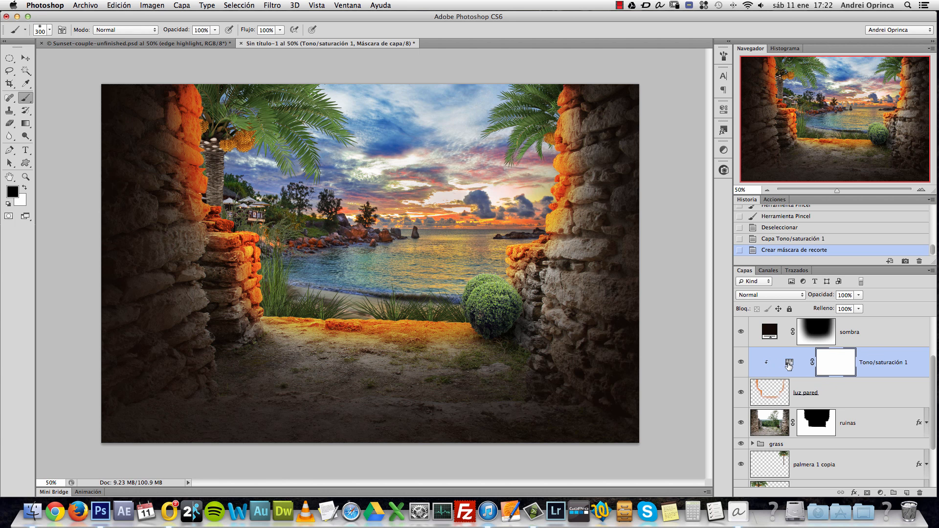
Step: Set the clipped adjustment to Tono +7, Saturación -66 and Luminosidad +20
double_click(789, 363)
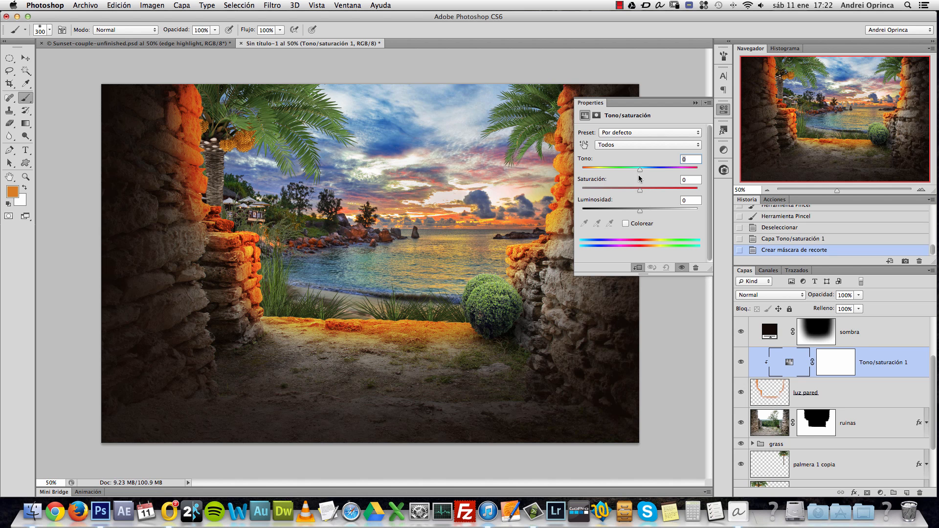
mouse_move(639, 169)
left_mouse_down()
mouse_move(610, 193)
mouse_move(628, 212)
mouse_move(611, 193)
mouse_move(642, 174)
left_mouse_up()
left_click_drag(634, 211, 643, 174)
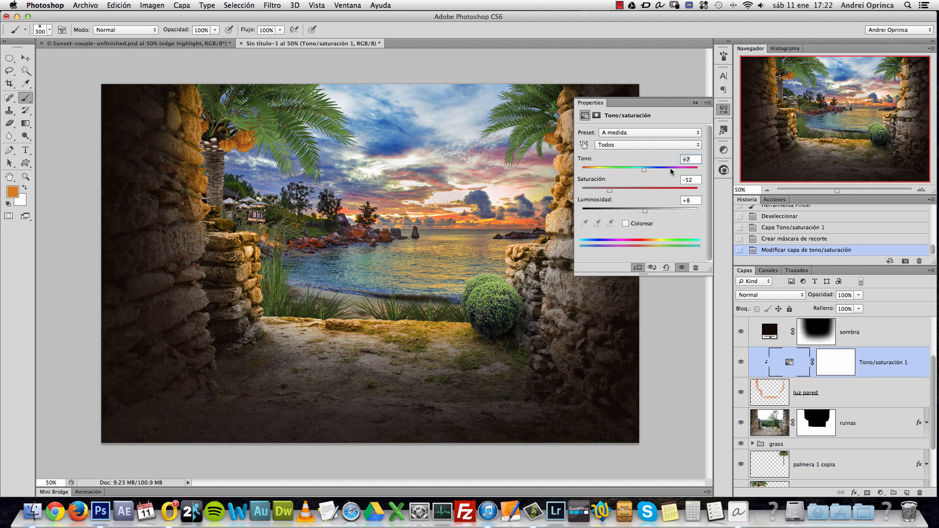
left_click_drag(610, 195, 653, 212)
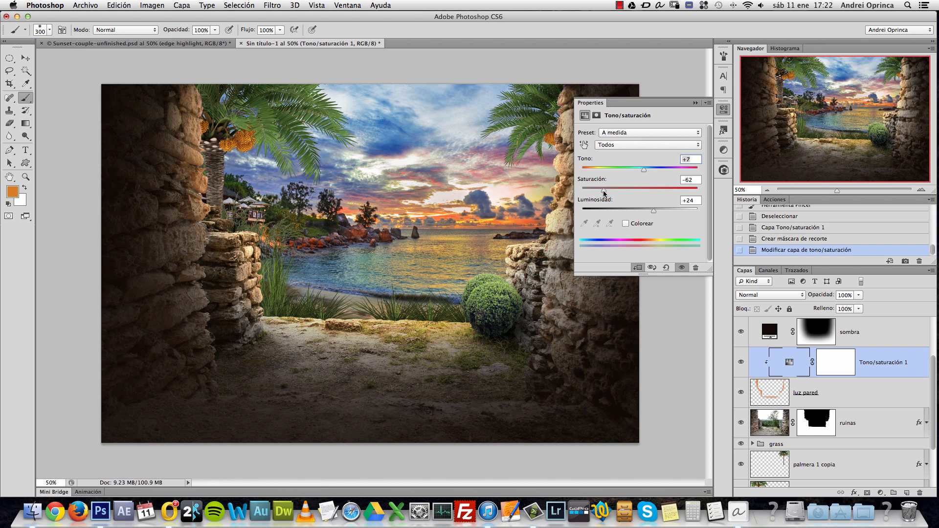
left_click_drag(654, 209, 651, 213)
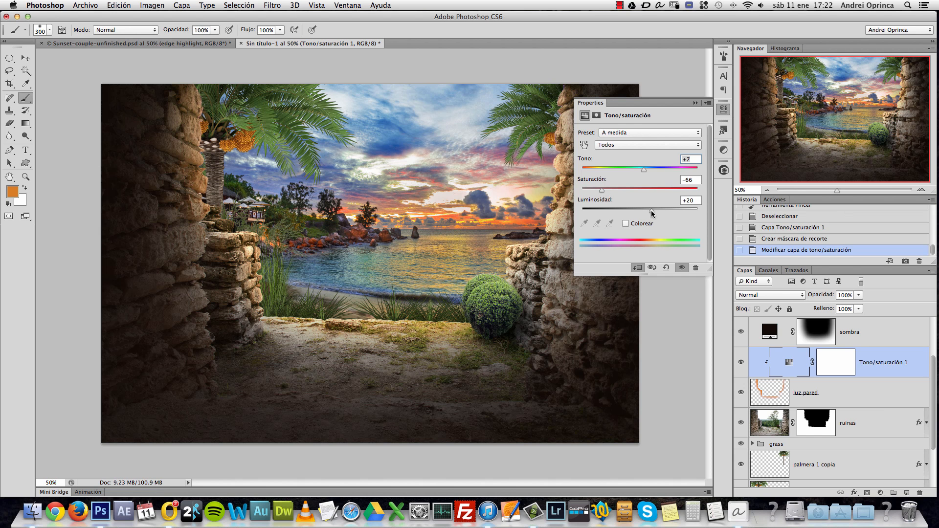
left_click(695, 102)
Step: Compare the image with and without the Tono/saturación 1 and luz pared layers
left_click(741, 362)
left_click(741, 362)
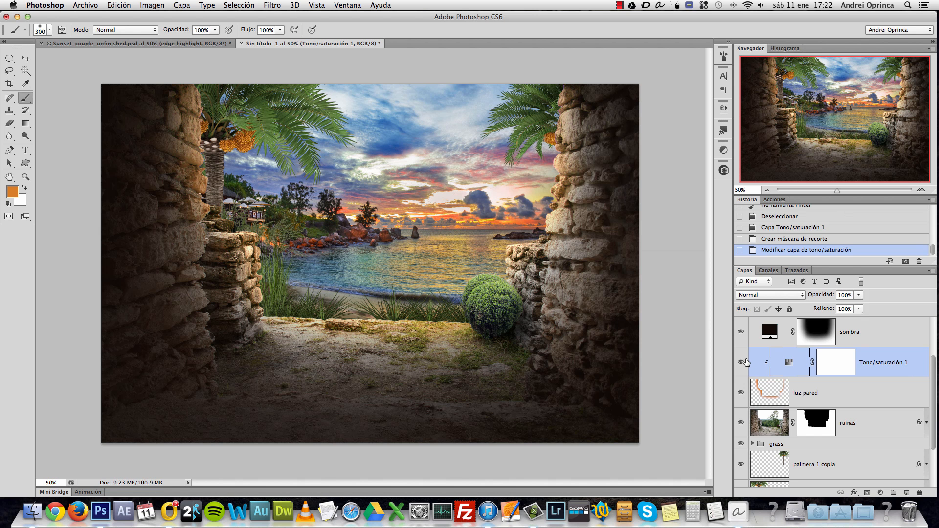
left_click(741, 392)
left_click(741, 391)
left_click(880, 397)
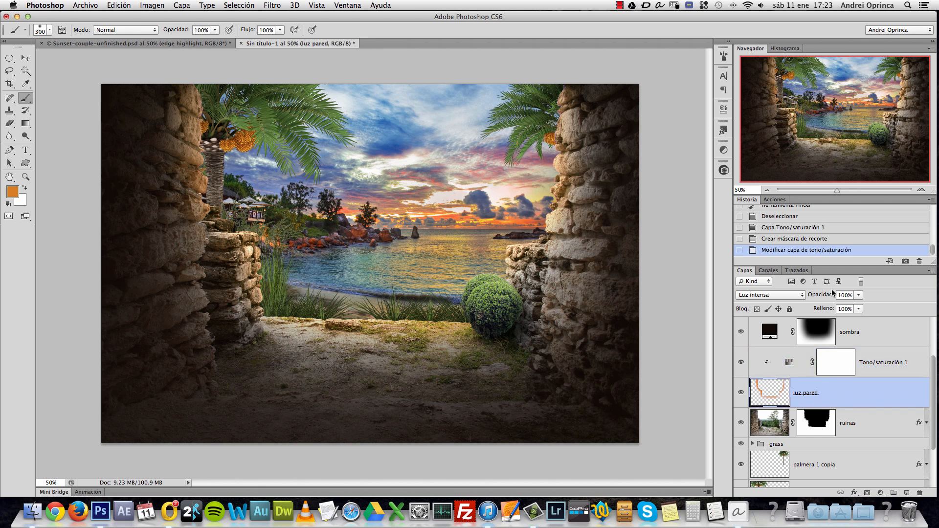
Step: Lower the Luminosidad of the Tono/saturación 1 layer to +8
double_click(790, 362)
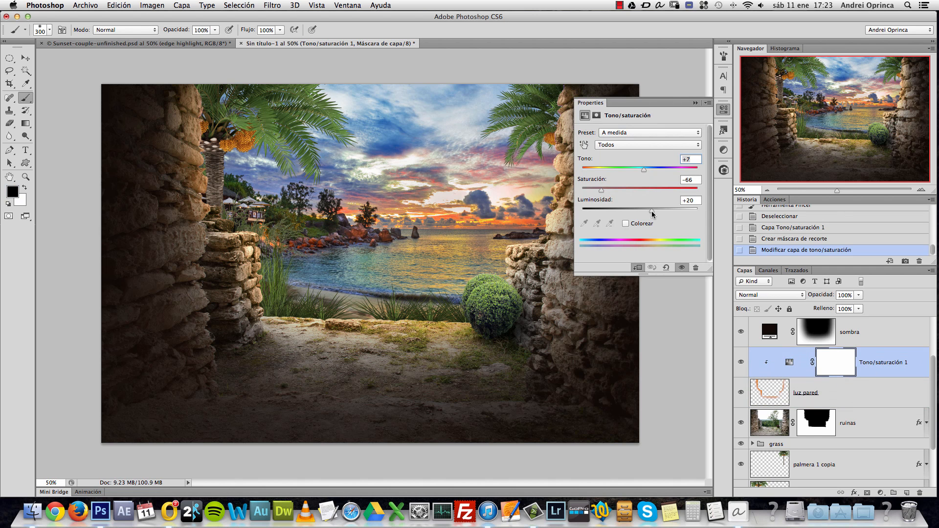
mouse_move(652, 210)
left_mouse_down()
mouse_move(600, 210)
mouse_move(646, 207)
left_mouse_up()
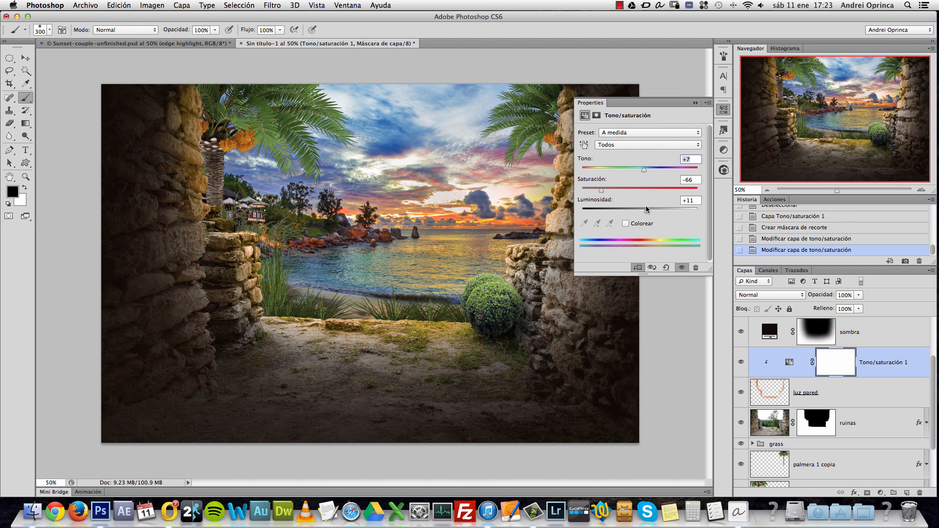
left_click(695, 103)
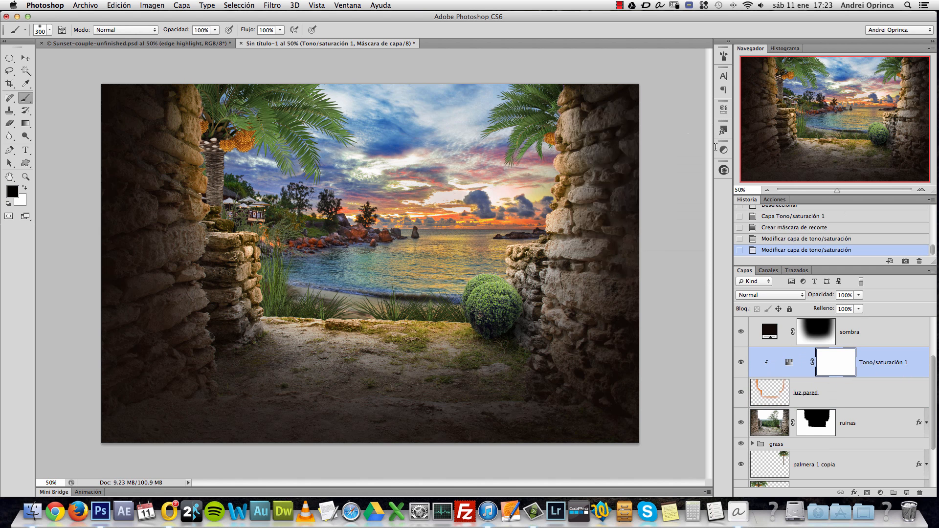
double_click(787, 365)
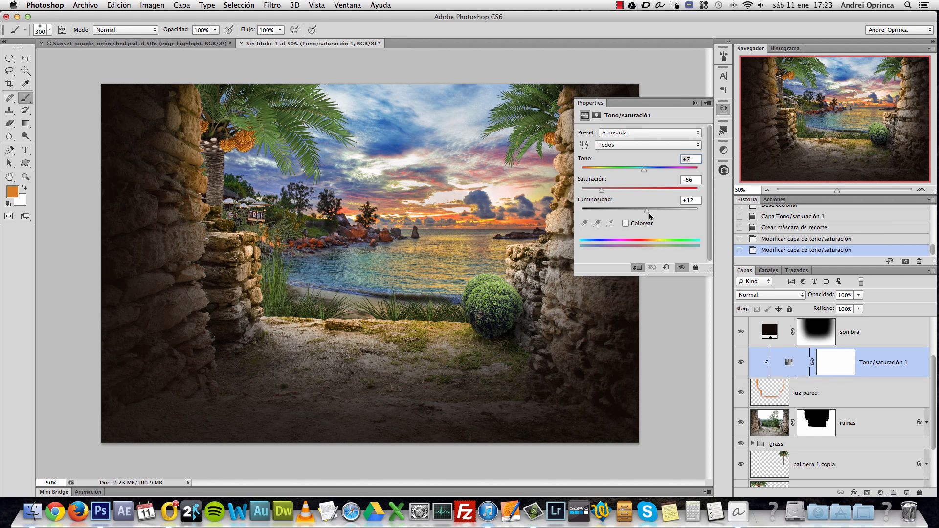
left_click(646, 210)
left_click(694, 103)
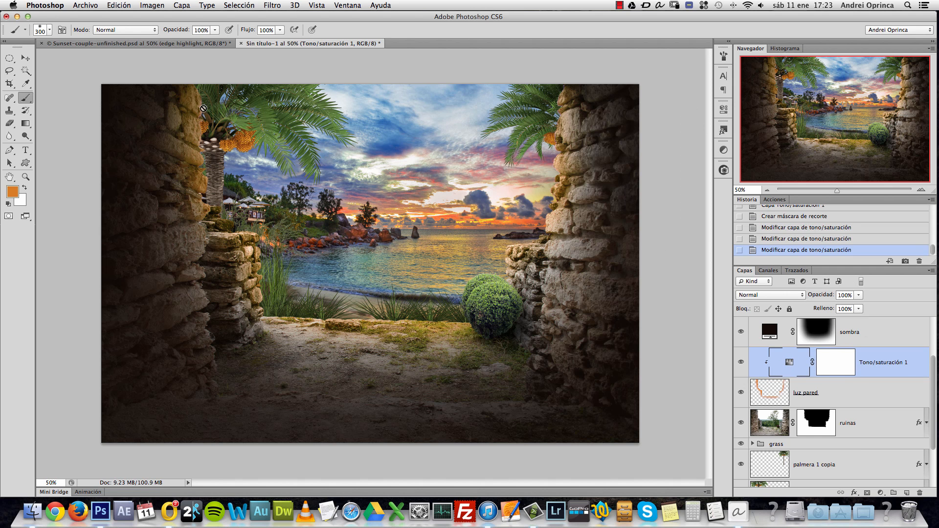
Step: Add a layer mask to luz pared and paint black on it over the outer part of the left-hand wall
left_click(825, 393)
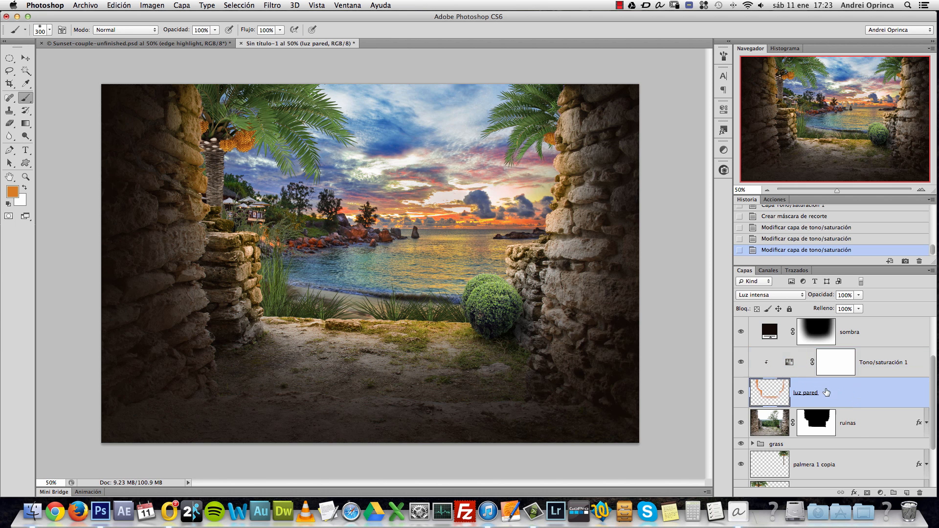
left_click(866, 492)
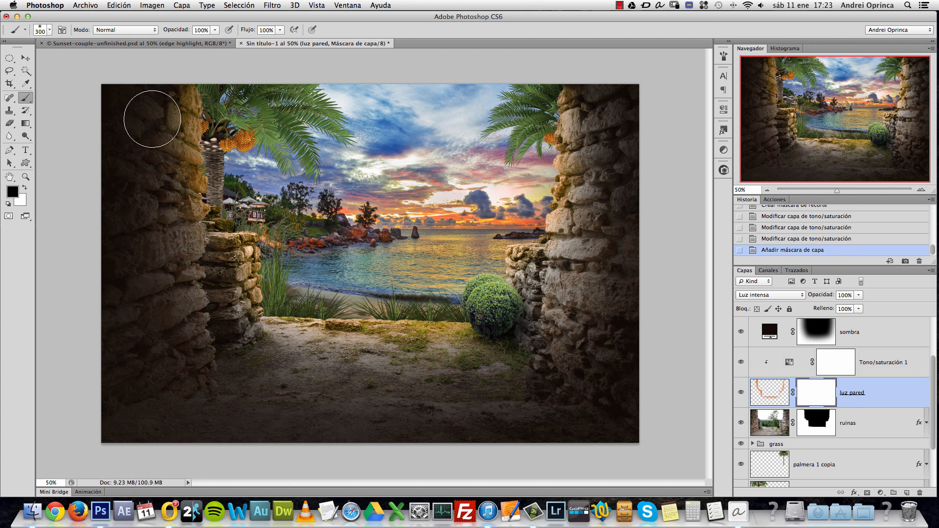
mouse_move(153, 109)
left_mouse_down()
mouse_move(153, 90)
mouse_move(162, 187)
left_mouse_up()
left_click(162, 189)
left_click(163, 216)
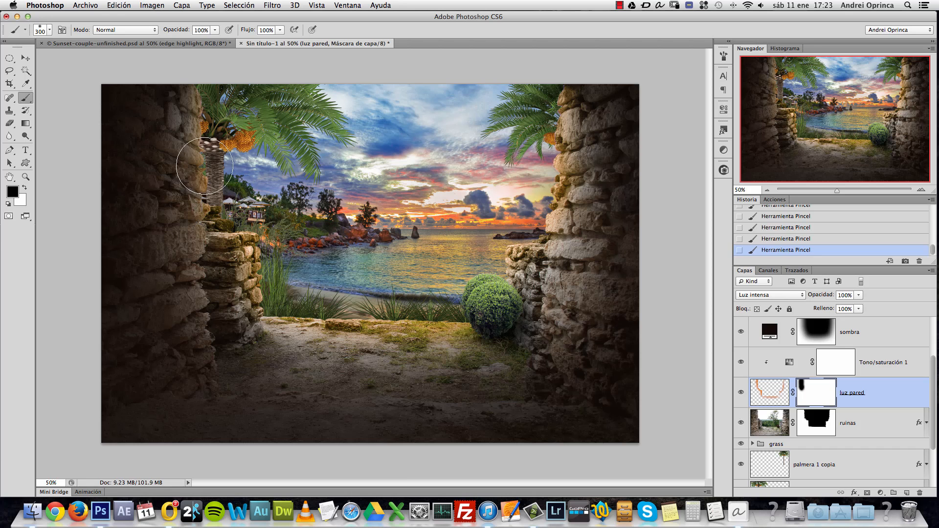
Step: Undo the last two mask strokes, paint white near the left-hand wall's upper inner edge and reduce the brush to 200 px
key("alt+super+z")
key("alt+super+z")
key("x")
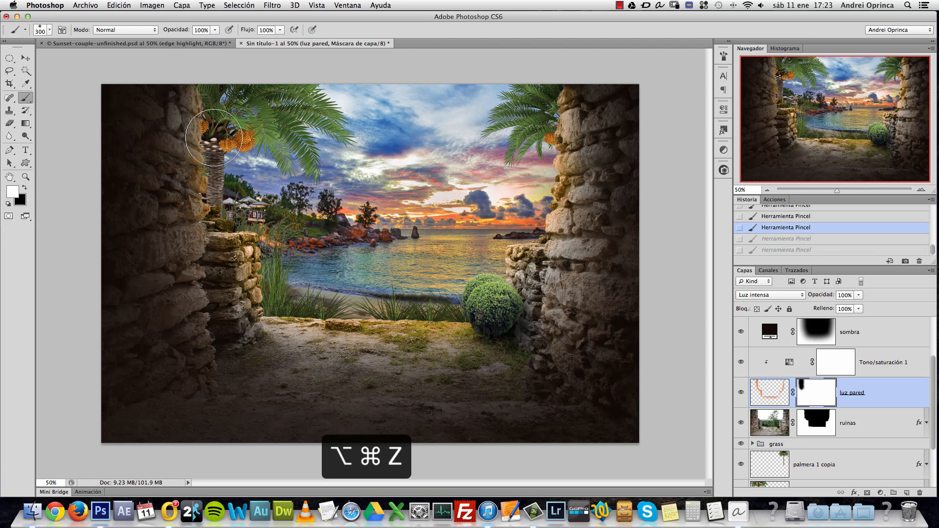
left_click_drag(223, 96, 220, 103)
key("bracketleft")
key("bracketleft")
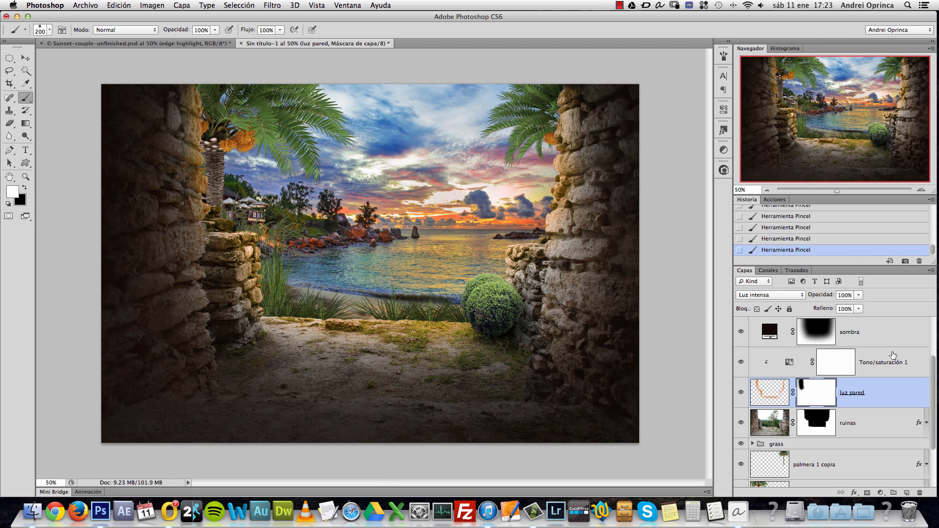
Step: Set the luz pared layer's opacity to 80% and the Tono/saturación 1 layer's Saturación to -45
left_click(850, 294)
type("80")
double_click(789, 362)
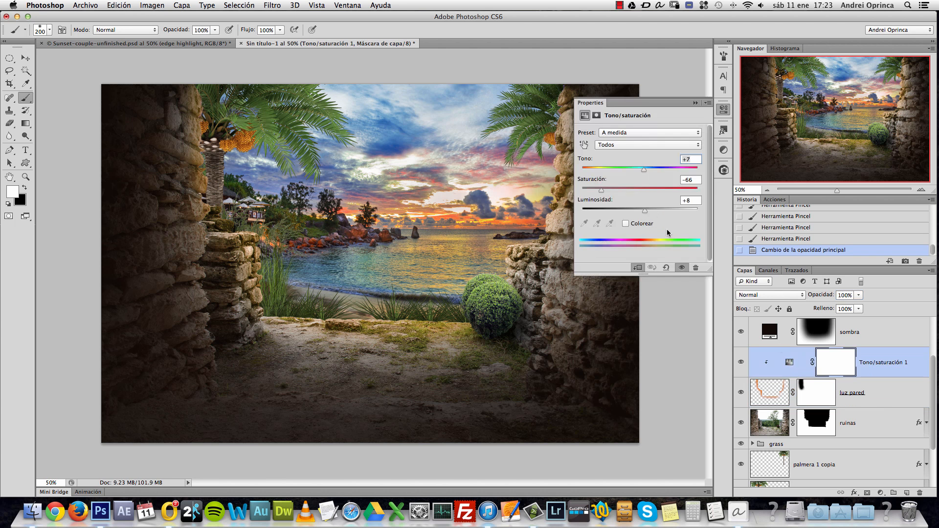
left_click(602, 191)
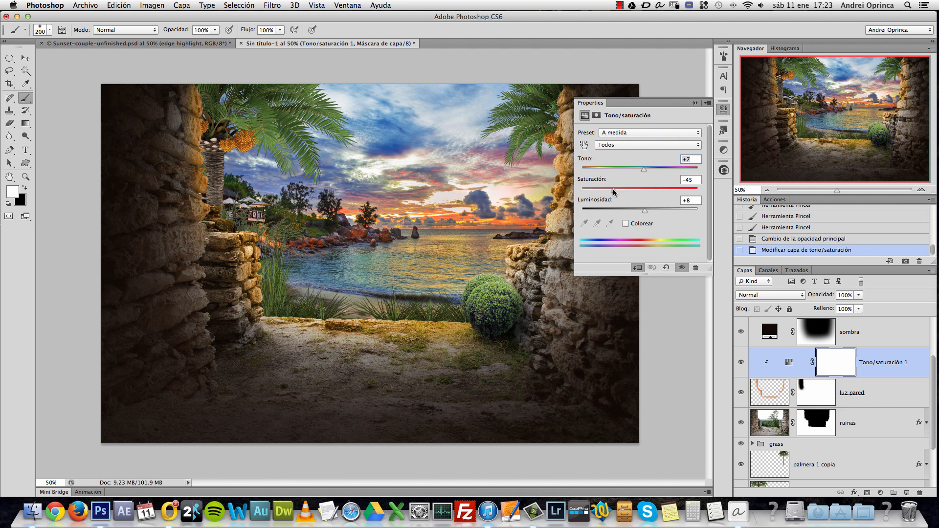
left_click(694, 103)
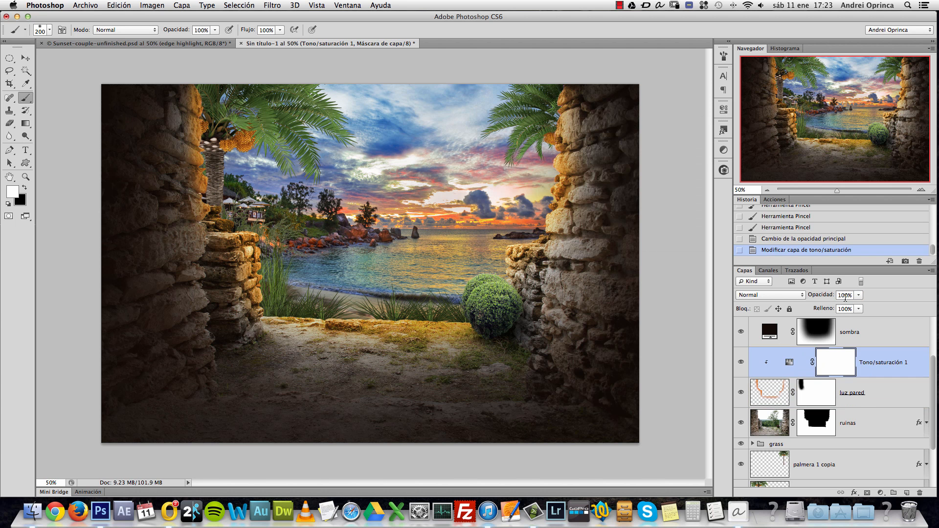
Step: Set the luz pared layer's opacity to 43% and the Tono/saturación 1 layer's Saturación to -55
left_click(871, 392)
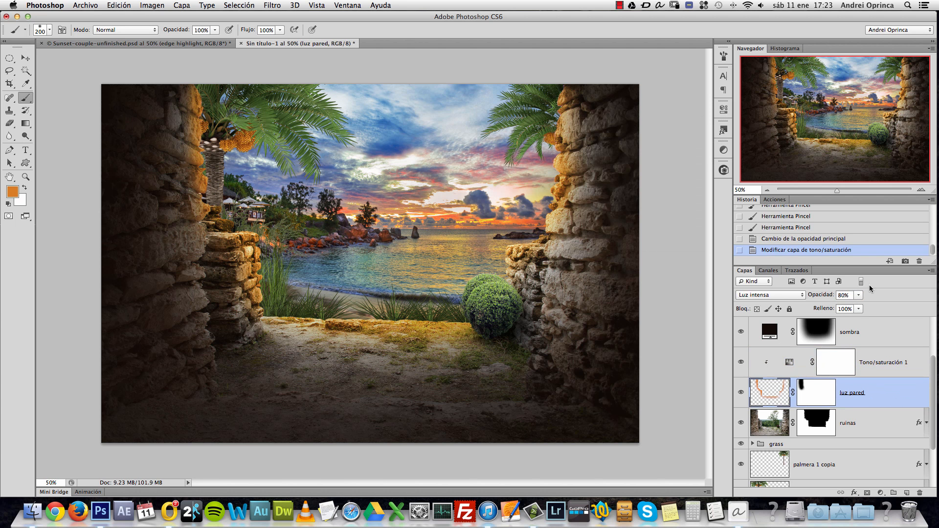
left_click(858, 295)
left_click_drag(860, 305, 846, 303)
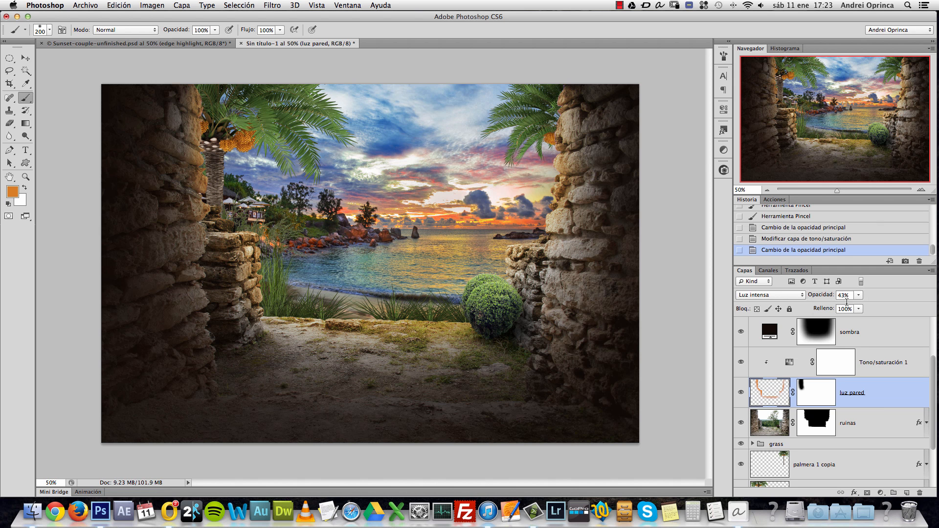
double_click(789, 362)
left_click(608, 187)
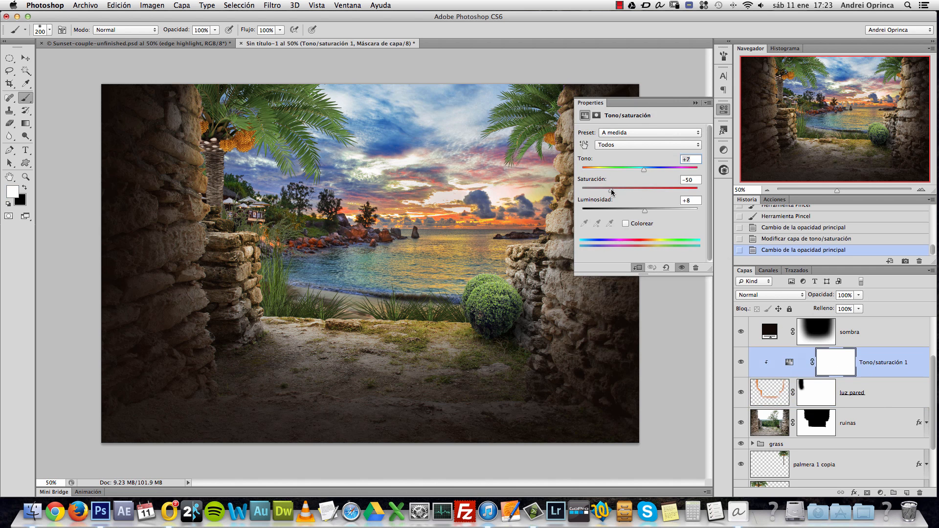
left_click(694, 102)
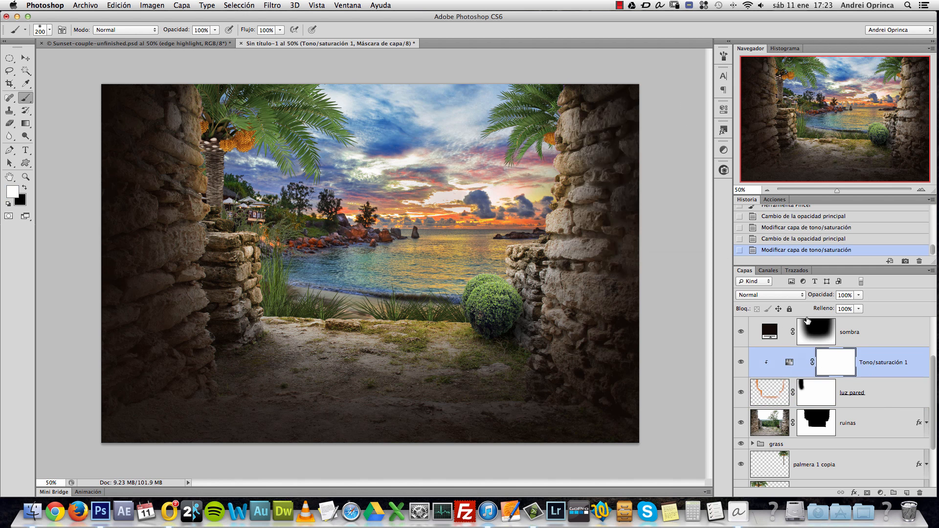
Step: Set the luz pared layer's opacity to 53% and compare the image with that layer hidden and shown
left_click(741, 393)
double_click(790, 363)
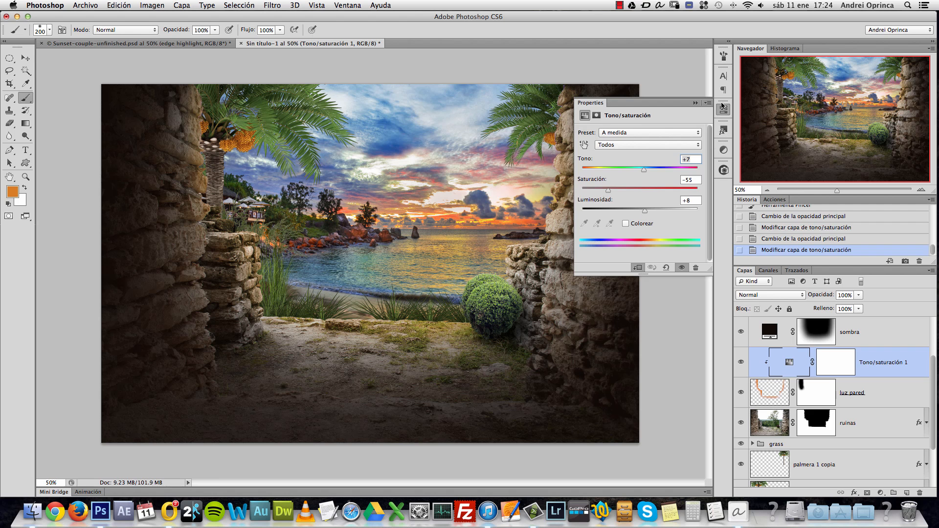
left_click(695, 102)
left_click(868, 393)
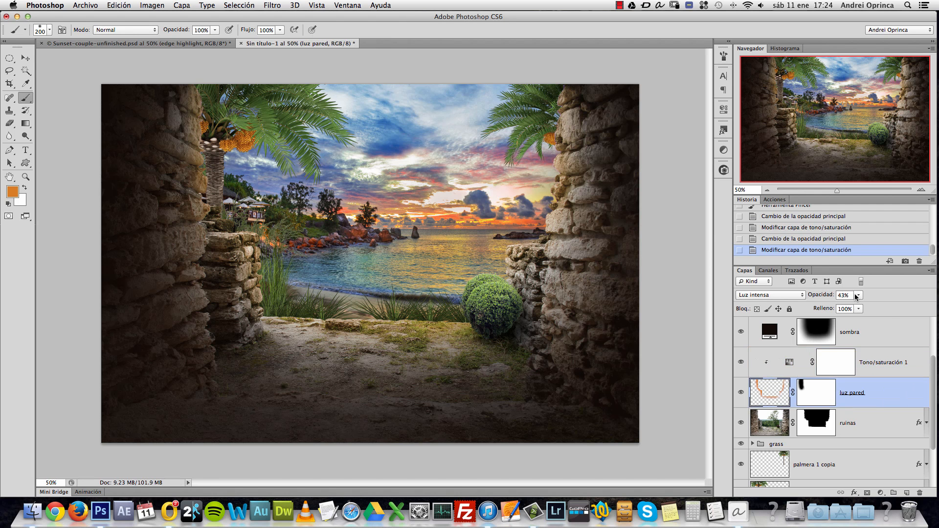
left_click(858, 295)
left_click_drag(863, 305, 864, 304)
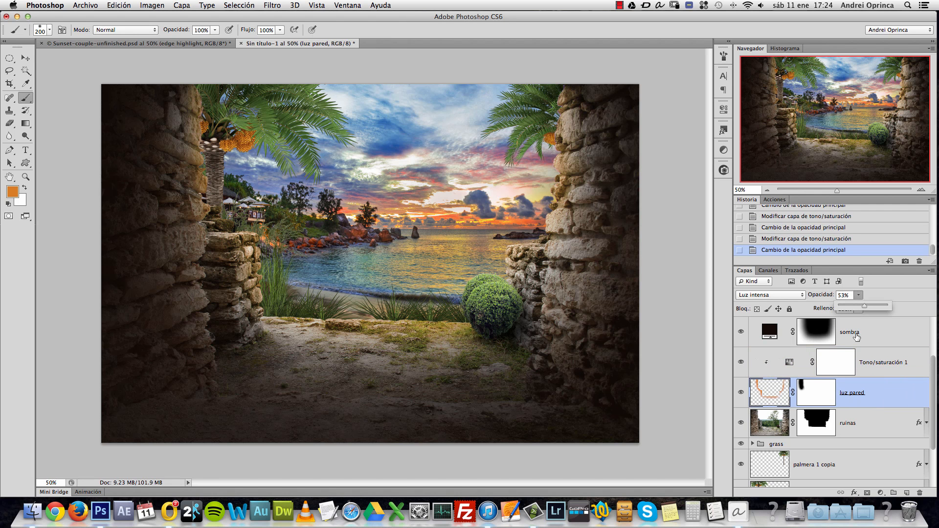
left_click(741, 392)
left_click(741, 392)
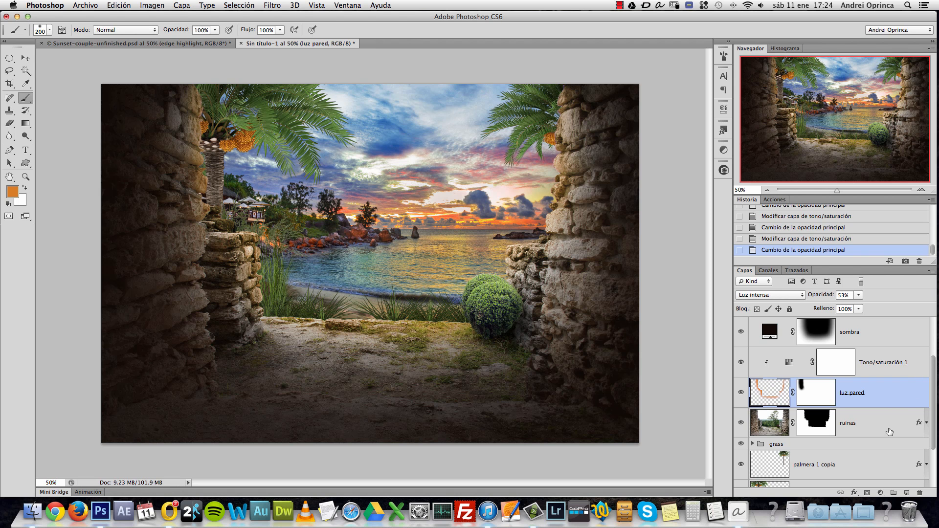
Step: Set the opacity of the ruinas layer's Superposición de degradado effect to 90%
left_click(926, 423)
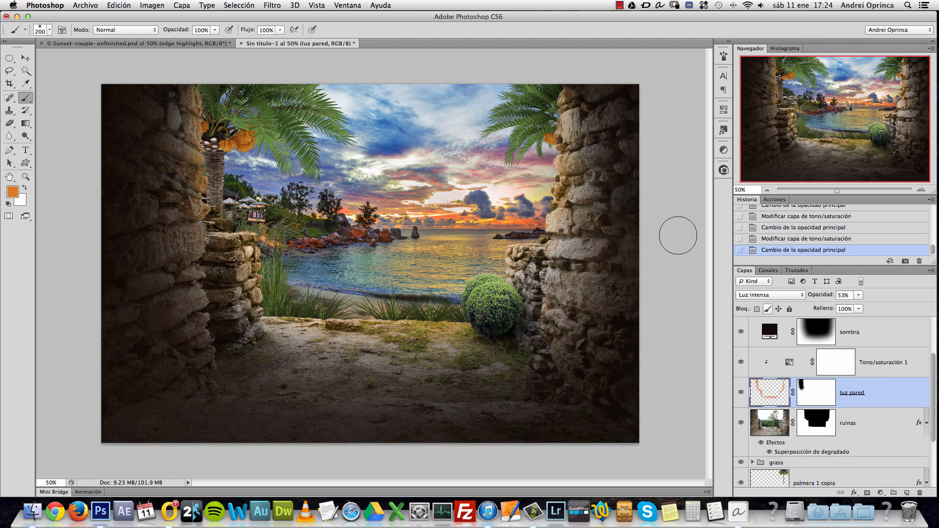
double_click(801, 453)
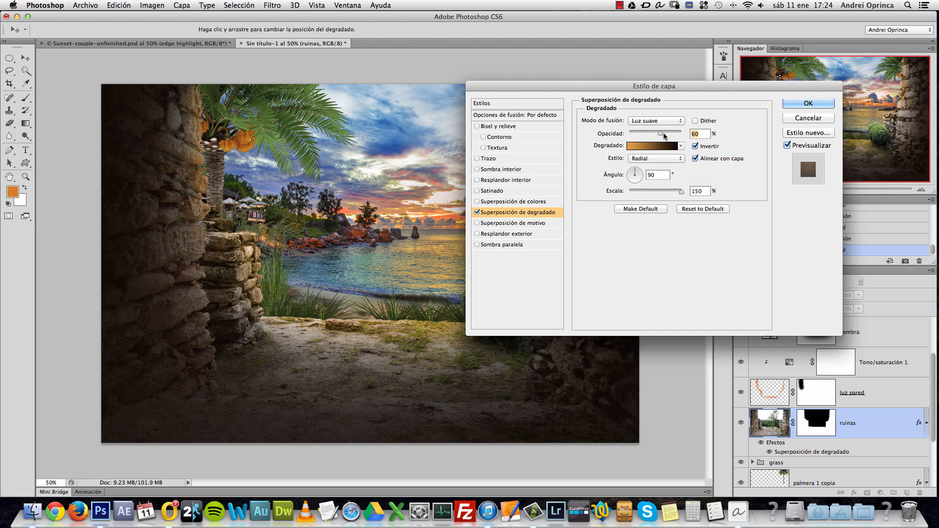
mouse_move(672, 135)
left_mouse_down()
mouse_move(663, 135)
mouse_move(690, 133)
left_mouse_up()
mouse_move(685, 131)
left_mouse_down()
mouse_move(665, 132)
mouse_move(676, 134)
left_mouse_up()
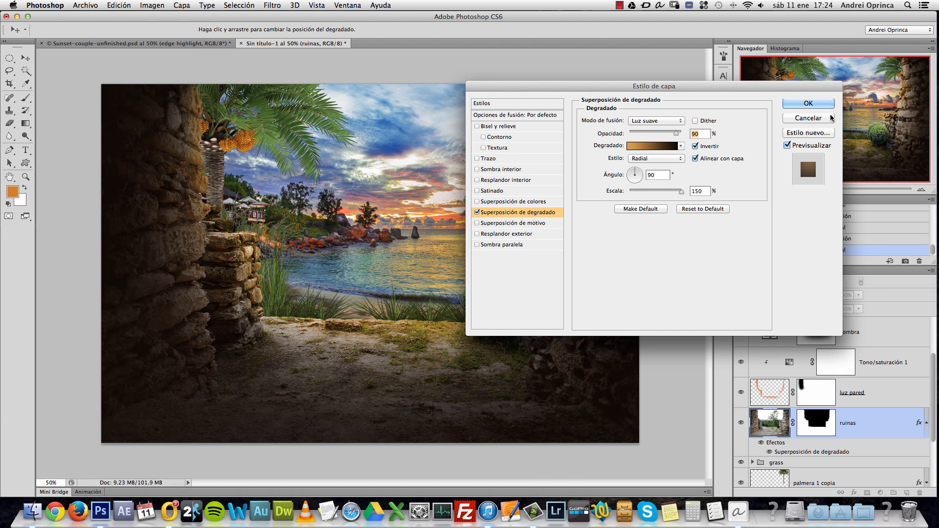
left_click(808, 103)
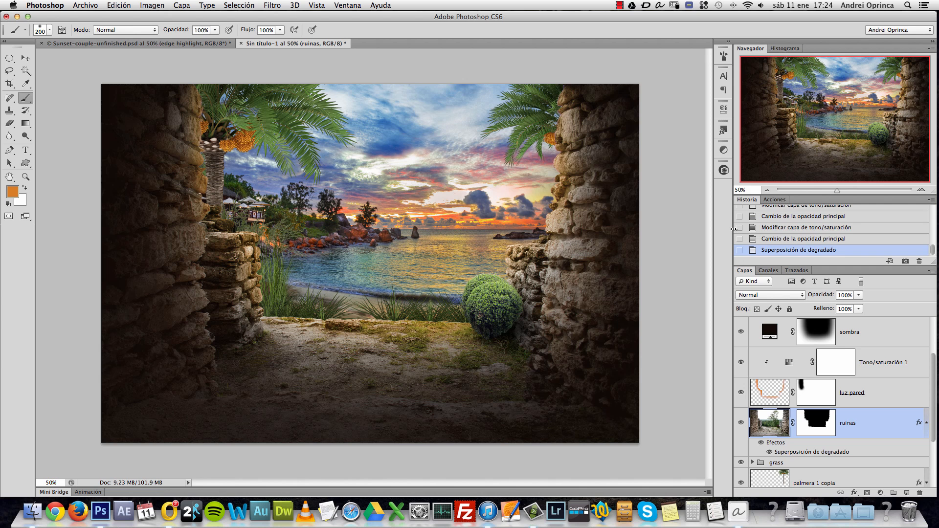
Step: Open the couple photo Depositphotos_6019240_original.jpg from the Stock folder
key("super+o")
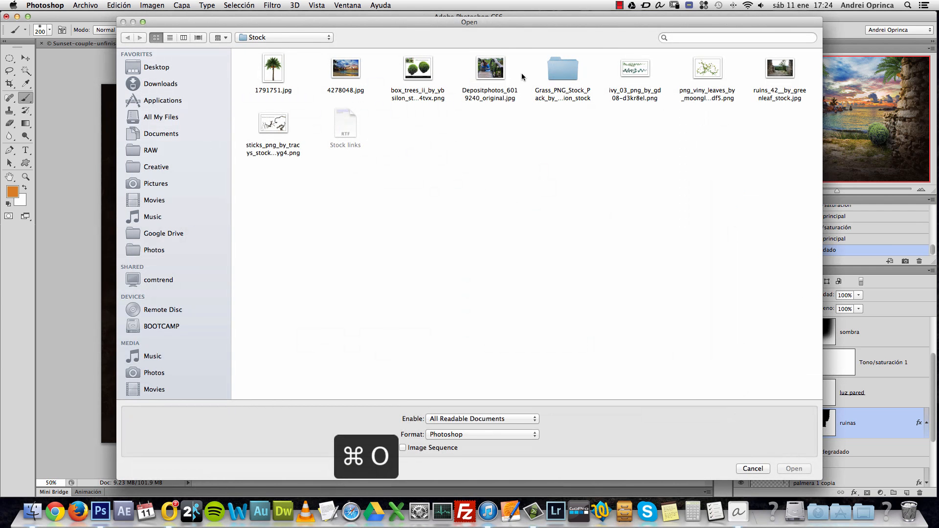
left_click(499, 68)
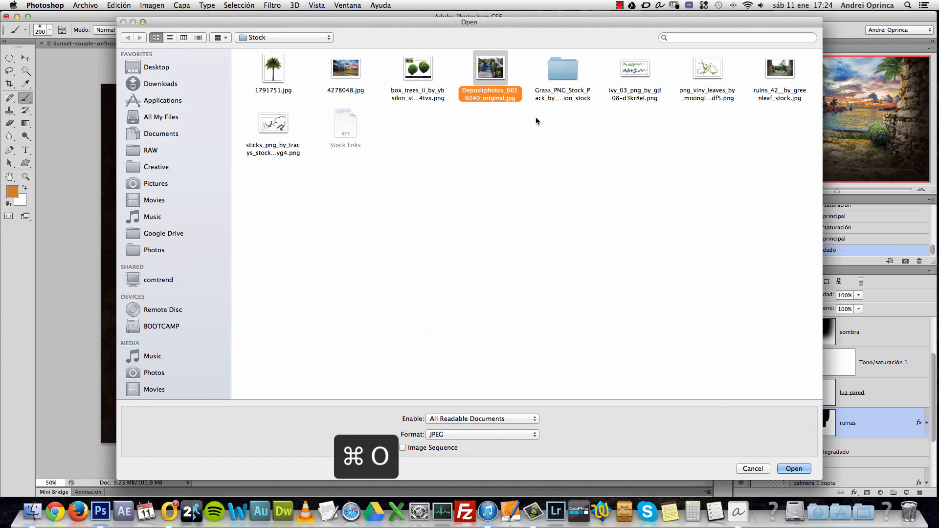
left_click(801, 471)
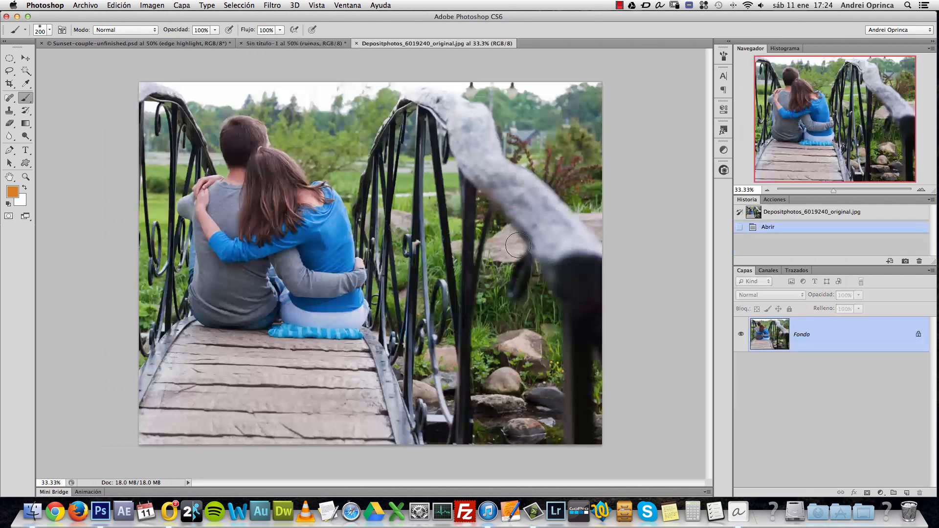
Step: Choose the Pen tool in Path mode, convert the Fondo background into a normal layer and add a layer mask to it
left_click(9, 72)
key("super+1")
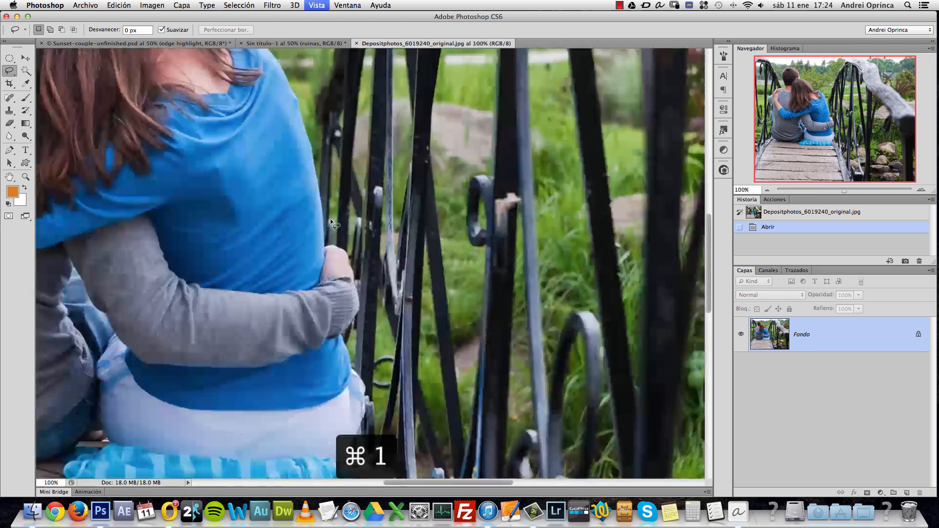
left_click_drag(283, 315, 574, 251)
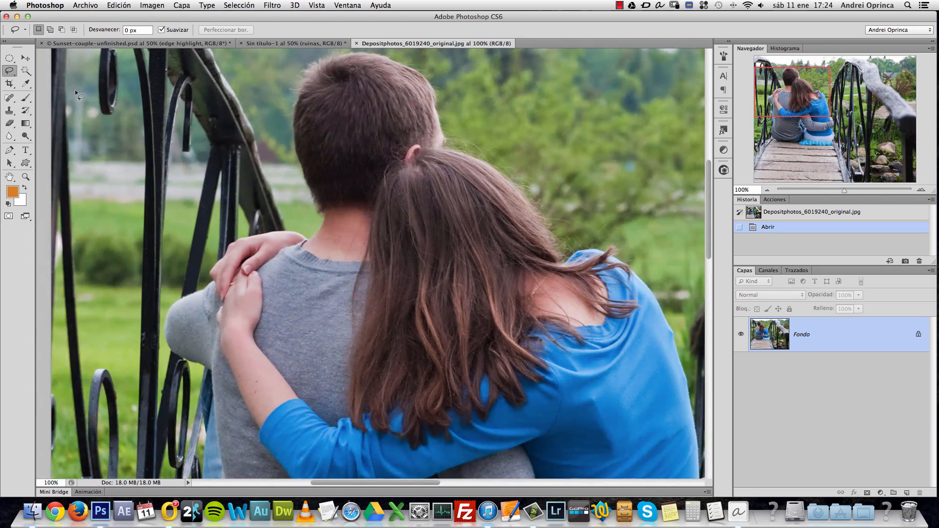
left_click(9, 71)
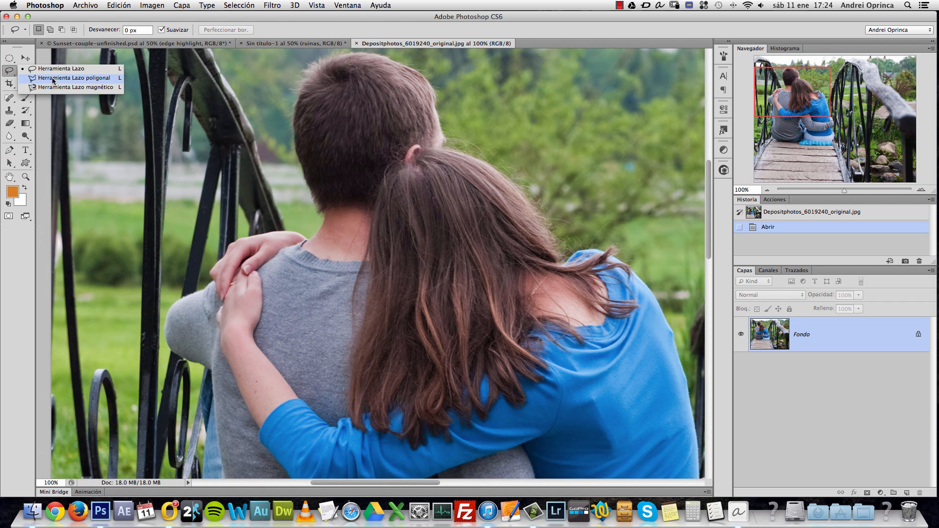
left_click(10, 150)
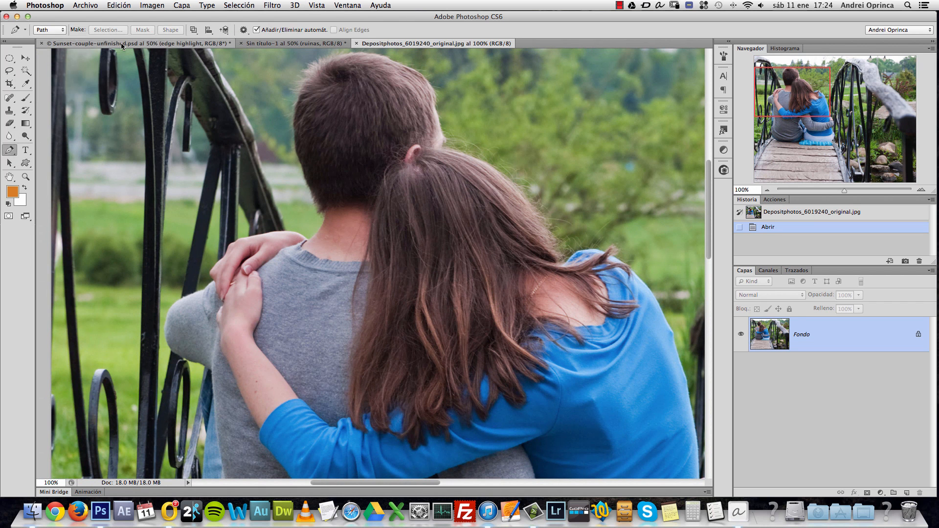
left_click(63, 31)
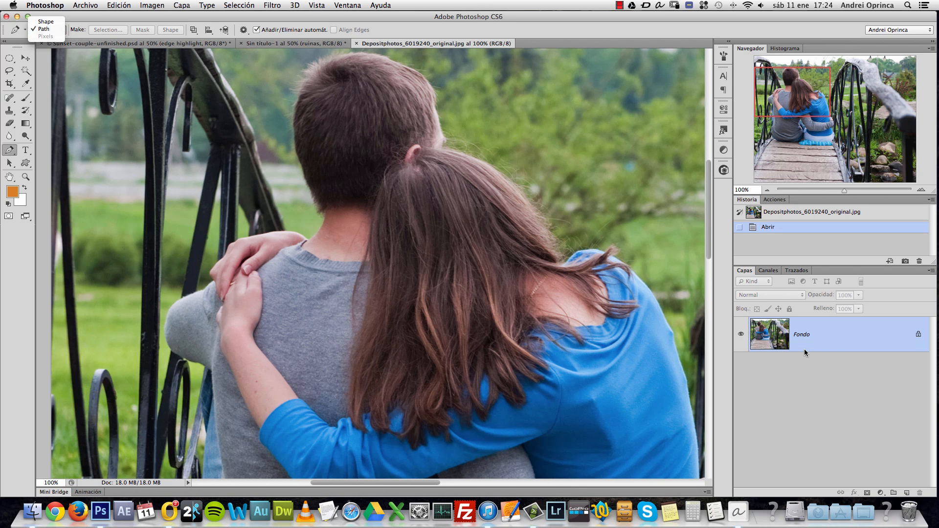
left_click(827, 336)
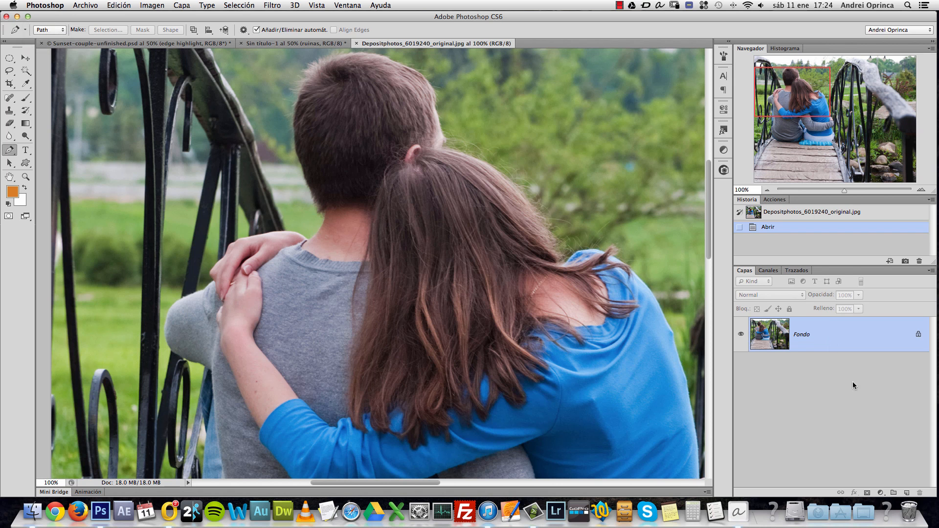
left_click(866, 492)
Step: Start a Pen path at 400% zoom with curved anchor points along the bottom edge of the man's jeans
left_click_drag(485, 365, 356, 168)
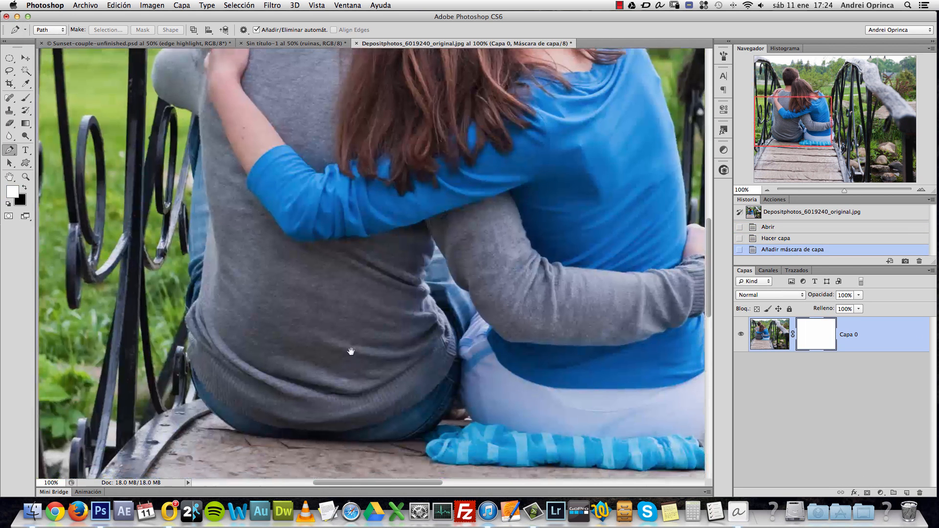
left_click_drag(350, 350, 164, 256)
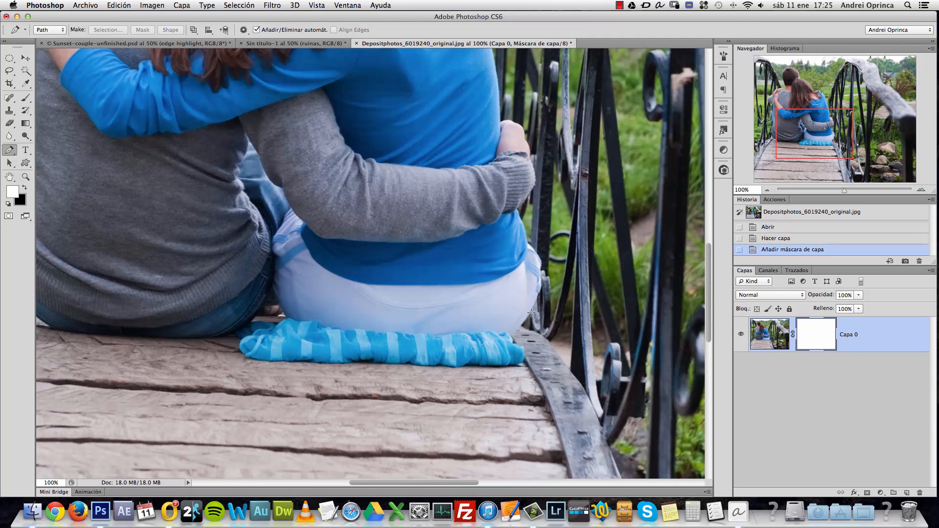
left_click(544, 321, "super")
left_click(543, 321, "super")
left_click(538, 321, "super")
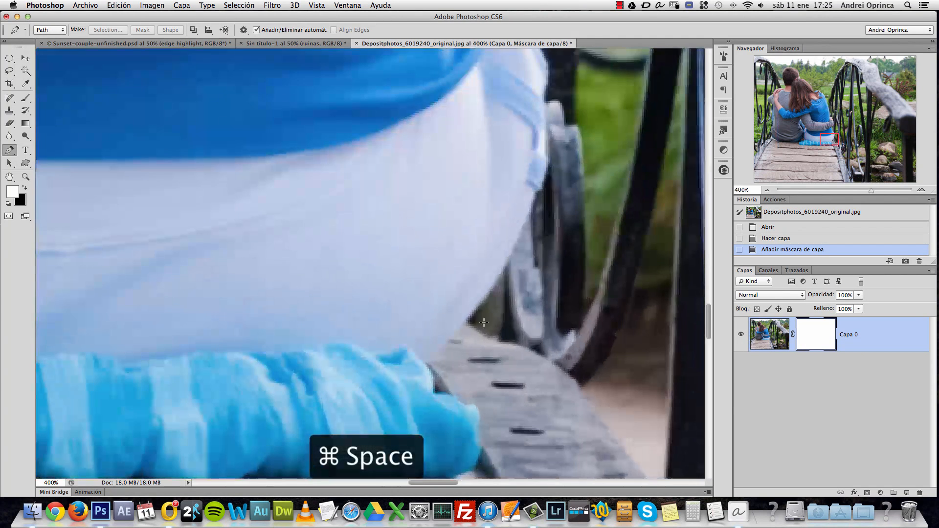
left_click_drag(379, 328, 459, 299)
left_click_drag(146, 386, 537, 350)
left_click_drag(146, 279, 538, 286)
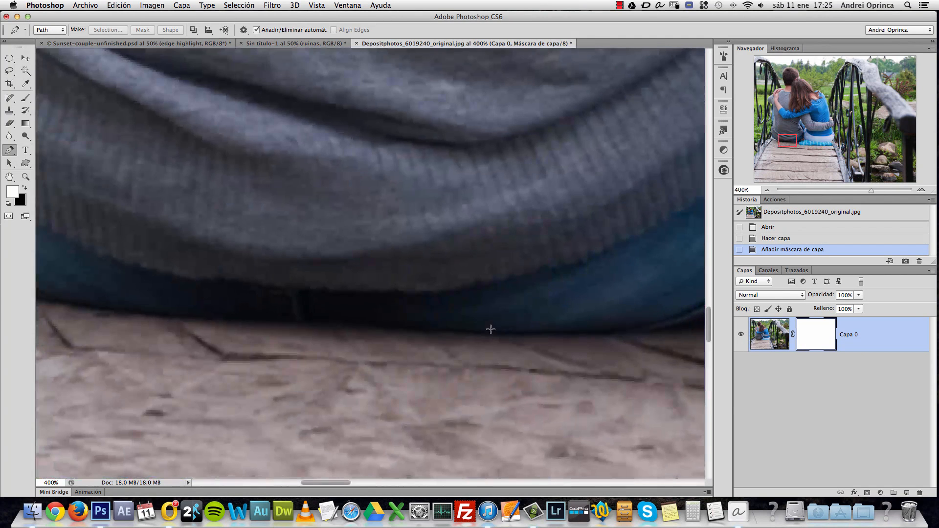
left_click_drag(503, 333, 430, 336)
left_click_drag(329, 332, 563, 342)
left_click_drag(270, 309, 213, 291)
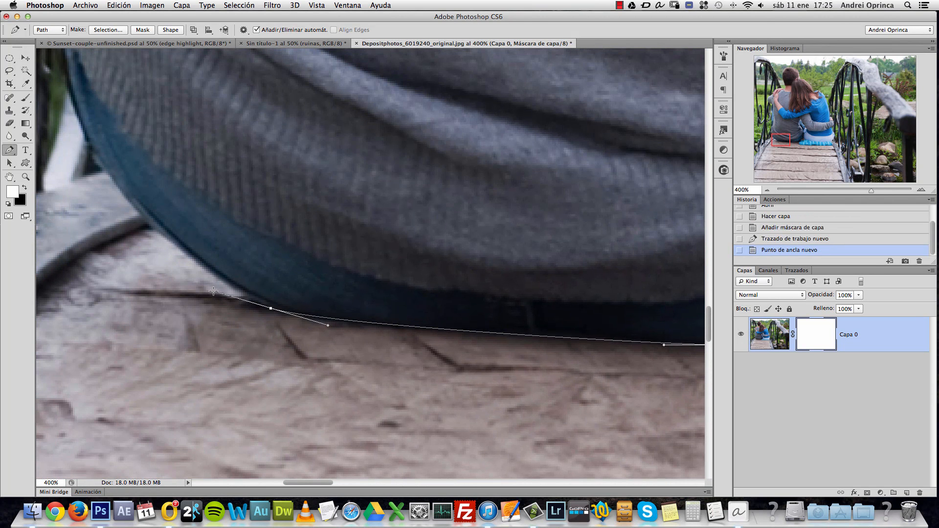
Step: Extend the path up around the outer edge of the jeans to the sweater hem and adjust the curve's handle
left_click_drag(86, 136, 40, 62)
left_click_drag(163, 105, 369, 341)
left_click_drag(265, 254, 262, 238)
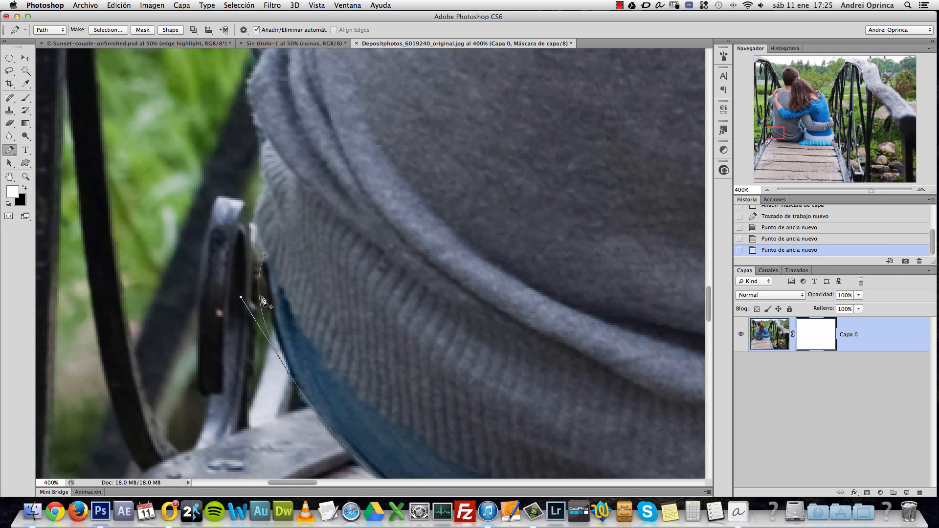
left_click_drag(331, 300, 294, 165)
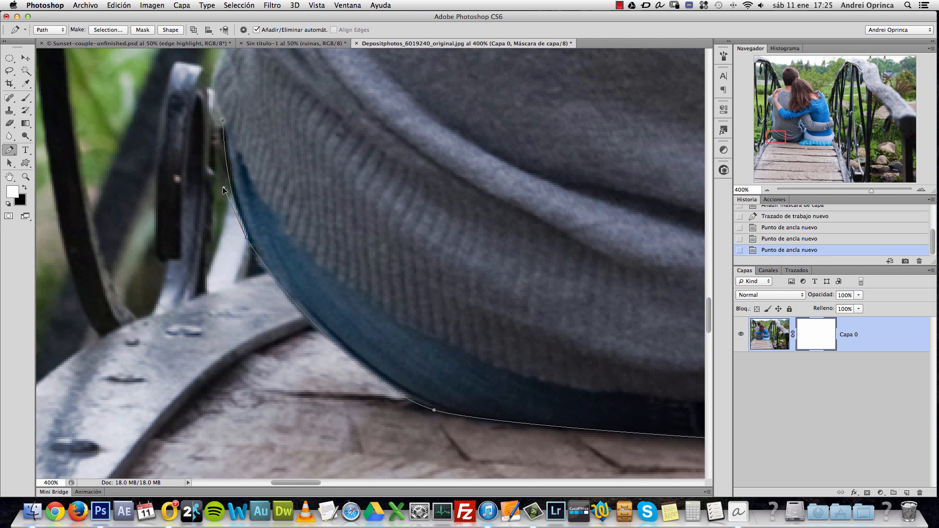
left_click_drag(226, 188, 223, 186)
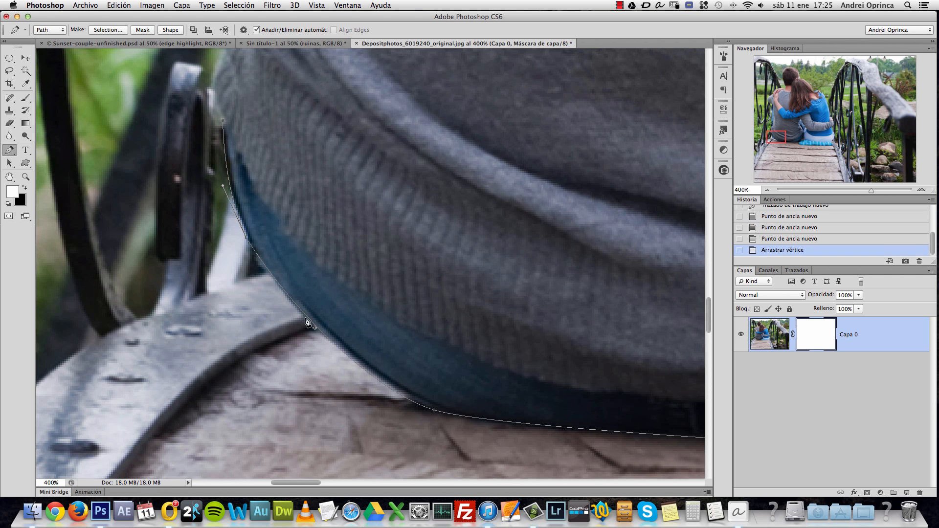
Step: Continue the path with closely spaced anchor points up the outer edge of the man's ribbed sweater hem
scroll(312, 283, "up", 5)
scroll(312, 283, "left", 3)
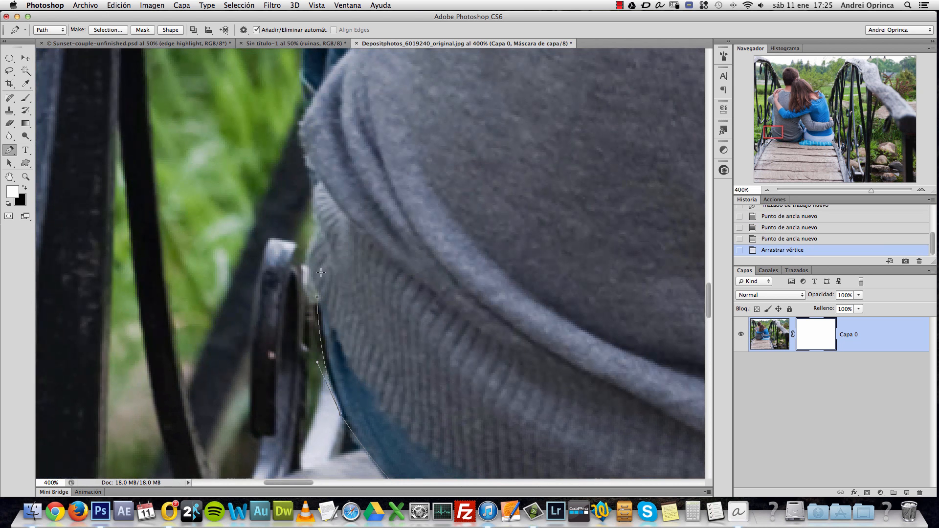
key("super+z")
left_click(305, 266)
left_click(319, 235)
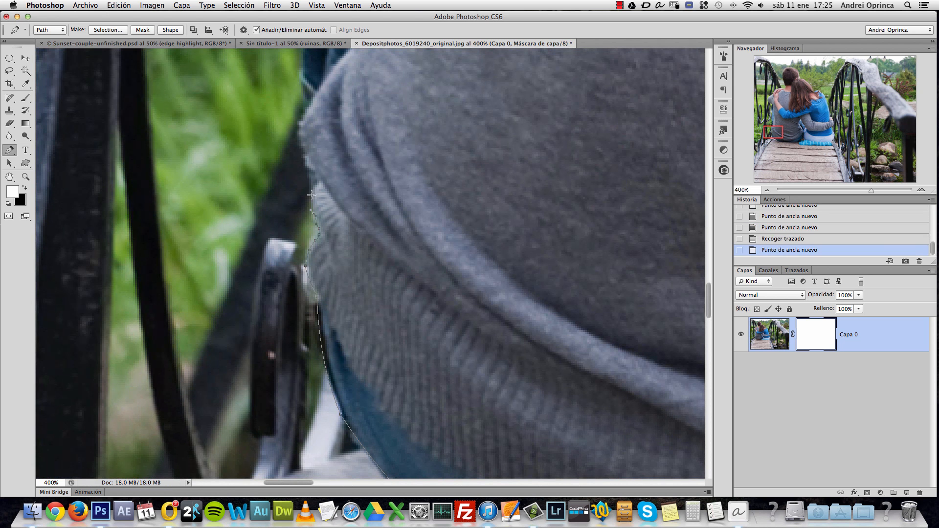
key("v")
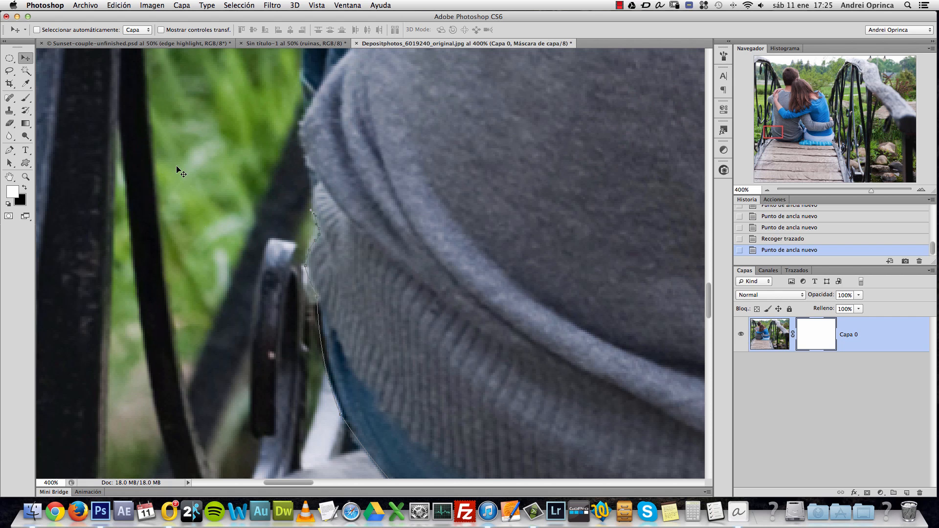
left_click(805, 328, "super")
left_click(286, 227)
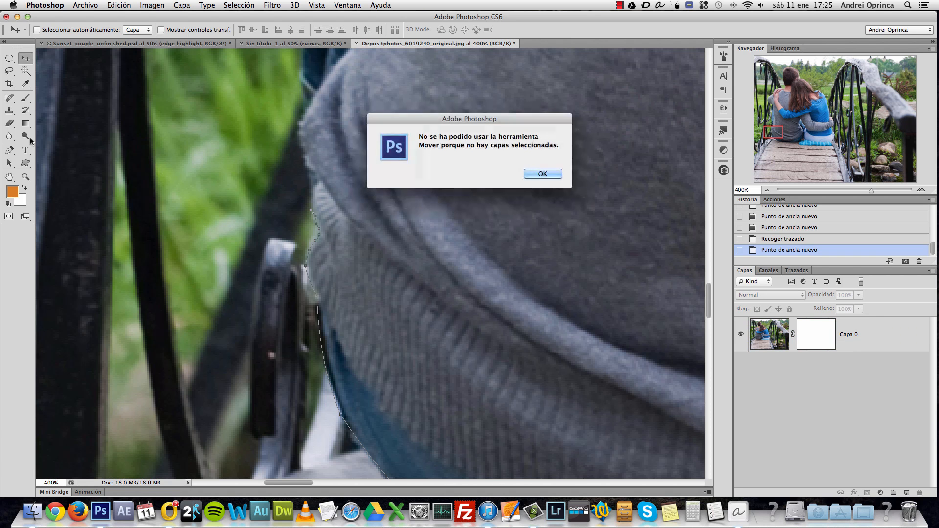
left_click(554, 174)
key("p")
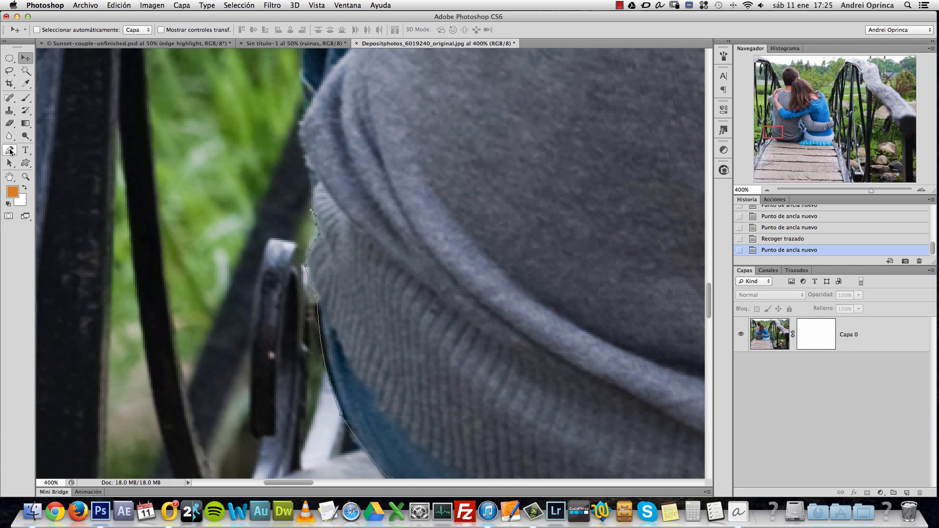
Step: Continue the path with closely spaced anchor points from the man's ribbed hem up around the sweater fold and the bunched denim above it
left_click(313, 214)
left_click(315, 193)
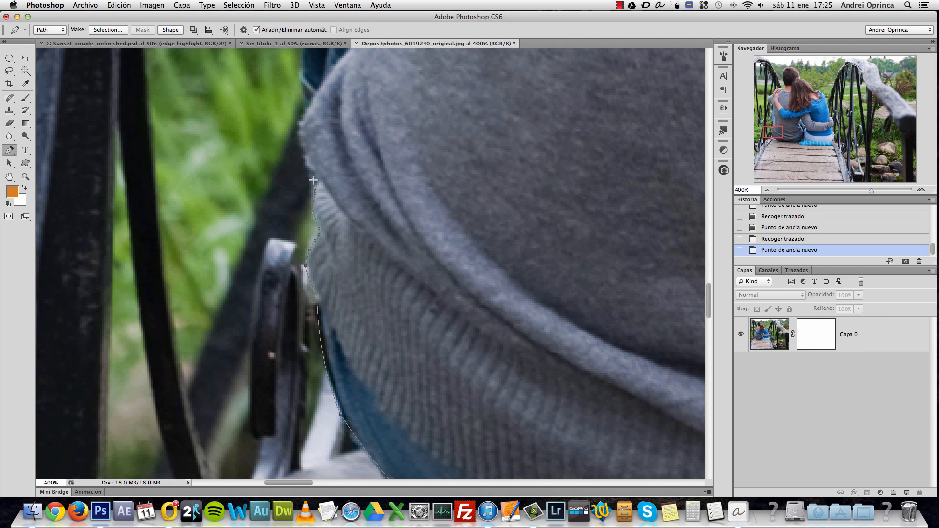
left_click(312, 179)
left_click(309, 172)
left_click(305, 156)
left_click(301, 144)
left_click(300, 135)
left_click(300, 123)
left_click_drag(336, 97, 319, 274)
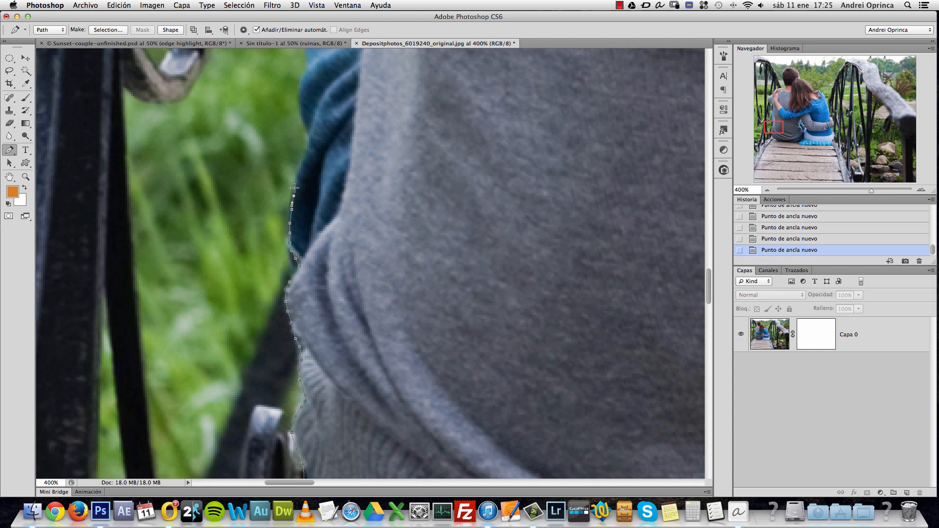
left_click_drag(300, 115, 300, 254)
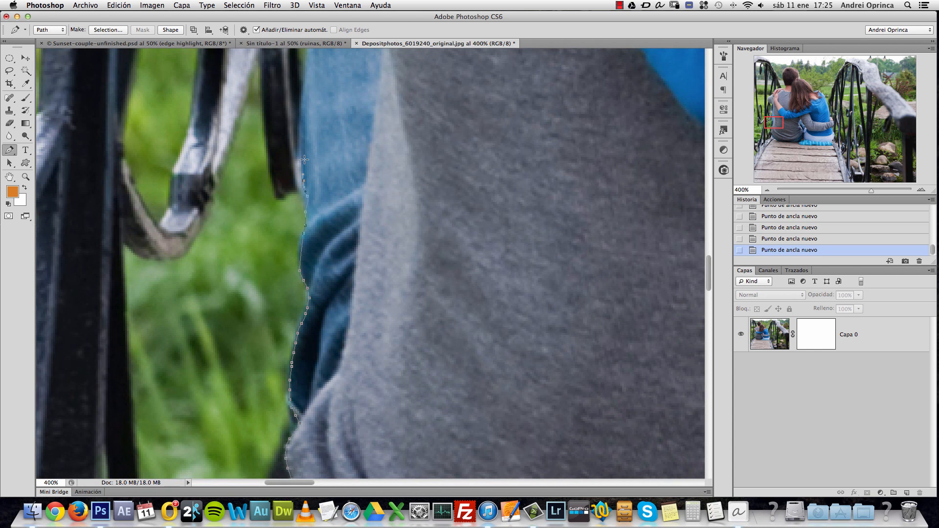
Step: Undo the latest anchor points beside the bunched denim and redraw the path up the outer edge of the blue jeans
key("alt+super+z")
key("alt+super+z")
key("alt+super+z")
key("alt+super+z")
key("alt+super+z")
key("alt+super+z")
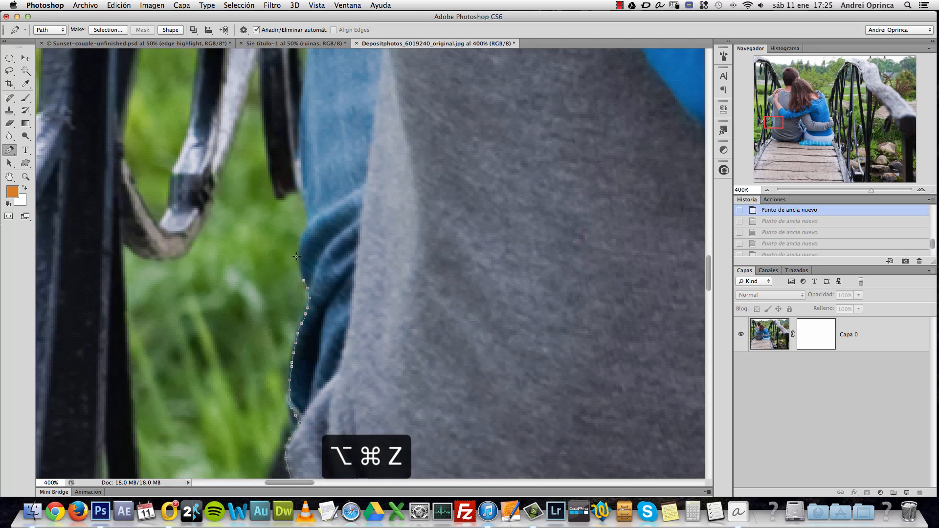
left_click(308, 222)
left_click(309, 222)
left_click_drag(308, 138, 326, 60)
left_click_drag(365, 69, 356, 290)
left_click_drag(323, 217, 313, 146)
left_click_drag(333, 113, 347, 263)
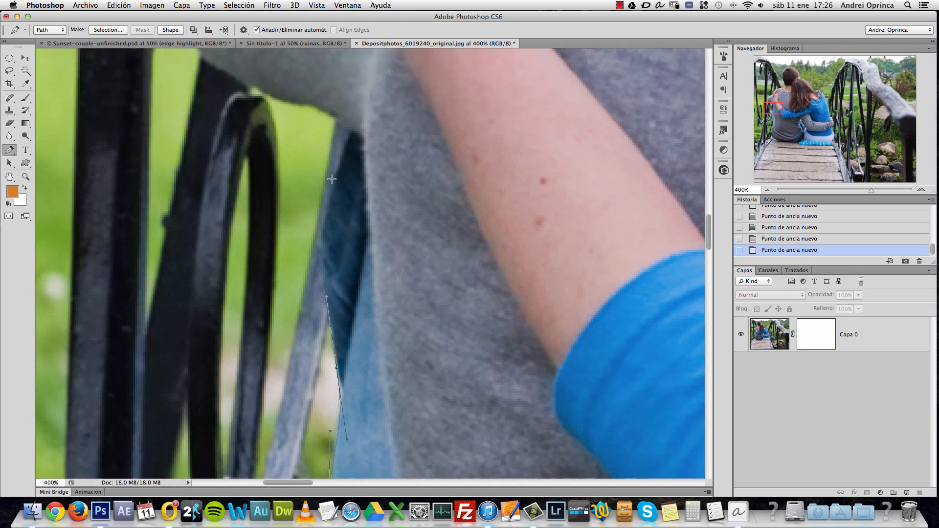
Step: Extend the path from the top of the jeans around the man's bent elbow to the fingers on his shoulder
left_click(335, 189, "alt")
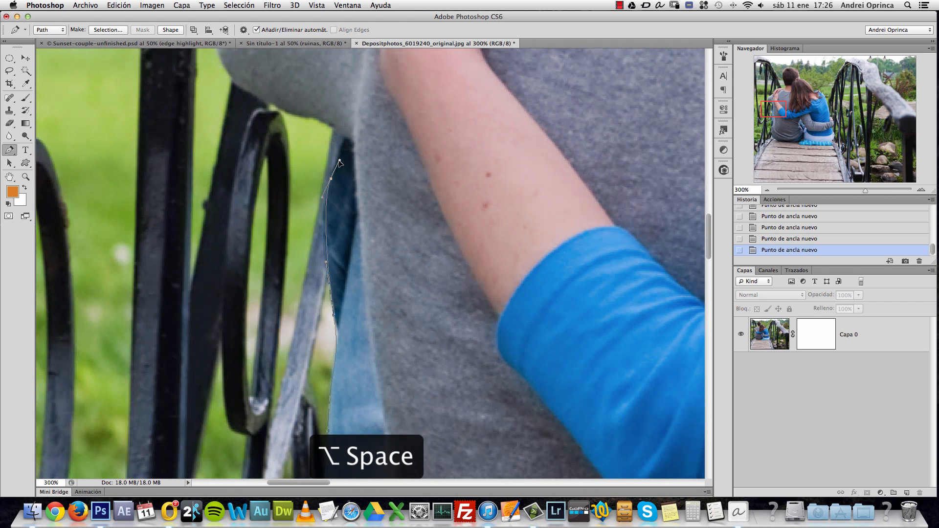
left_click_drag(324, 118, 317, 212)
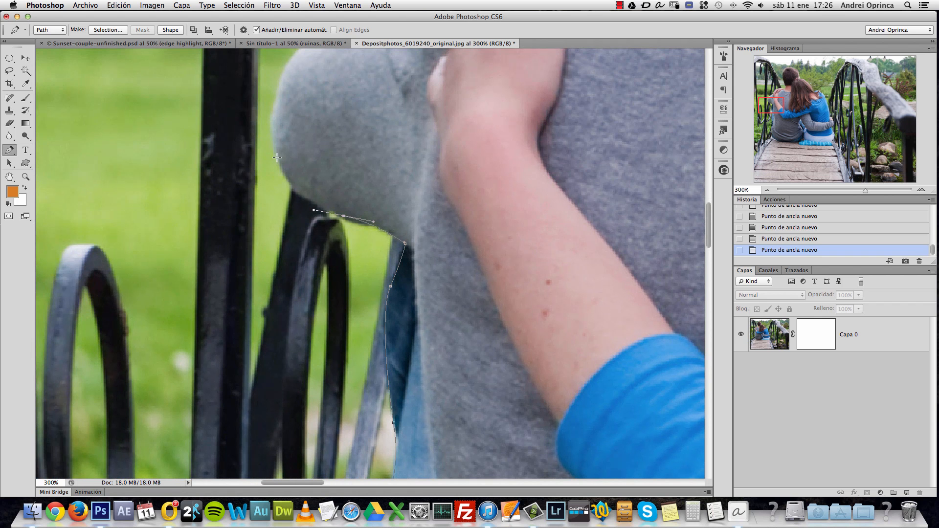
left_click(300, 122, "alt")
left_click_drag(338, 114, 342, 229)
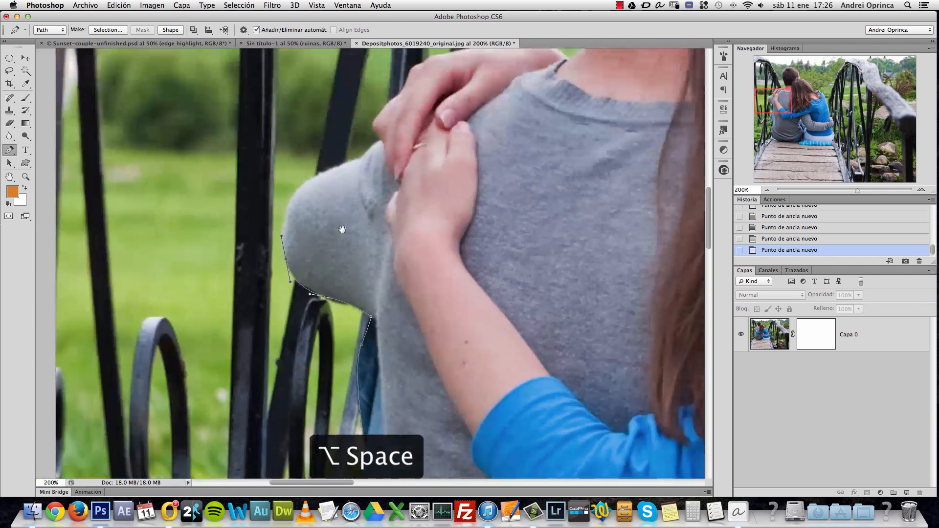
left_click_drag(299, 189, 364, 155)
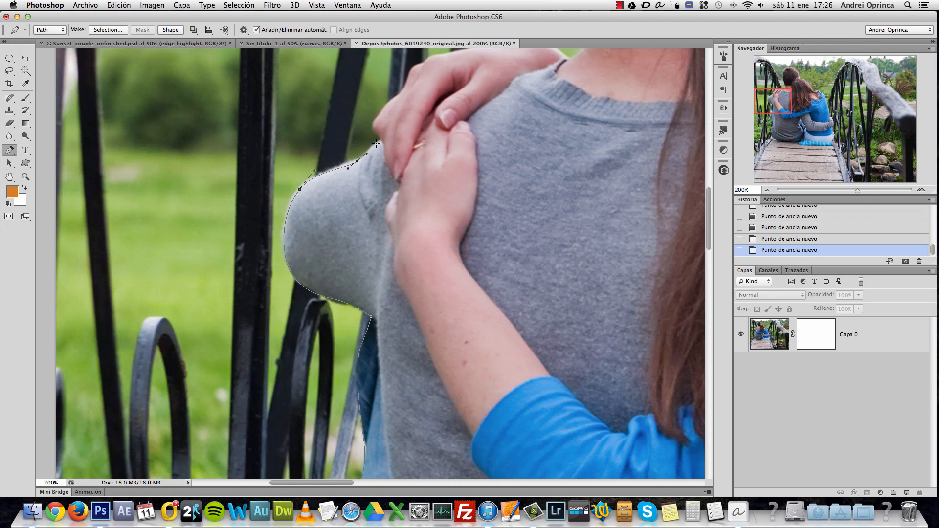
Step: Carry the path over the hand on the man's shoulder to the side of his neck
left_click(391, 137, "alt")
left_click(440, 129, "alt")
left_click(474, 134, "alt")
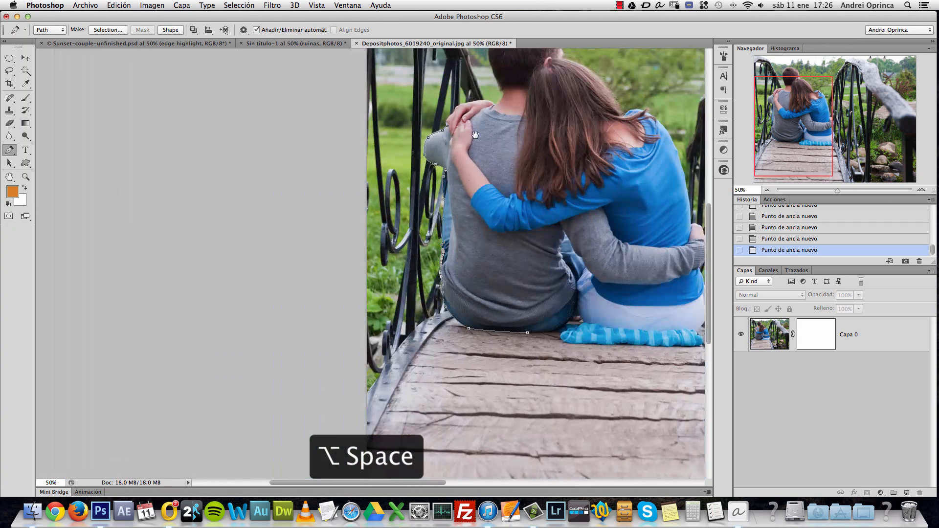
left_click(475, 134, "alt")
left_click(411, 181)
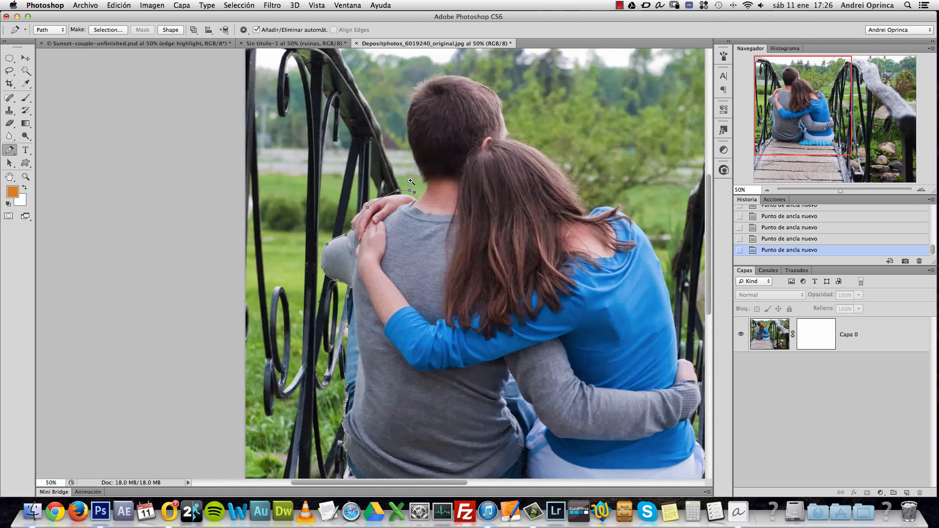
left_click(410, 181)
left_click(410, 181)
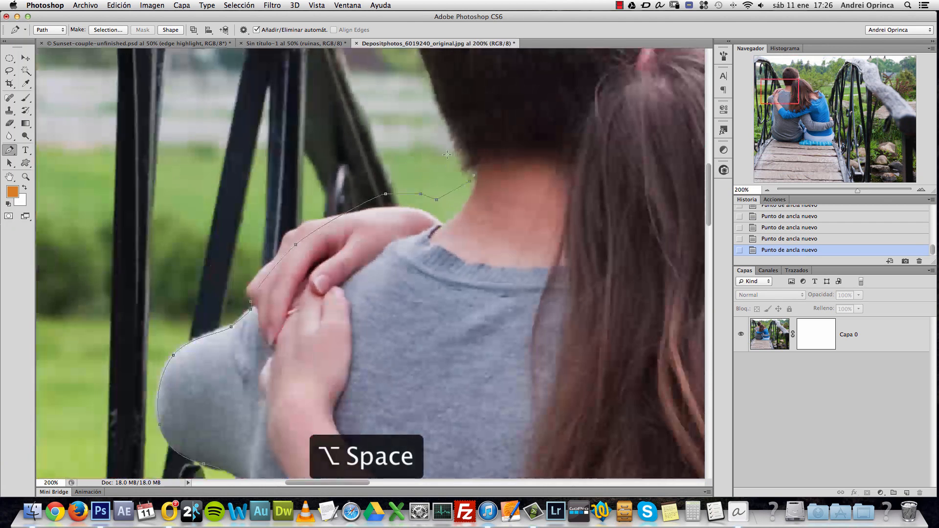
Step: Run the path from the man's neck up beside the back of his head, leaving a margin around the hair
left_click_drag(465, 135, 399, 227)
left_click(423, 276)
left_click_drag(380, 185, 376, 175)
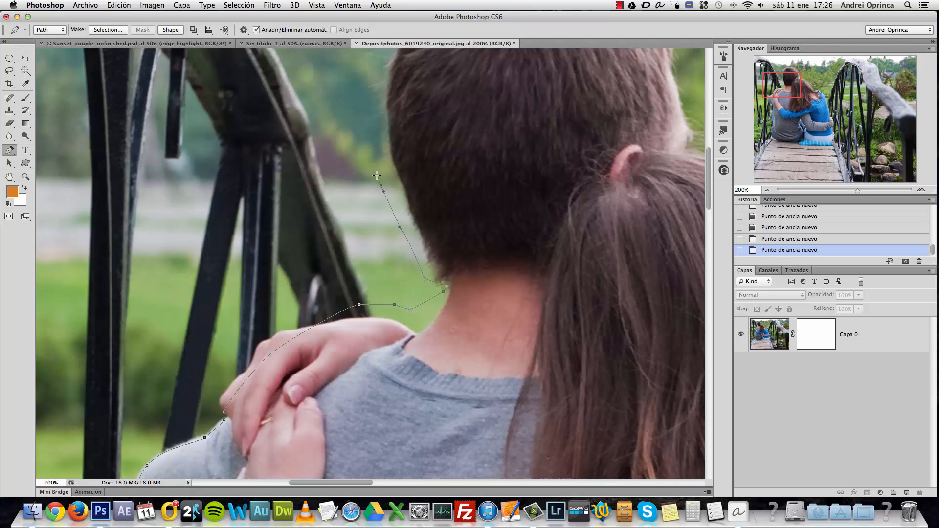
left_click(375, 156)
left_click(369, 135)
left_click_drag(380, 85, 379, 243)
Step: Continue the path over the top of the man's head and down towards his face, keeping clear of the hair
left_click_drag(372, 184, 371, 180)
left_click_drag(397, 145, 396, 139)
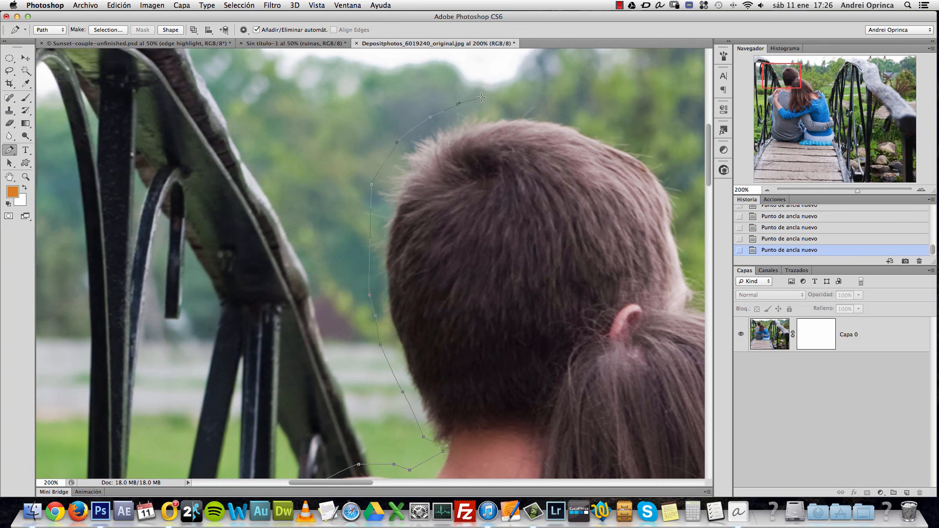
left_click(522, 92)
left_click(569, 102)
left_click(612, 113)
left_click_drag(645, 134, 648, 140)
left_click_drag(678, 200, 461, 118)
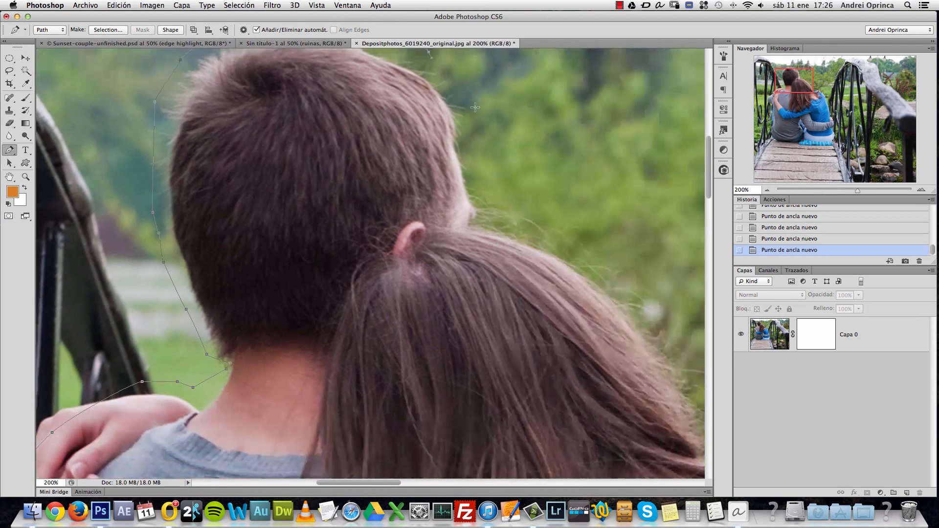
left_click(564, 224)
left_click(591, 237)
left_click(617, 252)
left_click(636, 271)
left_click(650, 291)
left_click_drag(673, 342, 561, 249)
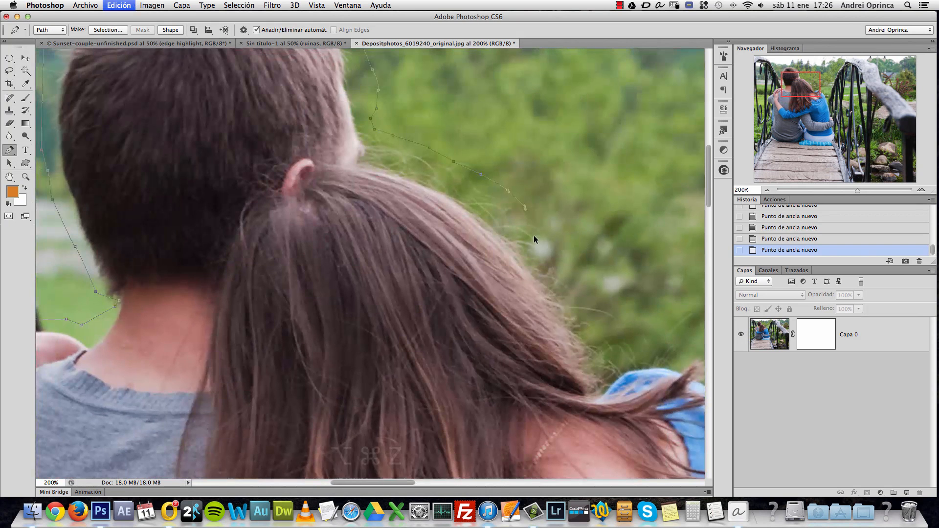
key("alt+super+z")
key("alt+super+z")
key("alt+super+z")
key("alt+super+z")
key("alt+super+z")
key("alt+super+z")
key("alt+super+z")
Step: Trace the path closely along the woman's hair from the man's face to the loose strands above her shoulder
left_click(385, 160)
left_click(401, 175)
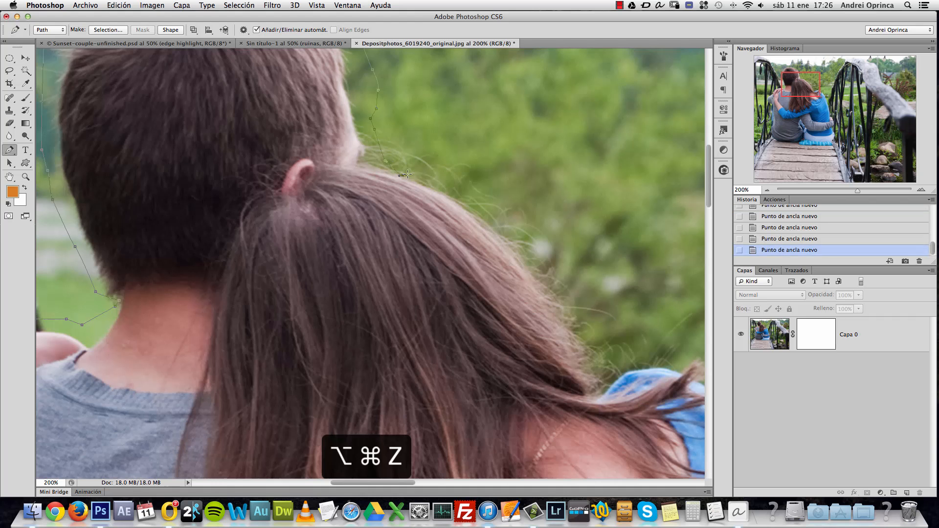
left_click_drag(538, 270, 549, 289)
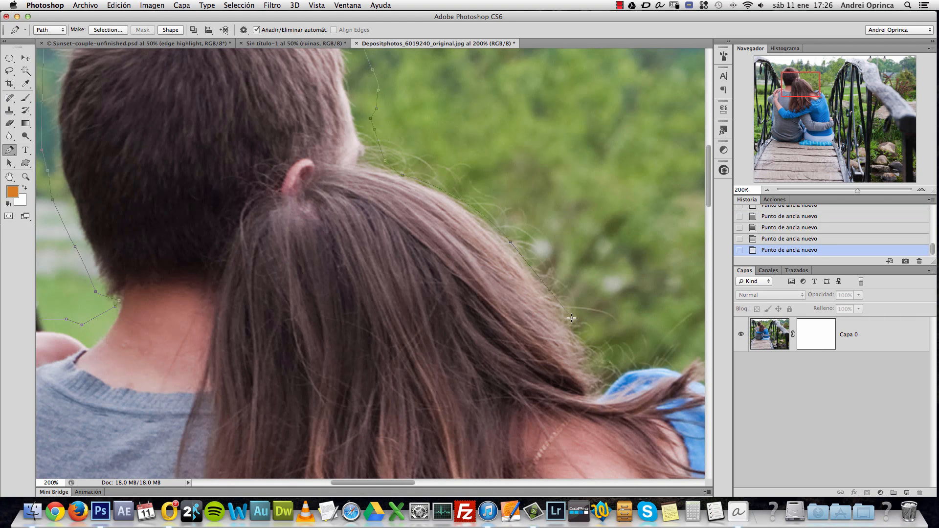
left_click_drag(666, 342, 480, 226)
left_click(459, 253)
left_click(482, 243)
left_click(506, 242)
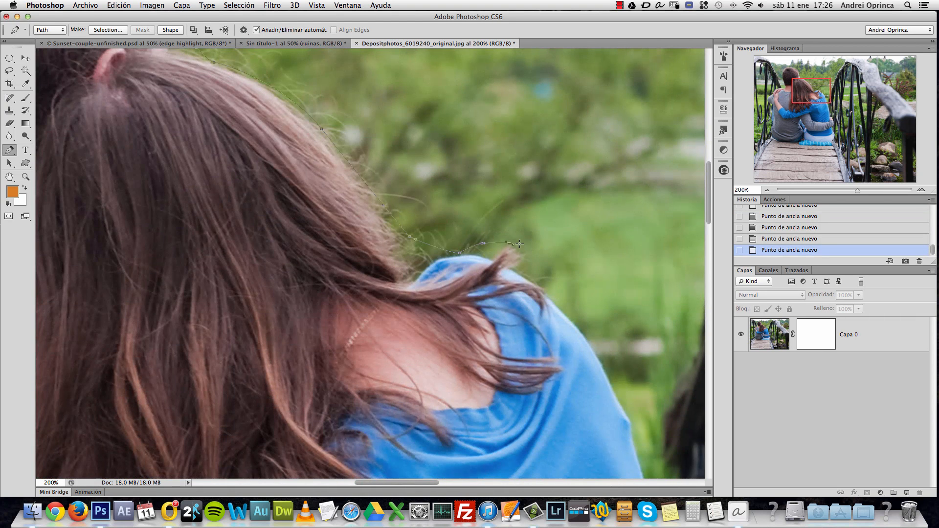
Step: Continue the path around the woman's shoulder and down the upper side of her blue top
left_click_drag(608, 342, 531, 204)
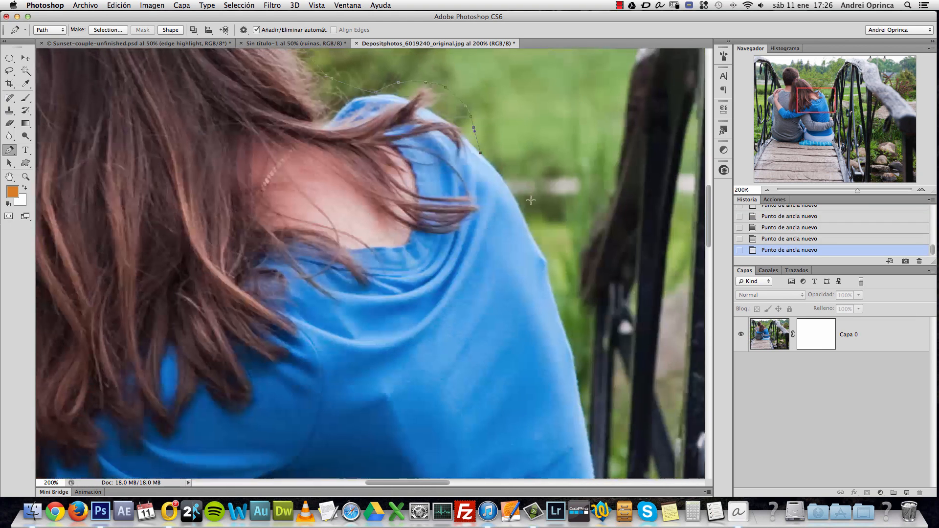
left_click(563, 335)
left_click(572, 362)
left_click_drag(572, 363, 548, 89)
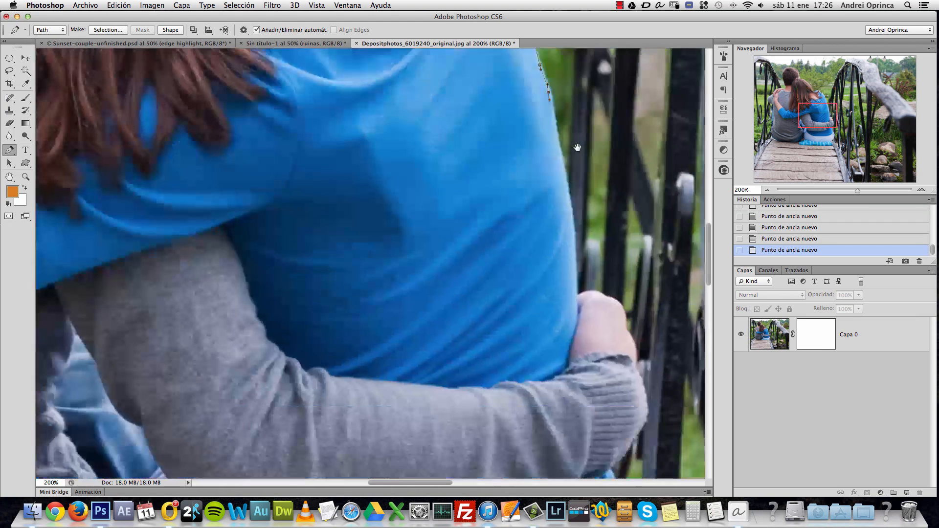
Step: Extend the path down the blue top and around the man's hand and ribbed cuff at her waist
left_click(574, 228)
left_click(573, 255)
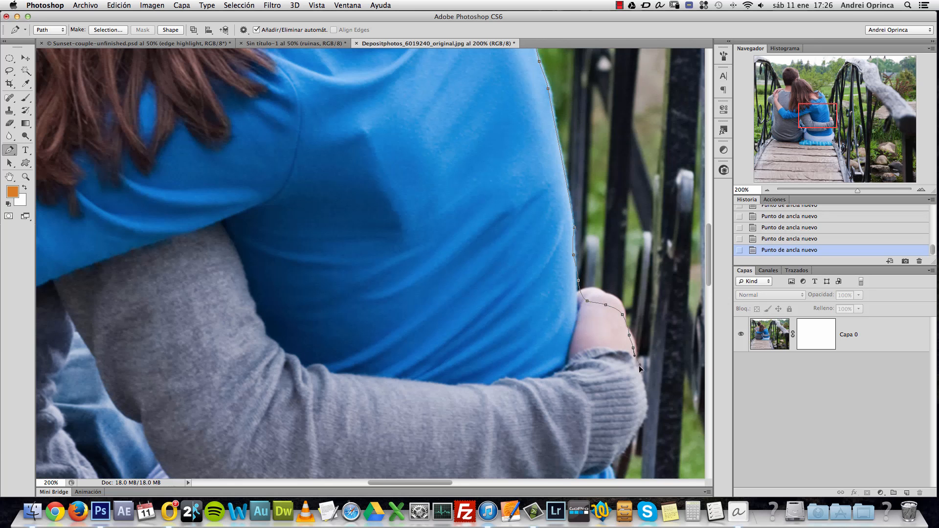
left_click(645, 379)
left_click_drag(646, 380, 657, 184)
left_click(647, 236)
left_click(642, 246)
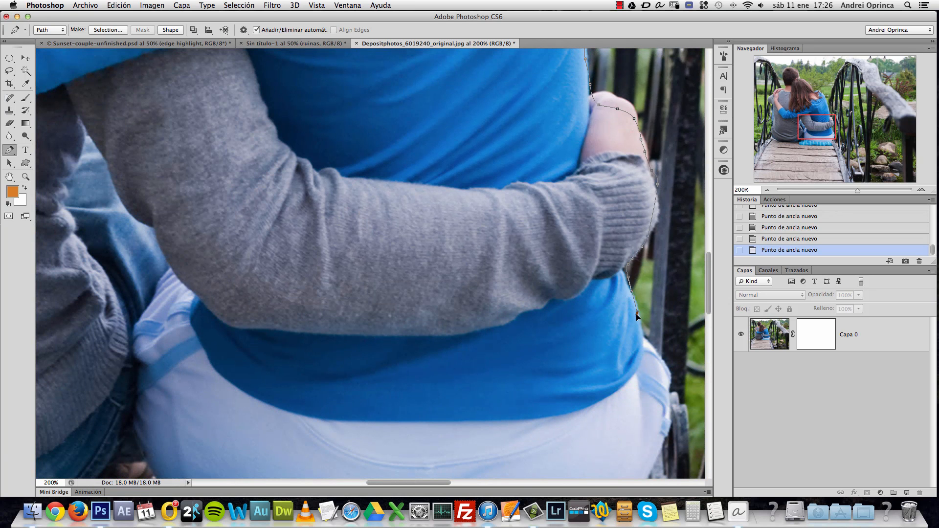
Step: Trace the path around the woman's hip and white trousers down to the end of the striped cloth
left_click(644, 331)
left_click(657, 347)
left_click(662, 358)
left_click(667, 365)
left_click(670, 377)
left_click_drag(672, 412, 659, 236)
left_click(653, 257)
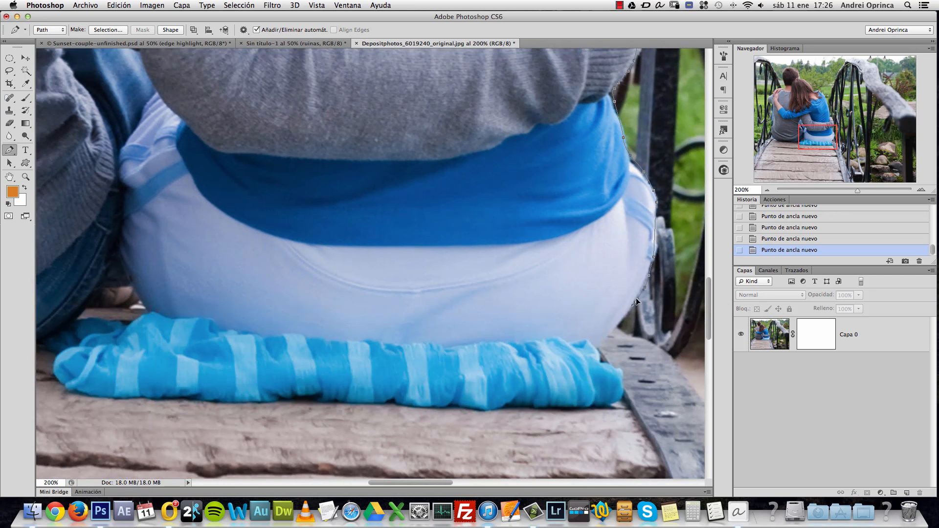
left_click(612, 338)
left_click(597, 347)
Step: Run the path across the striped cloth under the woman and up into the gap between the couple
left_click_drag(597, 347, 684, 357)
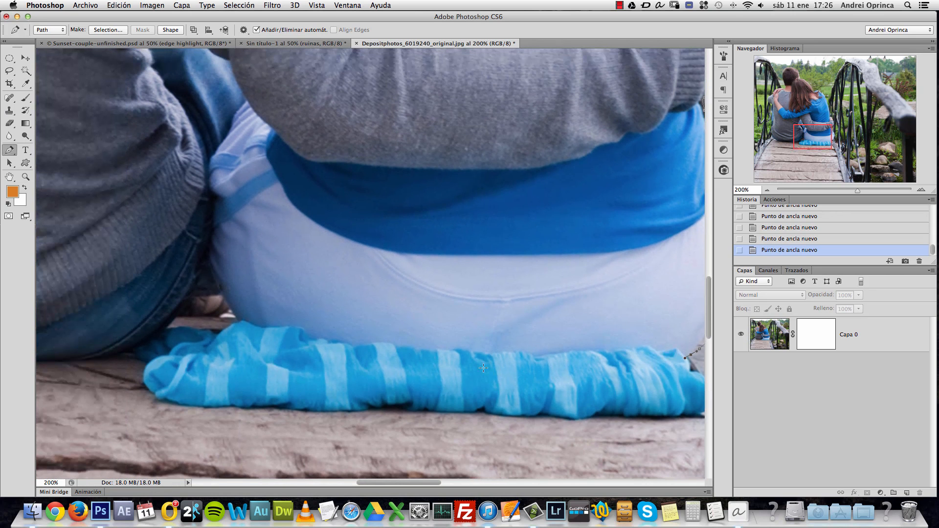
left_click_drag(479, 371, 404, 364)
left_click(389, 365)
left_click_drag(263, 345, 237, 323)
left_click(240, 324)
left_click(196, 316)
left_click(180, 310)
left_click_drag(180, 310, 297, 250)
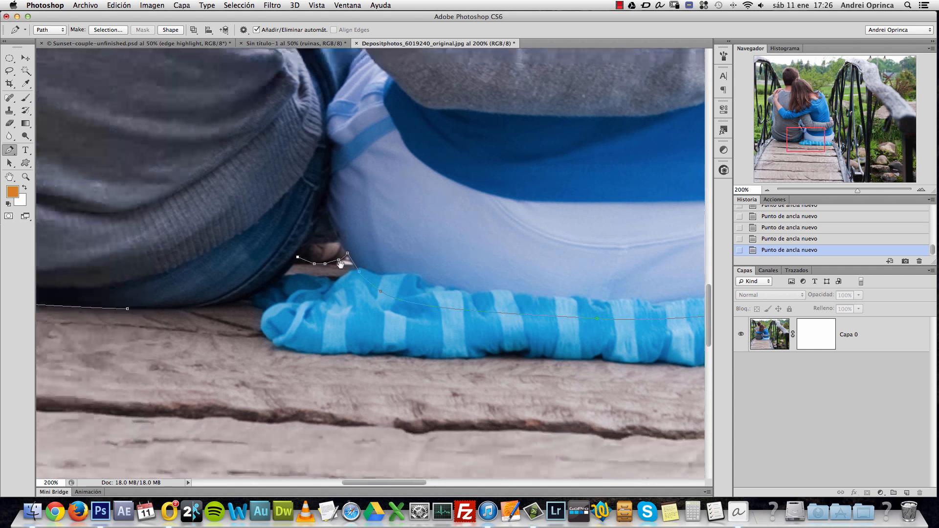
Step: Curve the path along the bottom of the man's jeans and close it at the starting anchor point
left_click_drag(616, 314, 427, 307)
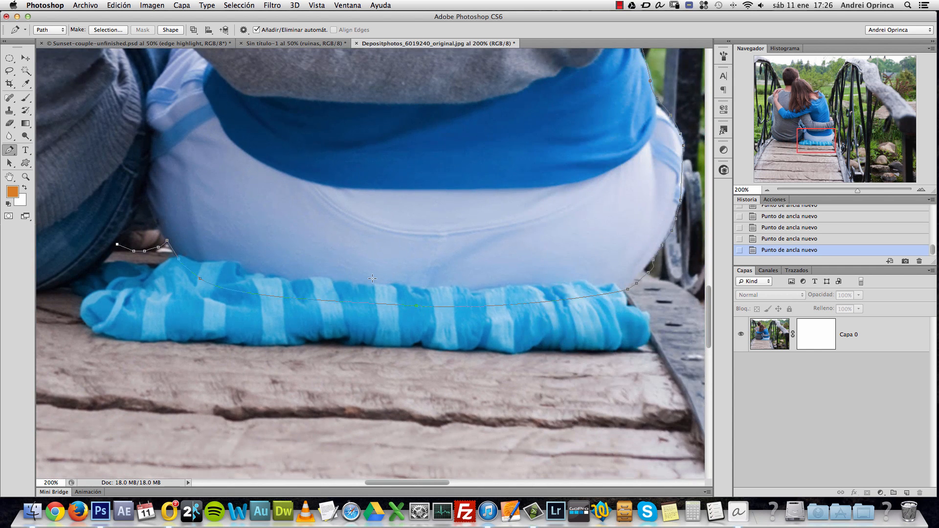
left_click_drag(283, 290, 427, 305)
left_click_drag(217, 298, 201, 300)
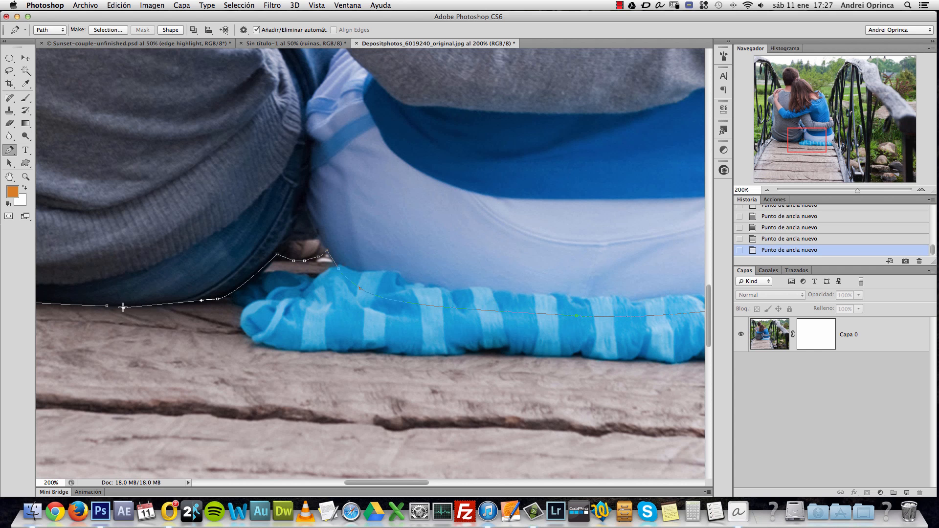
left_click(106, 305)
key("alt+space")
left_click(166, 302, "alt")
left_click(165, 302, "alt")
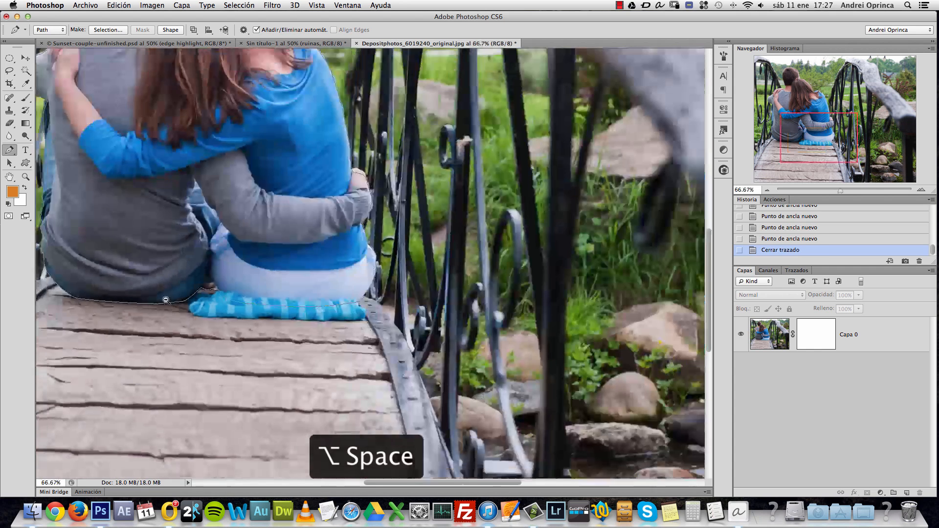
left_click(165, 302, "alt")
left_click_drag(190, 260, 360, 353)
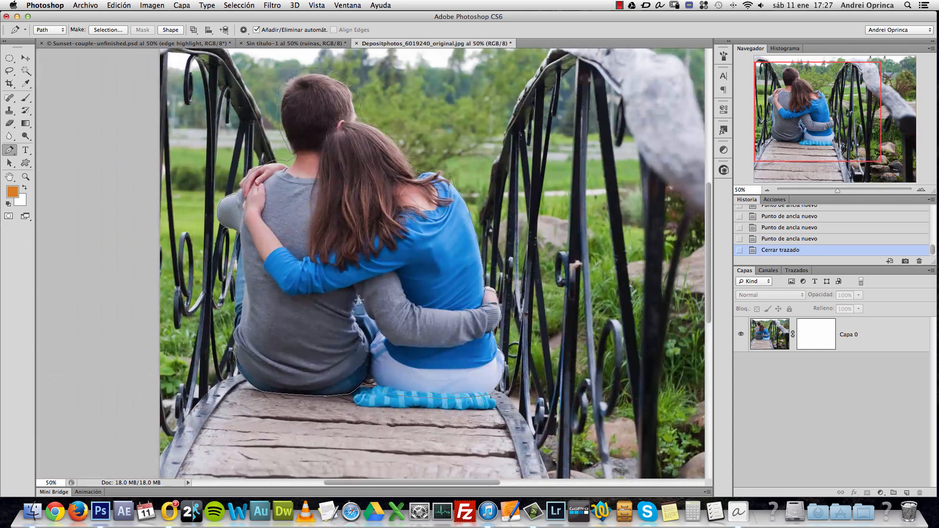
Step: Convert the closed path around the couple into a selection
right_click(390, 214)
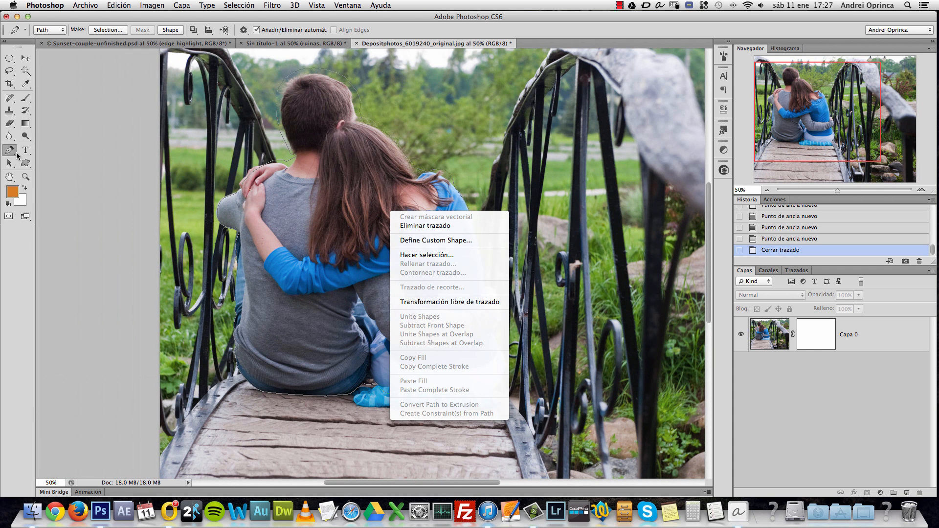
left_click(444, 255)
left_click_drag(585, 68, 582, 134)
left_click(630, 151)
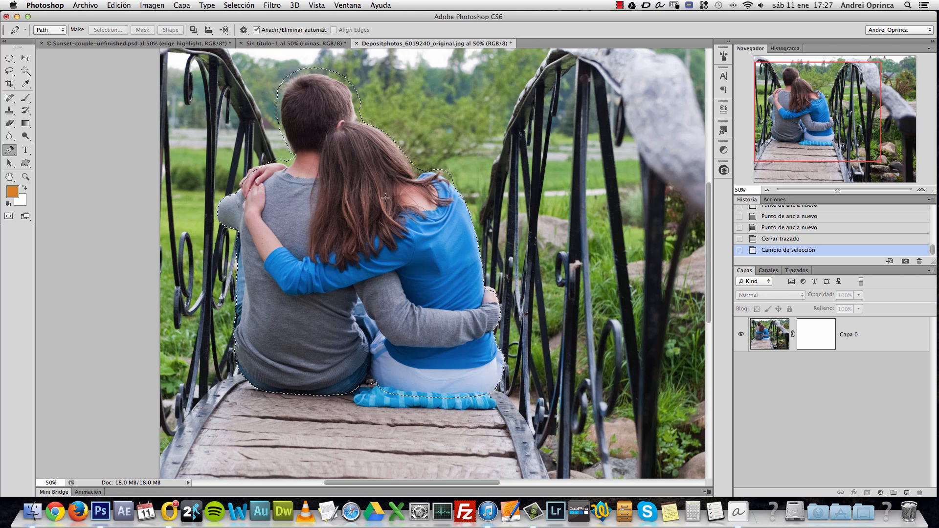
Step: Fill the selected couple area with black on the Capa 0 layer mask and deselect
left_click(816, 337)
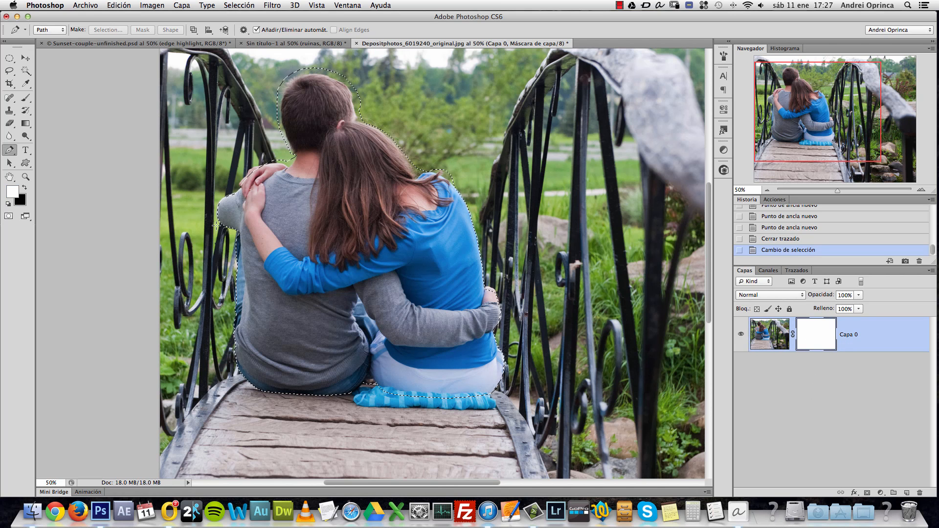
left_click(24, 188)
key("alt+BackSpace")
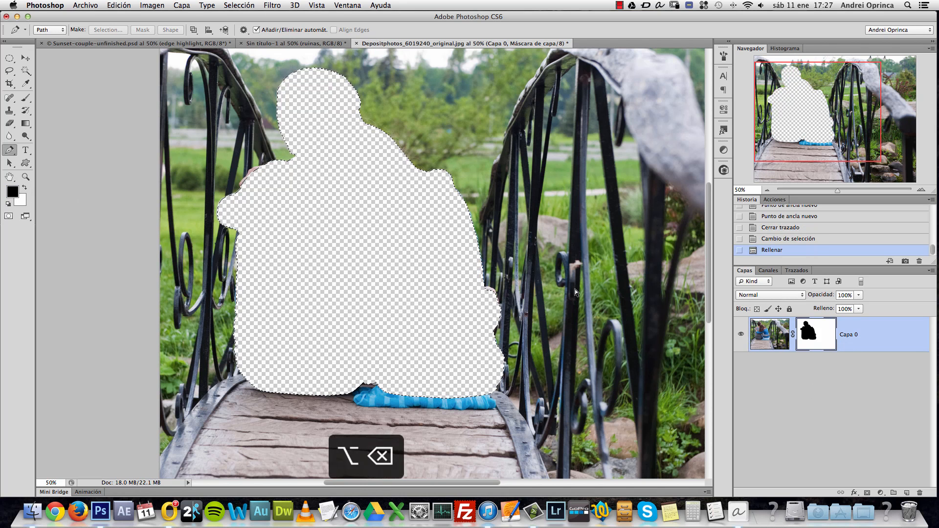
key("super+d")
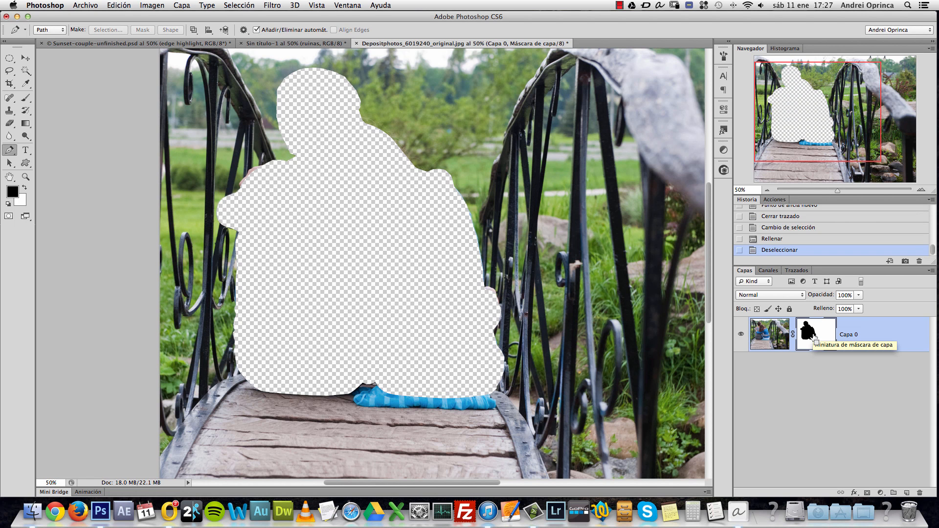
Step: Invert the Capa 0 layer mask so that only the couple is shown
key("super+i")
key("alt+space")
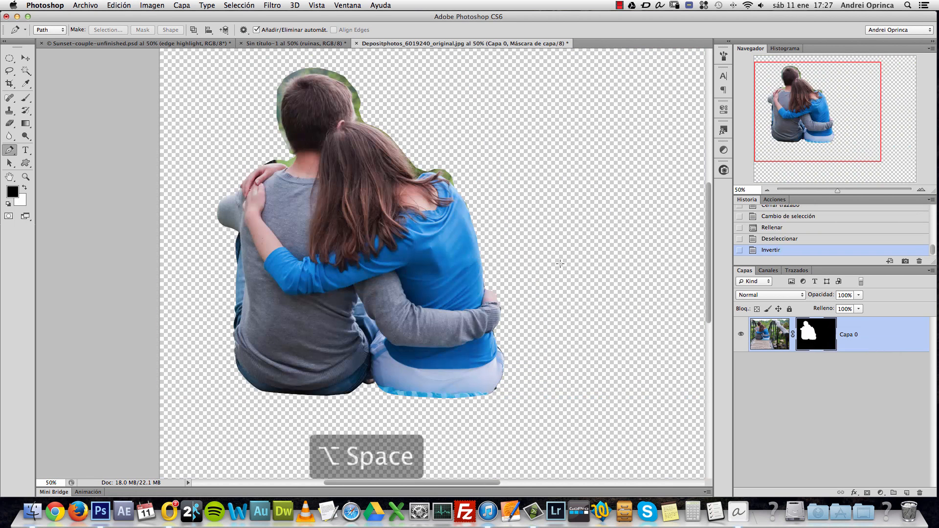
left_click(499, 251, "alt")
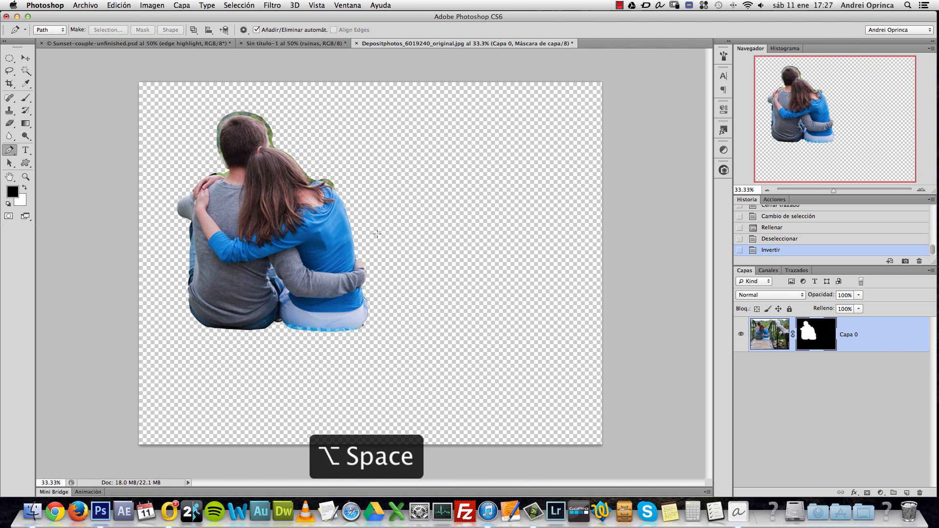
Step: Try placing the masked couple between the stone walls in Sin título-1, and delete that layer again
left_click(24, 59)
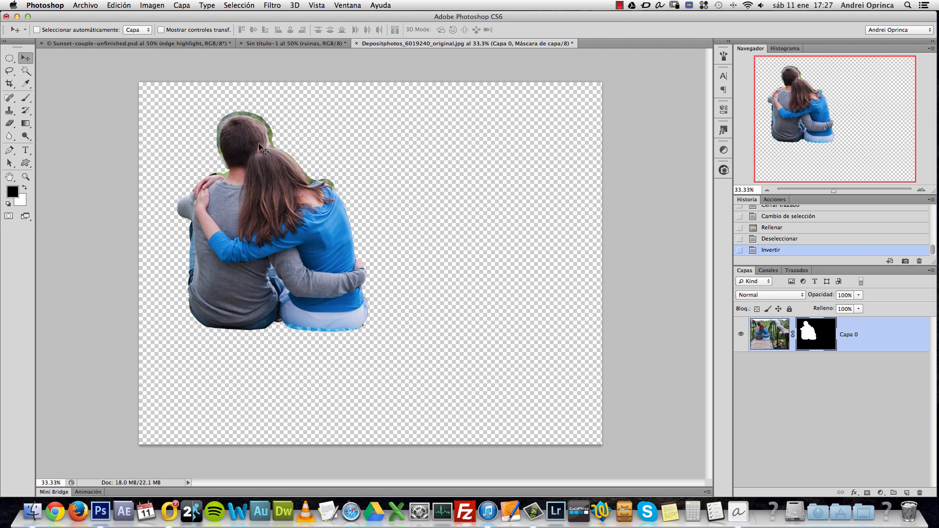
left_click_drag(247, 147, 315, 90)
left_click_drag(285, 58, 261, 147)
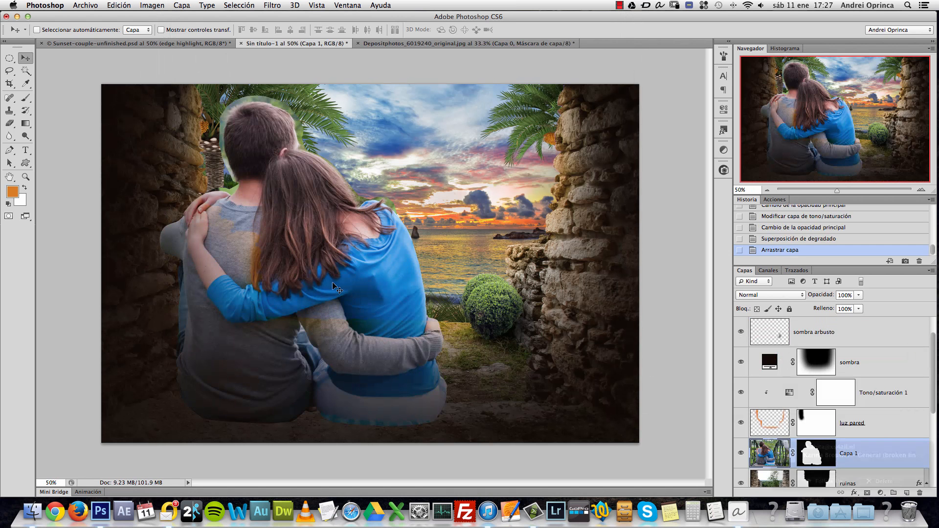
left_click_drag(545, 297, 567, 284)
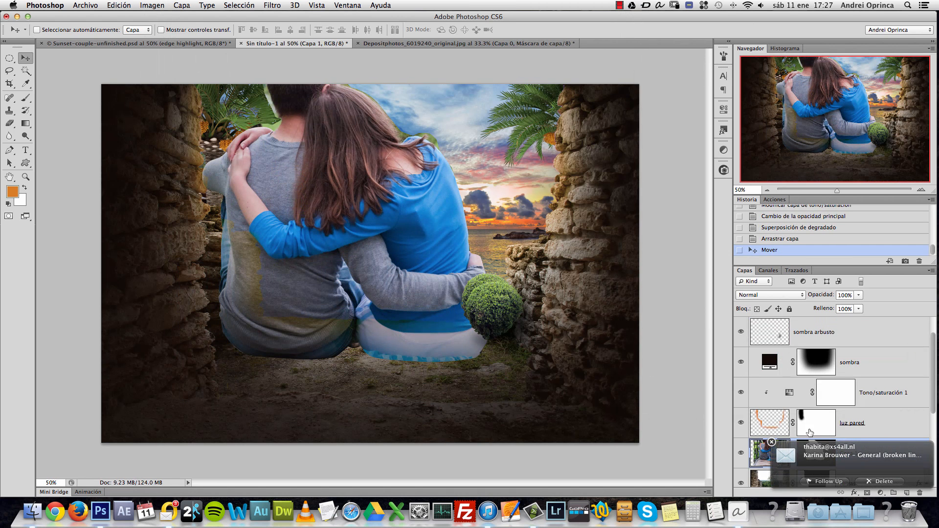
left_click(771, 442)
key("Delete")
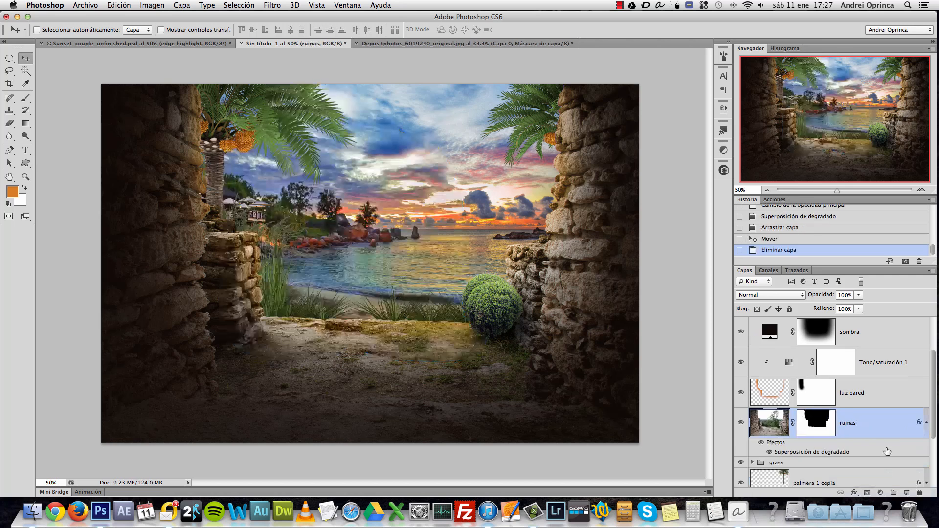
Step: In Sunset-couple-unfinished.psd, disable the couple layer's effects and mask and hide all other layers
left_click(196, 43)
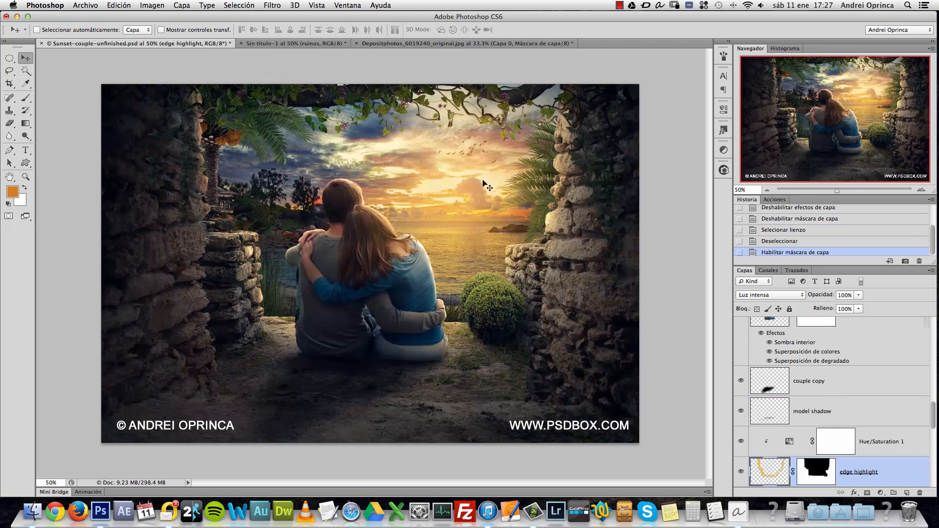
scroll(929, 410, "down", 3)
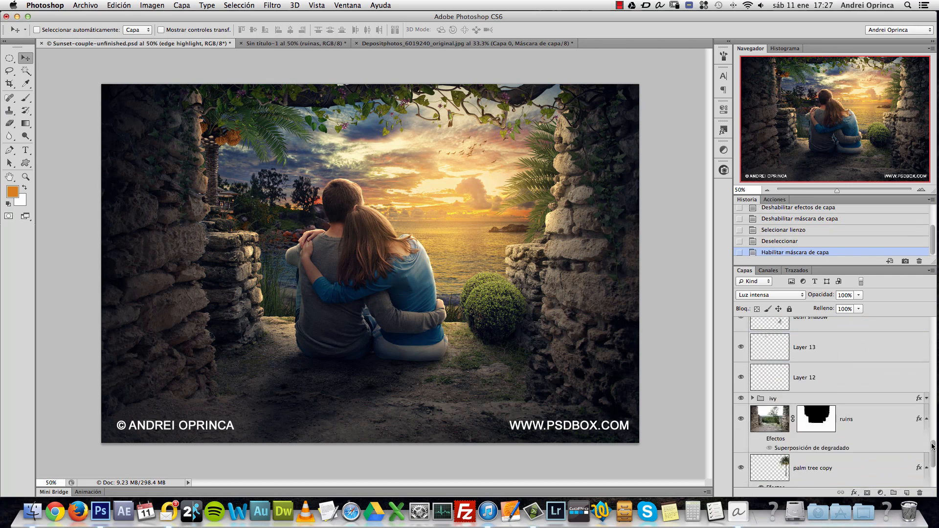
scroll(925, 402, "up", 5)
left_click(885, 379)
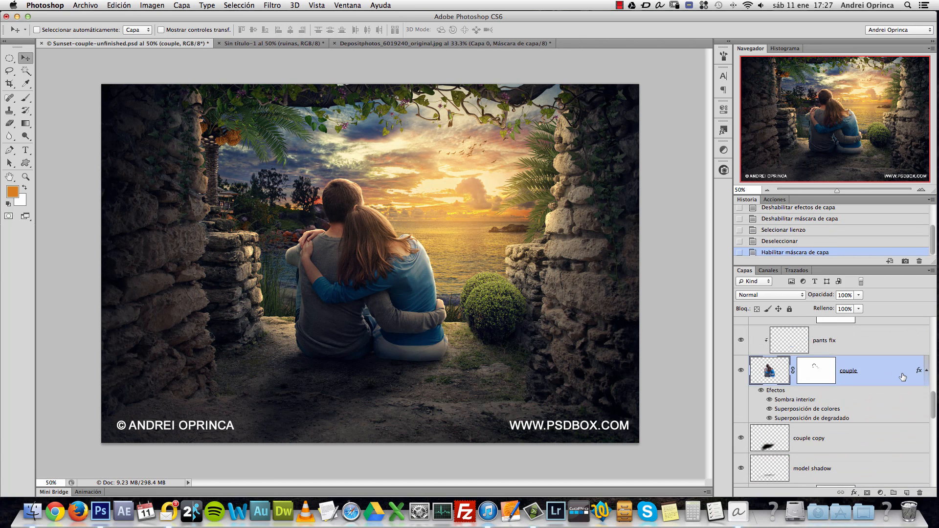
left_click(762, 390)
left_click(817, 381, "shift")
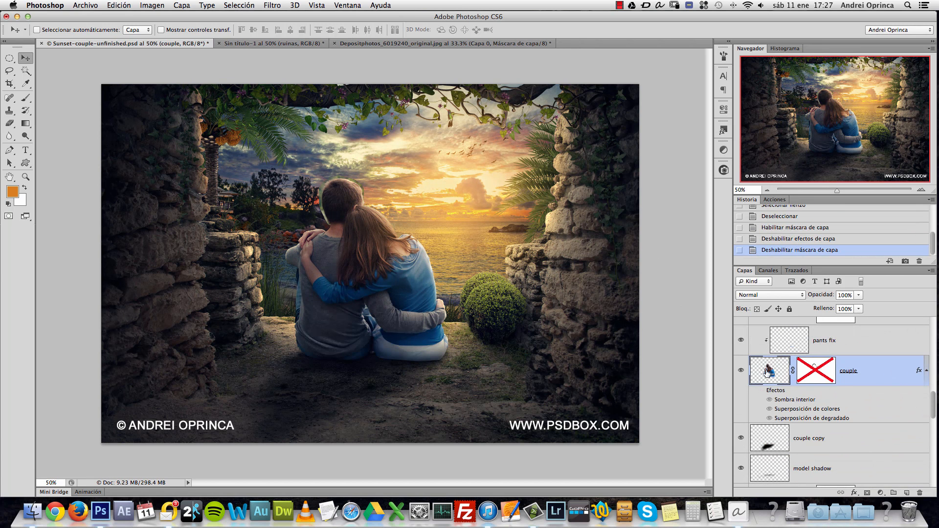
left_click(739, 372, "alt")
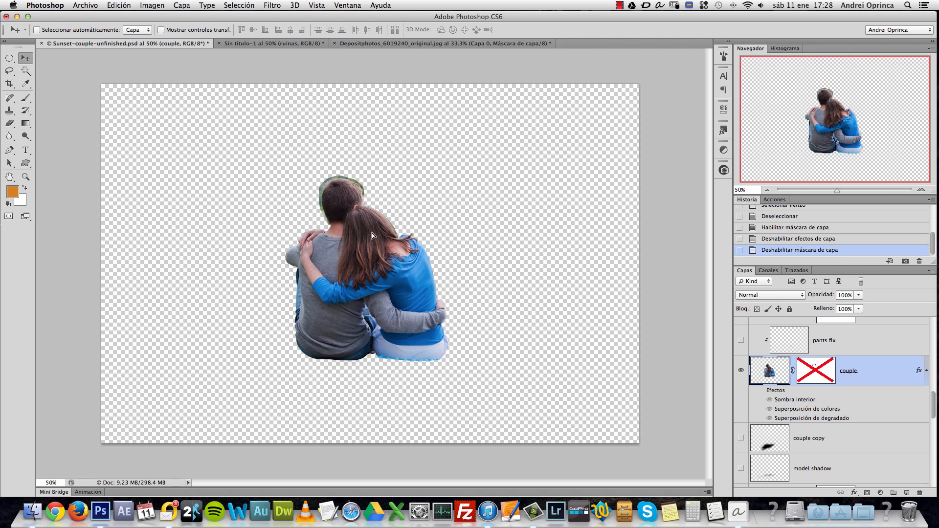
Step: Copy the isolated couple layer into Sin título-1 and close Depositphotos_6019240_original.jpg without saving
mouse_move(372, 233)
left_mouse_down()
mouse_move(310, 35)
mouse_move(295, 45)
mouse_move(369, 238)
left_mouse_up()
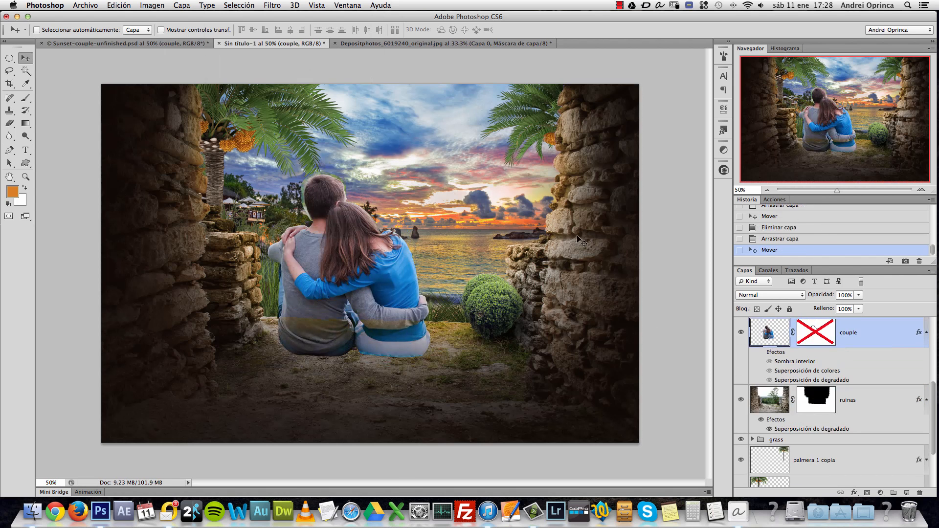
left_click(410, 43)
key("super+w")
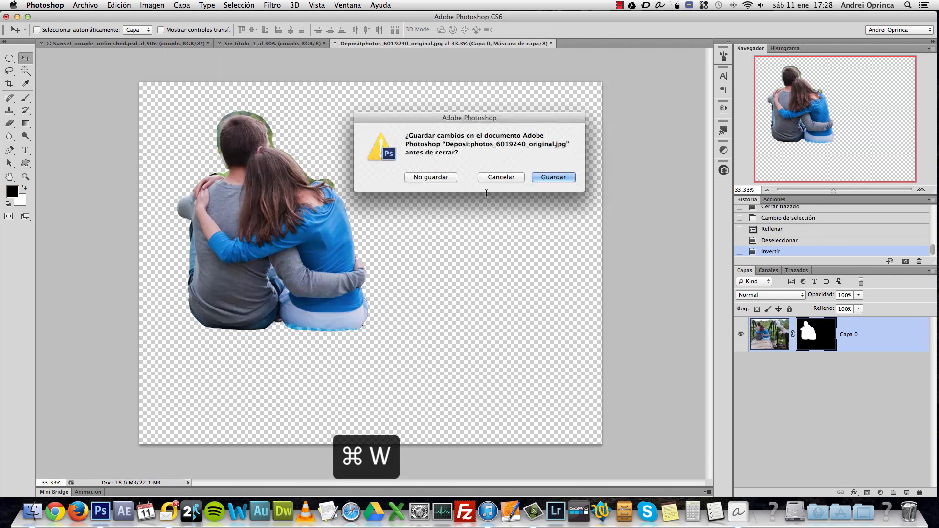
left_click(430, 177)
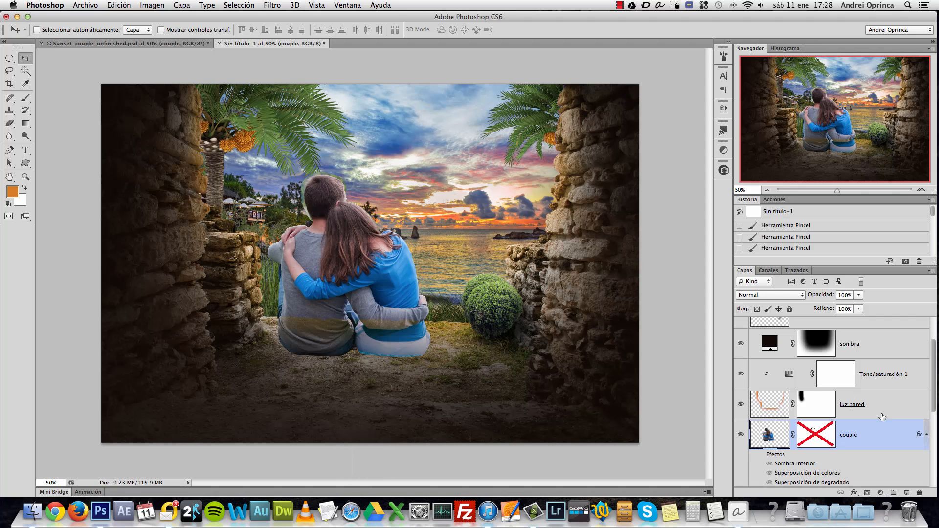
Step: Place the couple layer at the top of the layer stack and delete its effects and its mask without applying the mask
left_click_drag(891, 436, 846, 326)
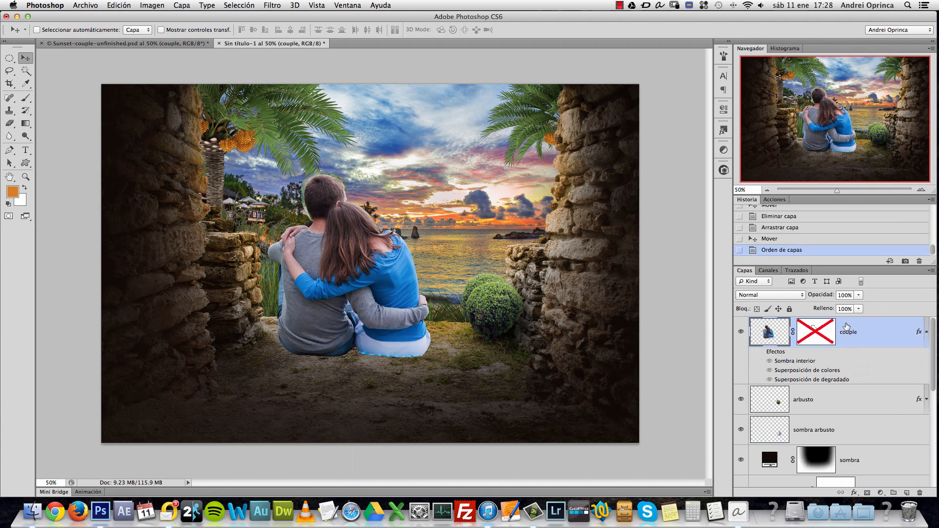
left_click_drag(918, 334, 921, 491)
left_click_drag(823, 335, 918, 492)
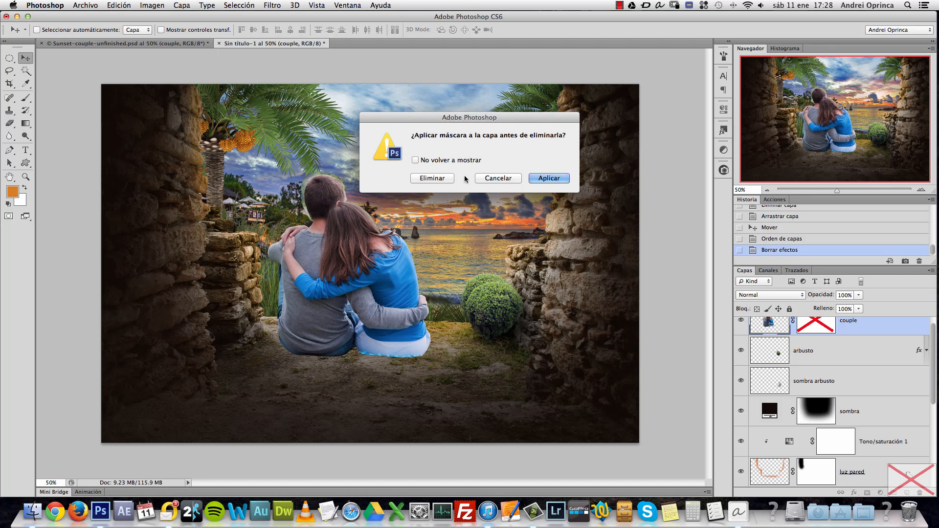
left_click(443, 179)
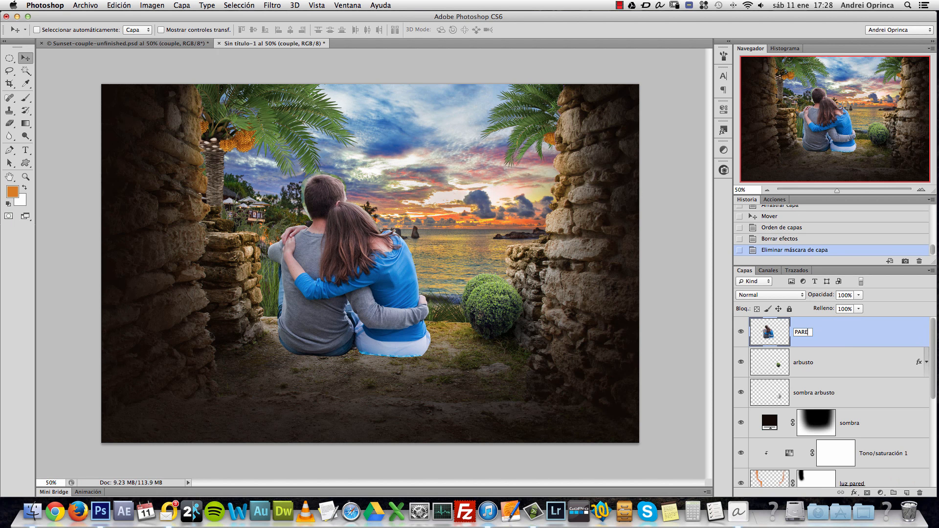
Step: Rename the couple layer as PAREJA and position the couple on the ground between the stone walls, just beside the bush
key("Return")
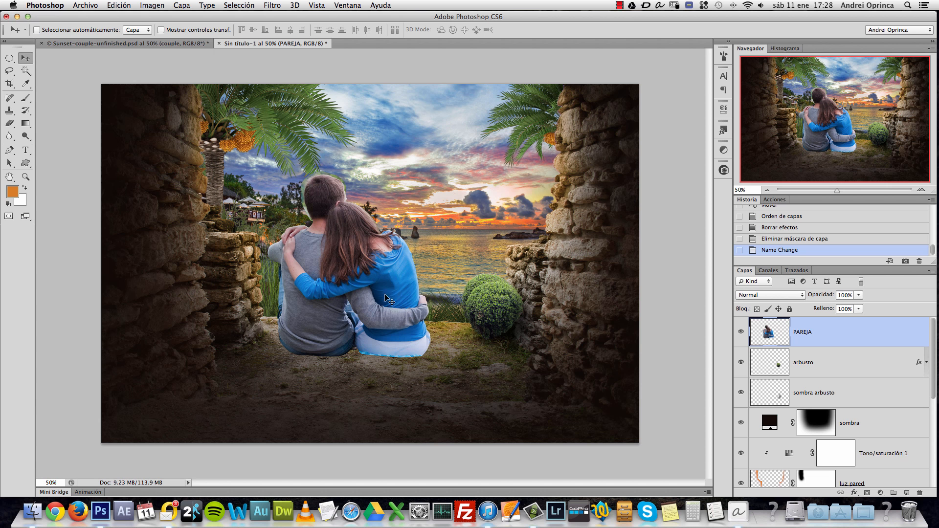
left_click_drag(381, 305, 376, 378)
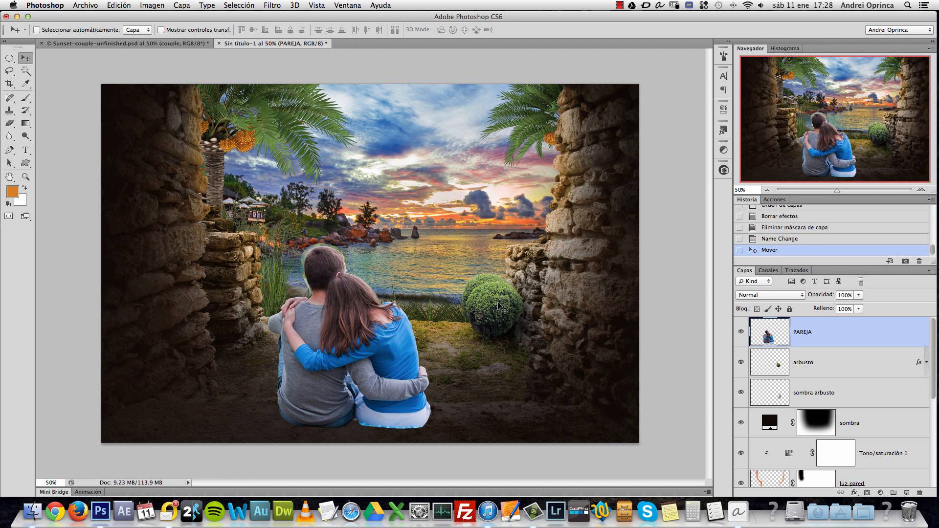
left_click_drag(413, 398, 384, 322)
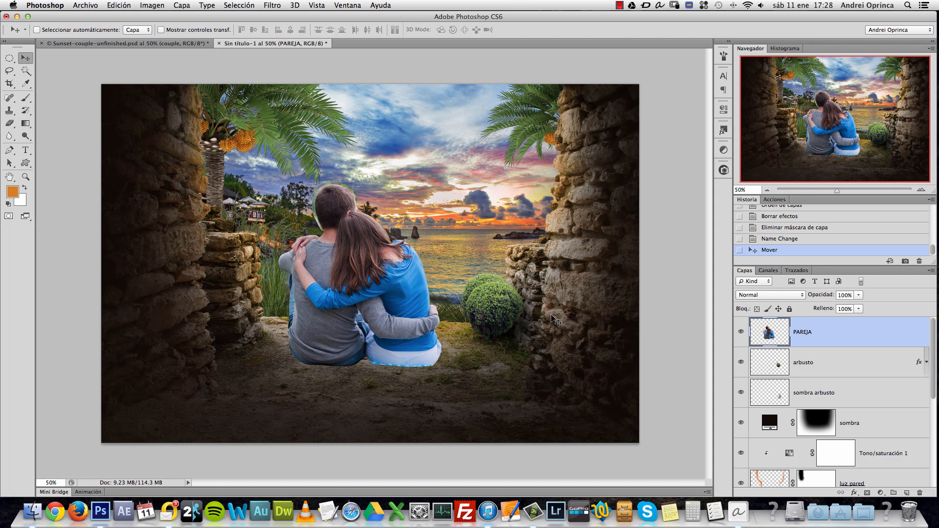
Step: Add a white layer mask to the PAREJA layer, with the man's head in close view
key("super+1")
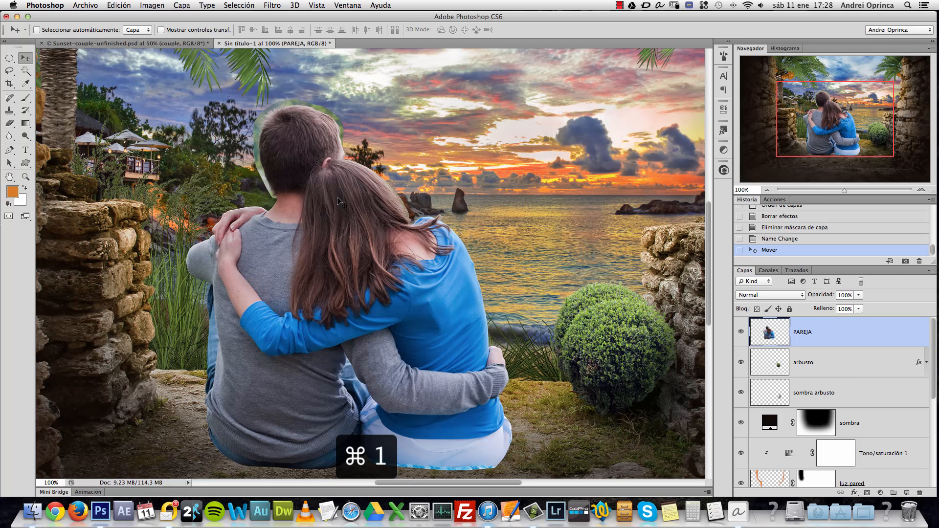
left_click_drag(257, 159, 407, 239)
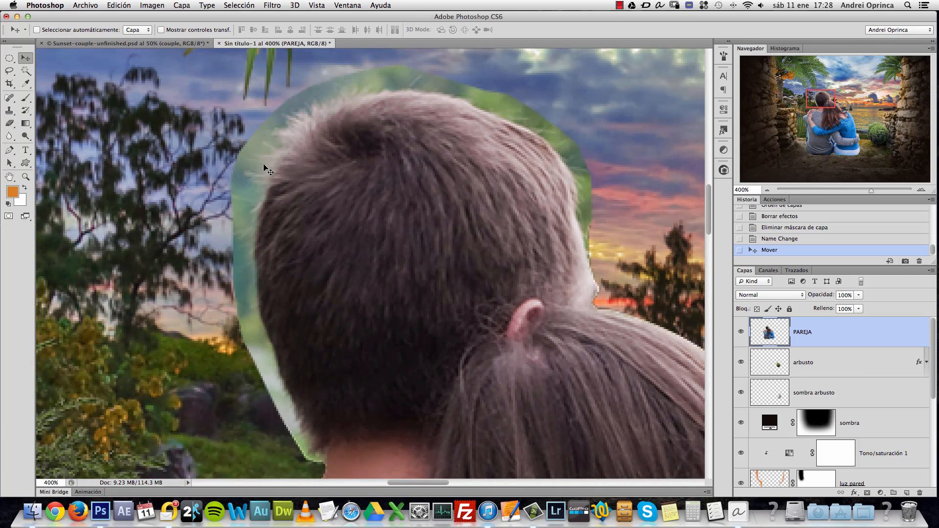
left_click(867, 493)
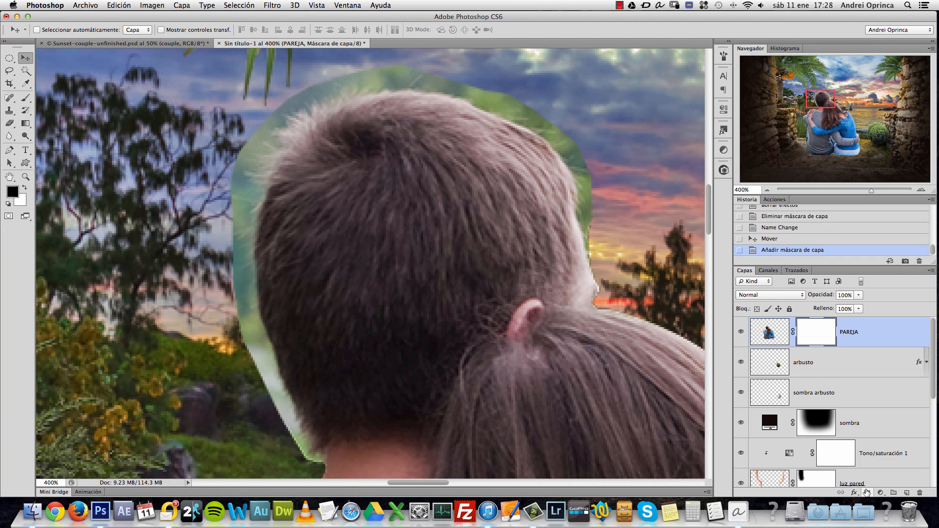
Step: Set up the Brush with the 24 px spatter tip reduced to 17 px for painting on the PAREJA mask
left_click(26, 98)
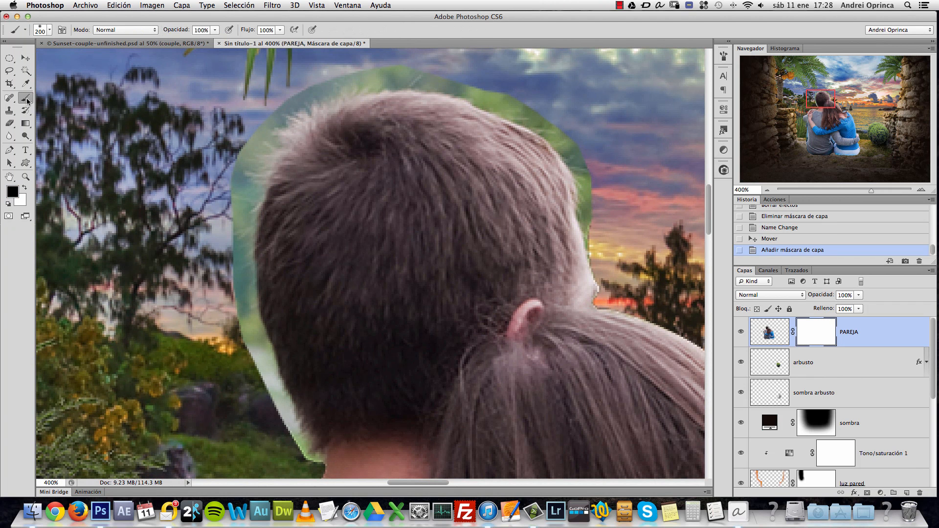
left_click(53, 95)
right_click(462, 162)
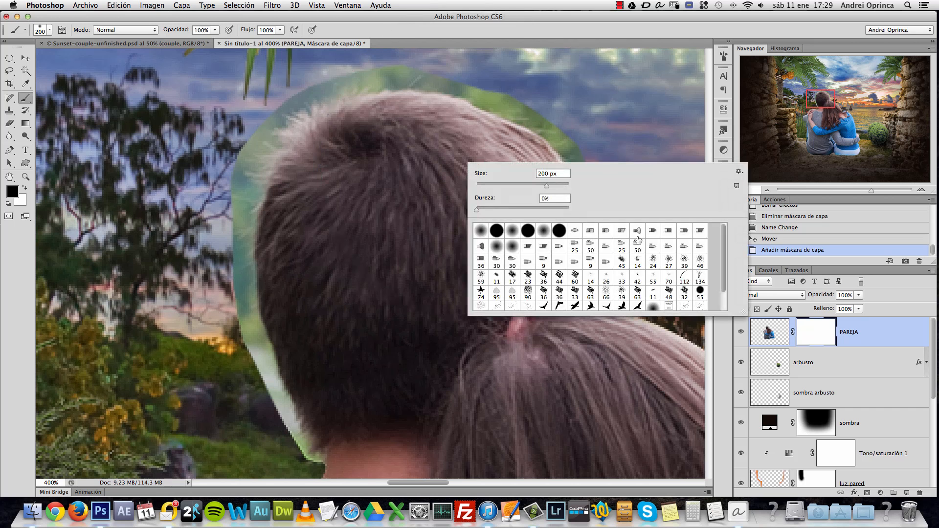
scroll(723, 254, "down", 2)
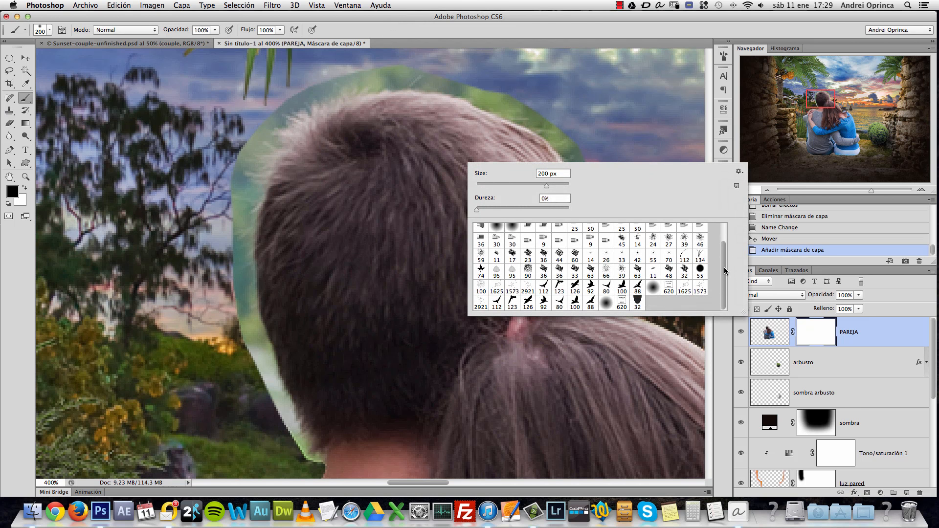
scroll(723, 268, "up", 2)
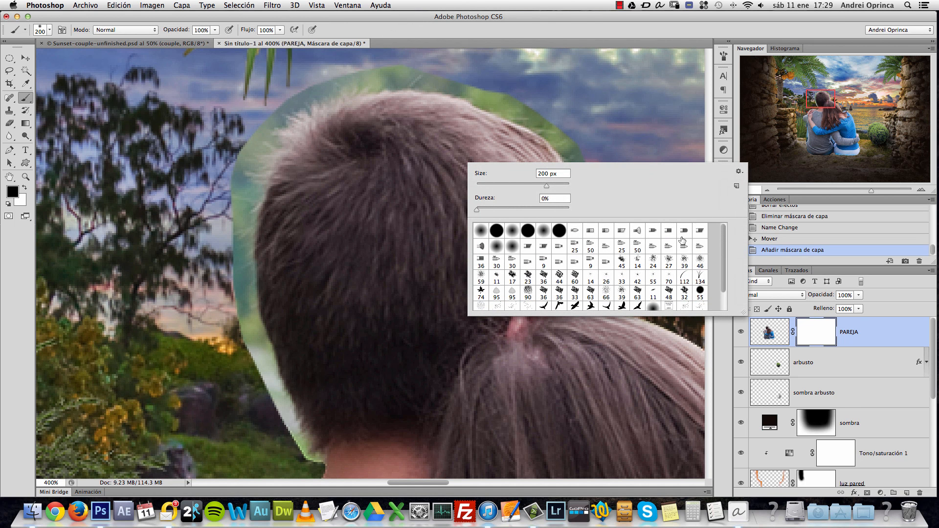
left_click(738, 171)
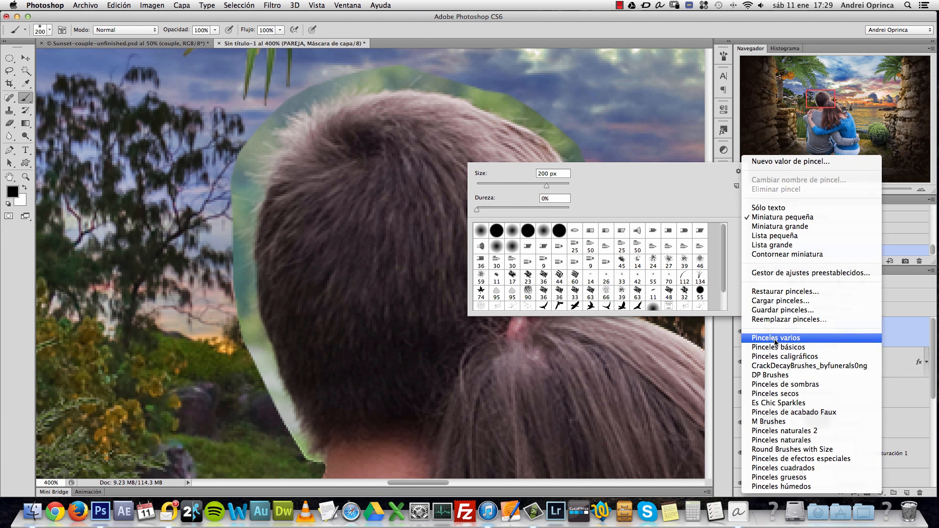
left_click(679, 215)
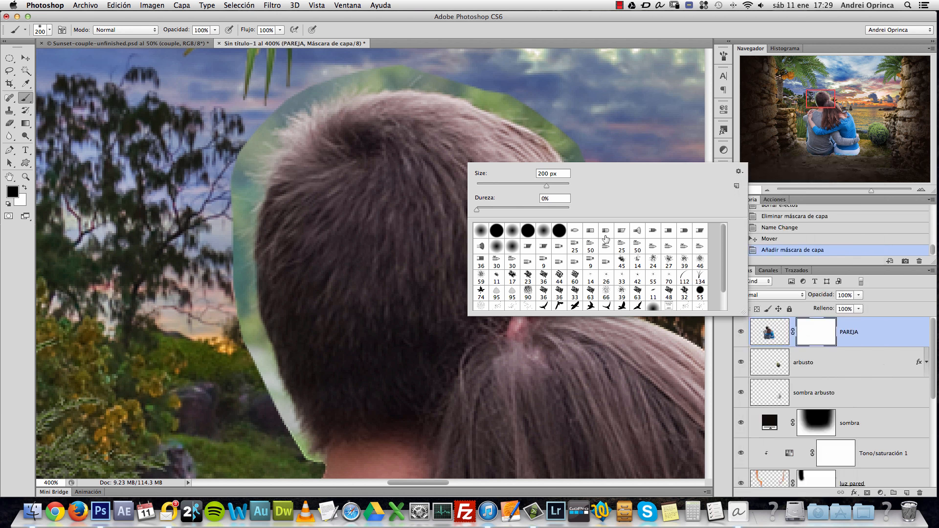
scroll(725, 247, "down", 2)
scroll(725, 247, "up", 2)
left_click(669, 262)
left_click(657, 262)
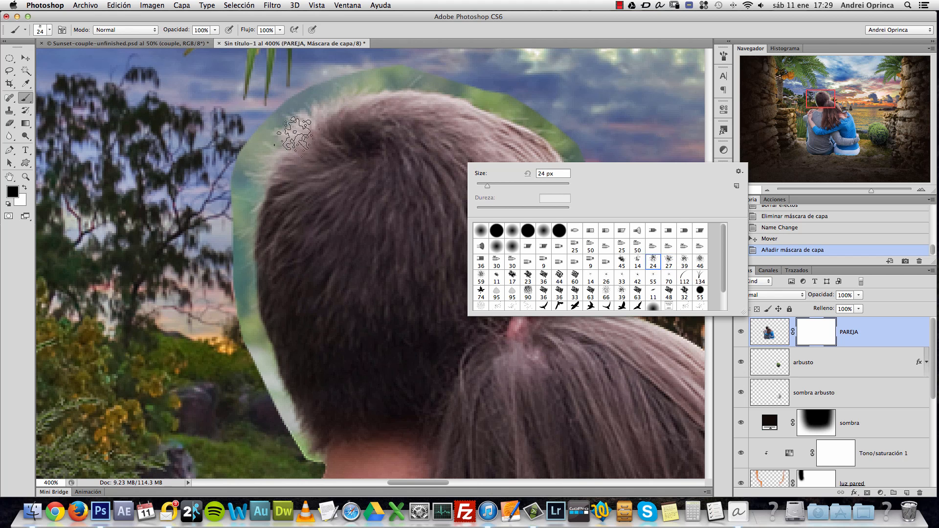
left_click_drag(486, 186, 483, 187)
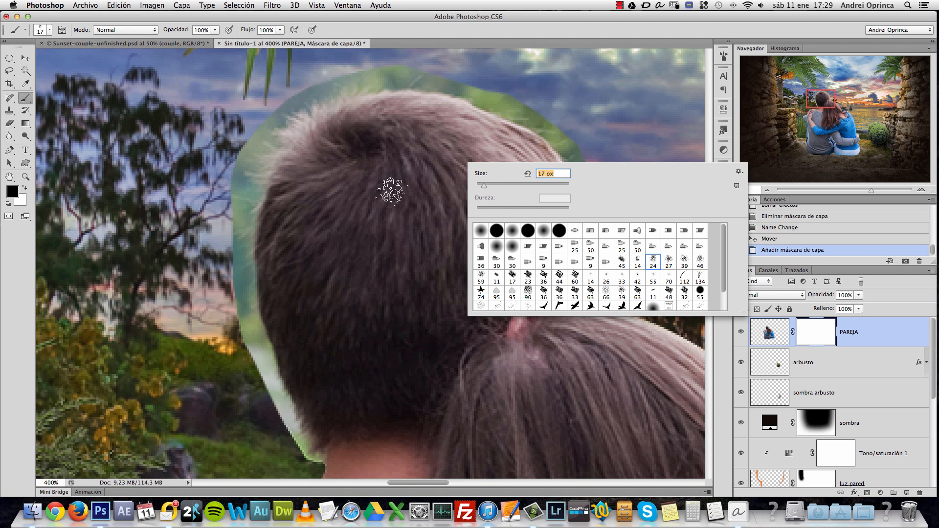
left_click(811, 325)
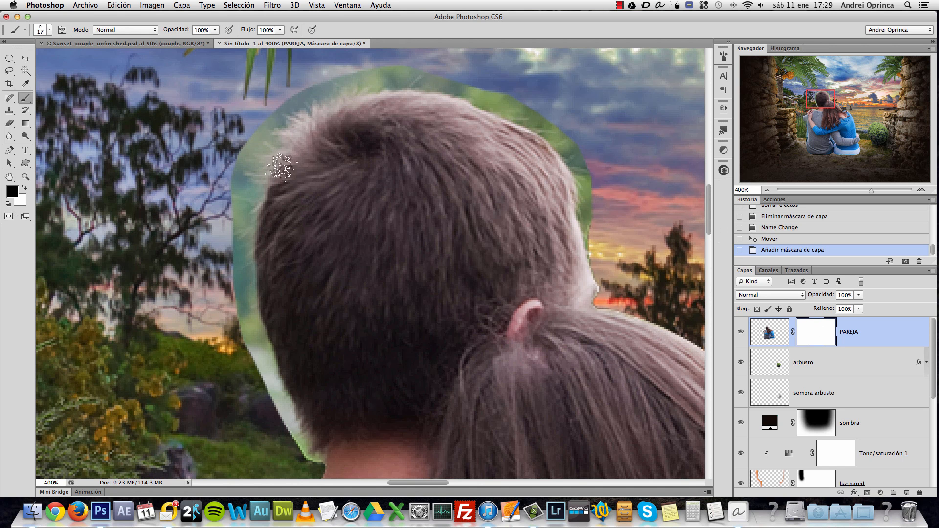
Step: Paint on the PAREJA mask to hide the leftover green background beside the man's neck and lower left side of his head
left_click_drag(318, 343, 336, 227)
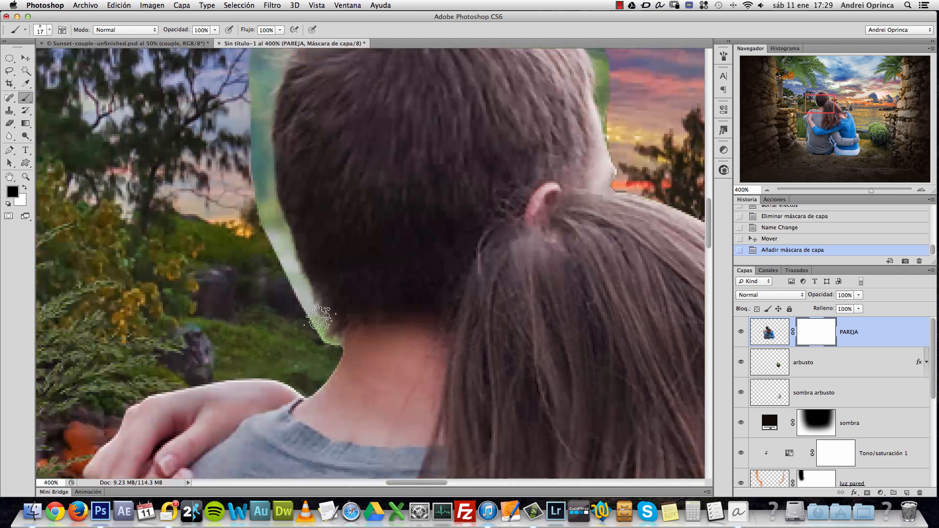
mouse_move(310, 347)
left_mouse_down()
mouse_move(304, 330)
mouse_move(308, 303)
mouse_move(293, 313)
mouse_move(293, 292)
mouse_move(305, 317)
mouse_move(301, 335)
mouse_move(289, 262)
left_mouse_up()
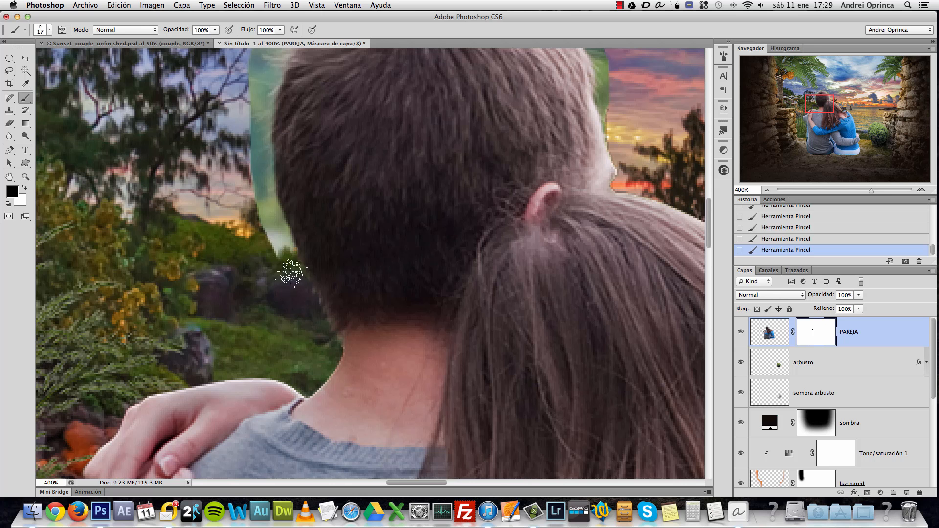
left_click_drag(307, 303, 349, 383)
mouse_move(315, 330)
left_mouse_down()
mouse_move(300, 249)
mouse_move(291, 247)
mouse_move(292, 153)
mouse_move(296, 238)
mouse_move(307, 252)
mouse_move(299, 275)
left_mouse_up()
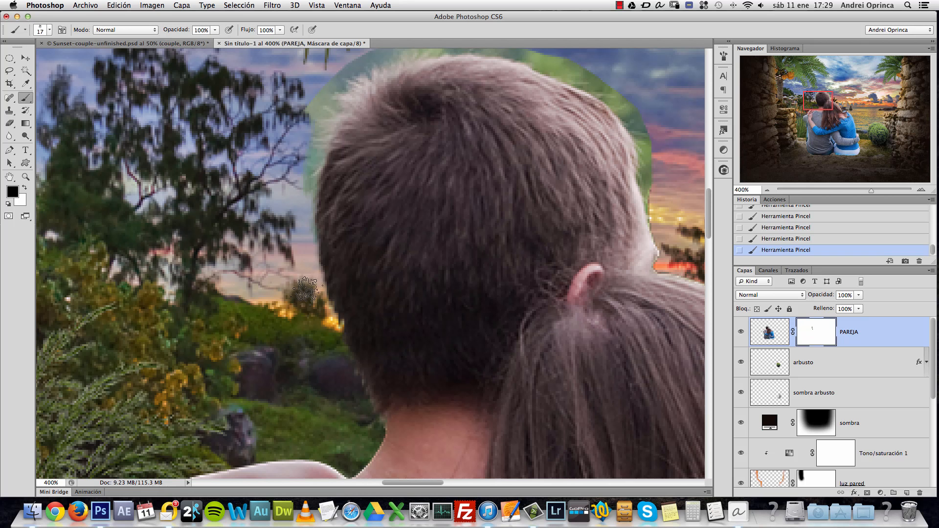
Step: Undo the last mask stroke and switch the Brush to the 27 px spatter tip, reduced to 9 px
right_click(458, 163)
left_click(550, 230)
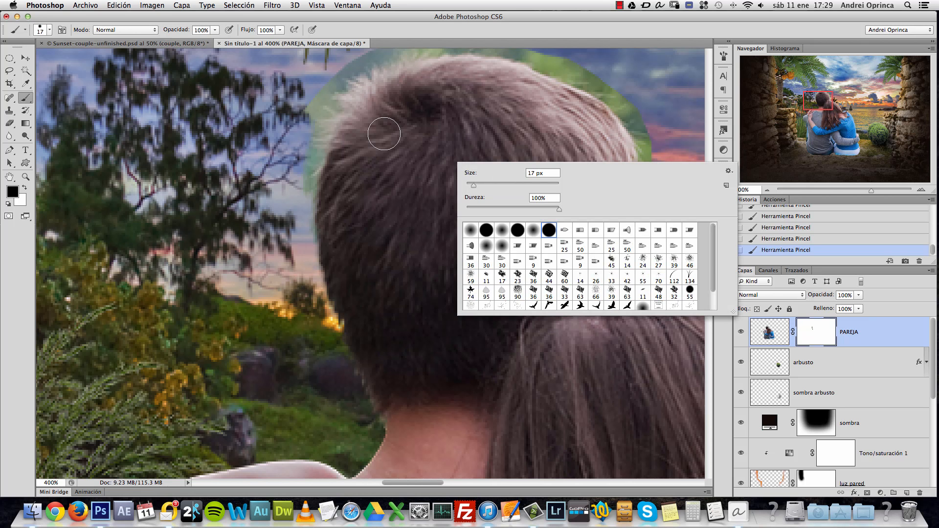
key("Return")
key("alt+super+z")
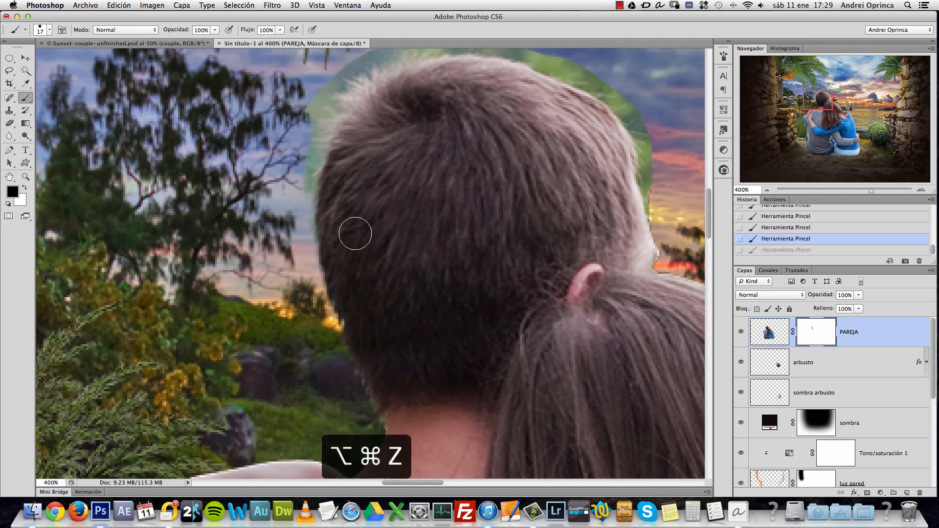
right_click(398, 180)
double_click(579, 264)
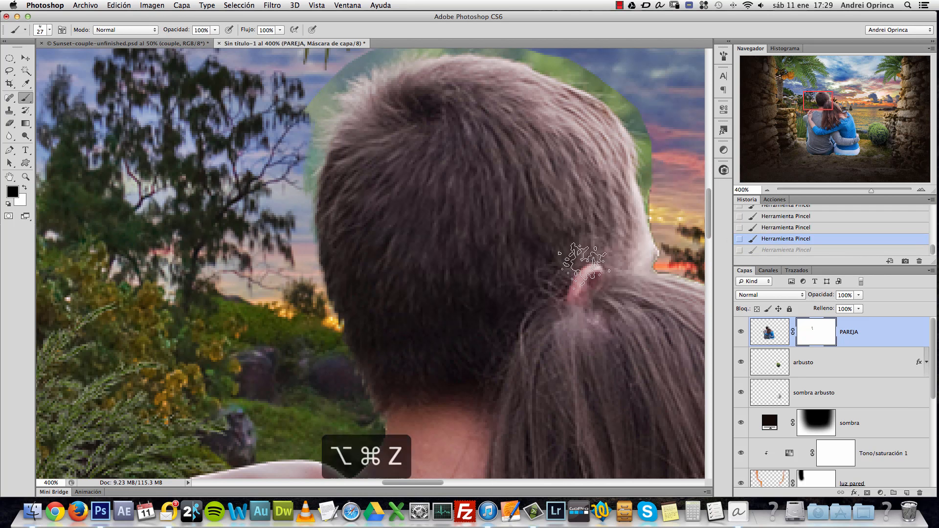
key("bracketleft")
key("bracketleft")
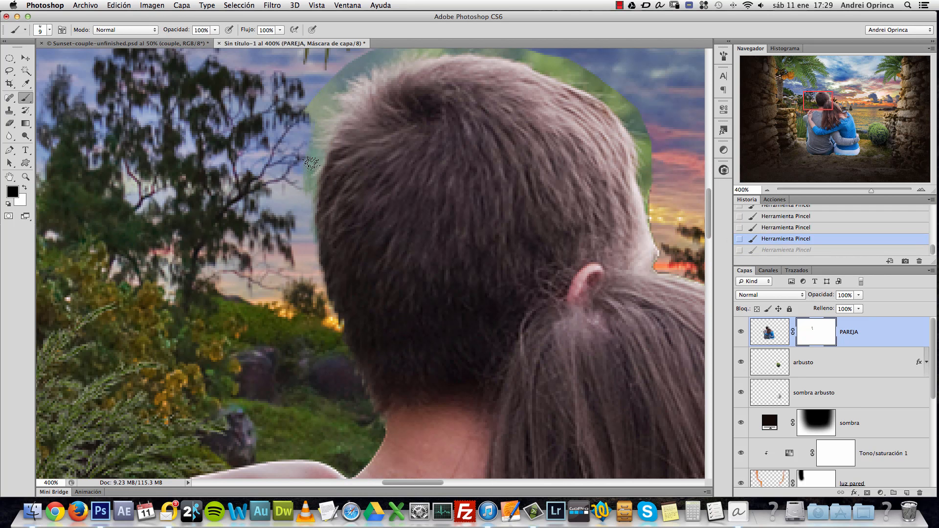
Step: Mask away the green background along the upper left side and top of the man's head, using spatter sizes from 10 to 30 px
left_click(300, 189)
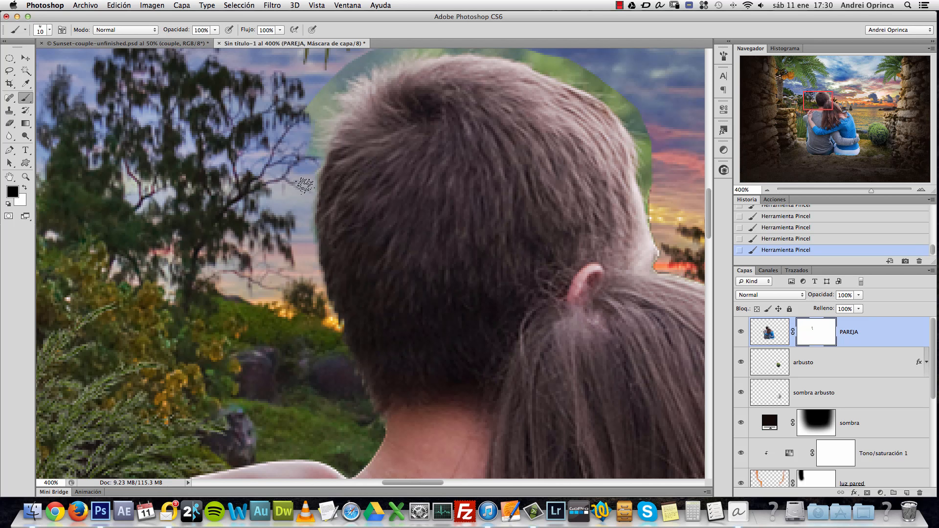
left_click_drag(323, 157, 324, 245)
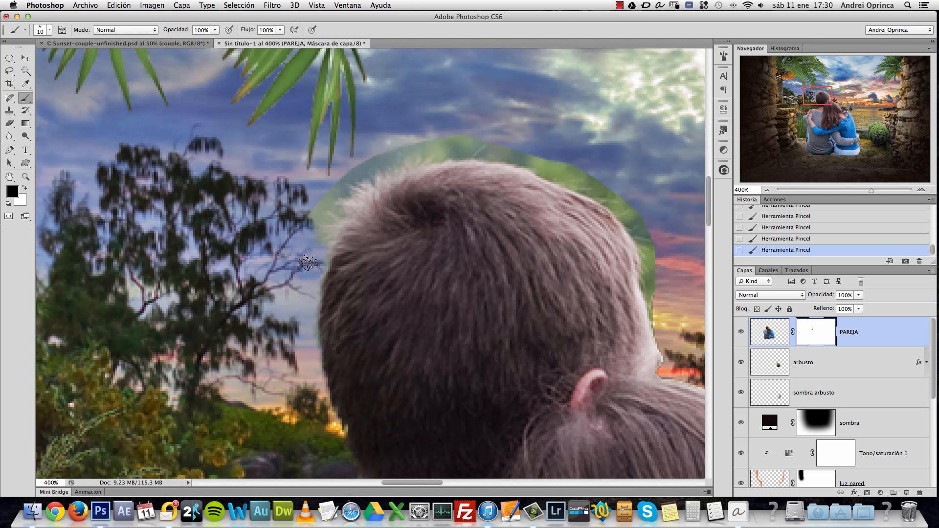
key("bracketright")
key("bracketright")
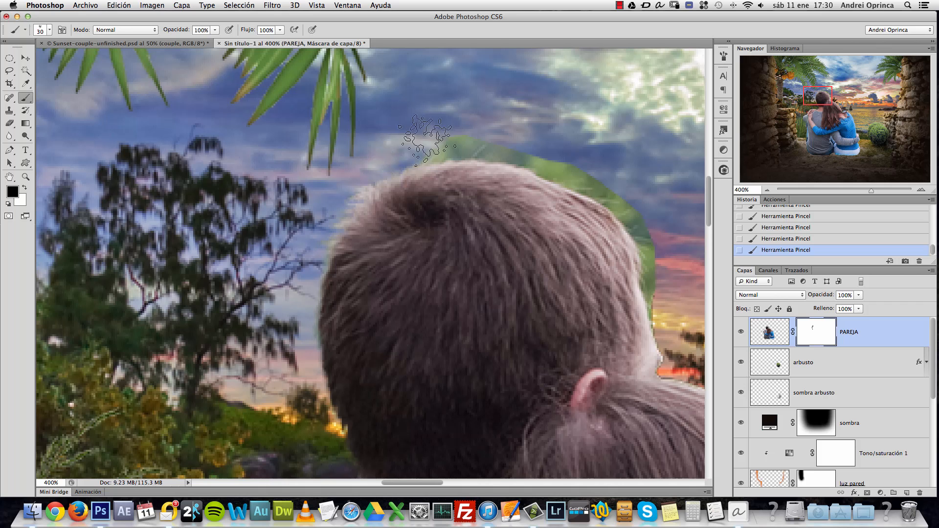
key("bracketleft")
key("bracketleft")
key("bracketleft")
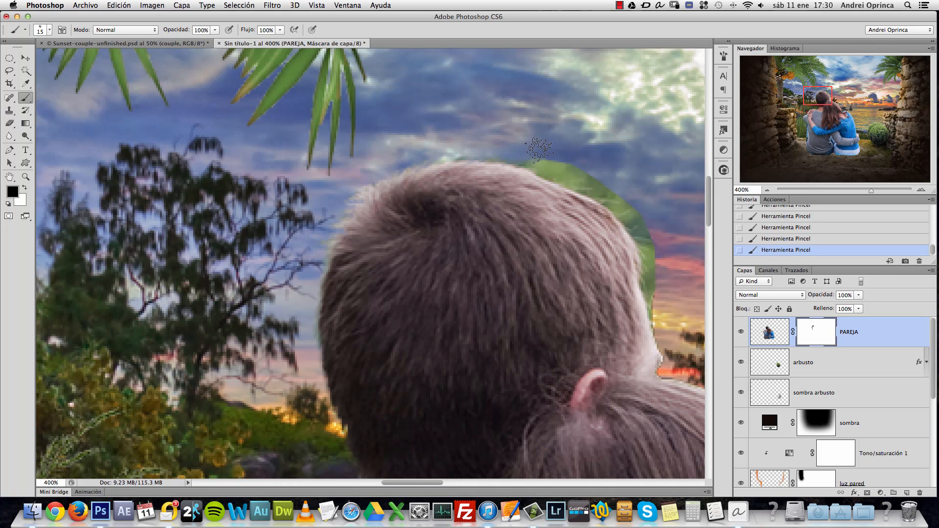
Step: Mask away the green fringe from the upper right of the man's head down to his face, finishing the edge with a smaller brush
scroll(505, 153, "right", 5)
scroll(506, 153, "down", 2)
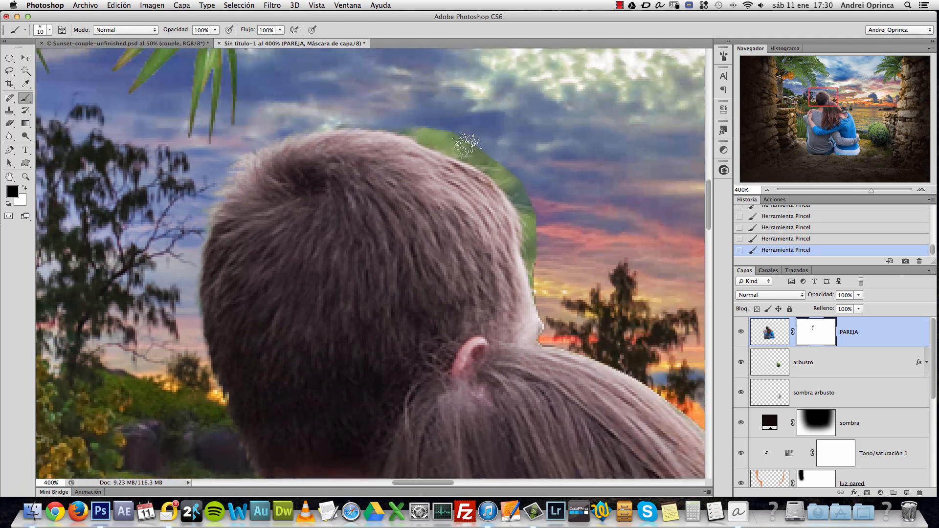
key("bracketright")
key("bracketright")
mouse_move(423, 117)
left_mouse_down()
mouse_move(466, 130)
mouse_move(471, 140)
mouse_move(452, 139)
mouse_move(510, 159)
mouse_move(537, 188)
mouse_move(546, 203)
mouse_move(541, 279)
mouse_move(496, 165)
left_mouse_up()
key("bracketleft")
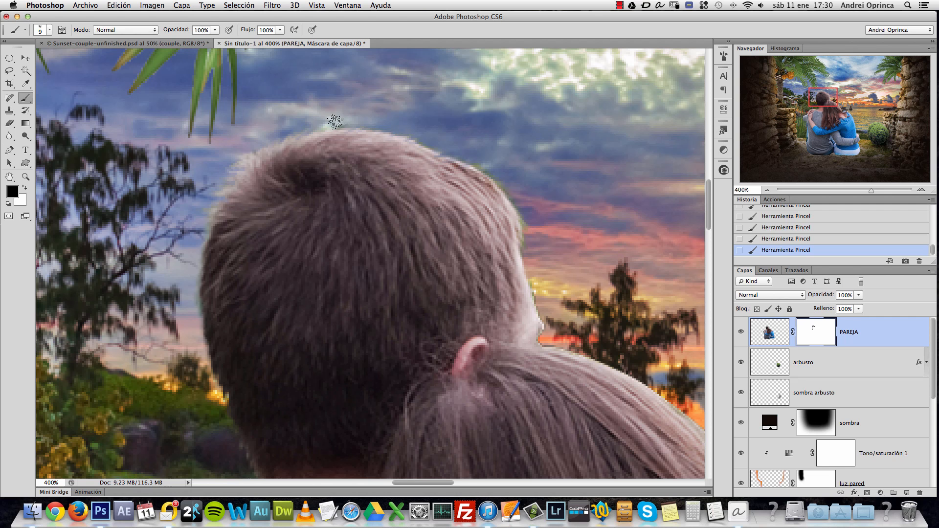
mouse_move(489, 171)
left_mouse_down()
mouse_move(509, 179)
mouse_move(536, 247)
left_mouse_up()
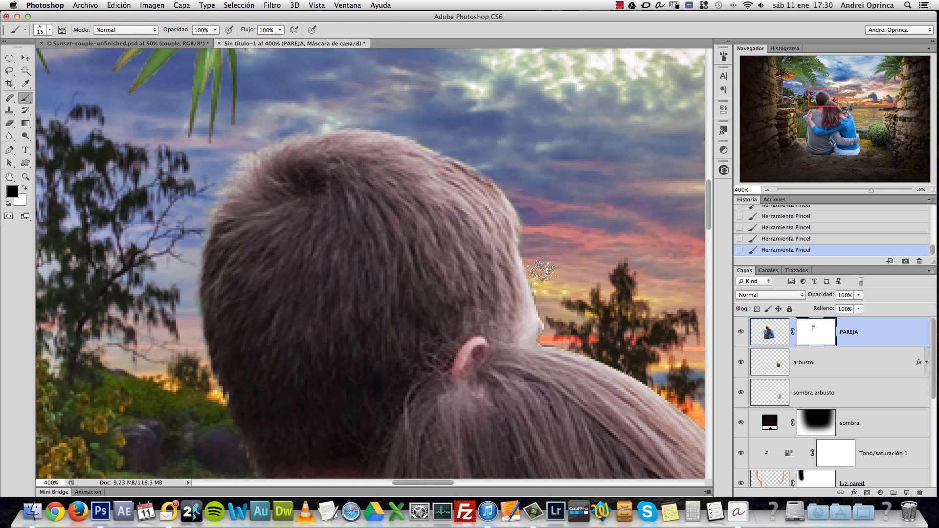
Step: Clean the cutout edge along the woman's hair on the PAREJA mask with the 15 px spatter brush and show the image at 100%
scroll(540, 271, "down", 5)
scroll(540, 271, "right", 5)
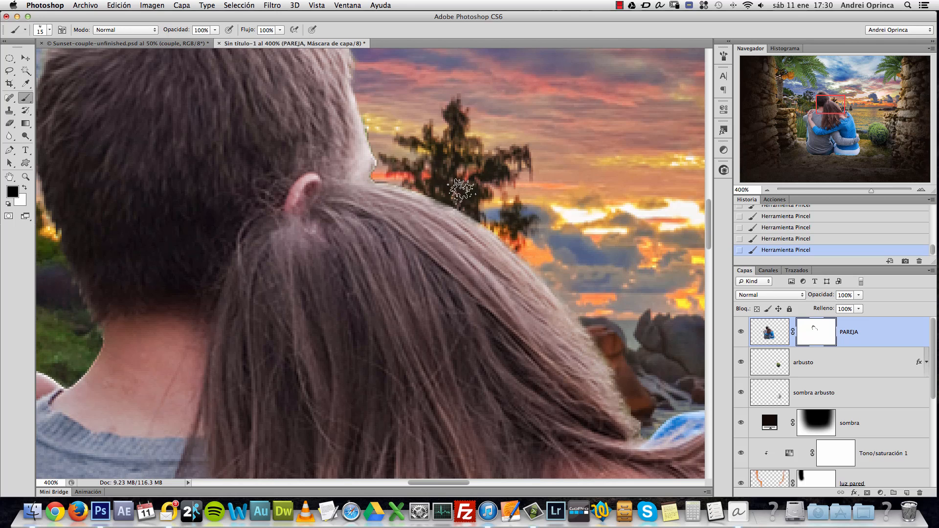
left_click(595, 278, "alt")
left_click(596, 278, "alt")
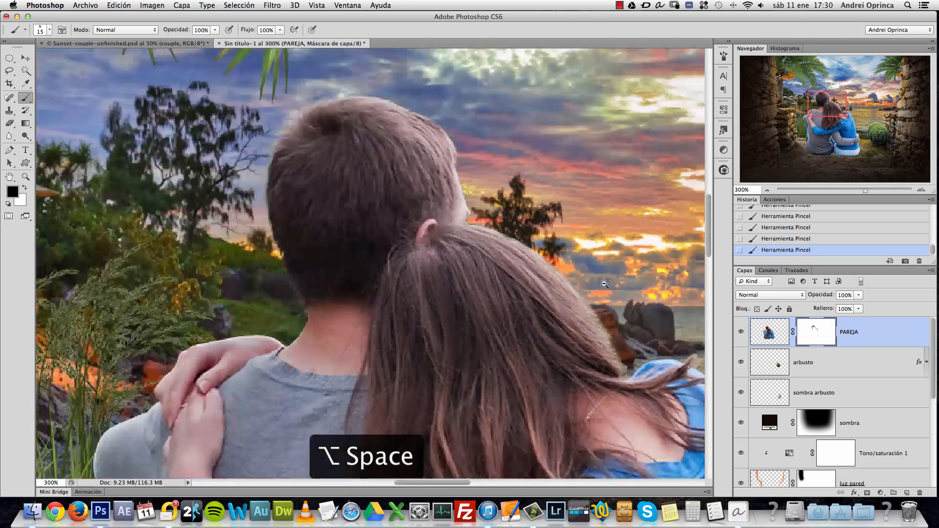
left_click(595, 279, "alt")
key("super+1")
Step: Nudge the couple slightly upward on the ground between the stone walls
left_click_drag(615, 286, 426, 165)
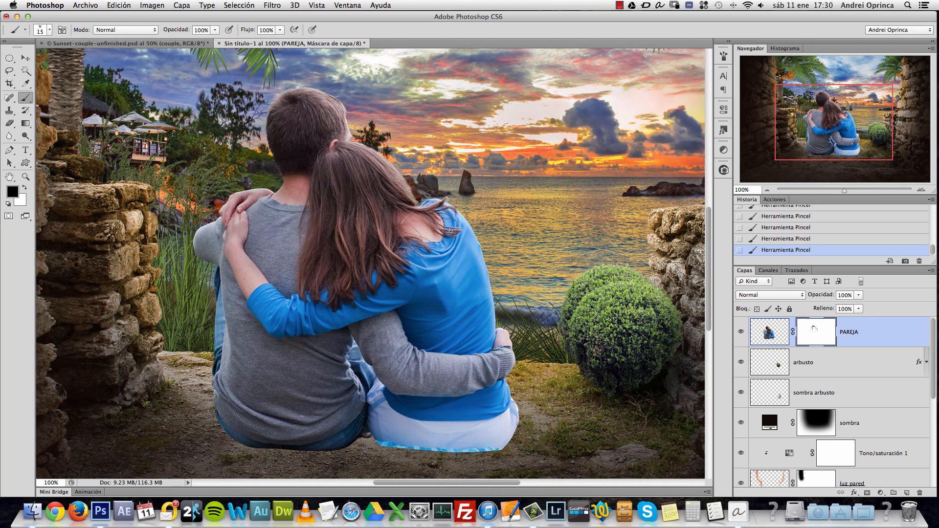
left_click_drag(463, 346, 450, 271)
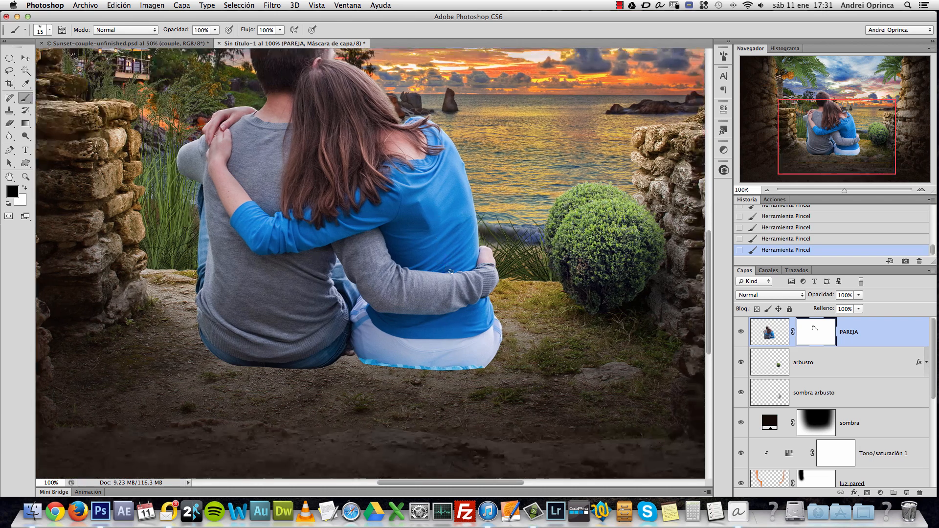
left_click_drag(459, 366, 457, 367)
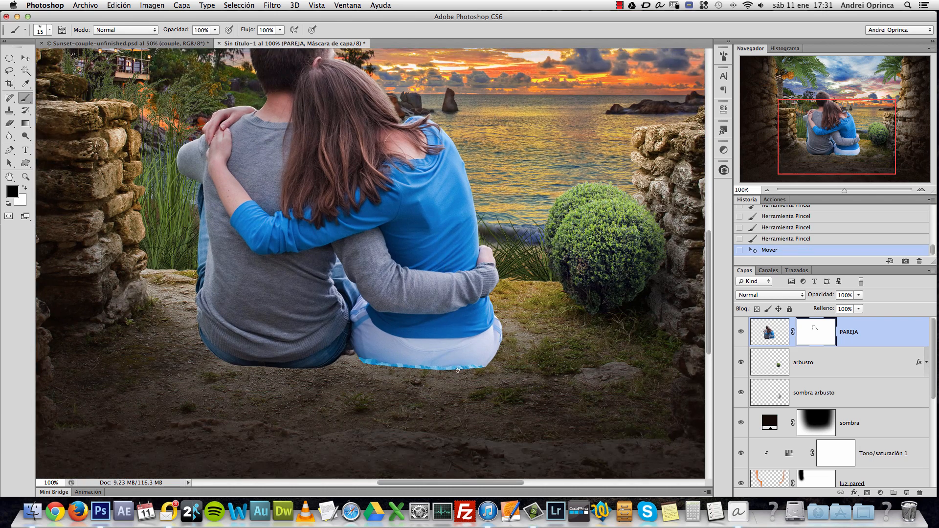
Step: Add a new layer named pantalon above PAREJA and clip it to the couple with a clipping mask
left_click(474, 371, "super")
mouse_move(500, 384)
left_mouse_down()
mouse_move(526, 361)
mouse_move(576, 351)
left_mouse_up()
left_click(25, 58)
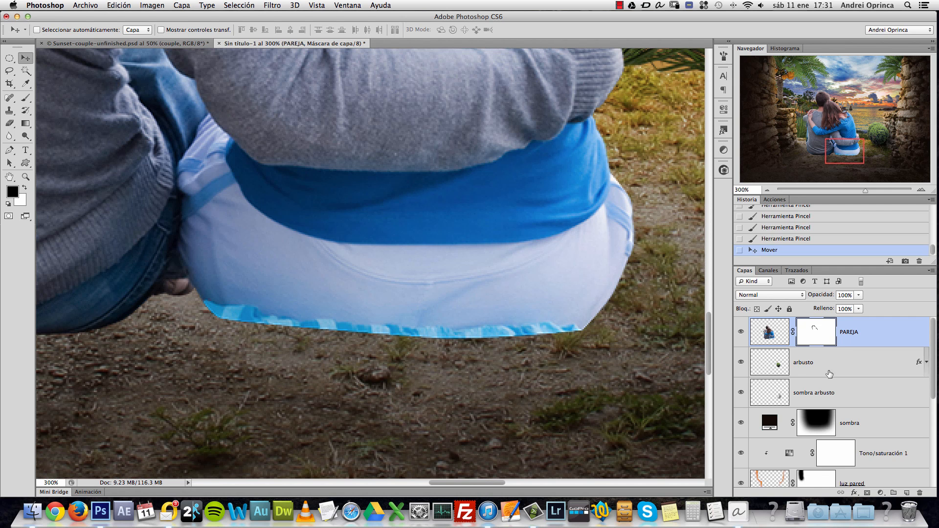
left_click(907, 493)
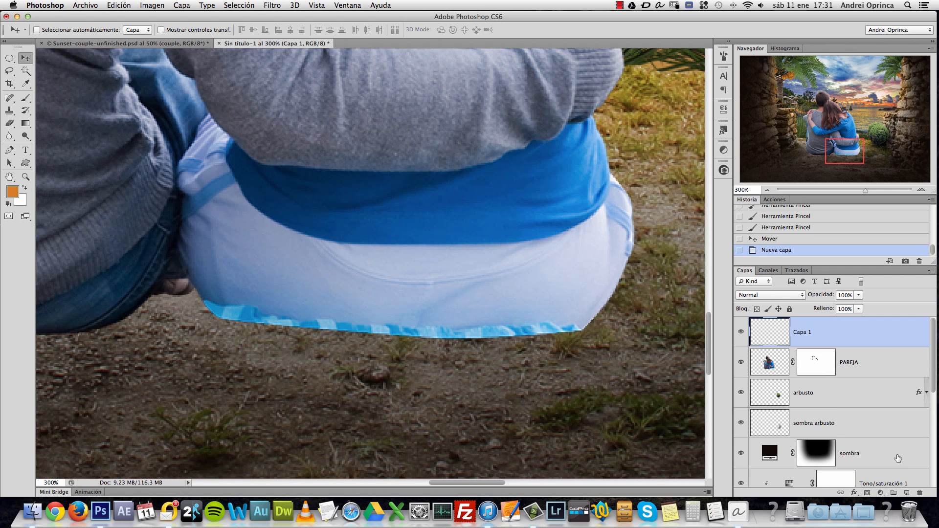
double_click(801, 332)
type("pantalon")
key("Return")
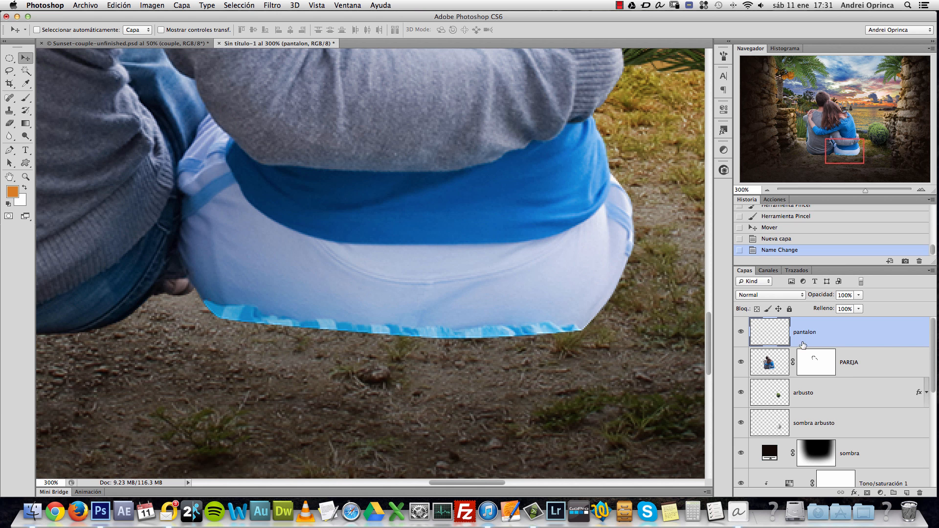
right_click(844, 327)
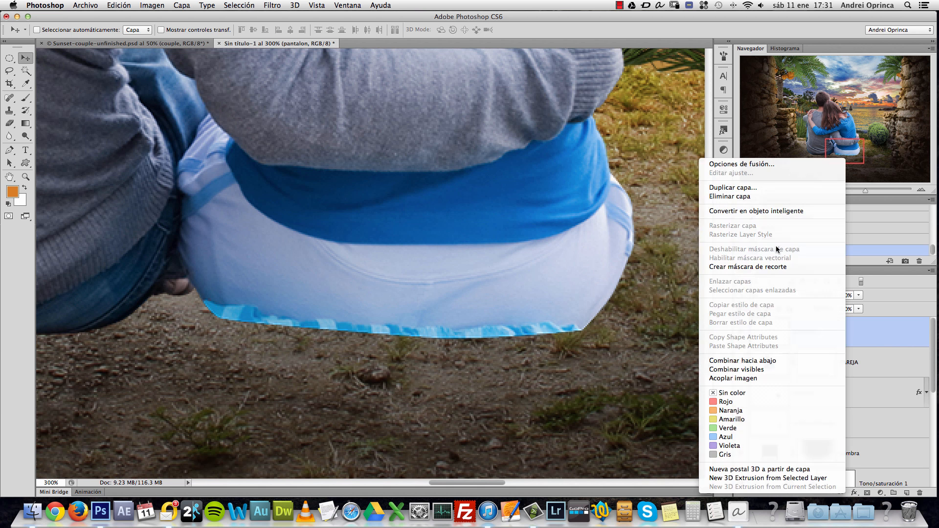
left_click(766, 267)
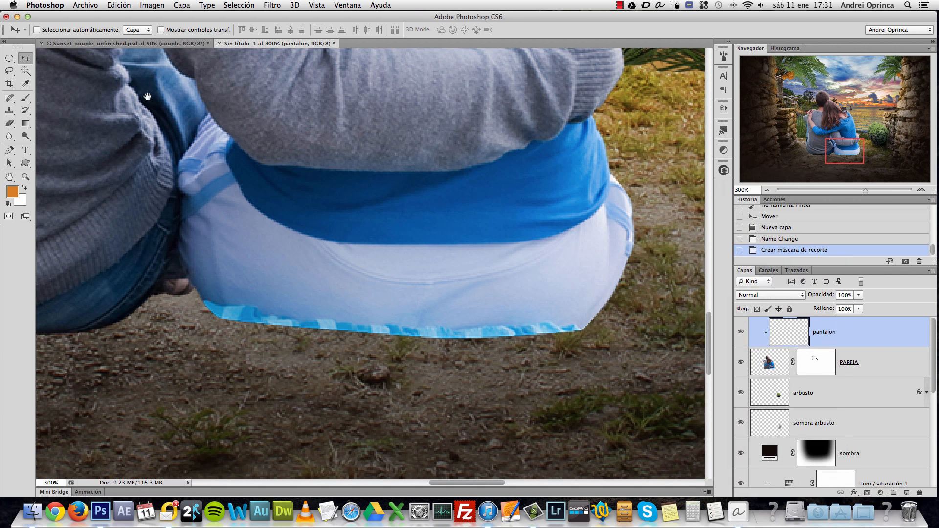
Step: Choose the Clone Stamp tool, keeping its sampling set to all layers (Todas)
left_click(10, 111)
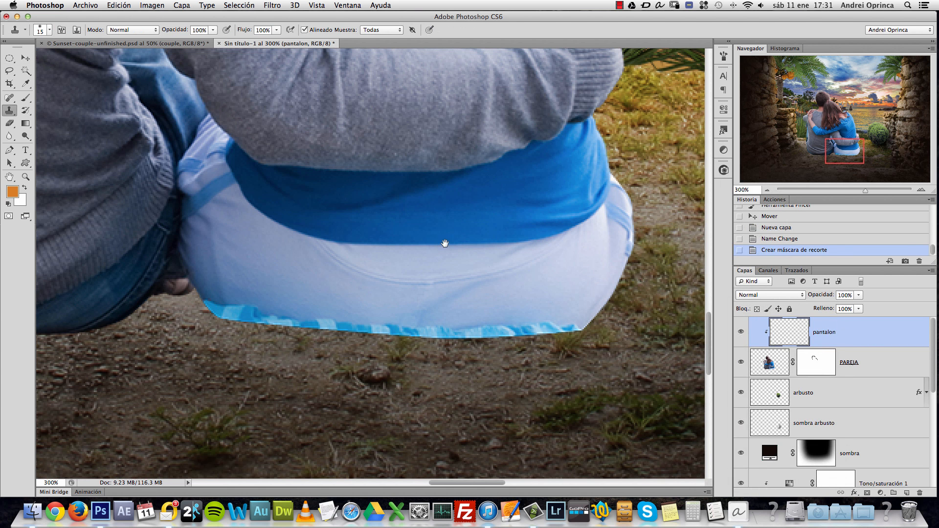
left_click(9, 112)
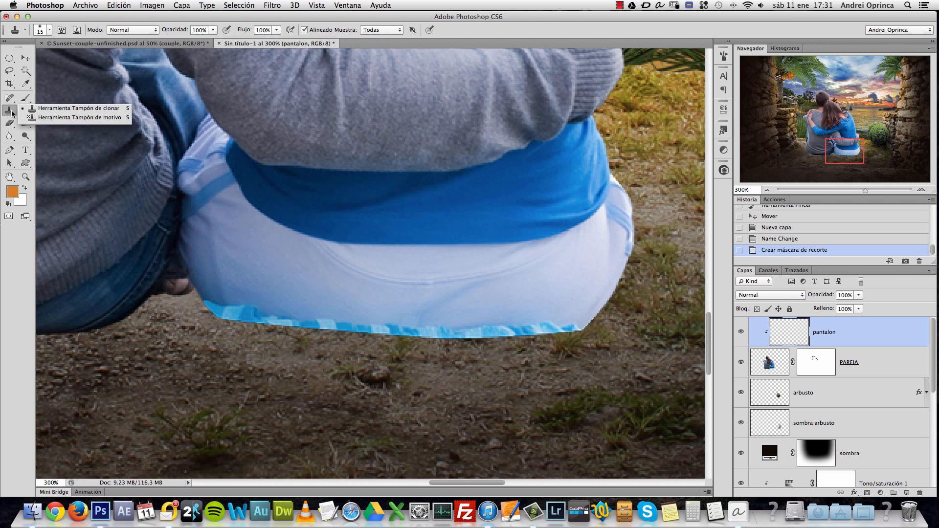
left_click(59, 108)
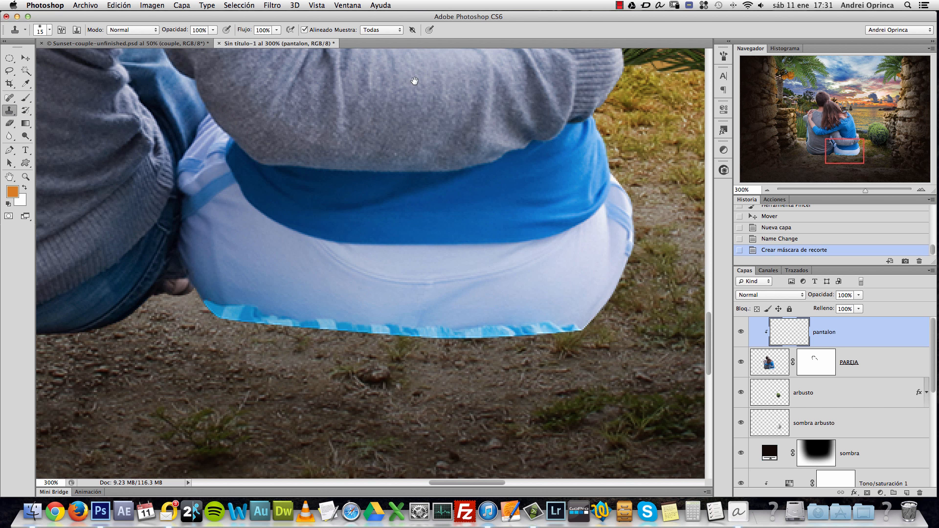
left_click(394, 35)
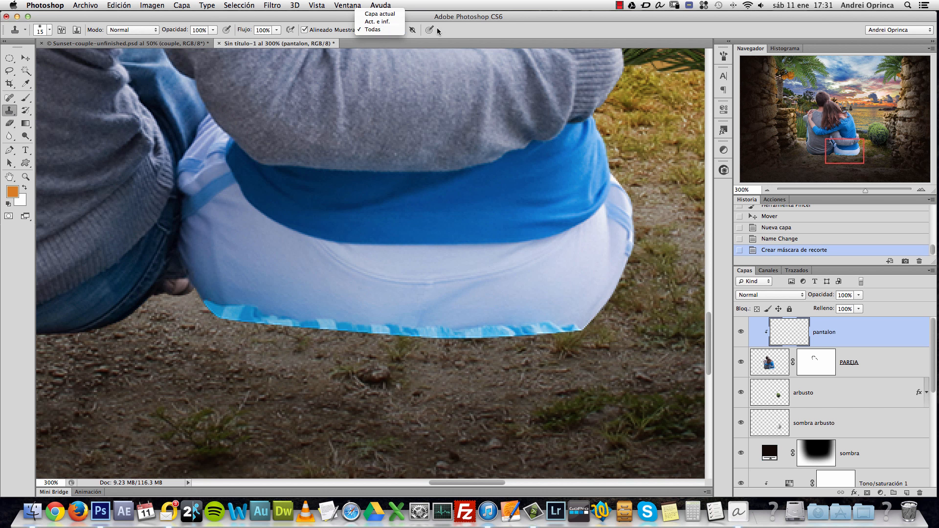
left_click(502, 32)
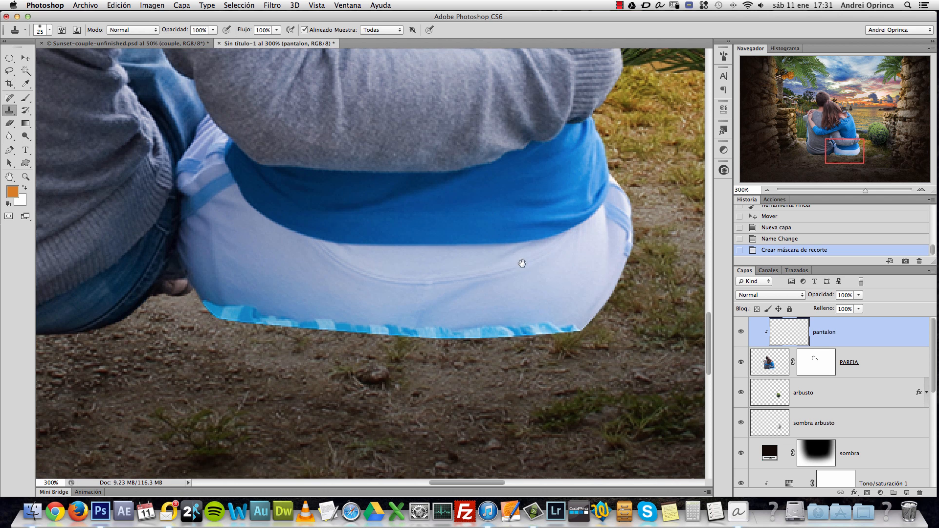
Step: Clone pale trouser fabric over the right part of the blue hem on the pantalon layer, using a 15 px stamp at 0% hardness
left_click_drag(522, 264, 496, 255)
left_click_drag(505, 295, 498, 254)
key("bracketleft")
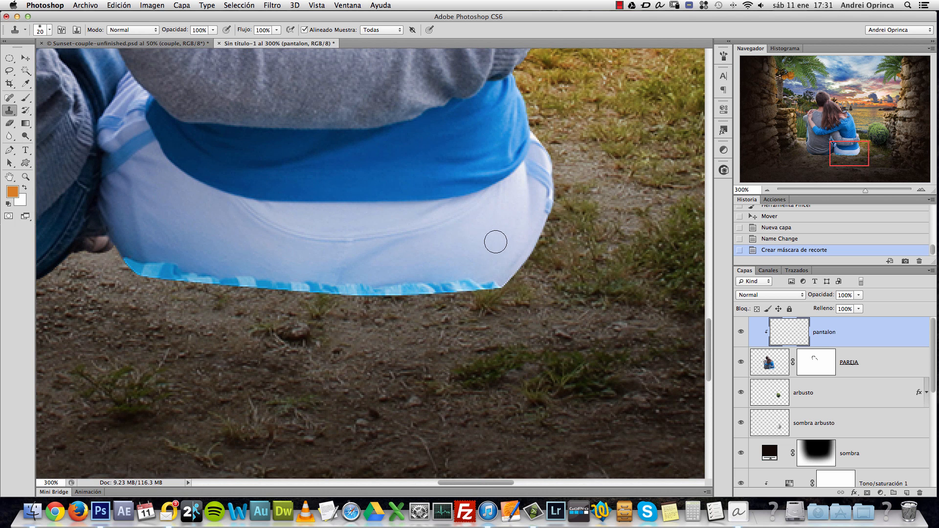
left_click(499, 276, "super")
left_click(500, 271, "super")
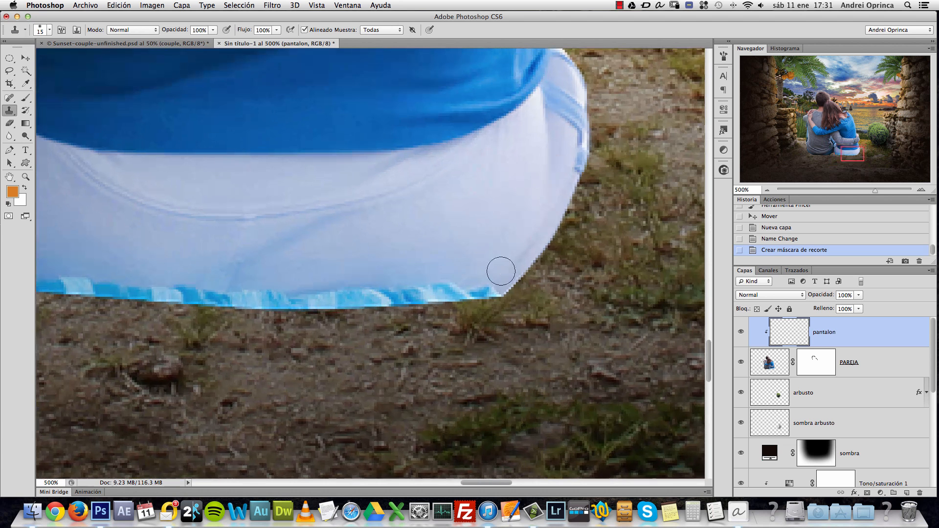
right_click(478, 228)
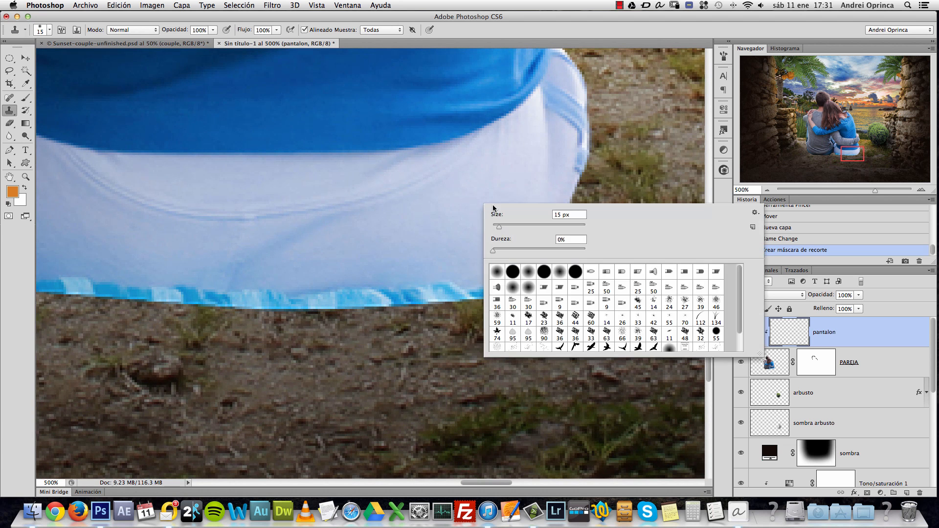
left_click_drag(493, 250, 481, 252)
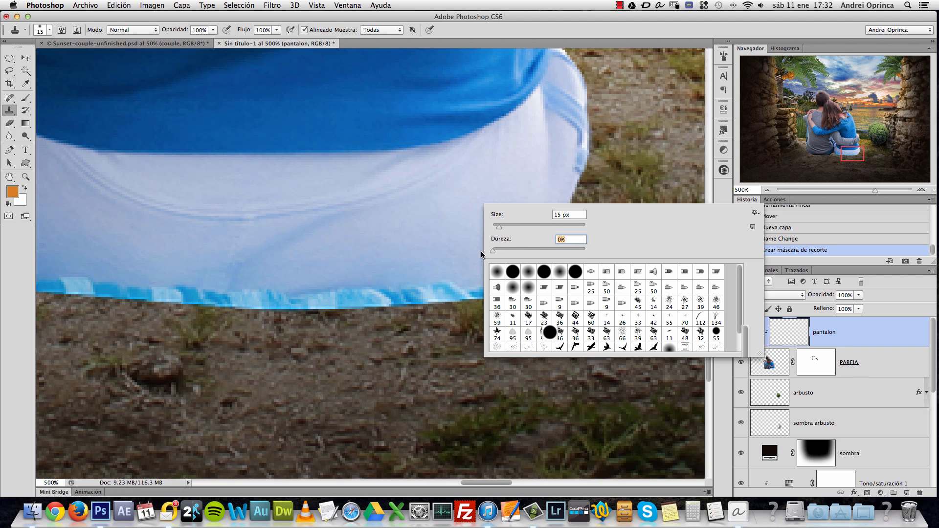
left_click(790, 335)
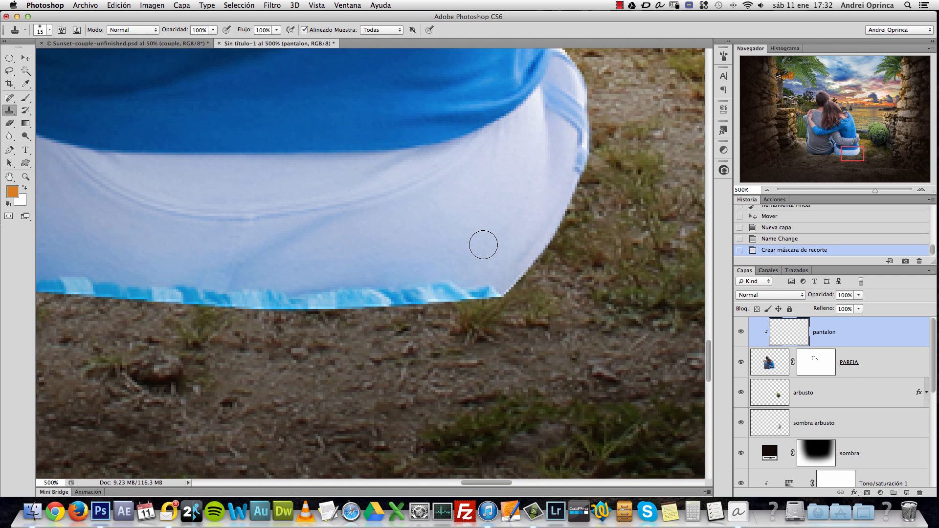
left_click_drag(487, 283, 302, 304)
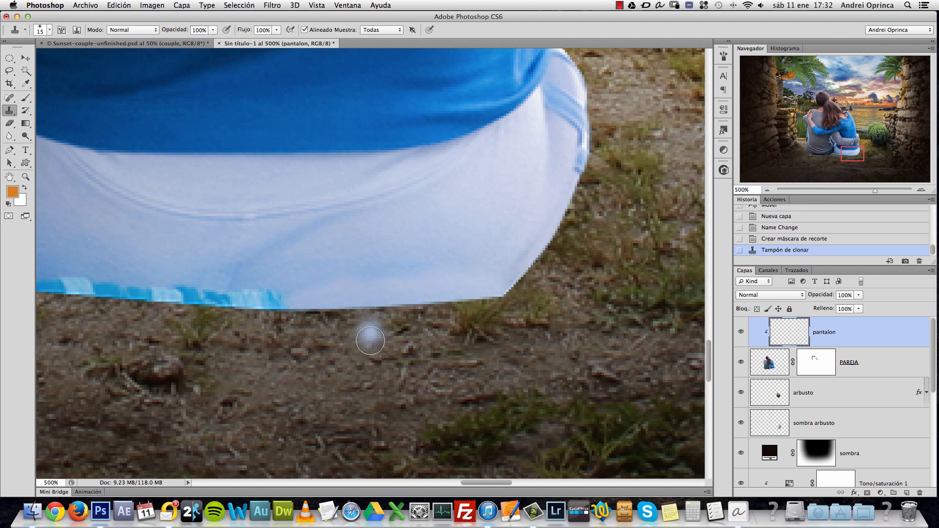
Step: Resample the pale fabric above the hem and clone it over the middle stretch of the blue hem with the 15 px stamp
scroll(367, 331, "left", 5)
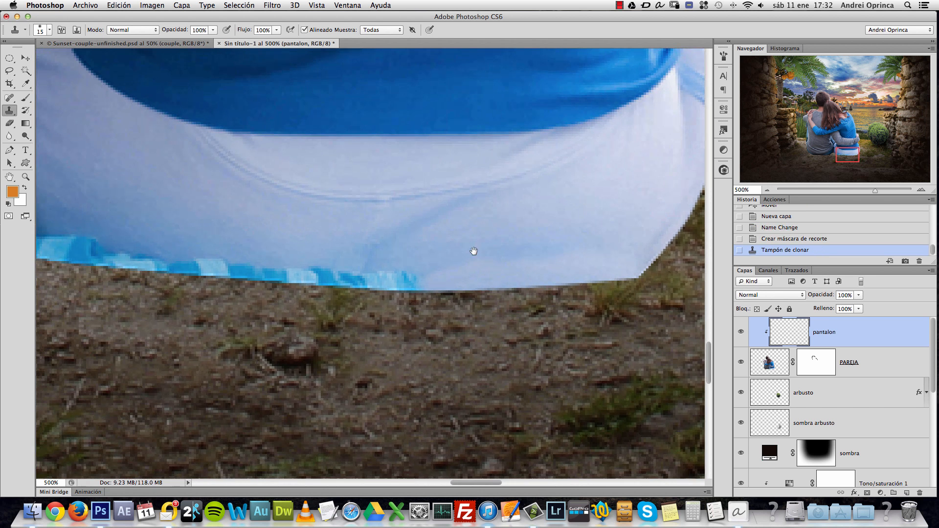
scroll(488, 249, "left", 2)
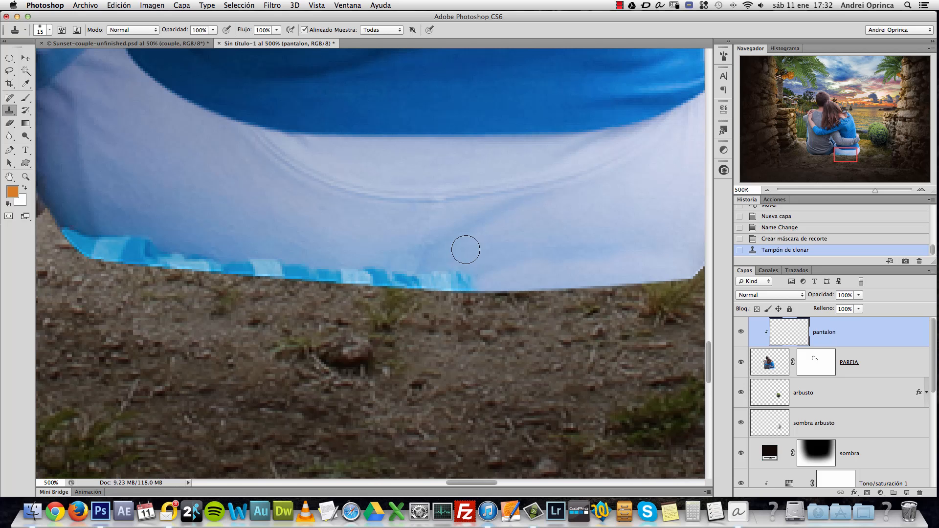
key("bracketleft")
left_click(462, 242, "alt")
left_click(469, 280)
key("bracketright")
key("bracketright")
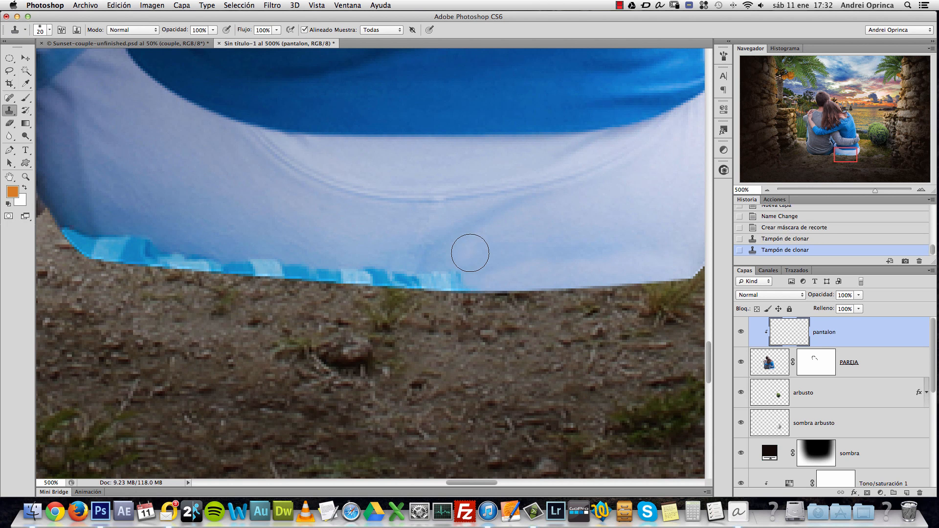
key("bracketleft")
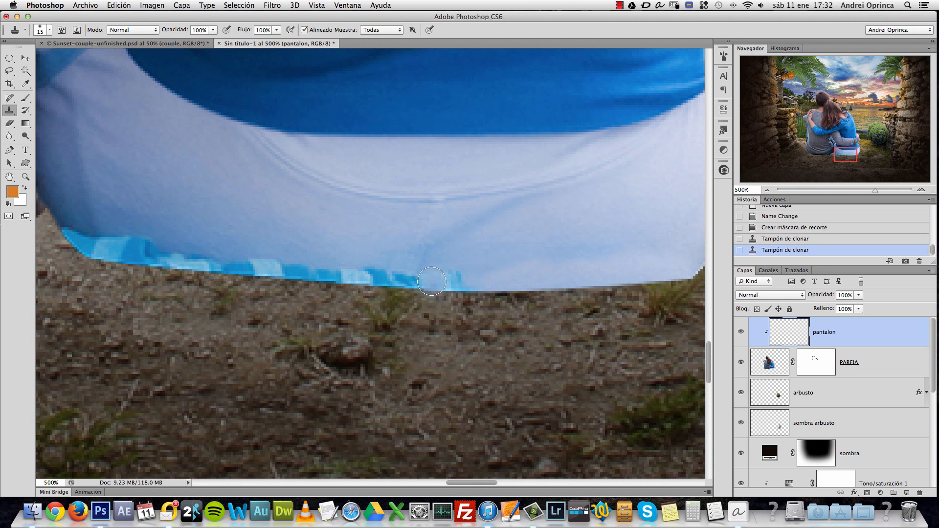
left_click(459, 240, "alt")
mouse_move(468, 285)
left_mouse_down()
mouse_move(459, 274)
mouse_move(467, 279)
mouse_move(205, 264)
left_mouse_up()
Step: Cover the remaining left end of the blue hem by cloning the adjacent shaded trouser fabric
scroll(324, 235, "left", 5)
left_click(304, 235, "alt")
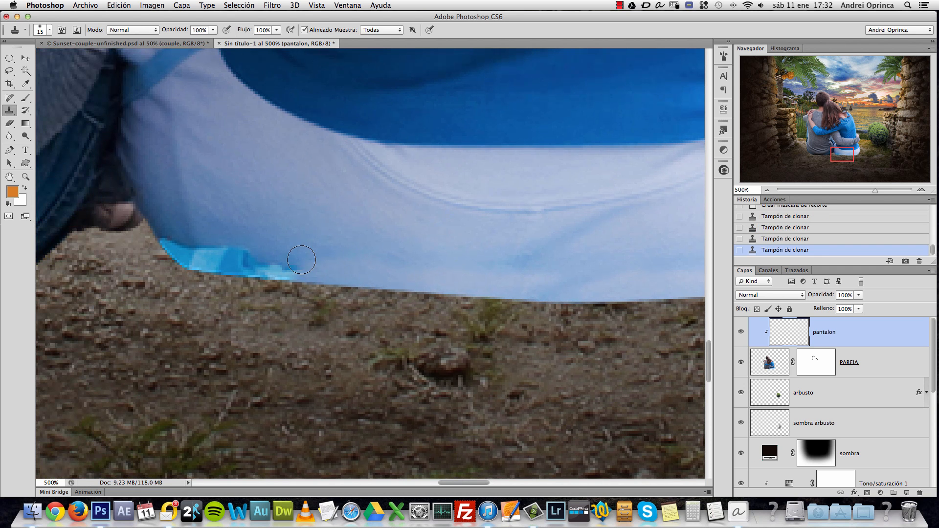
mouse_move(295, 271)
left_mouse_down()
mouse_move(216, 260)
mouse_move(164, 237)
left_mouse_up()
left_click(252, 236, "alt")
left_click(192, 227, "alt")
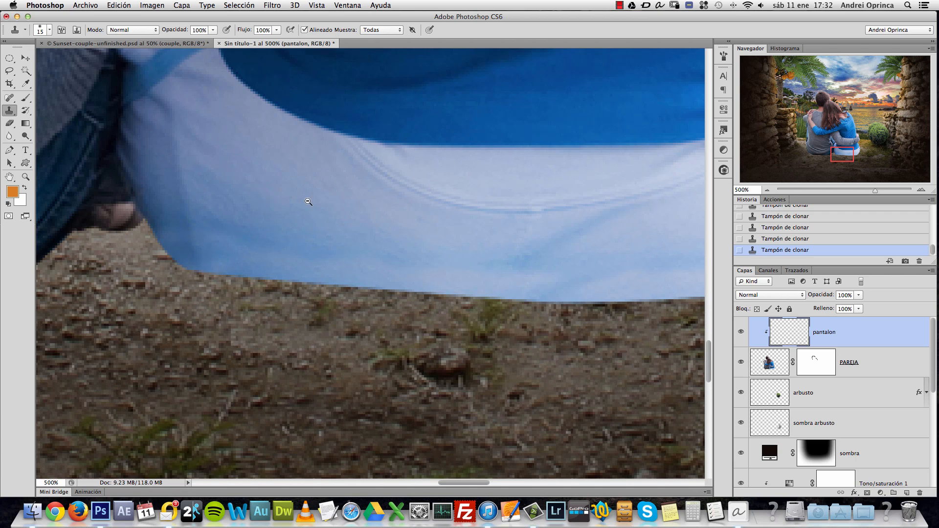
Step: Lower the Clone Stamp's opacity to 36% and its flow to 51% for blending the retouched trousers
left_click(304, 211, "alt")
left_click(304, 211, "alt")
left_click(308, 207, "alt")
left_click(310, 201, "alt")
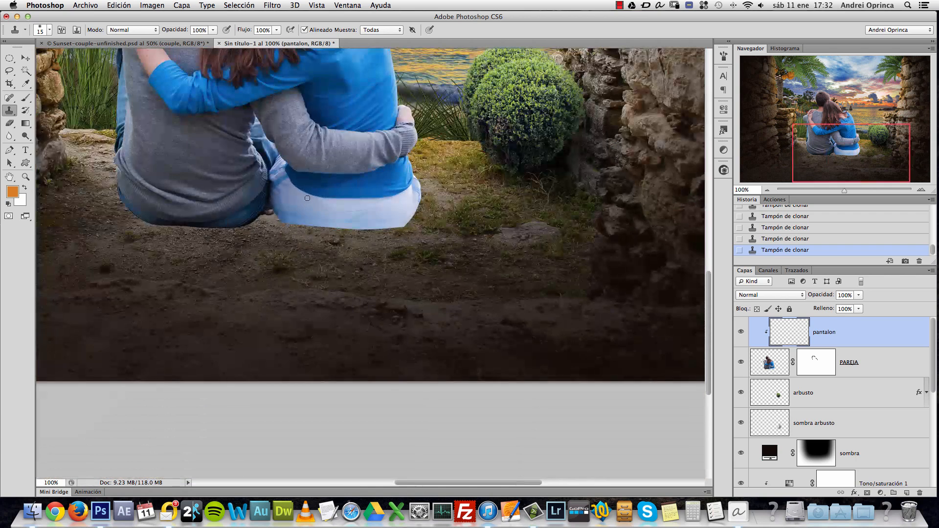
left_click(348, 229)
left_click(347, 229)
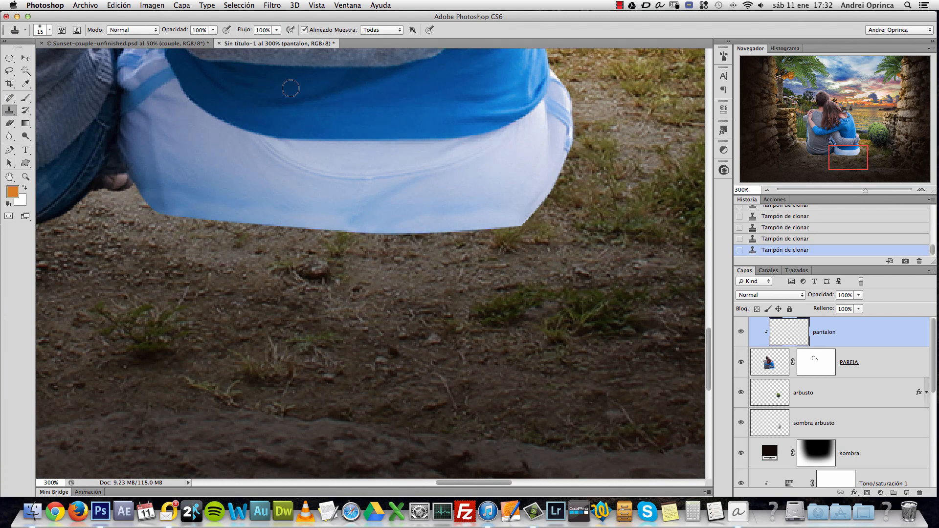
left_click(213, 30)
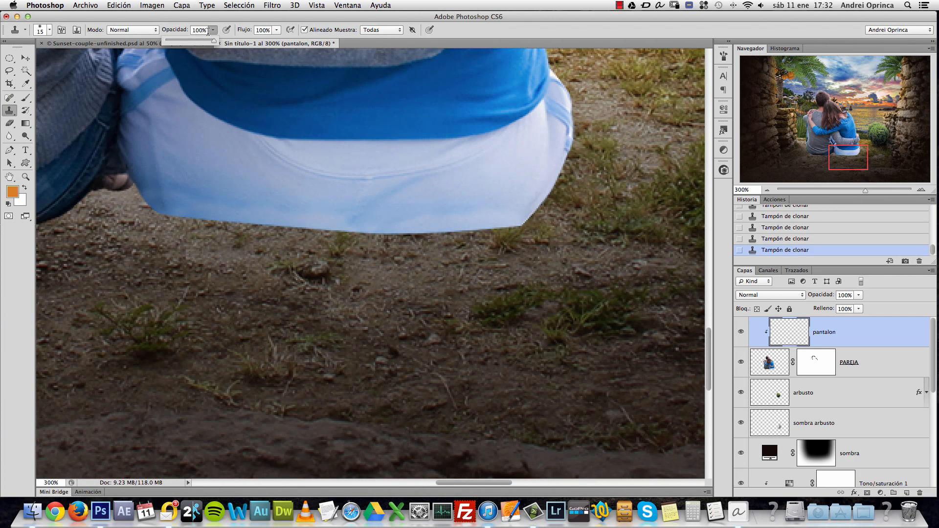
left_click_drag(183, 46, 184, 46)
left_click_drag(276, 30, 268, 44)
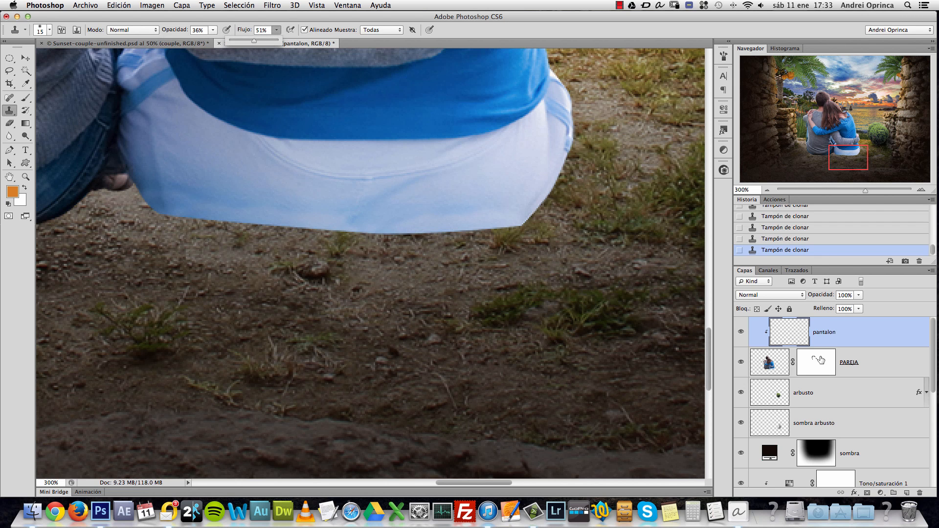
key("Return")
Step: Blend the cloned fabric along the trousers' lower edge with a 20 px stamp, undoing the two strokes that smudge it
left_click_drag(410, 146, 423, 202)
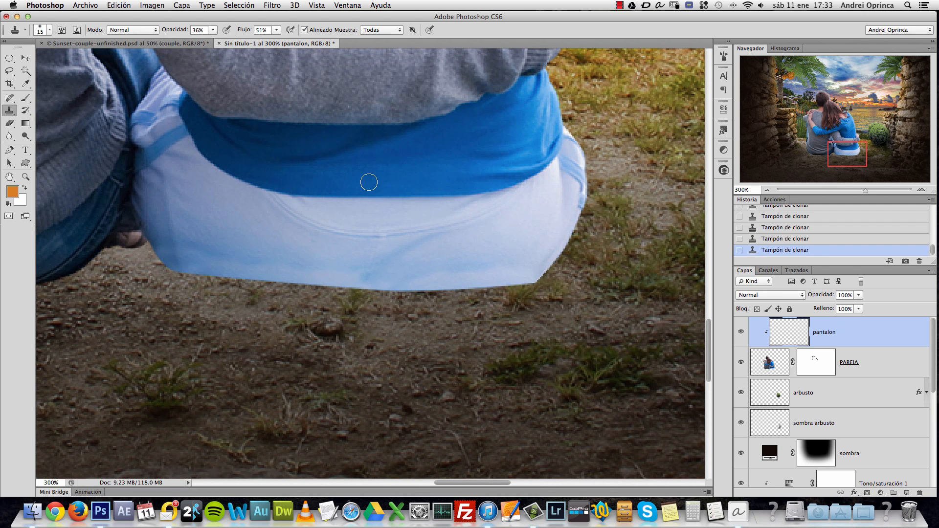
key("bracketright")
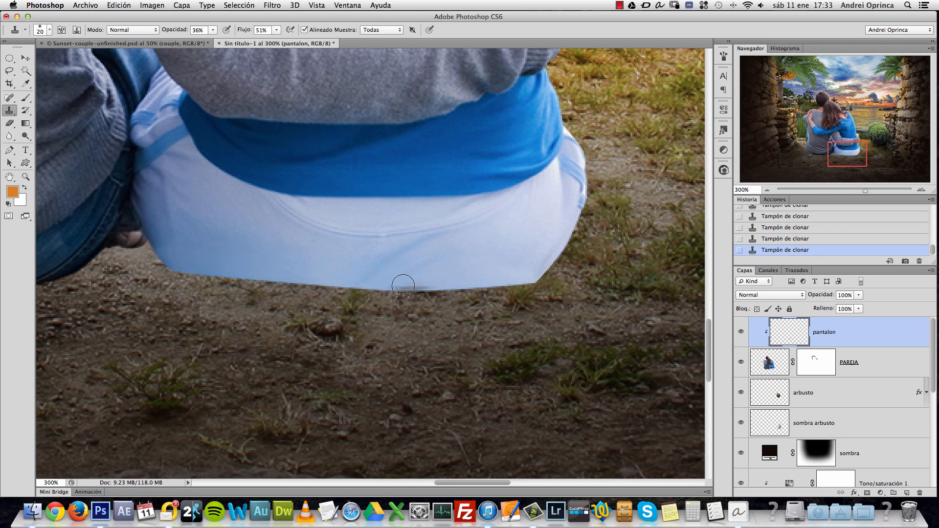
key("alt+super+z")
key("alt+super+z")
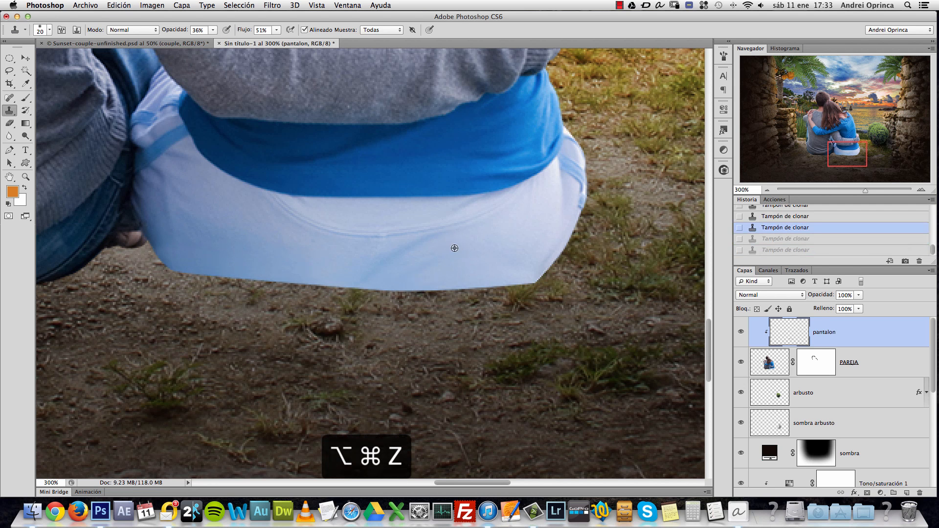
left_click(425, 279)
left_click(439, 268)
Step: Compare the woman's trousers with the pantalon layer hidden and shown, examining the retouched hem at several magnifications
left_click(482, 242, "alt")
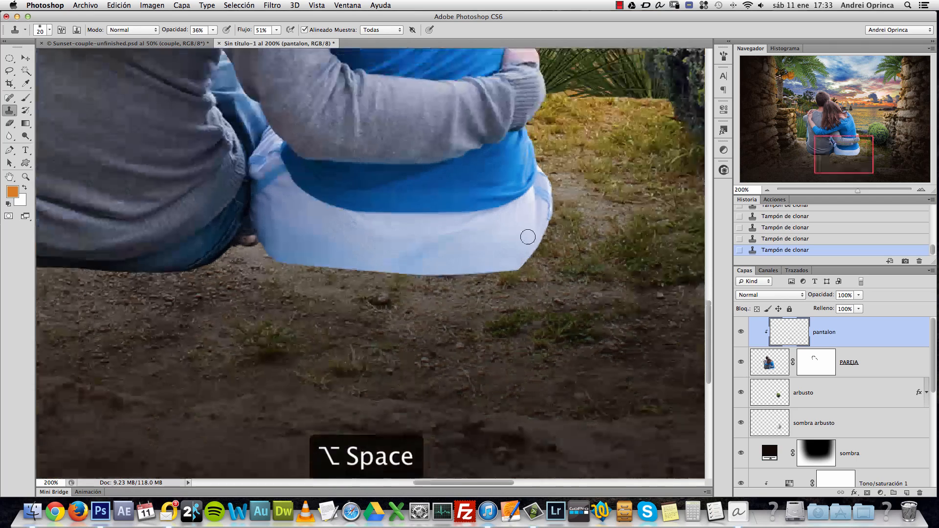
left_click(498, 261, "alt")
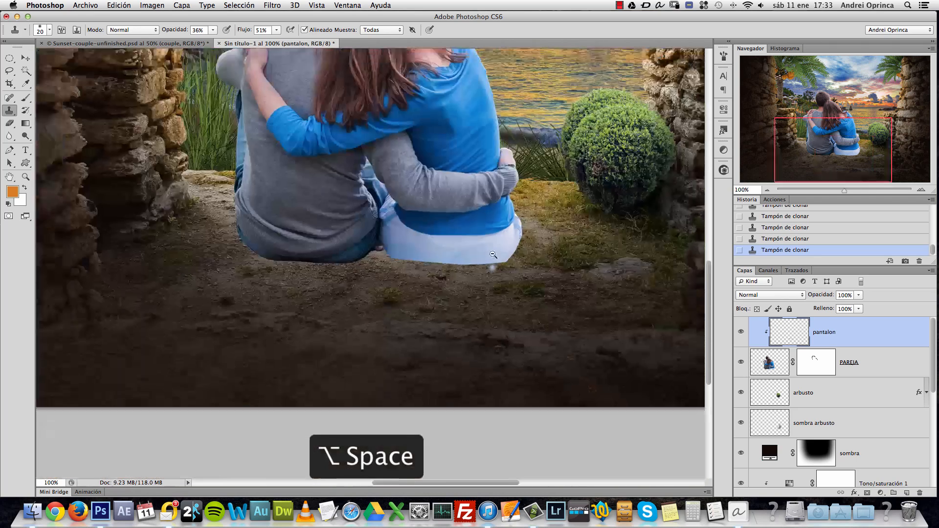
left_click(504, 258, "alt")
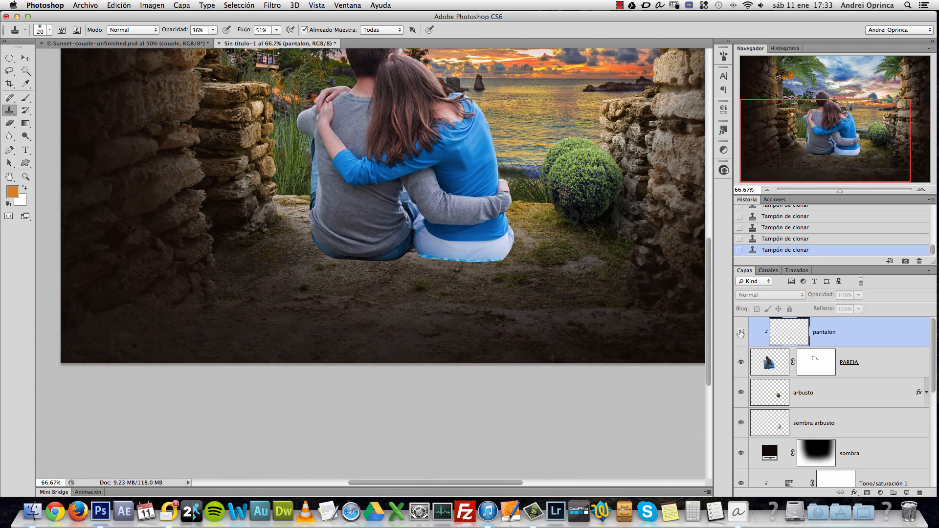
left_click(548, 249, "super")
left_click(543, 251, "super")
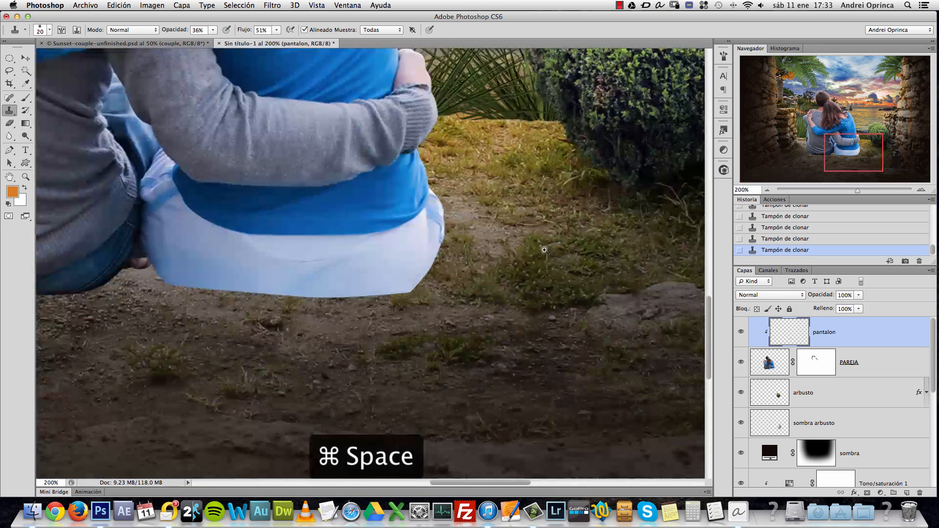
left_click(537, 244, "super")
scroll(440, 251, "left", 5)
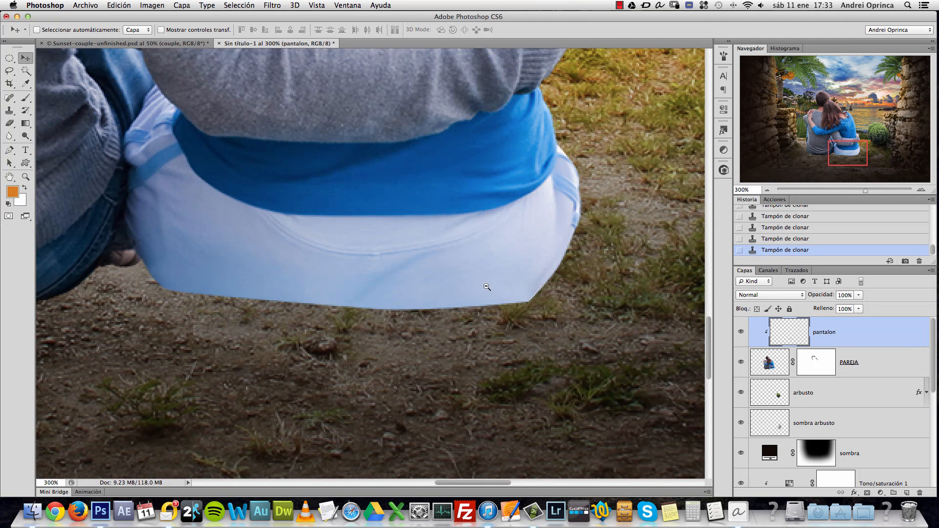
left_click(482, 288, "alt+super")
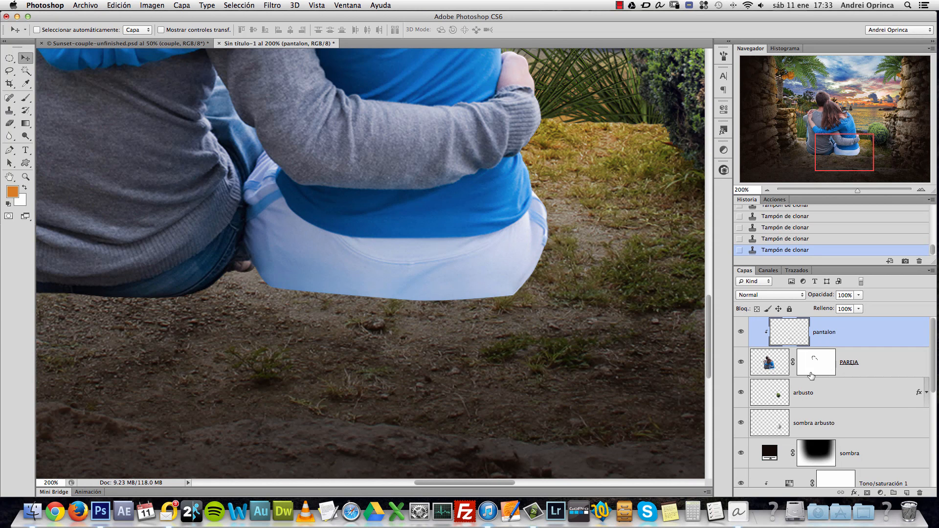
Step: Target the PAREJA layer's image and ready a small, hard round Eraser with 100% hardness for the trousers' right lower corner
left_click(768, 365)
left_click(523, 312, "super")
left_click(523, 312, "super")
left_click(523, 312, "super")
key("e")
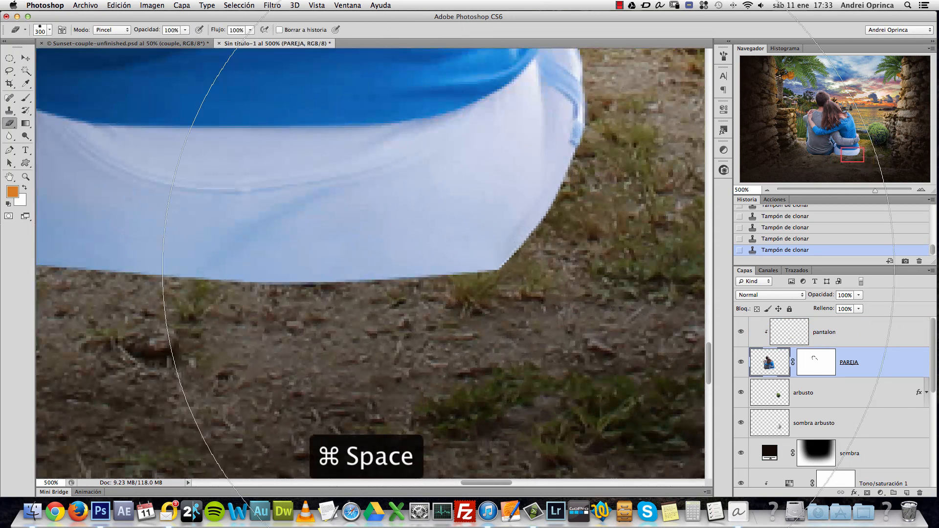
key("bracketleft")
key("bracketleft")
key("bracketleft")
key("bracketleft")
key("bracketleft")
key("bracketleft")
key("bracketleft")
key("bracketleft")
key("bracketleft")
key("bracketleft")
key("bracketleft")
key("bracketleft")
right_click(543, 286)
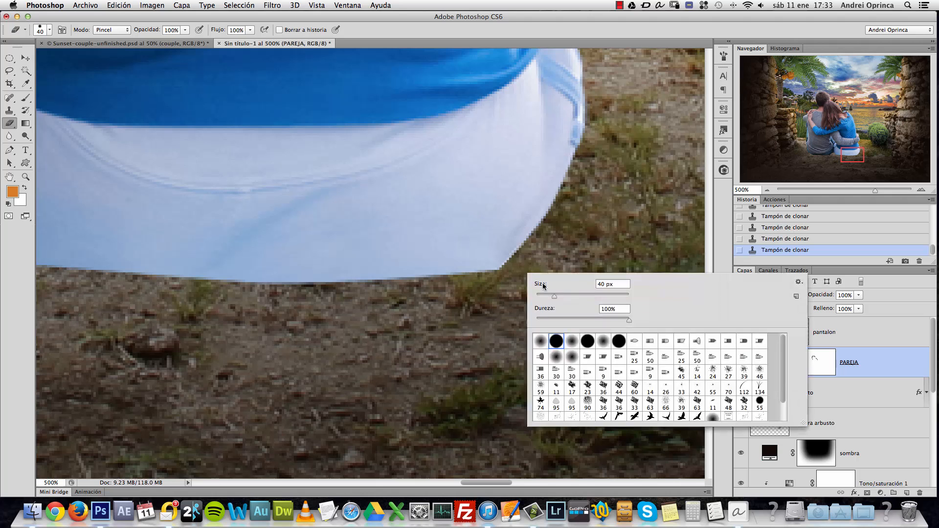
left_click_drag(554, 295, 545, 296)
Step: Erase the sharp right lower corner of the trousers into a smooth curve, reducing the Eraser's size to 9 px for the finer strokes
mouse_move(480, 310)
left_mouse_down()
mouse_move(476, 304)
mouse_move(530, 284)
left_mouse_up()
mouse_move(529, 284)
left_mouse_down()
mouse_move(478, 303)
mouse_move(489, 296)
left_mouse_up()
key("bracketleft")
key("bracketleft")
key("bracketleft")
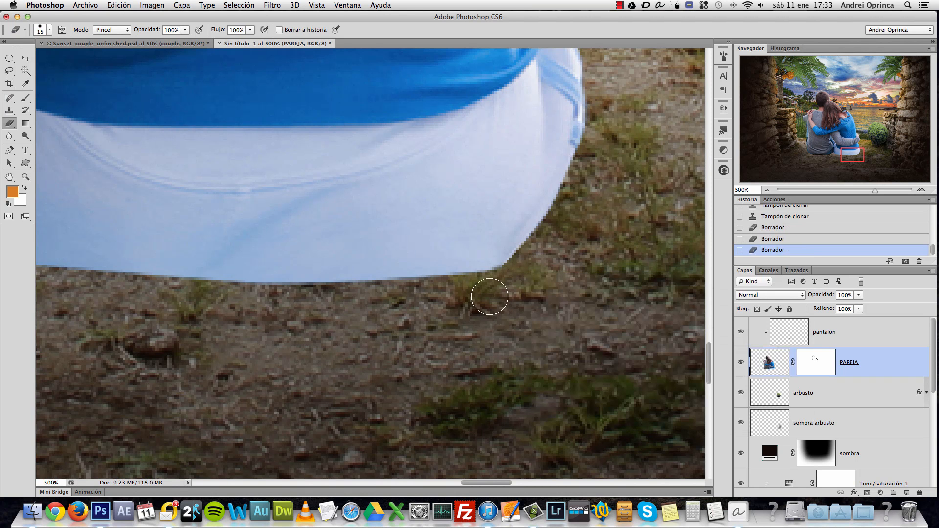
left_click_drag(525, 268, 454, 295)
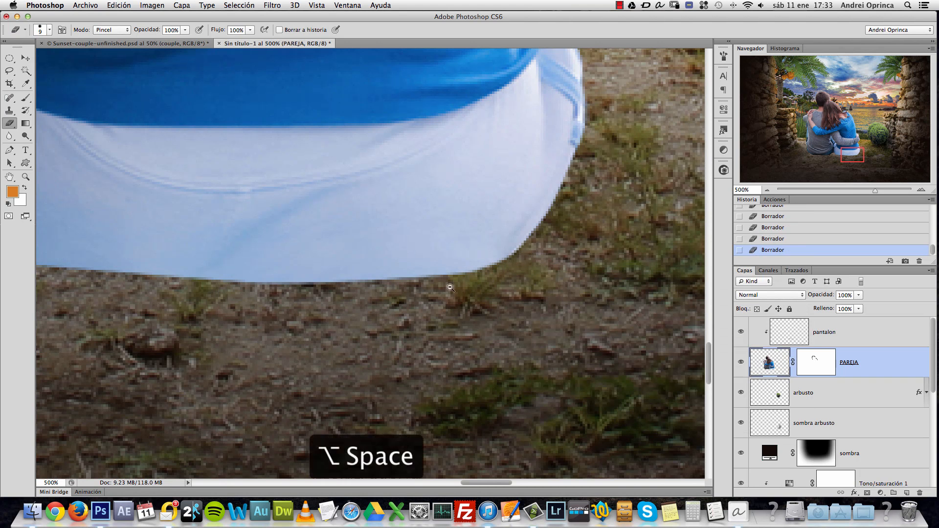
Step: Examine the couple's lower edges against the ground, then the whole composition at 50%
left_click(455, 287, "alt")
left_click(456, 287, "alt")
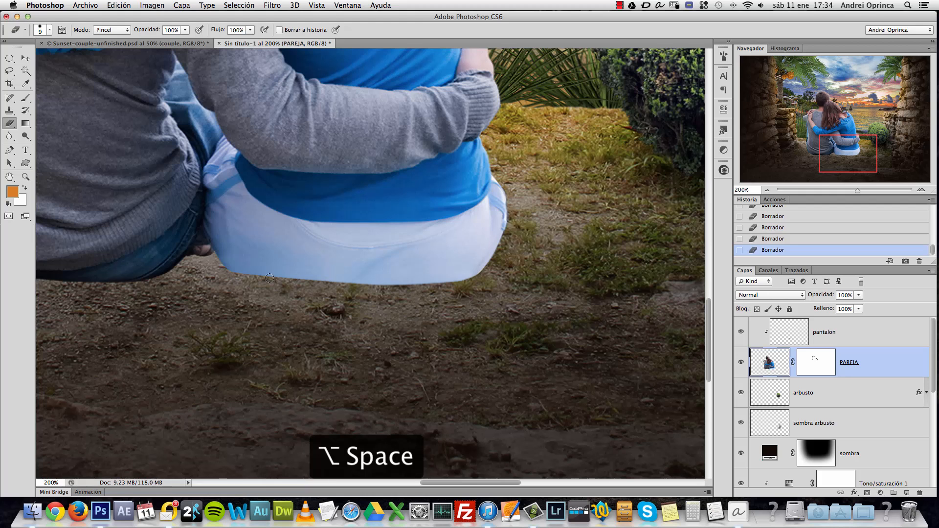
scroll(305, 284, "left", 10)
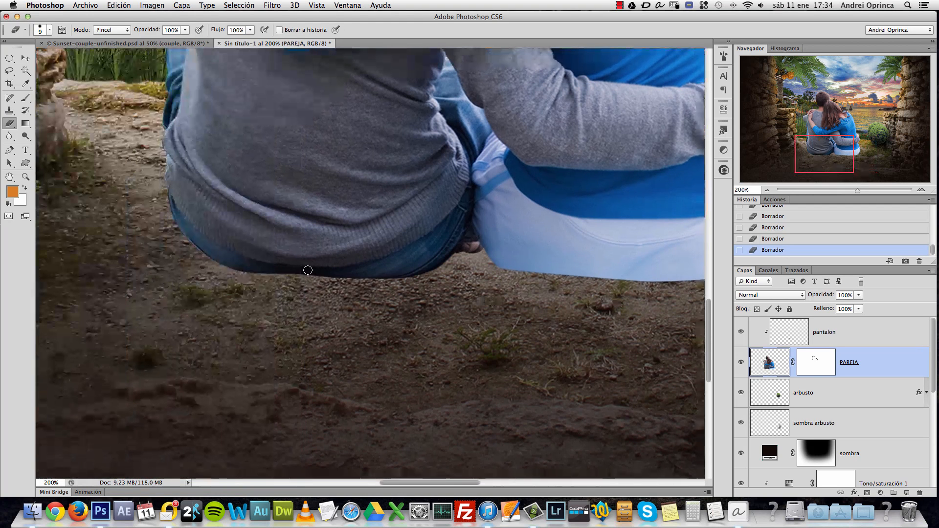
left_click_drag(608, 272, 413, 299)
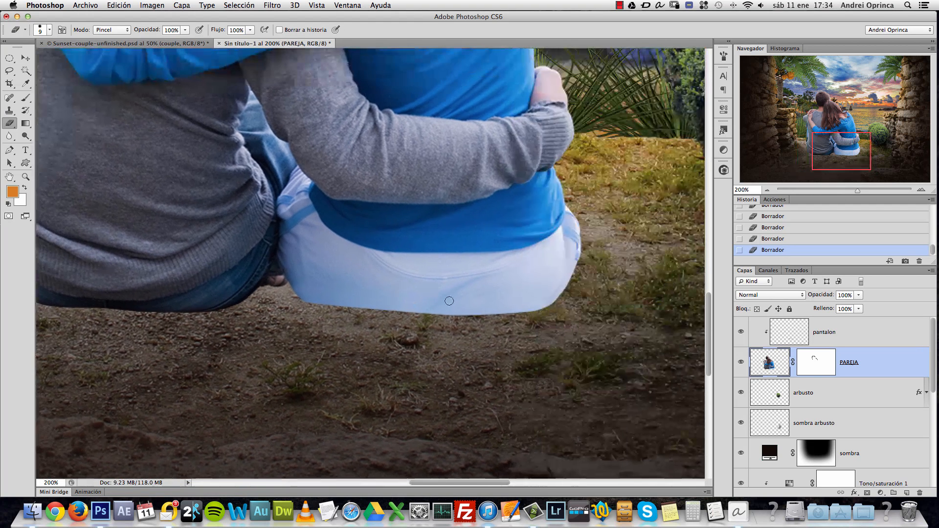
left_click(468, 297, "alt")
left_click_drag(419, 244, 441, 327)
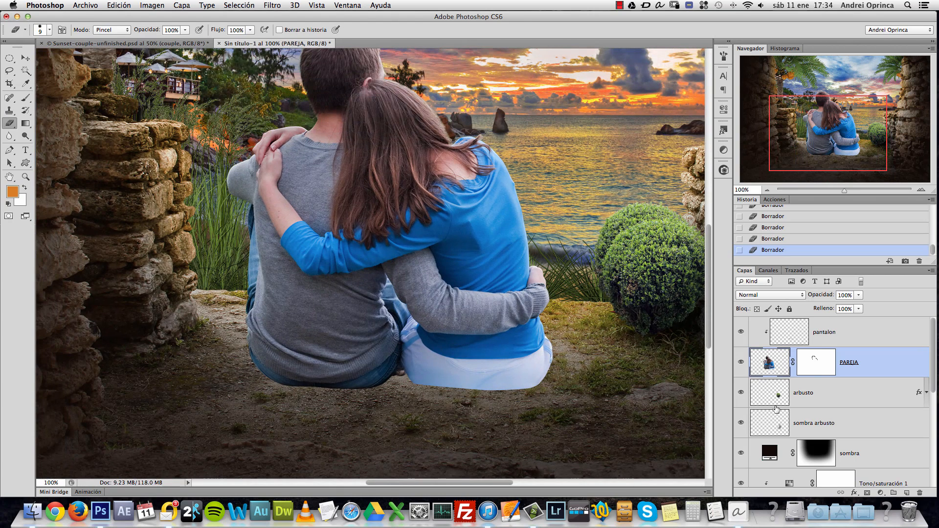
left_click_drag(524, 215, 503, 272)
left_click(503, 272, "alt")
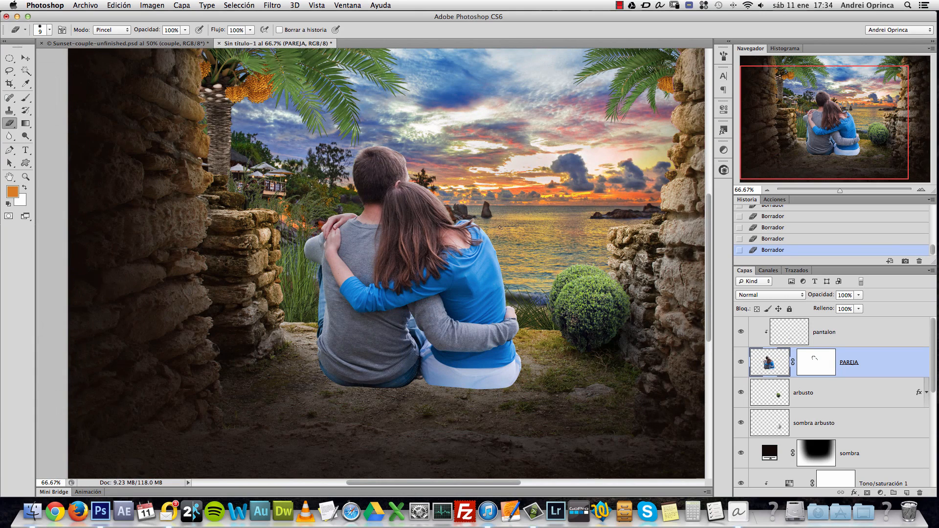
left_click(524, 227, "alt")
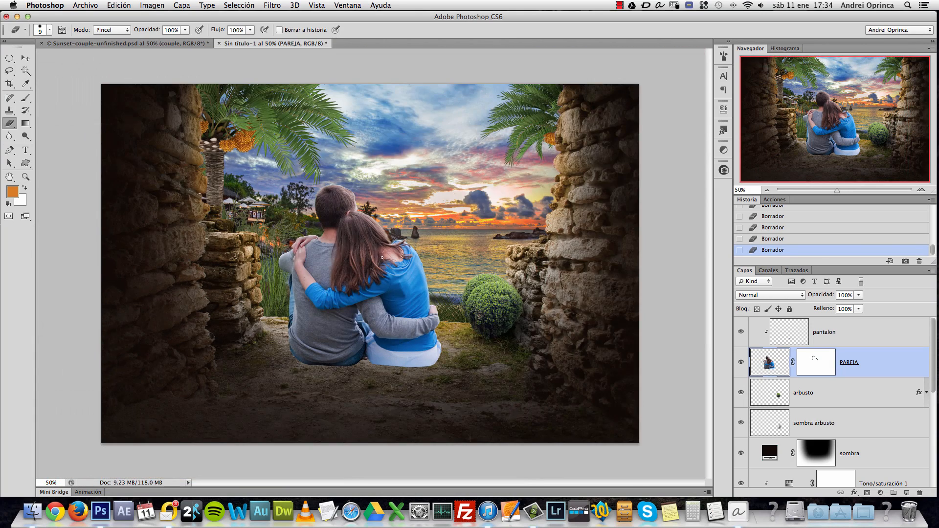
Step: Create a layer directly below PAREJA and name it "pareja sombra 1"
left_click(372, 245, "ctrl")
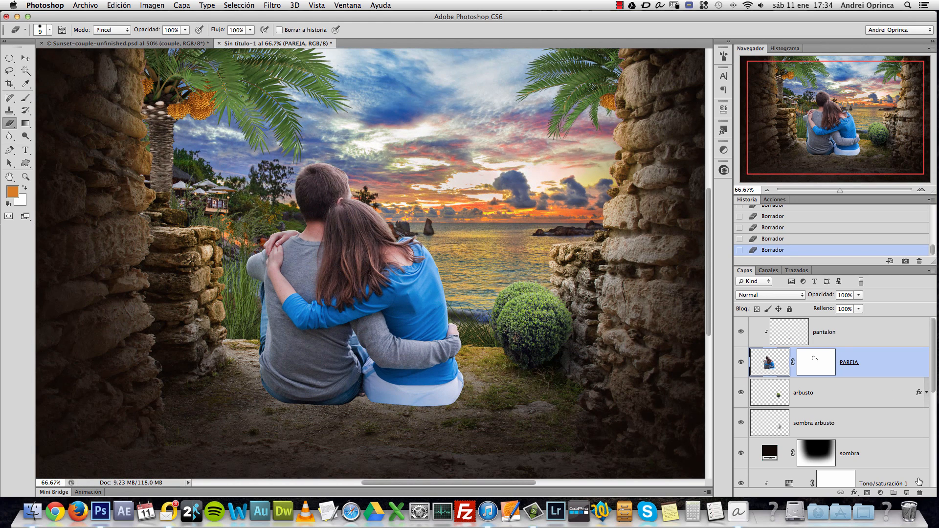
left_click(906, 493, "ctrl")
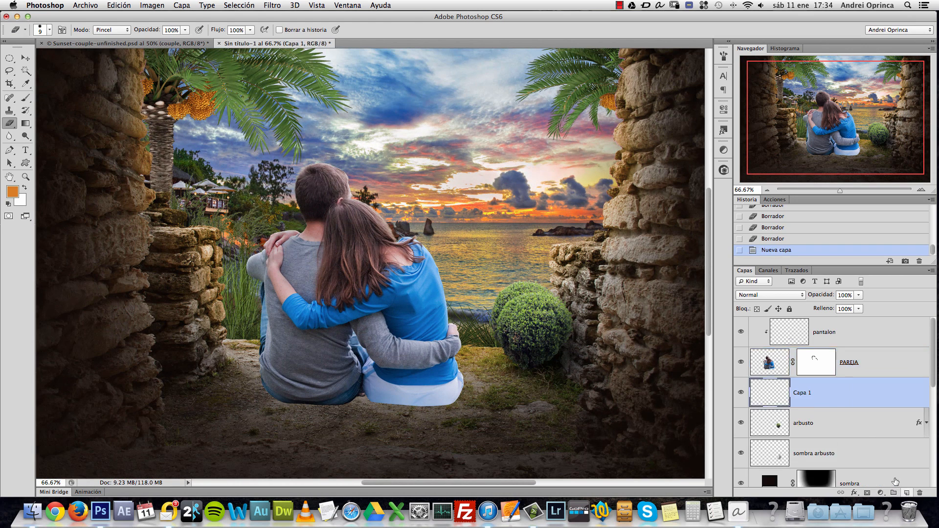
double_click(802, 395)
type("pareja so")
type("a 1")
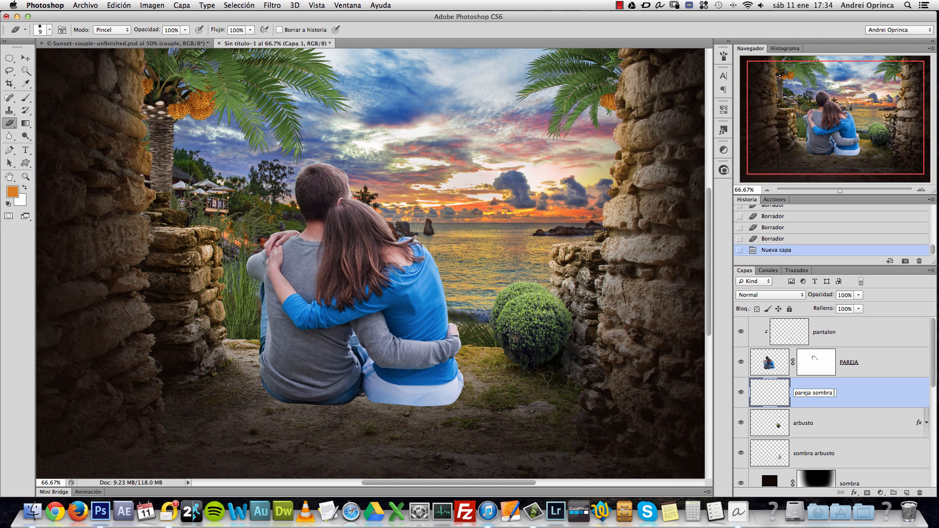
key("Return")
Step: Inspect the contact edges beneath the couple at 200% and set the foreground colour to black for the shadow
key("super+space")
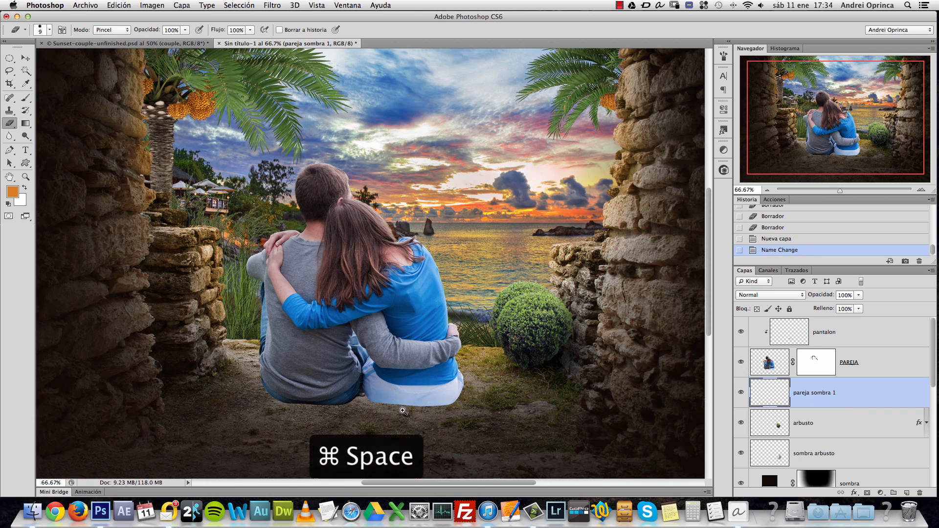
left_click(385, 409)
left_click(384, 408)
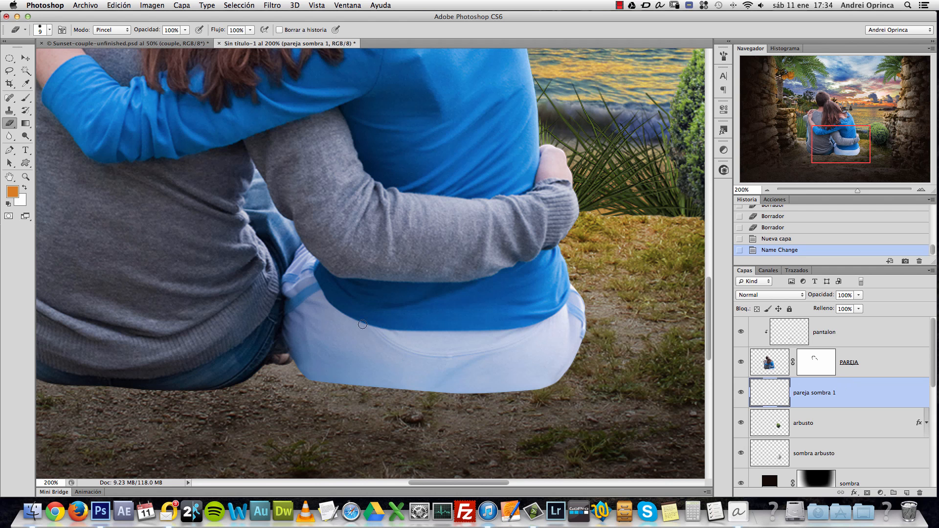
left_click_drag(364, 366, 425, 329)
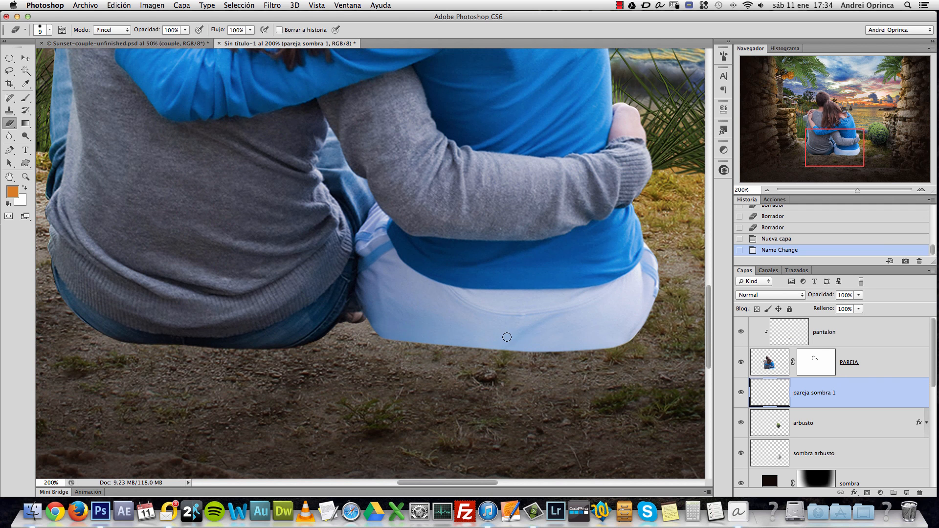
key("super+space")
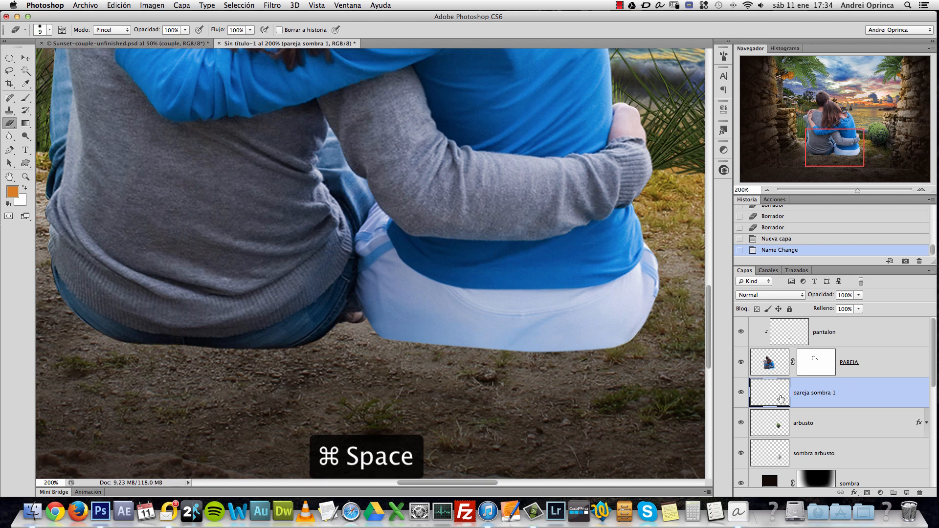
left_click_drag(518, 363, 676, 351)
left_click_drag(536, 313, 436, 278)
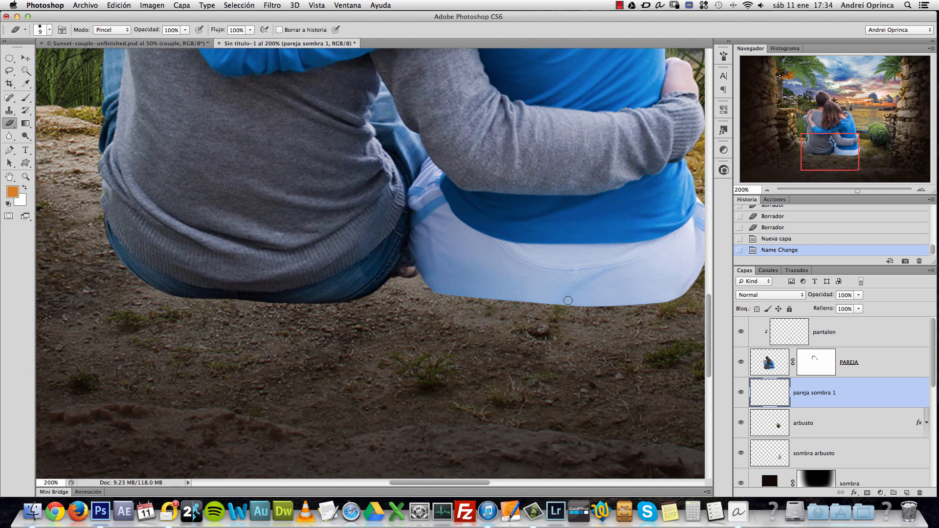
left_click_drag(663, 331, 626, 339)
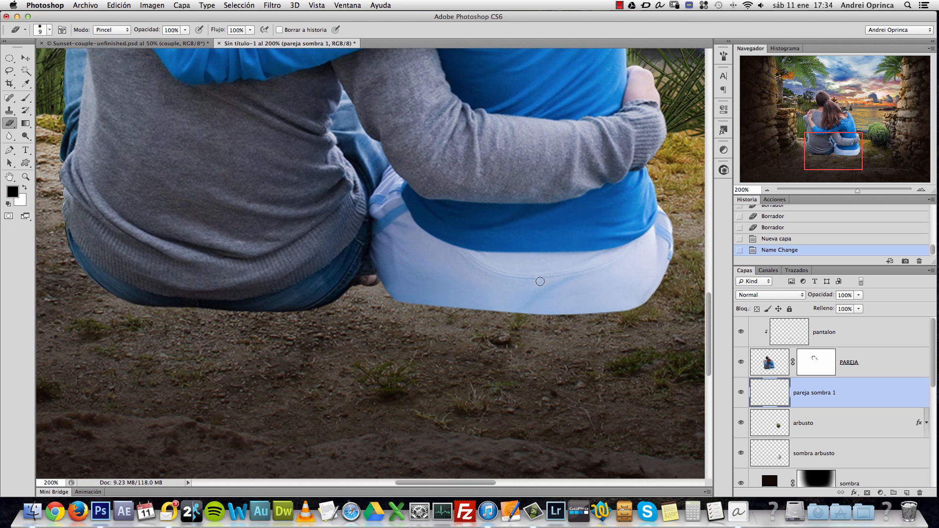
Step: Configure a soft Eraser with 52% opacity, 52% flow, 29% hardness and a 25 px size
key("bracketright")
key("bracketright")
key("bracketright")
key("bracketright")
mouse_move(186, 33)
left_mouse_down()
mouse_move(178, 46)
mouse_move(228, 42)
left_mouse_up()
left_click(249, 31)
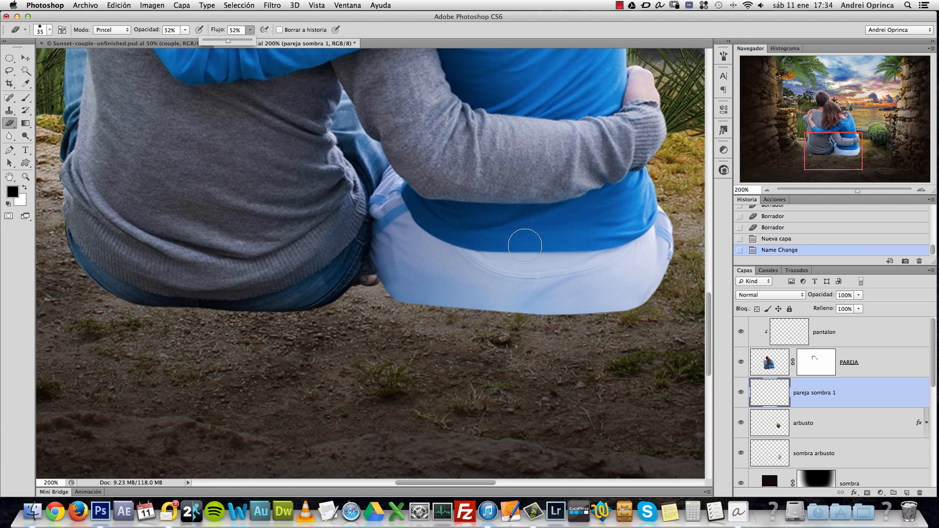
right_click(523, 242)
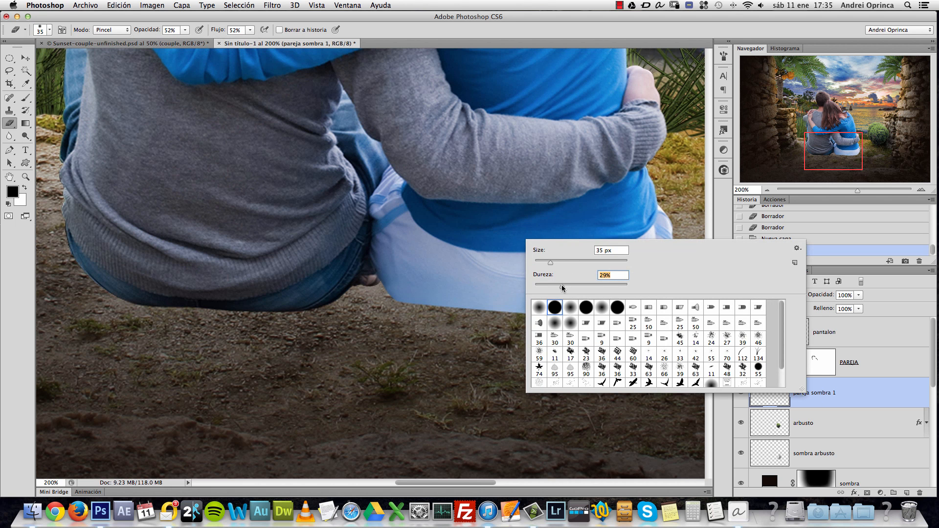
left_click(859, 390)
key("bracketleft")
key("bracketleft")
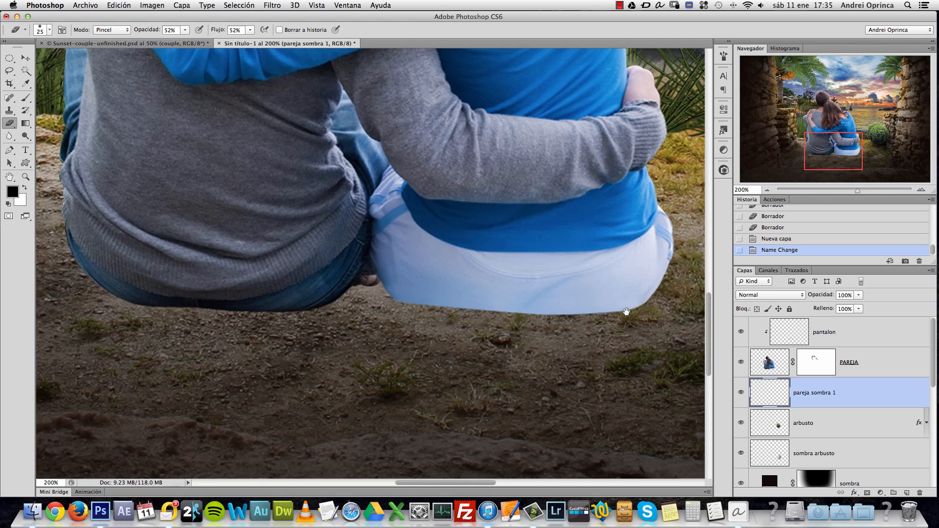
Step: Try stroking a contact shadow along the lower edge of the woman's trousers with the Eraser at 15 px
left_click_drag(627, 312, 576, 305)
left_click(555, 284, "super")
left_click(528, 284, "super")
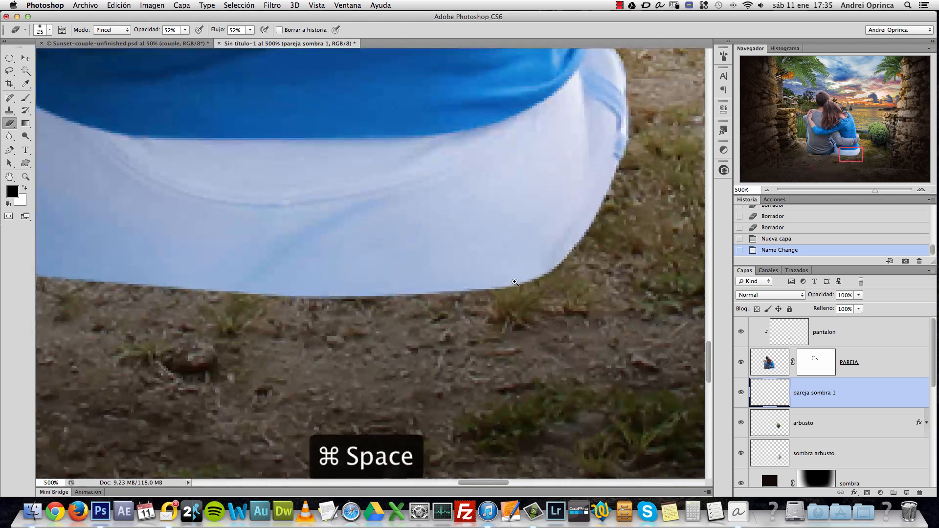
left_click(515, 280, "super")
key("bracketleft")
key("bracketleft")
mouse_move(500, 280)
left_mouse_down()
mouse_move(566, 293)
mouse_move(582, 278)
mouse_move(497, 285)
left_mouse_up()
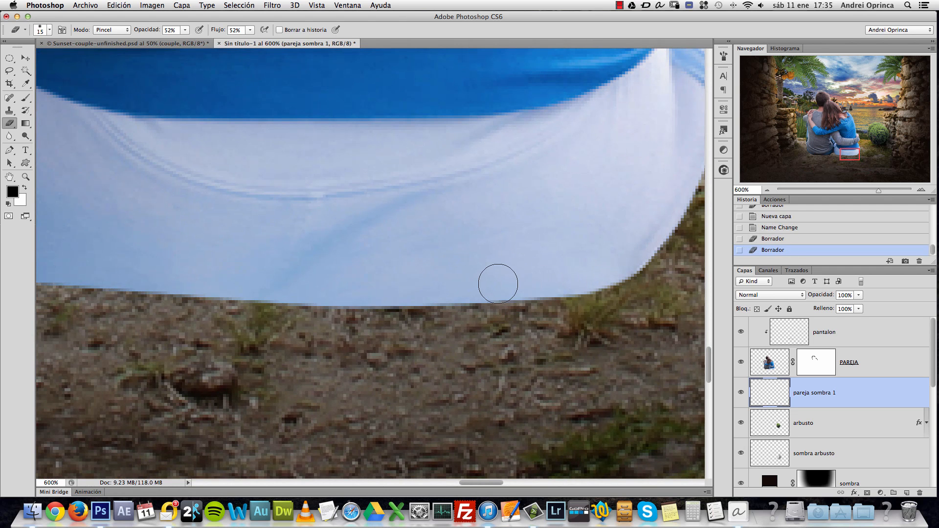
left_click_drag(575, 280, 419, 285)
mouse_move(534, 279)
left_mouse_down()
mouse_move(457, 287)
mouse_move(562, 283)
left_mouse_up()
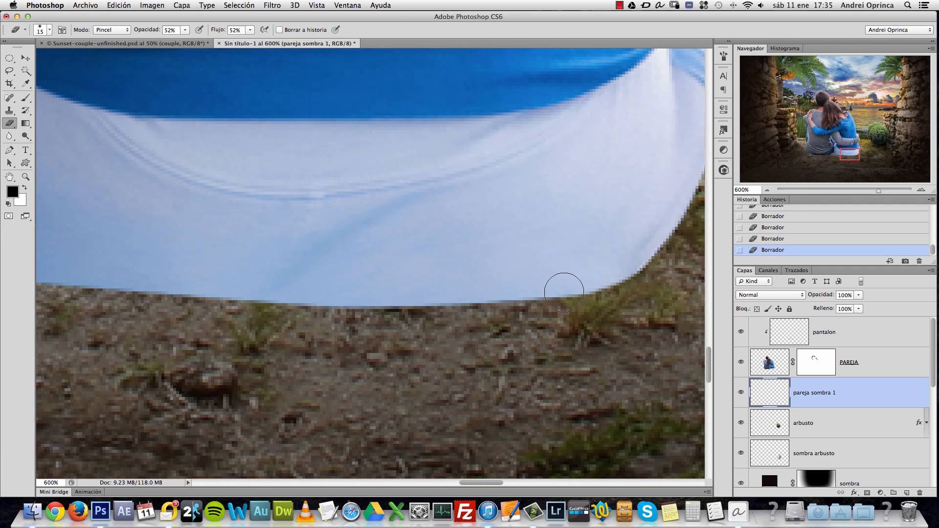
left_click(723, 56)
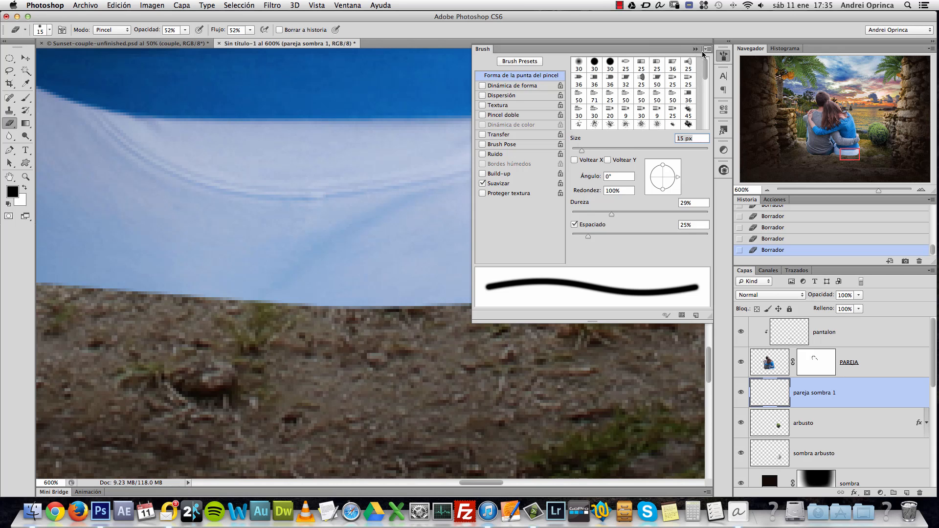
left_click(723, 56)
Step: Ready a soft 10 px black Brush with 41% opacity, 51% flow and 29% hardness
left_click(26, 100)
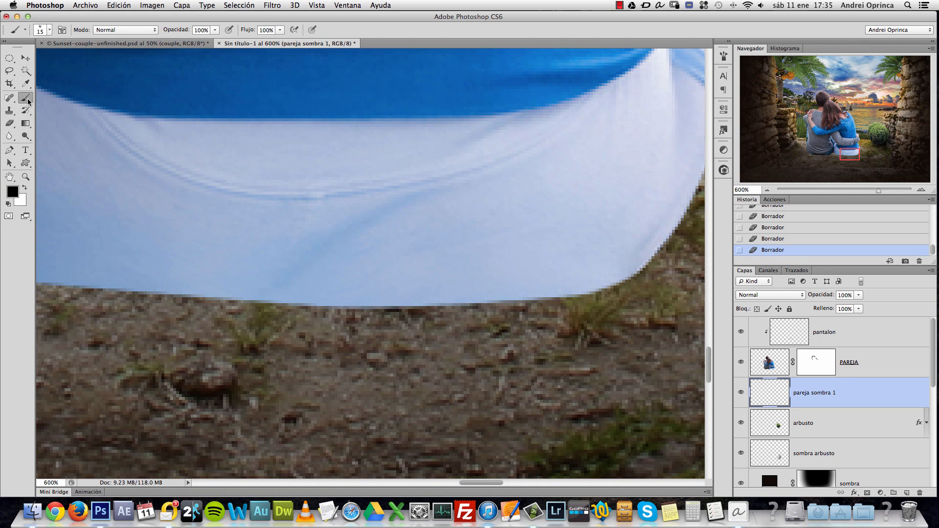
right_click(395, 179)
left_click(458, 230)
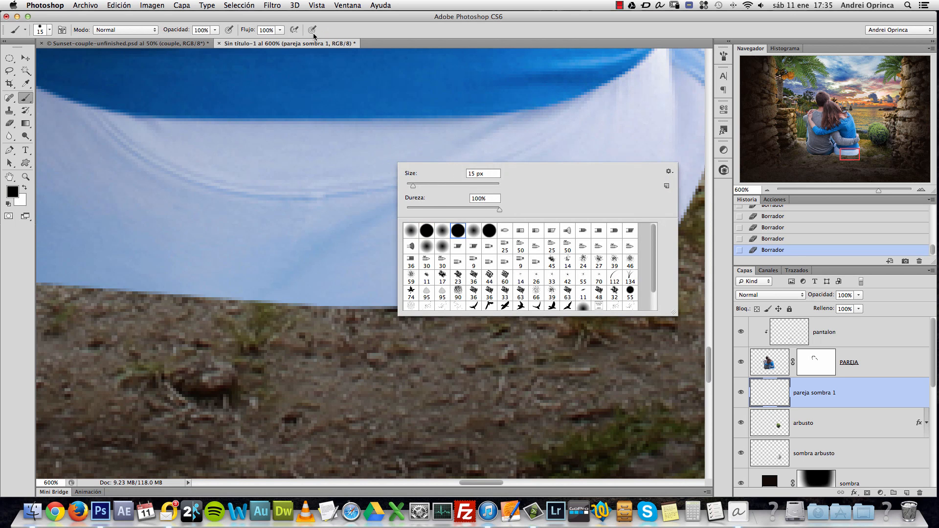
left_click(215, 30)
left_click(187, 41)
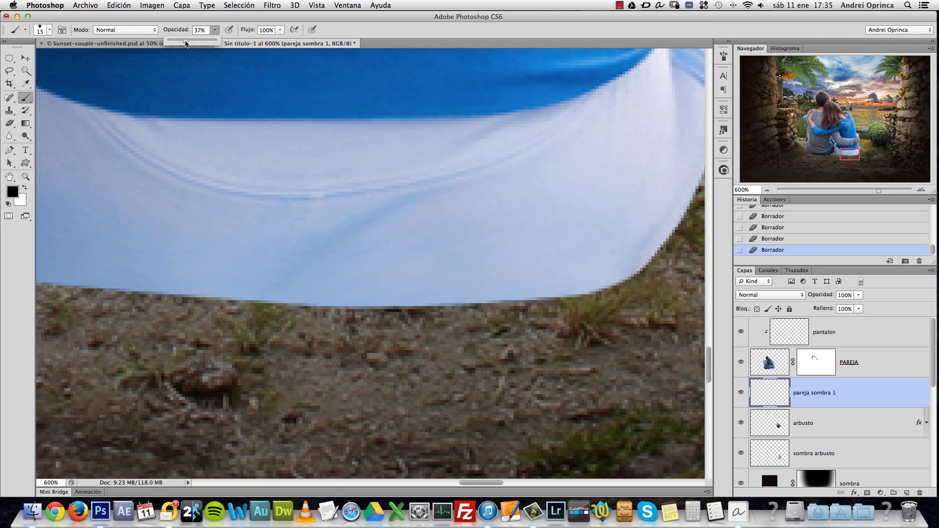
left_click(279, 29)
left_click(215, 30)
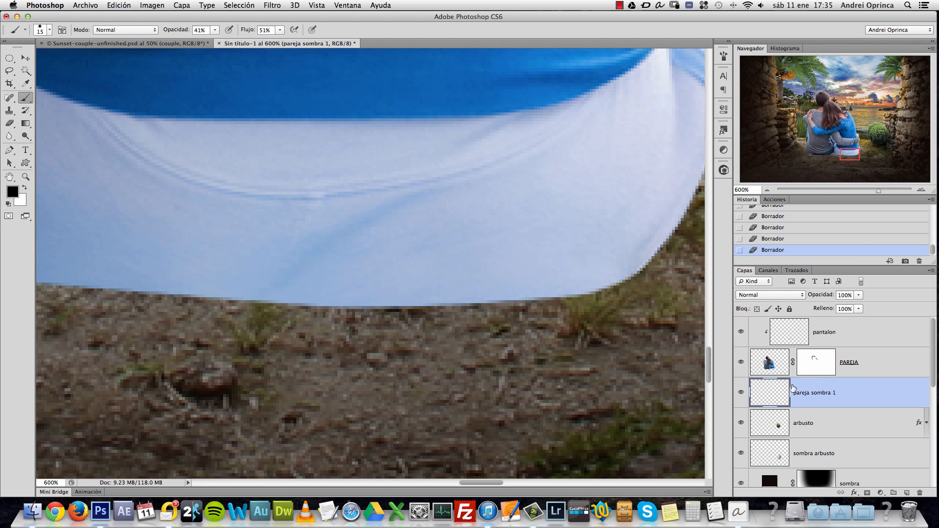
right_click(581, 247)
left_click(609, 282)
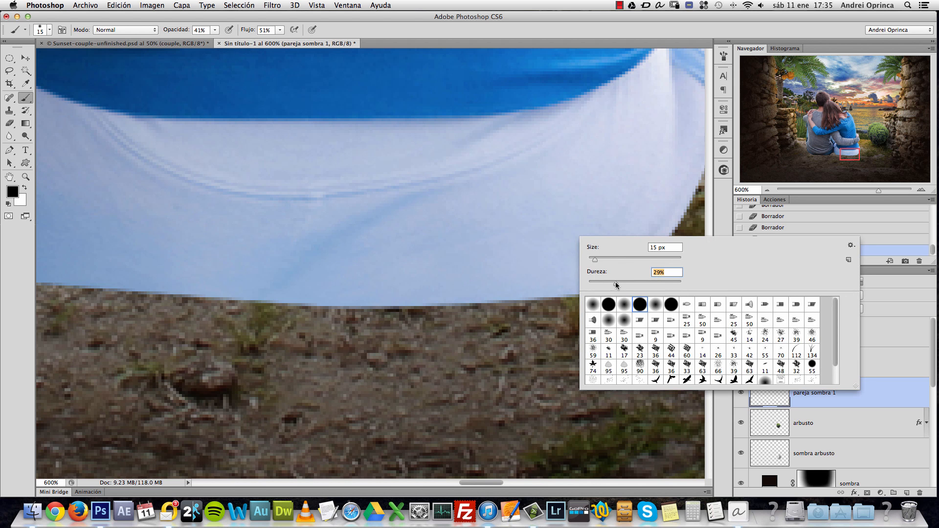
left_click(862, 393)
key("bracketleft")
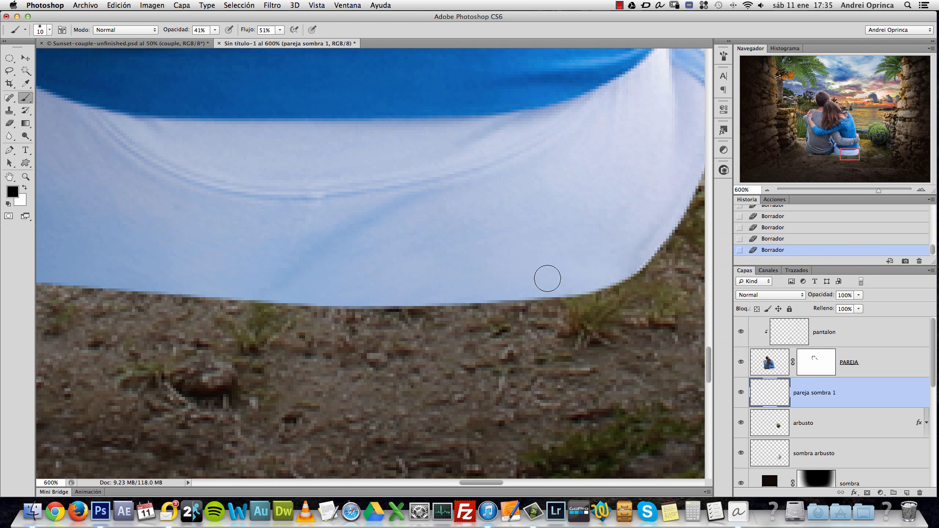
Step: Paint a thin black contact shadow on the pareja sombra 1 layer beneath the right part of the woman's trousers
scroll(568, 290, "left", 3)
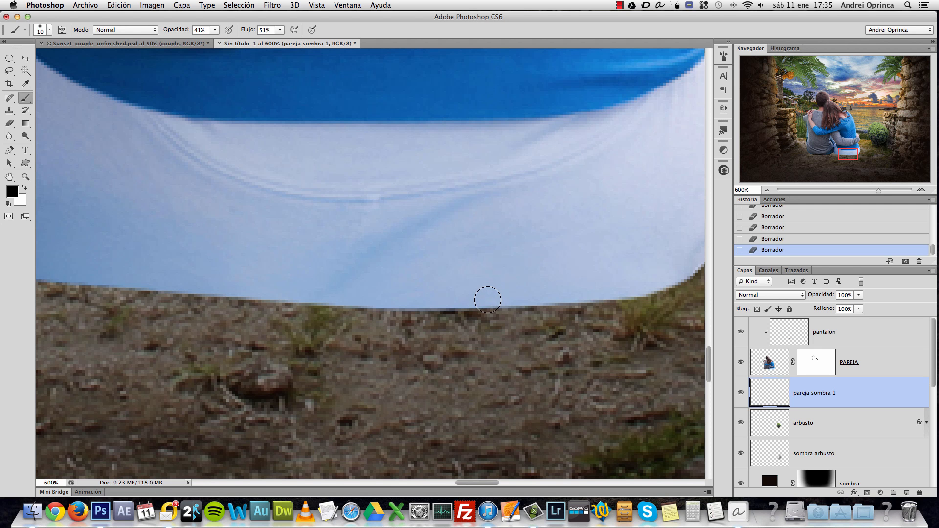
left_click_drag(613, 291, 551, 295)
left_click_drag(627, 292, 478, 294)
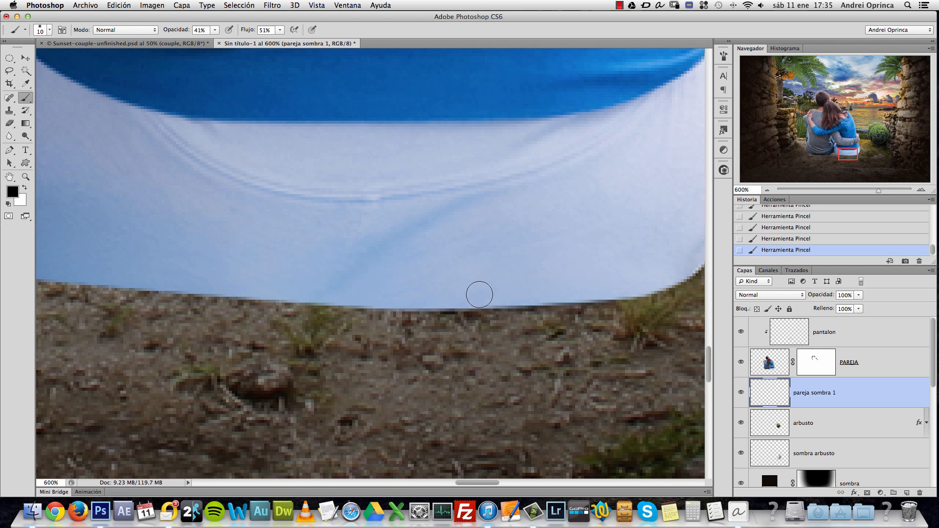
left_click_drag(593, 289, 448, 301)
Step: Disable the Brush's shape dynamics and extend the shadow beneath the left part of the woman's trousers, enlarging the tip to 15 px
left_click(723, 57)
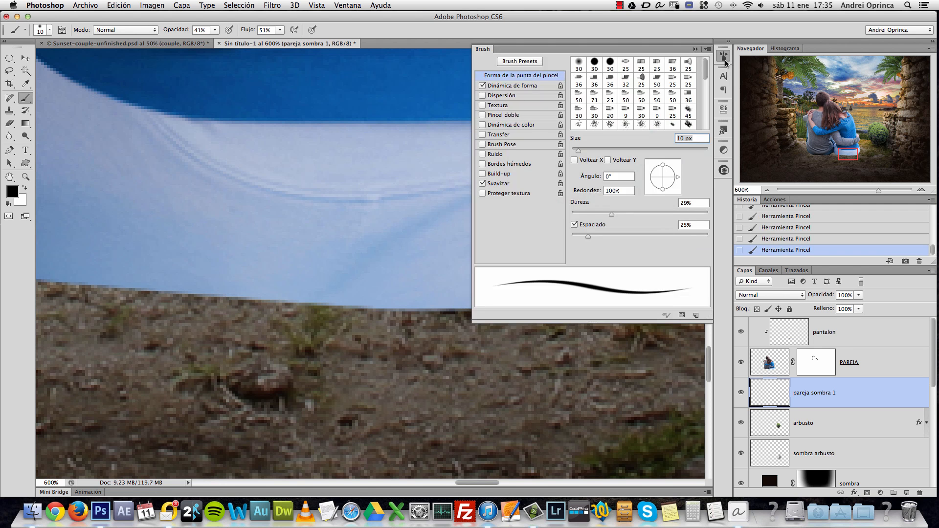
left_click(482, 86)
left_click(695, 49)
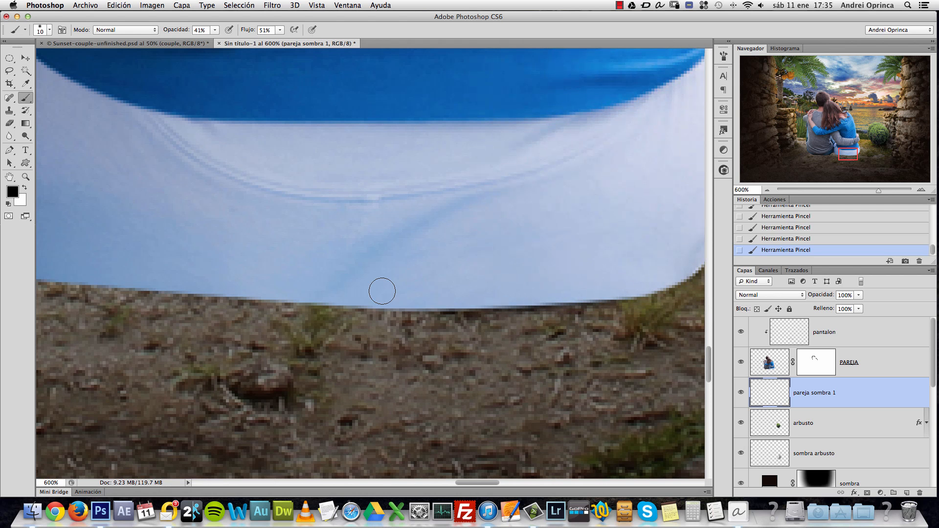
left_click_drag(342, 300, 702, 280)
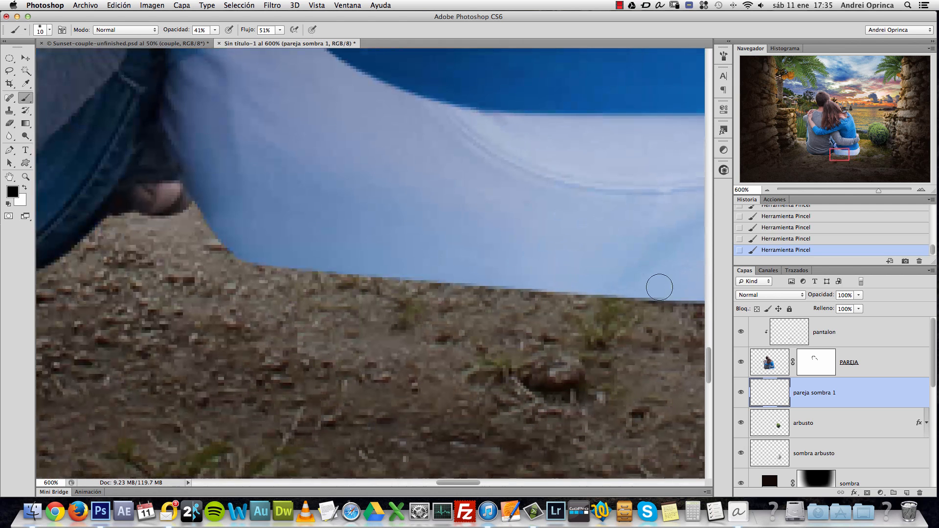
key("bracketright")
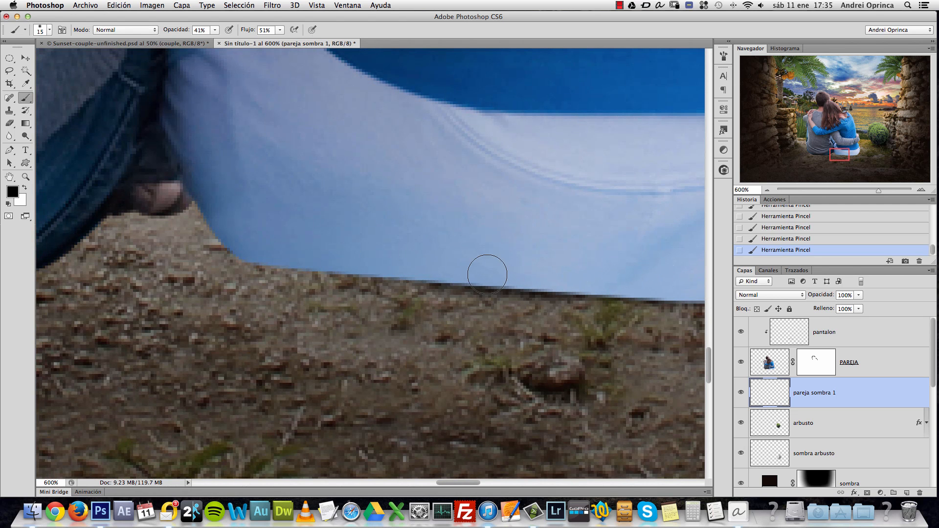
mouse_move(318, 252)
left_mouse_down()
mouse_move(304, 243)
mouse_move(545, 258)
left_mouse_up()
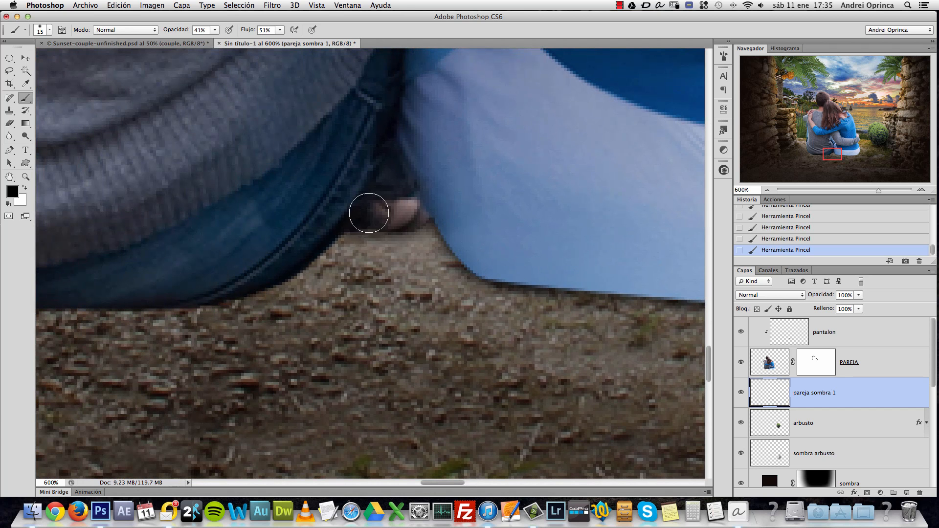
Step: Paint a soft dark contact shadow on the ground along the lower edge of the man's jeans and their left curve
left_click_drag(248, 284, 566, 242)
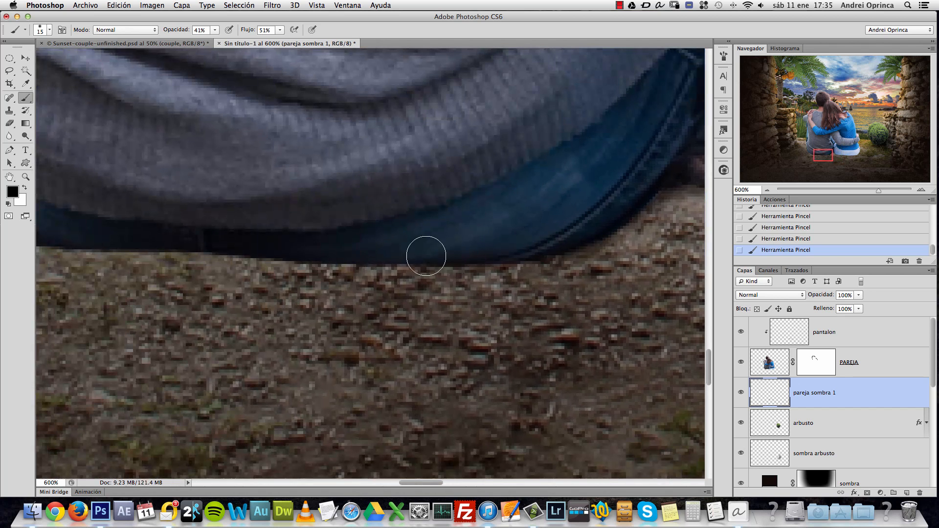
left_click(378, 250, "alt")
left_click_drag(378, 250, 476, 281)
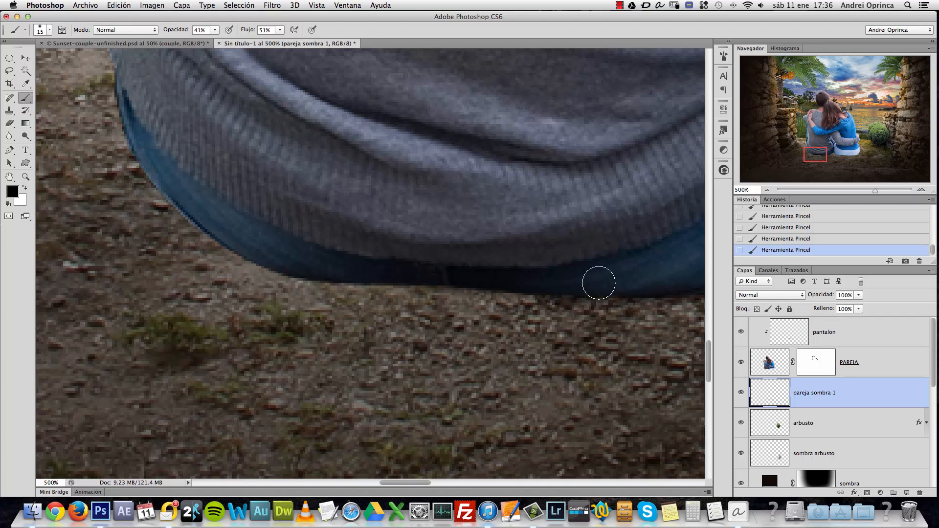
left_click_drag(352, 273, 230, 230)
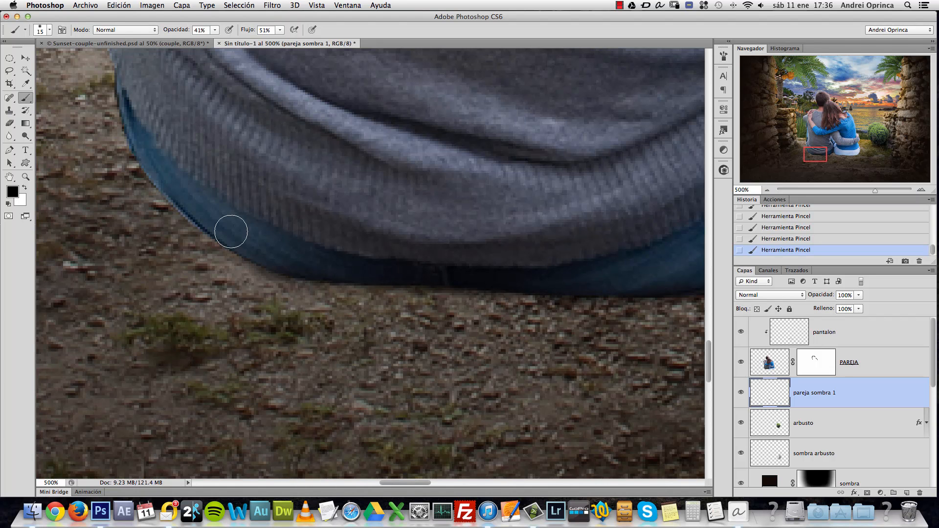
mouse_move(277, 256)
left_mouse_down()
mouse_move(189, 191)
mouse_move(216, 212)
mouse_move(387, 252)
left_mouse_up()
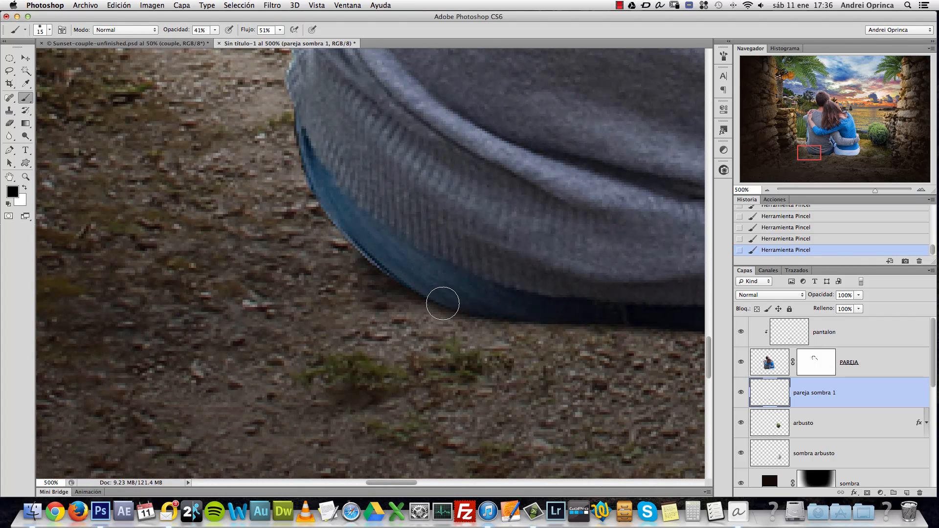
left_click_drag(662, 300, 284, 251)
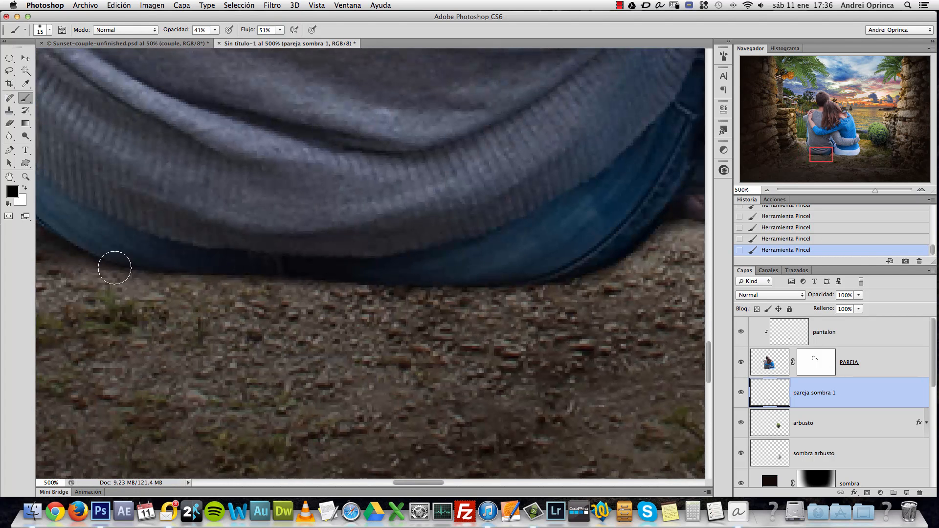
left_click_drag(115, 266, 414, 266)
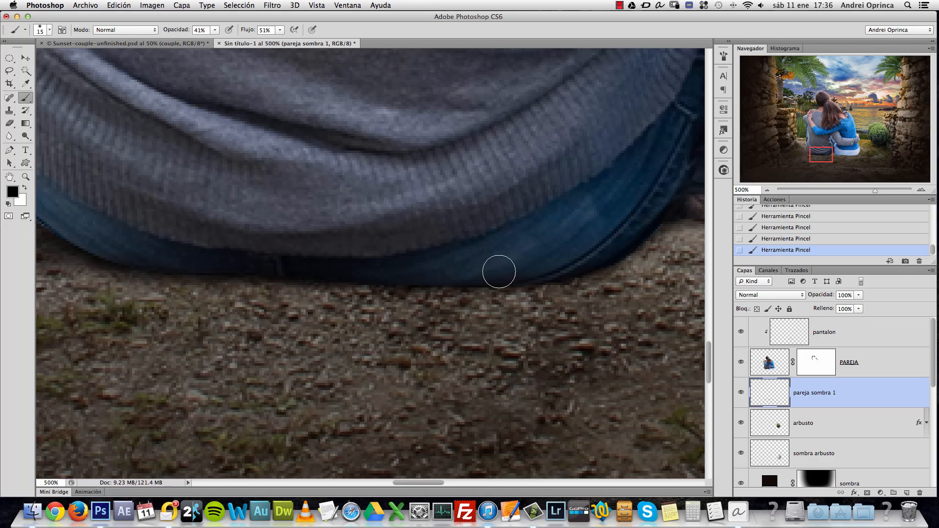
Step: Touch up the dark contact shadow on the ground along the lower edge of the woman's white trousers
mouse_move(631, 264)
left_mouse_down()
mouse_move(359, 280)
mouse_move(446, 227)
mouse_move(545, 250)
mouse_move(438, 221)
mouse_move(426, 235)
mouse_move(633, 268)
mouse_move(389, 241)
mouse_move(568, 250)
mouse_move(395, 237)
mouse_move(457, 238)
left_mouse_up()
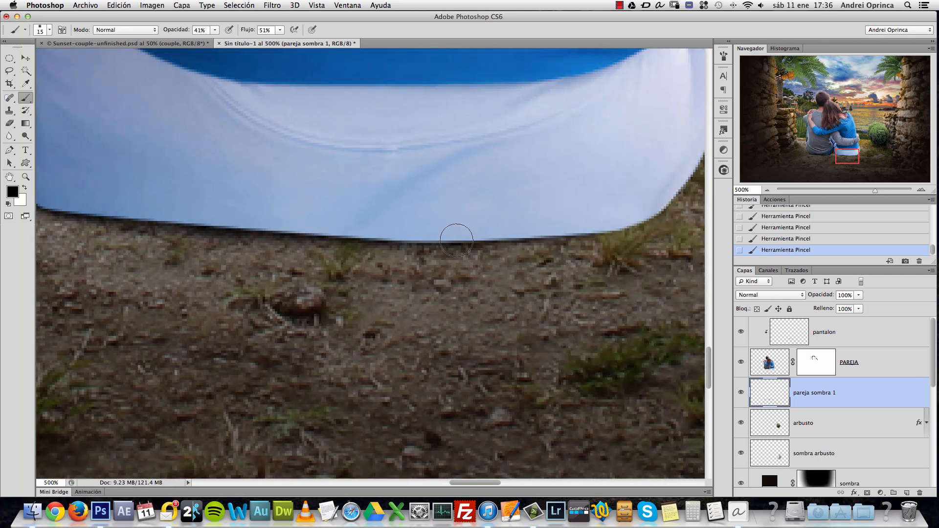
mouse_move(362, 235)
left_mouse_down()
mouse_move(552, 237)
mouse_move(374, 235)
left_mouse_up()
mouse_move(293, 247)
left_mouse_down()
mouse_move(409, 242)
mouse_move(276, 254)
mouse_move(527, 219)
mouse_move(370, 242)
mouse_move(504, 255)
left_mouse_up()
Step: Compare the couple's grounding with and without the pareja sombra 1 layer
key("alt+space")
left_click(432, 240, "alt")
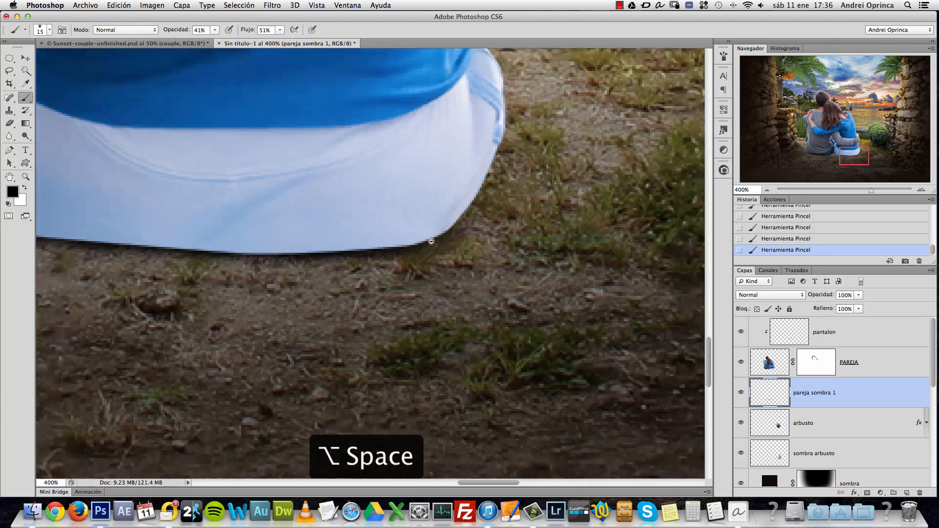
left_click(432, 240, "alt")
left_click(433, 241, "alt")
left_click(433, 240, "alt")
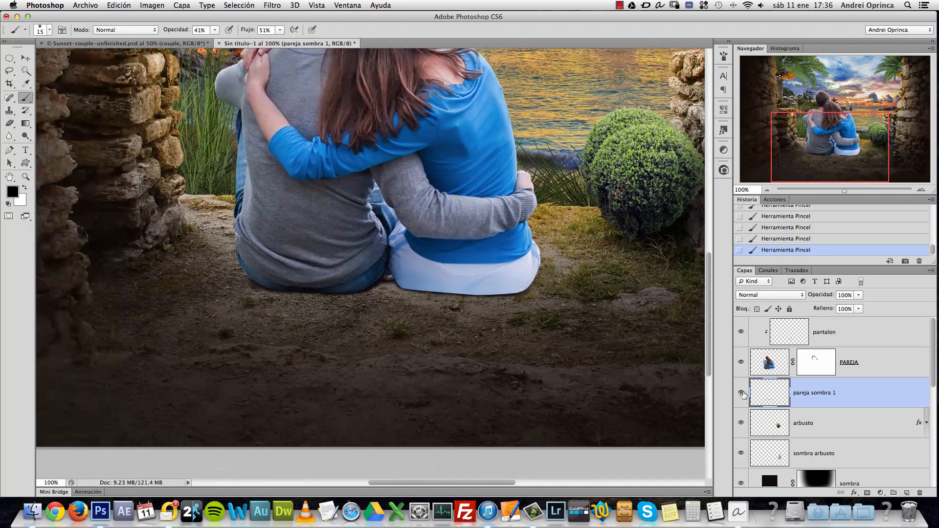
left_click(741, 393)
left_click(742, 394)
Step: Add a new layer named pareja sombra 2 directly above pareja sombra 1
left_click(906, 492)
double_click(802, 393)
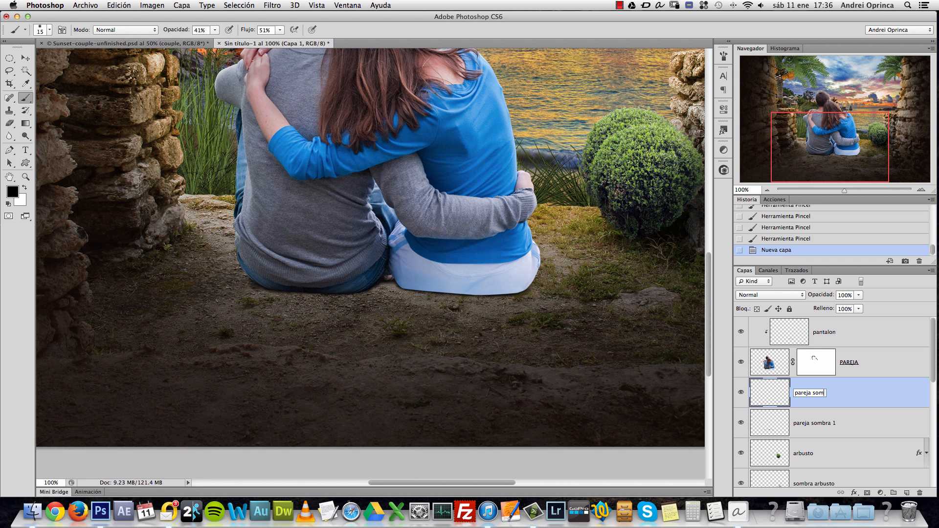
key("Return")
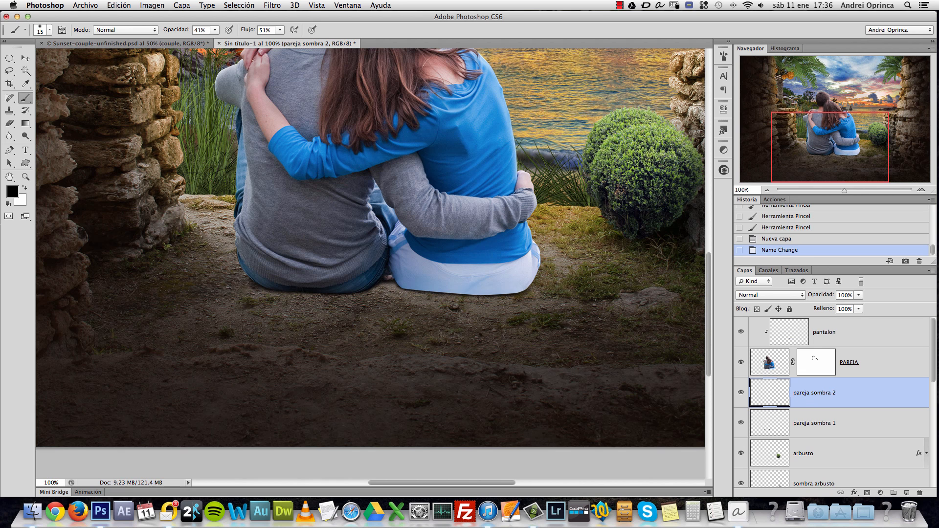
Step: Set the Brush to 25% opacity, 20% flow and 45 px with minimum hardness for a wider, softer shadow
left_click(416, 276, "super")
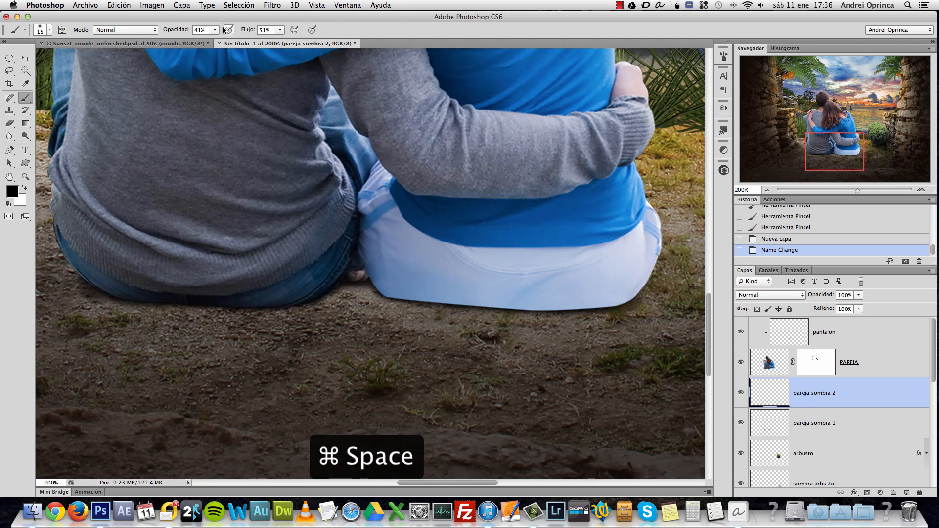
left_click_drag(215, 30, 208, 42)
left_click(279, 30)
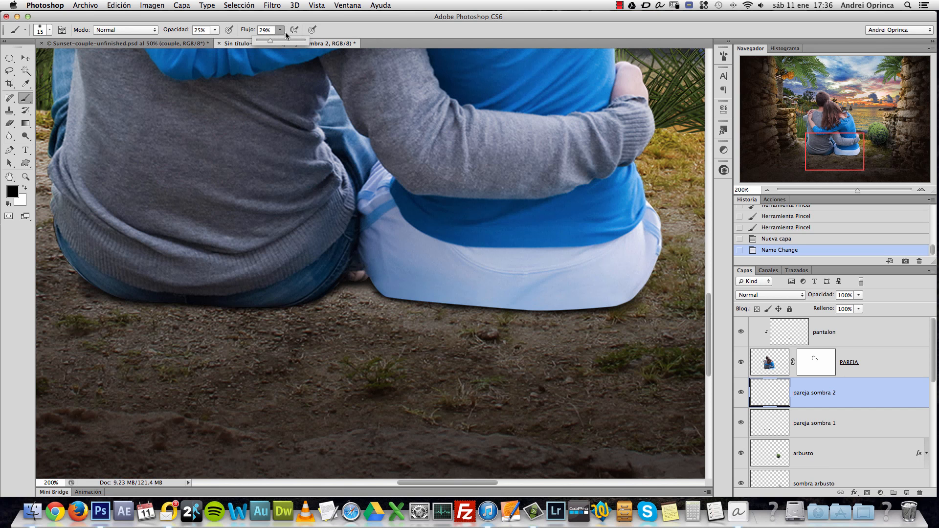
left_click(244, 48)
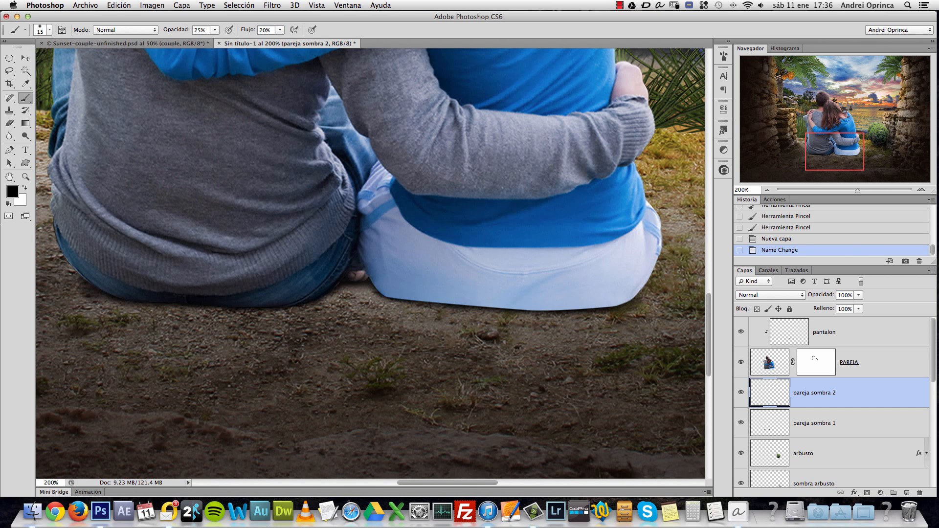
right_click(567, 277)
left_click(597, 285)
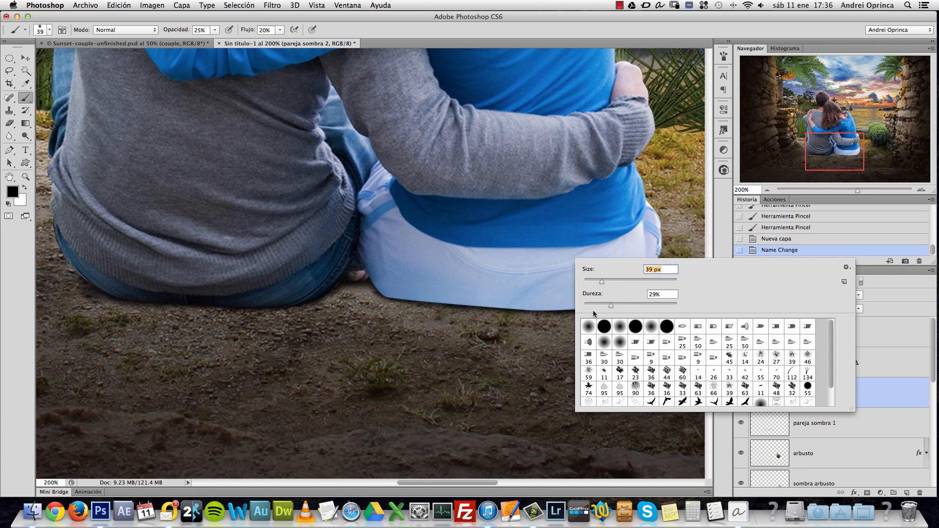
left_click_drag(593, 305, 553, 311)
left_click(864, 392)
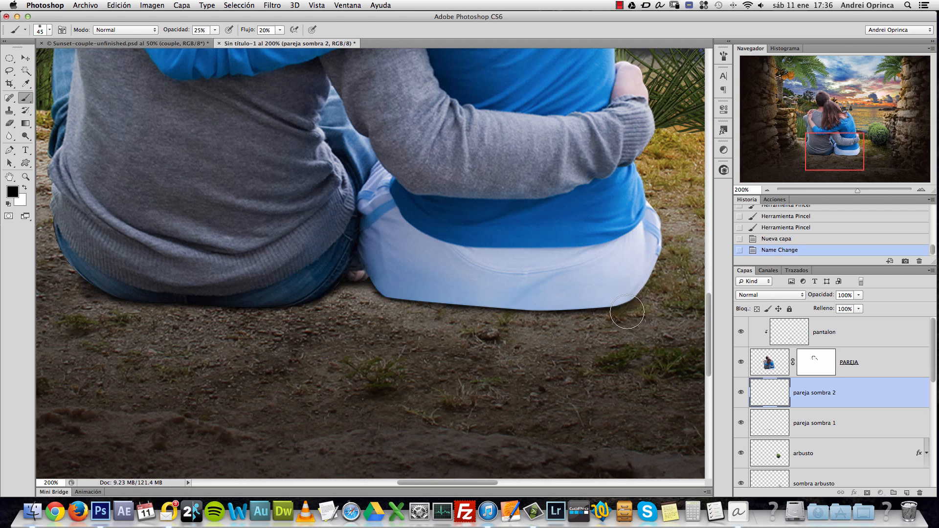
Step: Paint a soft black shadow on the pareja sombra 2 layer, on the ground beneath the couple
mouse_move(626, 309)
left_mouse_down()
mouse_move(580, 313)
mouse_move(598, 322)
mouse_move(414, 289)
mouse_move(318, 291)
mouse_move(609, 298)
left_mouse_up()
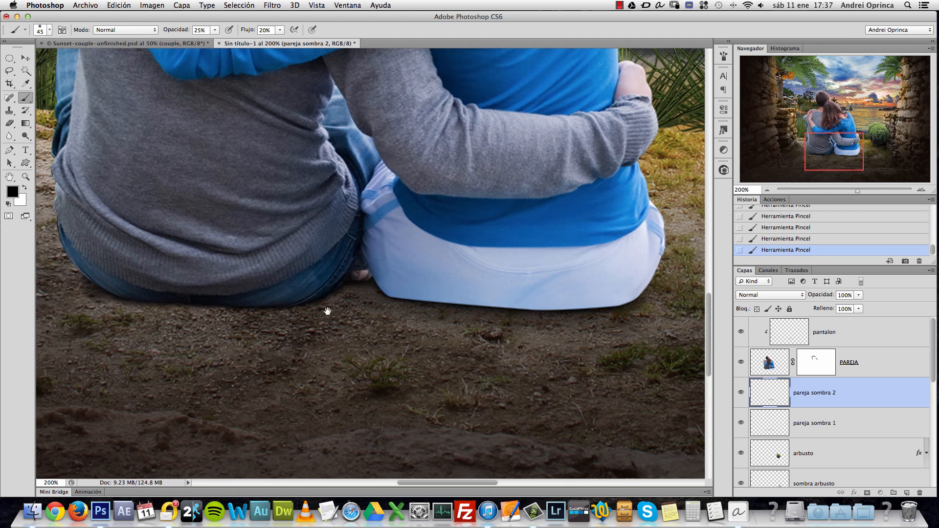
left_click_drag(324, 310, 521, 298)
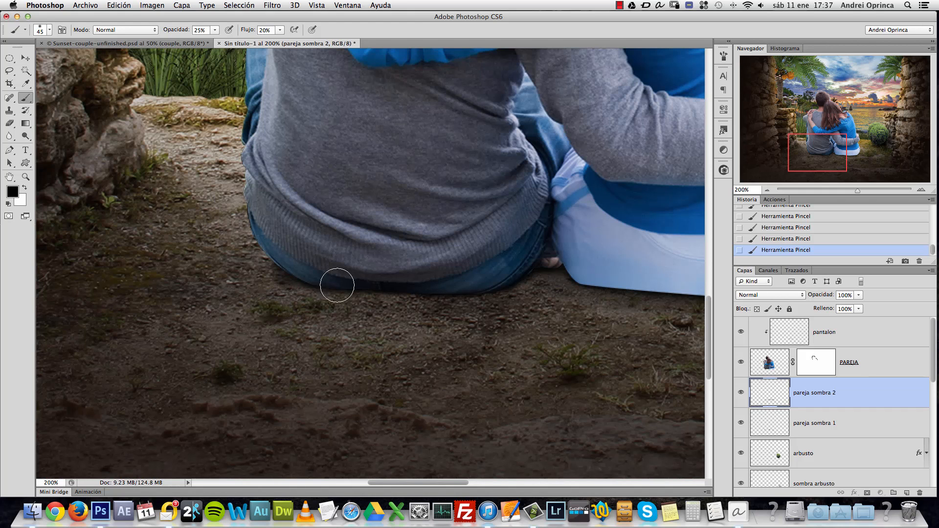
left_click(349, 240, "alt")
left_click(349, 240, "alt")
left_click(349, 241, "alt")
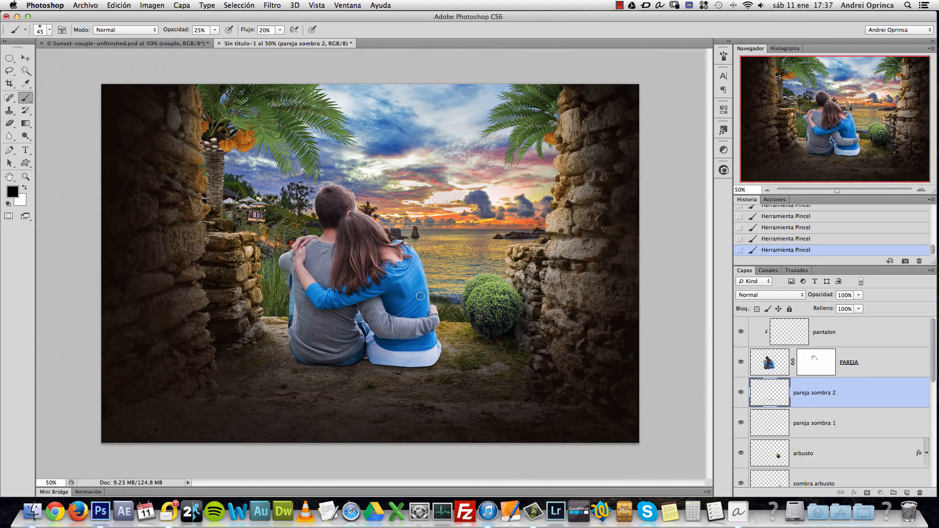
left_click(308, 379, "alt")
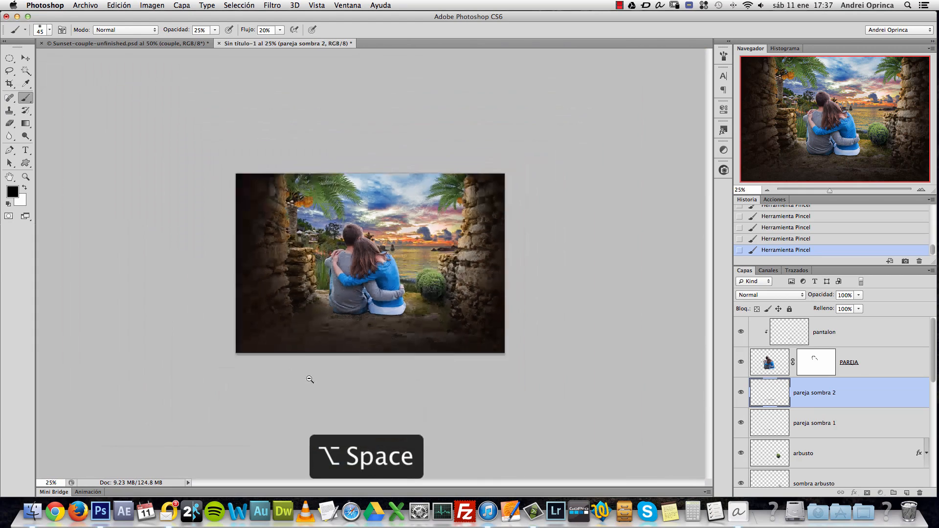
Step: Widen the soft ground shadow beneath the couple, enlarging the brush tip to 50 px and 70 px
left_click(318, 365, "super")
left_click(327, 350, "super")
left_click(327, 349, "super")
scroll(360, 341, "down", 5)
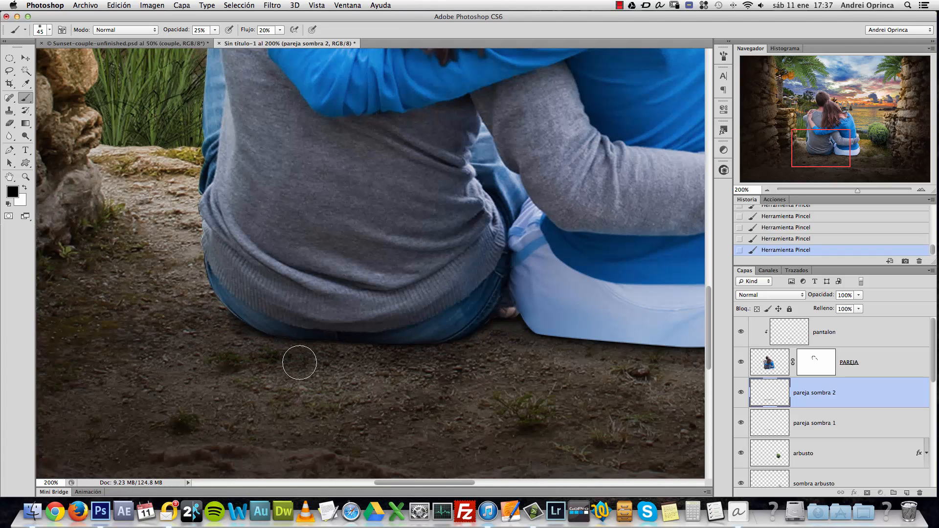
key("bracketright")
scroll(344, 346, "right", 10)
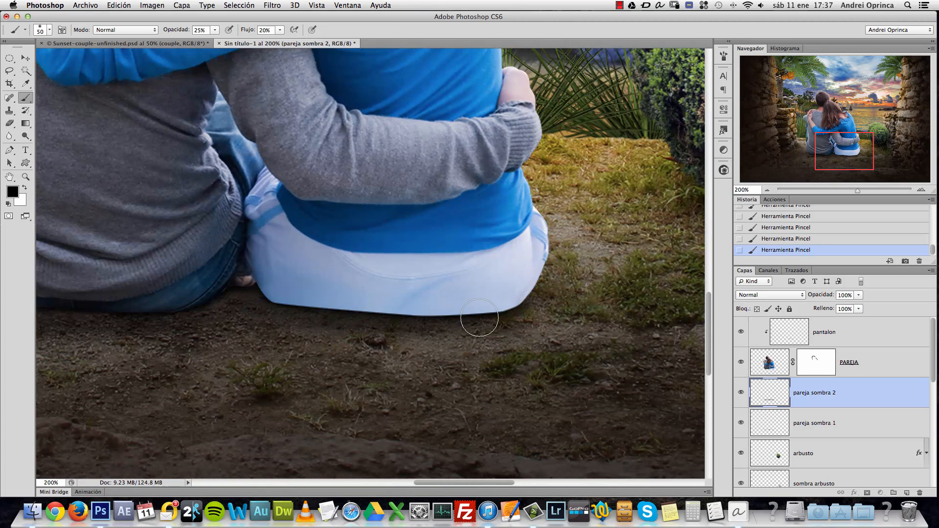
scroll(226, 331, "down", 1)
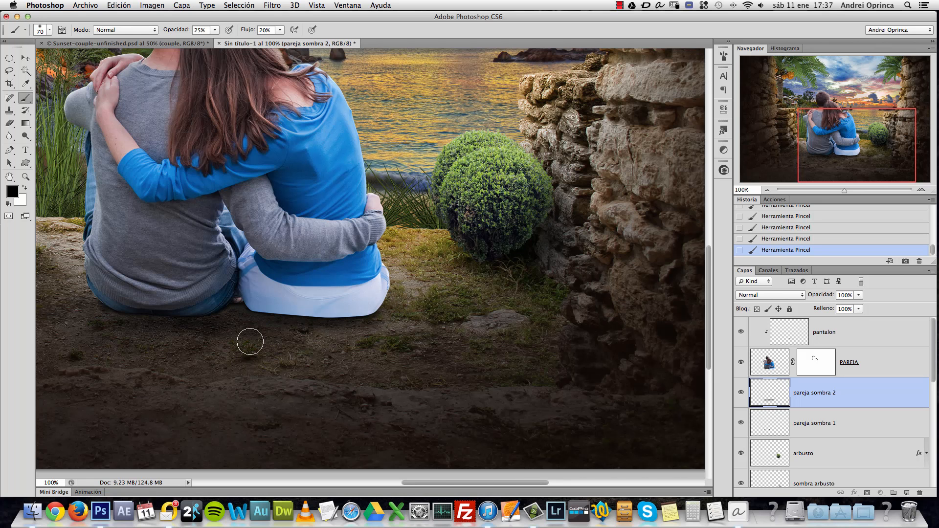
left_click_drag(300, 329, 488, 310)
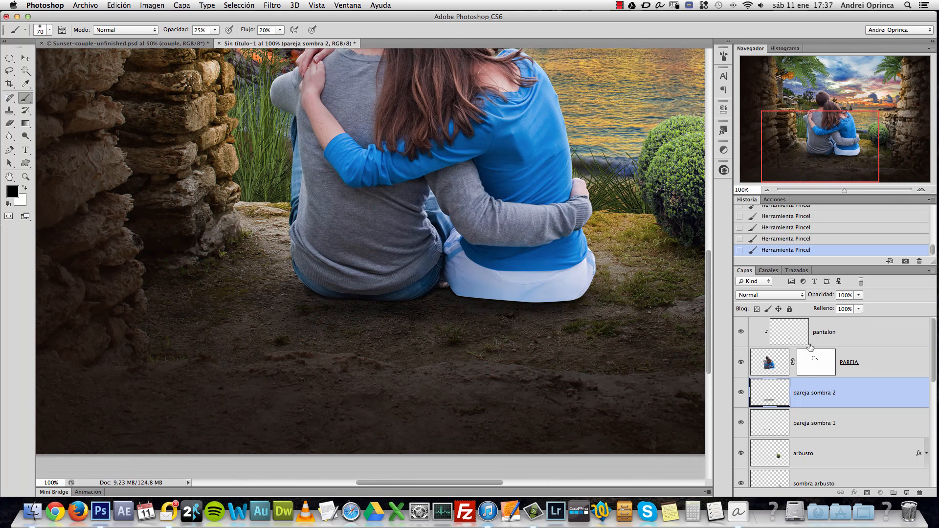
Step: Compare the montage with and without the pareja sombra 2 layer
left_click(740, 391)
left_click(741, 392)
left_click(560, 333, "alt")
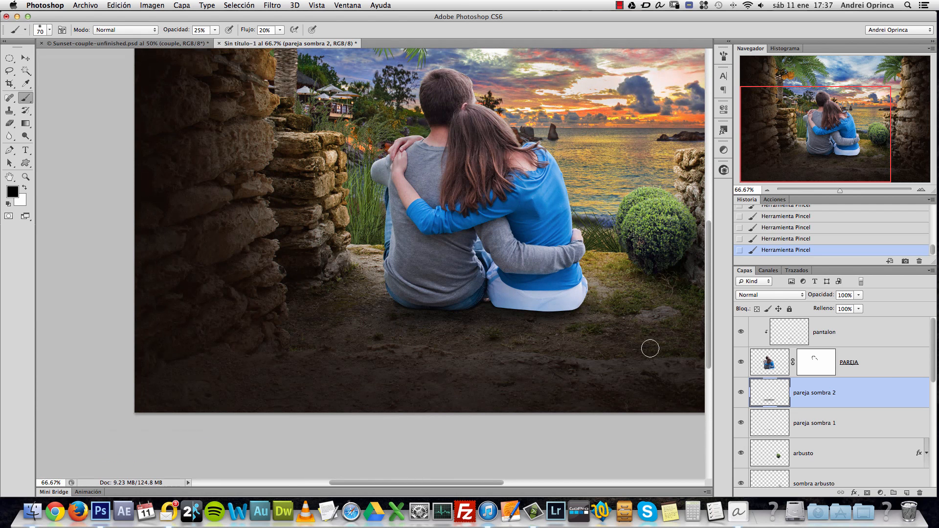
Step: Duplicate the PAREJA layer beneath pareja sombra 1 and delete the copy's layer mask without applying it
left_click(892, 368)
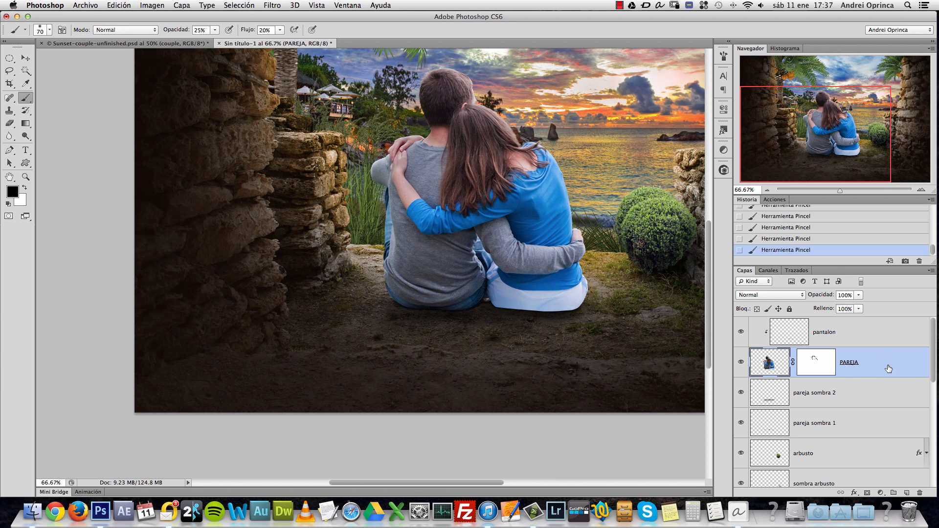
left_click_drag(888, 368, 884, 403)
left_click_drag(880, 425, 872, 439)
left_click_drag(824, 463, 920, 493)
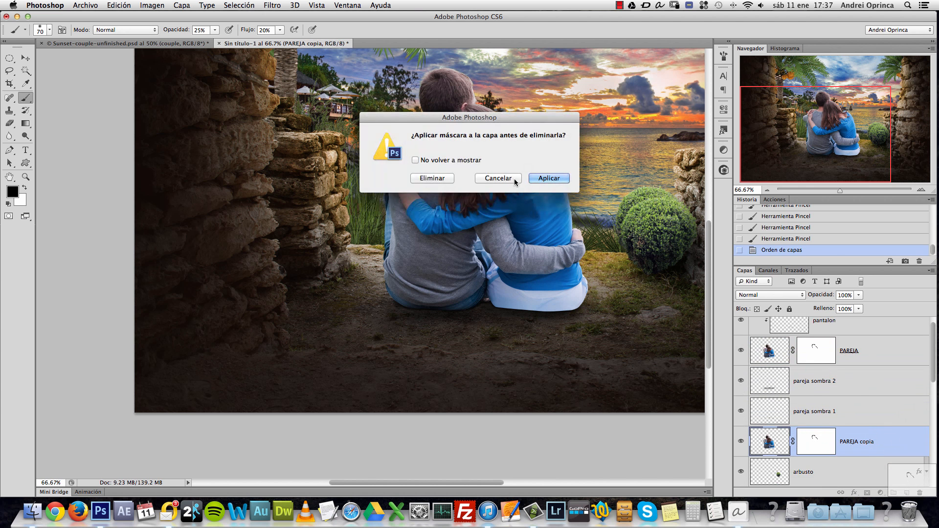
left_click(443, 178)
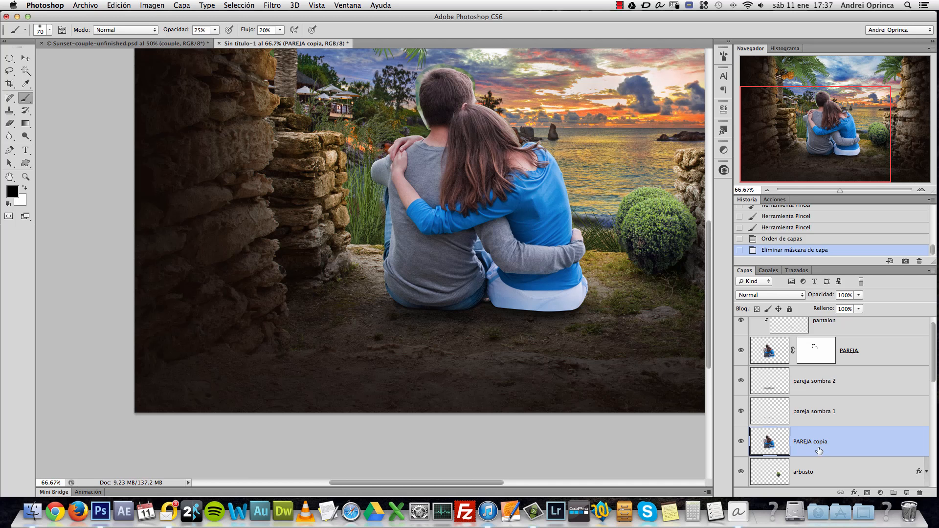
key("v")
left_click_drag(468, 228, 590, 217)
key("super+z")
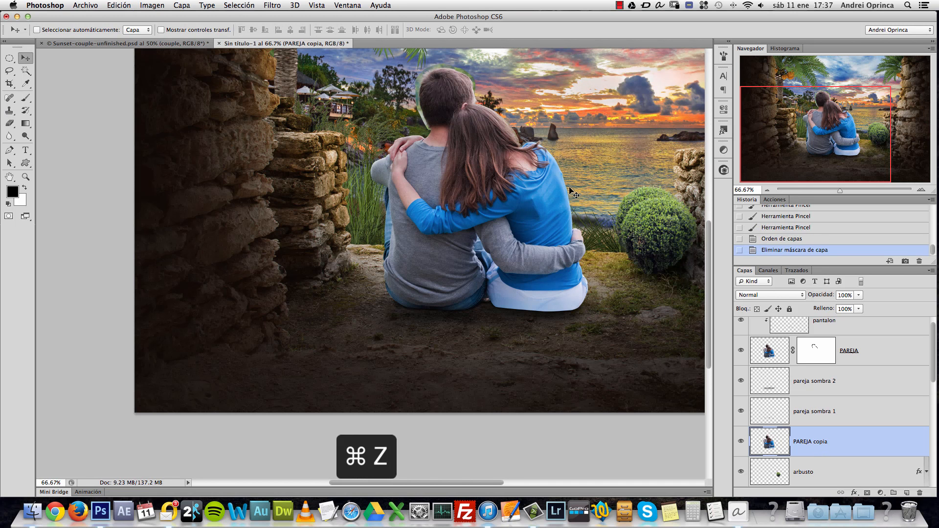
Step: Turn the PAREJA copia layer solid black with Hue/Saturation by setting its lightness to -100
key("super+u")
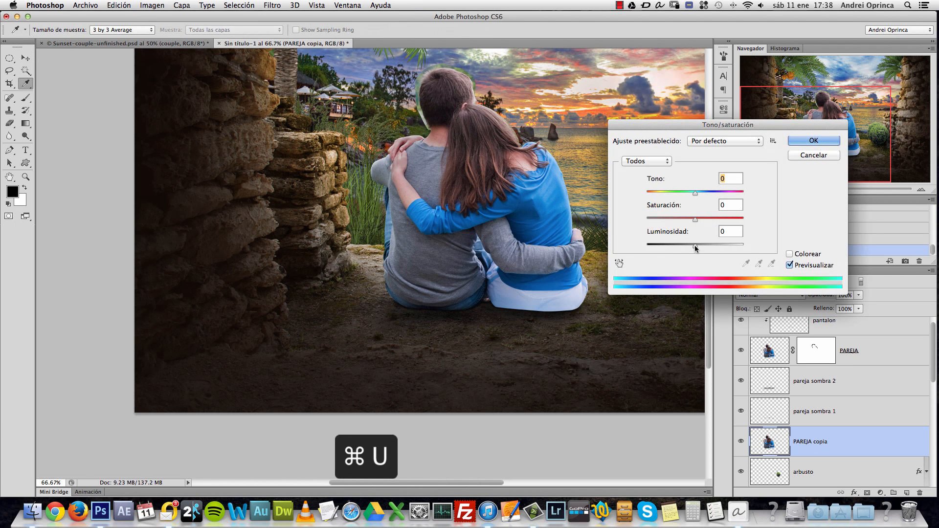
left_click_drag(695, 246, 628, 246)
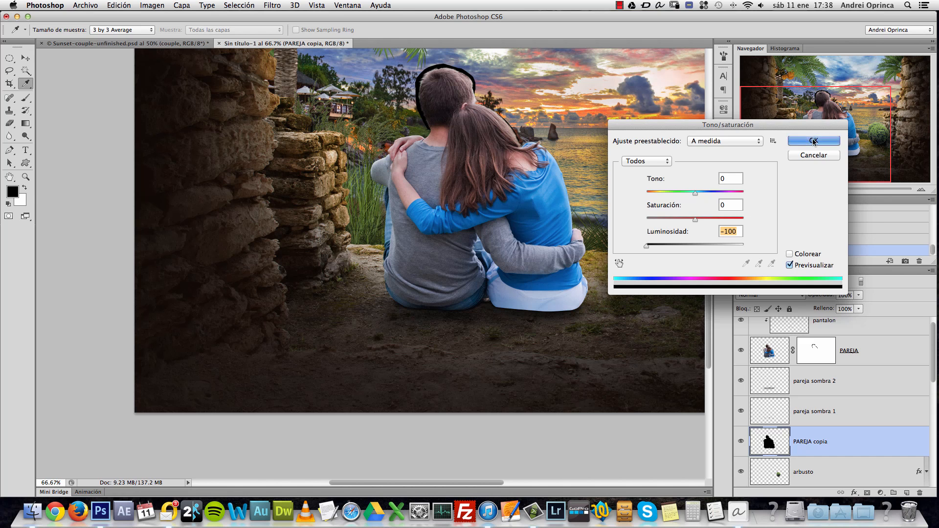
key("Return")
key("v")
left_click_drag(529, 181, 667, 181)
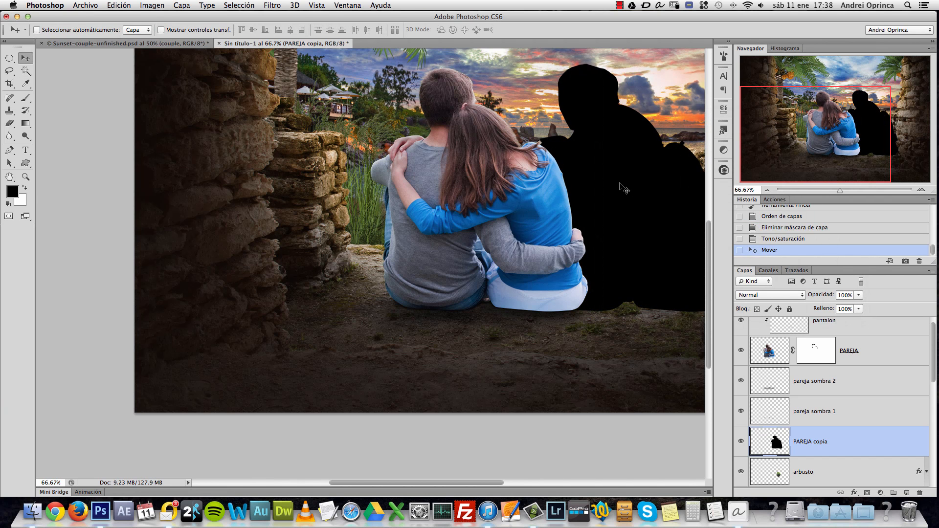
key("super+z")
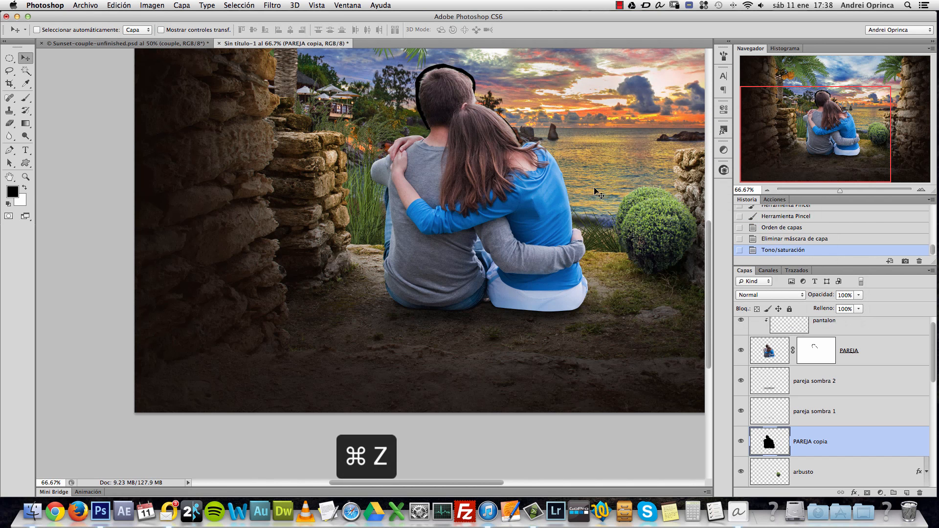
Step: Free-transform the black silhouette, flipping it vertically and moving it beneath the couple to about X 1037 px, Y 1438 px
key("super+t")
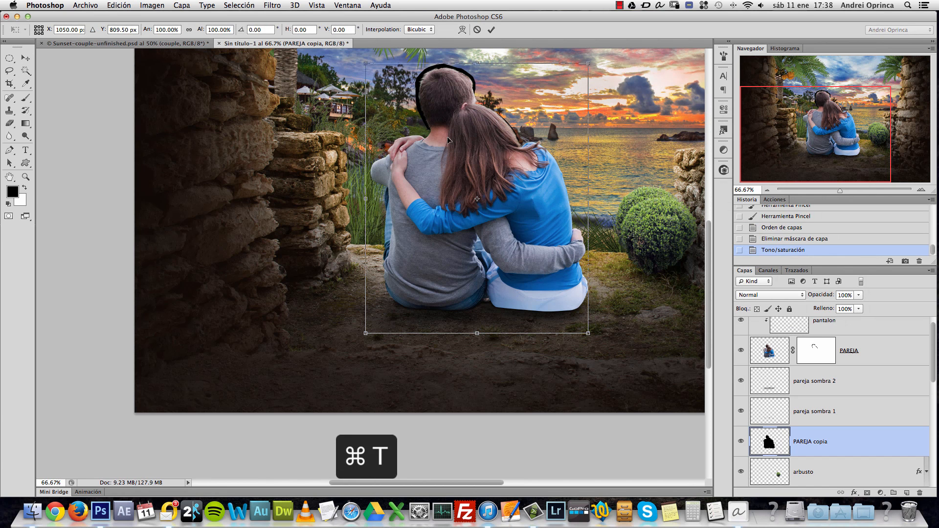
right_click(472, 123)
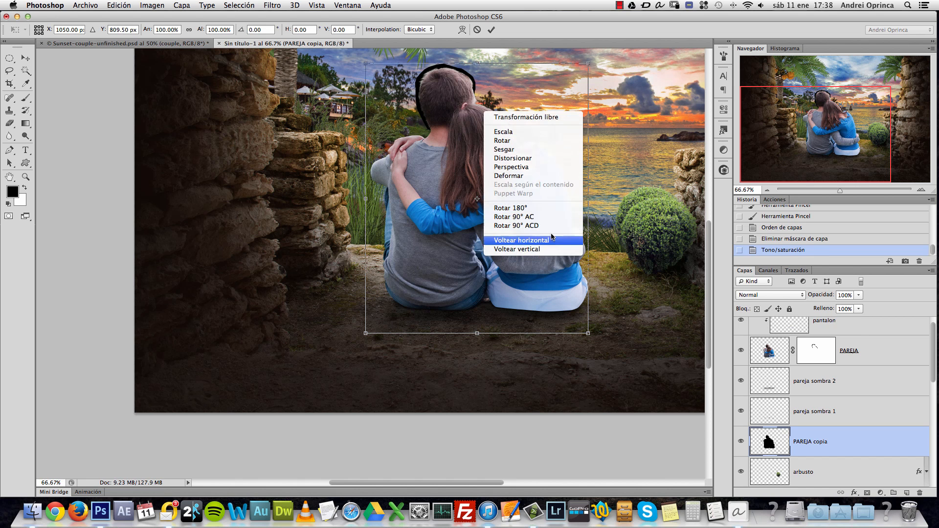
left_click(540, 250)
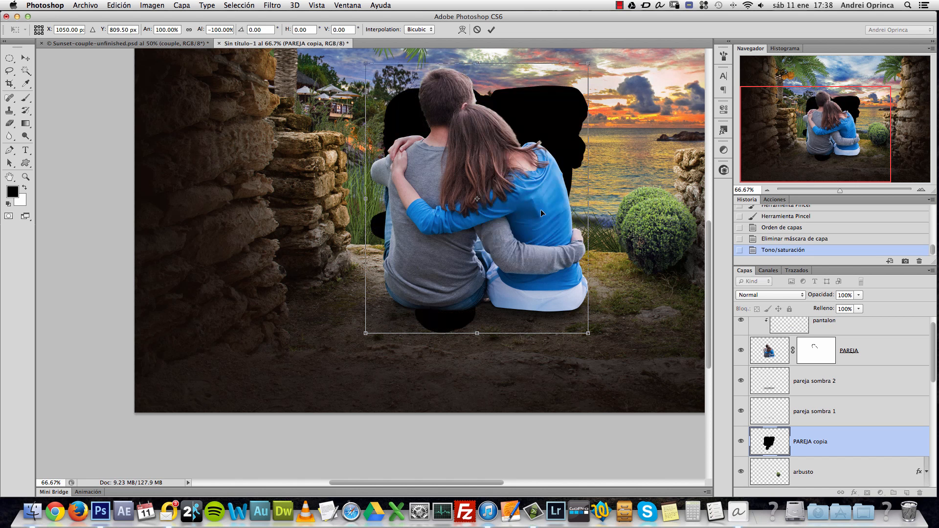
left_click_drag(526, 215, 553, 369)
Step: Distort the flipped black silhouette so it slants down-left from the couple's base, with about 63% height and -30° horizontal skew
left_click_drag(617, 350, 594, 188)
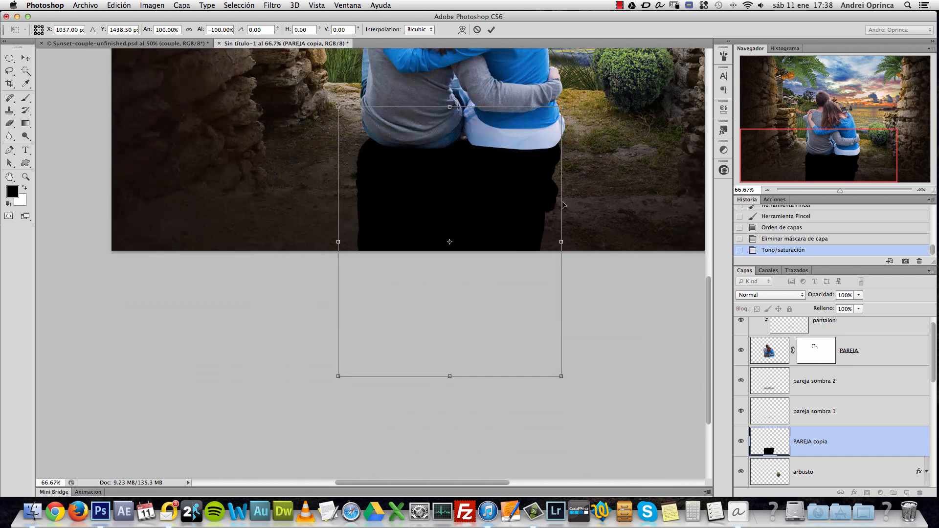
right_click(532, 175)
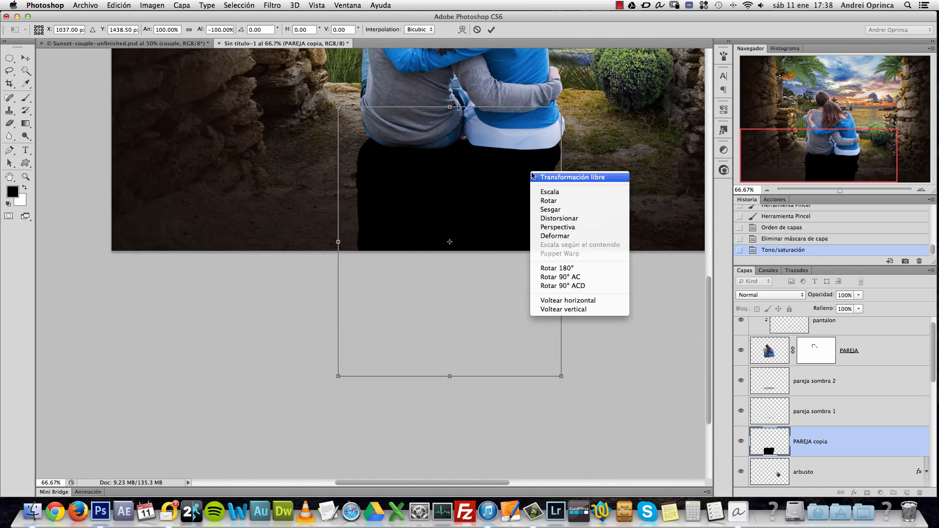
left_click(565, 239)
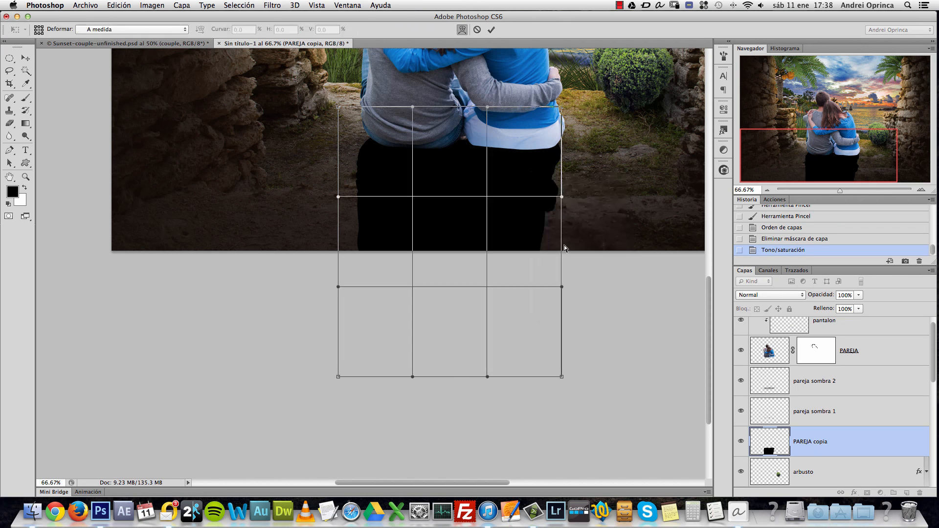
right_click(532, 180)
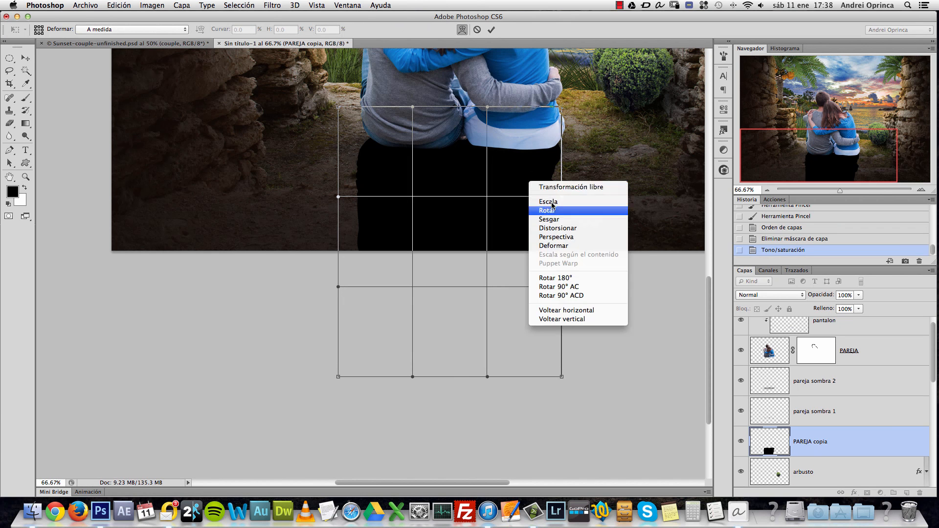
left_click(569, 232)
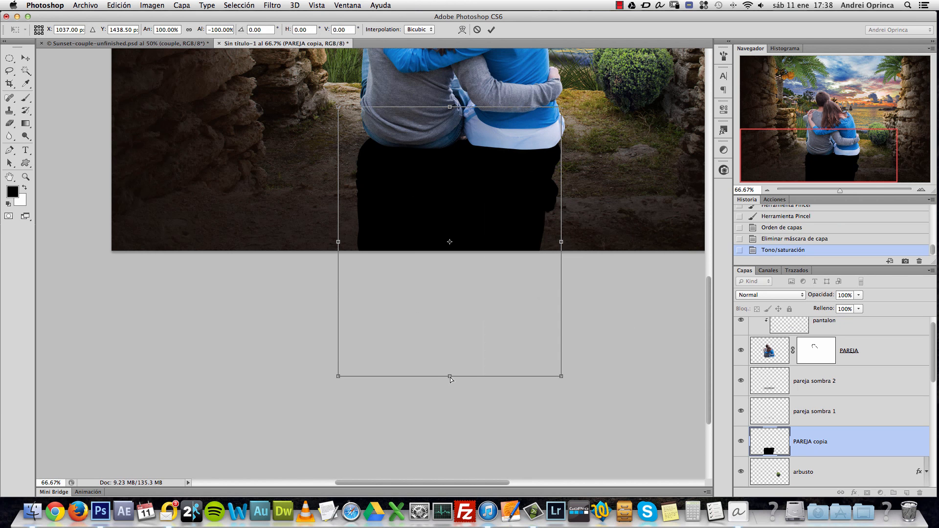
left_click_drag(450, 377, 380, 285)
left_click_drag(340, 106, 369, 114)
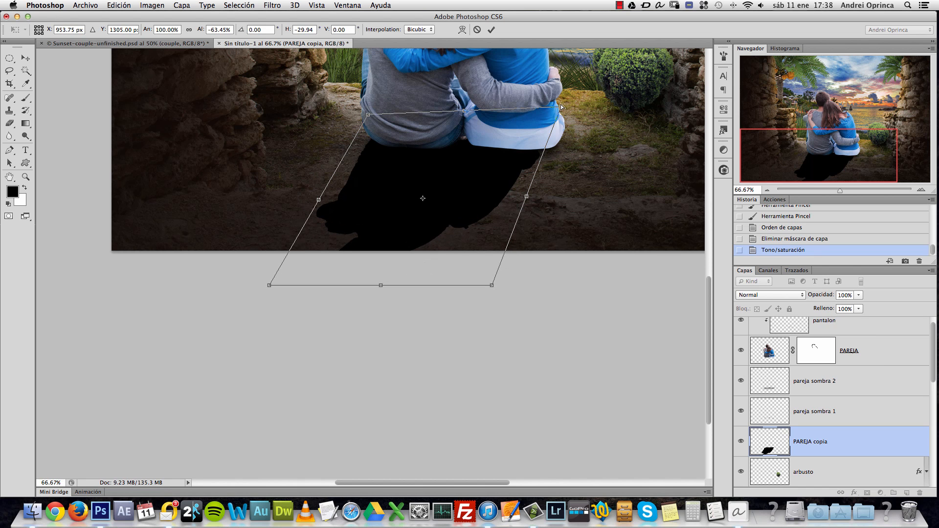
left_click_drag(562, 108, 575, 119)
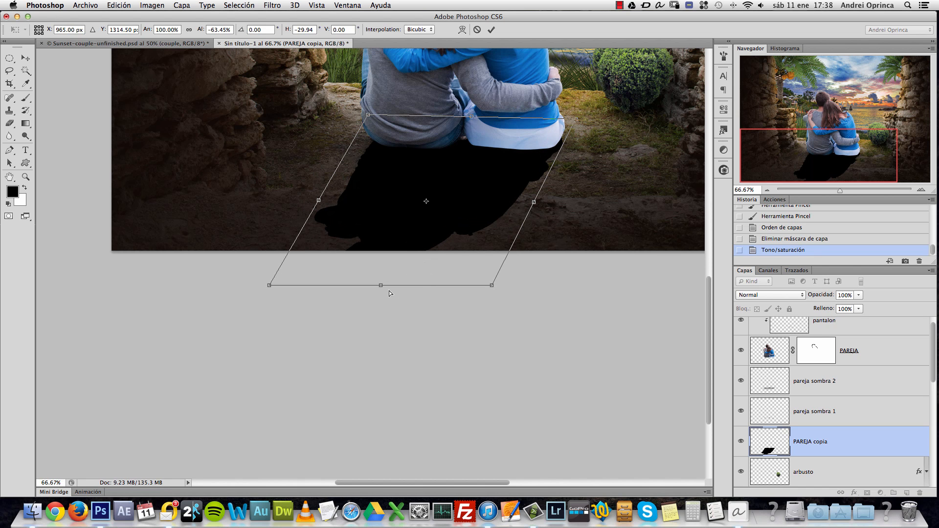
Step: Flatten the slanted silhouette to about 43% height and -36° skew, fit its upper edge under the couple, and apply the transform
left_click_drag(381, 285, 384, 242)
left_click_drag(506, 188, 540, 242)
mouse_move(516, 176)
left_mouse_down()
mouse_move(510, 167)
mouse_move(518, 186)
left_mouse_up()
left_click_drag(597, 186, 600, 185)
left_click_drag(390, 180, 390, 174)
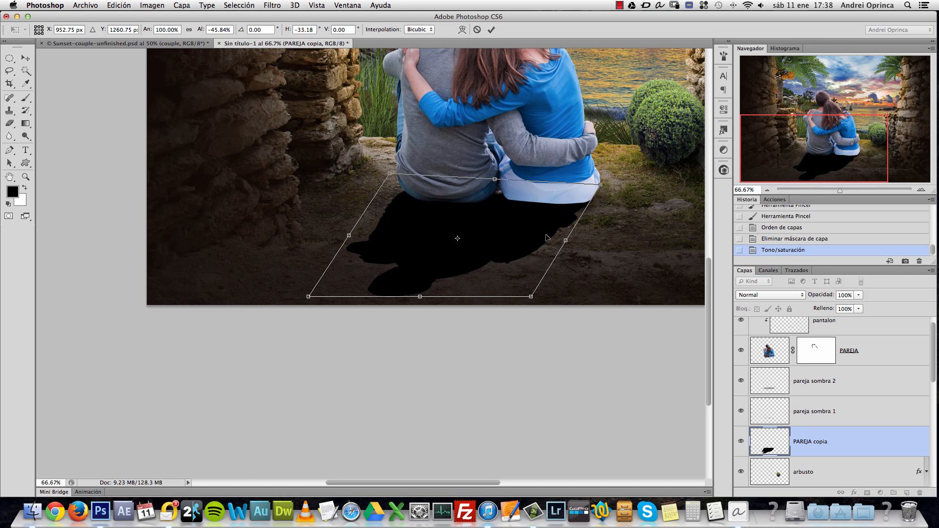
left_click_drag(601, 190, 602, 183)
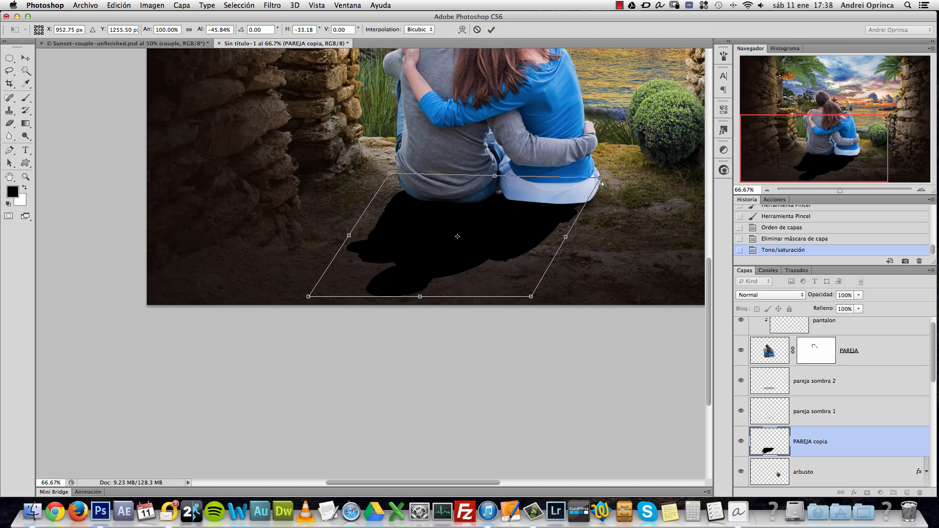
left_click_drag(494, 178, 497, 182)
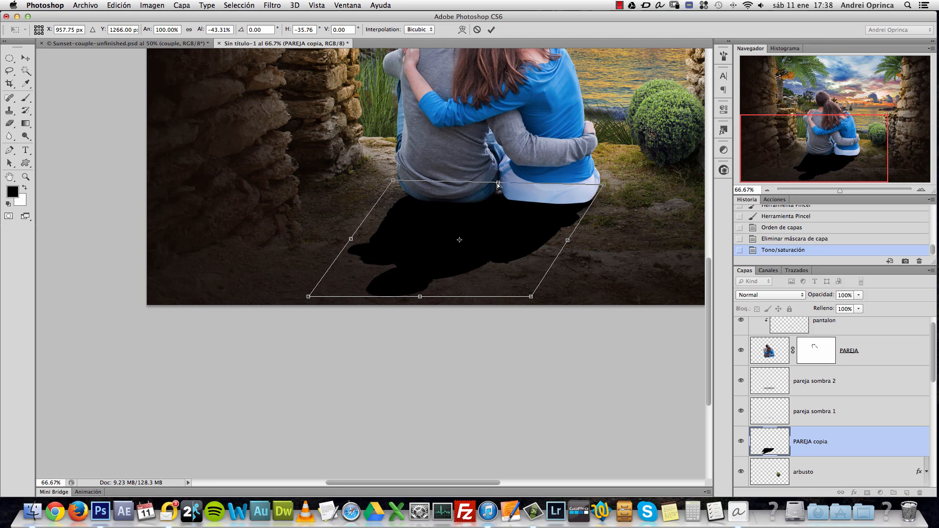
key("Return")
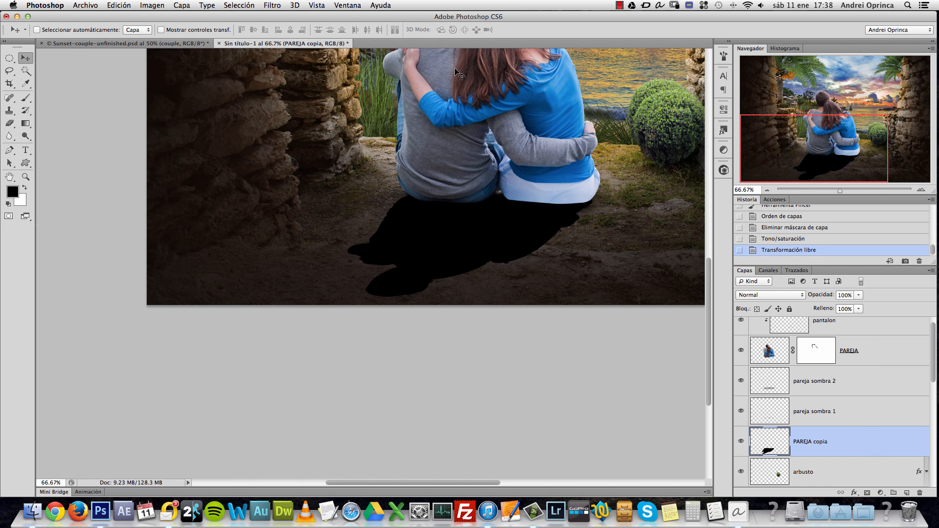
Step: Soften the silhouette with a Gaussian Blur of 14.8 pixels and set the PAREJA copia layer's opacity to 40%
scroll(440, 105, "up", 3)
scroll(441, 105, "right", 2)
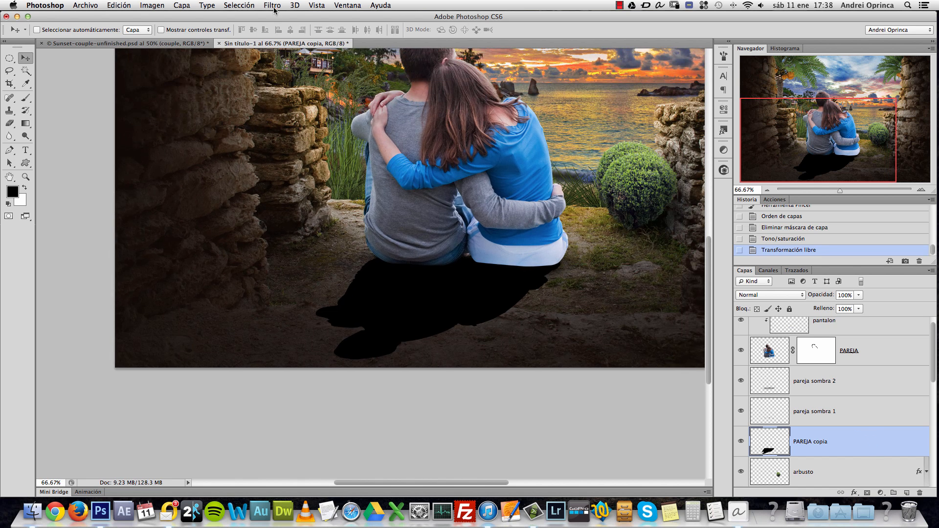
left_click(274, 6)
mouse_move(345, 120)
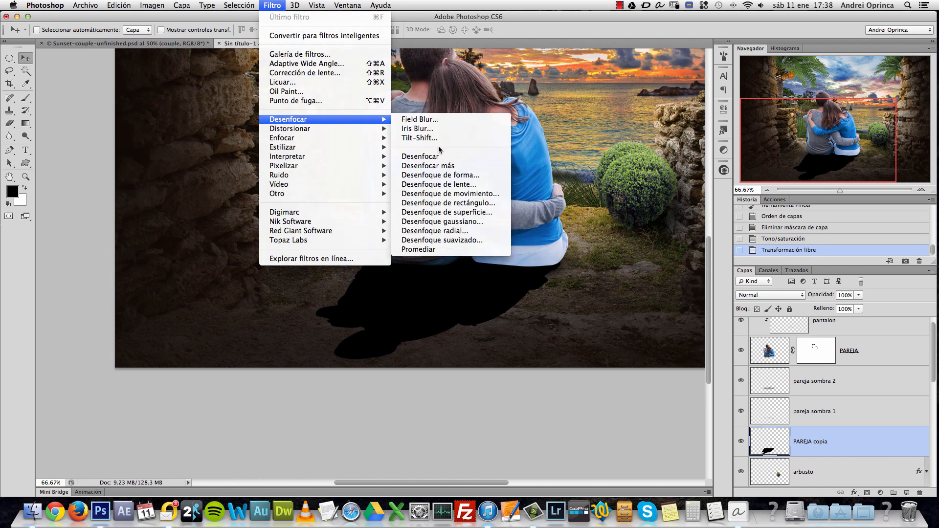
left_click(440, 221)
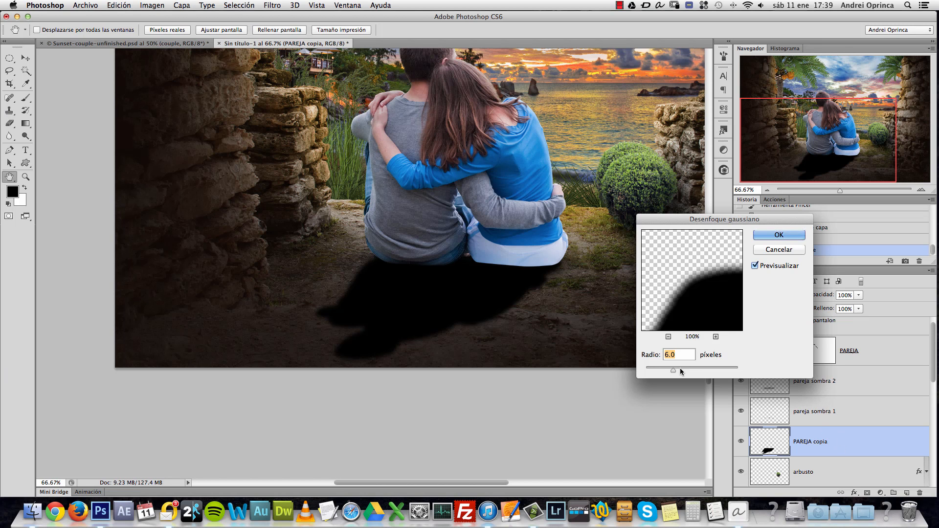
left_click_drag(681, 371, 684, 371)
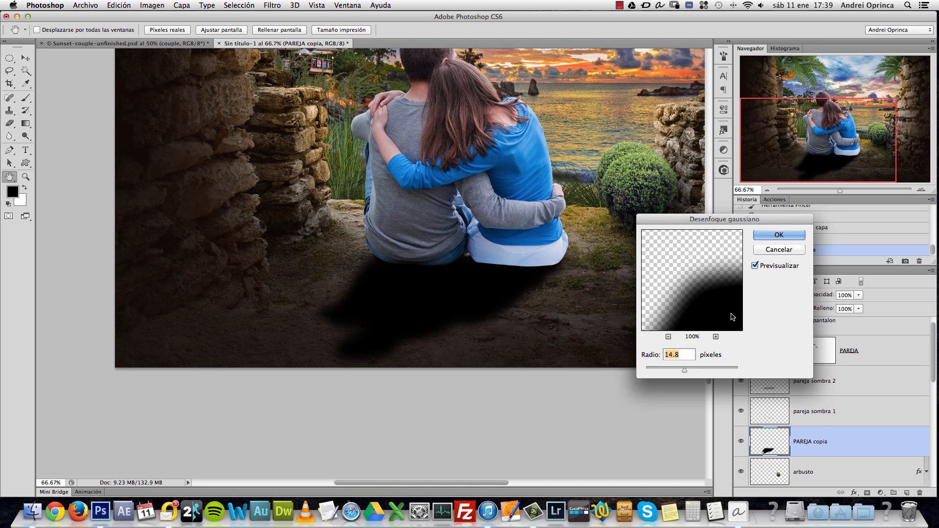
left_click(778, 235)
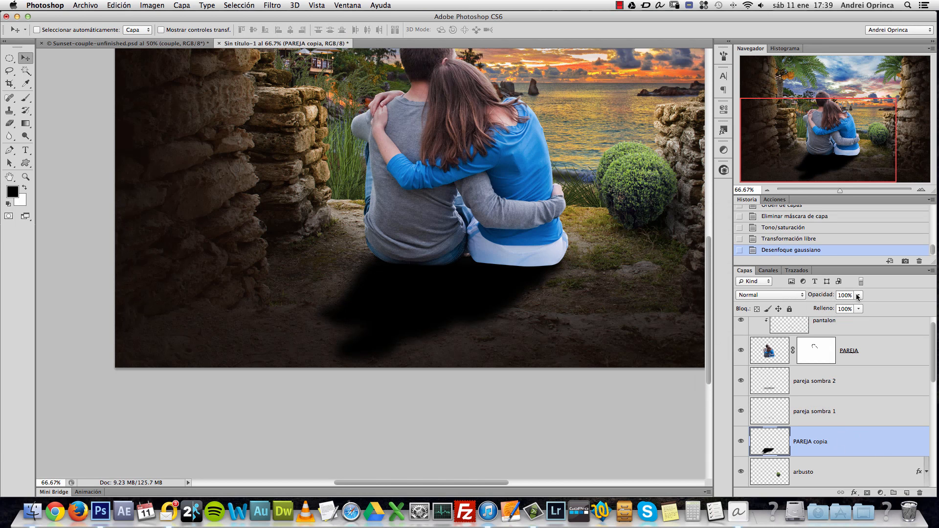
type("50")
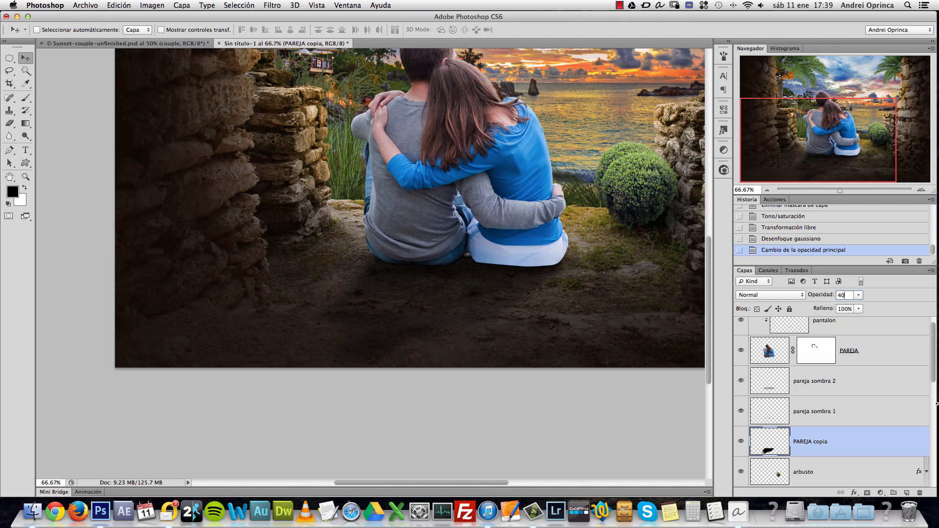
Step: Add a layer mask to PAREJA copia and draw a black-to-white linear gradient on it outward from the couple's base
left_click(866, 493)
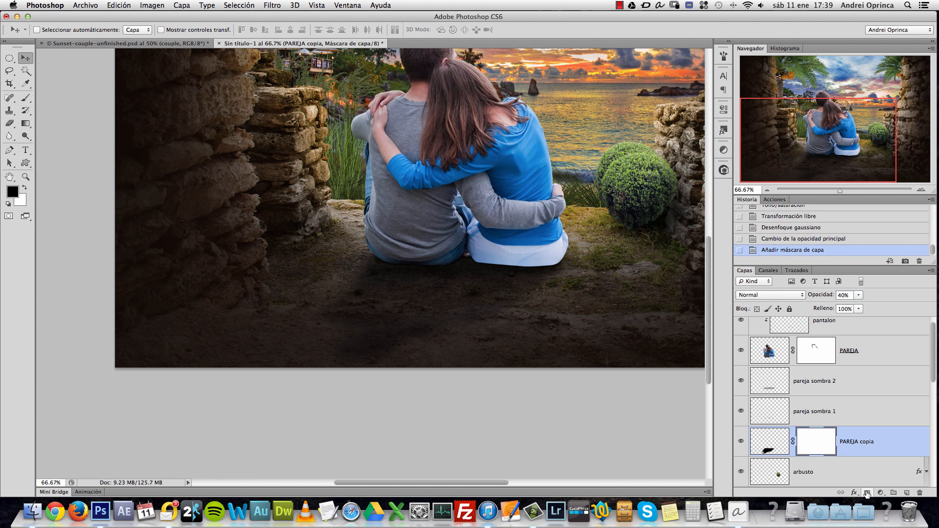
left_click(26, 124)
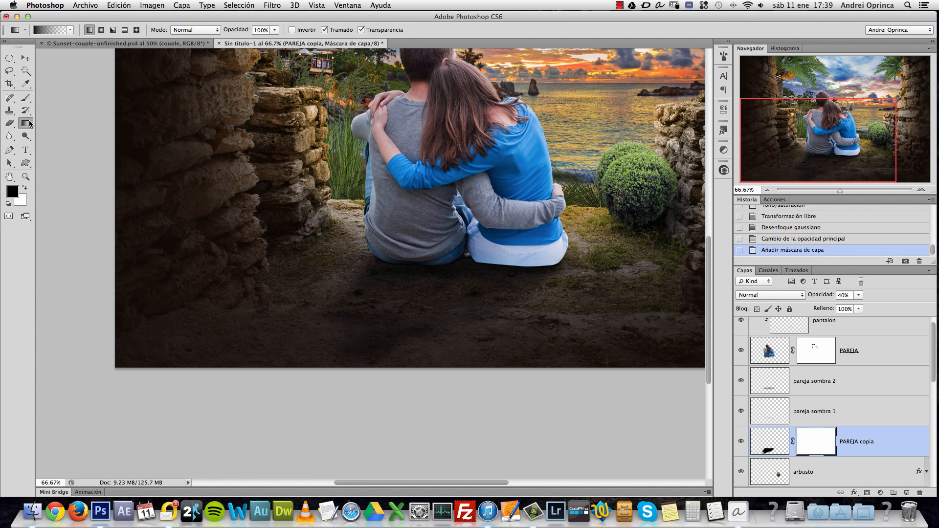
left_click(55, 30)
left_click(643, 183)
left_click(772, 169)
left_click_drag(453, 262, 289, 440)
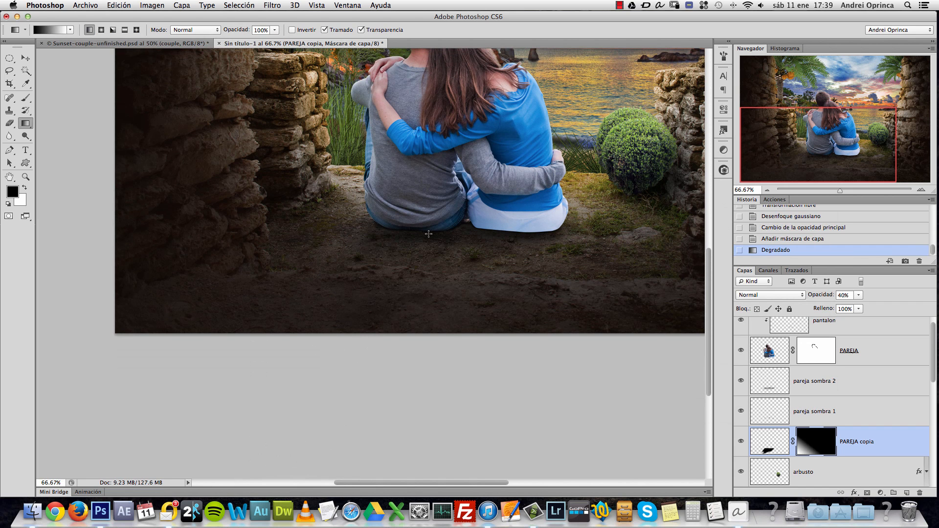
left_click_drag(429, 234, 423, 265)
Step: Reverse the gradient and redraw it diagonally on the PAREJA copia mask so the shadow fades away from the couple
left_click(303, 31)
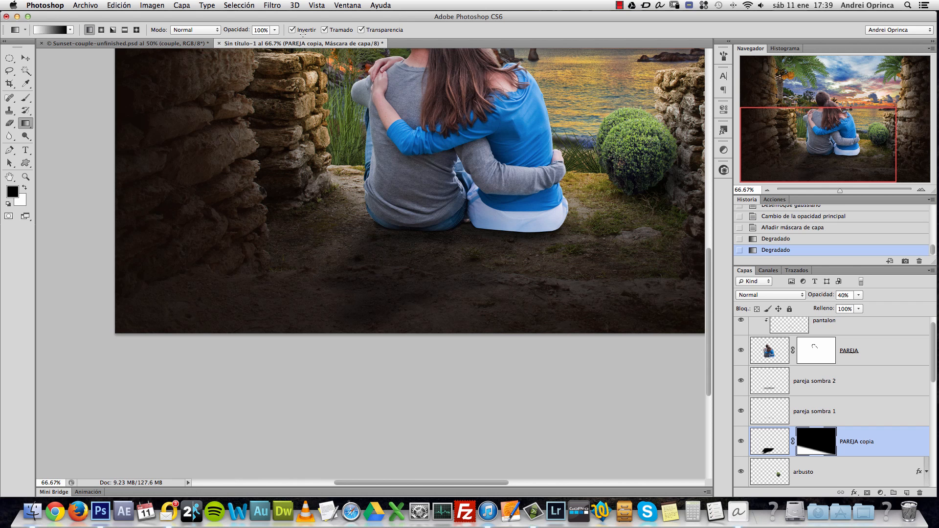
left_click_drag(479, 191, 416, 292)
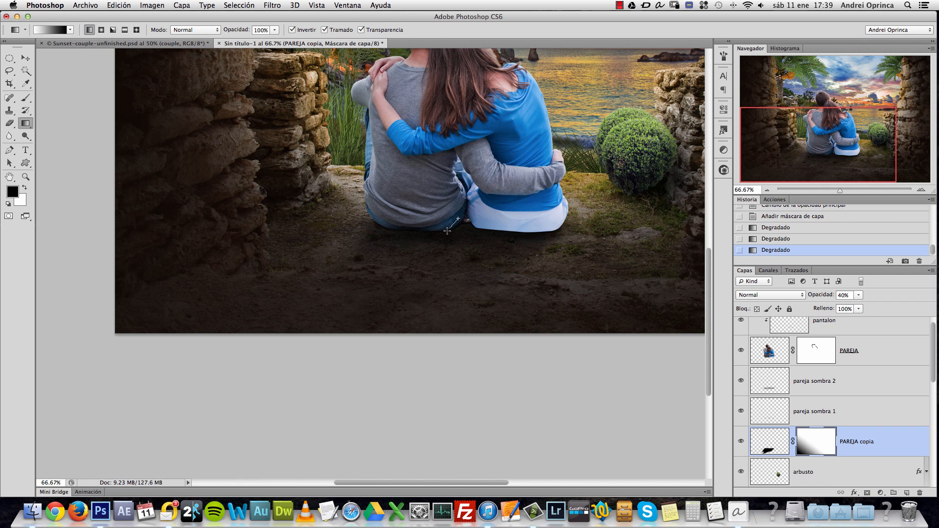
left_click_drag(447, 230, 447, 232)
left_click_drag(488, 181, 303, 420)
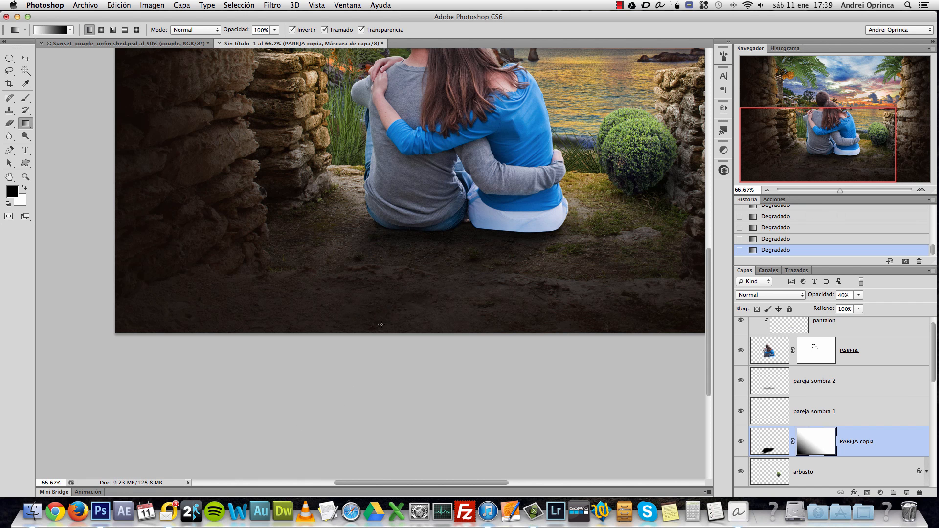
left_click_drag(469, 235, 245, 457)
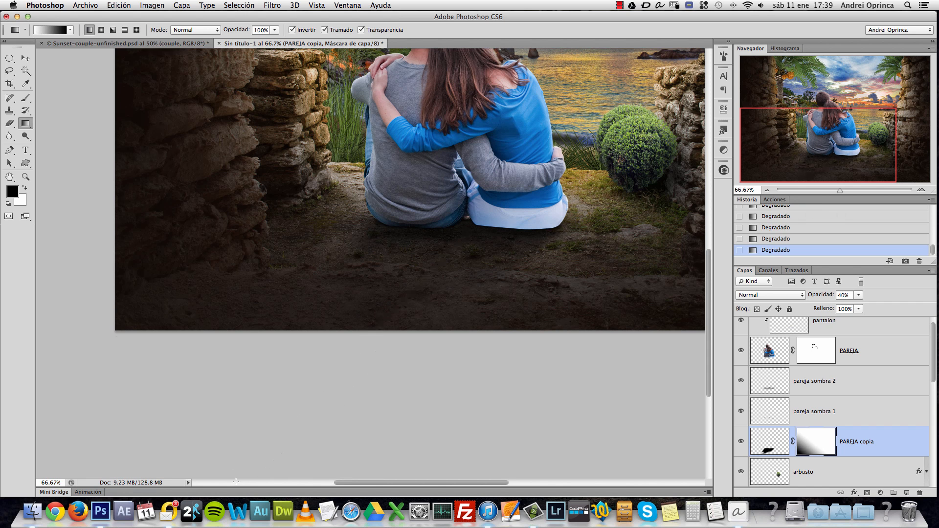
Step: Compare the montage with and without the PAREJA copia shadow and inspect the ground around the couple up close
left_click(741, 441)
left_click(741, 441)
left_click_drag(568, 211, 553, 284)
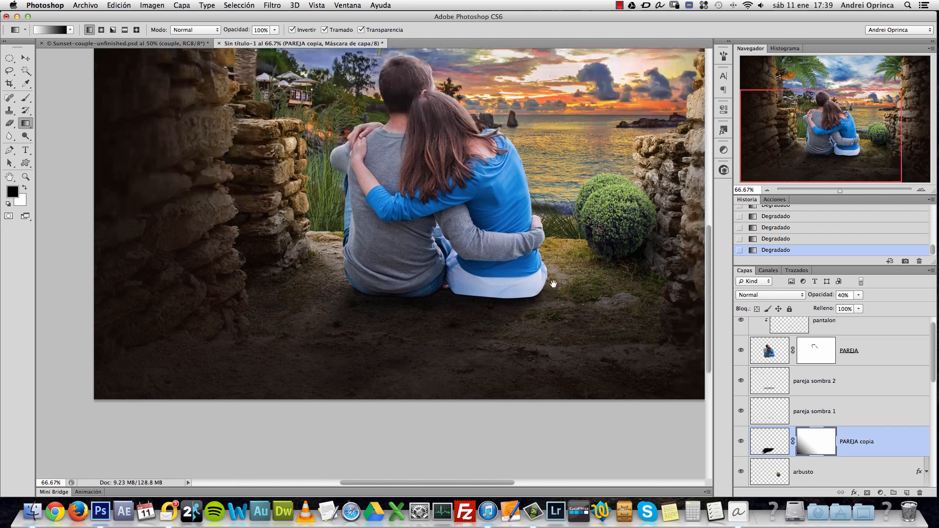
left_click(413, 286, "super")
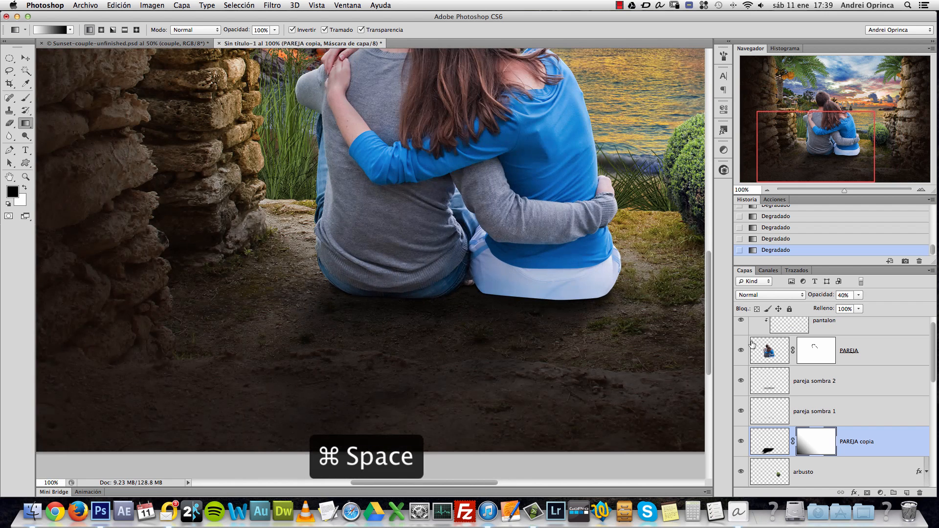
scroll(752, 344, "up", 1)
key("alt+space")
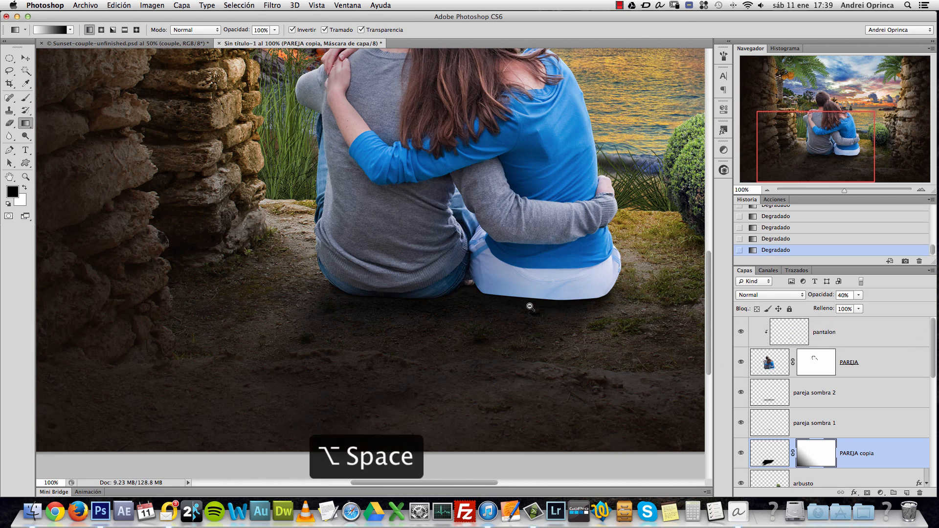
left_click(529, 306, "alt")
left_click_drag(587, 251, 552, 319)
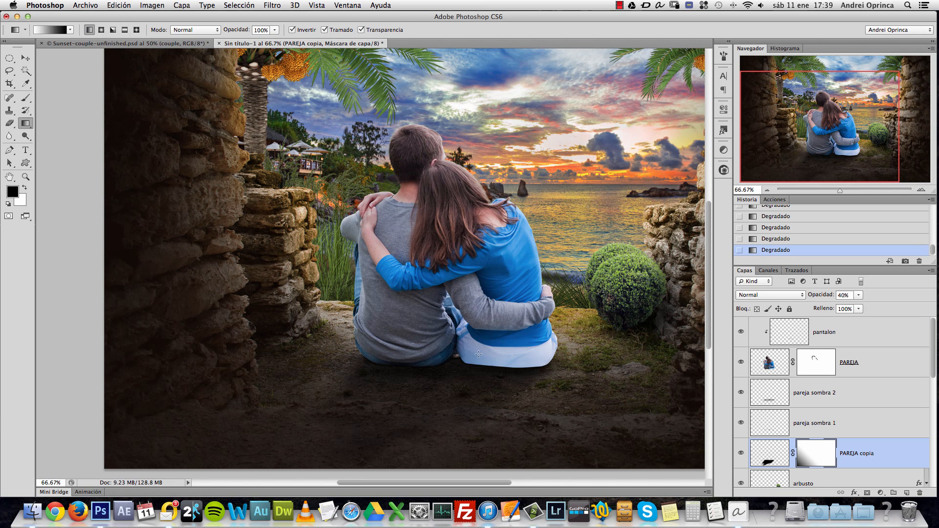
Step: Add a black-to-white linear gradient overlay to the PAREJA layer and set its blend mode to Multiply (Multiplicar)
left_click(901, 362)
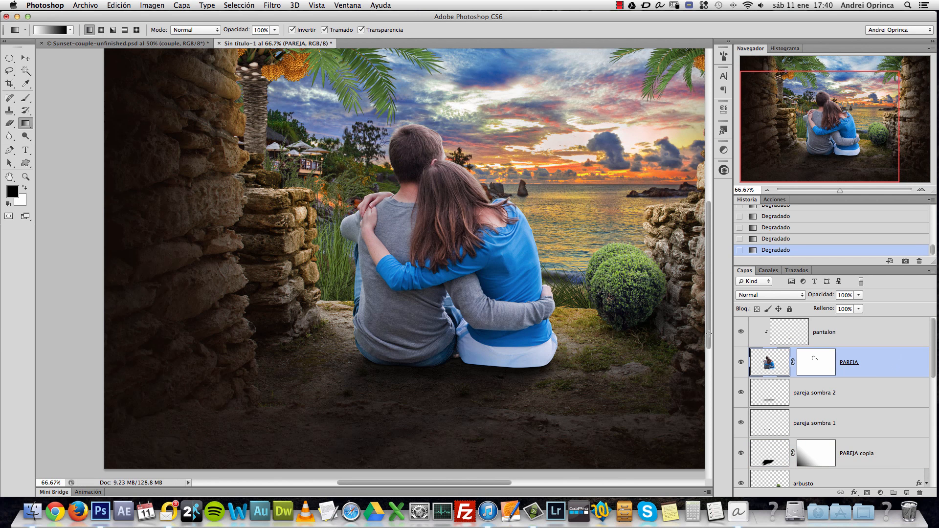
double_click(892, 363)
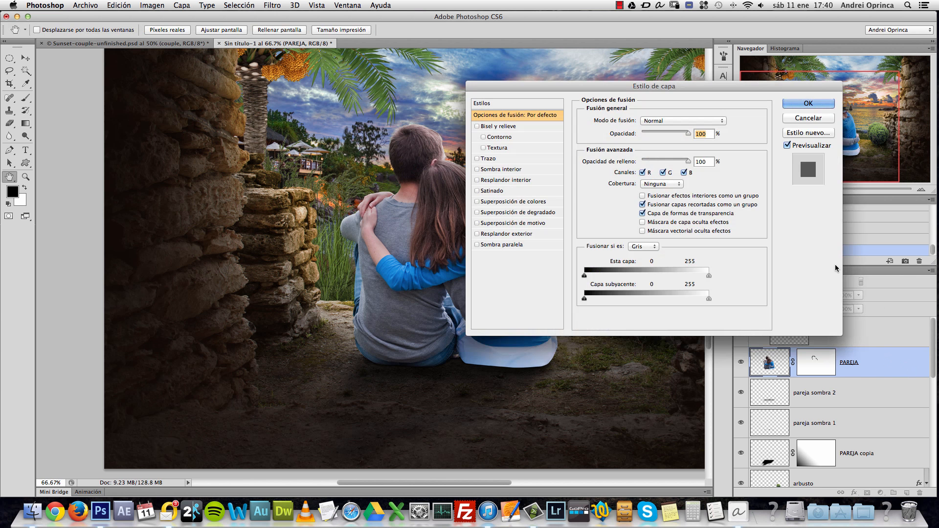
left_click_drag(677, 86, 726, 76)
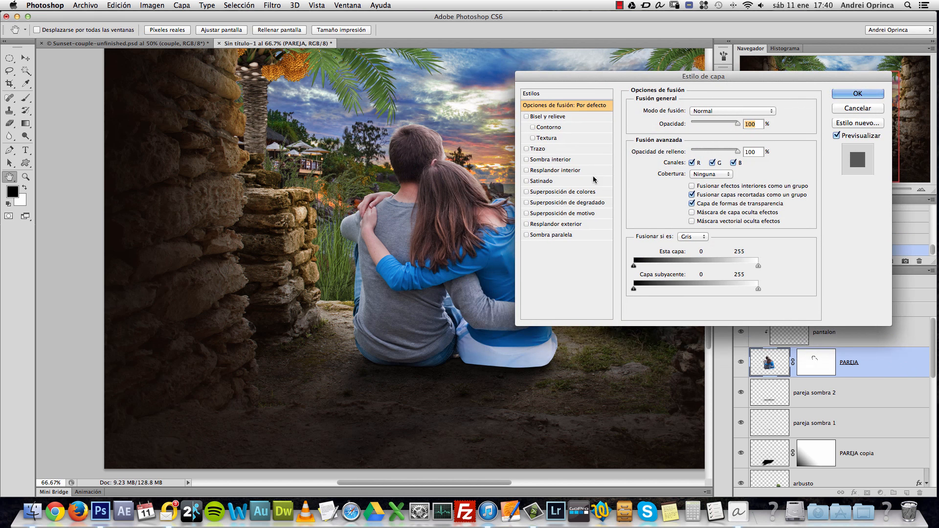
left_click(570, 203)
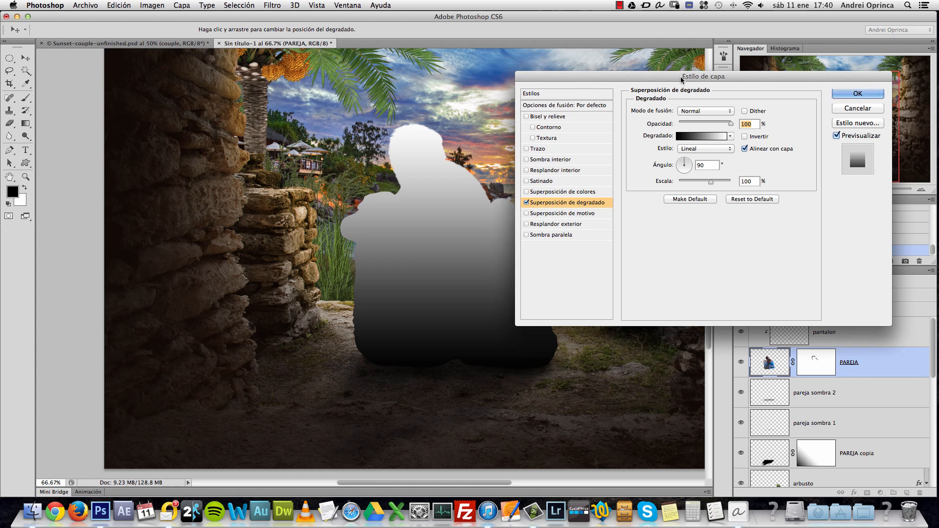
left_click_drag(673, 81, 722, 71)
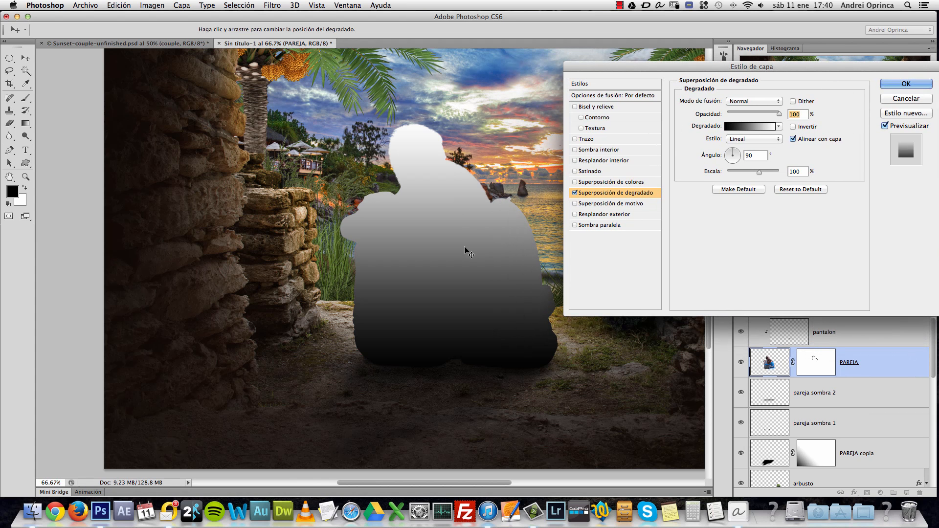
left_click(753, 102)
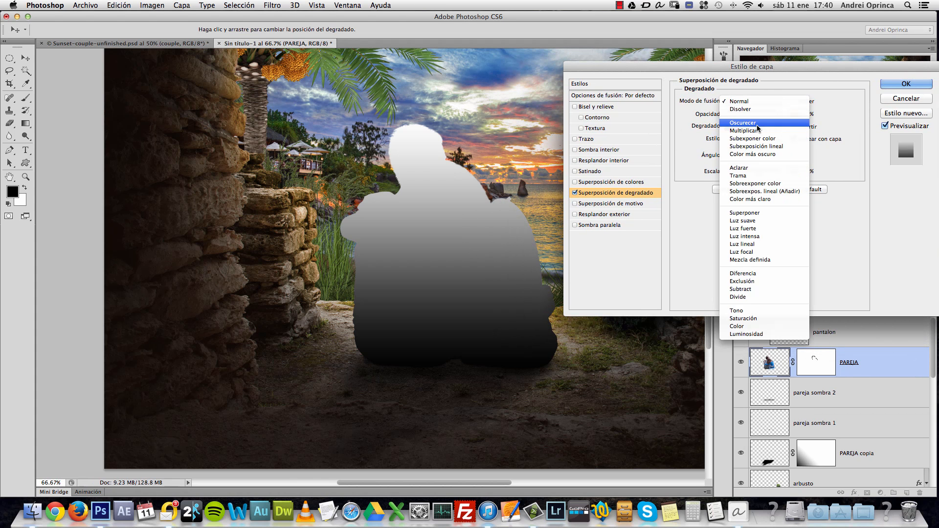
left_click(760, 131)
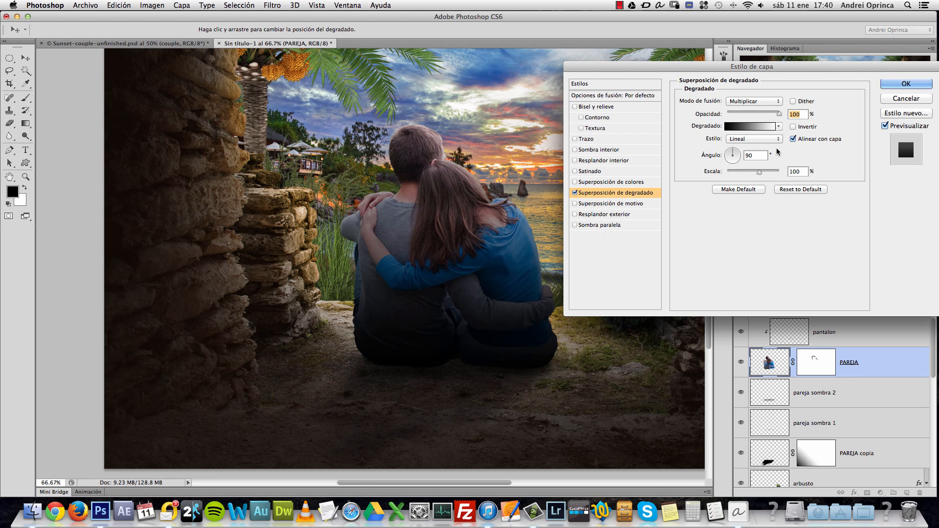
Step: Reduce the gradient overlay's opacity to about 40%, compare the couple with and without it, and apply the layer style
left_click_drag(780, 115, 748, 120)
left_click(575, 193)
left_click(575, 193)
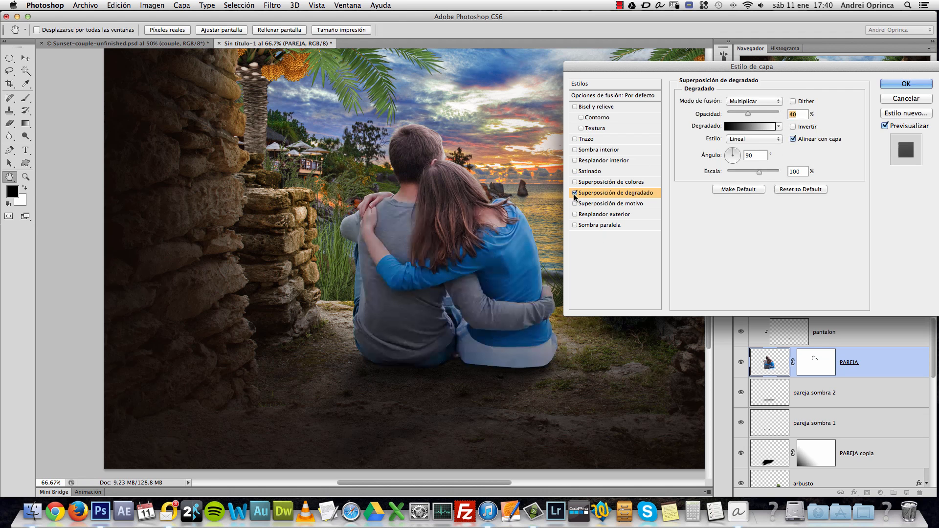
left_click_drag(748, 113, 746, 114)
left_click_drag(858, 72, 839, 72)
left_click(886, 84)
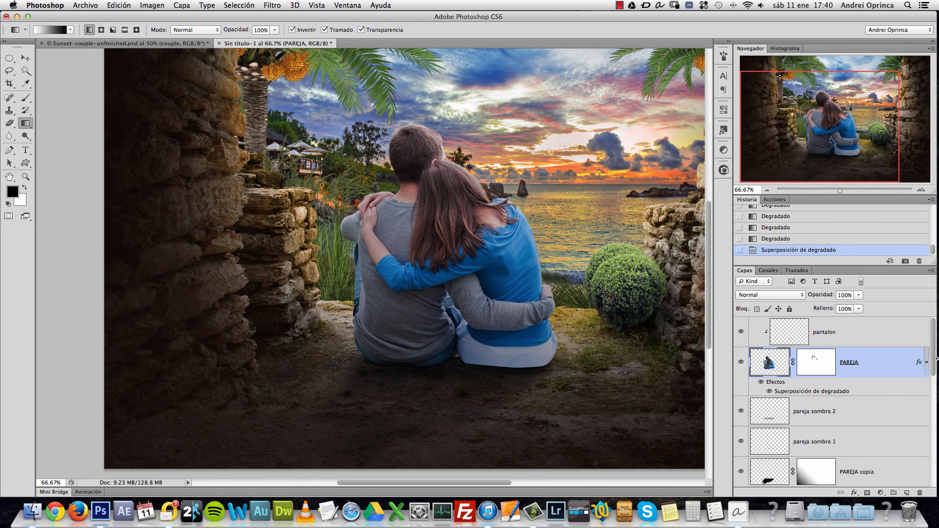
left_click(926, 362)
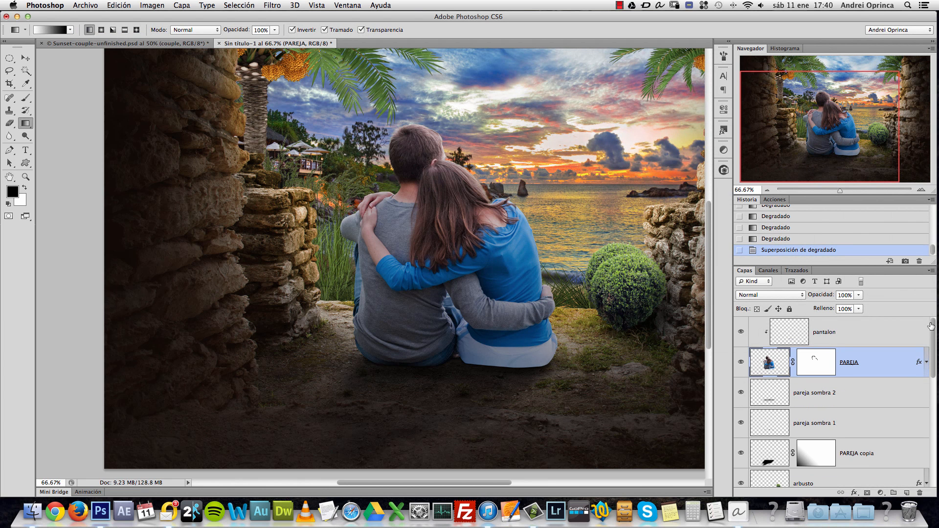
Step: Create a new layer above pantalon, clip it to the couple, and name it "sombra cuerpo 1"
left_click(902, 338)
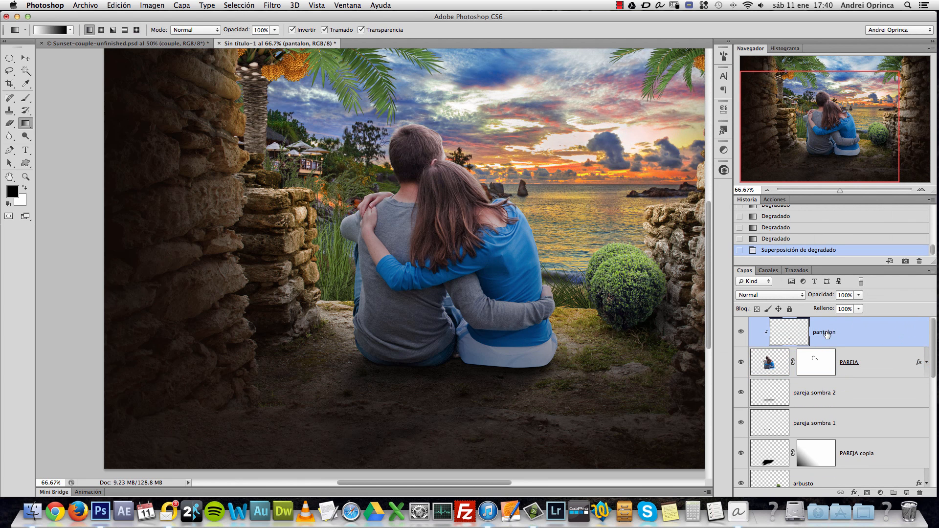
left_click(906, 493)
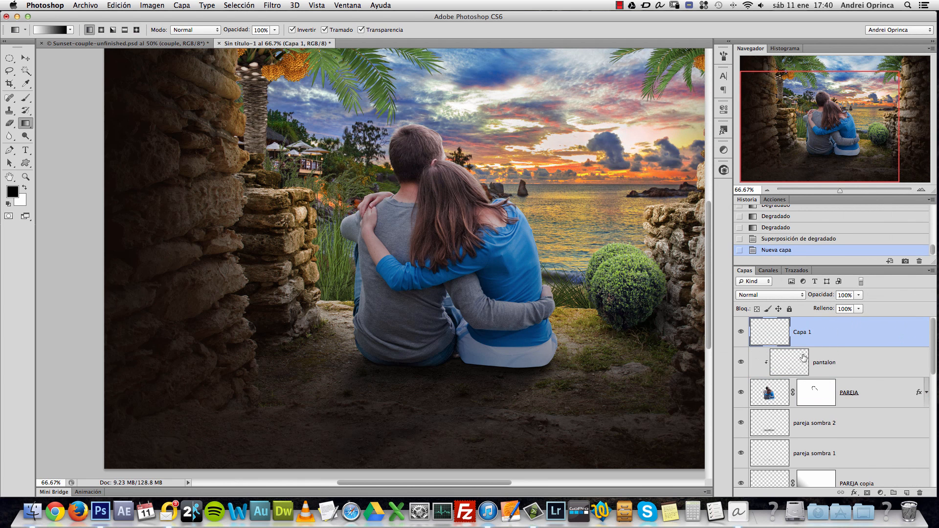
left_click(848, 348, "alt")
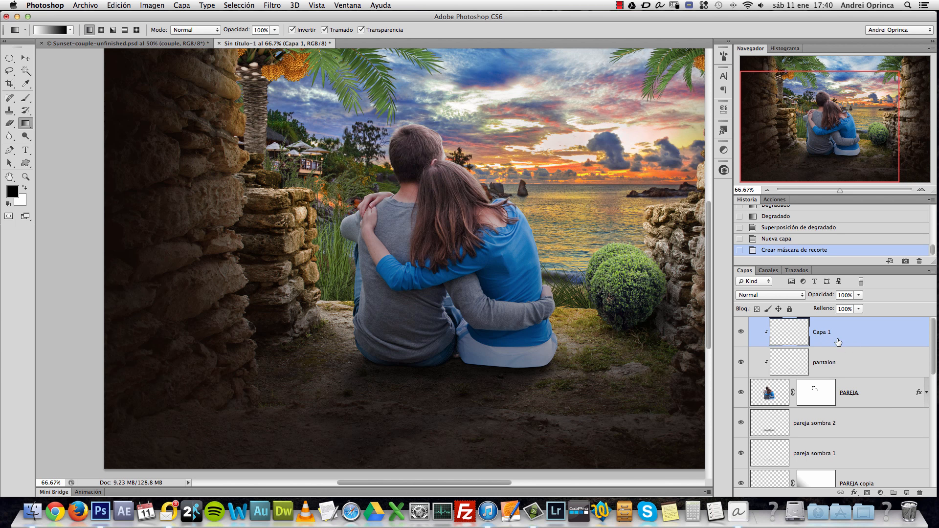
double_click(819, 333)
type("sombra cuerpo 1")
key("Return")
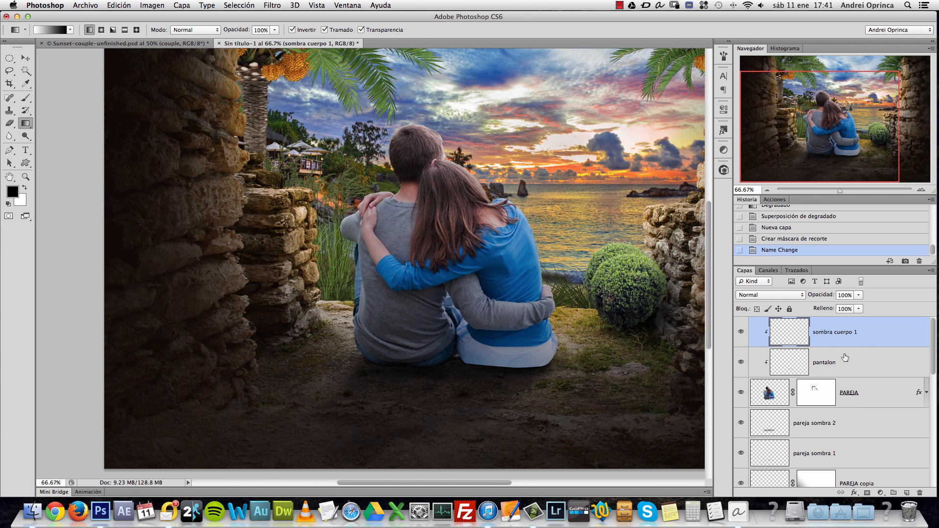
Step: Brush a soft black stroke at 25% opacity and 70 px along the base of the woman's light trousers
key("b")
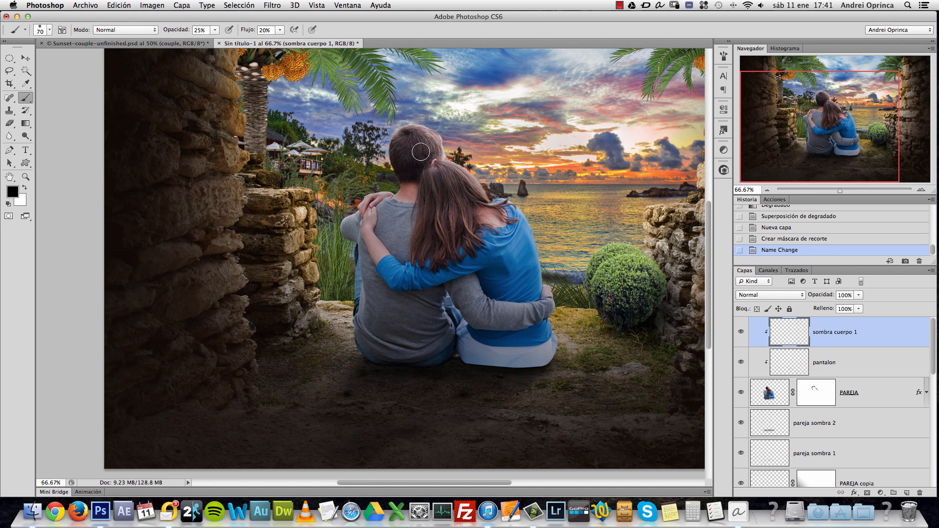
right_click(523, 174)
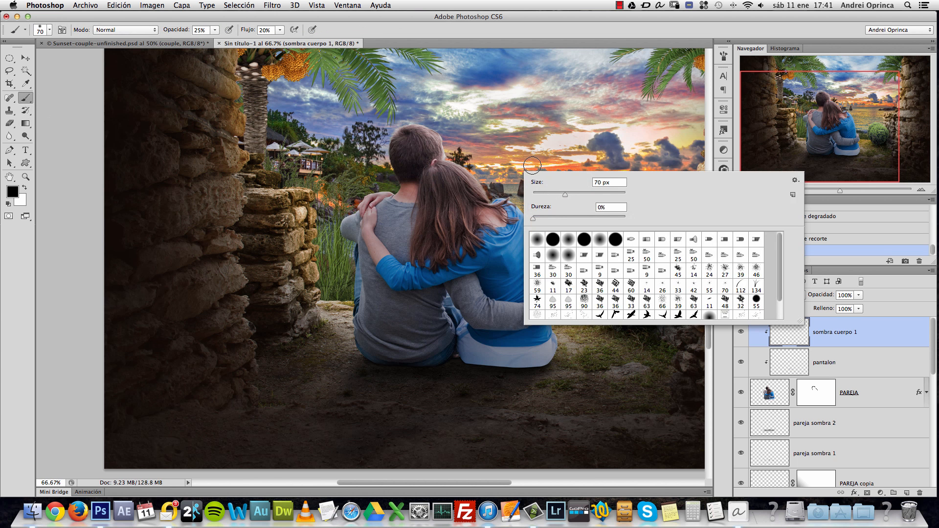
left_click(883, 333)
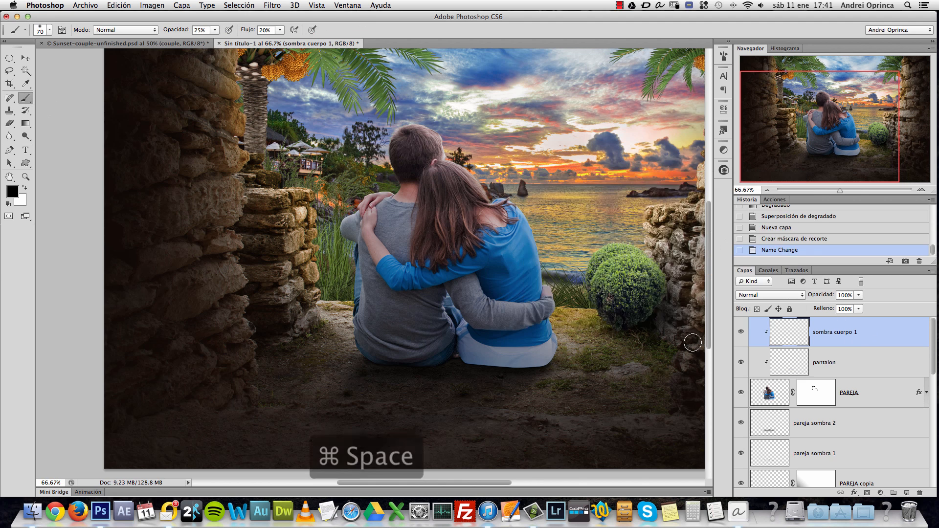
left_click(536, 372, "super")
left_click(536, 372, "super")
left_click_drag(585, 355, 417, 372)
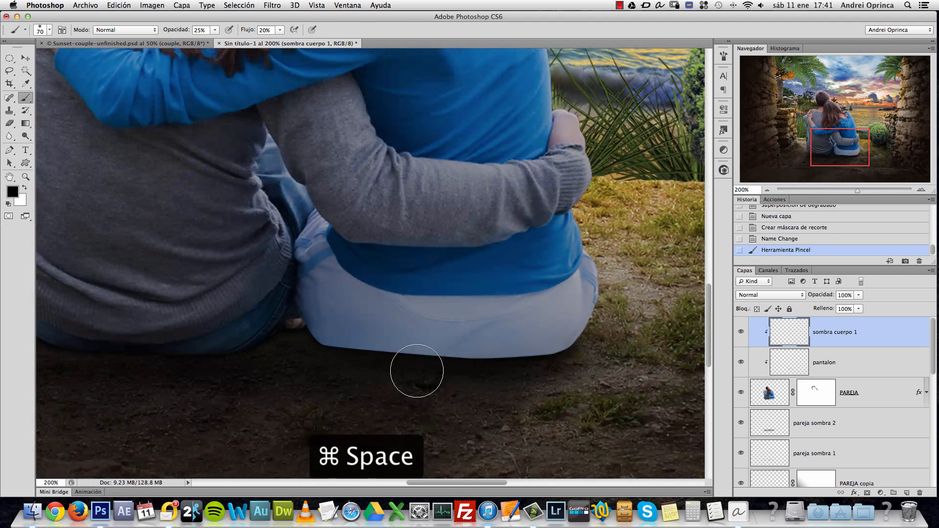
Step: Deepen the shading along the lower edge and inner corner of the woman's trousers with a 45 px soft brush
key("bracketleft")
key("bracketleft")
key("bracketleft")
left_click_drag(587, 353, 434, 369)
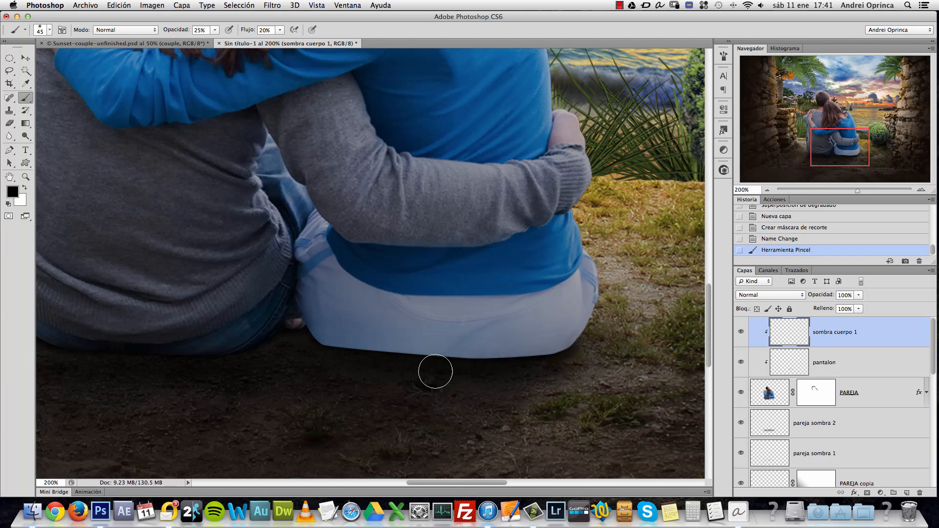
mouse_move(614, 335)
left_mouse_down()
mouse_move(448, 373)
mouse_move(326, 344)
left_mouse_up()
left_click_drag(445, 369, 287, 321)
mouse_move(311, 368)
left_mouse_down()
mouse_move(298, 316)
mouse_move(296, 374)
mouse_move(293, 332)
mouse_move(349, 369)
mouse_move(310, 330)
left_mouse_up()
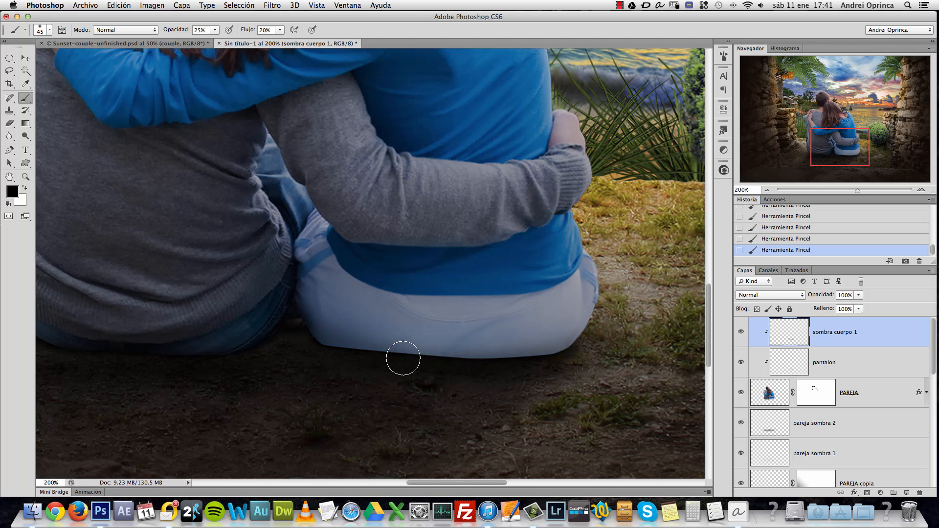
Step: Broaden the shadow along the bottom of the woman's trousers using a 70 px soft brush
key("]")
key("]")
key("]")
mouse_move(606, 330)
left_mouse_down()
mouse_move(558, 369)
mouse_move(377, 356)
left_mouse_up()
left_click_drag(284, 384, 614, 369)
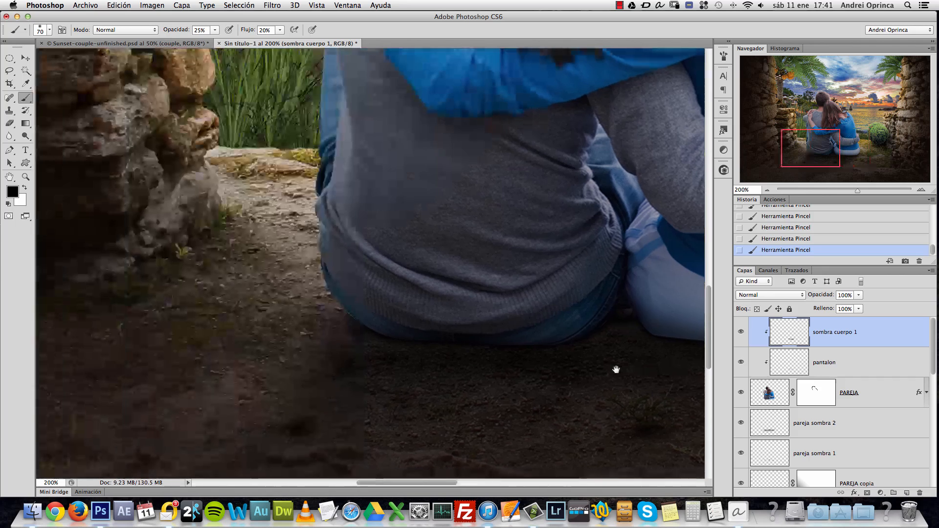
Step: Set the brush to 15% opacity, 15% flow and a size of 100 px for shading the couple's bodies
left_click(415, 287, "alt")
left_click(415, 287, "alt")
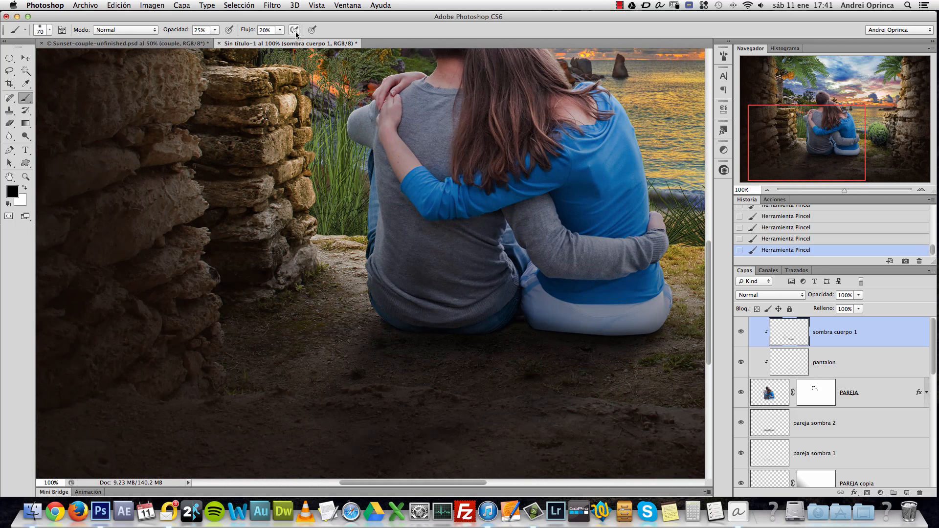
left_click(214, 30)
key("Return")
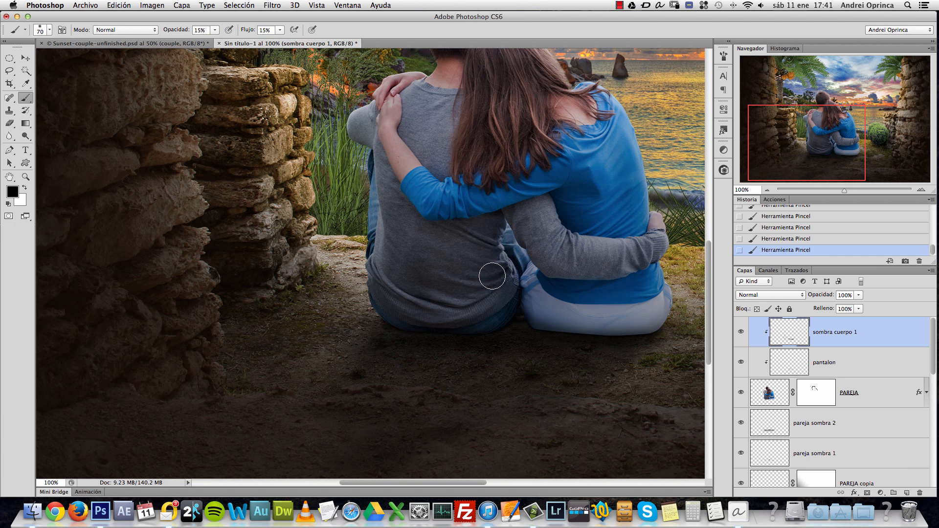
key("bracketright")
key("bracketright")
key("bracketright")
Step: Inspect the couple's shading within the whole montage and reduce the brush size to 80 px
scroll(398, 272, "up", 3)
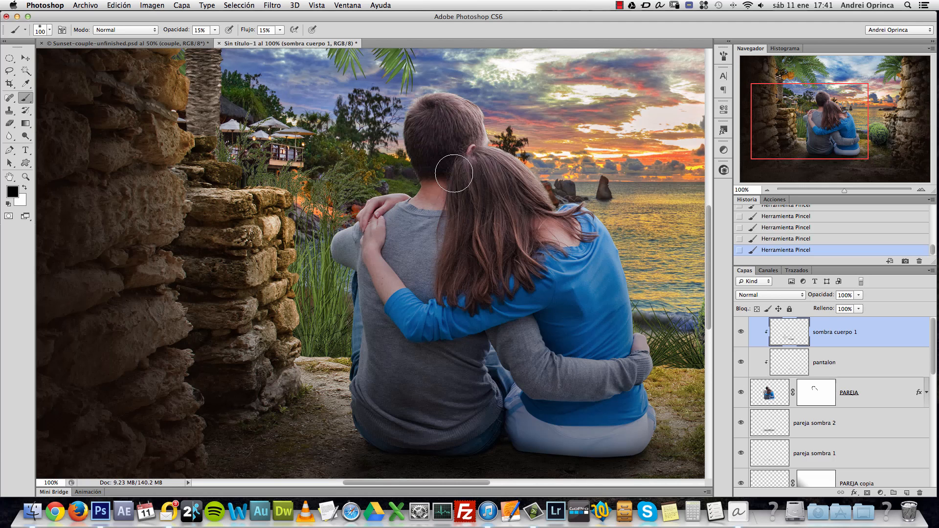
key("alt+space")
left_click(433, 249, "alt")
left_click(433, 249, "alt")
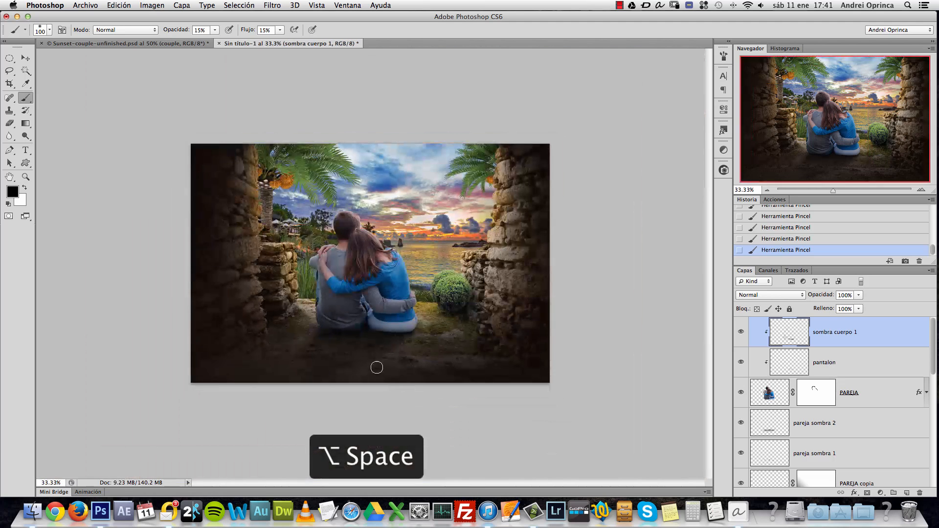
left_click(325, 282)
left_click(326, 278)
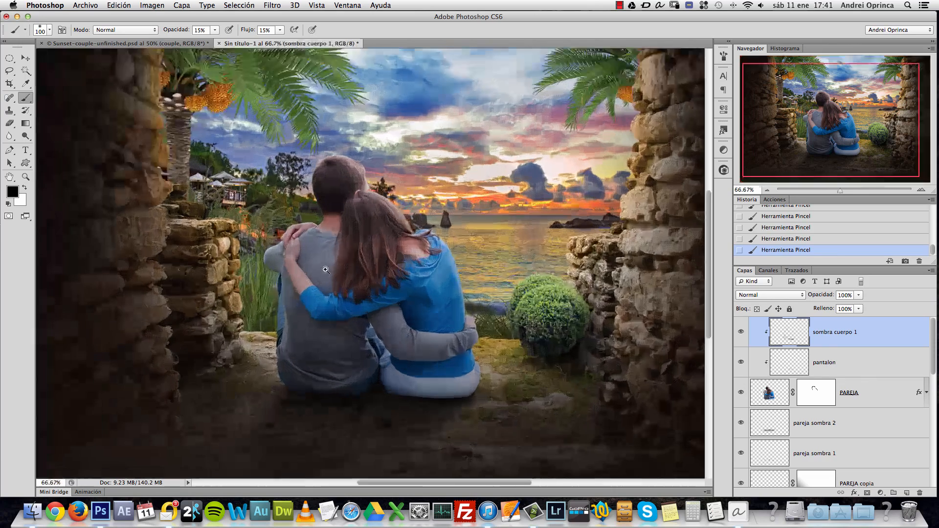
left_click(325, 271)
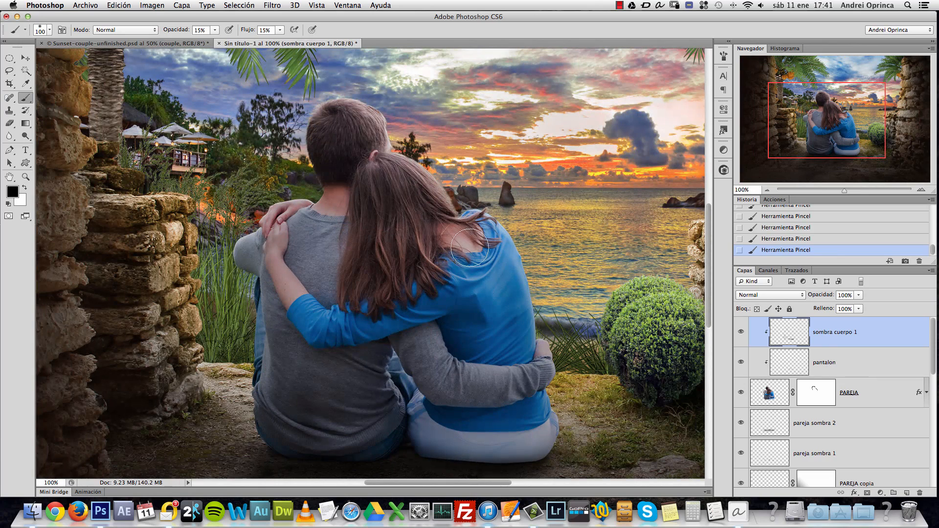
key("bracketleft")
key("bracketleft")
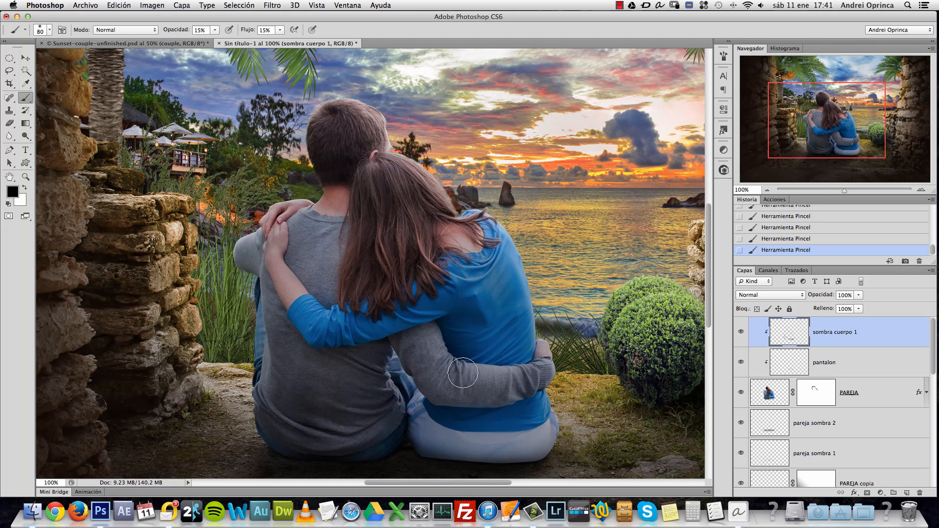
left_click(723, 56)
left_click(723, 56)
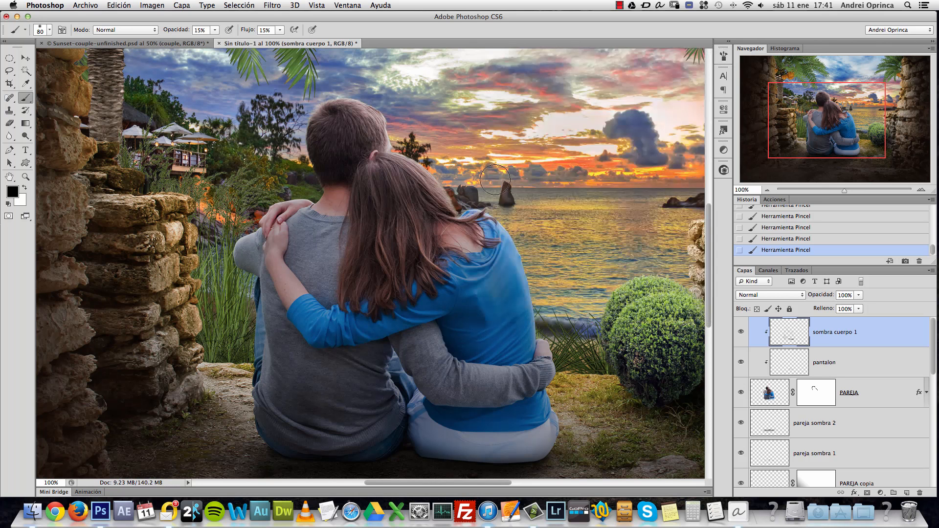
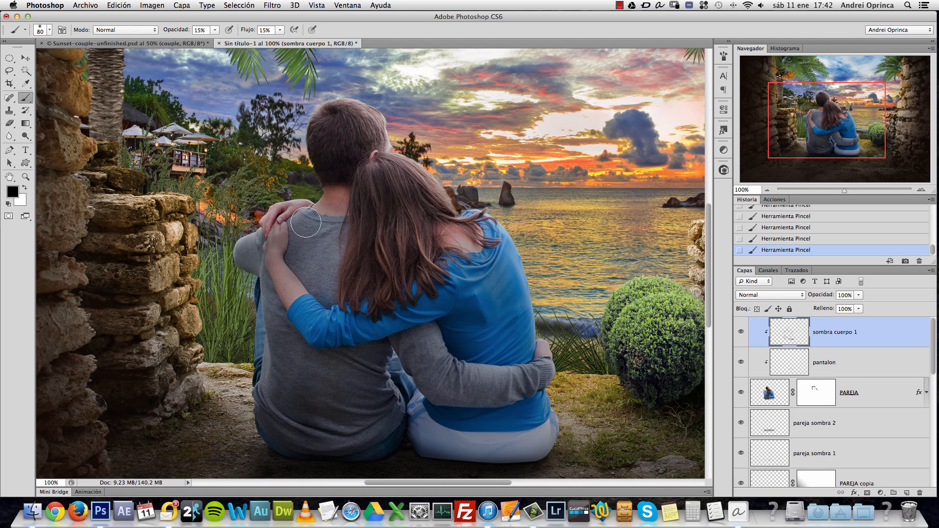
Step: Erase the shading over the woman's hand on the man's shoulder with a 90 px eraser at 52% opacity
key("e")
key("bracketright")
key("bracketright")
key("bracketright")
key("bracketright")
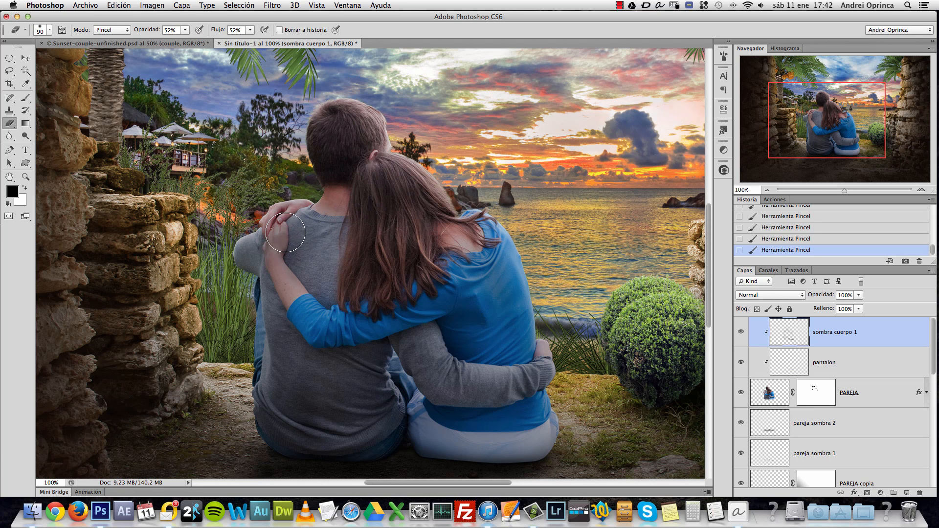
mouse_move(282, 225)
left_mouse_down()
mouse_move(274, 251)
mouse_move(273, 234)
left_mouse_up()
left_click_drag(273, 234, 273, 241)
Step: Brush subtle shading around the woman's hand and the man's neck and upper back, and compare with sombra cuerpo 1 hidden
key("b")
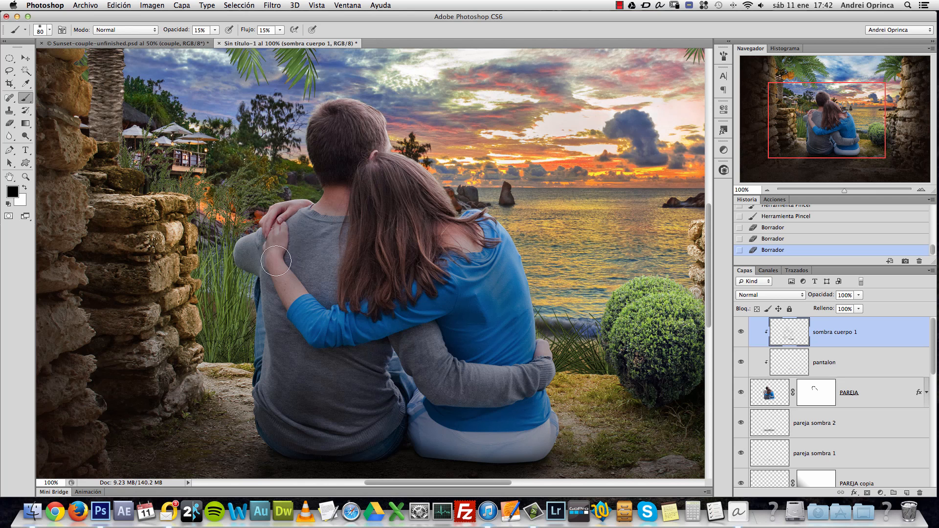
left_click_drag(276, 261, 273, 242)
mouse_move(272, 242)
left_mouse_down()
mouse_move(315, 277)
mouse_move(326, 191)
left_mouse_up()
mouse_move(325, 191)
left_mouse_down()
mouse_move(346, 235)
mouse_move(317, 262)
left_mouse_up()
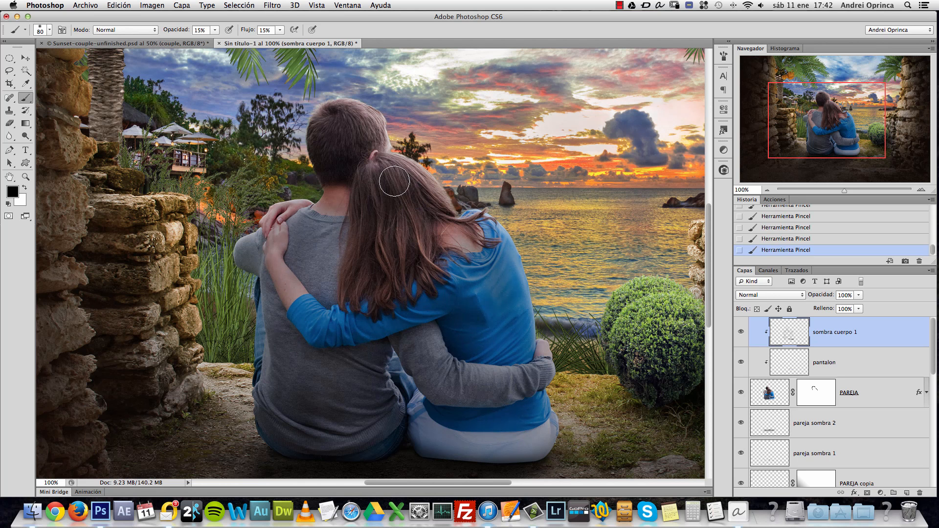
left_click(741, 333)
left_click(741, 332)
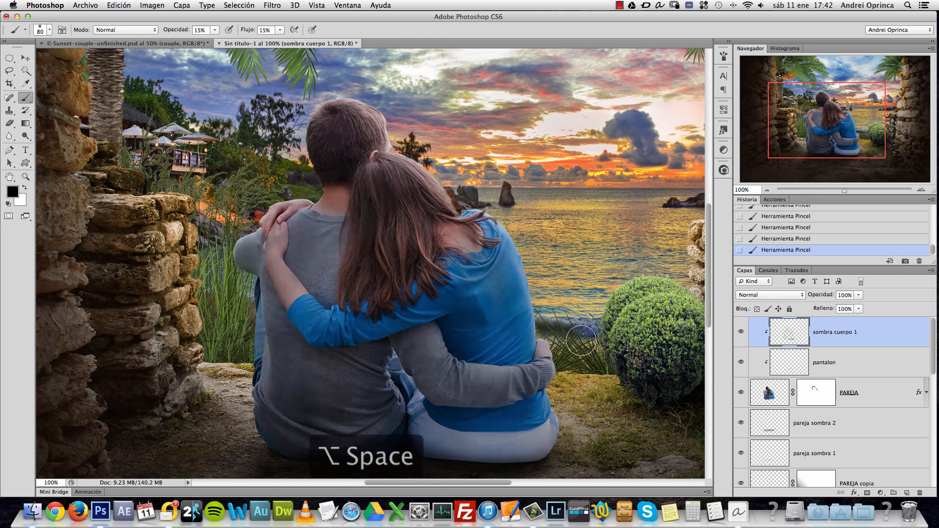
Step: Erase excess shading from the man's lower back and the woman's grey-sleeved forearm area, comparing with sombra cuerpo 1 hidden
left_click(483, 323, "alt")
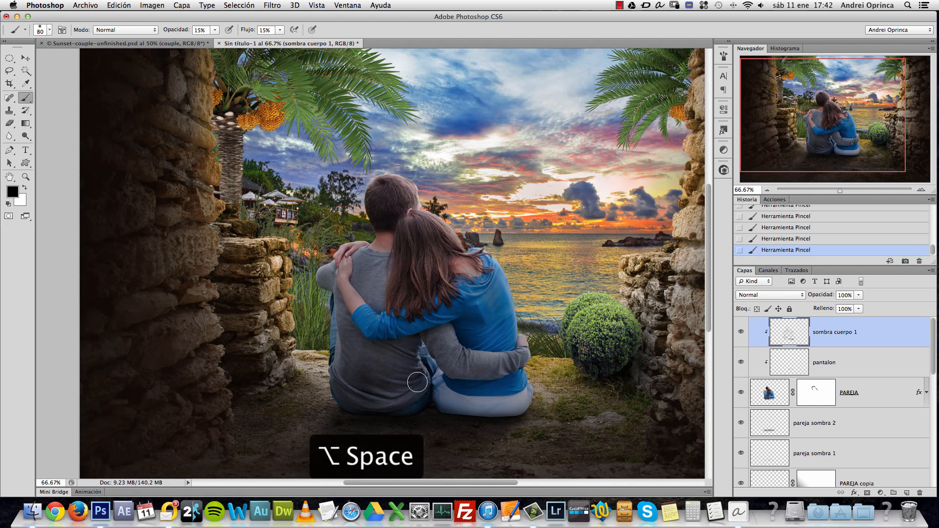
key("e")
mouse_move(364, 359)
left_mouse_down()
mouse_move(363, 397)
mouse_move(401, 404)
left_mouse_up()
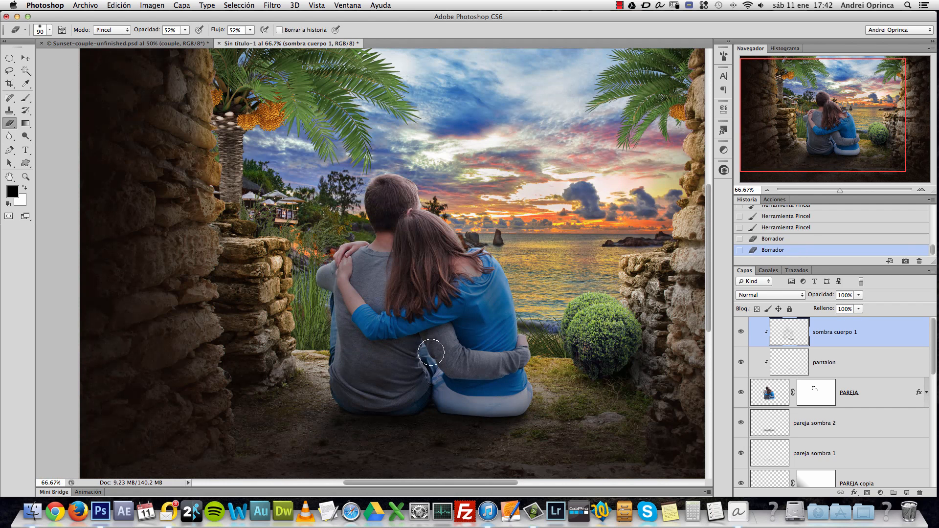
left_click(741, 332)
left_click(742, 333)
left_click(429, 341)
left_click_drag(430, 341, 449, 350)
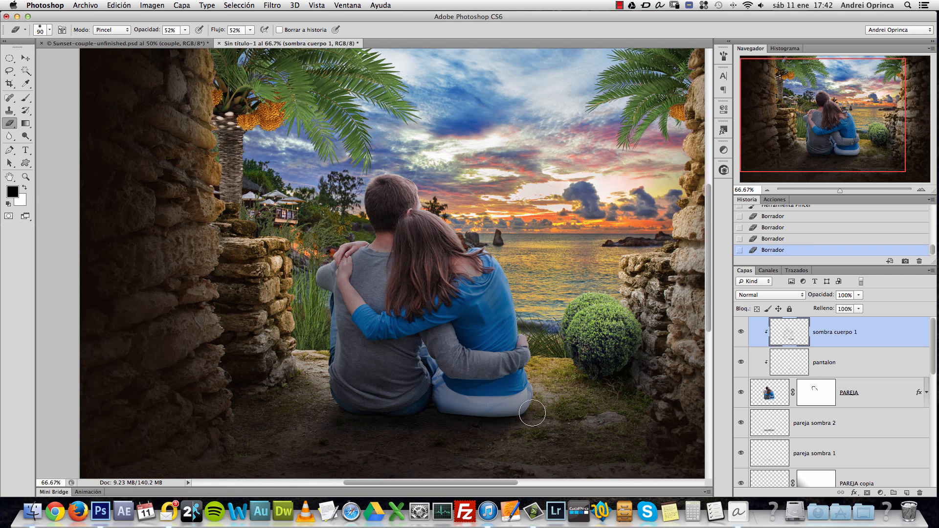
key("bracketleft")
key("bracketleft")
left_click_drag(526, 411, 481, 412)
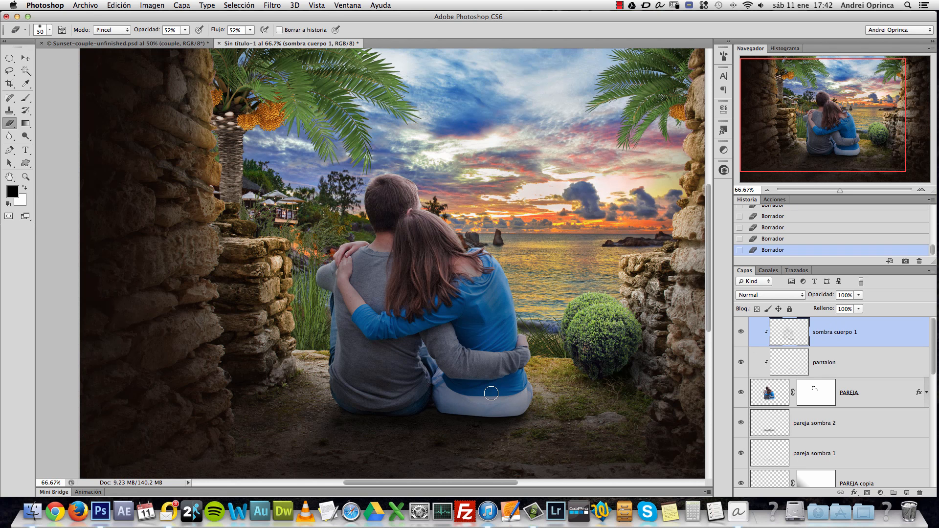
key("alt+super+z")
Step: Paint soft black shading along the lower and inner edges of the woman's trousers on sombra cuerpo 1, using the Brush at 15% opacity
key("b")
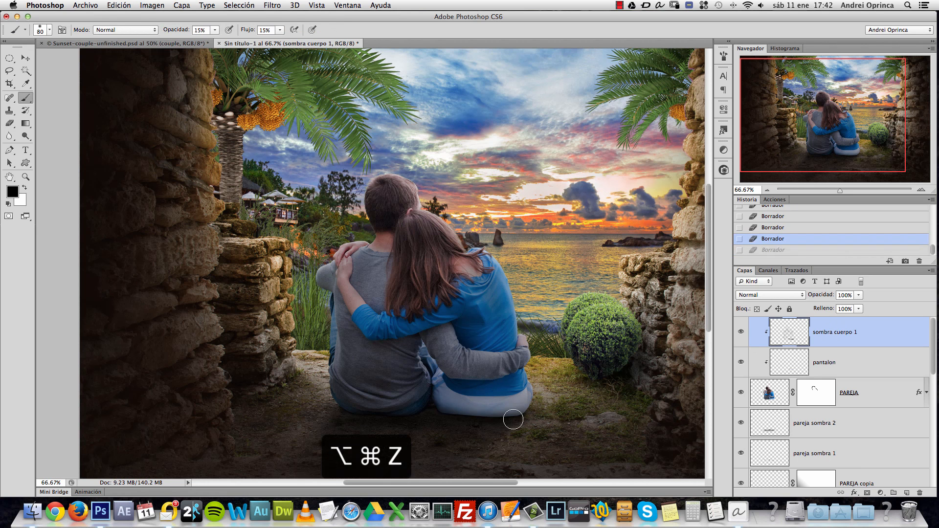
mouse_move(468, 416)
left_mouse_down()
mouse_move(495, 419)
mouse_move(460, 413)
left_mouse_up()
left_click_drag(440, 400, 434, 369)
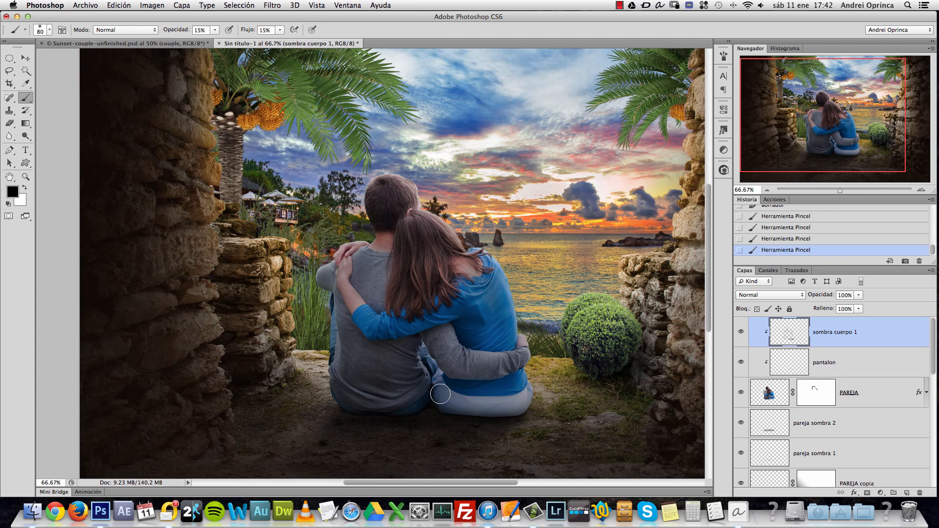
left_click_drag(518, 417, 470, 406)
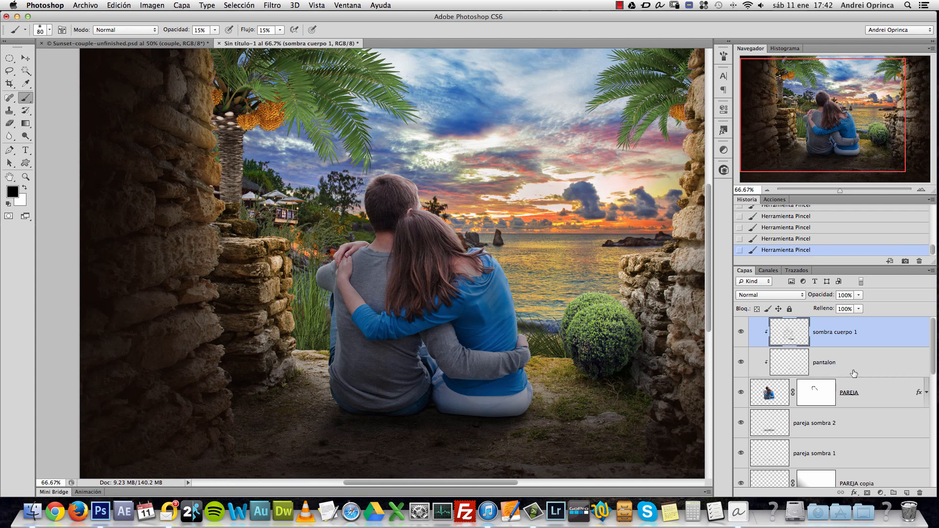
Step: Add an inner shadow (Sombra interior) to the PAREJA layer with global light turned off and an angle of 59°
left_click(880, 391)
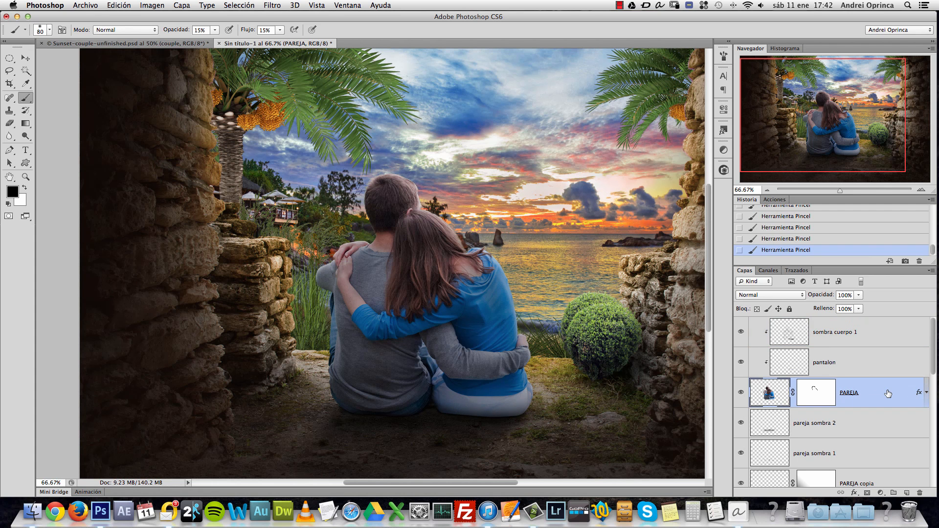
double_click(887, 393)
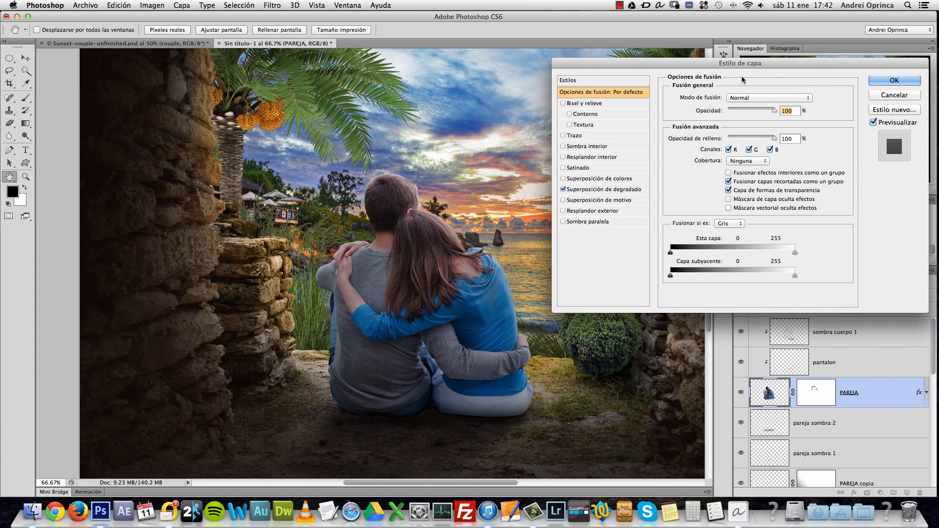
left_click(606, 147)
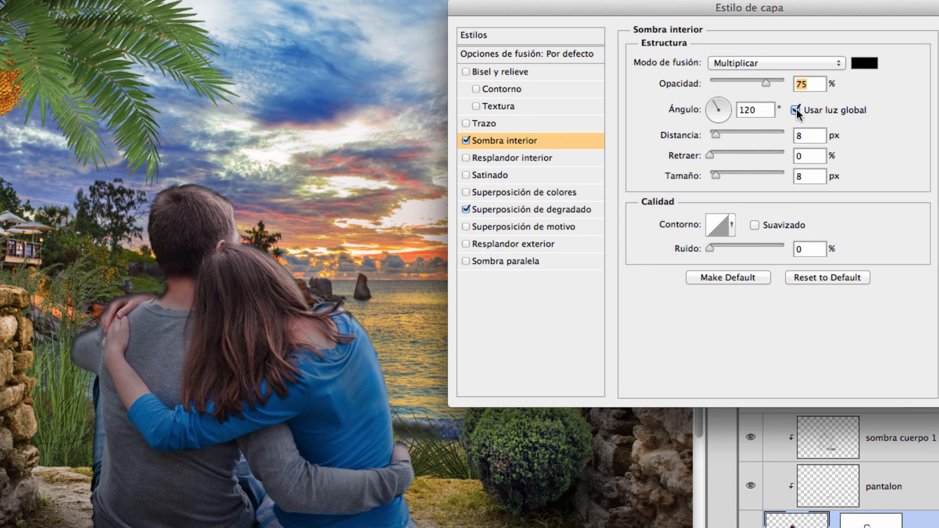
left_click(795, 110)
left_click_drag(782, 13, 891, 31)
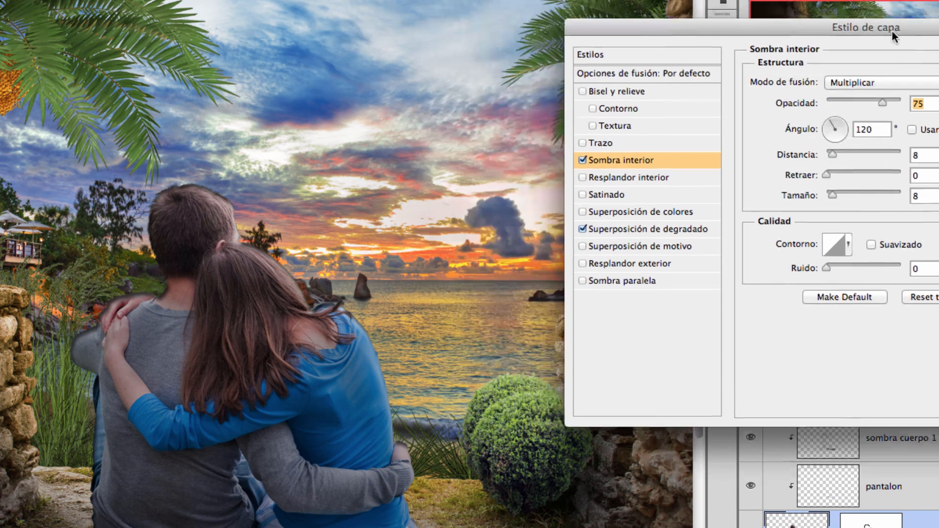
left_click_drag(847, 108, 847, 106)
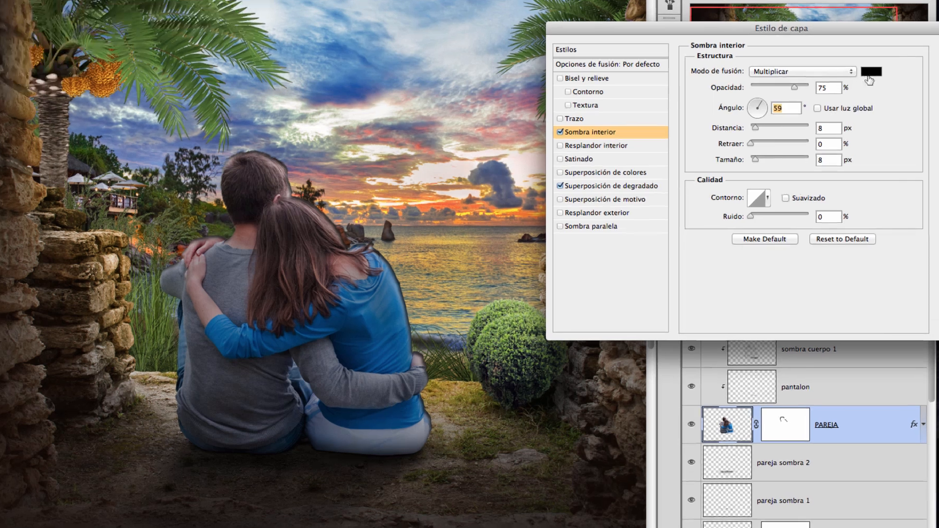
Step: Set the inner shadow's blend mode to Sobreexponer color and its colour to a light orange
left_click(884, 110)
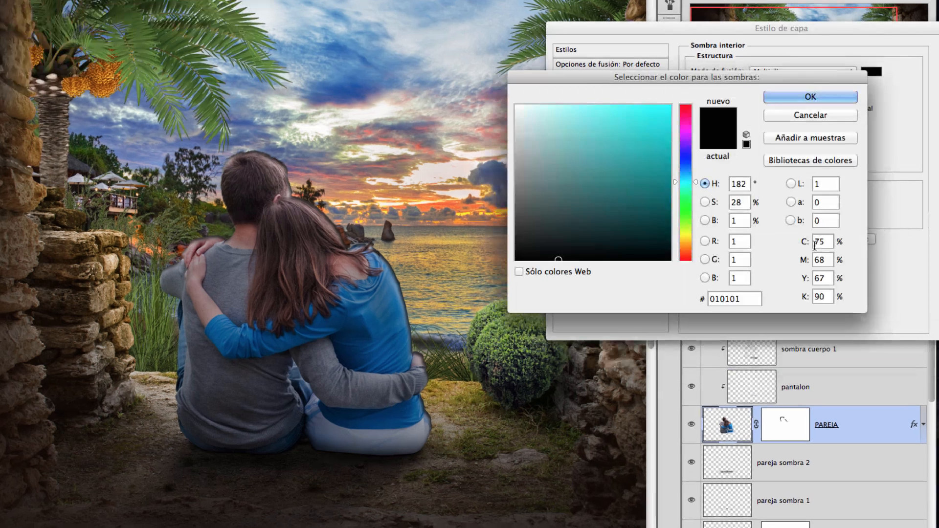
left_click(843, 98)
left_click(827, 73)
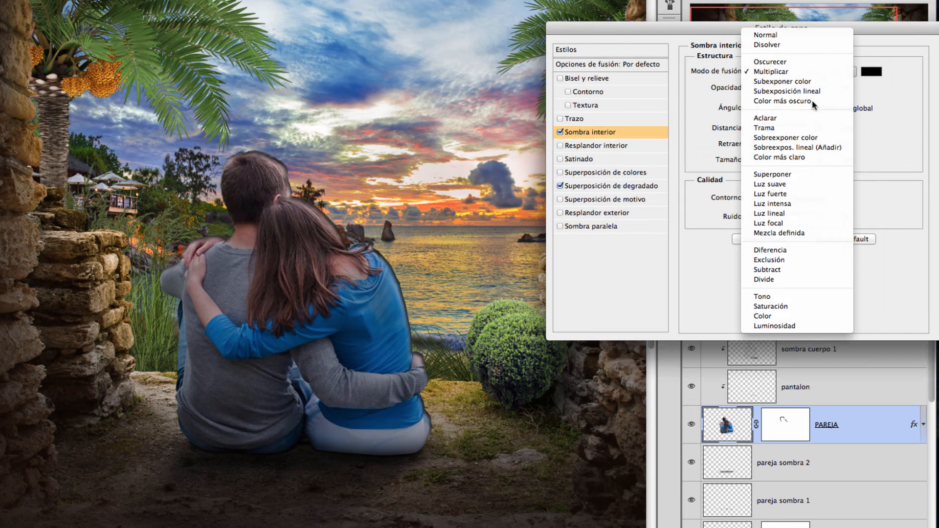
left_click(808, 137)
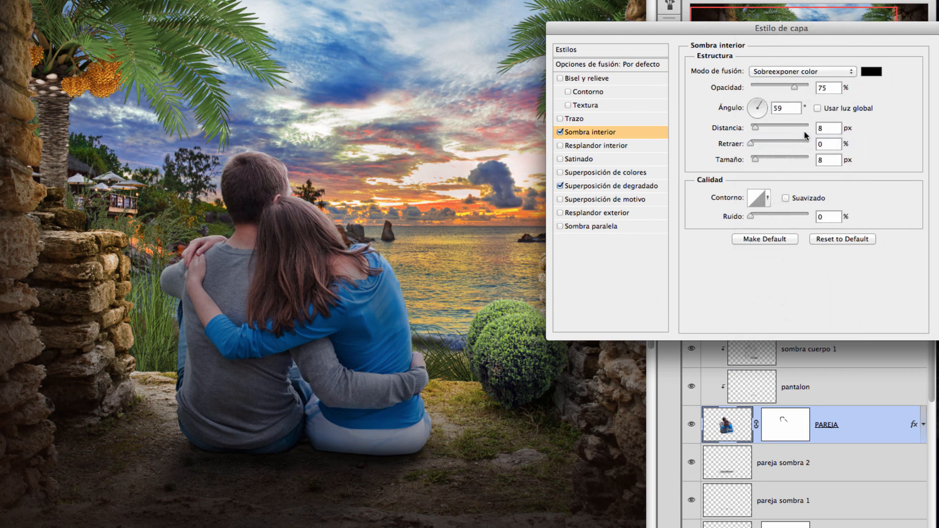
left_click(872, 73)
left_click_drag(686, 252, 687, 247)
left_click(630, 111)
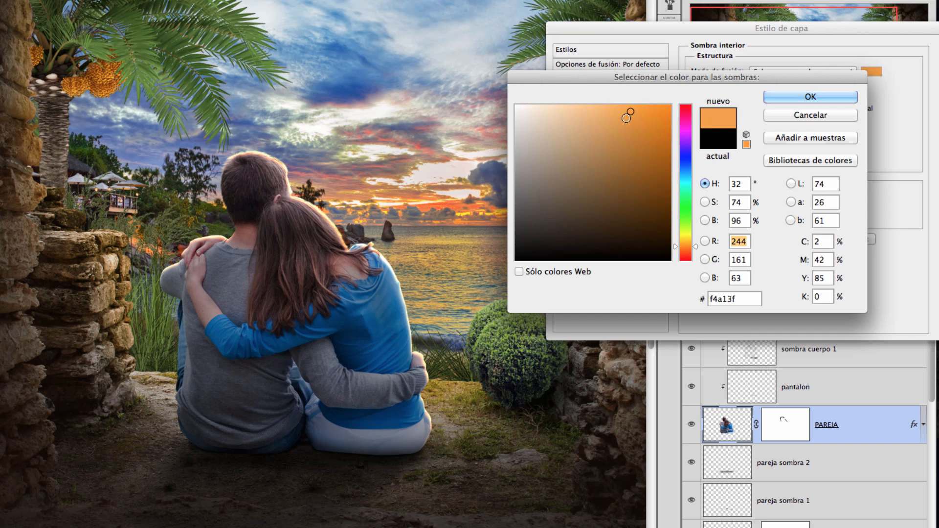
left_click(778, 97)
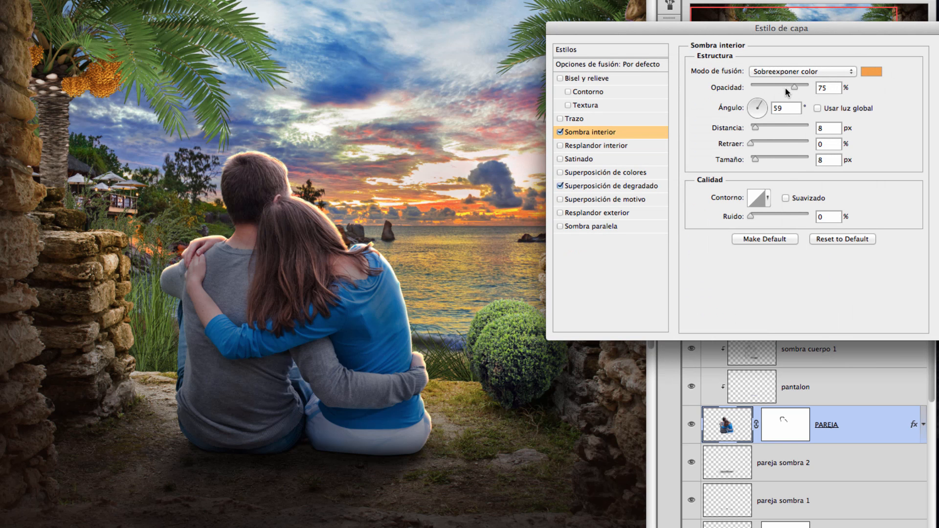
Step: Reduce the inner shadow's opacity to 36% and compare the couple with the effect off and on
left_click_drag(792, 87, 770, 89)
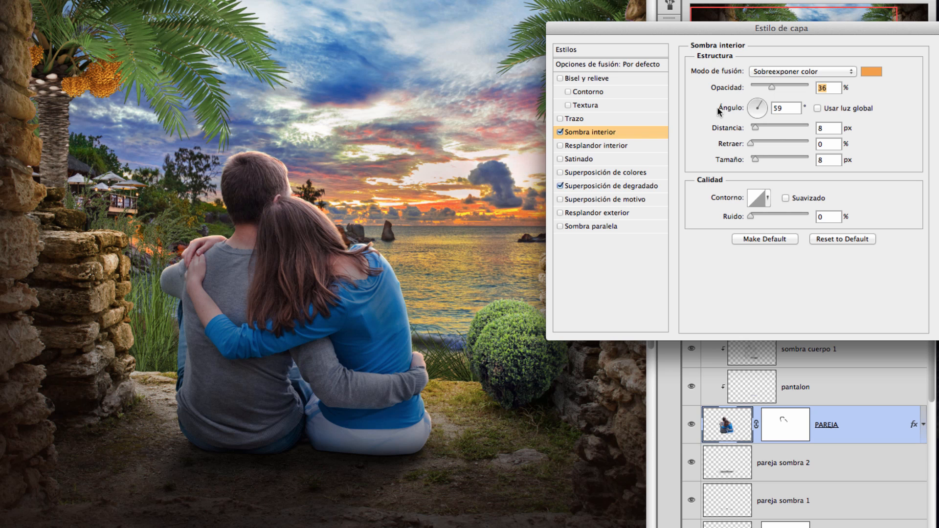
left_click(560, 132)
left_click(560, 132)
left_click(565, 133)
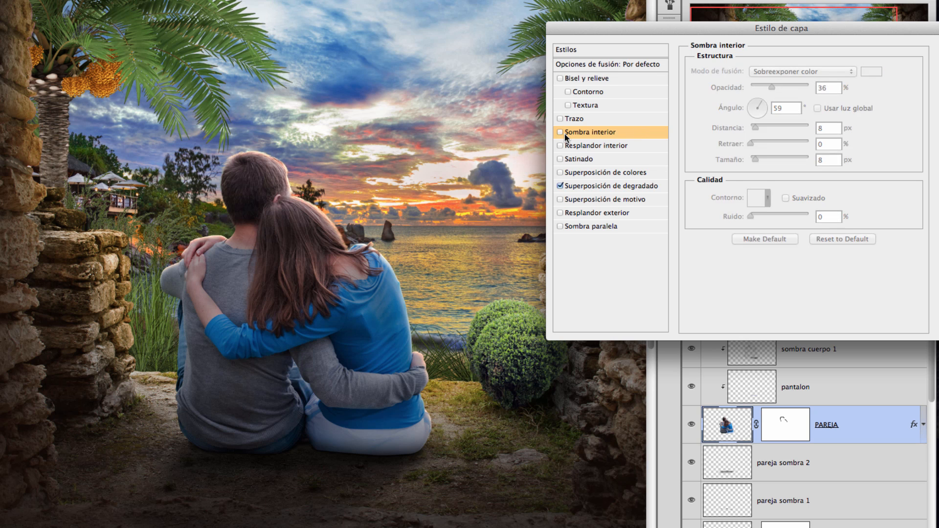
left_click(565, 133)
left_click(567, 133)
left_click(563, 132)
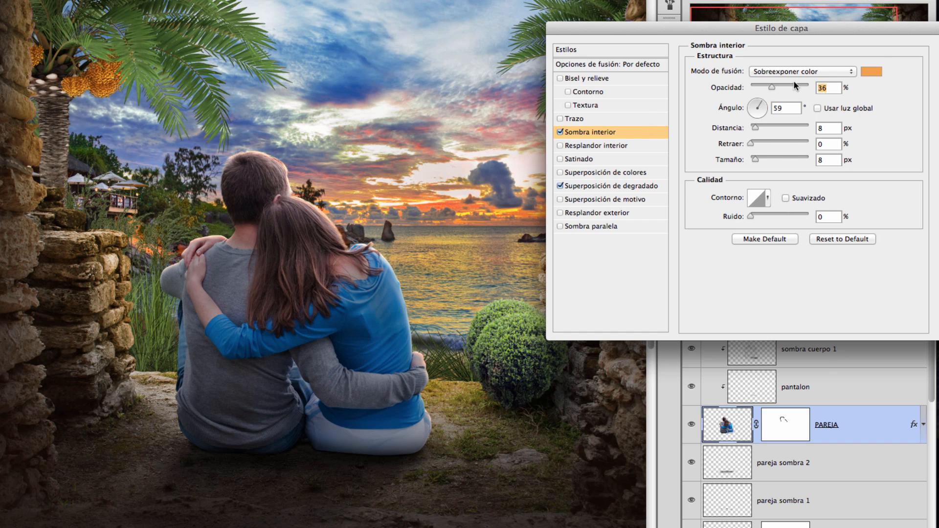
Step: Change the inner shadow's colour to a darker, muted orange and apply the layer style to PAREJA
left_click(875, 78)
left_click_drag(629, 122, 620, 136)
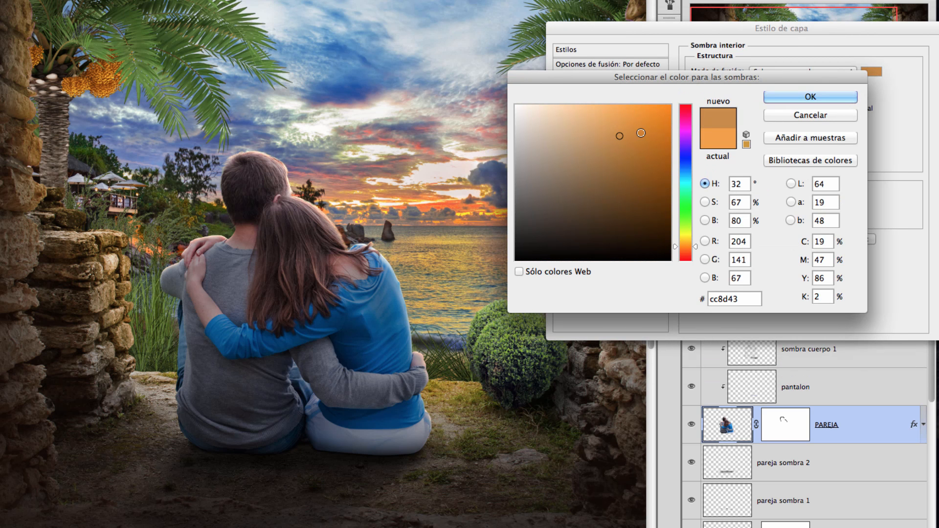
left_click(828, 97)
left_click_drag(902, 30, 798, 27)
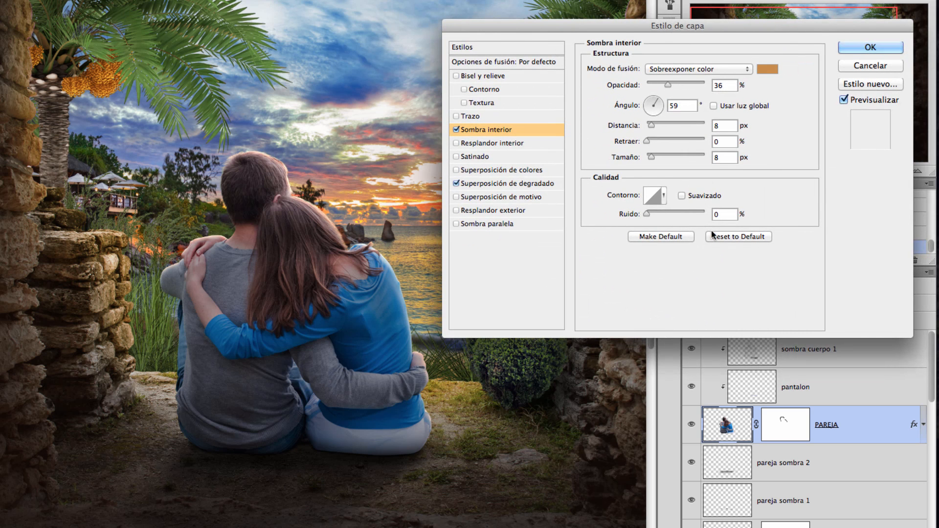
left_click(456, 129)
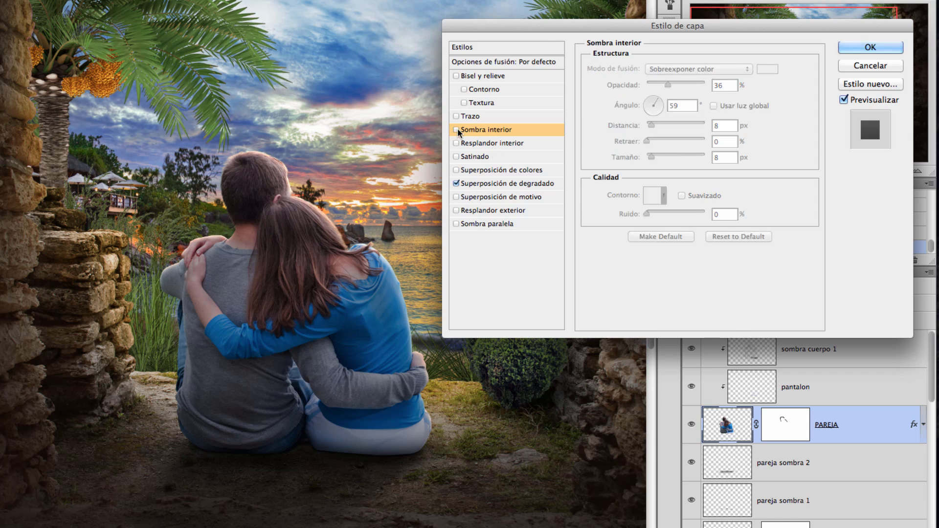
left_click(456, 130)
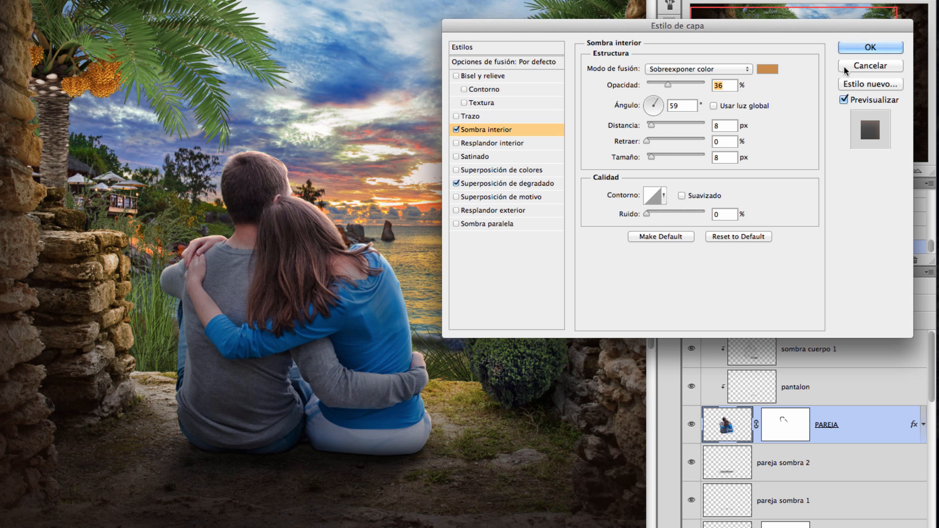
left_click(868, 48)
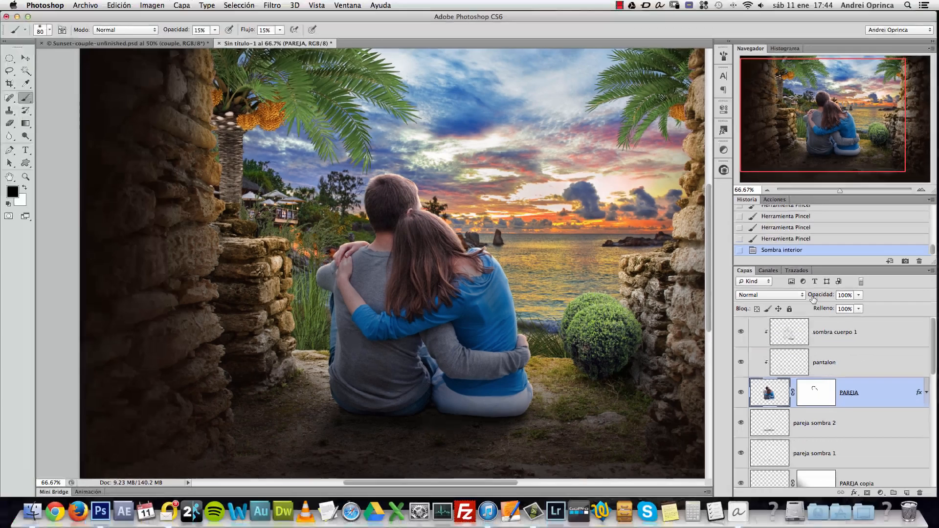
Step: Open the sticks PNG (sticks_png_by_tracys_stock-d5tvyg4.png) from the Stock folder
left_click_drag(533, 180, 478, 190)
key("alt+space")
left_click(566, 208, "alt")
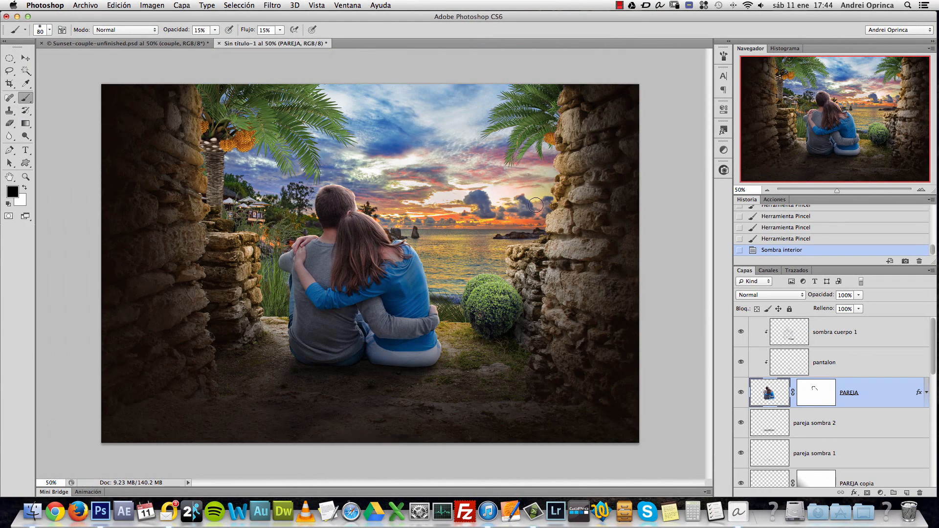
key("super+o")
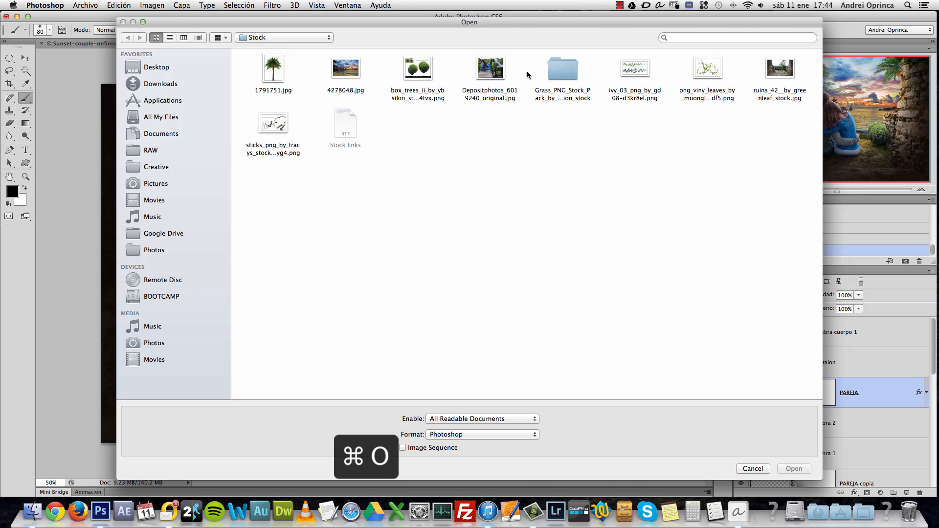
left_click(272, 118)
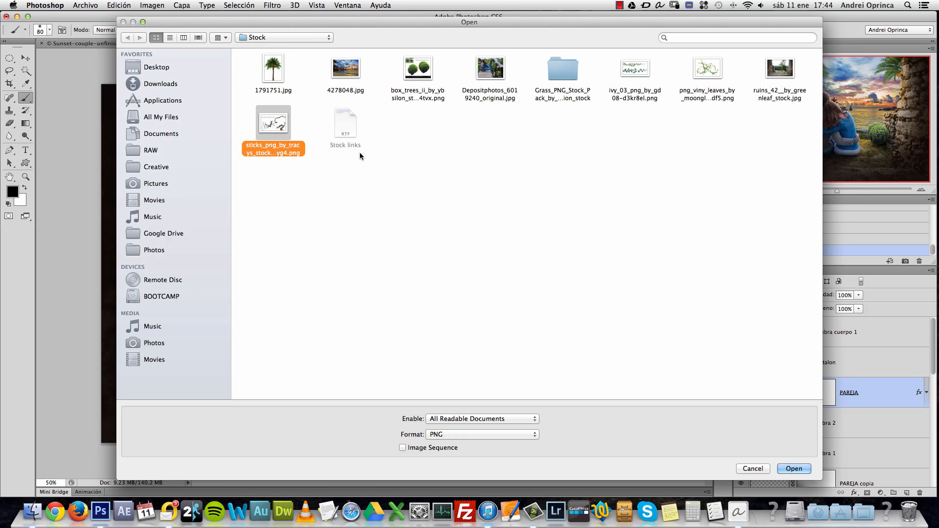
left_click(794, 468)
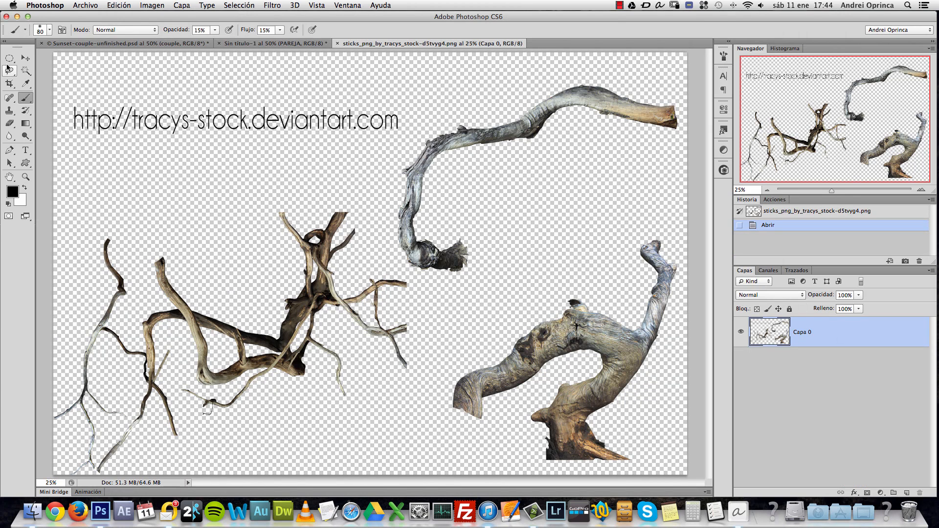
Step: Select the long curved grey branch at the upper part of the sticks image with a freehand Lasso outline and copy it
left_click(8, 70)
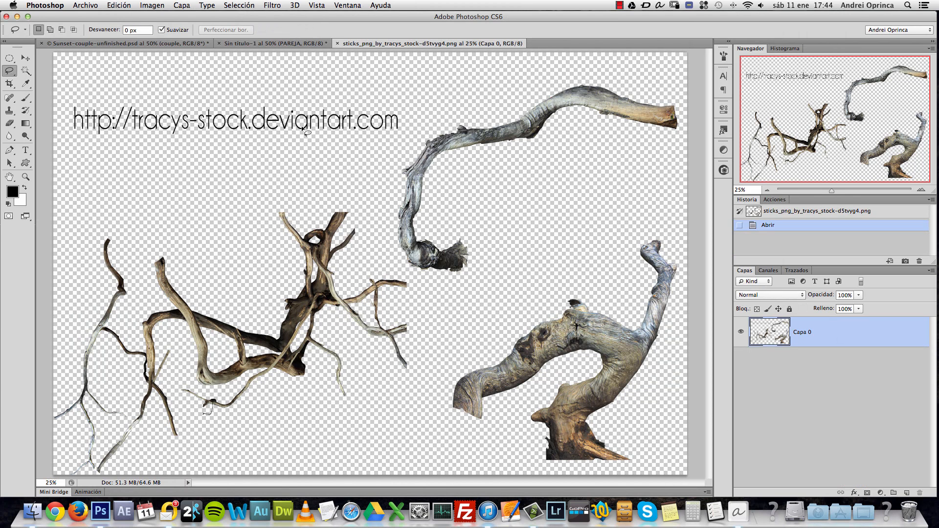
mouse_move(678, 146)
left_mouse_down()
mouse_move(634, 139)
mouse_move(528, 165)
left_mouse_up()
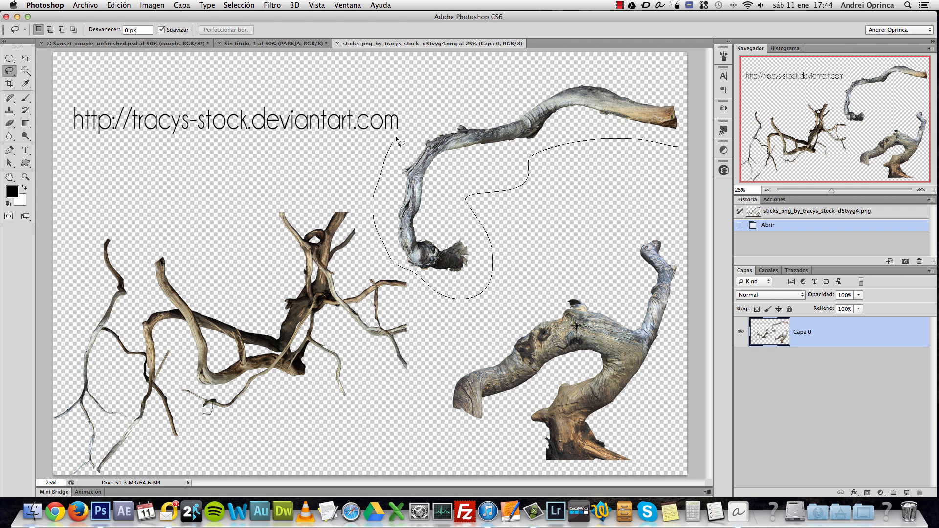
left_click_drag(694, 125, 693, 126)
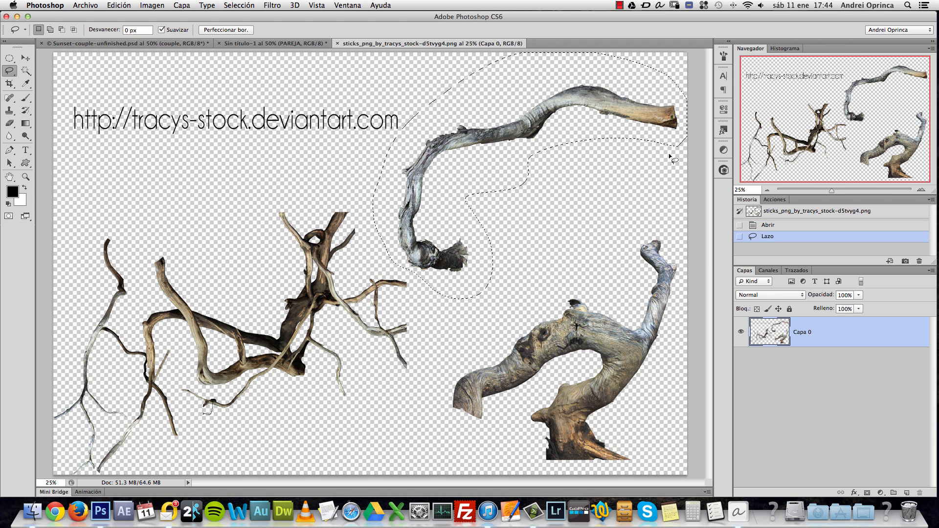
key("super+c")
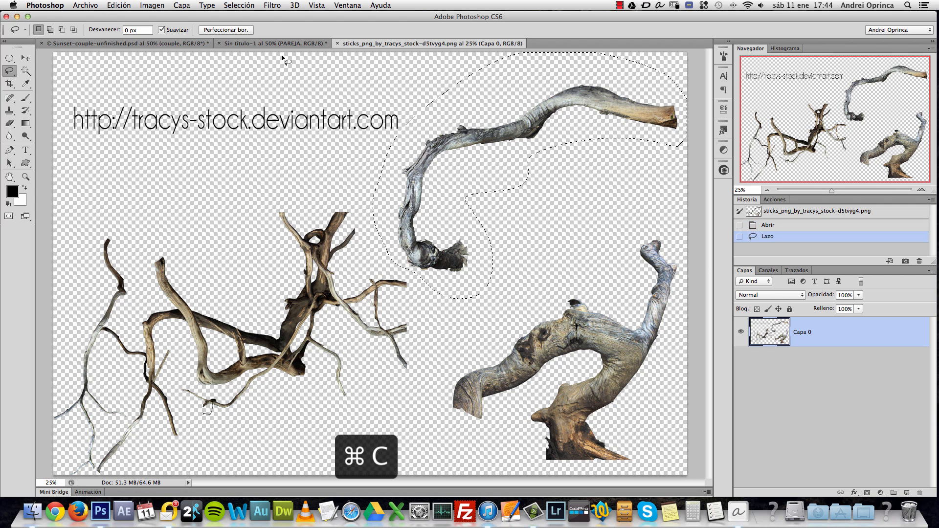
Step: Paste the copied branch into the Sin título-1 composition as a new layer above sombra cuerpo 1
left_click(274, 43)
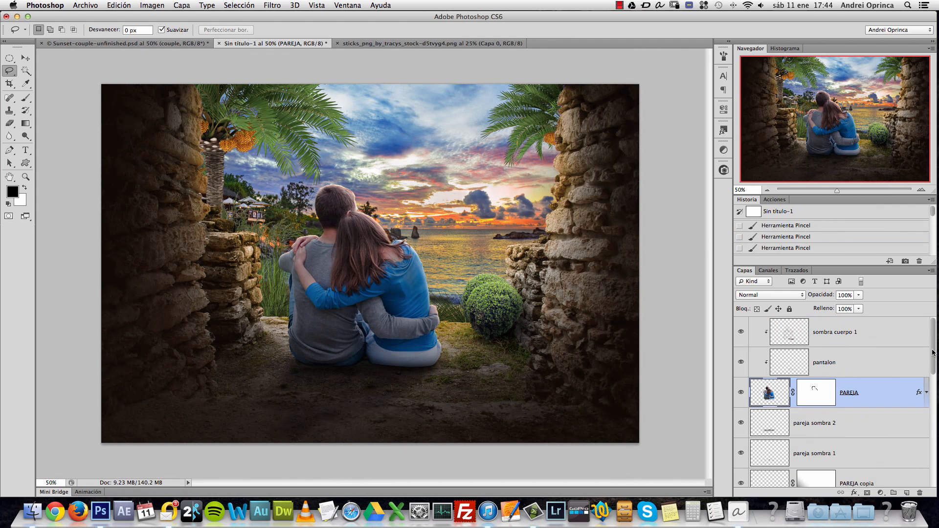
left_click(917, 333)
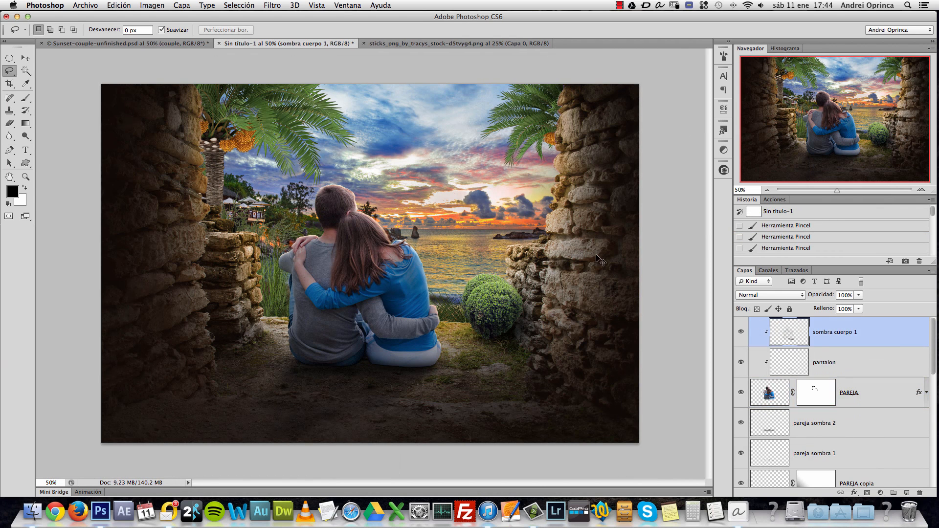
key("super+v")
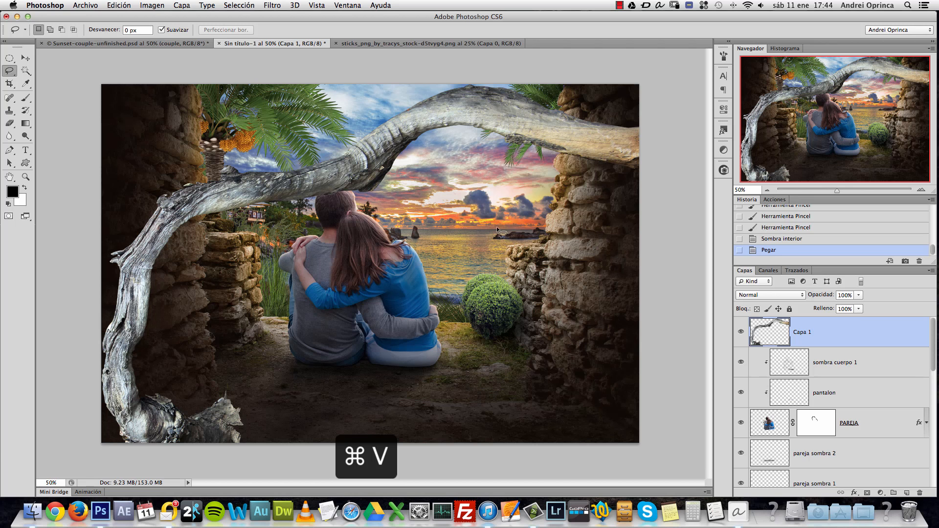
Step: Put the pasted branch layer in a new group named plantas arriba and rename the layer raiz1
key("super+g")
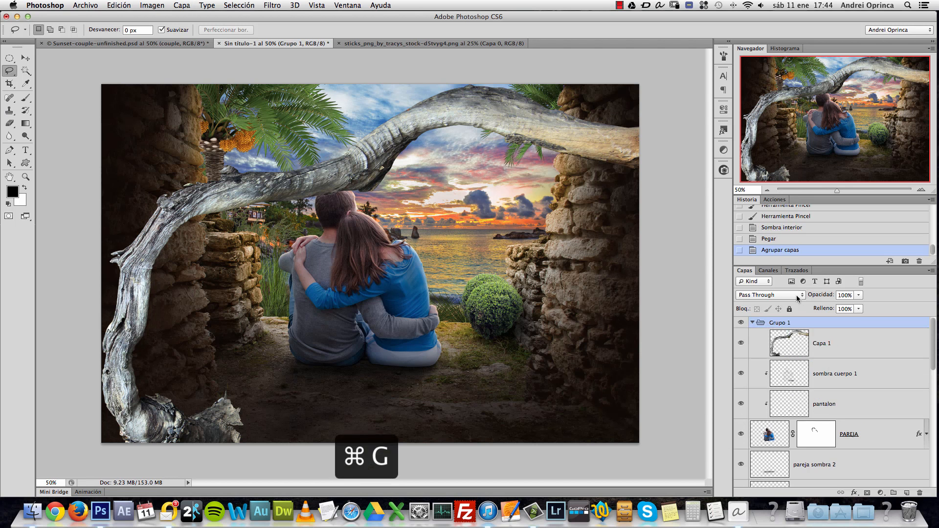
double_click(783, 325)
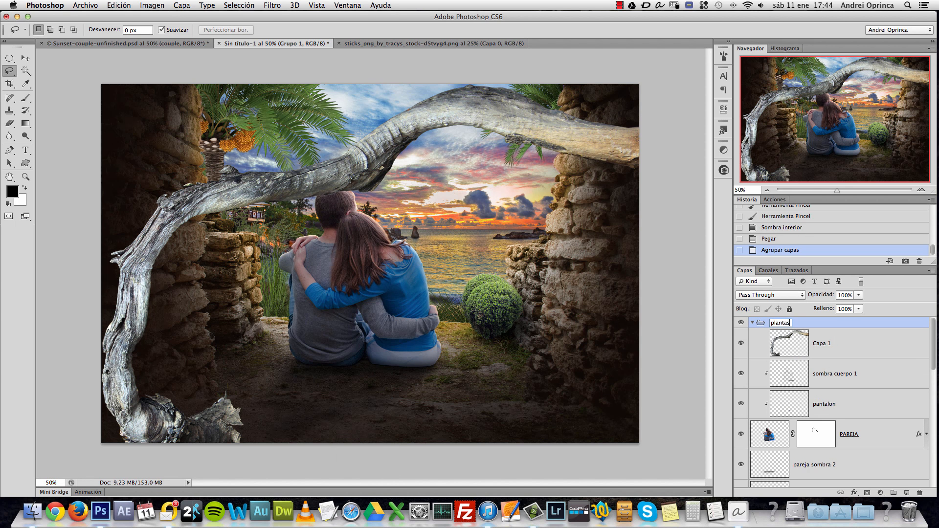
type("plantas arriba")
key("Return")
left_click(817, 344)
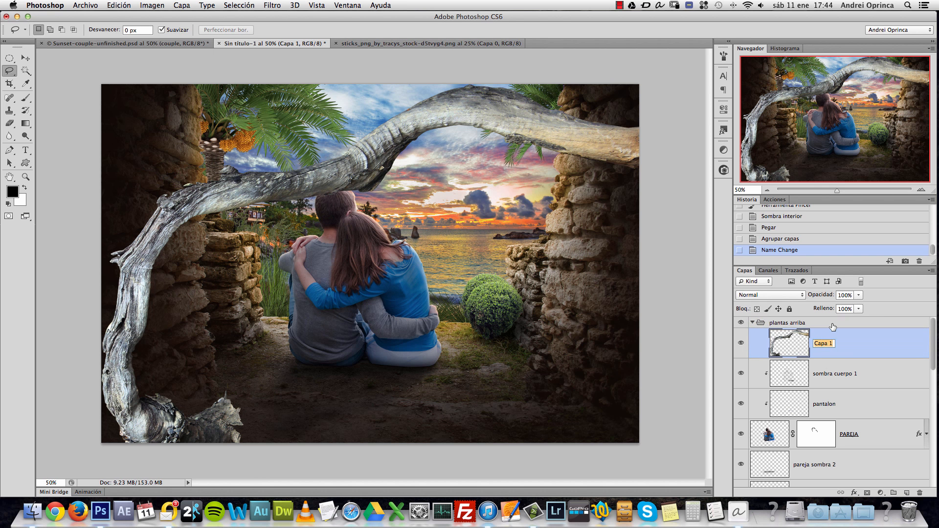
key("Return")
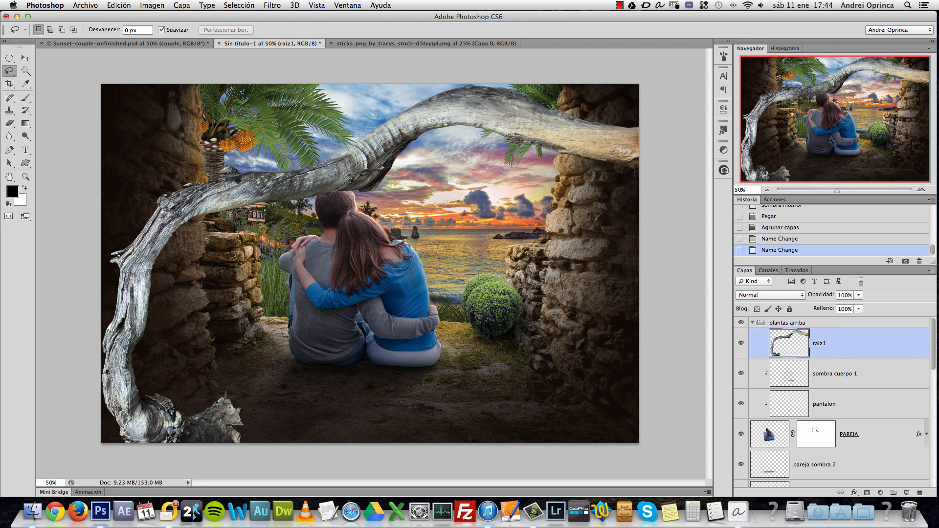
Step: Flip the raiz1 branch vertically, scale it to about 54%, rotate it slightly and place it along the image's upper edge over the left palm
key("super+t")
right_click(413, 198)
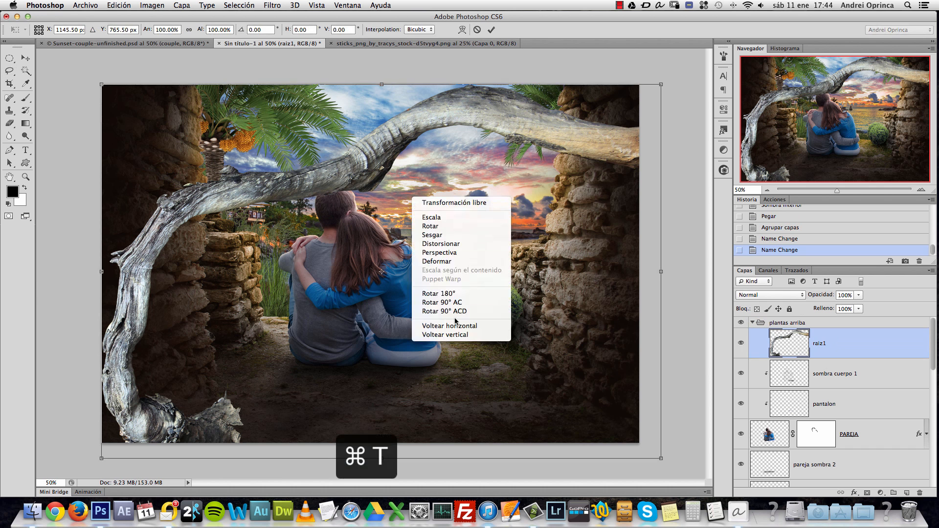
left_click(460, 334)
left_click_drag(491, 399, 474, 132)
left_click_drag(661, 211, 467, 65)
left_click_drag(387, 70, 452, 129)
left_click_drag(540, 119, 455, 81)
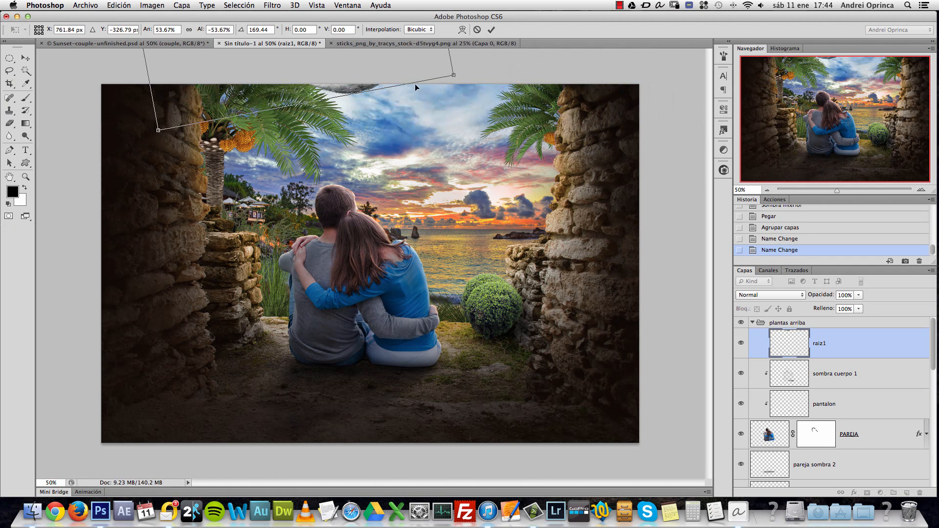
left_click_drag(365, 87, 377, 119)
left_click_drag(487, 105, 489, 100)
key("Return")
Step: In the sticks image, replace the old selection with a Lasso outline around the thick forked trunk at the lower right and copy it
key("l")
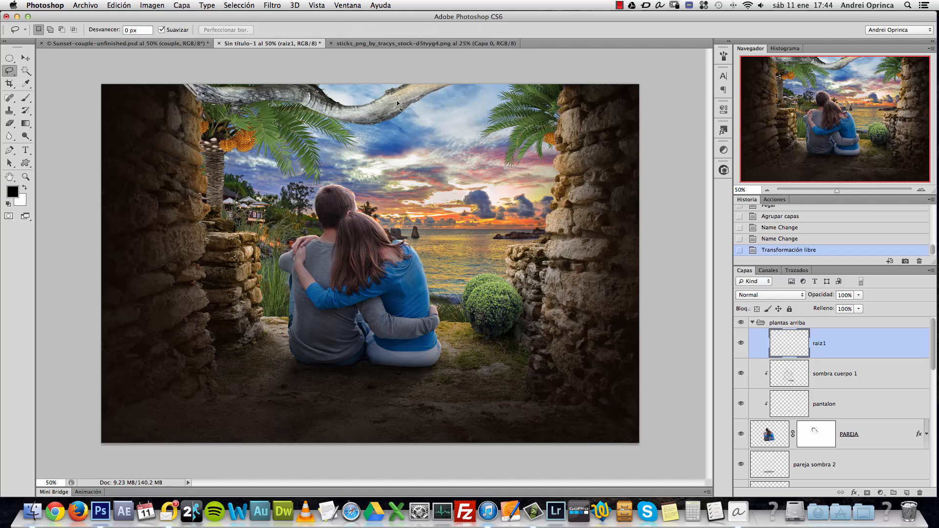
left_click(401, 43)
mouse_move(466, 195)
left_mouse_down()
mouse_move(684, 137)
mouse_move(519, 187)
left_mouse_up()
key("super+d")
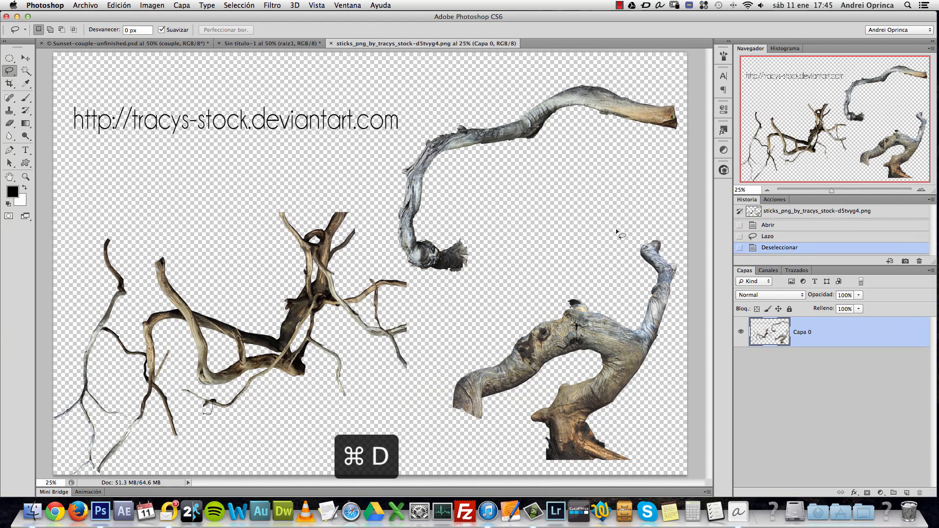
mouse_move(617, 255)
left_mouse_down()
mouse_move(583, 290)
mouse_move(495, 307)
left_mouse_up()
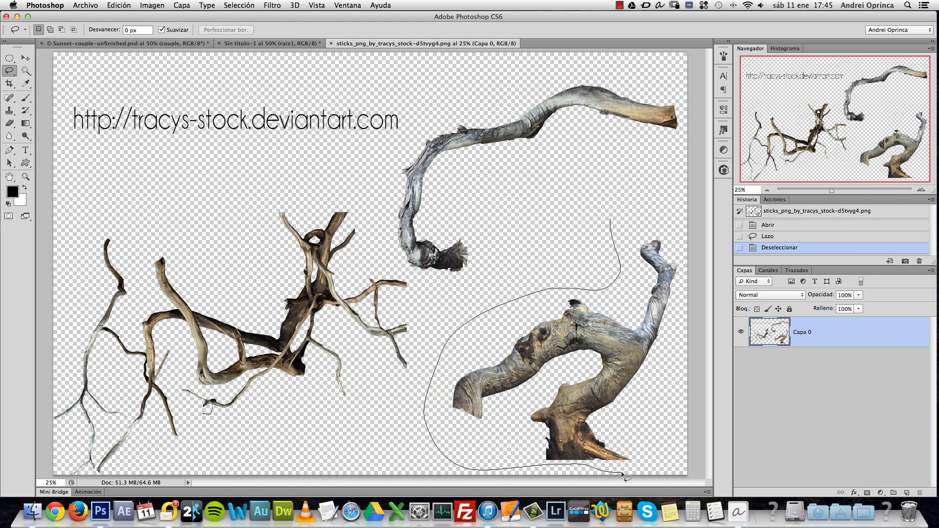
left_click_drag(673, 200, 626, 209)
key("super+c")
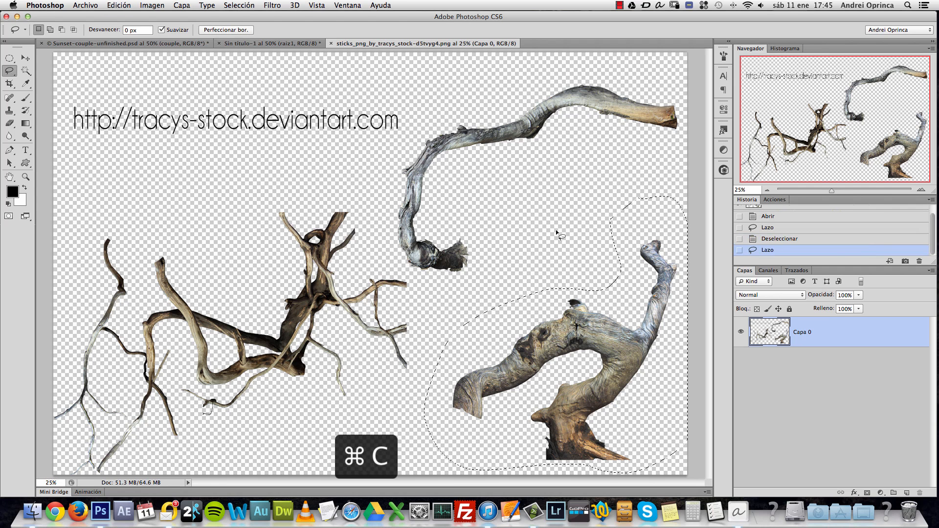
Step: Paste the copied trunk into the Sin título-1 composition above raiz1 and name the layer raiz2
left_click(285, 43)
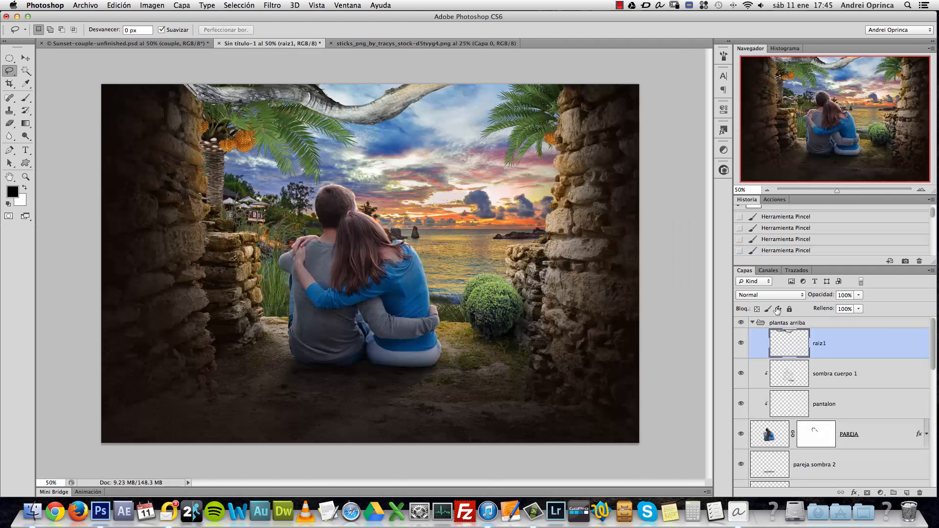
key("super+v")
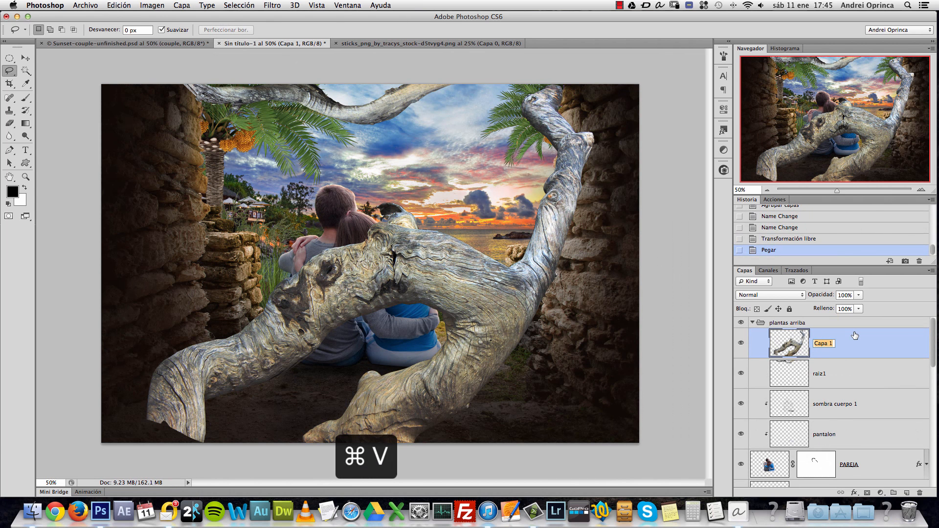
type("raiz2")
key("Return")
Step: Free-transform the raiz2 trunk, rotating it to about 53° and scaling it down to about 44% near the image's upper right
key("super+t")
left_click_drag(587, 345, 596, 252)
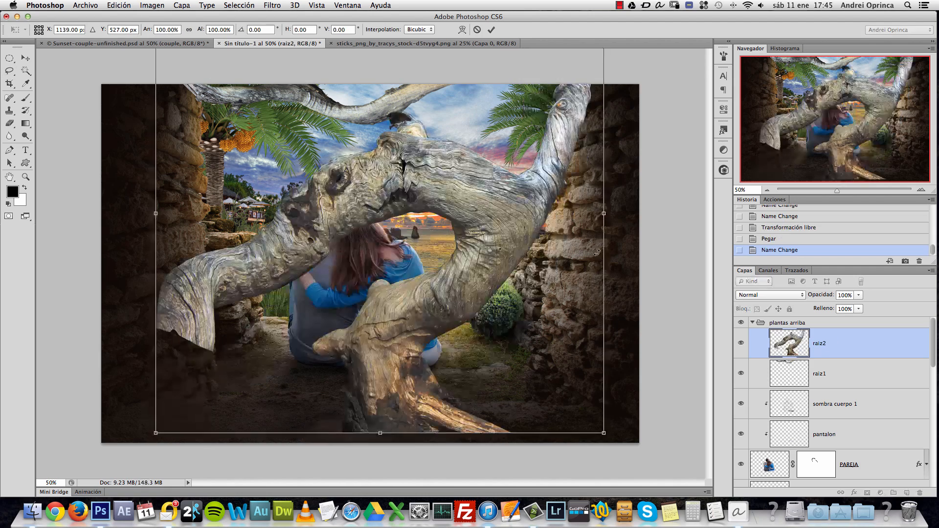
left_click_drag(612, 357, 268, 350)
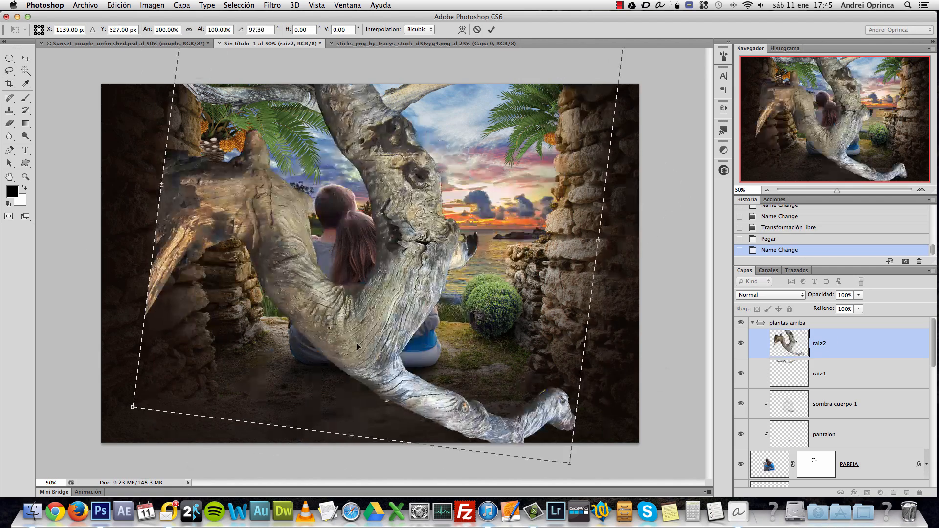
left_click_drag(386, 340, 539, 166)
left_click_drag(267, 279, 324, 316)
left_click_drag(321, 284, 609, 92)
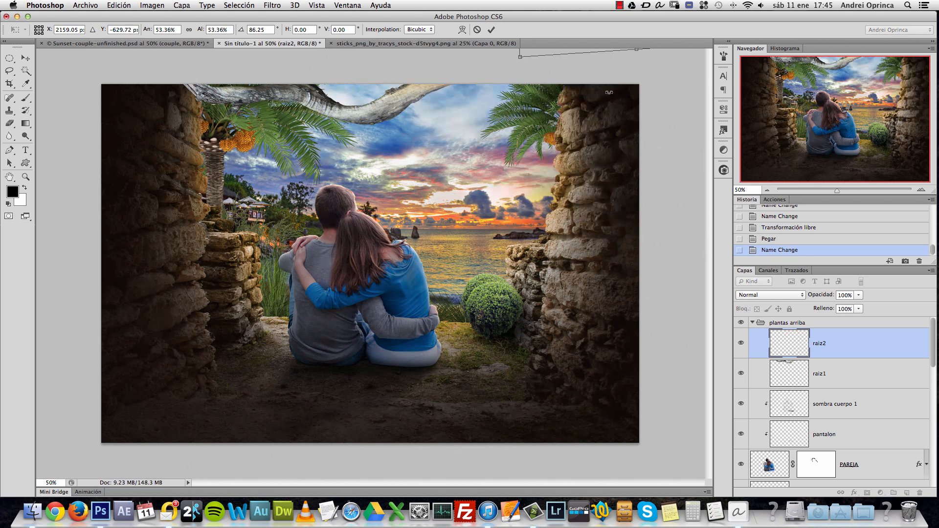
left_click_drag(548, 54, 428, 168)
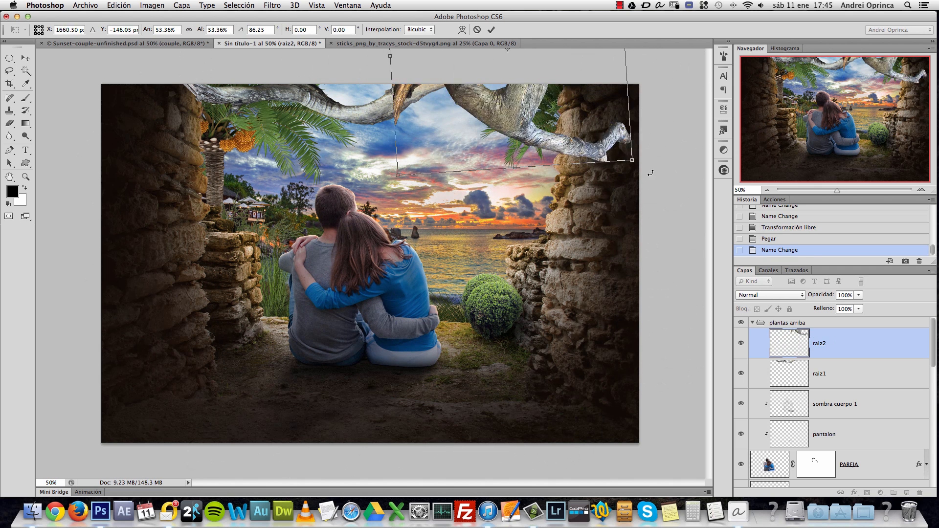
left_click_drag(647, 168, 661, 63)
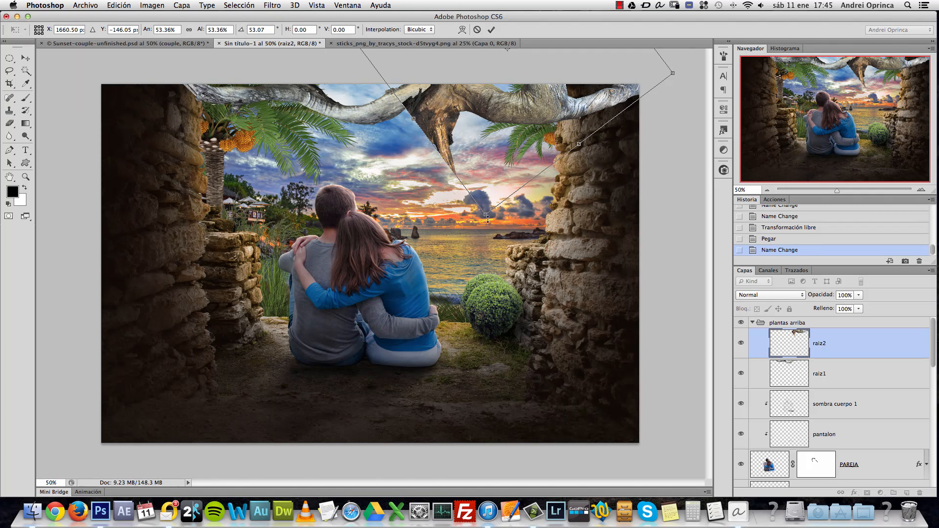
left_click_drag(485, 217, 492, 156)
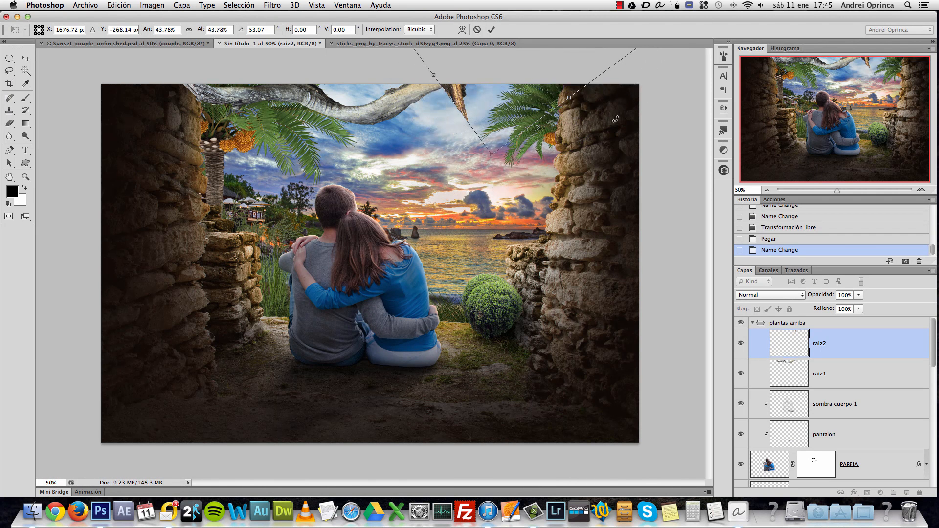
Step: Adjust raiz2's rotation and position so it runs along the upper edge from raiz1 to the right wall, and apply the transformation
left_click_drag(629, 129, 584, 166)
left_click_drag(533, 90, 552, 121)
left_click_drag(665, 132, 652, 94)
left_click_drag(567, 108, 510, 100)
key("Return")
key("l")
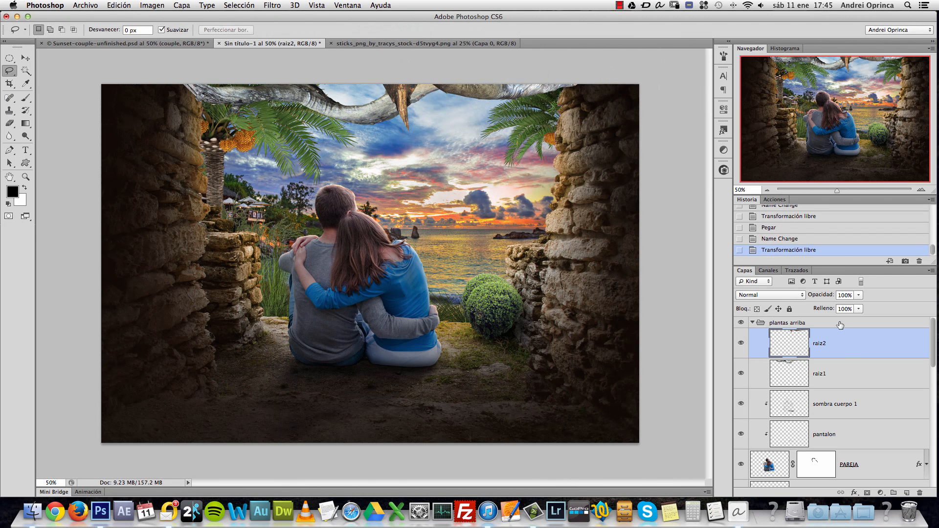
Step: Move the raiz2 layer below raiz1 and erase its brown pointed tip hanging beneath the raiz1 branch
left_click_drag(844, 350, 814, 357)
key("e")
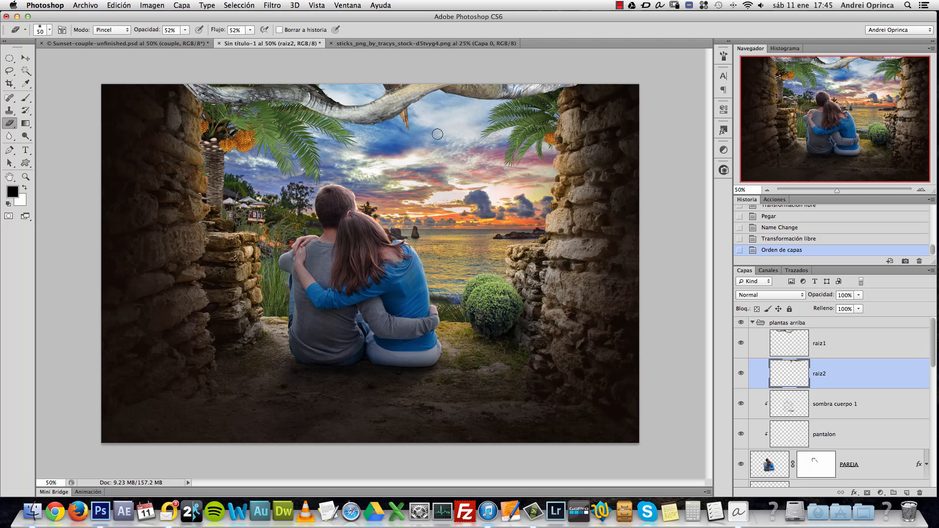
left_click(408, 113)
left_click_drag(407, 121, 407, 133)
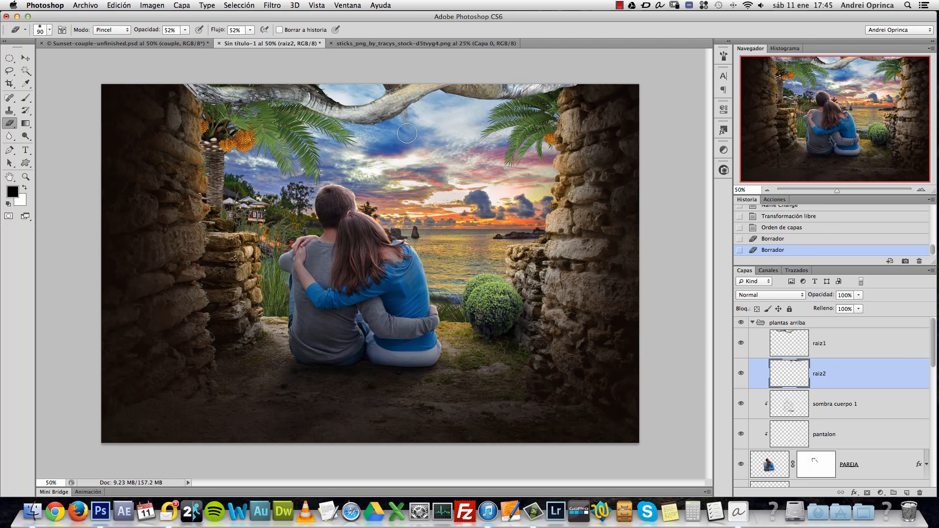
Step: Set the Eraser's flow and opacity to 100% and erase the remaining bit of raiz2 above the raiz1 branch
left_click_drag(250, 30, 267, 46)
left_click_drag(185, 30, 211, 43)
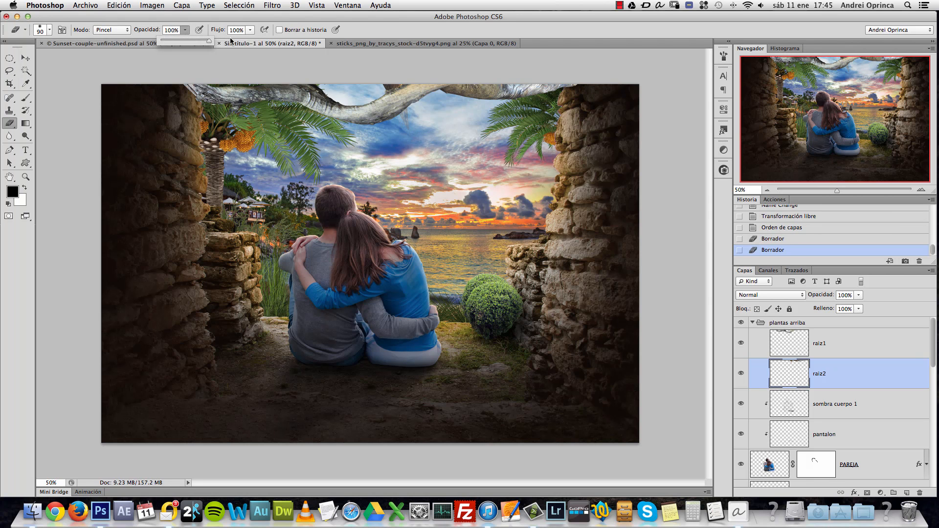
left_click(393, 85)
Step: Shift the raiz2 branch slightly down and to the right, and erase its leftover at the upper edge beside raiz1
left_click(26, 58)
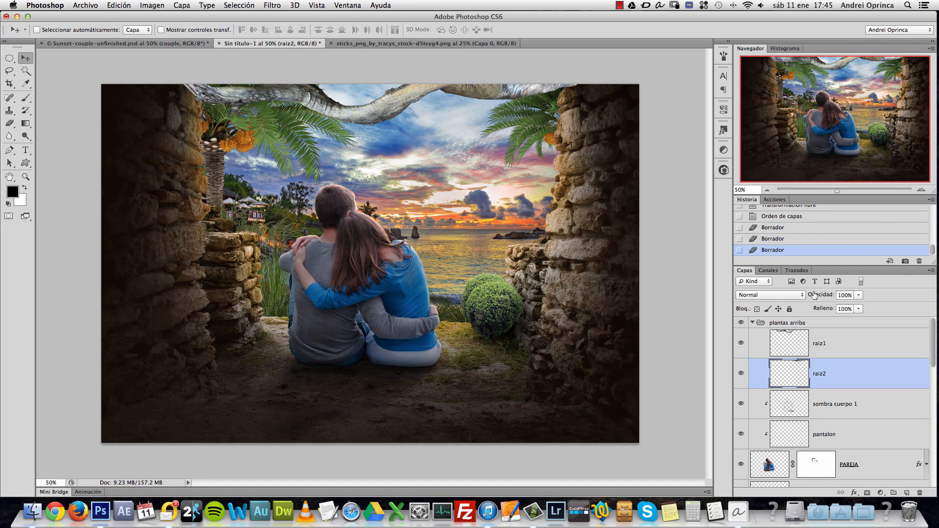
key("super+t")
left_click_drag(519, 87, 530, 95)
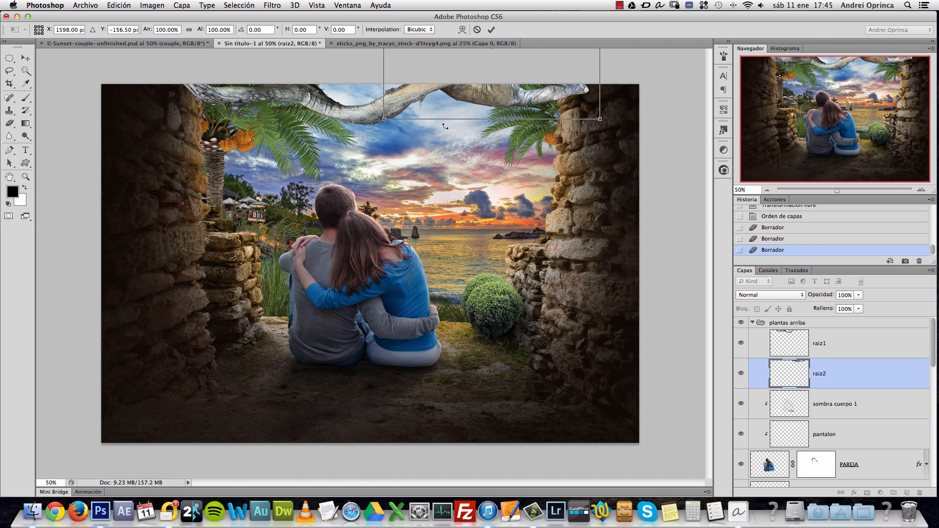
key("Return")
key("e")
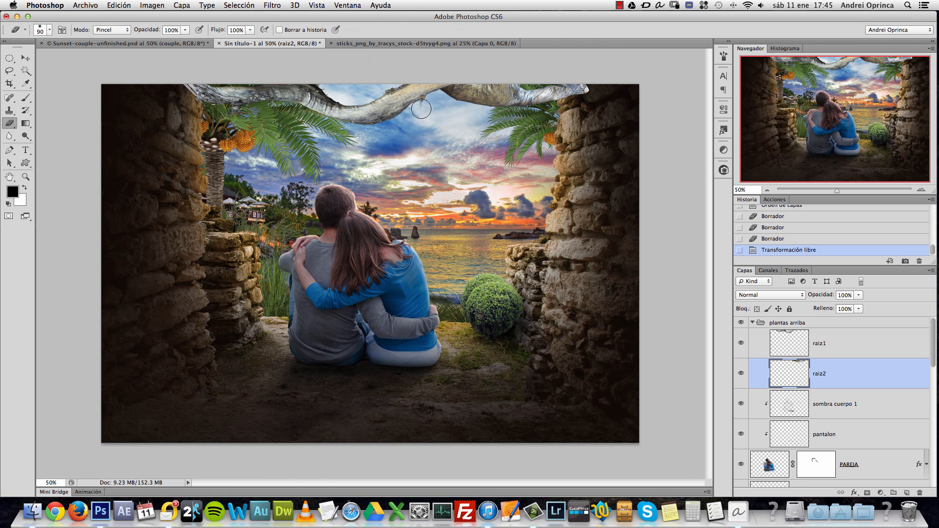
left_click(416, 83)
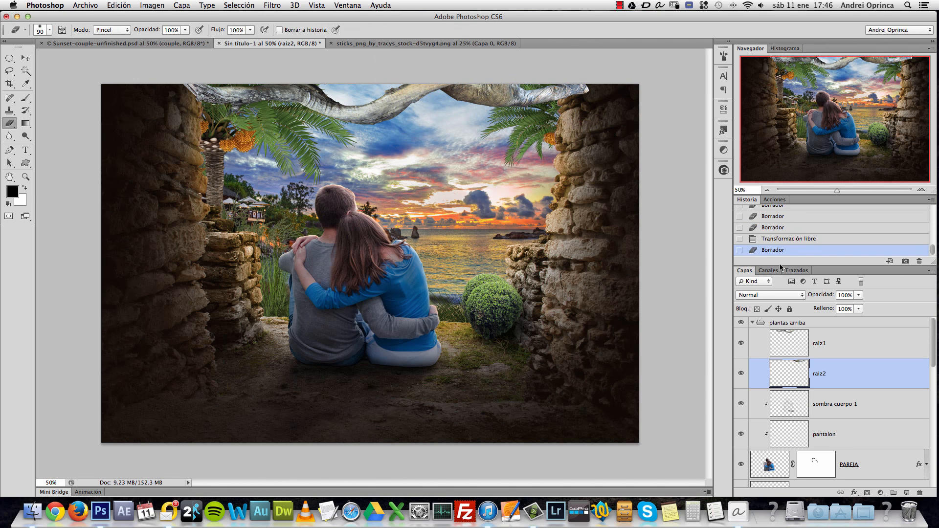
Step: Apply a black Multiply inner shadow to raiz1 with global light off, 75% opacity, 90° angle, 30 px distance and 43 px size
left_click(865, 323)
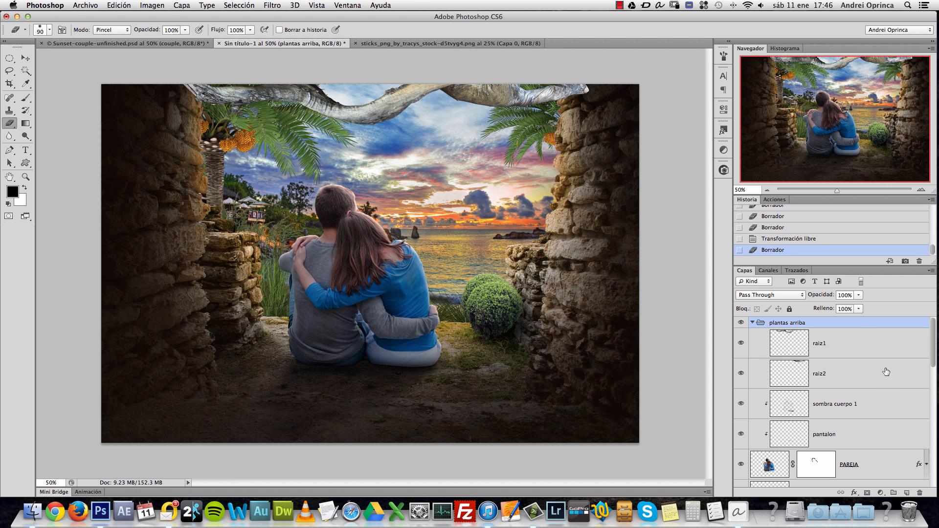
left_click(894, 341)
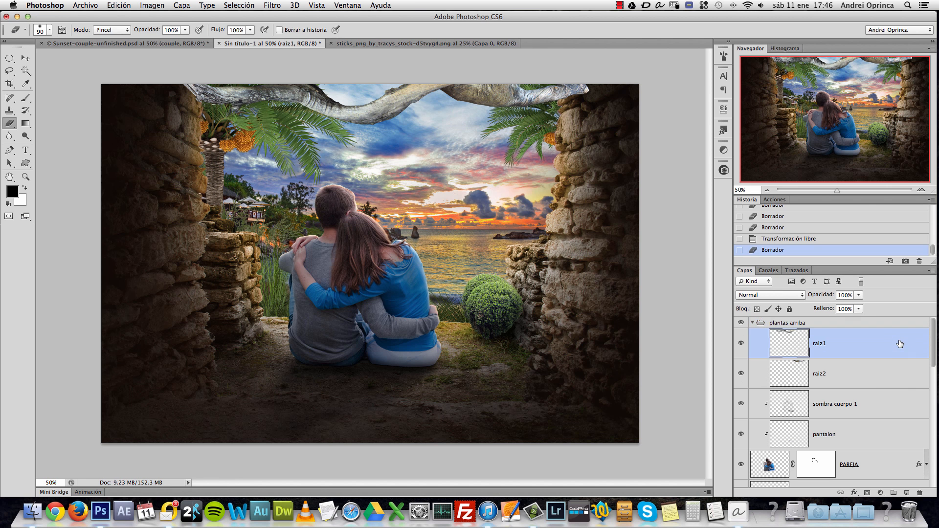
double_click(900, 342)
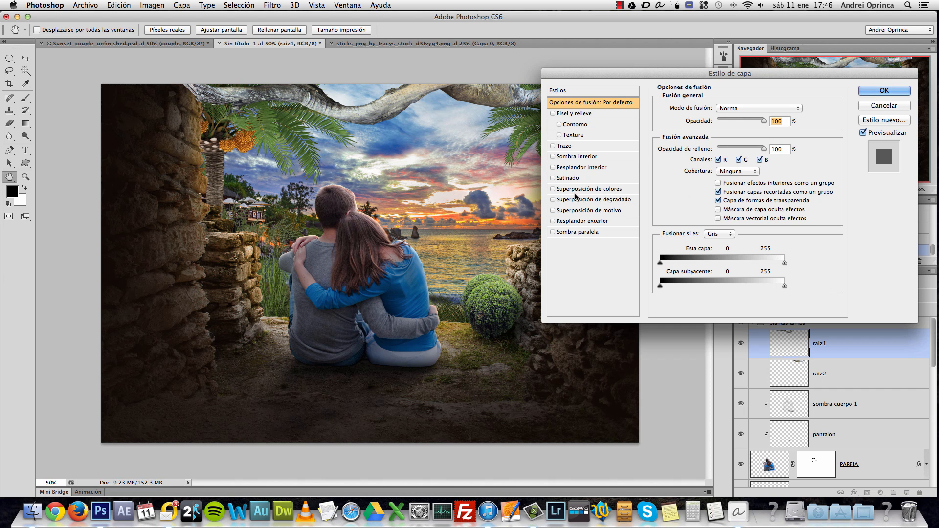
left_click(586, 159)
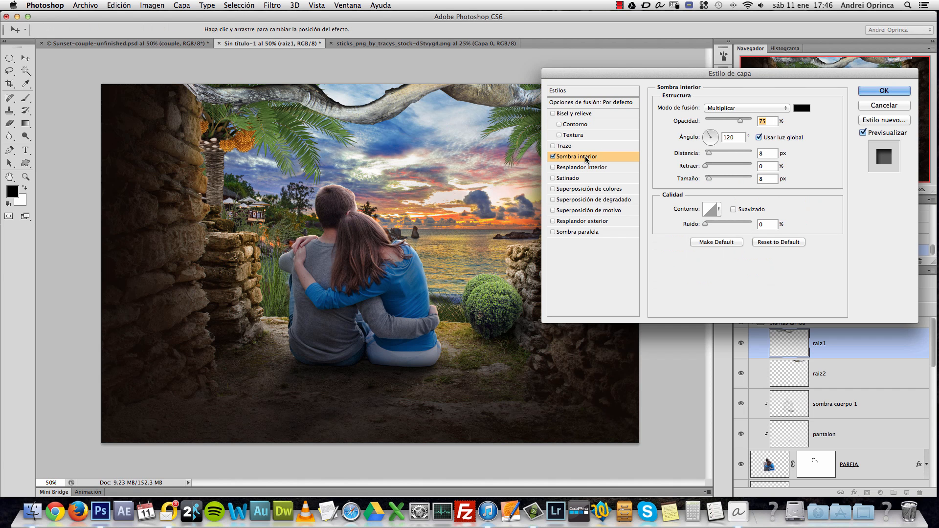
left_click(758, 137)
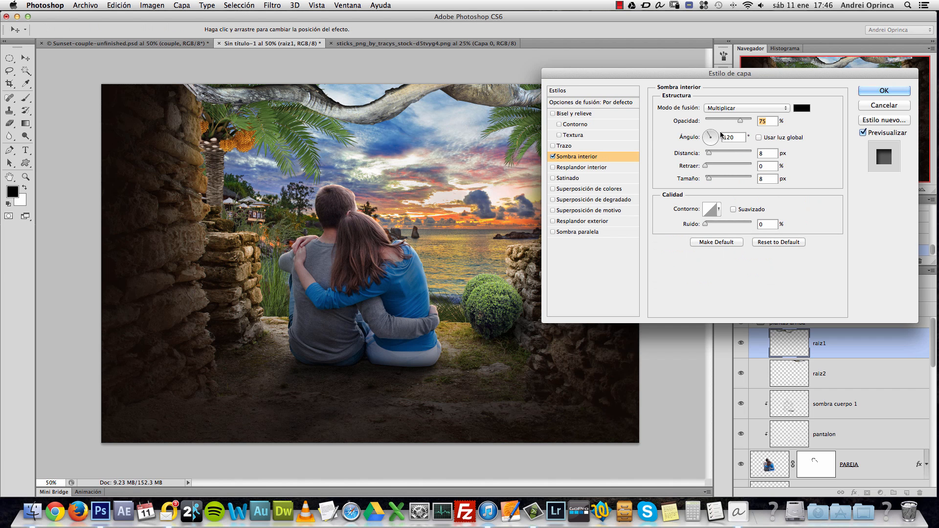
left_click_drag(715, 137, 710, 117)
mouse_move(711, 154)
left_mouse_down()
mouse_move(717, 180)
mouse_move(723, 156)
left_mouse_up()
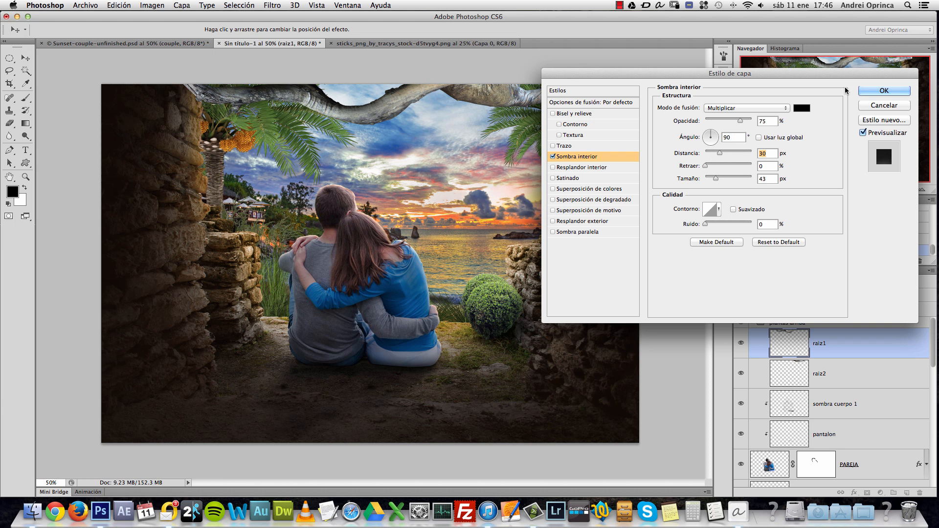
left_click(883, 90)
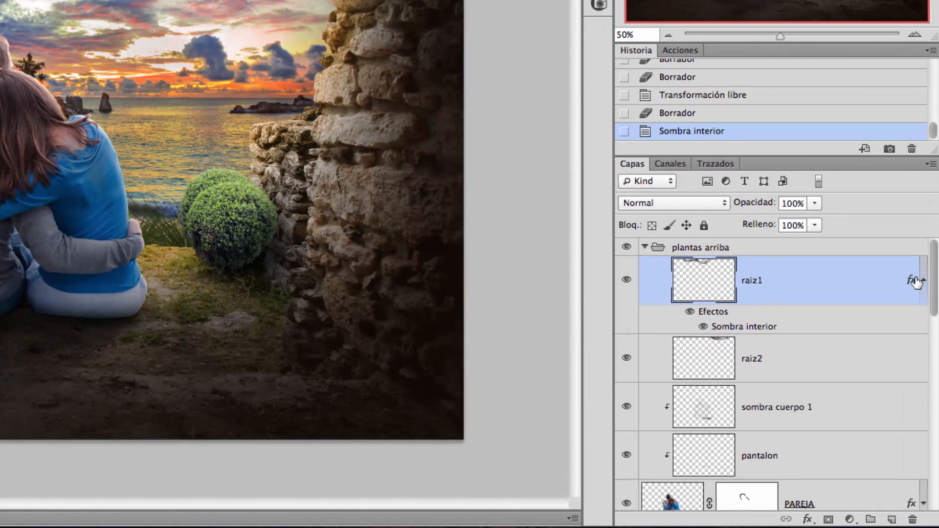
Step: Copy raiz1's inner shadow effect onto the raiz2 layer and compare the branch with and without it, leaving the effect enabled
left_click(923, 281)
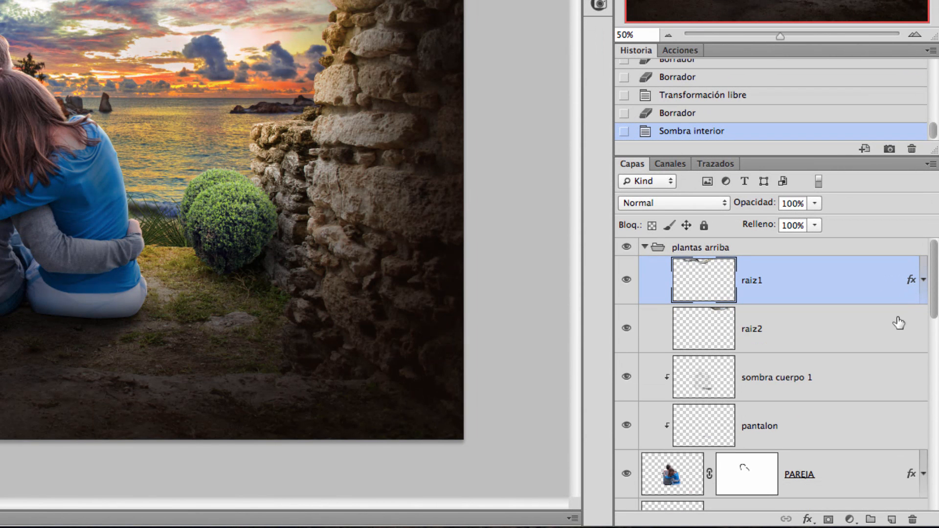
left_click(886, 335)
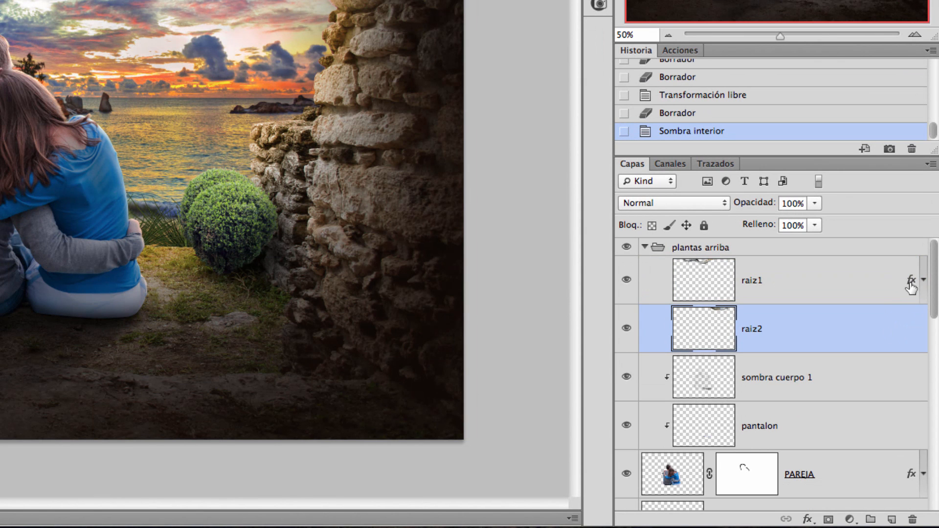
left_click_drag(912, 283, 904, 327)
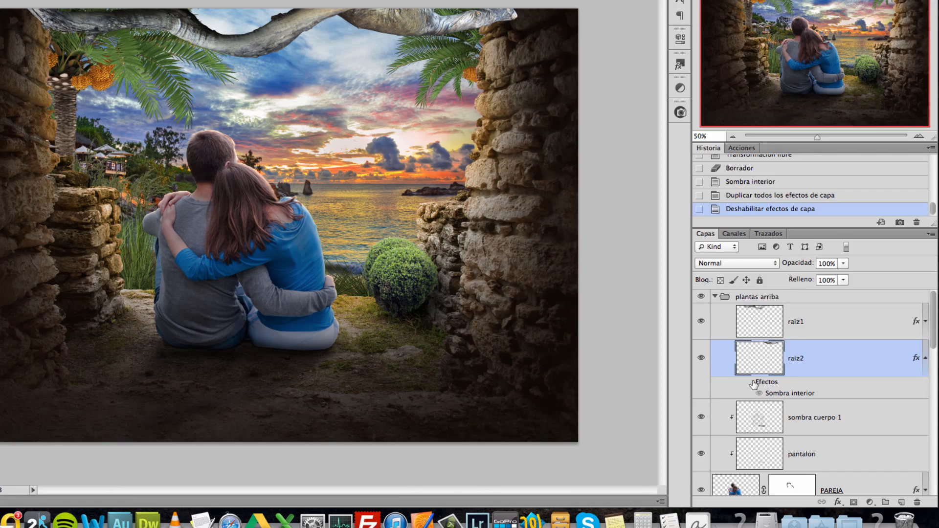
double_click(696, 363)
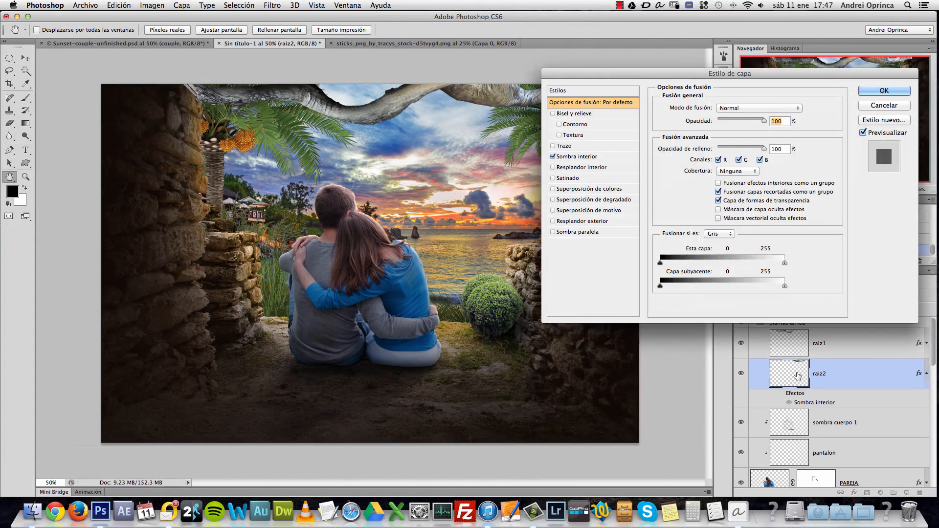
key("Escape")
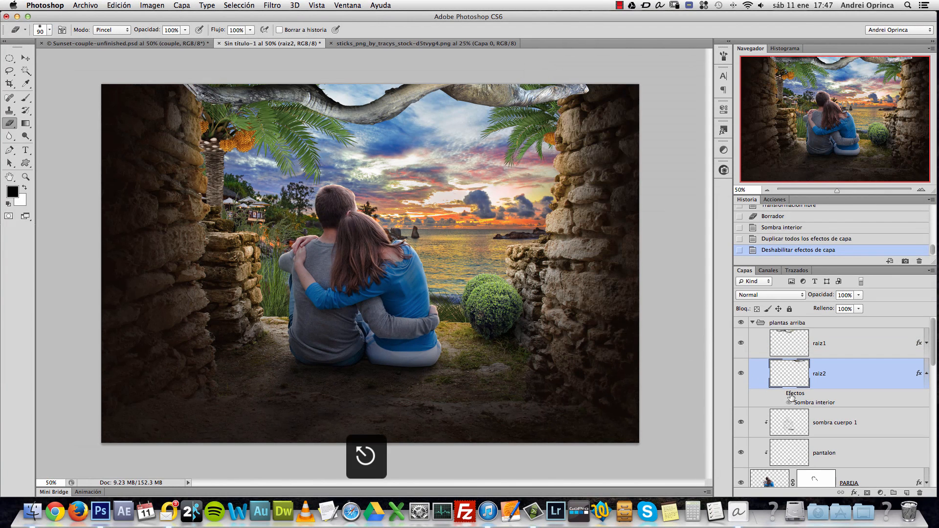
left_click(781, 393)
left_click(781, 394)
left_click(781, 394)
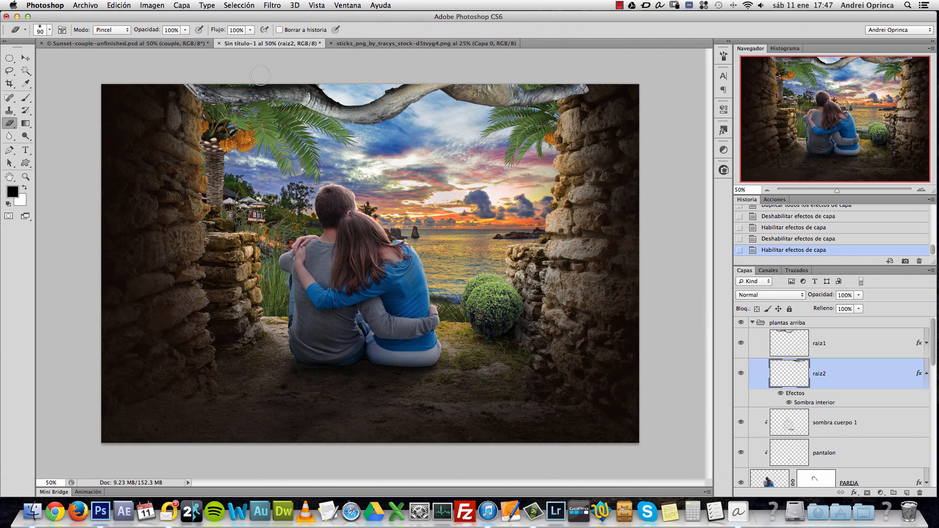
Step: Close the sticks image and open png_viny_leaves_by_moonglowlilly-d5n4df5.png from the Stock folder
left_click(426, 42)
key("super+w")
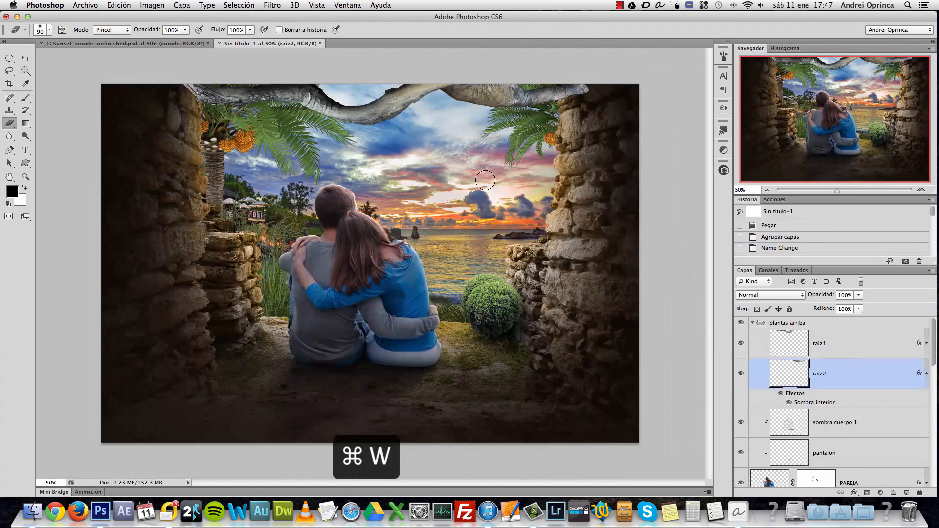
key("super+o")
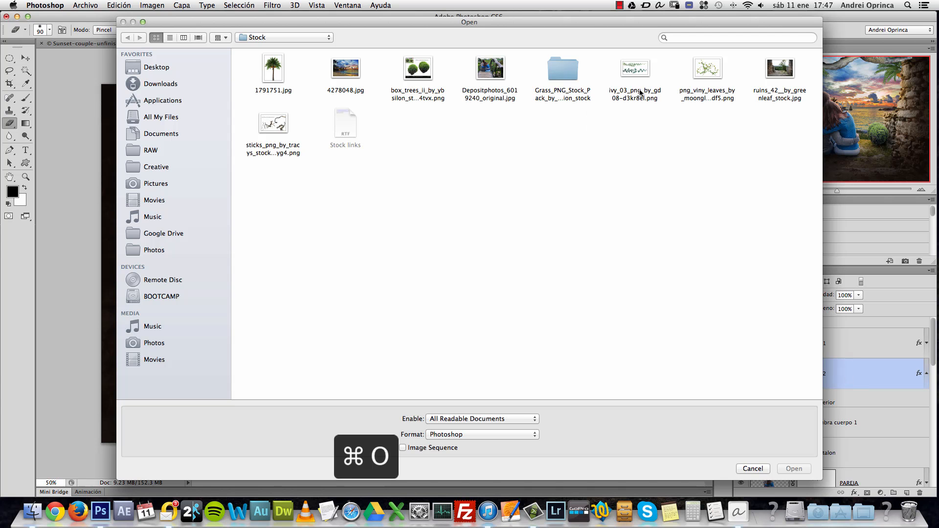
left_click(636, 72)
left_click(710, 77)
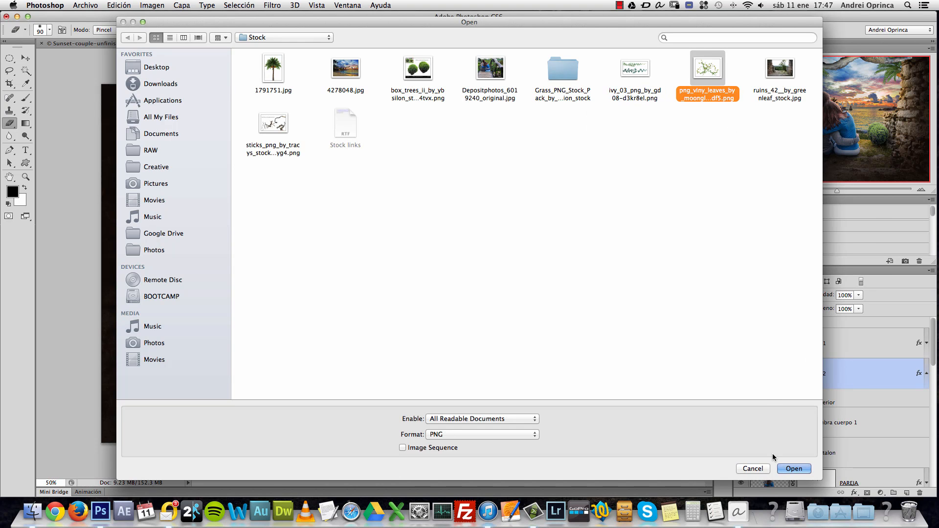
left_click(804, 468)
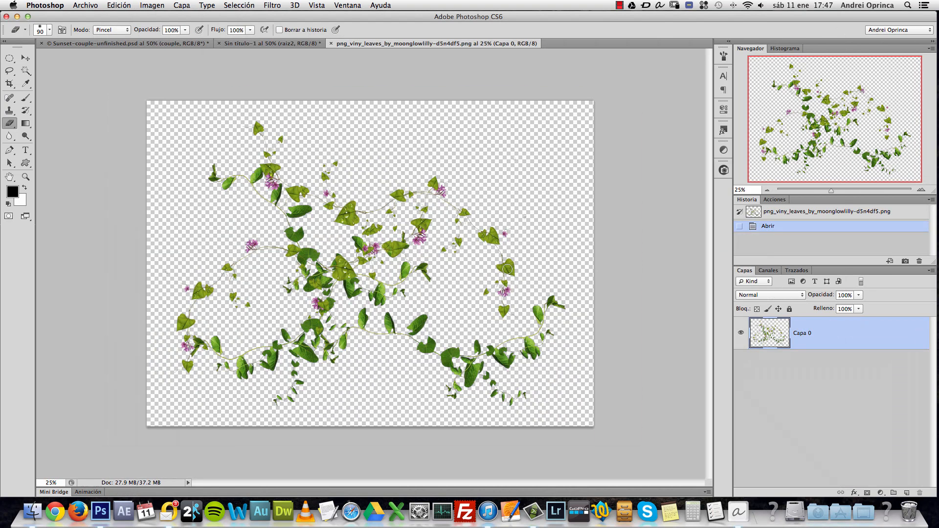
Step: Copy the entire vine leaves image and close its document
key("super+a")
key("super+c")
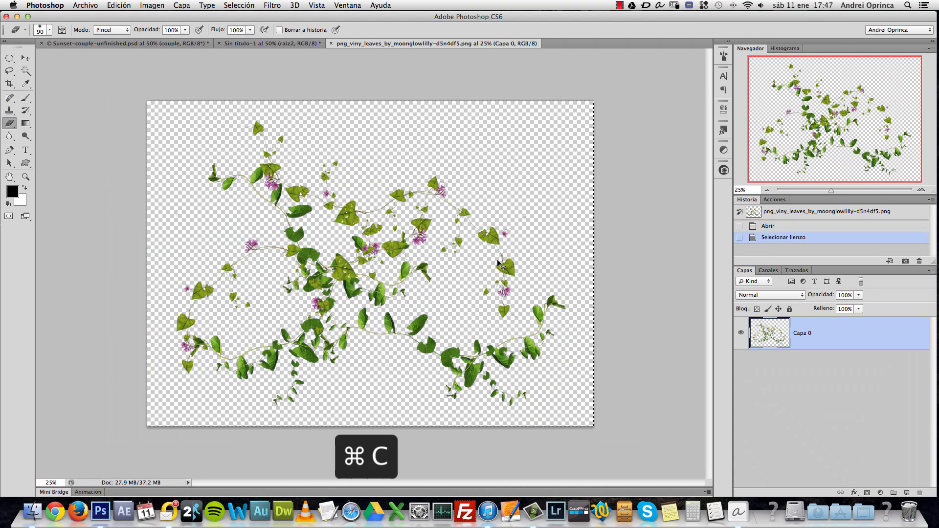
key("super+w")
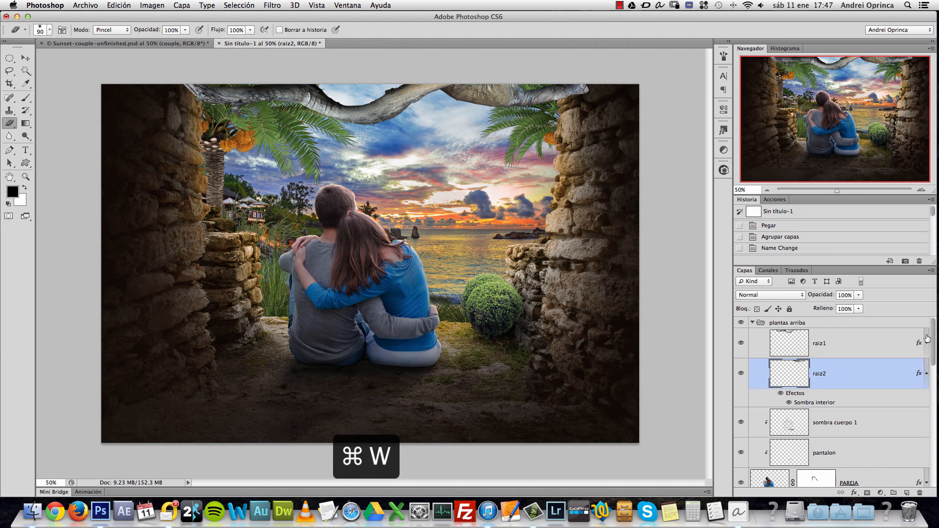
Step: Collapse the effects listed under raiz2 and raiz1, and paste the vine leaves as a new layer above raiz1
left_click(926, 372)
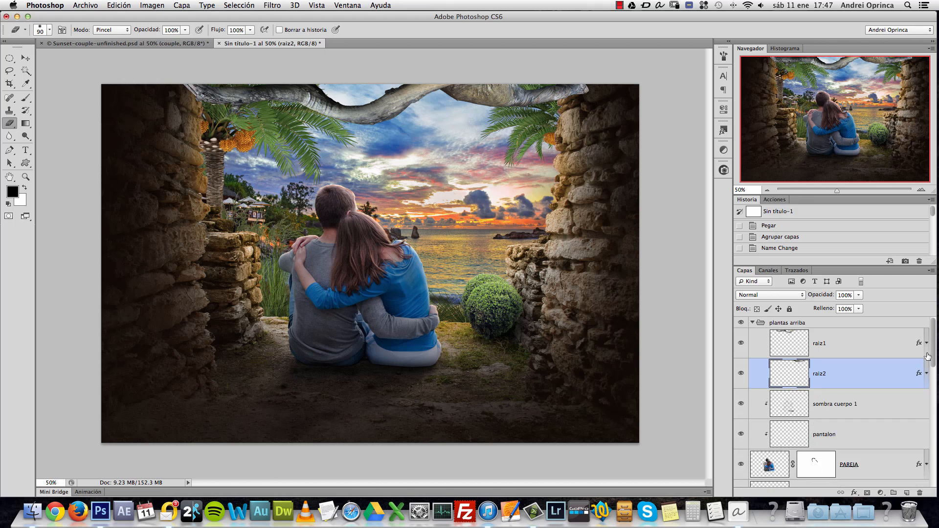
left_click(927, 372)
left_click(926, 371)
left_click(926, 372)
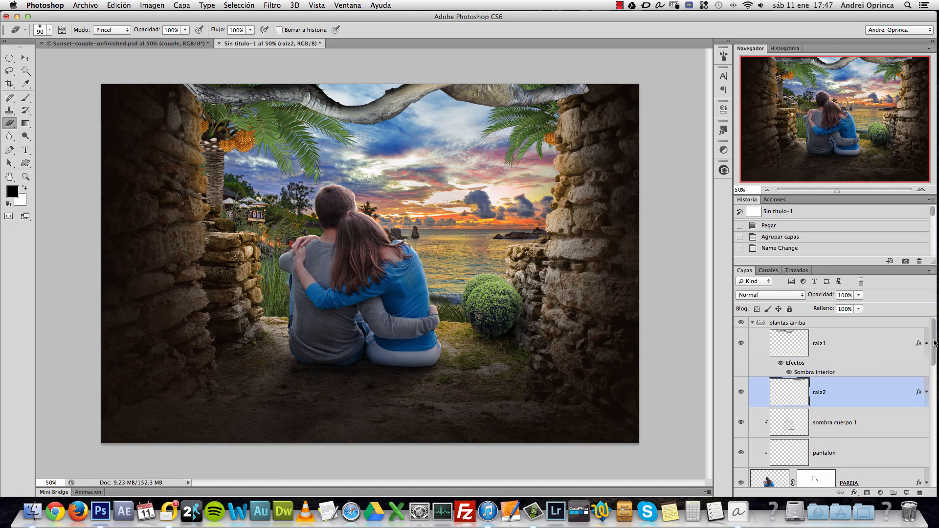
left_click(926, 372)
left_click(896, 344)
key("super+v")
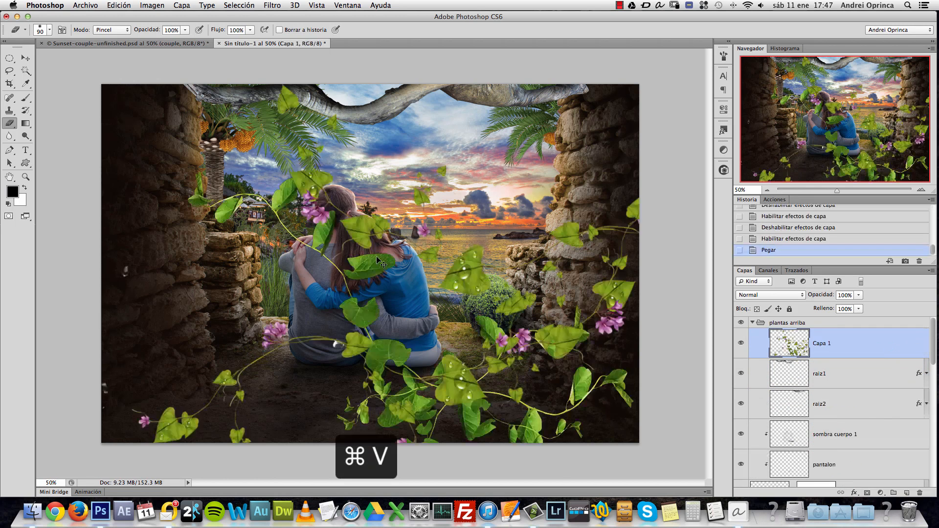
Step: Scale down and rotate the pasted vine leaves, placing them along the left part of the overhead branch
key("super+t")
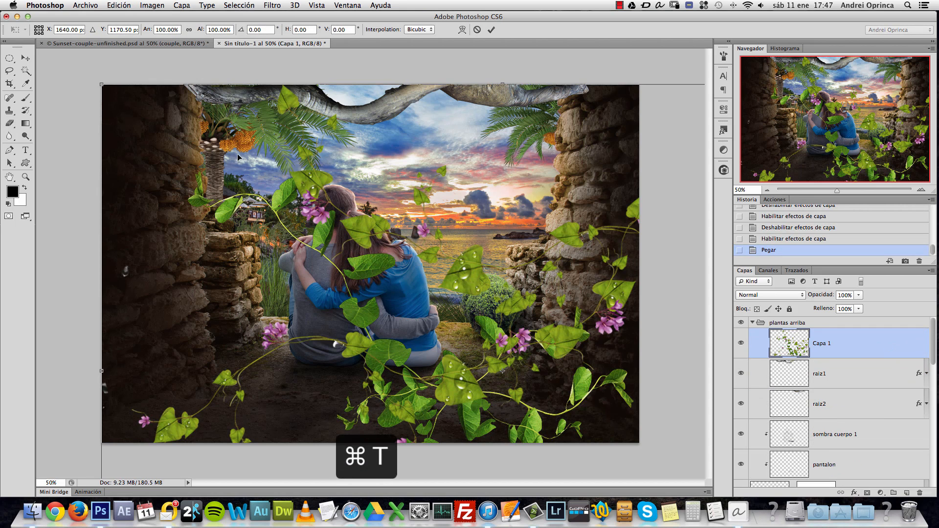
left_click_drag(111, 93, 286, 95)
left_click_drag(604, 318, 383, 161)
left_click_drag(299, 130, 299, 100)
left_click_drag(422, 118, 410, 140)
left_click_drag(322, 94, 344, 98)
key("Return")
key("e")
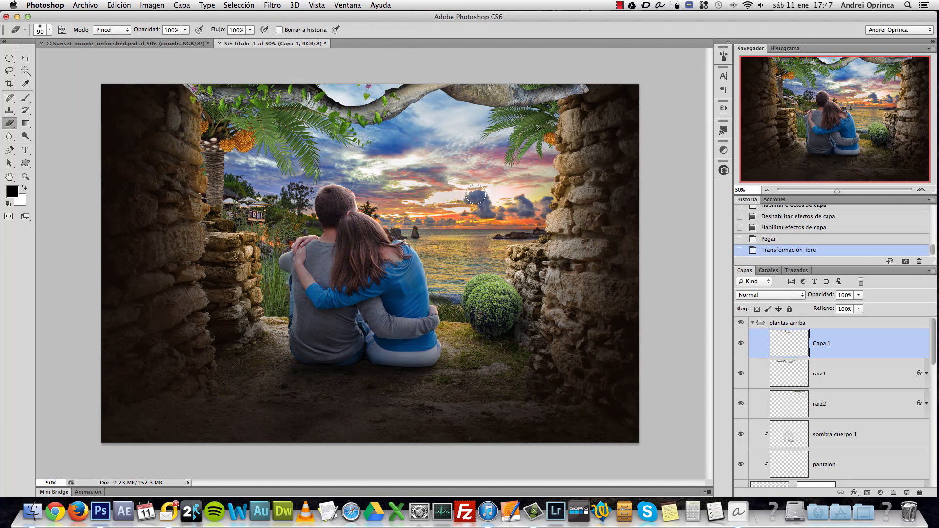
Step: Duplicate the vine layer and move the copy to the right end of the branch, beside the stone wall
key("super+j")
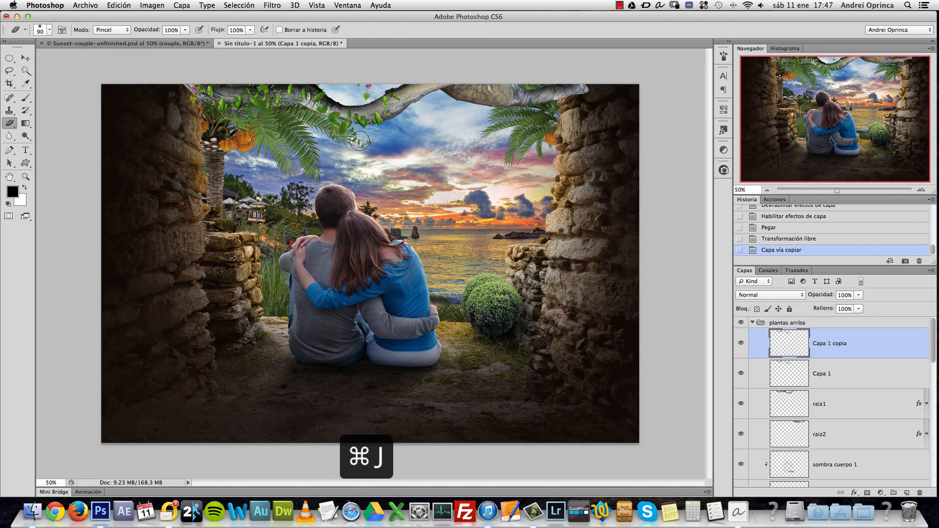
key("v")
left_click_drag(336, 122, 556, 141)
Step: Duplicate the vine again, flip it vertically, rotate it to about -147°, and hang it from the middle of the branch
key("super+j")
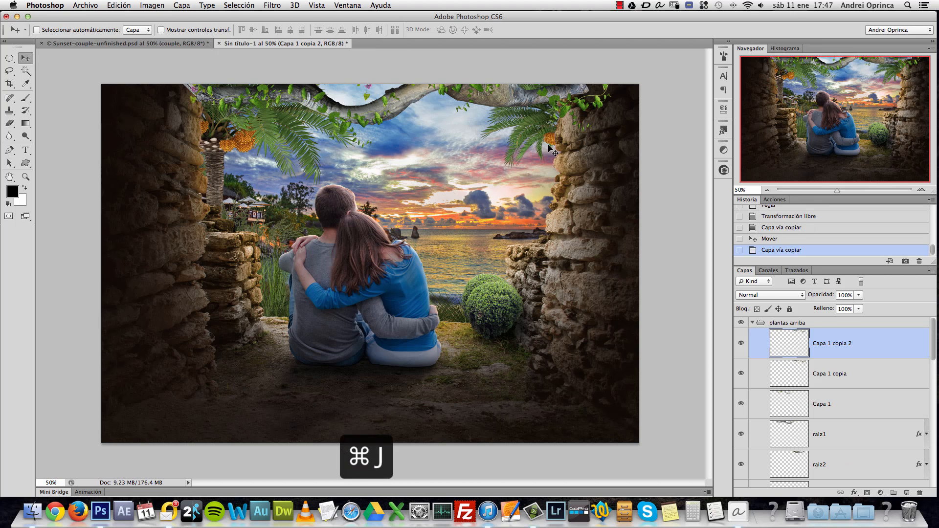
key("super+t")
left_click_drag(478, 80, 348, 119)
right_click(371, 112)
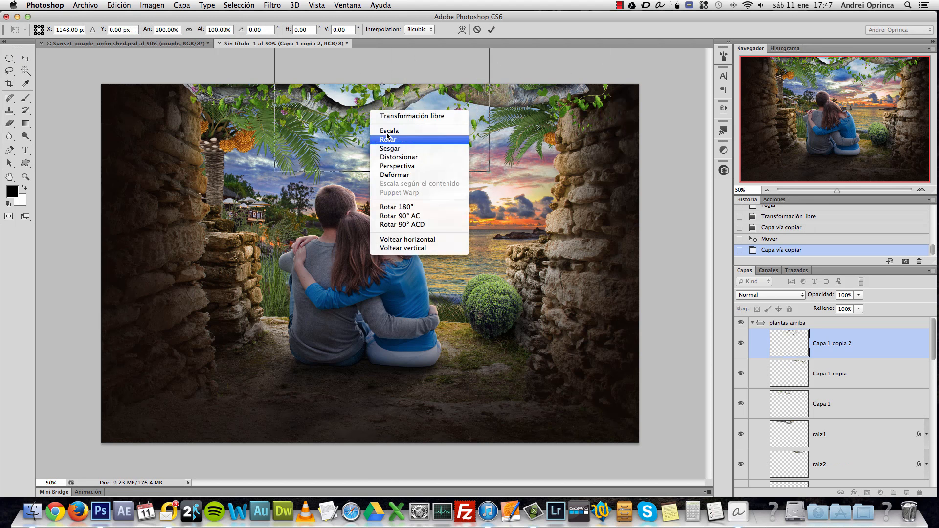
left_click(424, 248)
mouse_move(424, 116)
left_mouse_down()
mouse_move(416, 98)
mouse_move(424, 99)
left_mouse_up()
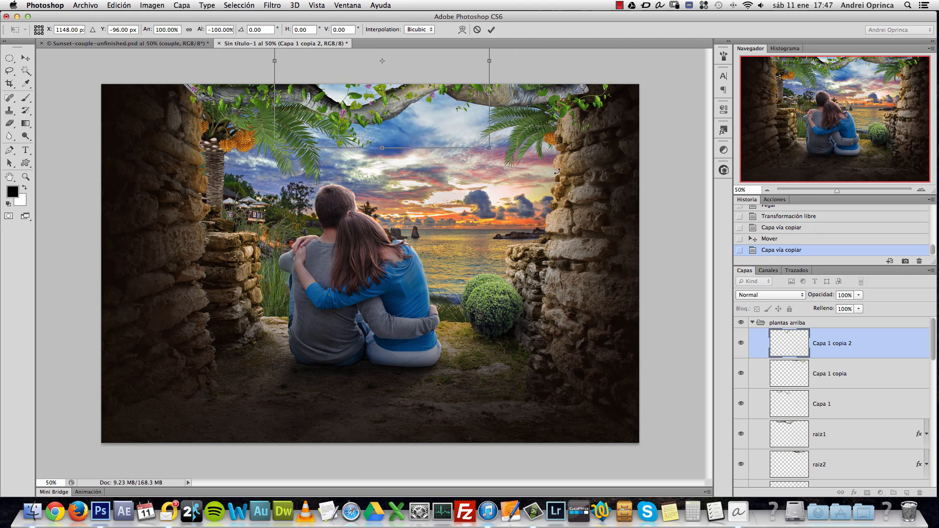
left_click_drag(557, 171, 438, 198)
left_click_drag(404, 90, 426, 100)
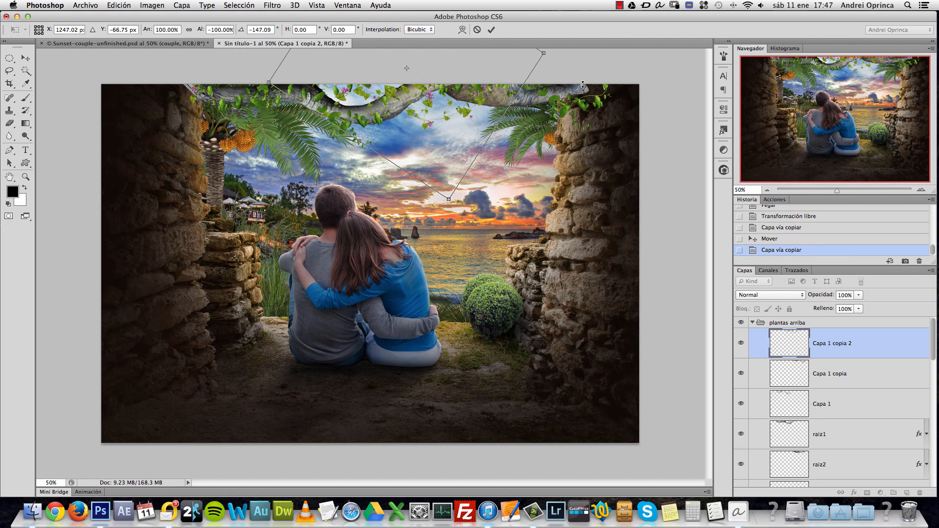
key("Return")
Step: Duplicate the middle vine, flip the copy, rotate it to about 8.7°, and place it over the branch's left end and wall
key("ctrl+j")
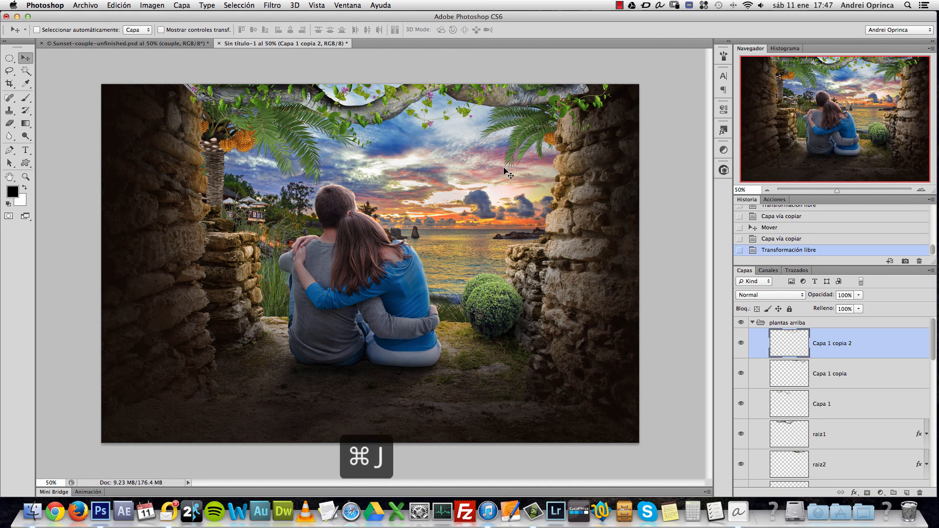
key("ctrl+t")
right_click(411, 119)
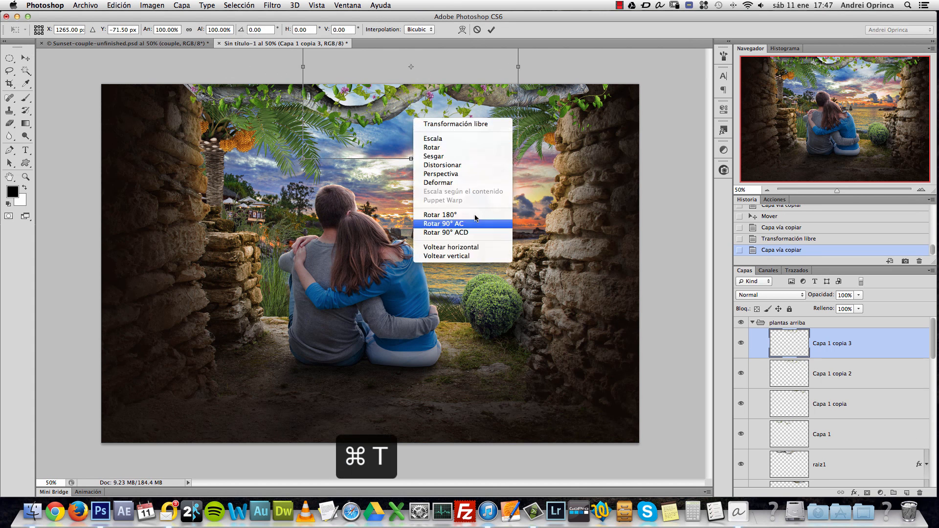
left_click(477, 246)
left_click_drag(422, 87, 524, 82)
left_click_drag(684, 126, 640, 150)
left_click_drag(555, 128, 284, 129)
left_click_drag(418, 150, 396, 185)
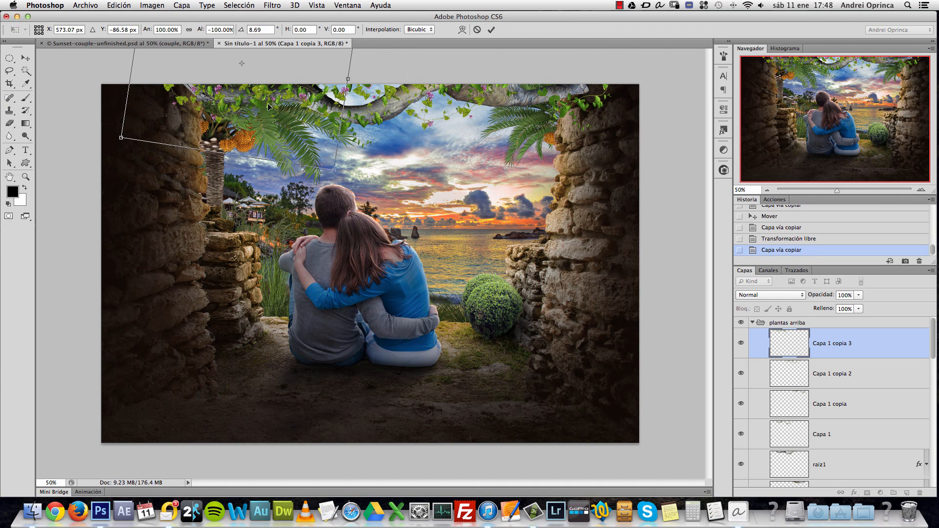
key("Return")
Step: Duplicate the left-end vine and move the copy onto the middle-right stretch of the overhead branch
left_click(920, 190)
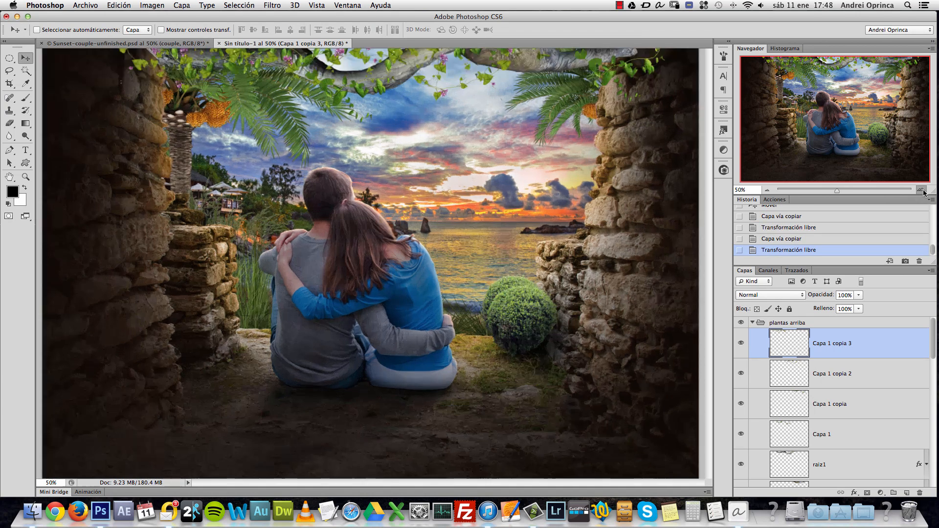
left_click_drag(438, 120, 428, 255)
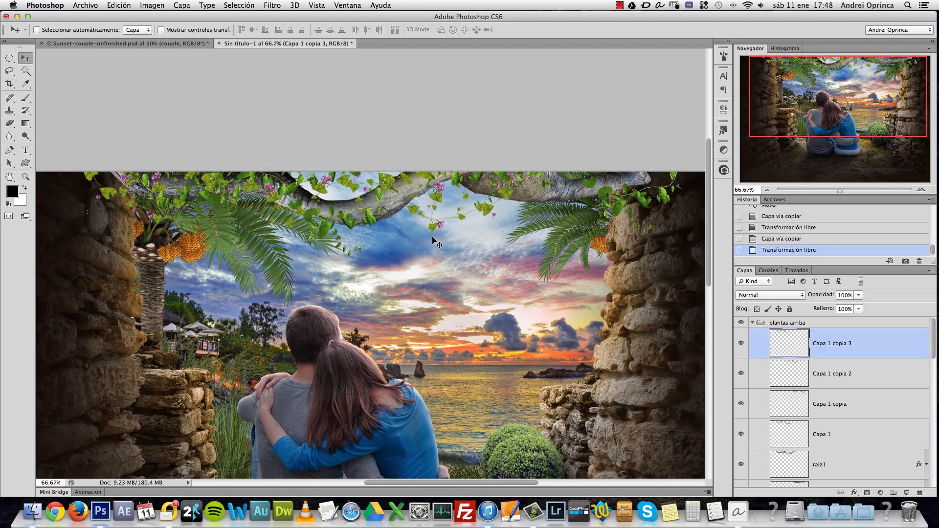
key("super+j")
left_click_drag(291, 195, 578, 218)
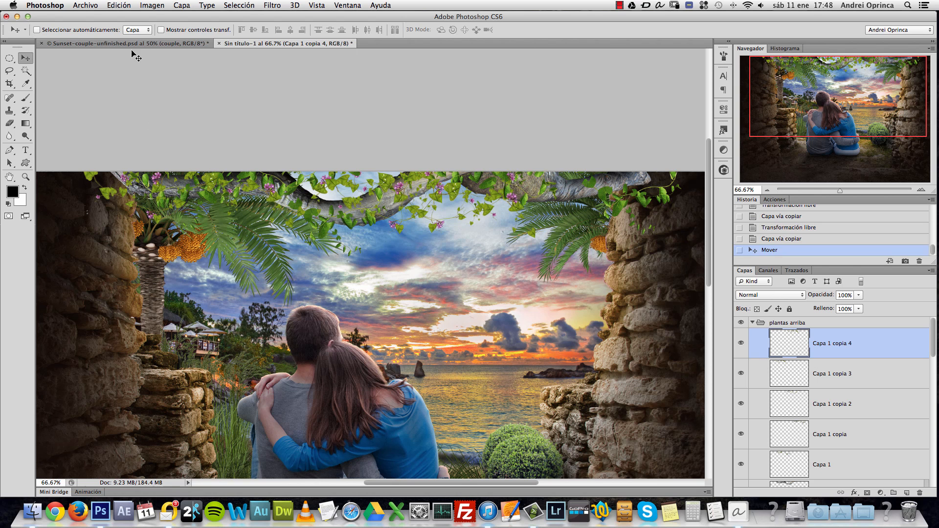
Step: Open ivy_03_png_by_gd08-d3kr8el.png and copy its upper light-green ivy branch using a Lasso selection
key("super+o")
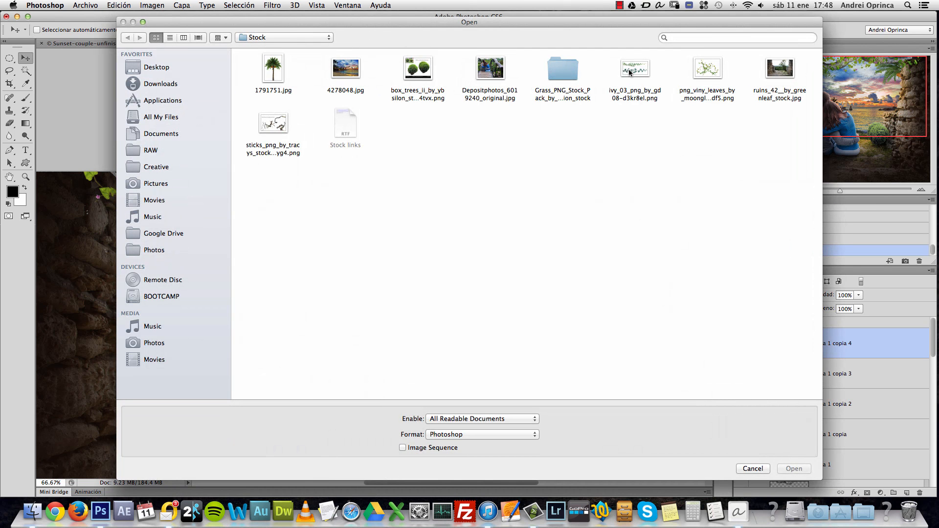
left_click(632, 71)
left_click(784, 468)
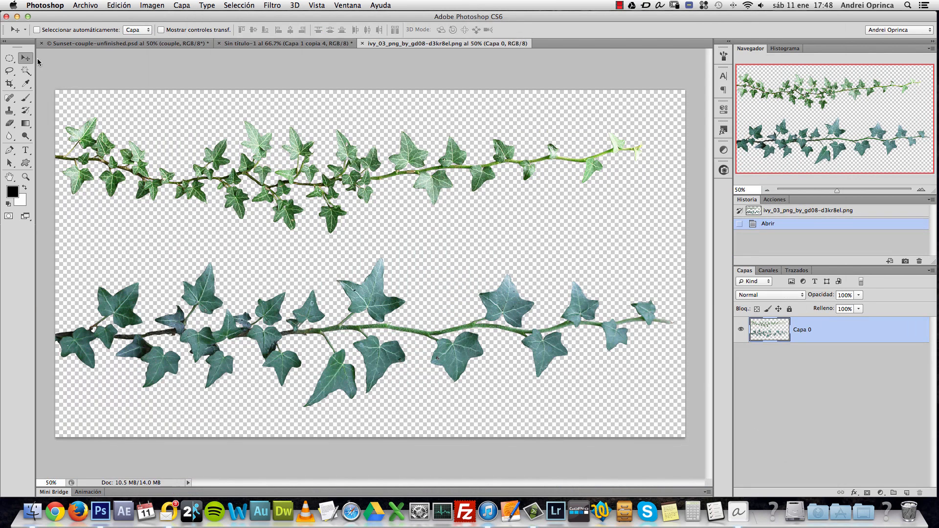
left_click(9, 71)
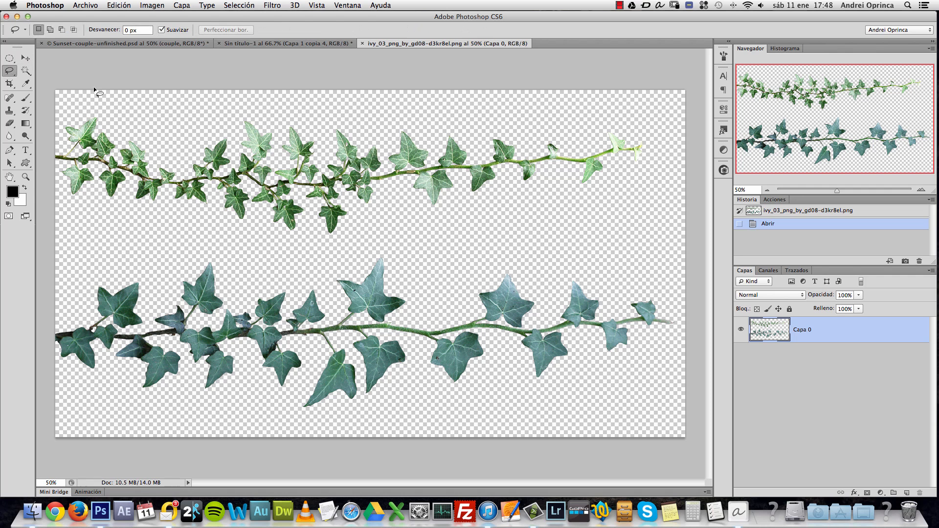
mouse_move(88, 91)
left_mouse_down()
mouse_move(43, 129)
mouse_move(63, 196)
mouse_move(108, 233)
mouse_move(316, 252)
mouse_move(512, 237)
mouse_move(653, 204)
mouse_move(671, 109)
mouse_move(516, 65)
mouse_move(131, 83)
left_mouse_up()
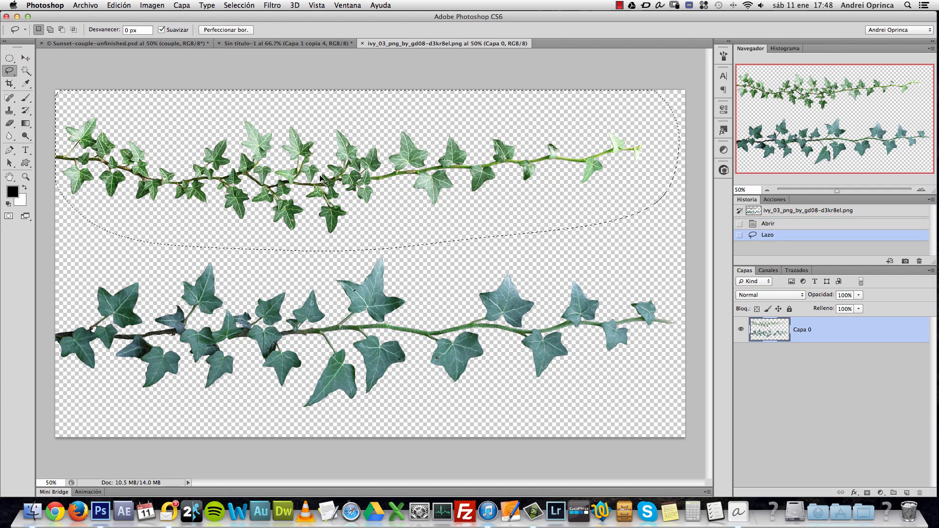
key("super+c")
Step: Return to the Sin título-1 composite, collapse the plantas arriba group and hide it
left_click(240, 43)
key("alt+space")
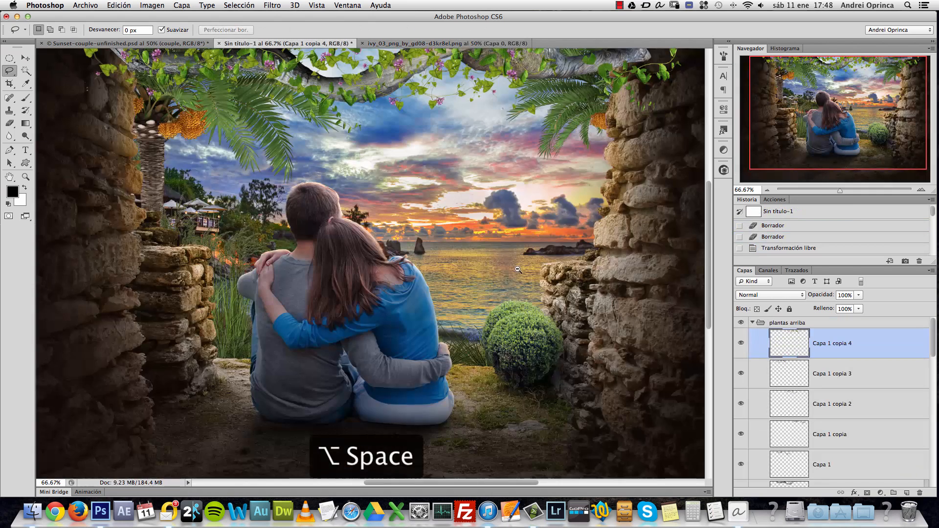
left_click(470, 207, "alt")
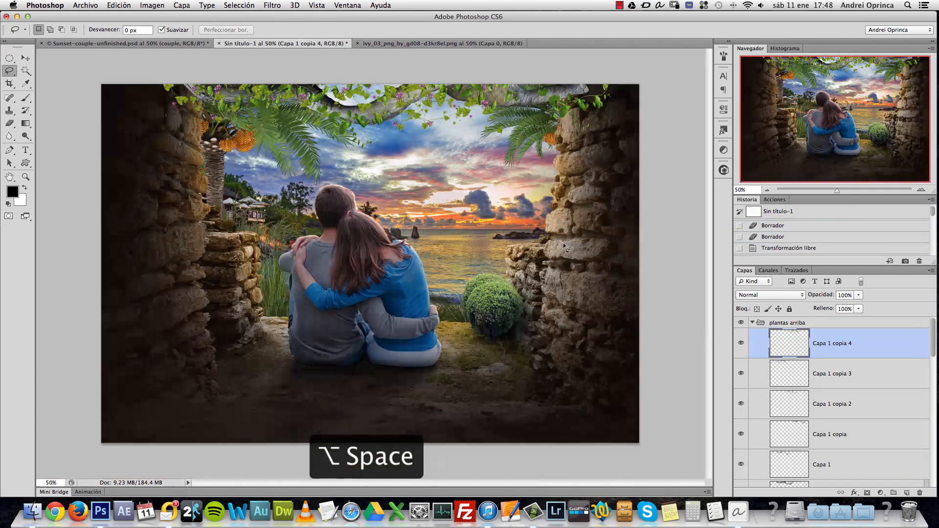
left_click(752, 322)
left_click(741, 323)
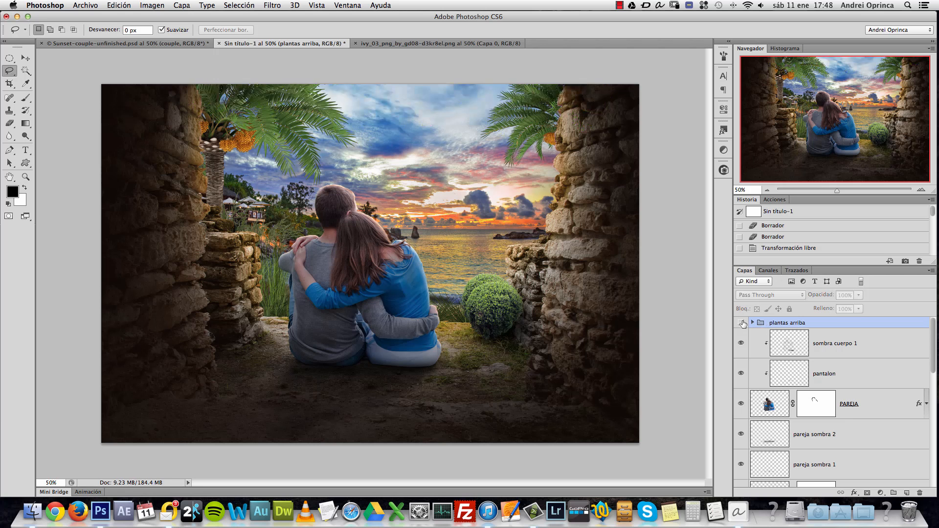
Step: Show the plantas arriba group again, then paste the copied ivy branch above it as a hidden layer
left_click(741, 323)
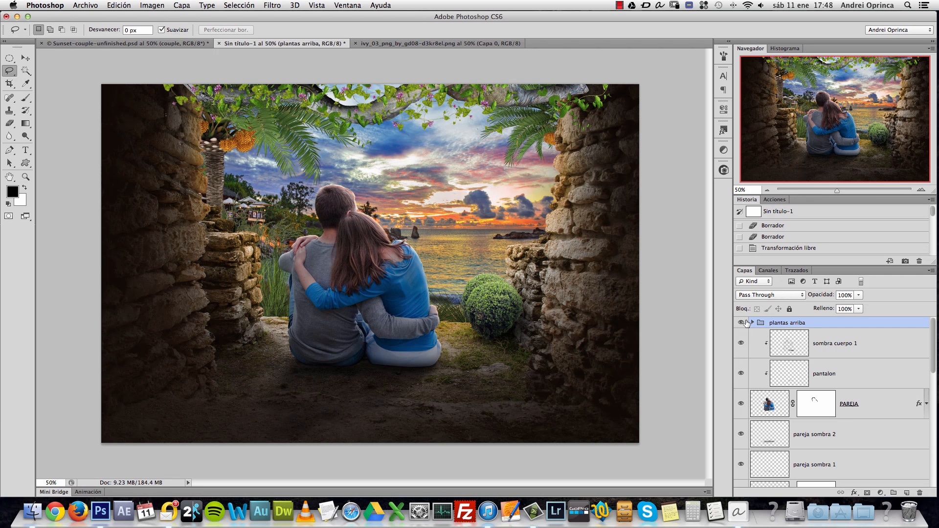
key("super+v")
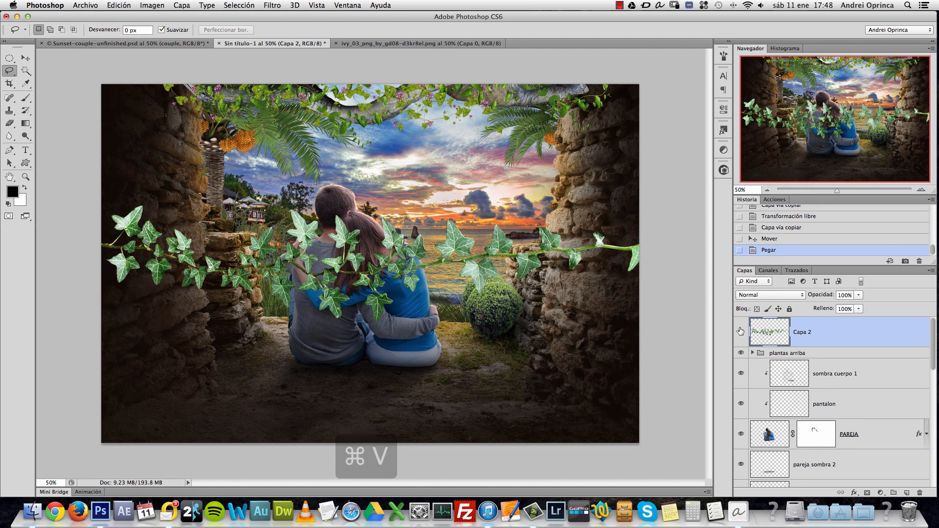
left_click(742, 333)
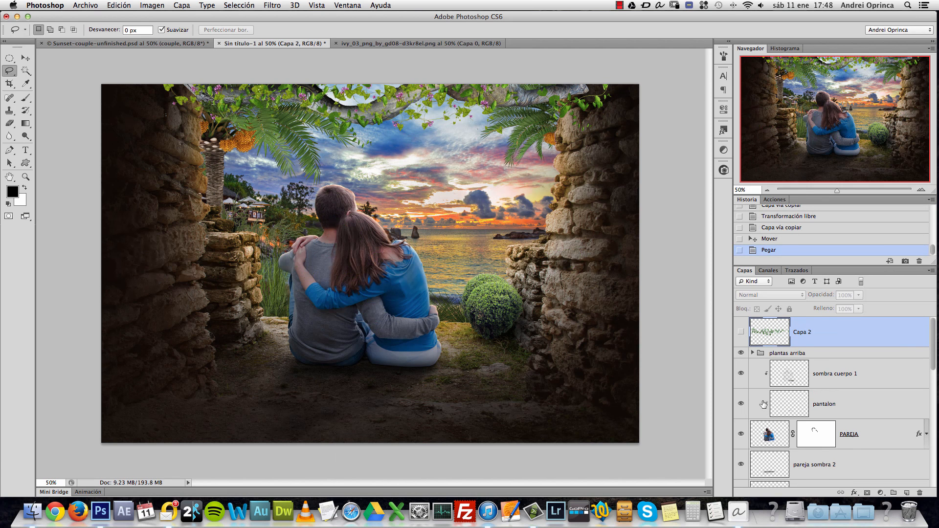
Step: Add a layer named plantas arriba sombra above the plantas arriba group and clip it to the group
left_click(805, 353)
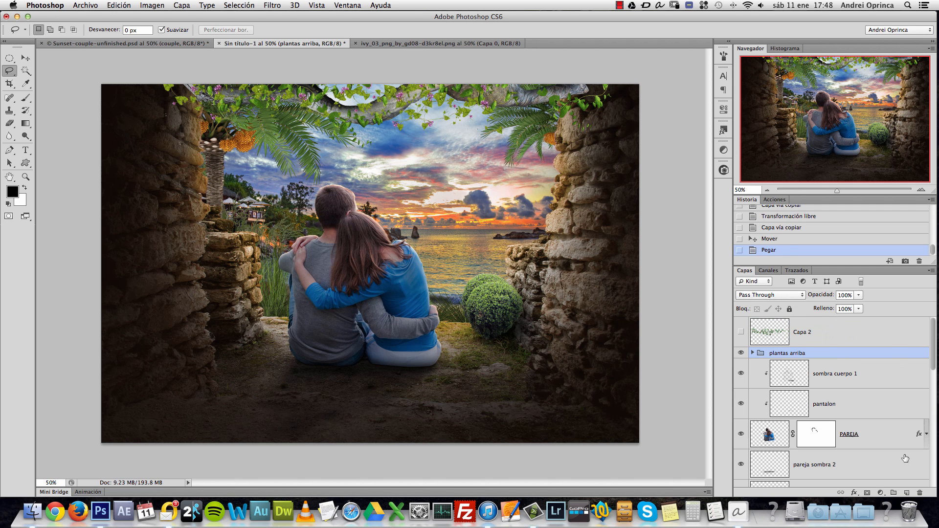
left_click(905, 491)
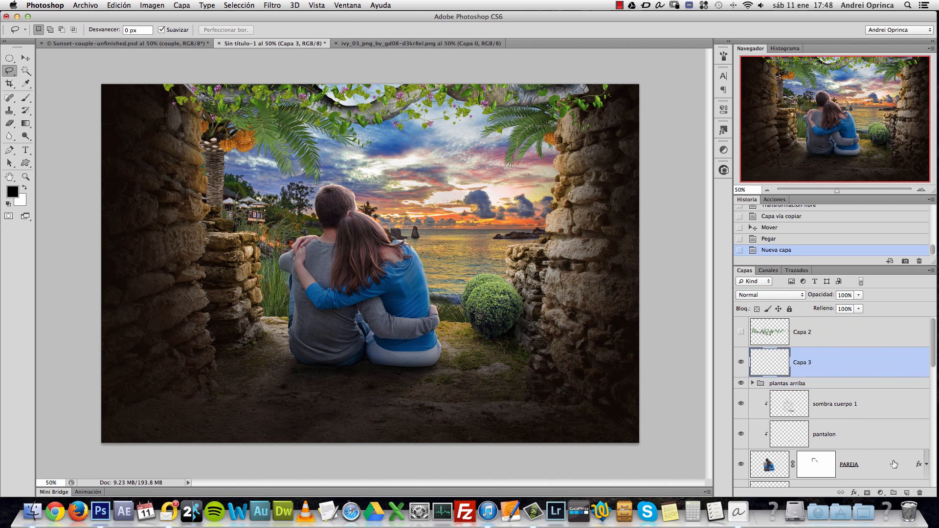
double_click(800, 364)
type("plantas arriba sombra")
key("Return")
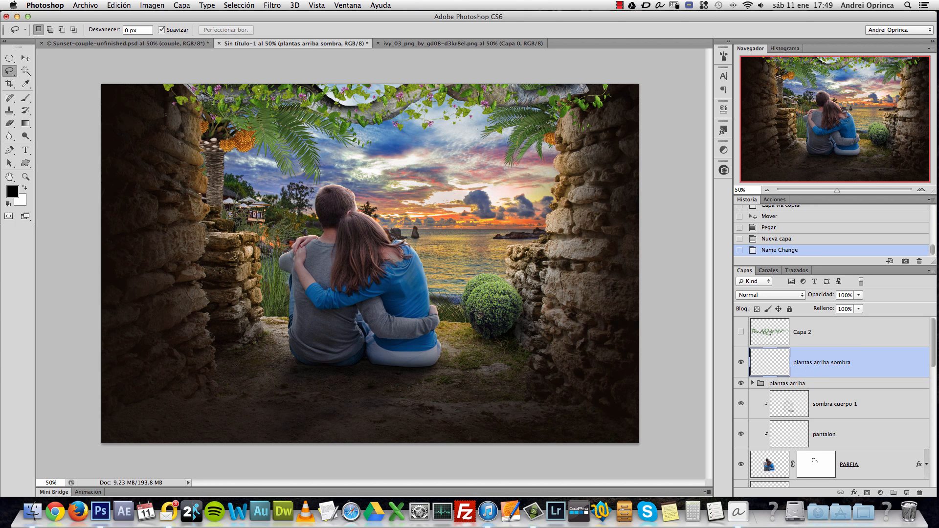
right_click(878, 360)
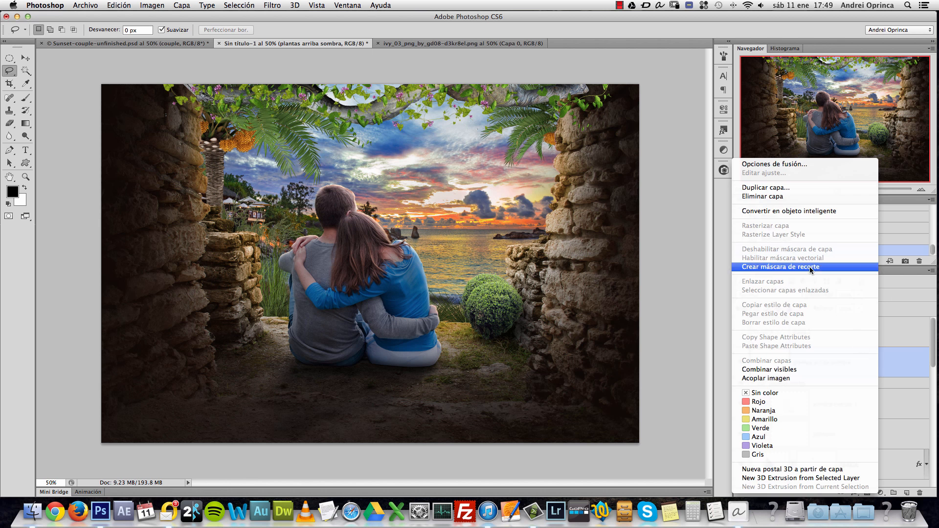
left_click(810, 267)
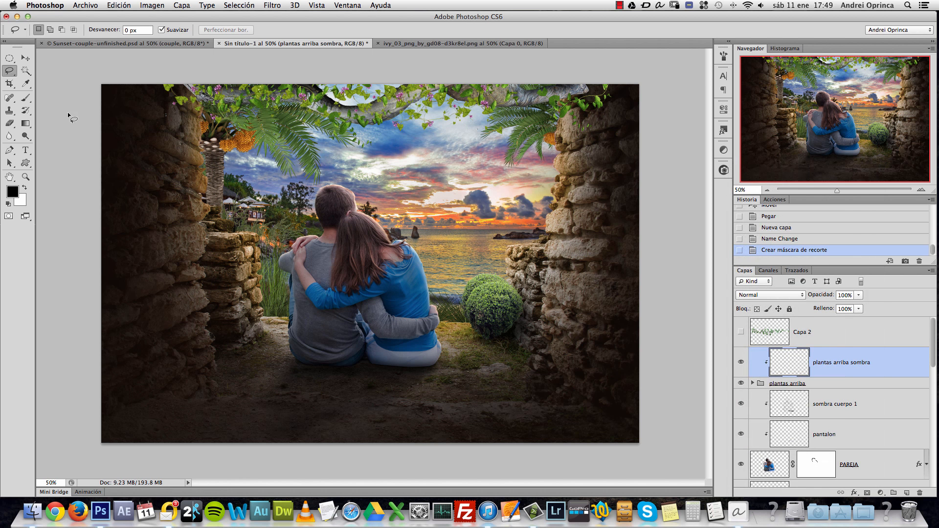
Step: Set up the Gradient tool with the Color frontal/transparente preset in black
left_click(25, 124)
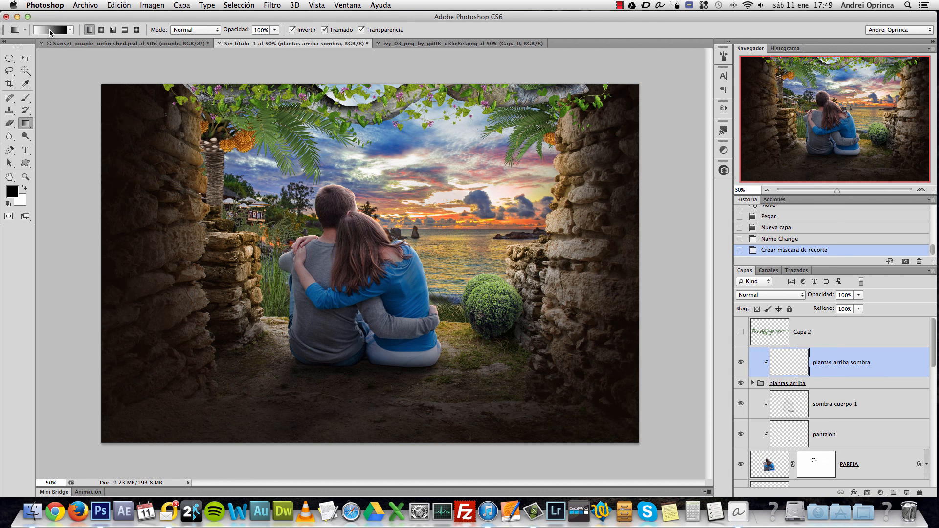
left_click(51, 31)
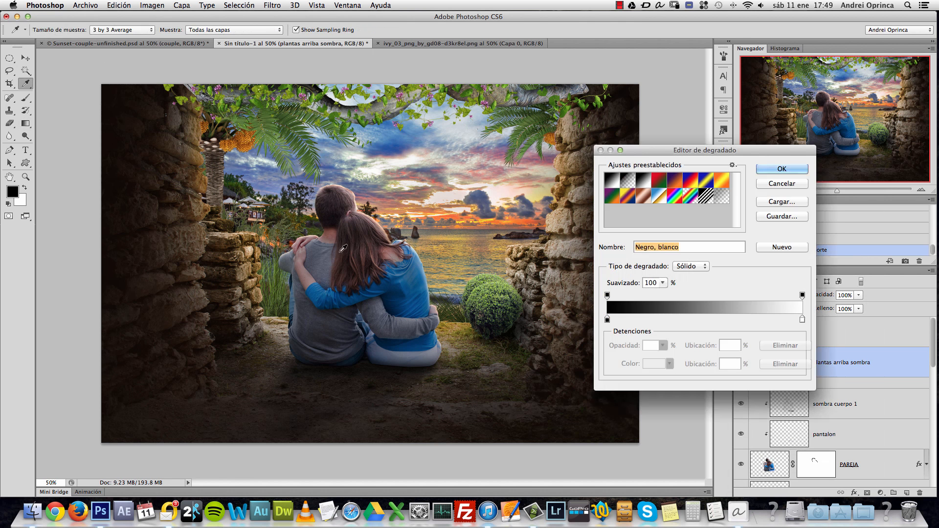
left_click(629, 183)
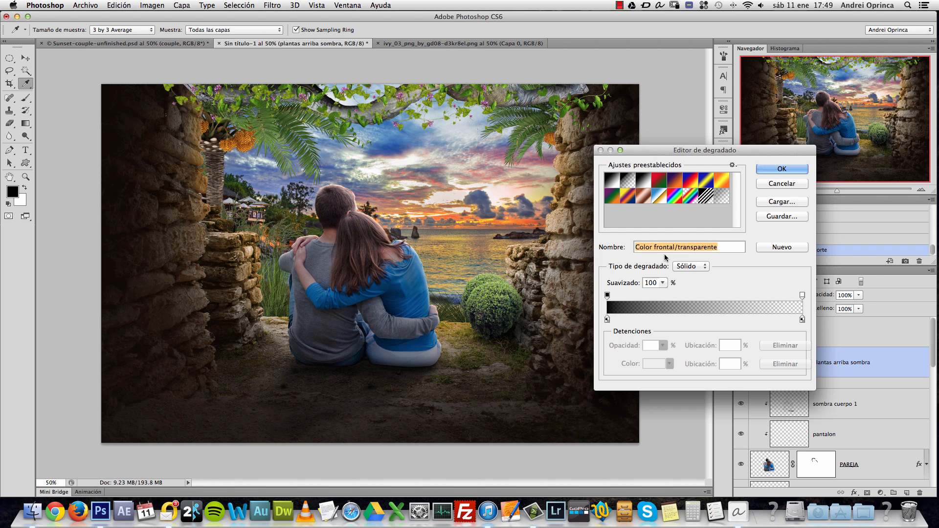
left_click(778, 169)
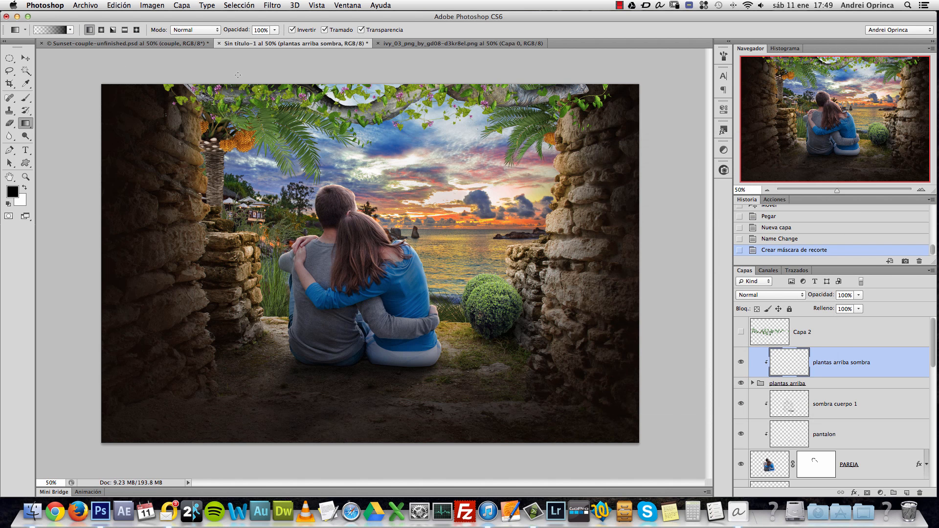
left_click_drag(97, 113, 264, 210)
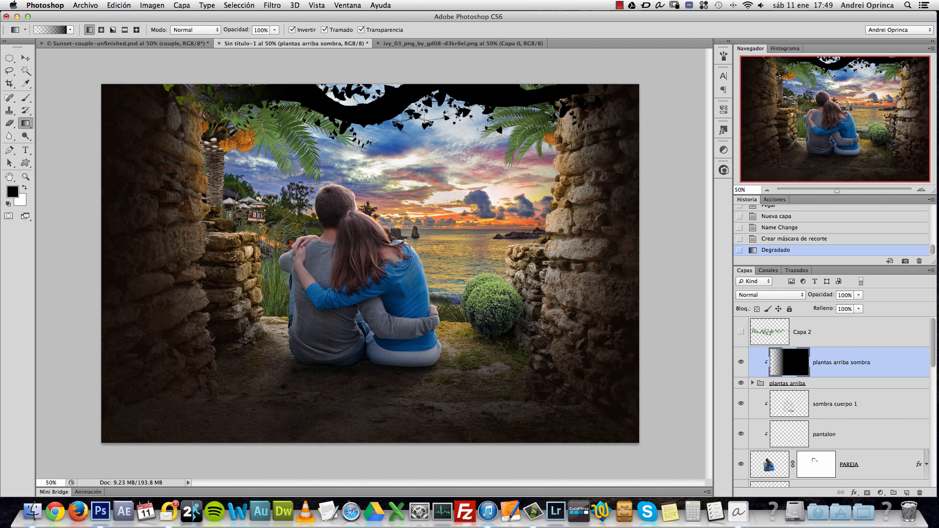
key("super+x")
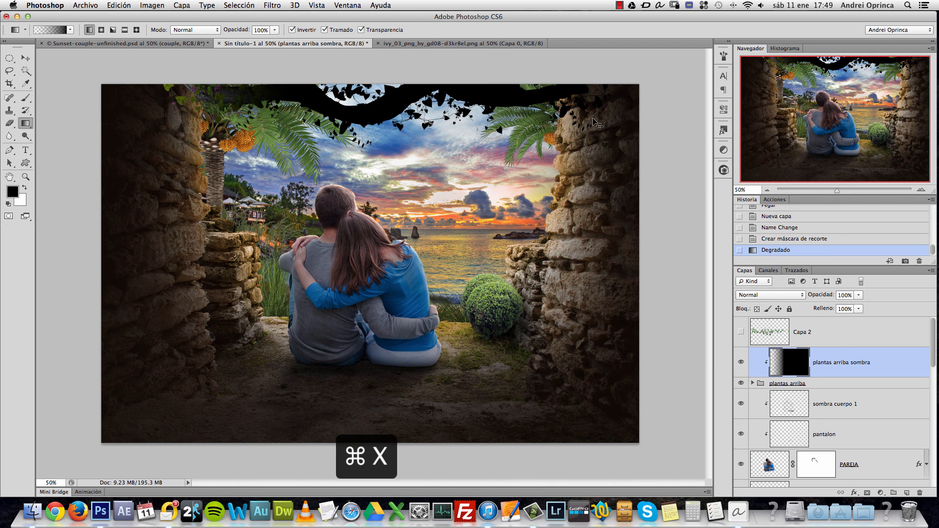
key("super+z")
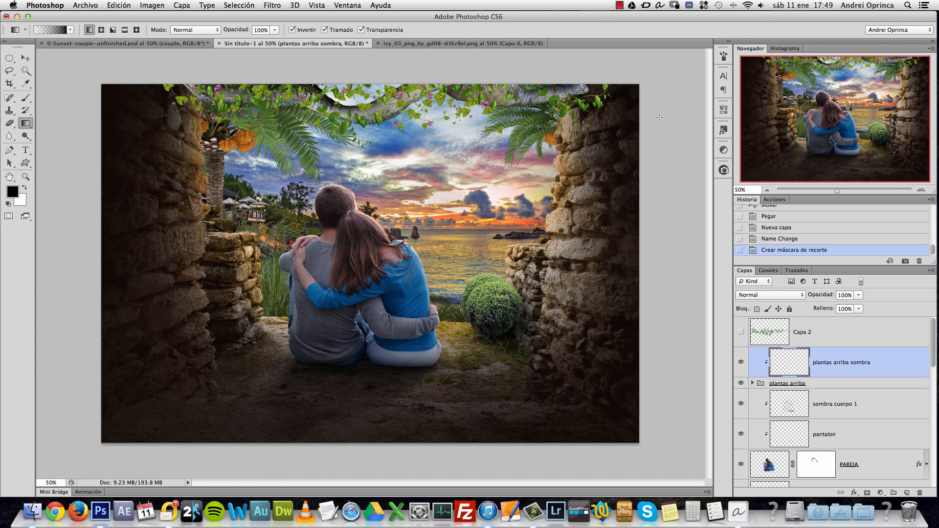
left_click_drag(627, 121, 454, 131)
key("super+z")
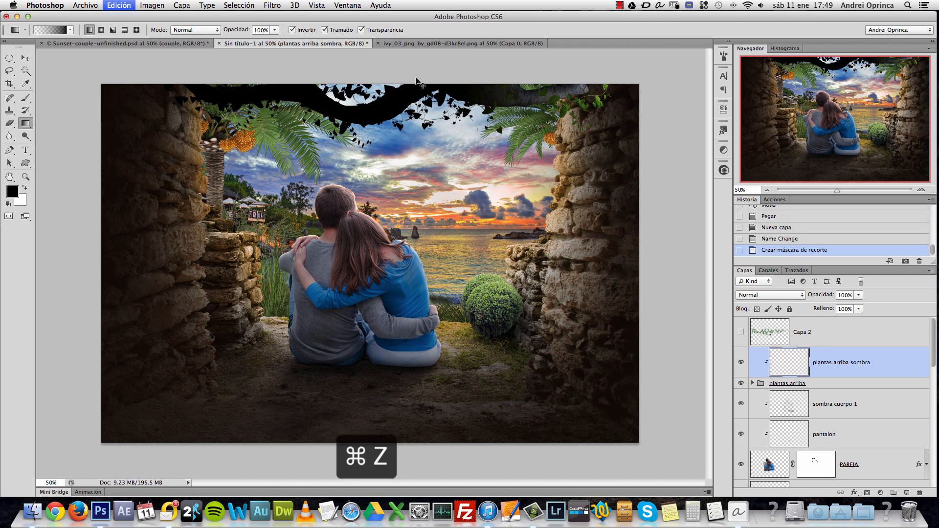
Step: Turn off gradient inversion and shade the overhead plants with a black gradient fading from beyond the image's right edge towards the centre
left_click(302, 30)
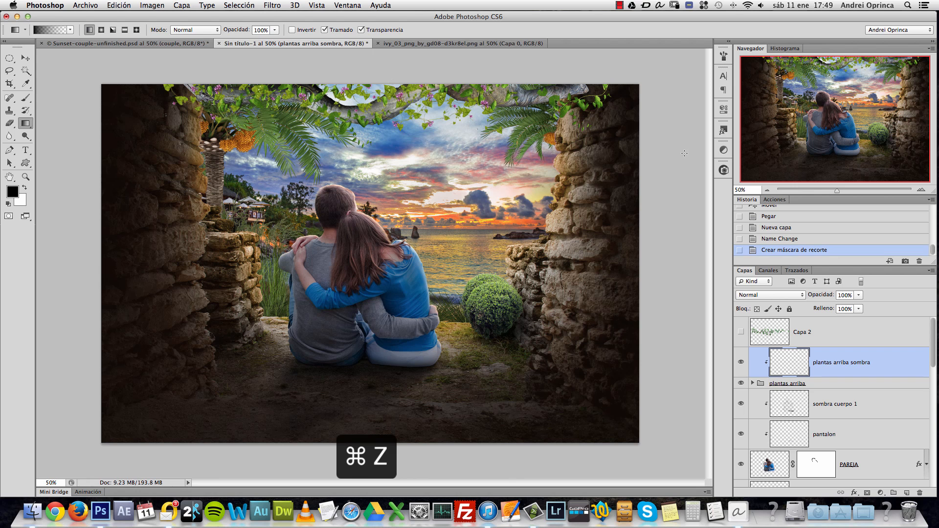
left_click_drag(699, 157, 587, 157)
left_click_drag(471, 158, 462, 159)
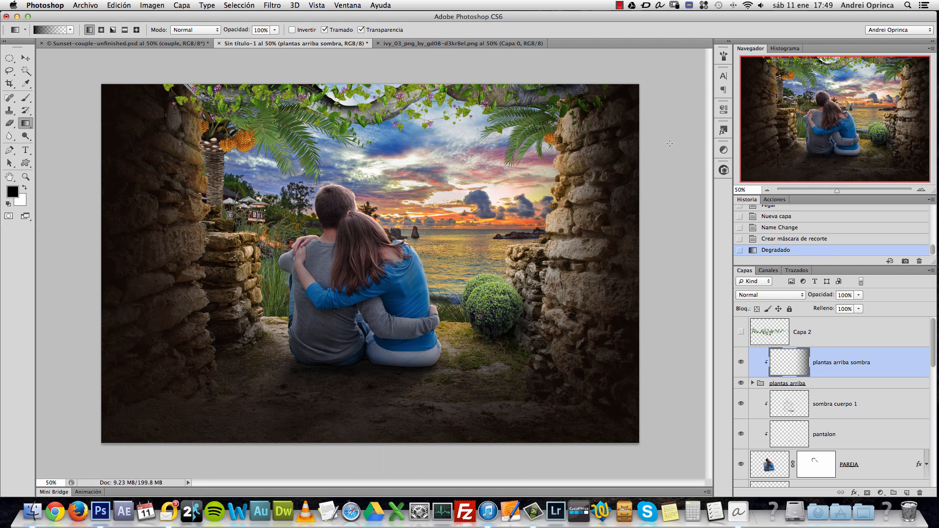
left_click_drag(700, 182, 429, 180)
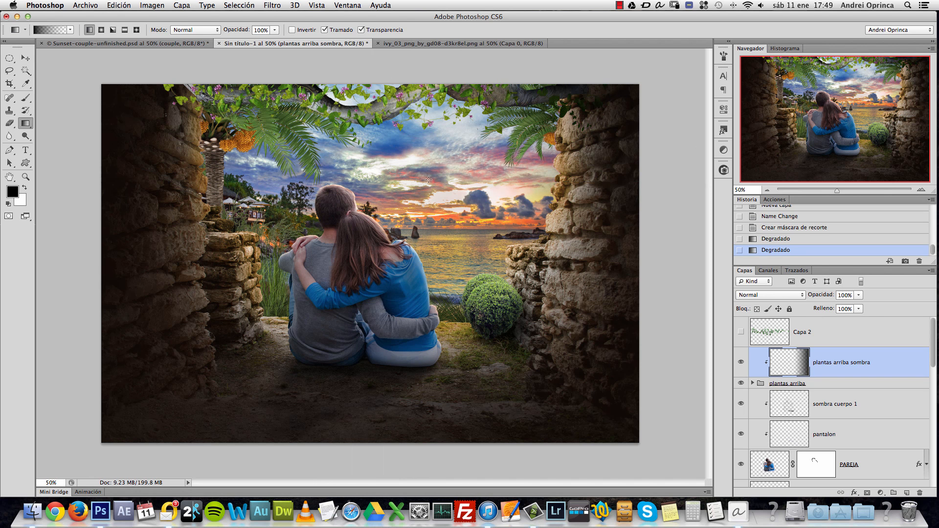
key("alt+ctrl+z")
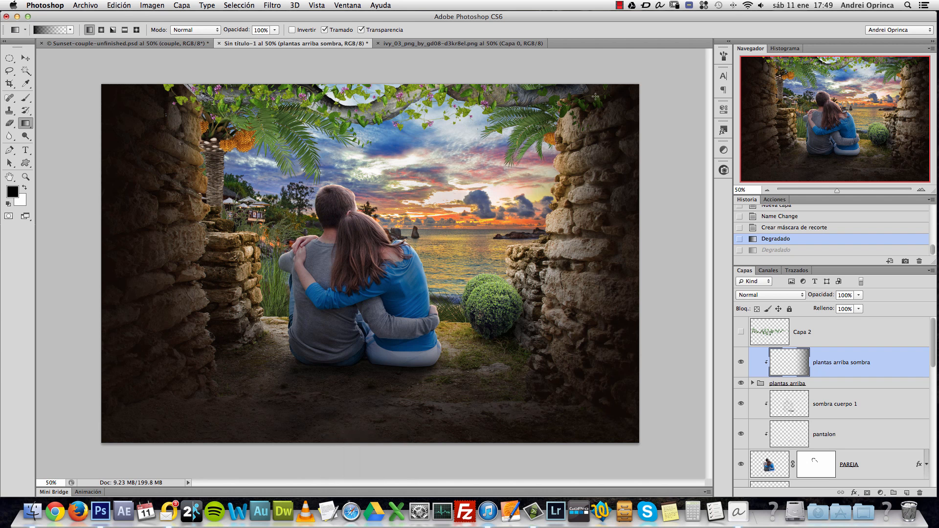
left_click(293, 30)
left_click_drag(64, 132, 362, 134)
key("super+z")
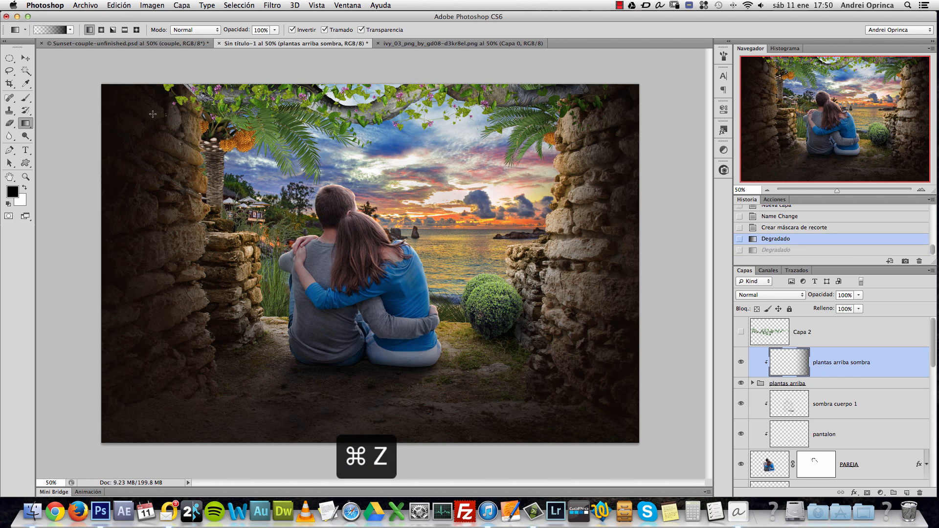
key("super+z")
key("super+z")
left_click(292, 30)
left_click_drag(78, 133, 302, 131)
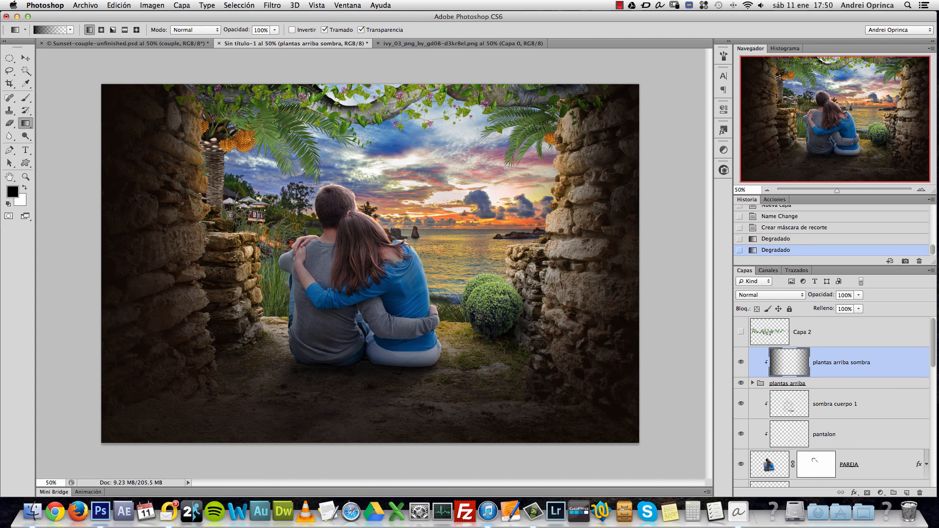
key("super+z")
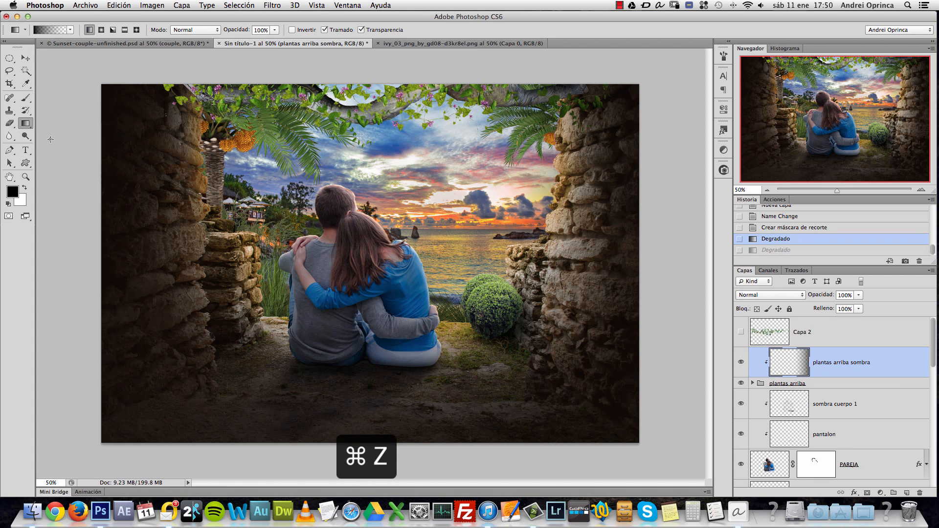
Step: Shade the left side of the overhead plants with two overlapping gradients fading towards the centre, and compare with the shadow layer hidden
left_click_drag(50, 139, 361, 144)
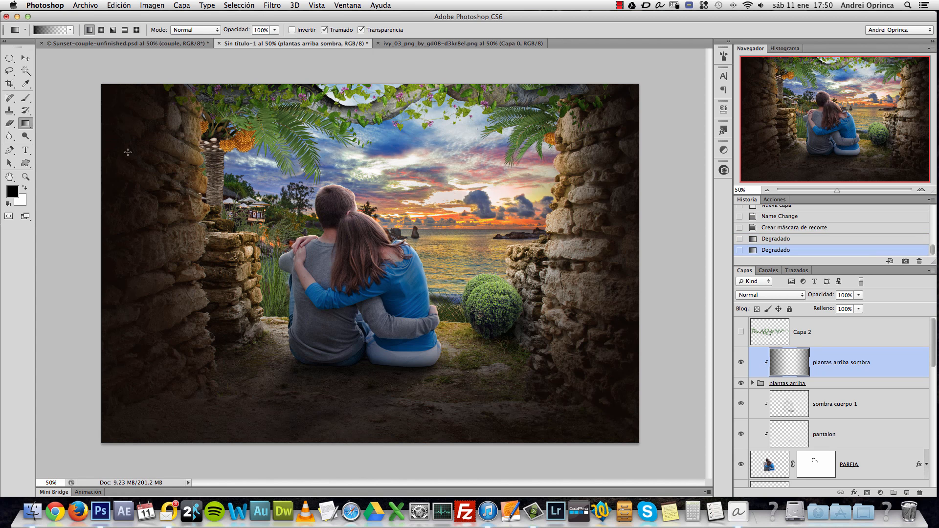
left_click(56, 148, "alt")
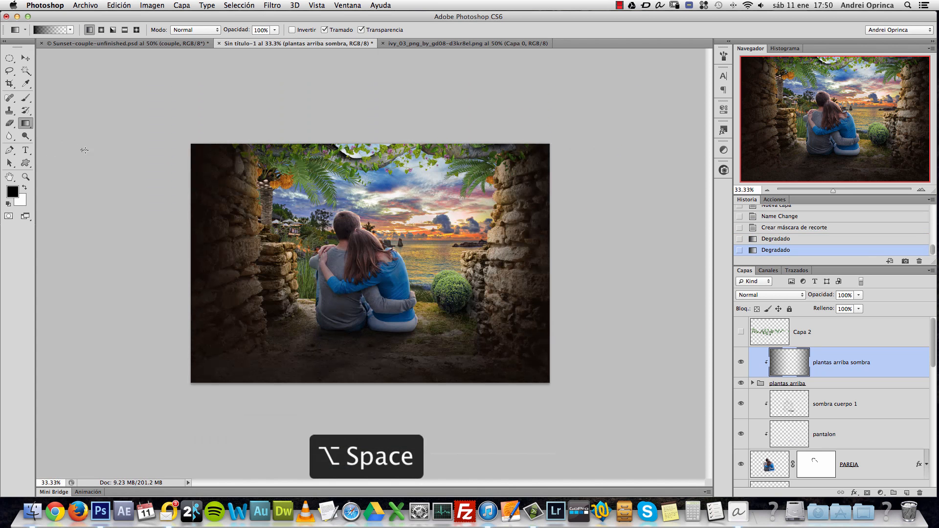
left_click_drag(82, 149, 362, 159)
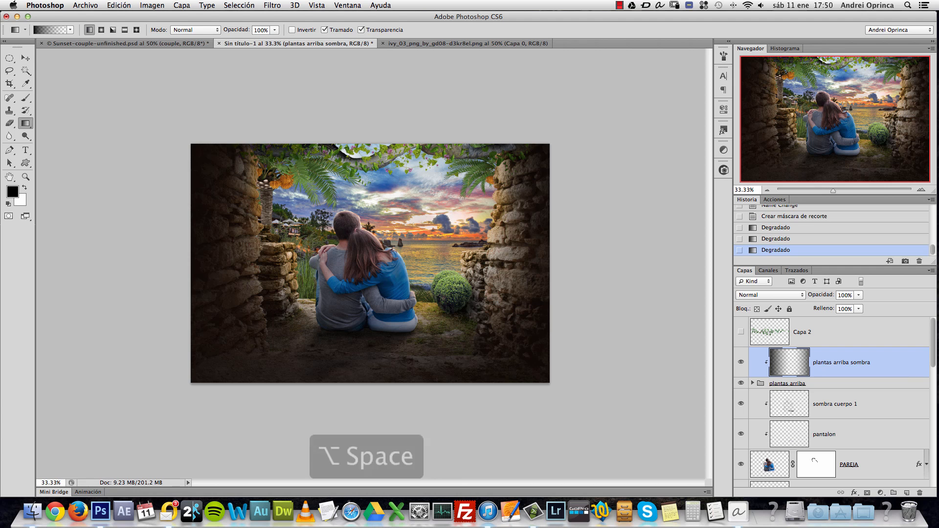
left_click(300, 154, "alt")
left_click(305, 168, "super")
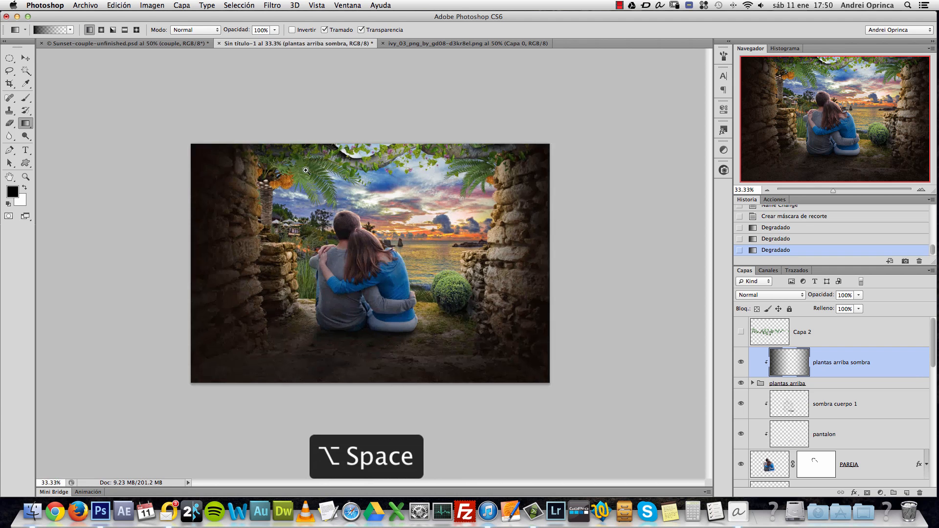
left_click(305, 169, "super")
left_click(740, 363)
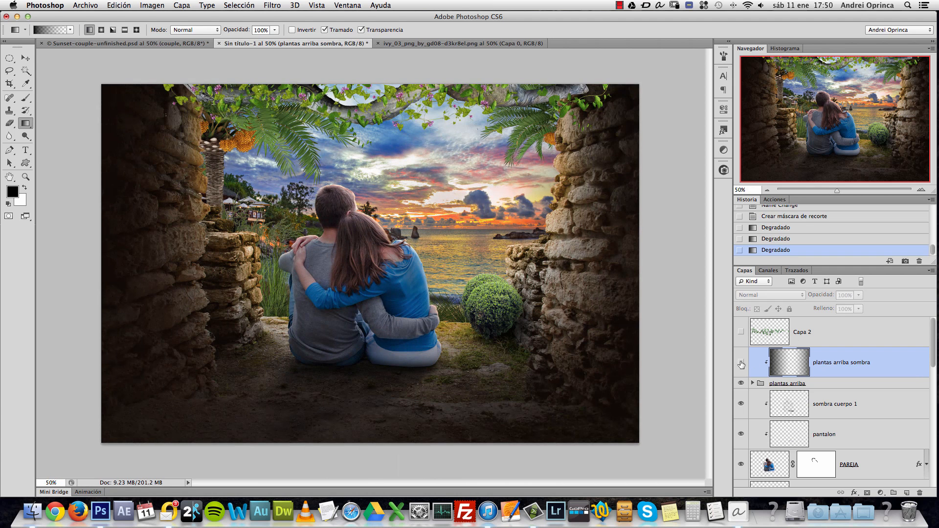
left_click(741, 362)
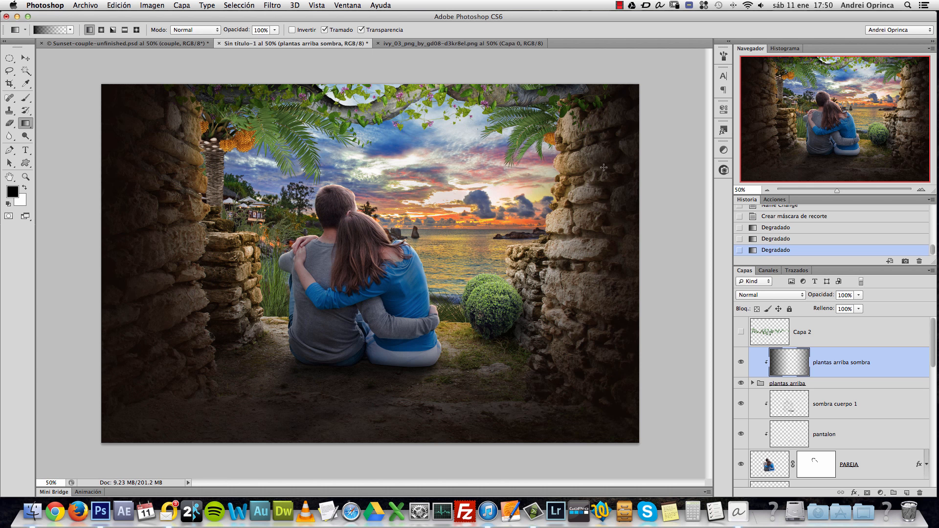
Step: Show the pasted ivy layer Capa 2 and rename it enredadera1
left_click(741, 331)
left_click(799, 336)
double_click(802, 331)
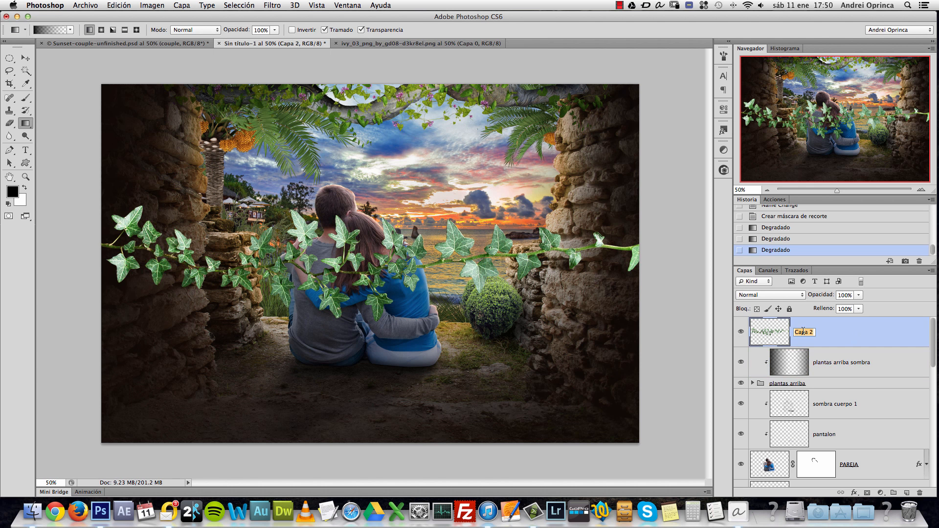
type("enredadera1")
key("Return")
Step: Scale the ivy to about 31.4%, rotate it to about 89.7°, and hang it from the image's upper edge over the left wall
key("ctrl+t")
left_click_drag(691, 205, 249, 434)
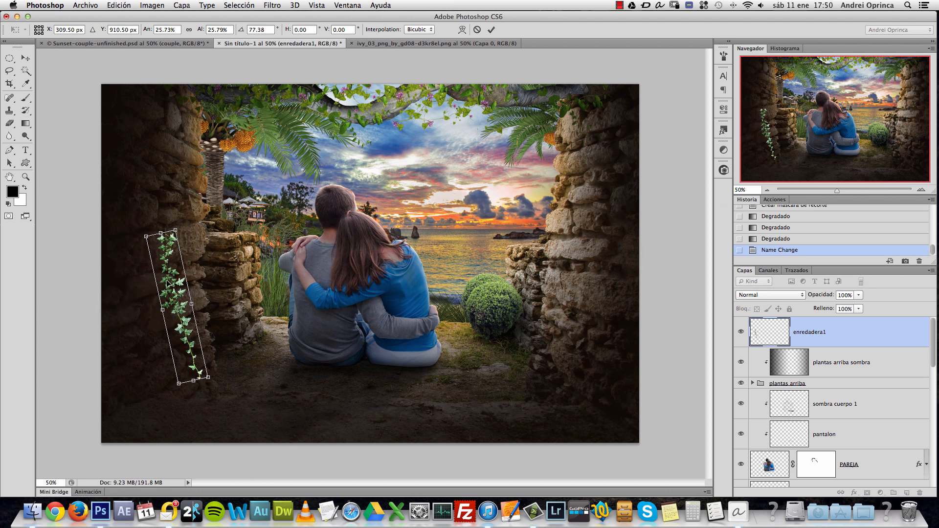
left_click_drag(167, 282, 120, 114)
left_click_drag(164, 208, 151, 223)
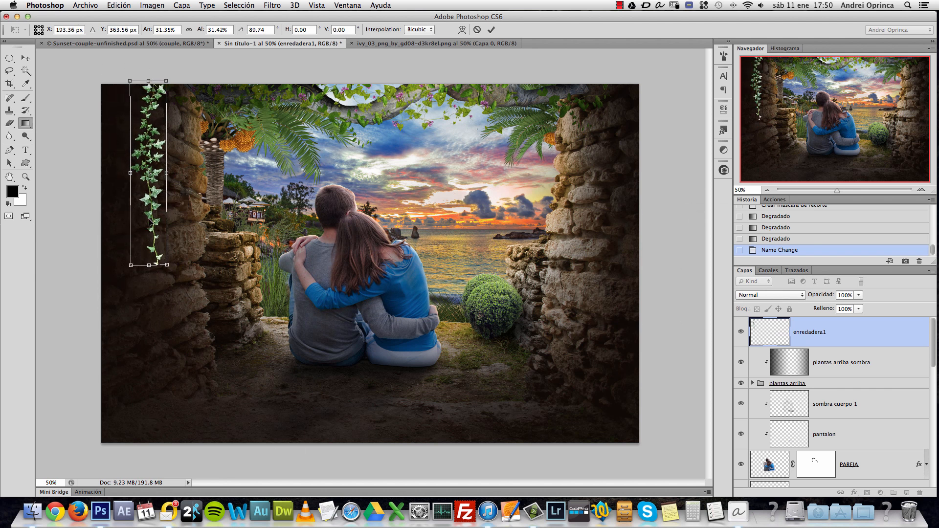
key("Return")
Step: Duplicate the ivy layer enredadera1, flip the copy horizontally, and move it up and to the right over the left wall
key("super+j")
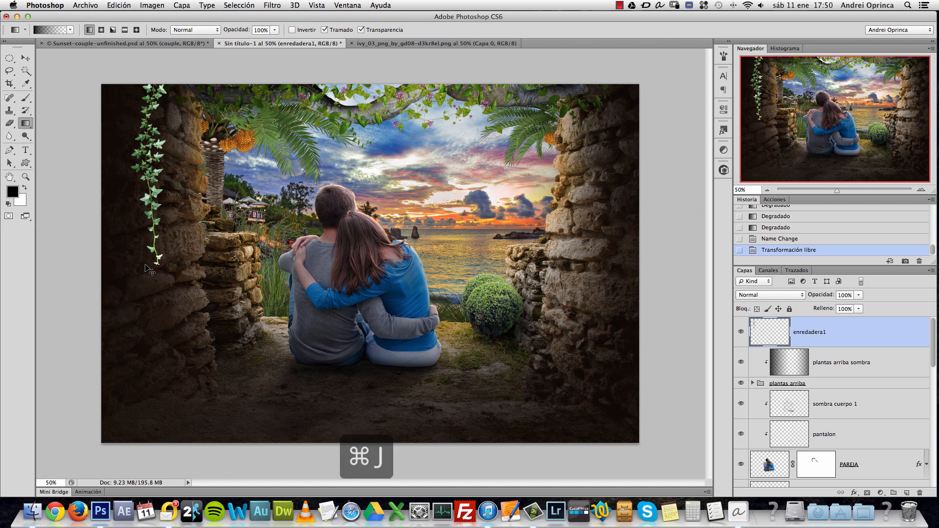
key("super+r")
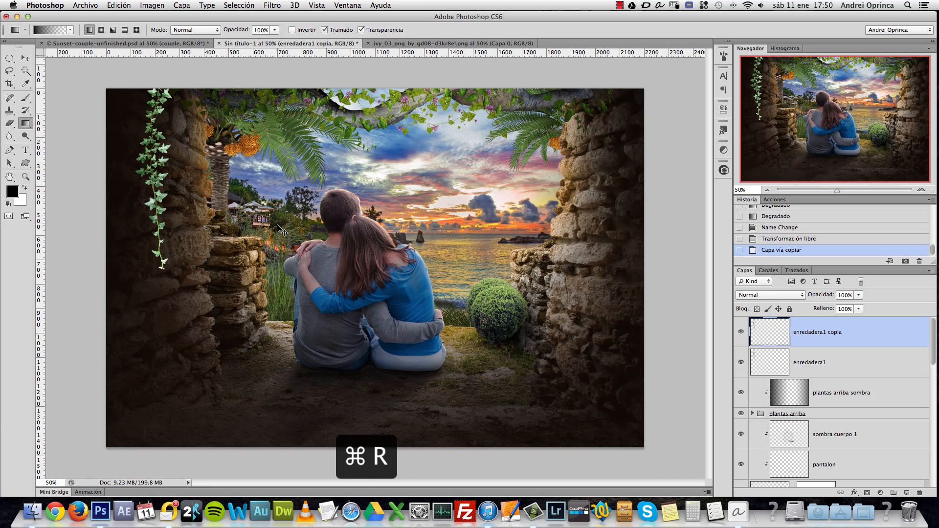
key("super+t")
right_click(150, 139)
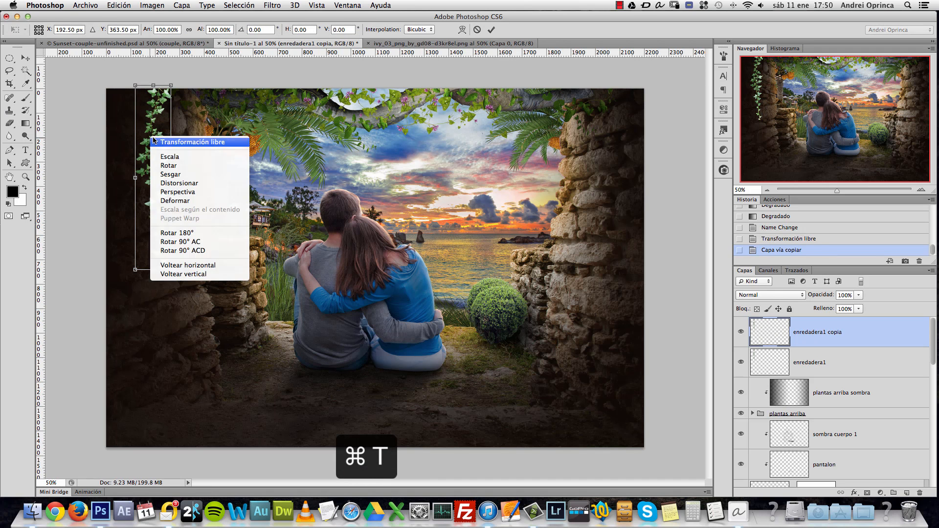
left_click(203, 269)
left_click_drag(155, 177, 179, 103)
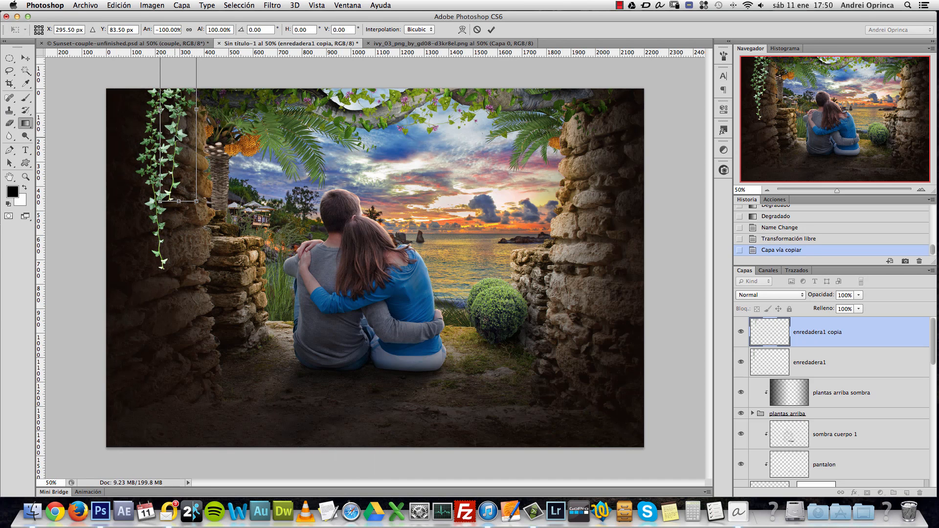
key("Return")
Step: Group the ivy copy and move enredadera1 into the same group beneath it
left_click(104, 126, "super")
left_click(104, 126, "super")
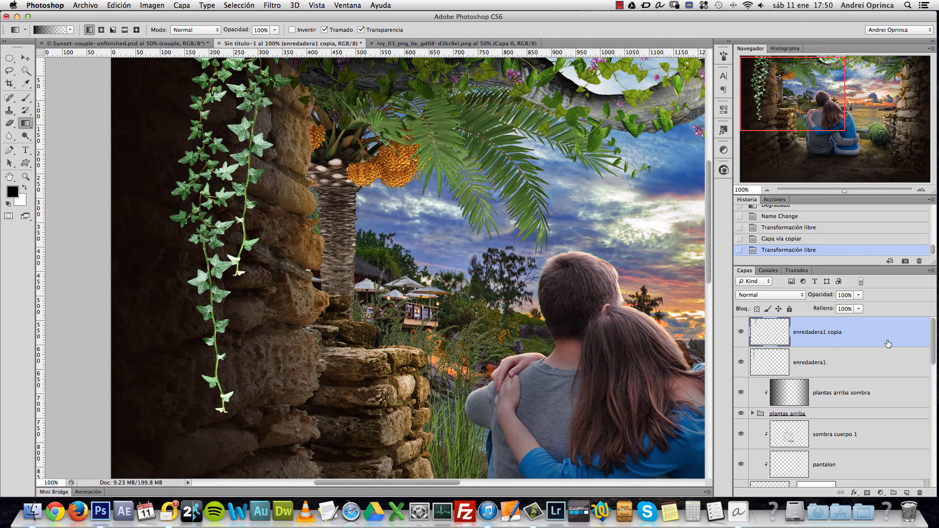
key("super+g")
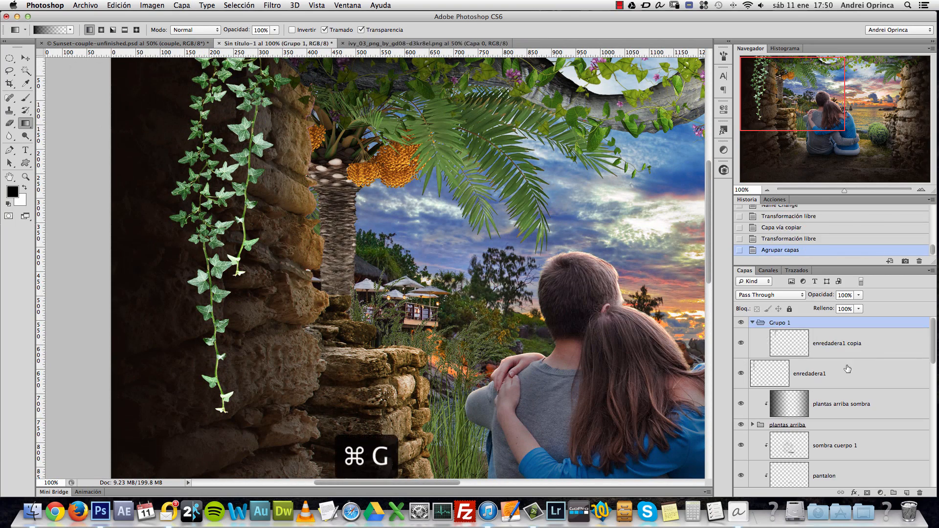
left_click_drag(847, 371, 853, 355)
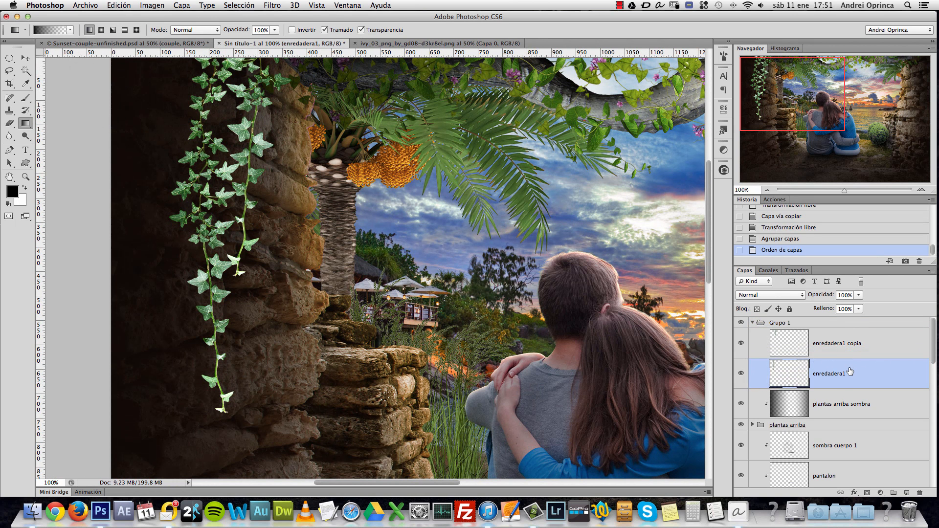
left_click(752, 323)
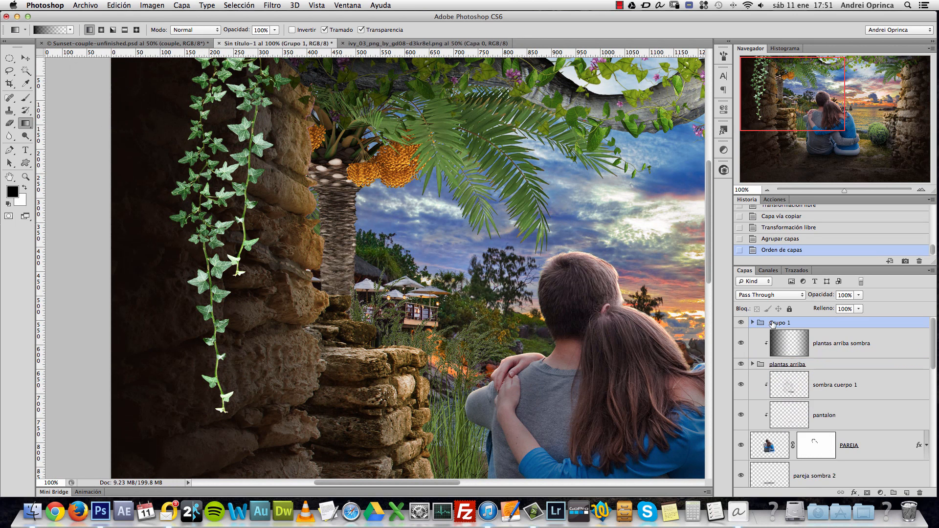
double_click(812, 324)
left_click(878, 110)
Step: Examine the scene with the ivy group hidden, check the layers inside plantas arriba, and show the ivy group again
left_click(740, 322)
key("alt+space")
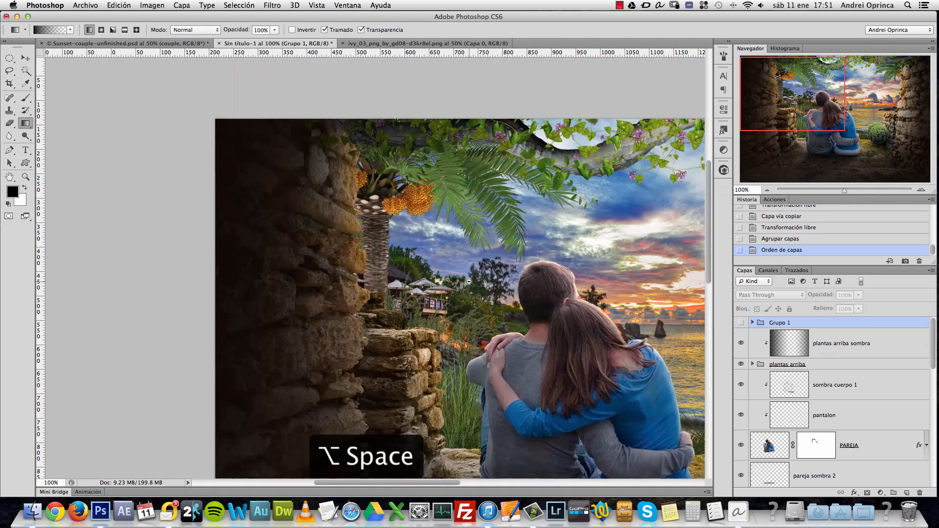
left_click(468, 282, "alt")
left_click(857, 348)
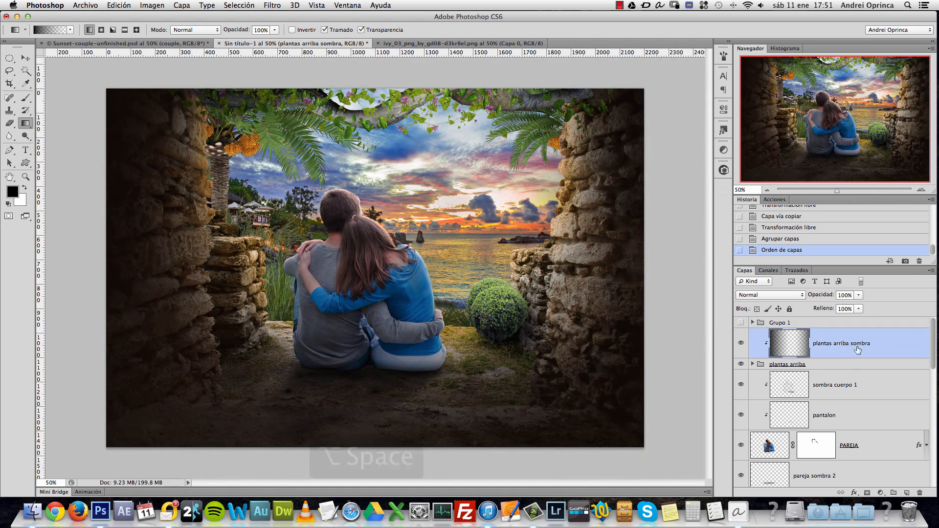
left_click(754, 365)
left_click_drag(932, 345, 932, 352)
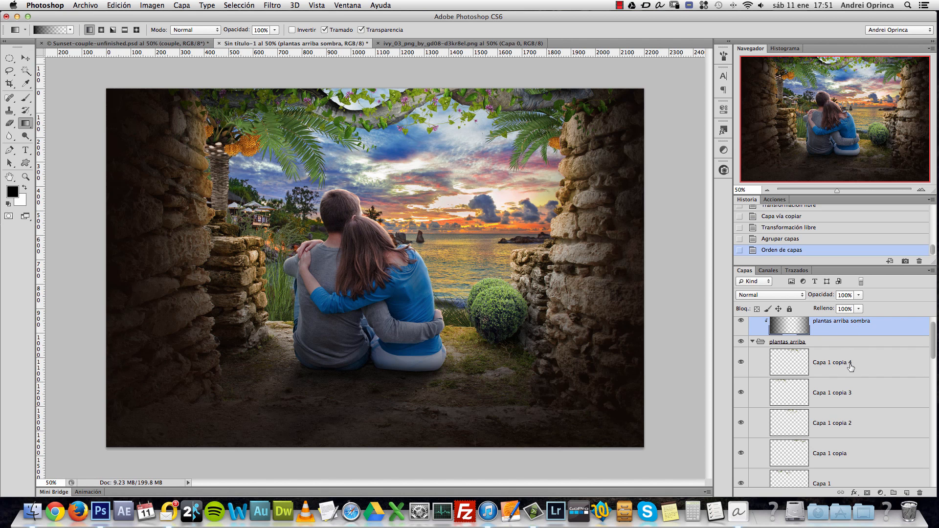
left_click(752, 342)
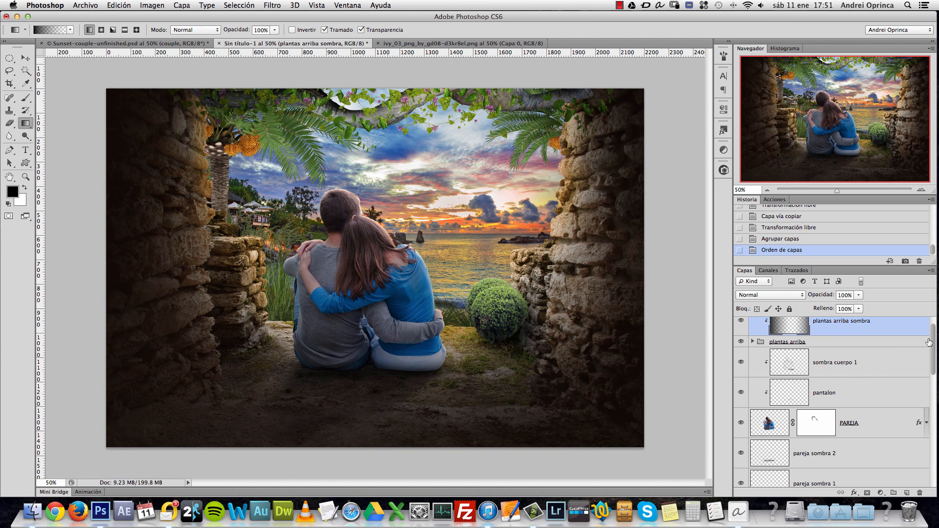
scroll(928, 342, "up", 1)
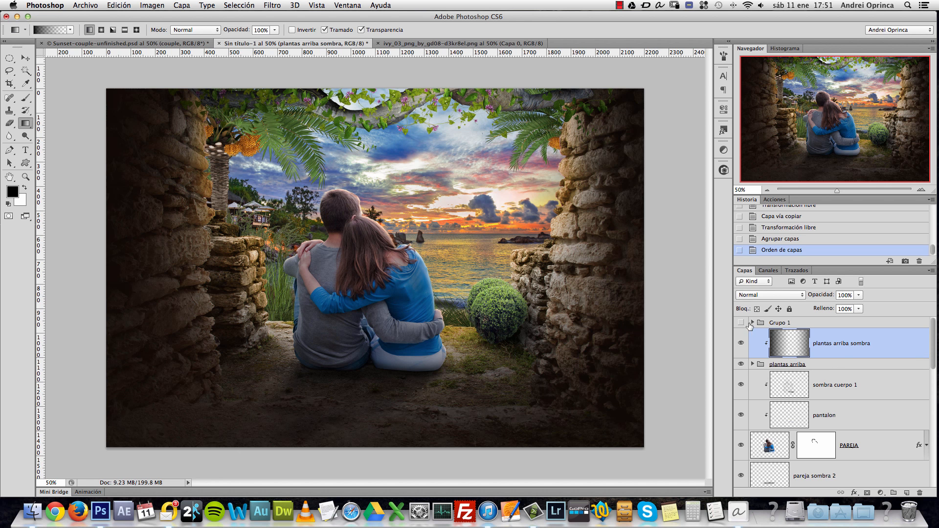
left_click(741, 322)
left_click(759, 323)
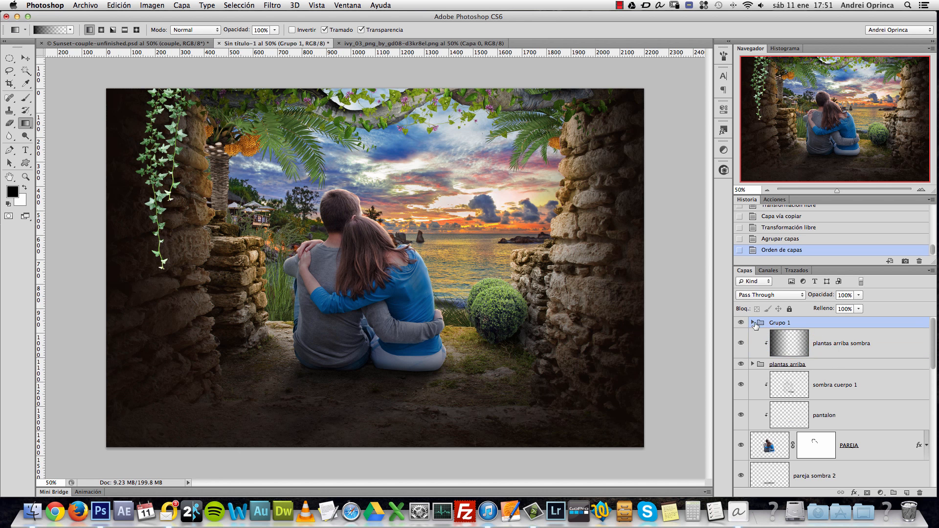
Step: Rename the ivy group enredaderas Izq
left_click(752, 322)
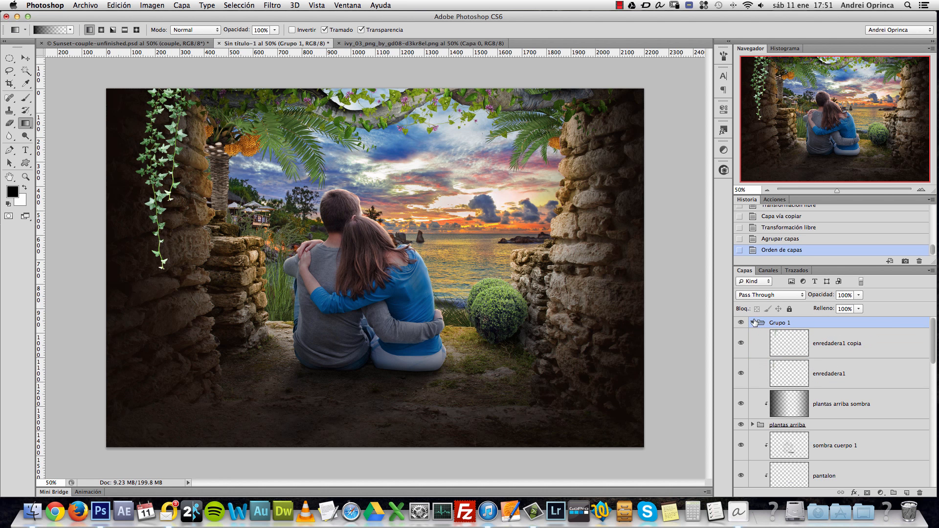
double_click(848, 325)
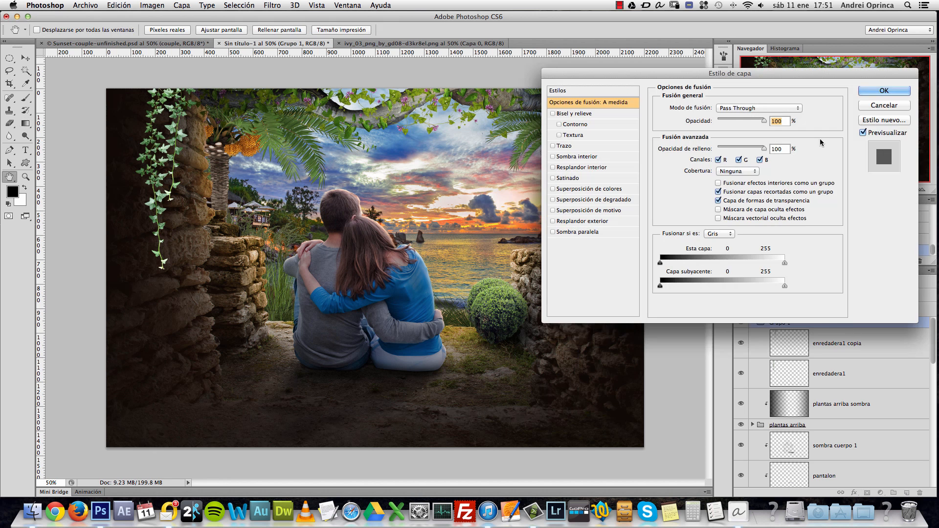
key("Escape")
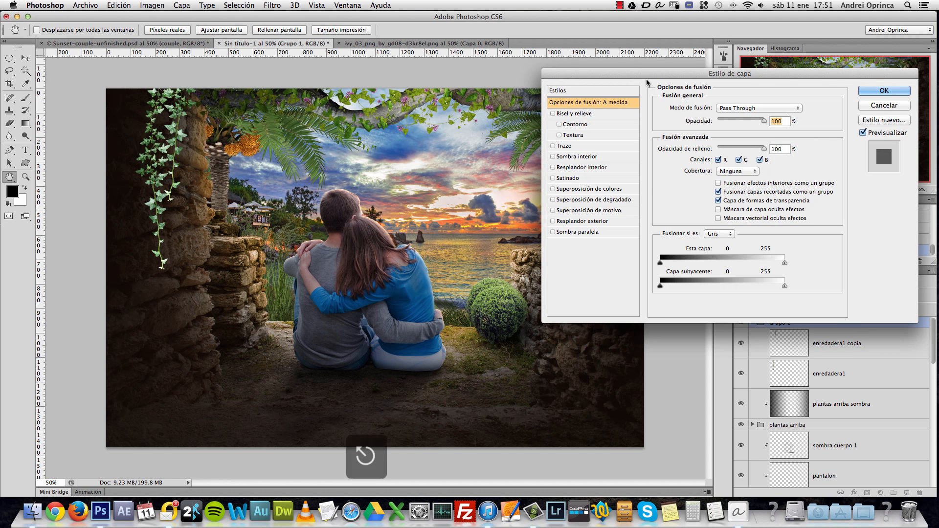
double_click(778, 323)
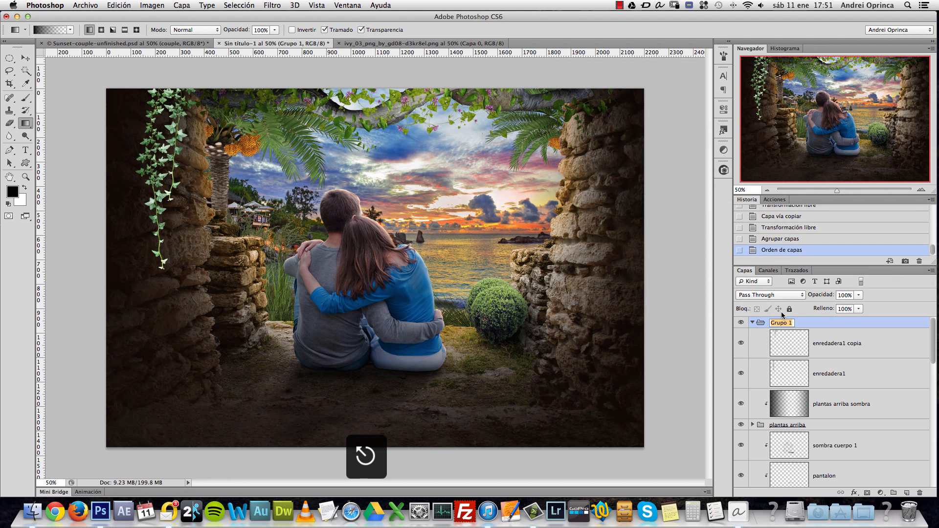
type("enrredaderas Izq")
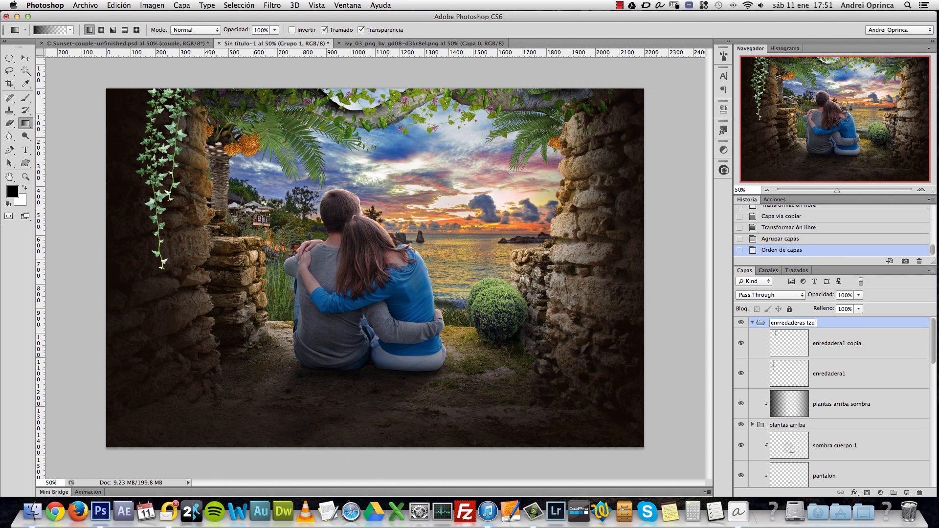
key("Return")
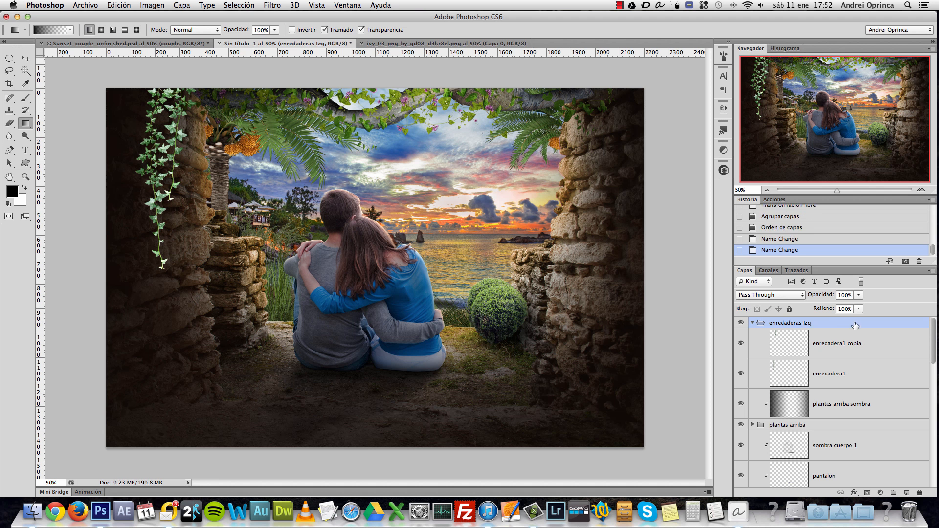
double_click(869, 323)
left_click_drag(816, 77, 606, 37)
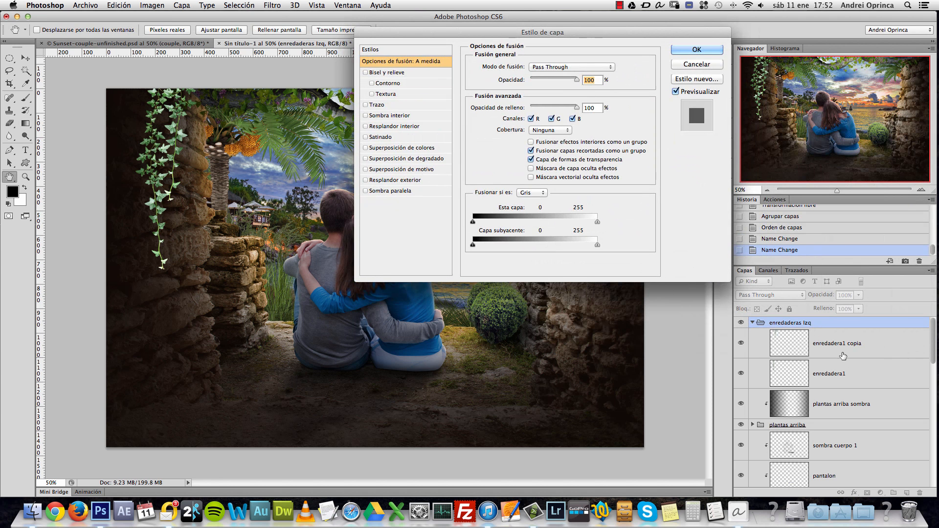
key("Escape")
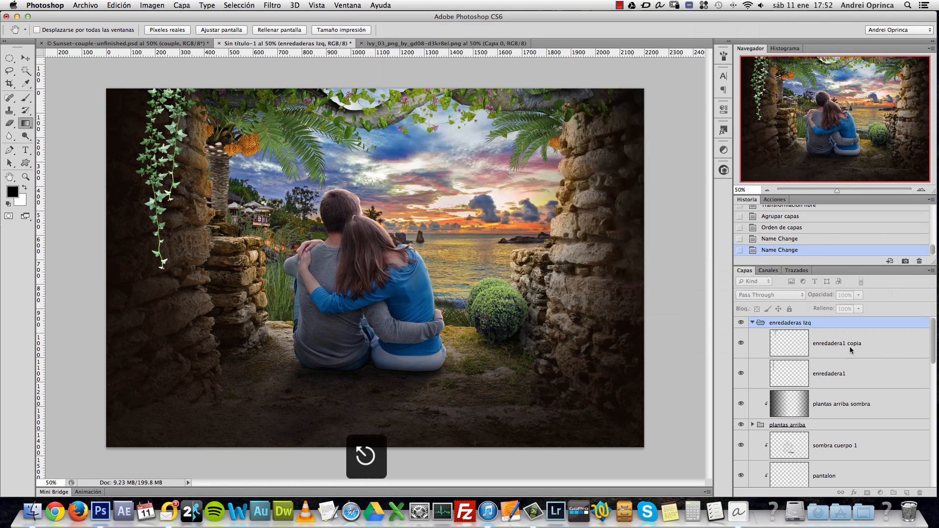
Step: Rename the layer enredadera1 copia as enredadera 2
double_click(850, 344)
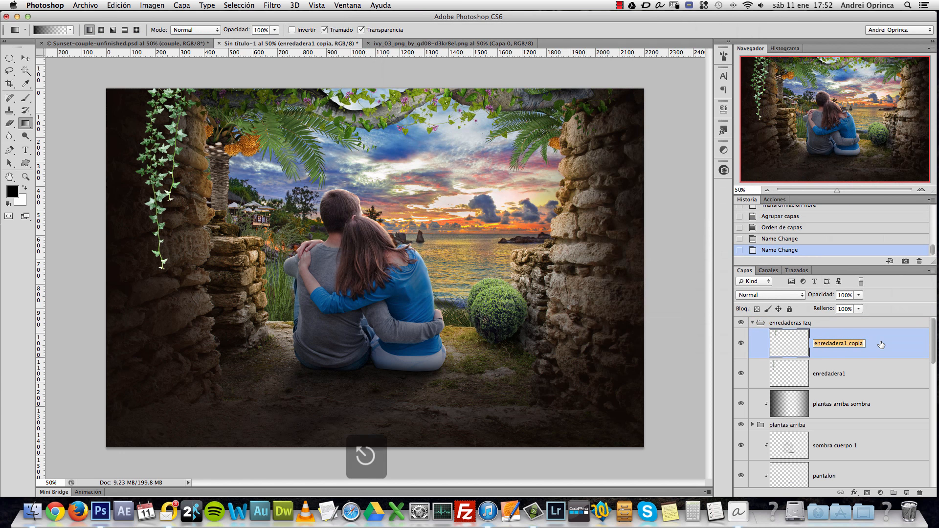
key("Right")
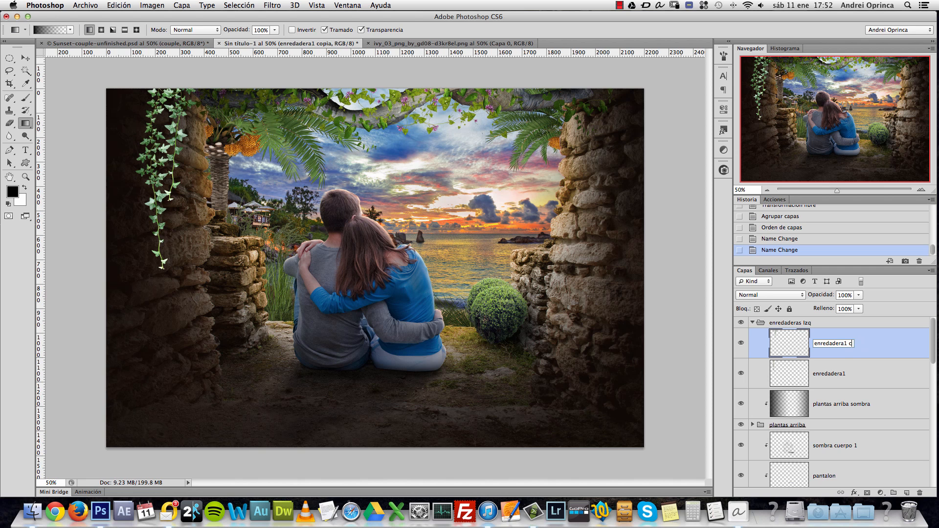
type("2")
key("Return")
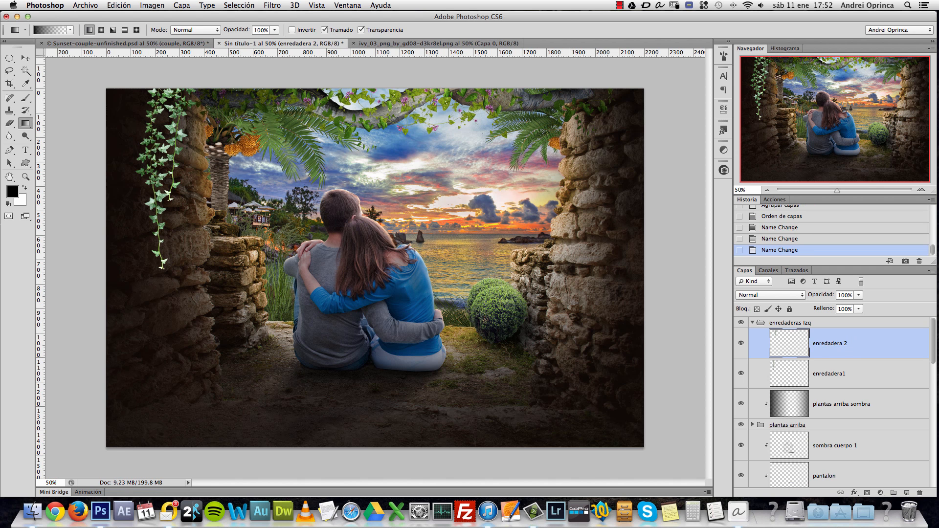
Step: Give the enredaderas Izq group a drop shadow without global light, at a 30° angle and 15 px distance
left_click(842, 327)
double_click(861, 322)
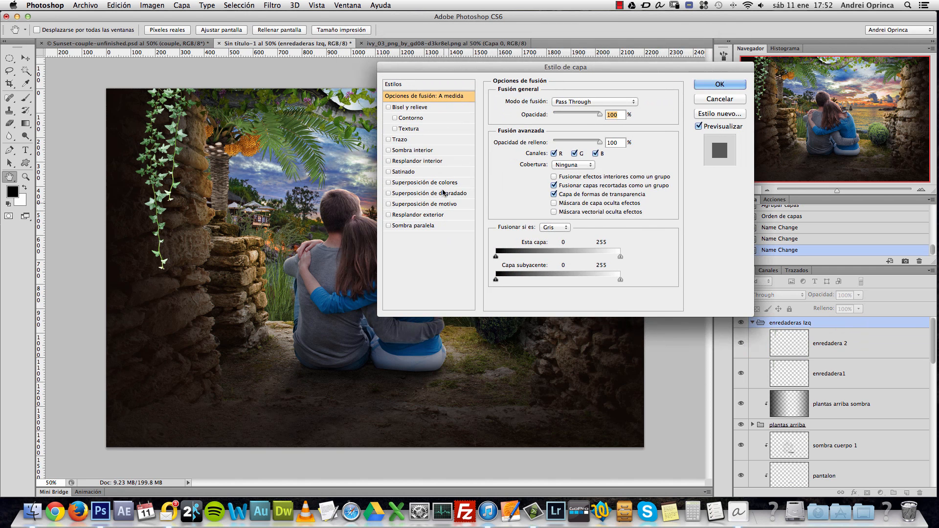
left_click(425, 226)
left_click(594, 130)
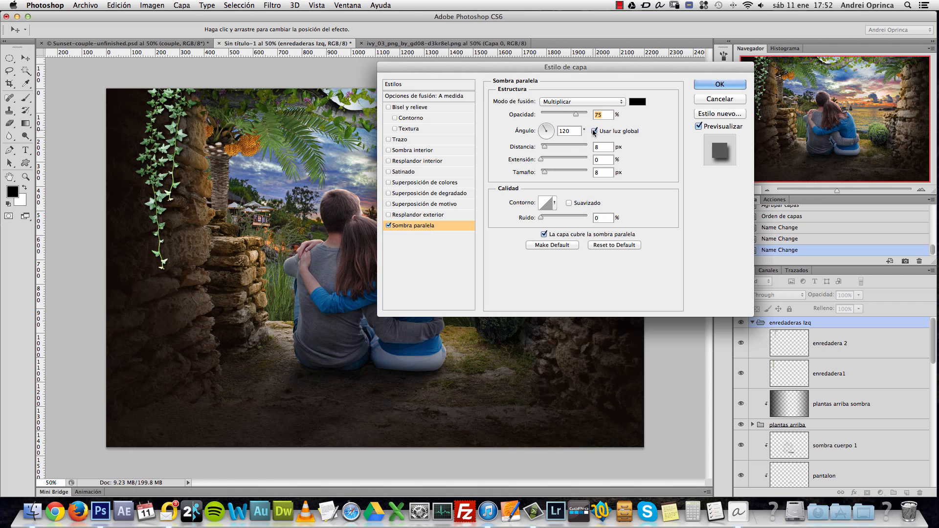
left_click_drag(549, 130, 548, 147)
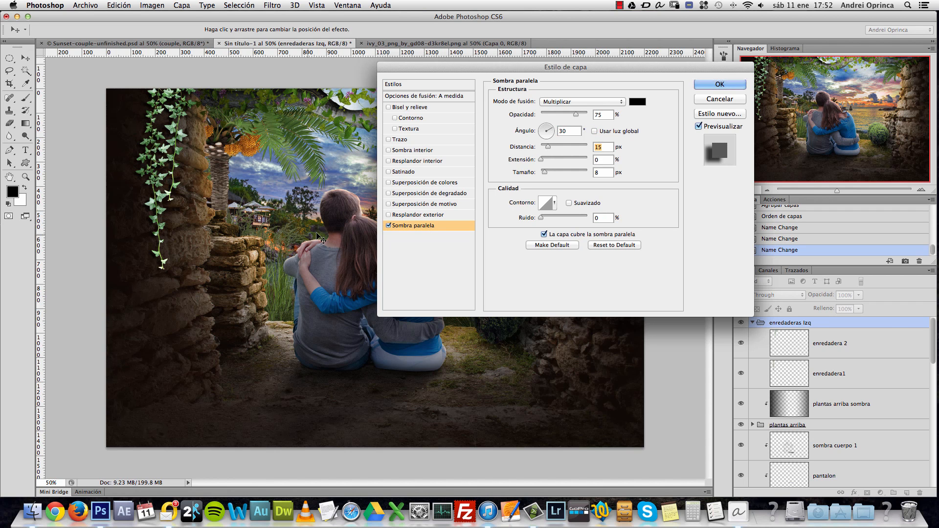
Step: Check the drop shadow up close on the ivy leaves and set its size to 29 px
left_click(133, 219, "super")
left_click(134, 219, "super")
left_click(134, 218, "super")
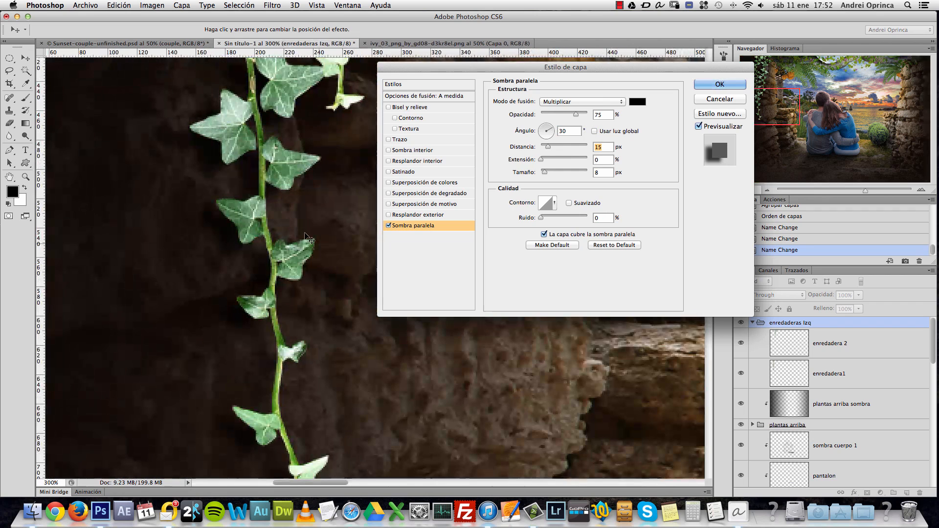
left_click(307, 230, "super")
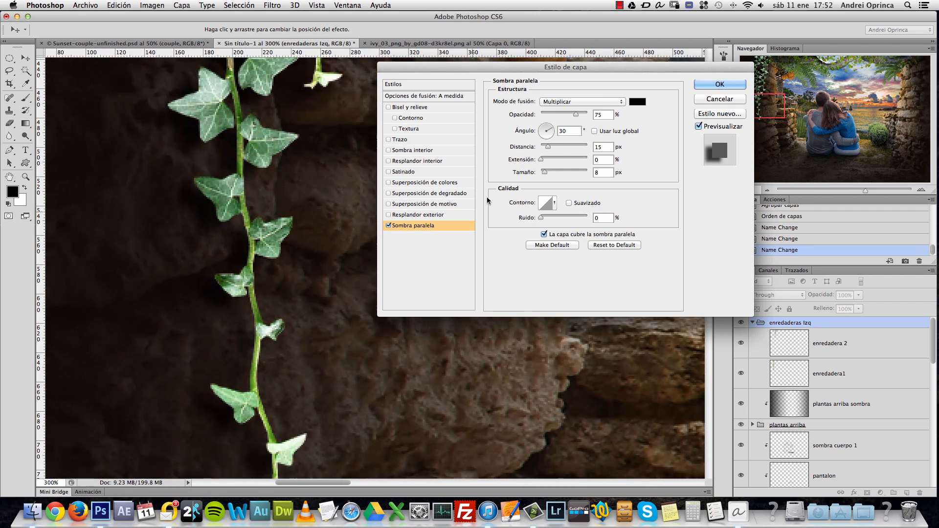
left_click(393, 226)
left_click_drag(544, 172, 547, 175)
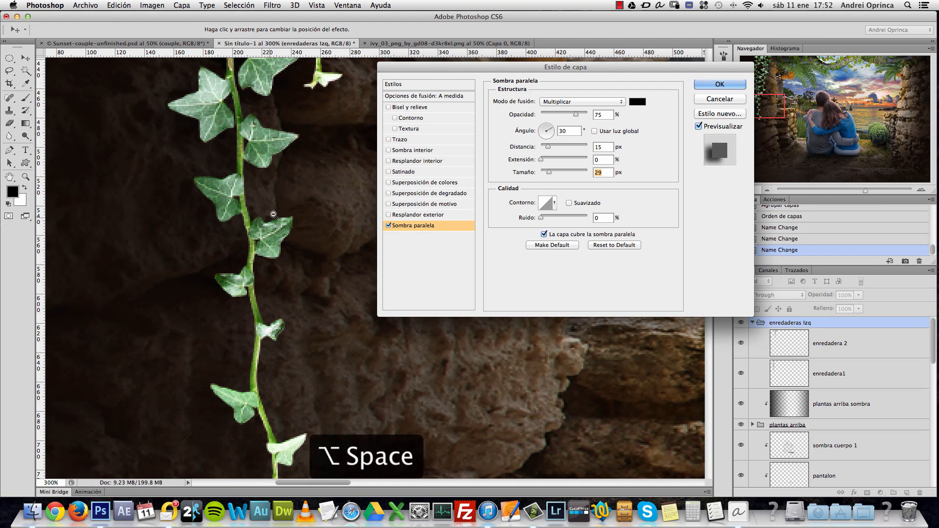
Step: Add an inner shadow to the ivy group with 0 px distance and 62 px size, fine-tune its opacity, and apply the layer style
left_click(272, 222, "alt")
left_click(272, 222, "alt")
left_click(272, 222, "alt")
left_click(413, 151)
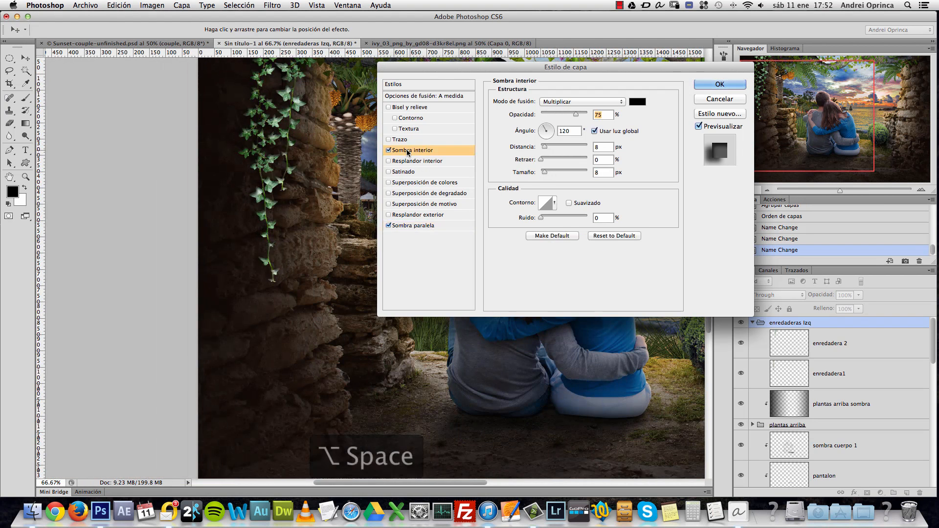
left_click_drag(544, 148, 555, 173)
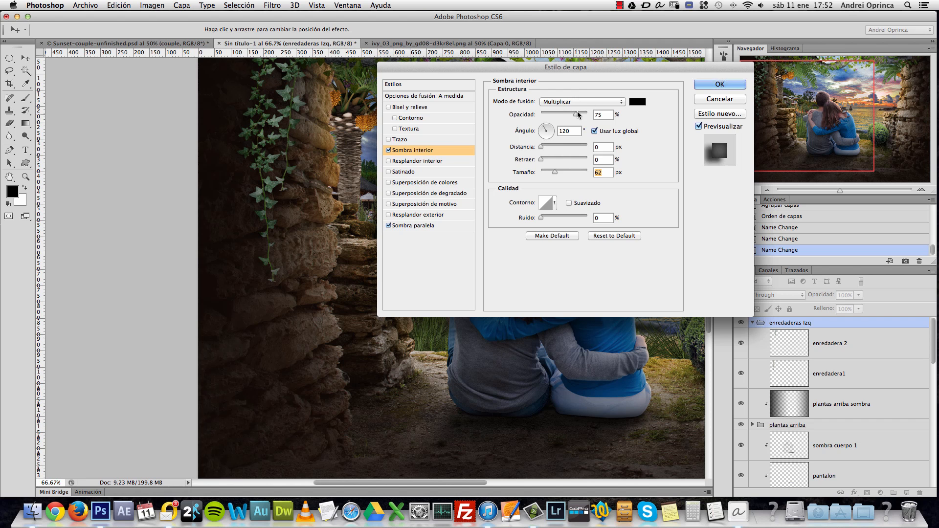
left_click_drag(576, 113, 579, 116)
key("Return")
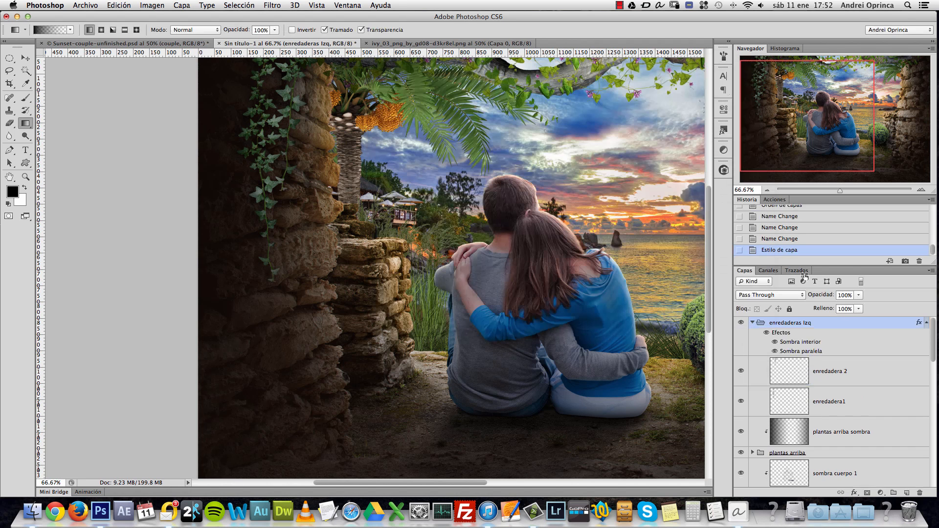
Step: Compare the ivy with the group's effects turned off and on, and inspect the upper part of the left wall
left_click(766, 333)
left_click(766, 333)
left_click_drag(468, 211, 476, 283)
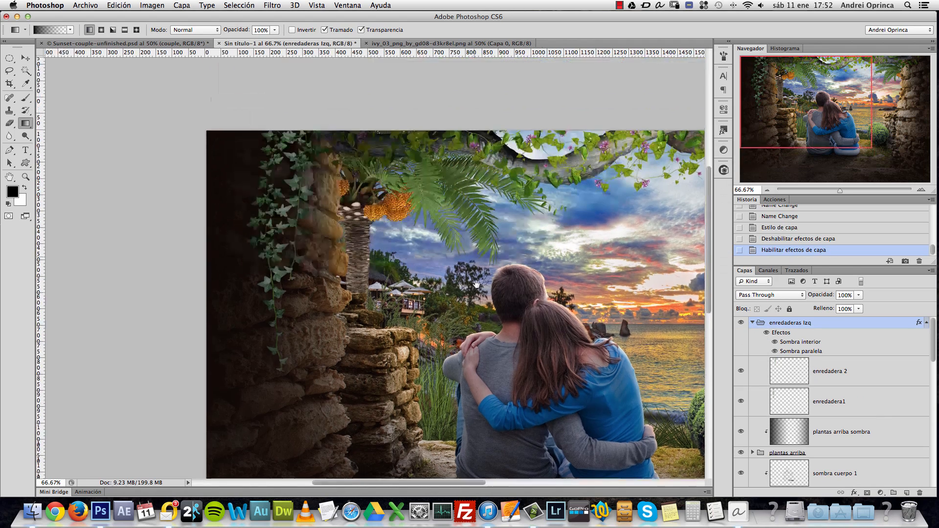
Step: Strengthen the inner shadow of the enredaderas Izq group to 84 px size and 88% opacity
left_click(462, 252, "alt")
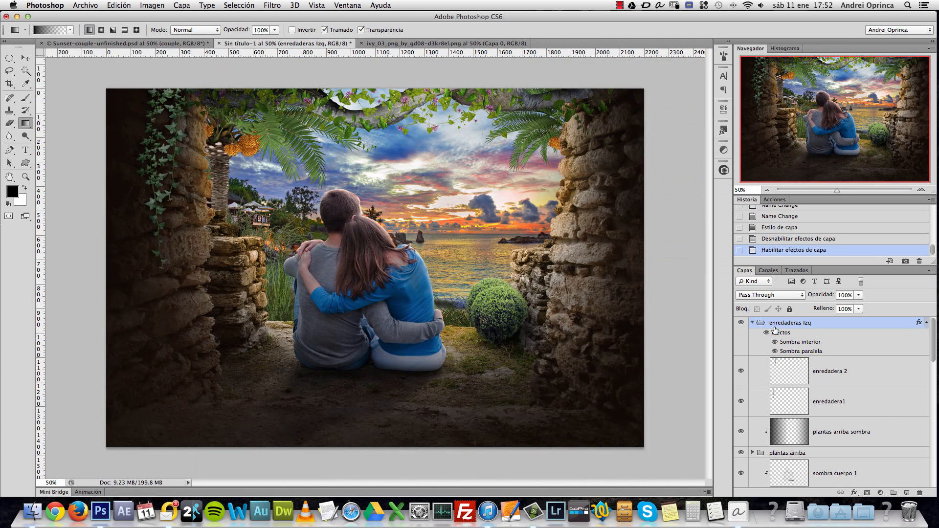
double_click(802, 344)
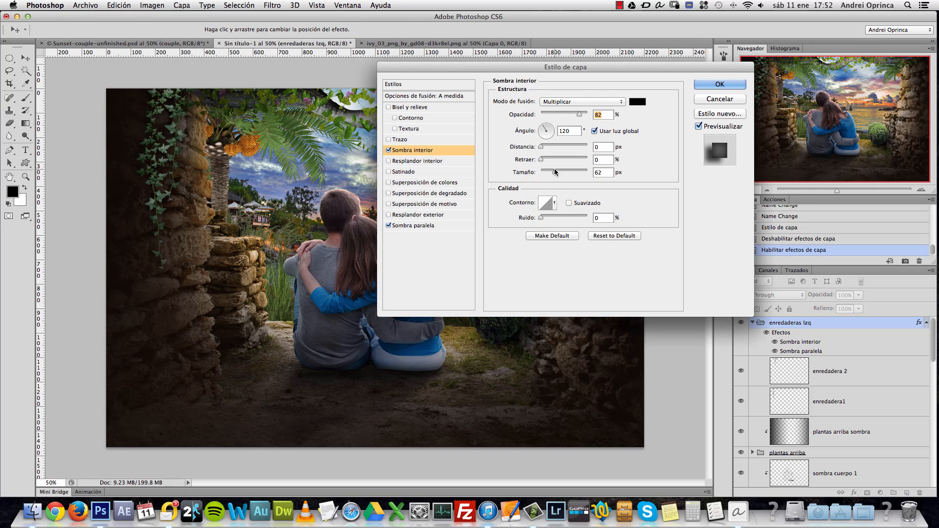
left_click_drag(554, 171, 558, 171)
left_click_drag(579, 114, 583, 116)
left_click(719, 84)
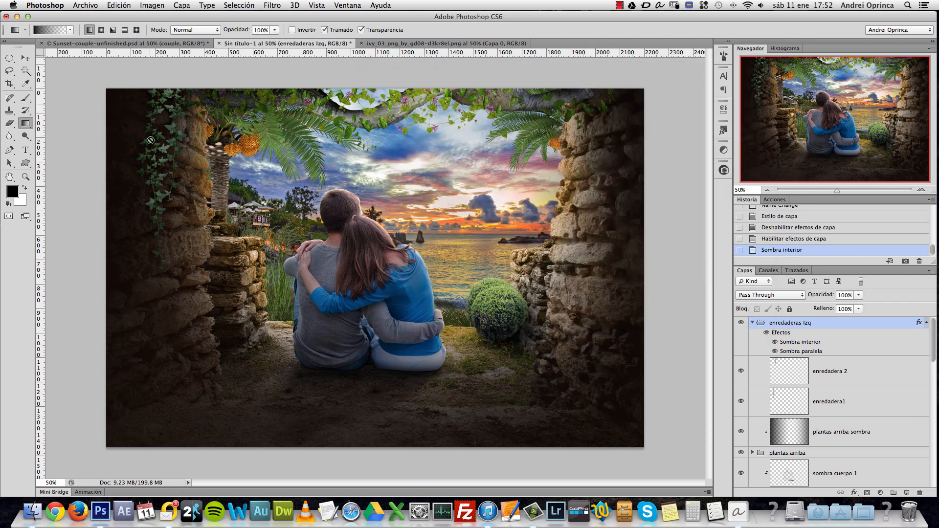
Step: Create a new layer above the left ivy group, put it in its own group, and name that group enredaderas der
left_click(753, 323)
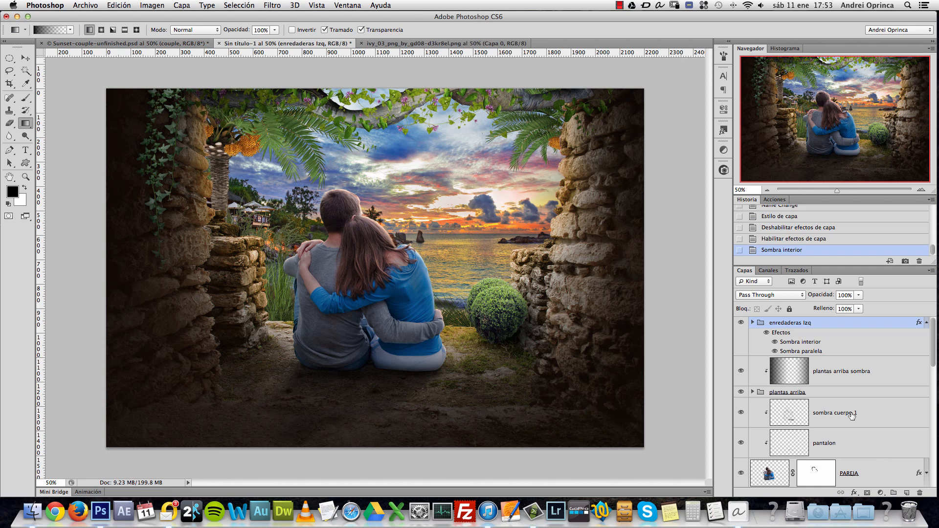
left_click(906, 492)
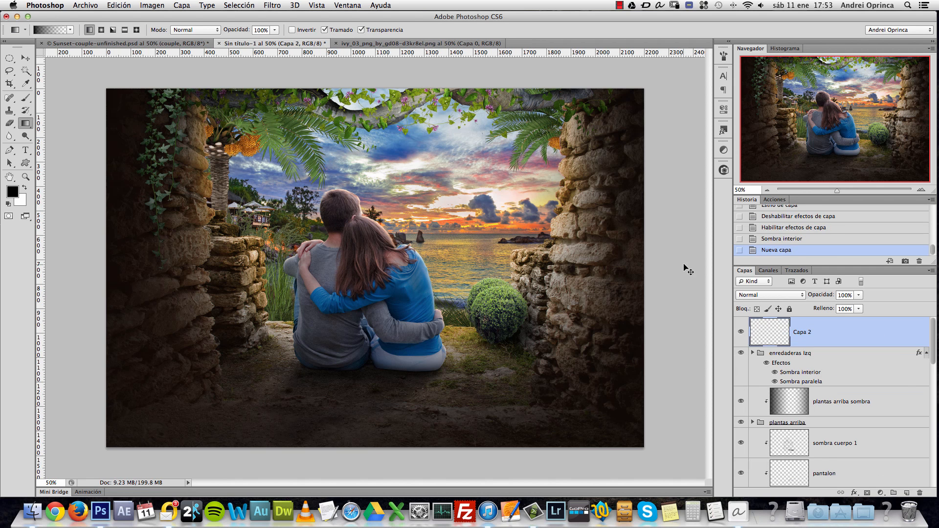
key("super+g")
double_click(780, 324)
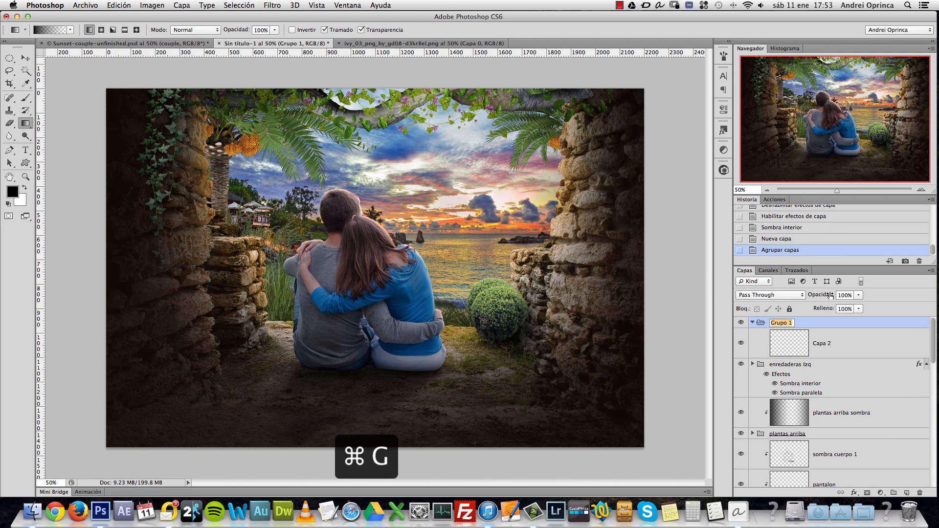
type("E")
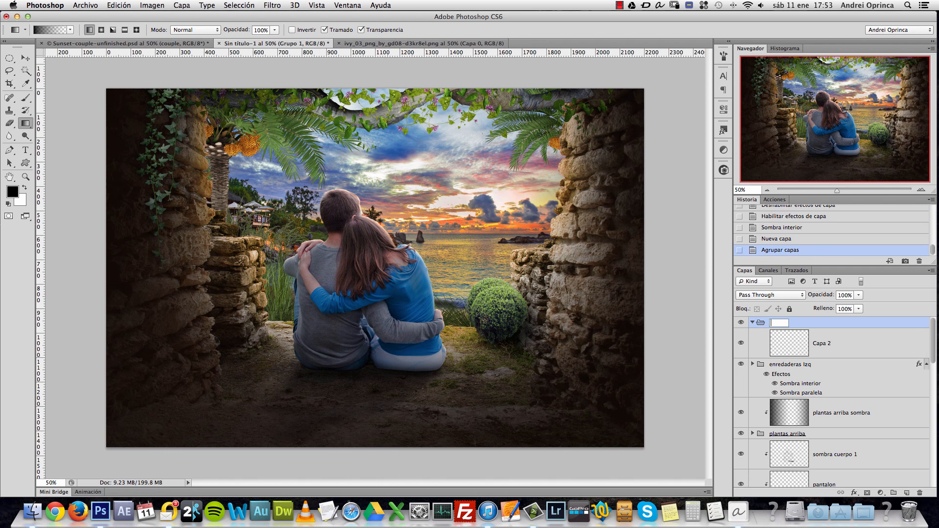
type("enredaderas dee.")
key("Return")
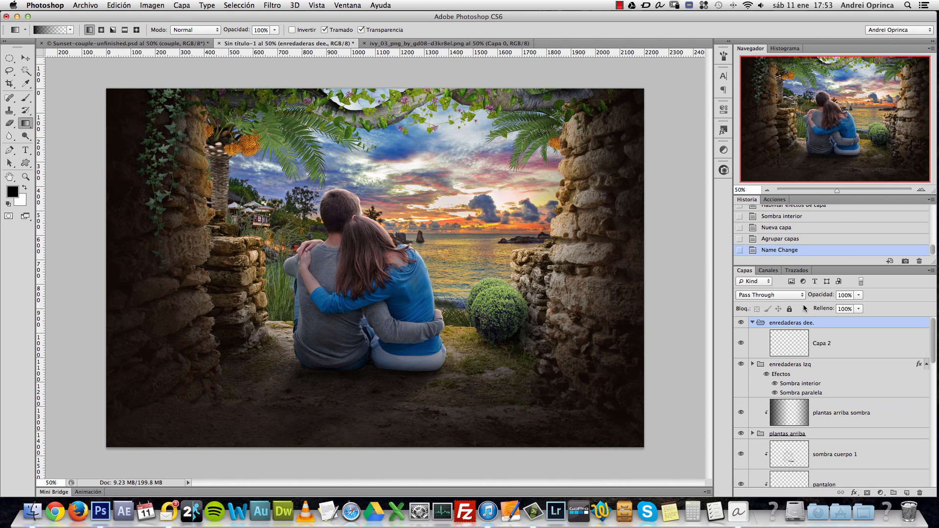
double_click(815, 323)
left_click(815, 323)
key("Return")
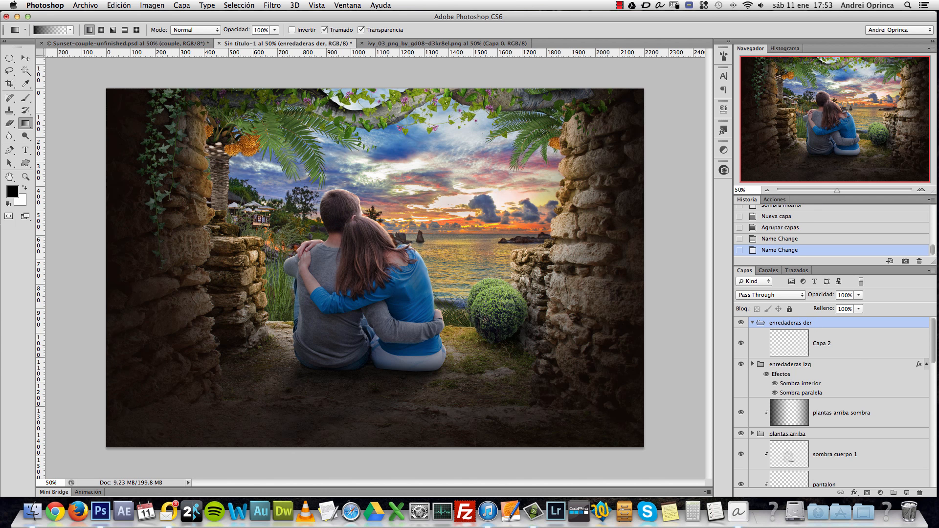
Step: With the empty layer in enredaderas der active, lasso the lower blue-green vine in the ivy image and copy it
left_click(860, 347)
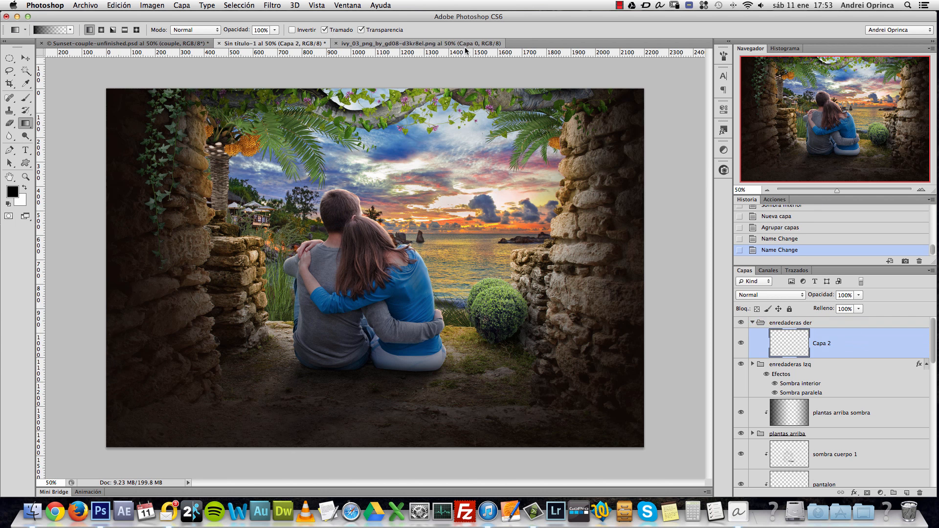
left_click(421, 43)
key("super+d")
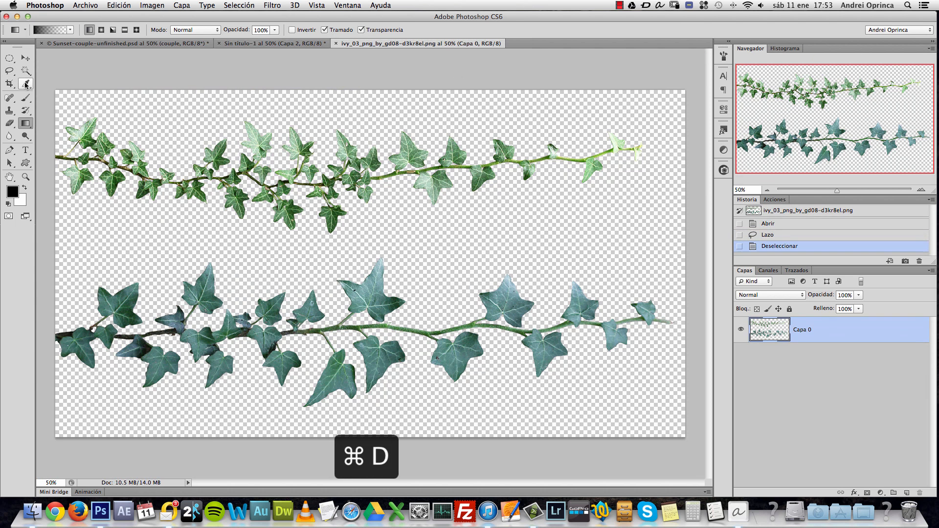
left_click(9, 71)
mouse_move(51, 262)
left_mouse_down()
mouse_move(445, 258)
mouse_move(656, 234)
mouse_move(690, 282)
left_mouse_up()
mouse_move(652, 211)
left_mouse_down()
mouse_move(604, 227)
mouse_move(346, 250)
mouse_move(158, 234)
mouse_move(48, 283)
mouse_move(55, 402)
mouse_move(245, 444)
mouse_move(546, 432)
mouse_move(708, 360)
mouse_move(674, 215)
left_mouse_up()
key("super+c")
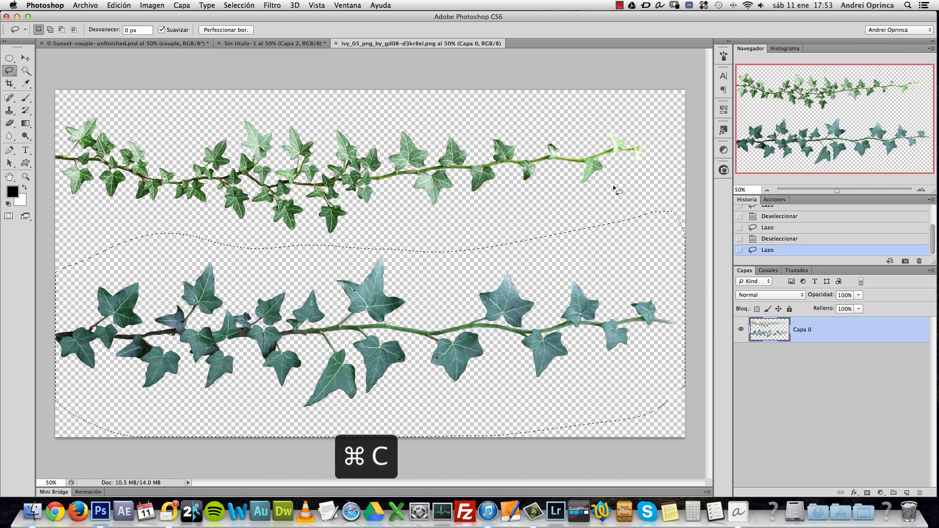
Step: Paste the vine into the composite, scale it to about 37%, rotate it about 96°, and hang it down the upper right wall
left_click(260, 44)
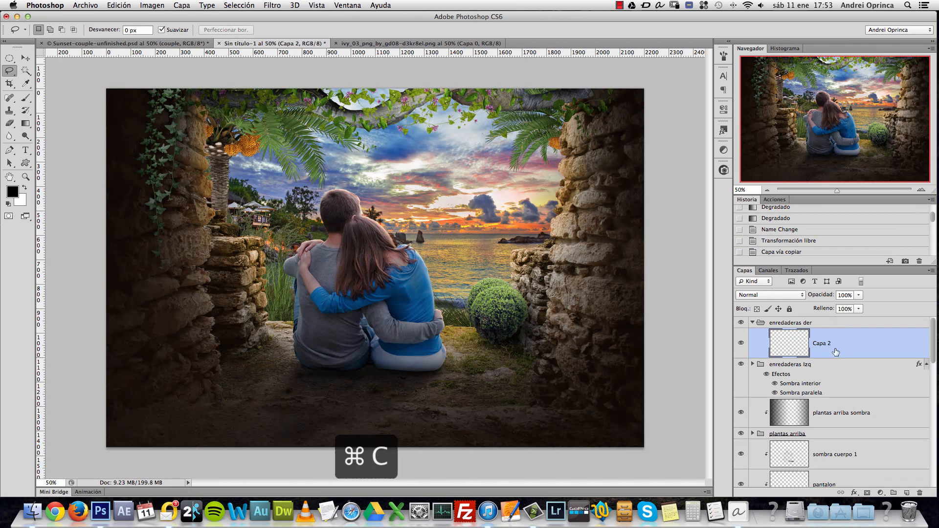
key("super+v")
key("super+t")
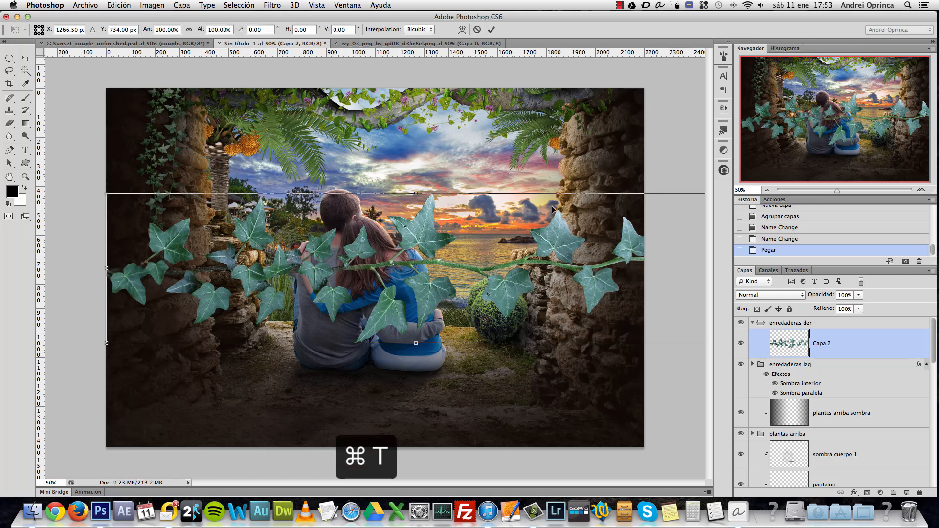
left_click_drag(119, 197, 660, 112)
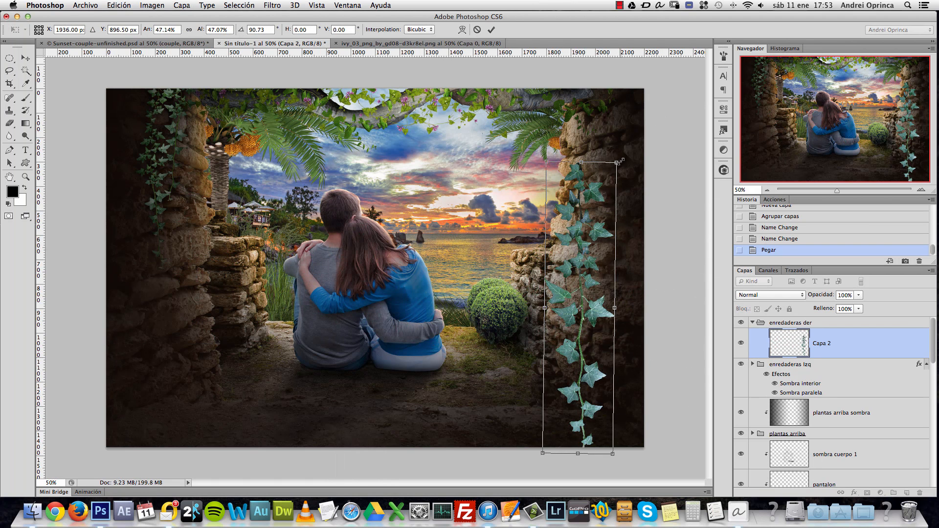
left_click_drag(619, 162, 627, 115)
left_click_drag(631, 262, 620, 246)
left_click_drag(655, 86, 657, 108)
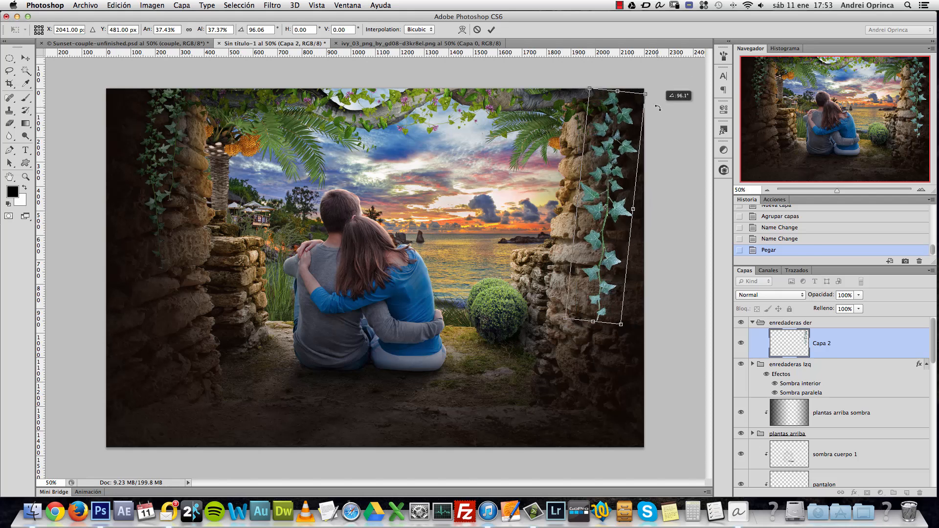
key("Return")
Step: Duplicate the right-wall vine layer and arrange the strands with free transform so they hang along the upper right wall
key("l")
key("ctrl+j")
key("ctrl+r")
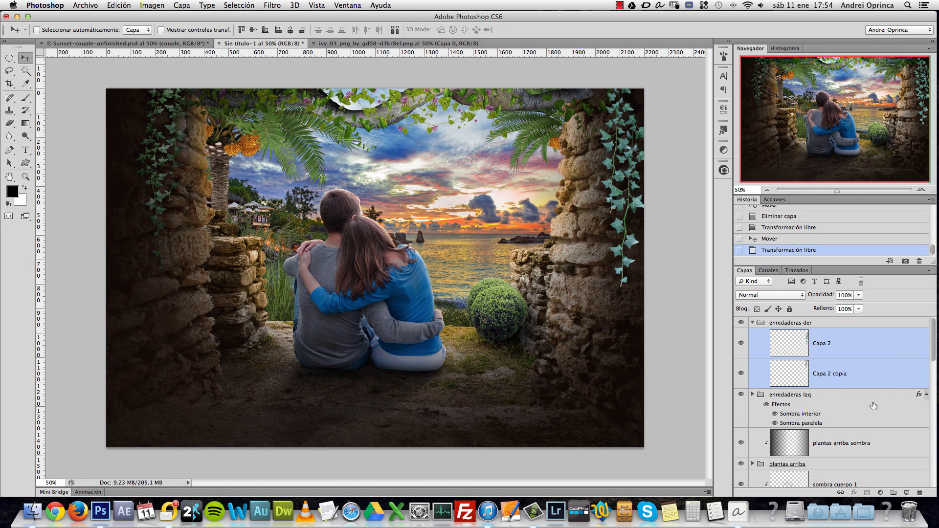
Step: Copy all layer effects from the enredaderas Izq group to the enredaderas der group
left_click(927, 395)
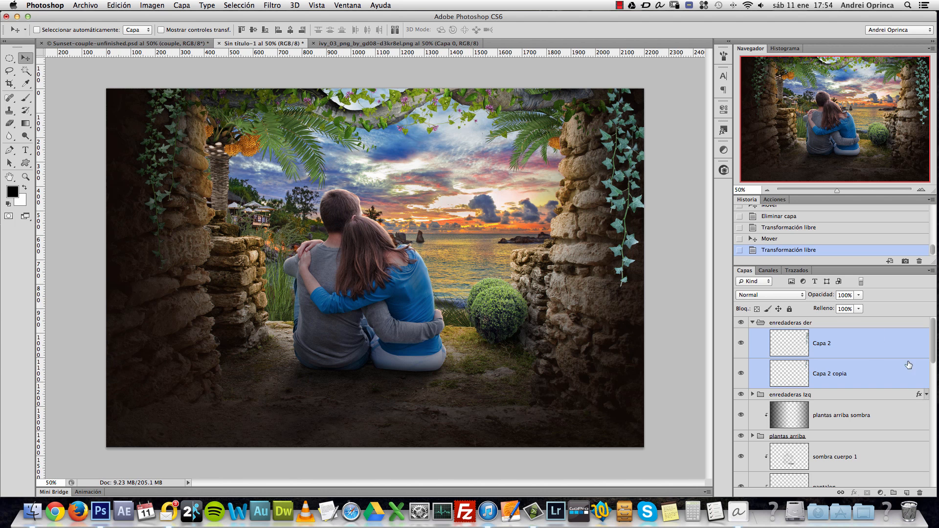
left_click_drag(919, 397, 910, 329)
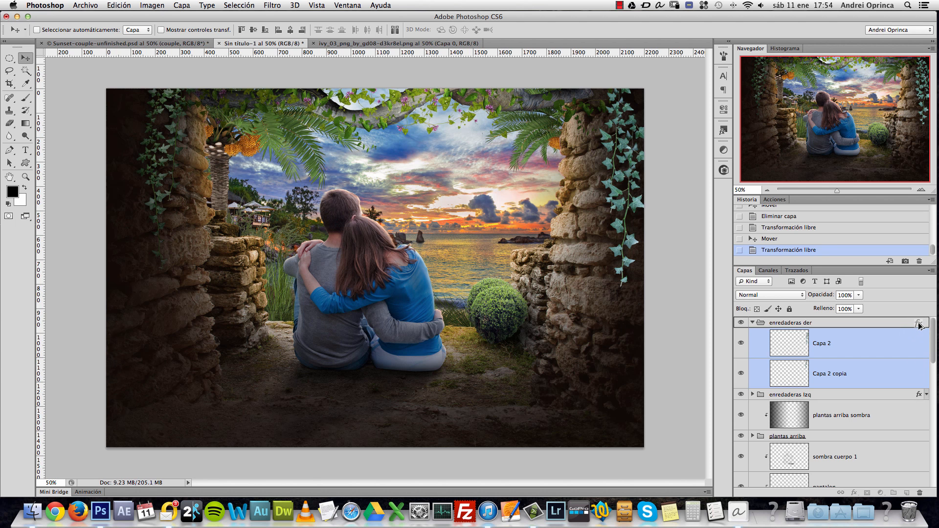
left_click_drag(919, 325, 918, 327)
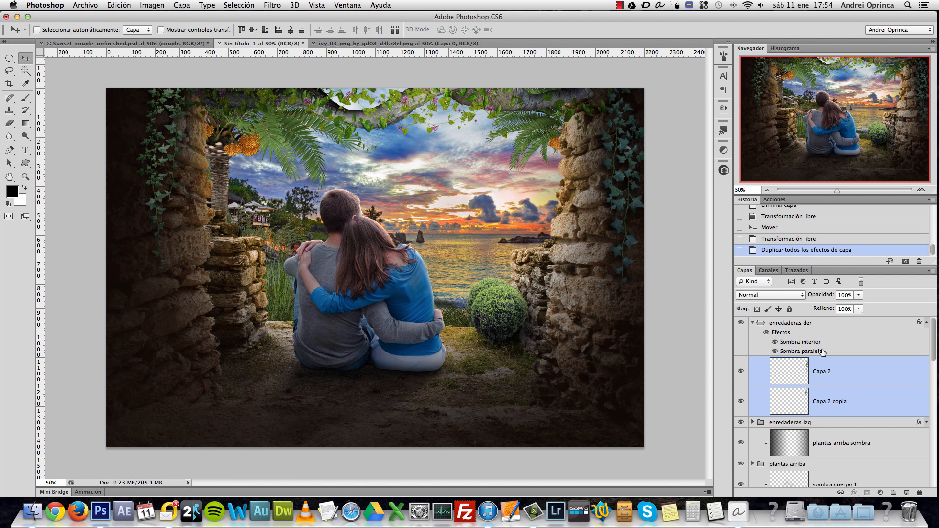
Step: Set the drop shadow angle of the enredaderas der group to 146°, check it up close on the leaves, and apply it
double_click(802, 341)
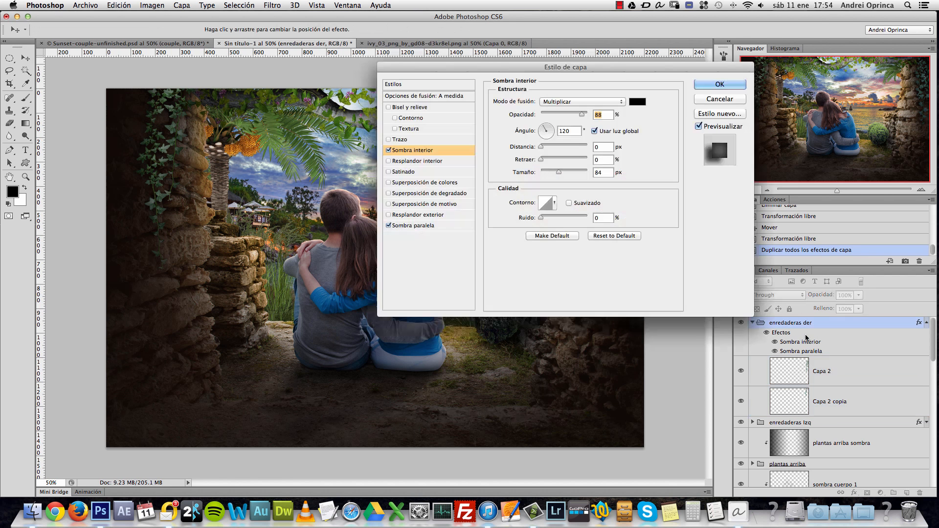
left_click_drag(639, 69, 416, 93)
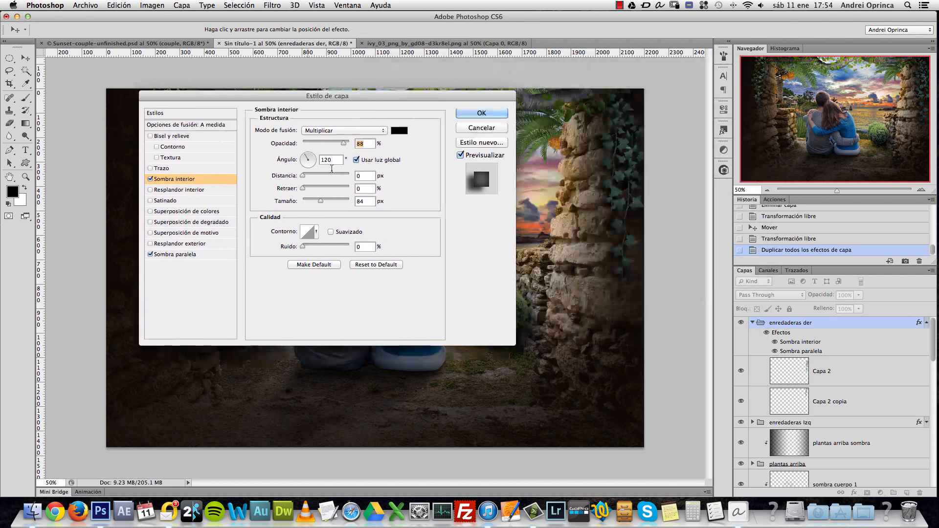
left_click(189, 253)
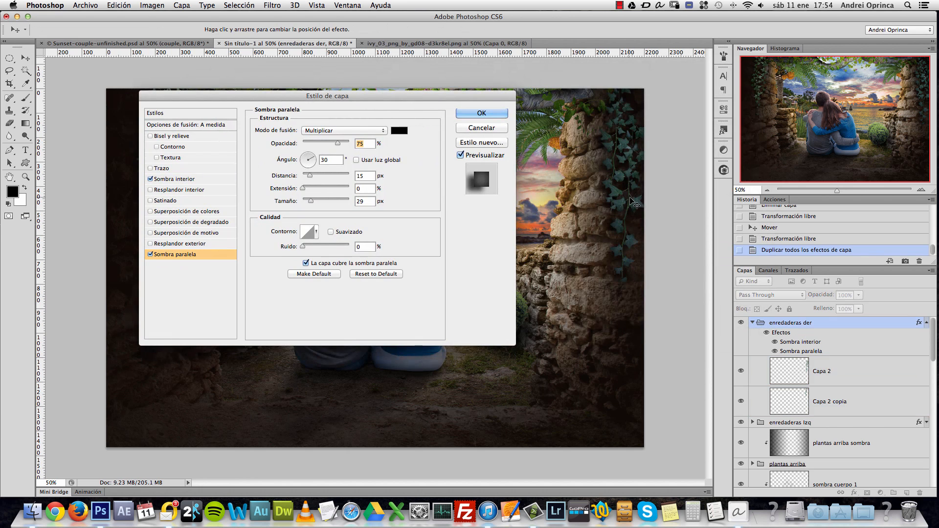
scroll(628, 201, "up", 3)
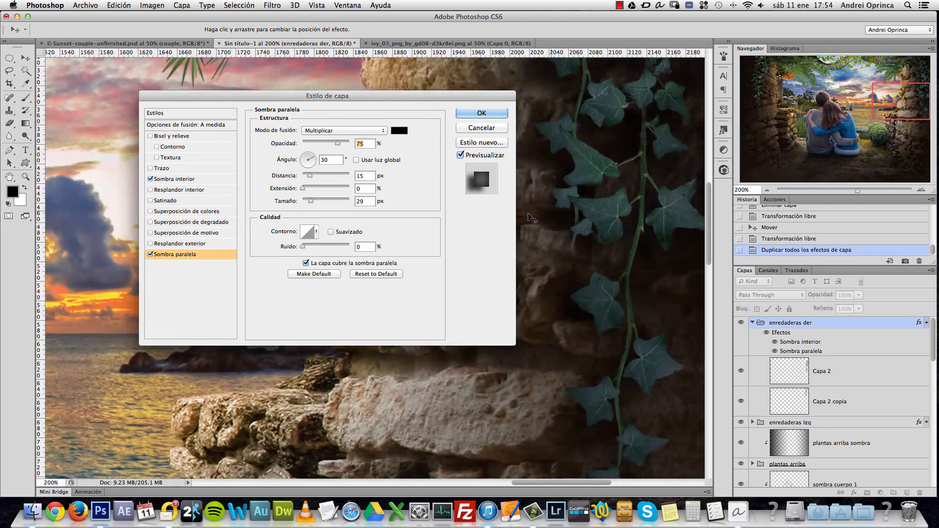
left_click_drag(306, 161, 299, 154)
key("alt+space")
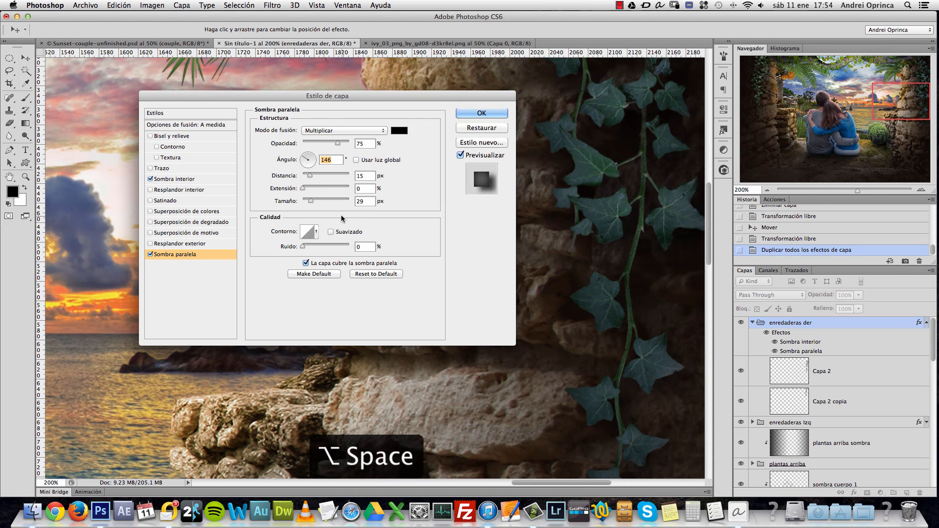
key("Return")
left_click(530, 193, "alt")
left_click(530, 193, "alt")
left_click(531, 193, "alt")
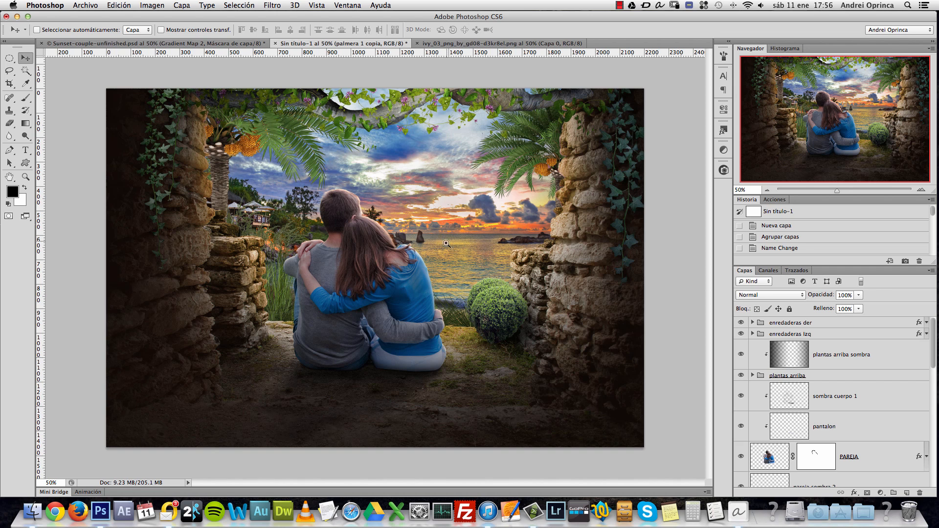
Step: Select the fondo layer behind the sea rocks and add a new empty layer directly above it
left_click_drag(425, 238, 428, 227)
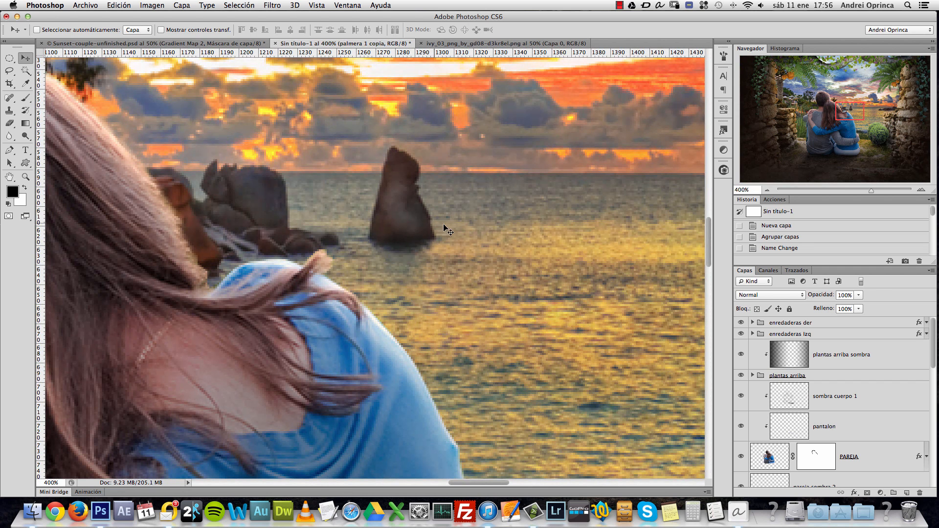
left_click(415, 218, "super")
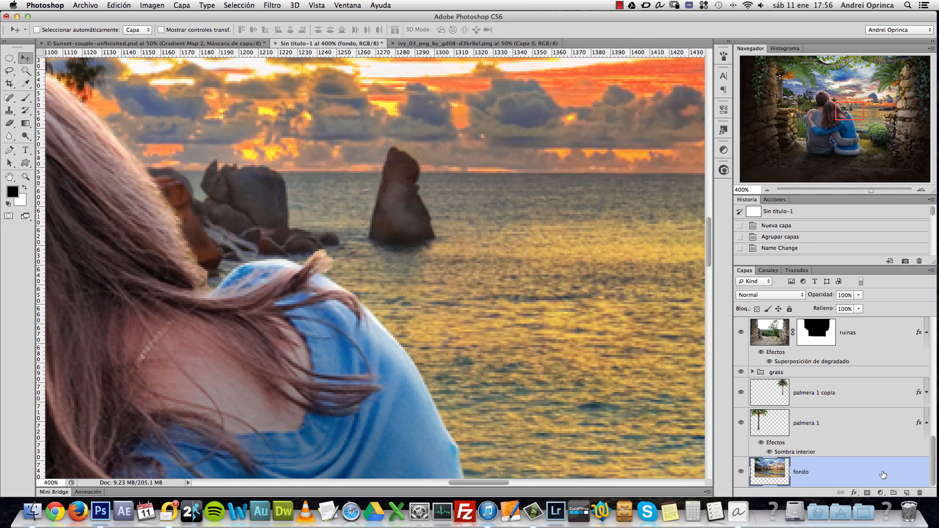
left_click(906, 493)
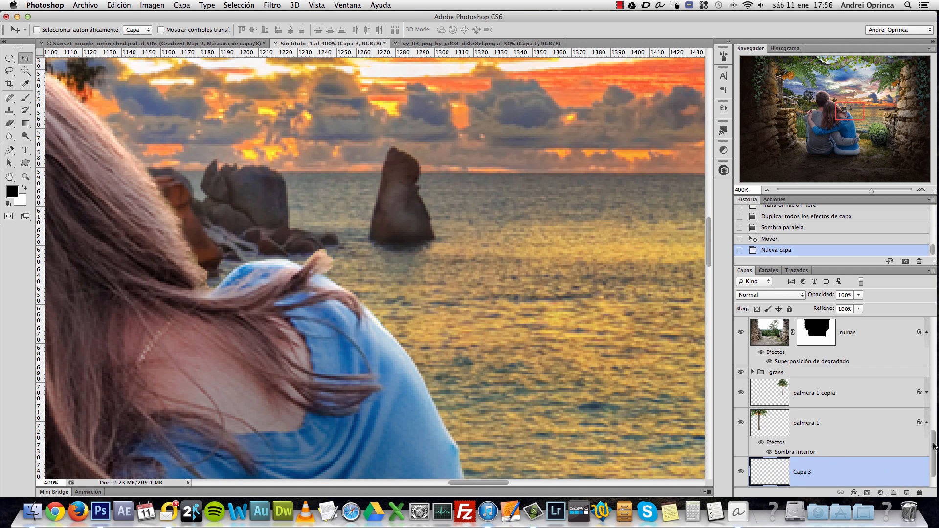
scroll(933, 446, "down", 2)
Step: Set the Clone Stamp to 100% opacity, 100% flow and a size 30 brush, sampling all layers for work on Capa 3
left_click(9, 111)
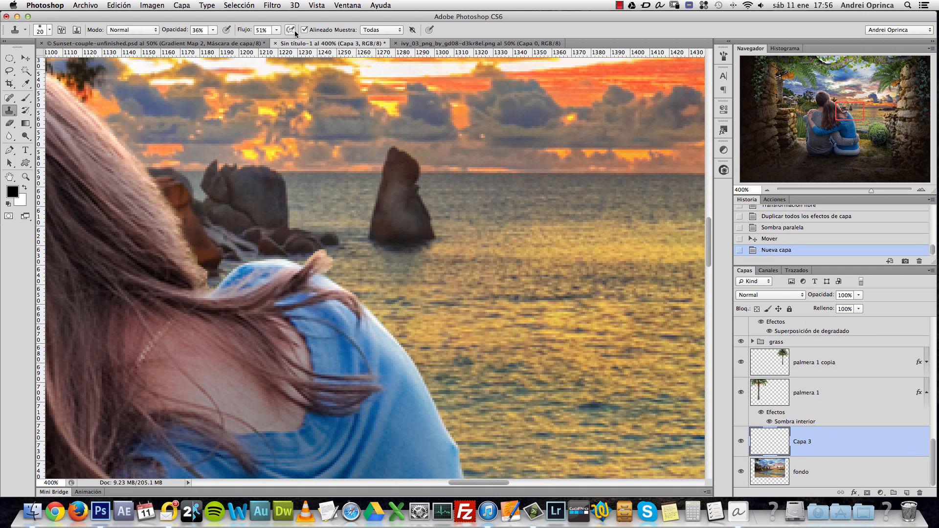
left_click_drag(277, 30, 318, 42)
left_click(214, 30)
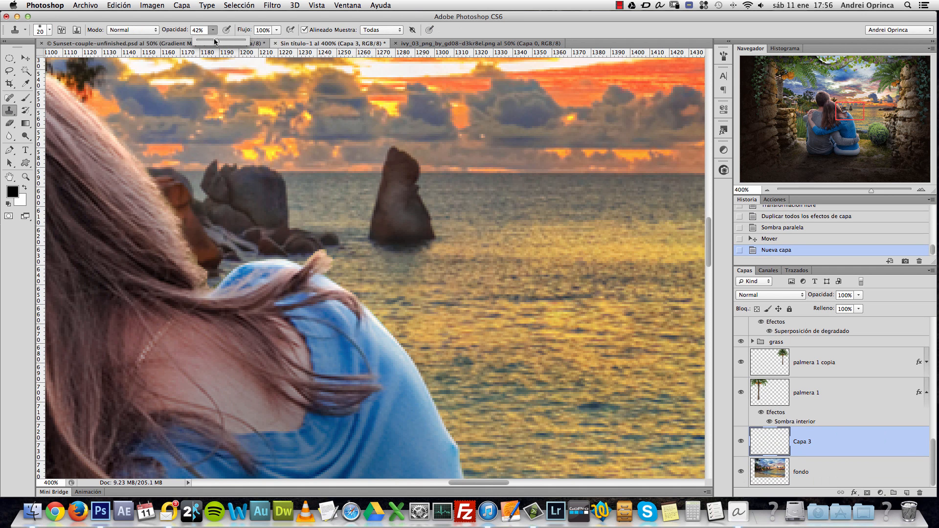
left_click_drag(215, 42, 242, 42)
key("bracketright")
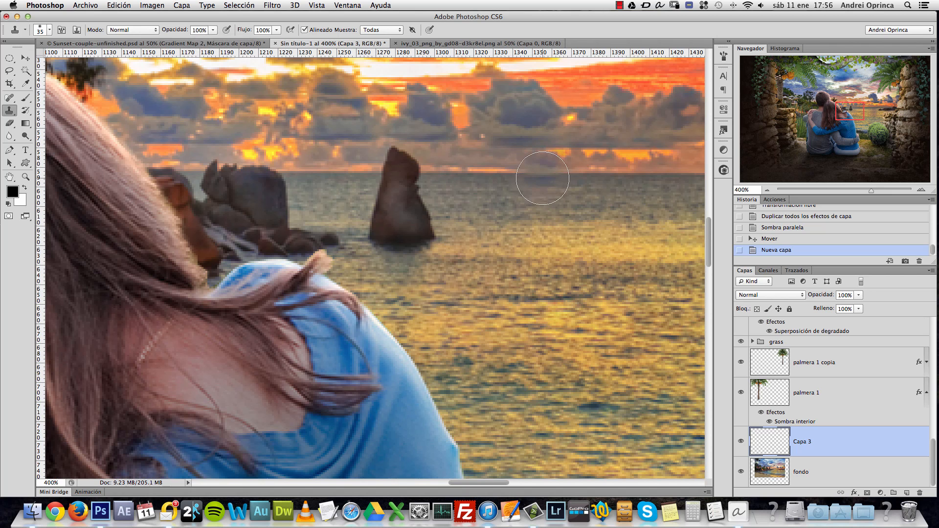
left_click_drag(543, 180, 562, 220)
key("bracketleft")
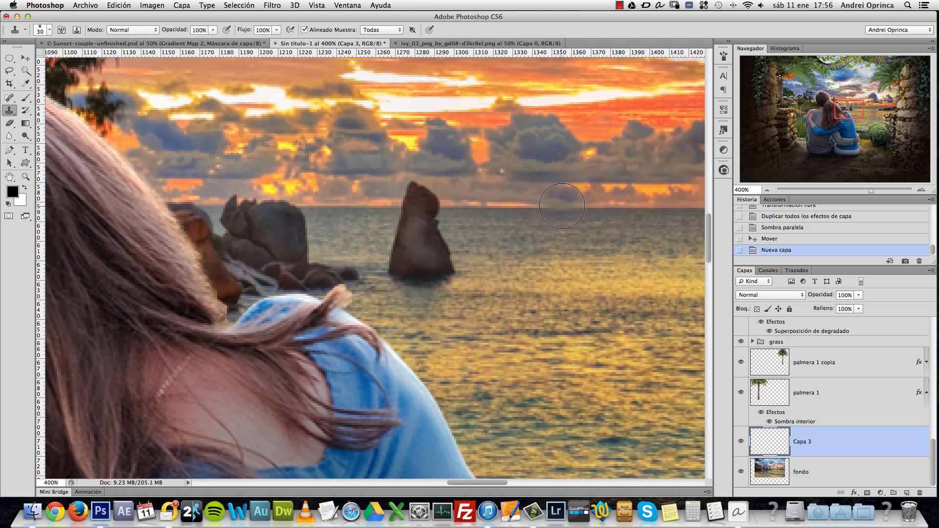
left_click(380, 31)
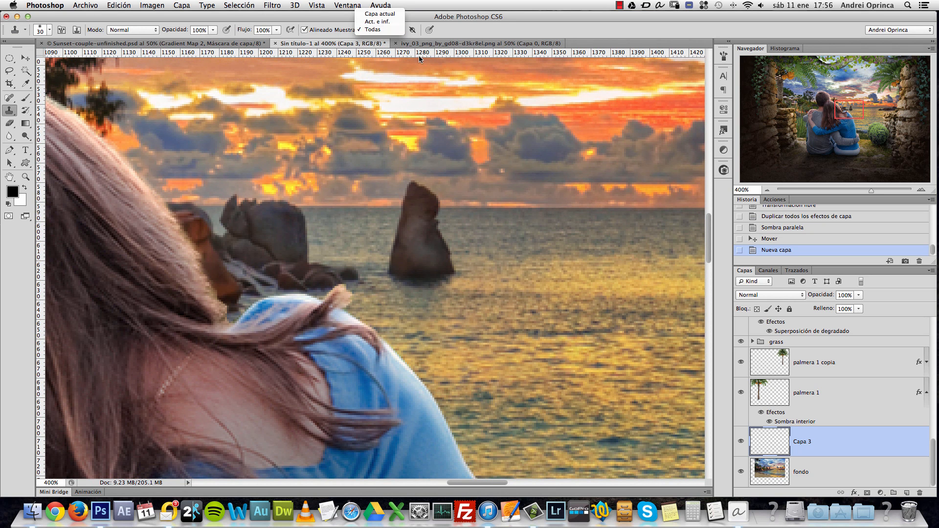
left_click(814, 442)
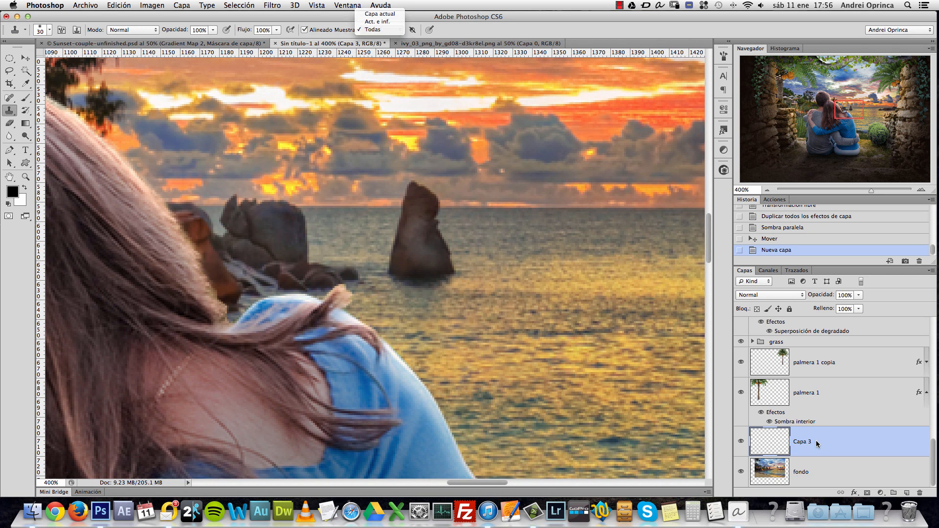
Step: Clone the clear horizon and open sea over the lone standing rock until it is completely covered
left_click(550, 207, "alt")
mouse_move(433, 195)
left_mouse_down()
mouse_move(416, 210)
mouse_move(428, 210)
left_mouse_up()
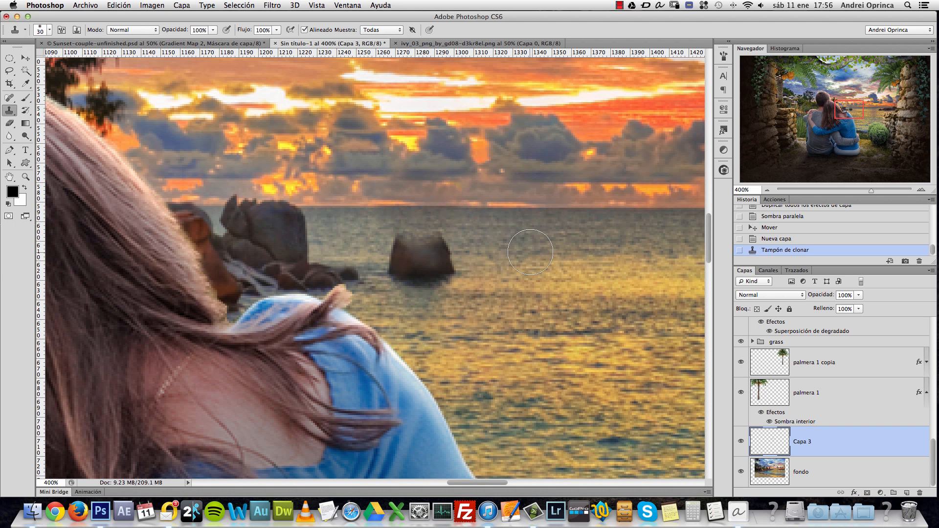
left_click_drag(440, 247, 406, 249)
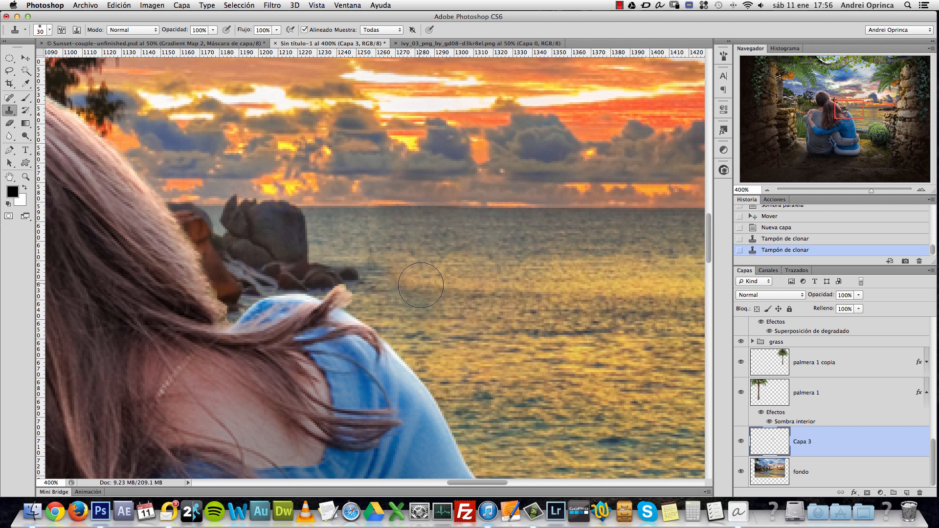
left_click_drag(421, 285, 399, 278)
Step: Blend the cloned water near the remaining rocks with a size 20 brush, and compare the image with Capa 3 hidden and shown
key("bracketleft")
key("bracketleft")
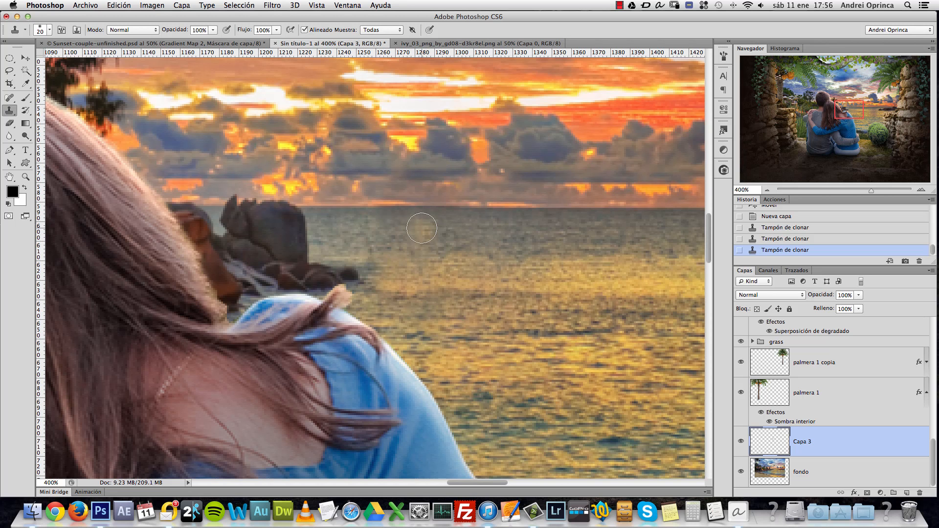
left_click_drag(369, 255, 387, 259)
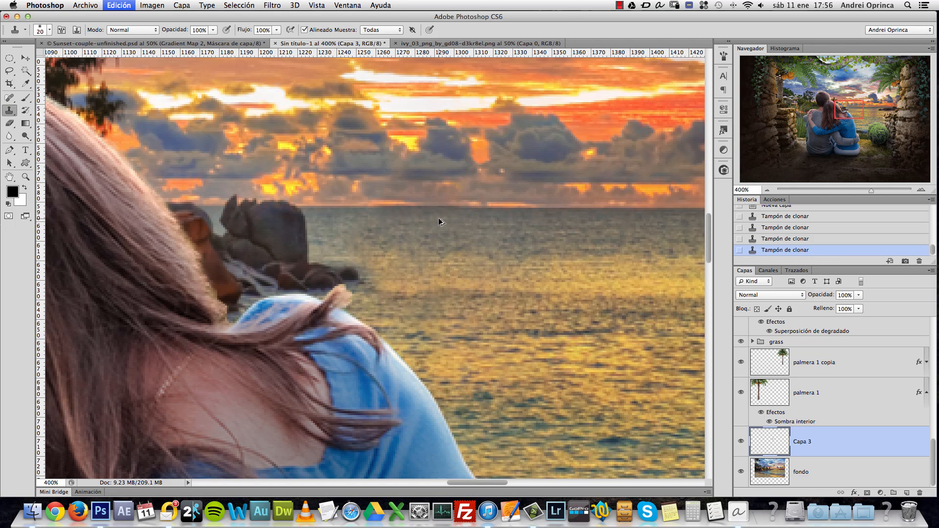
key("super+z")
left_click_drag(361, 231, 370, 259)
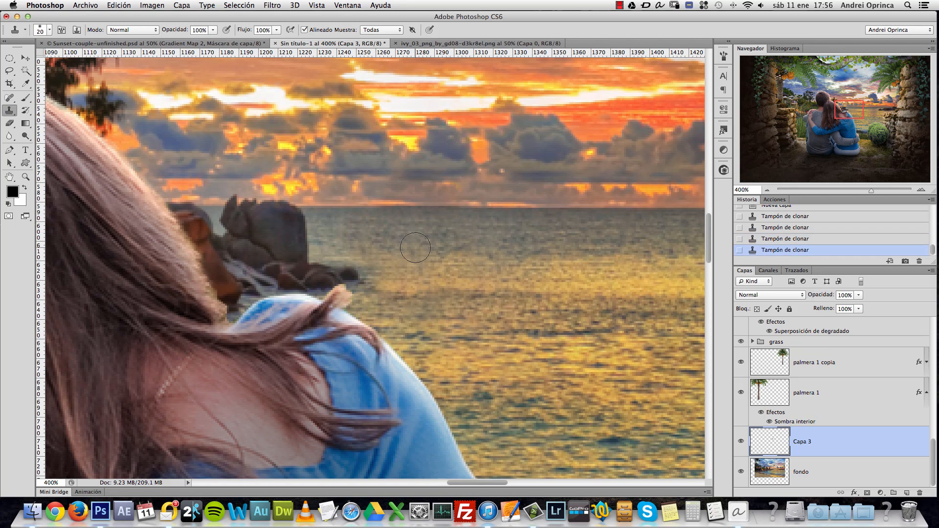
key("super+1")
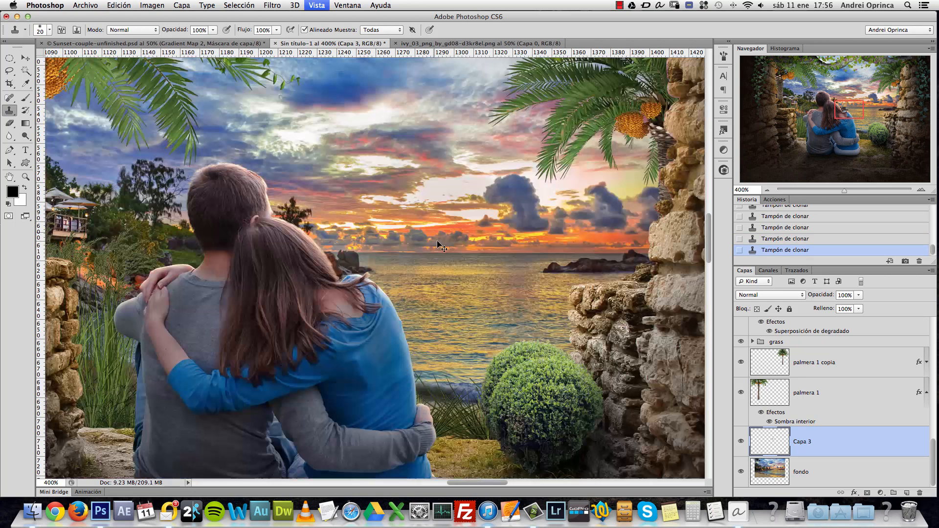
left_click(740, 440)
left_click(740, 441)
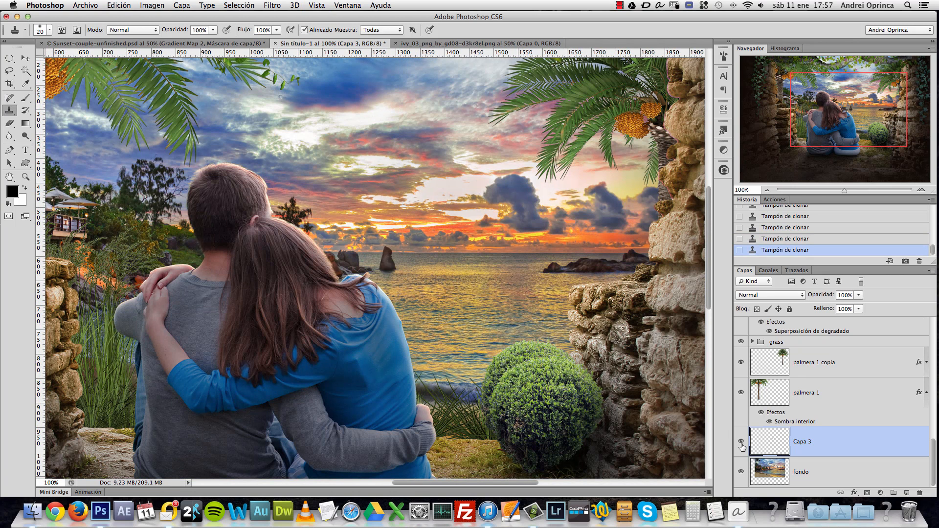
left_click(511, 269, "alt+super")
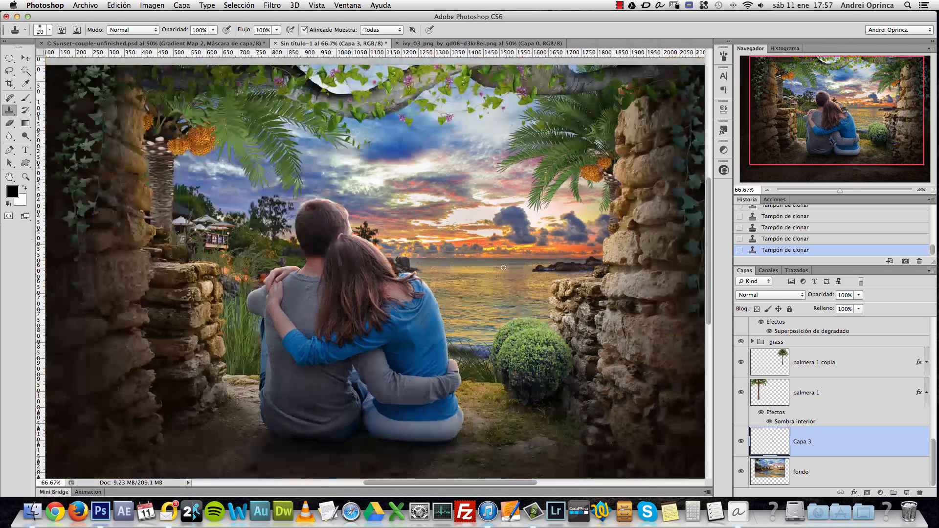
Step: Select the enredaderas der group at the top of the layer stack and view the whole composite
scroll(932, 447, "up", 1)
scroll(932, 446, "up", 10)
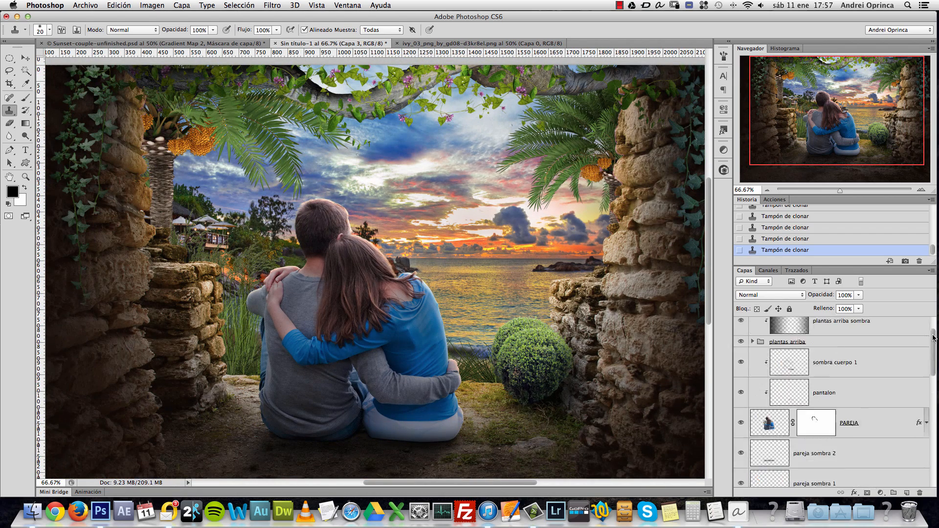
left_click(858, 323)
key("super+minus")
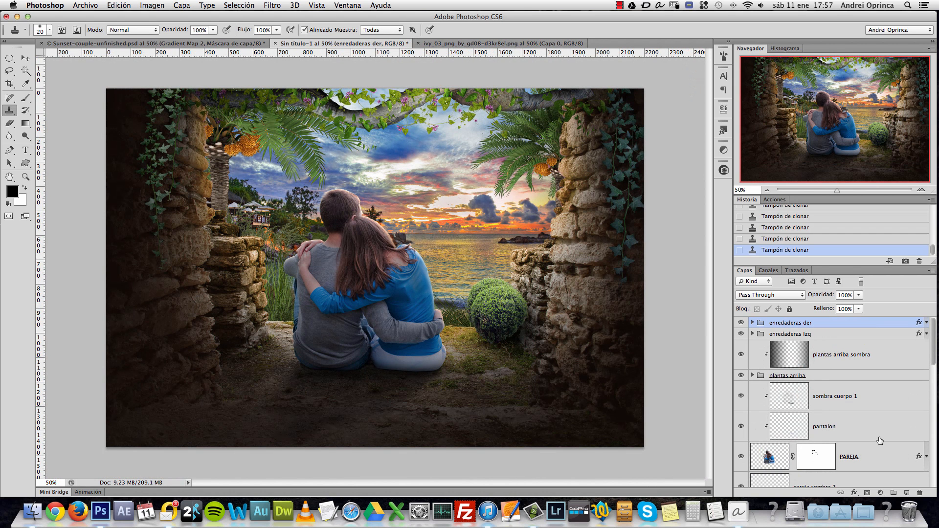
left_click(880, 492)
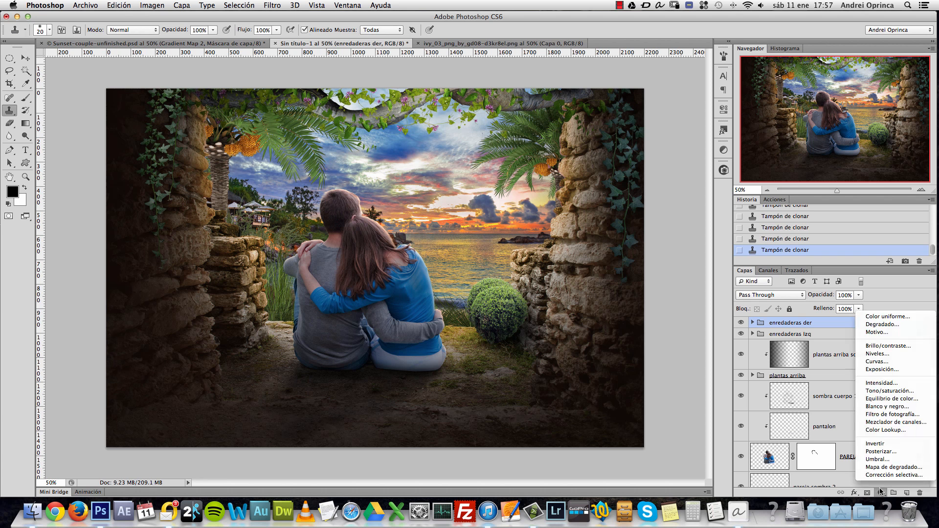
left_click(893, 356)
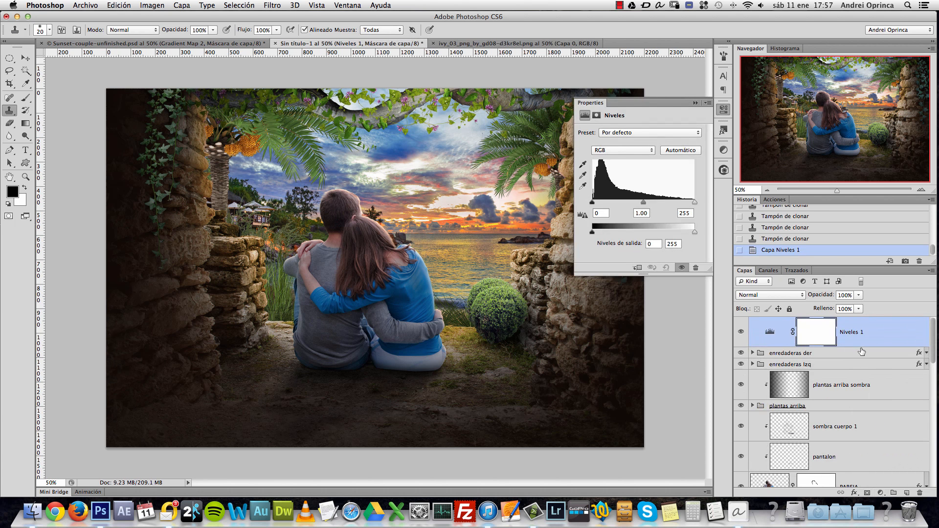
left_click_drag(894, 343, 919, 492)
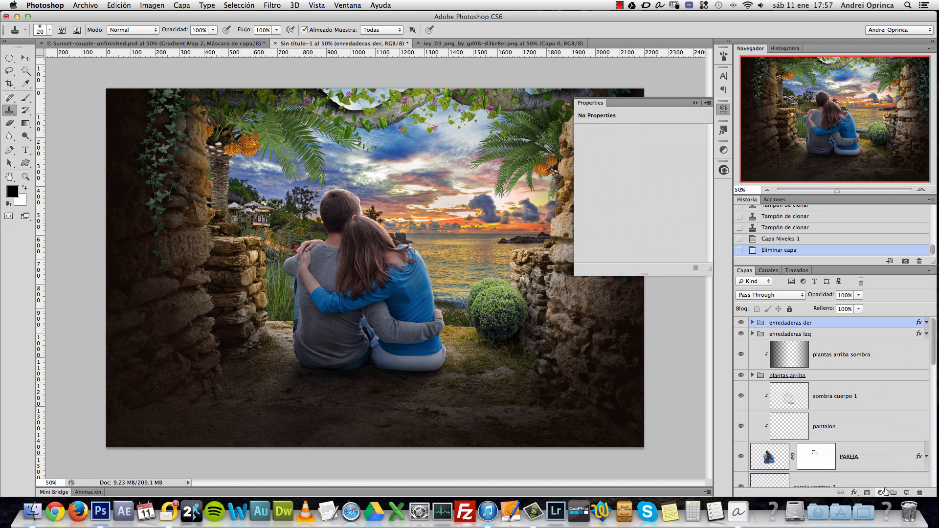
Step: Add a Curves adjustment layer above the enredaderas der group
left_click(880, 493)
left_click(882, 362)
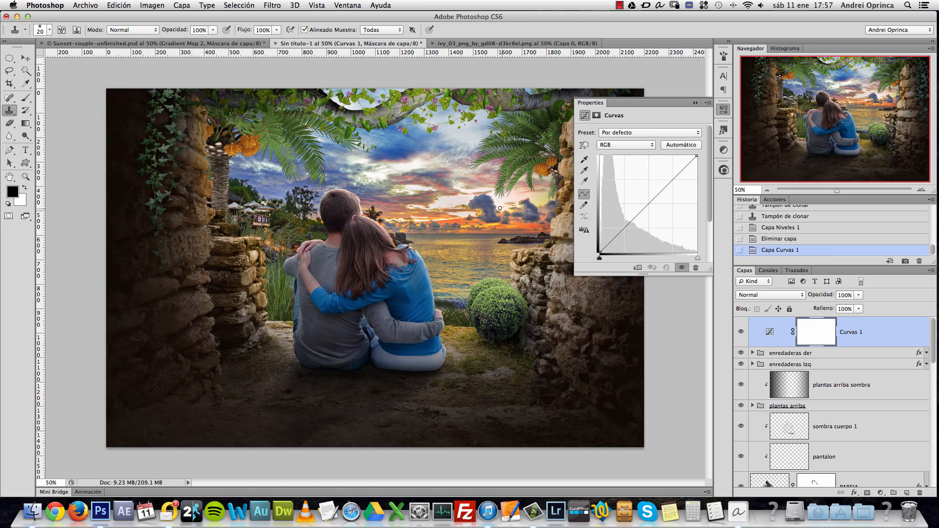
left_click(476, 202)
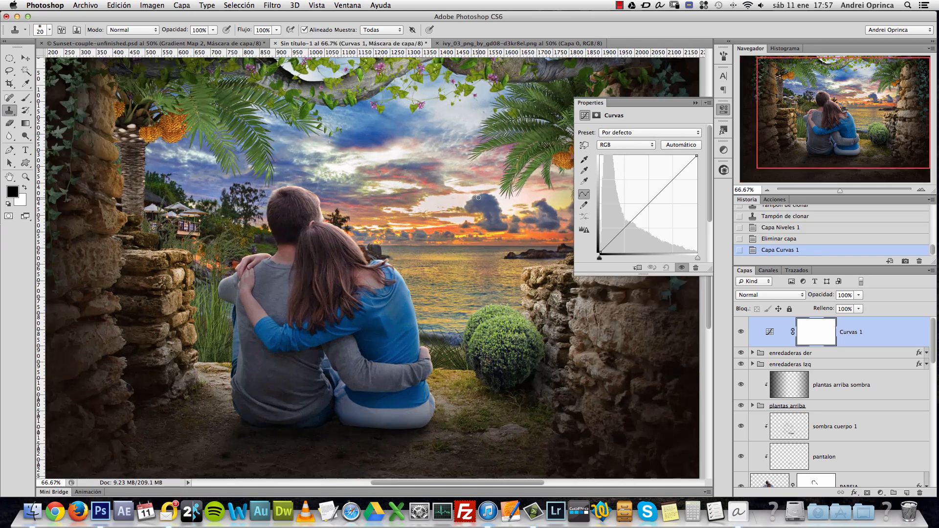
key("super+minus")
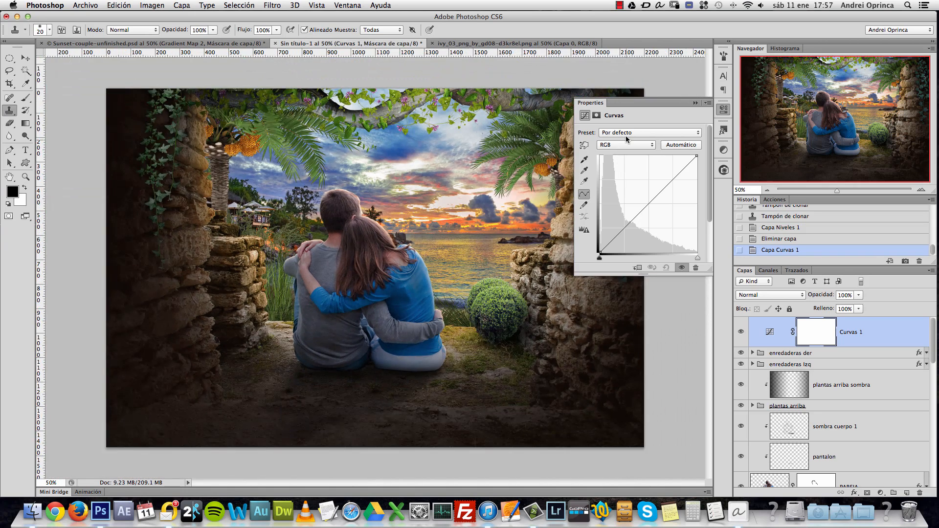
Step: In the blue channel of the curves, raise the shadow endpoint and lower the highlight endpoint for bluish shadows and warmer highlights
left_click(633, 145)
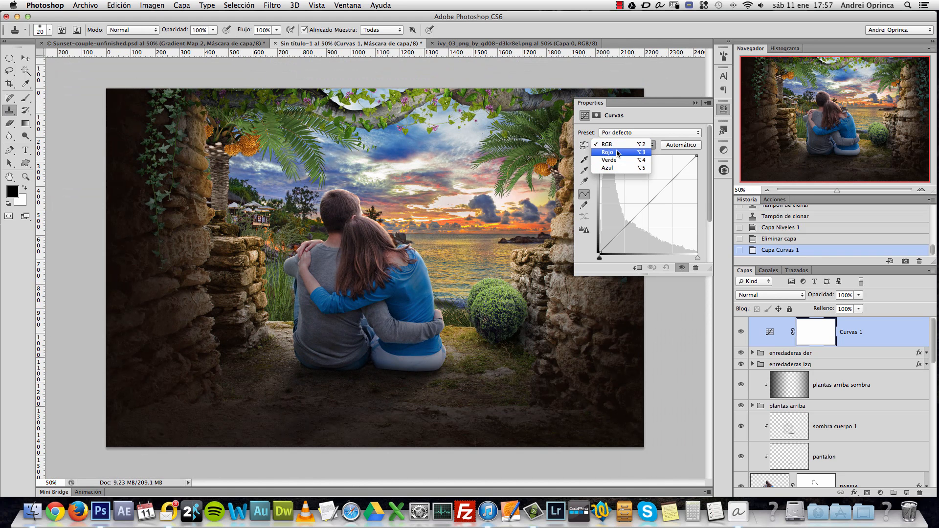
left_click(620, 169)
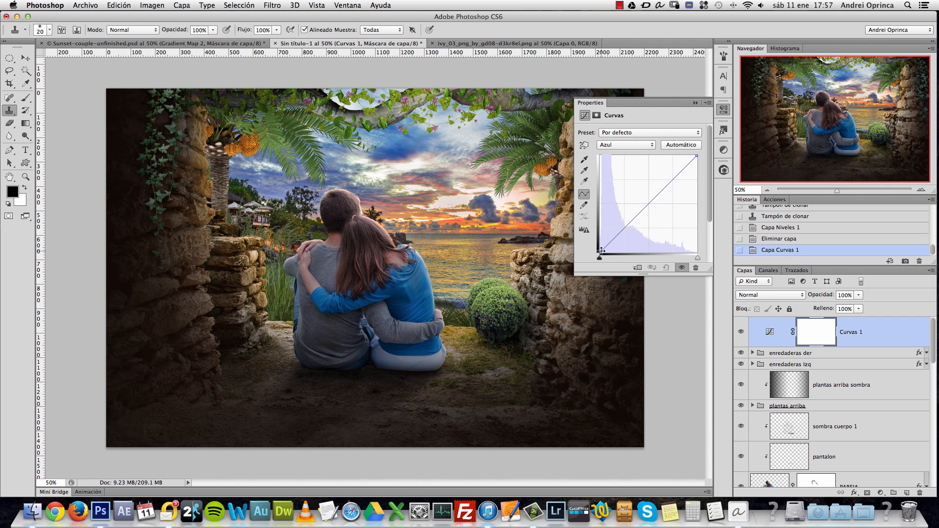
left_click_drag(599, 250, 596, 240)
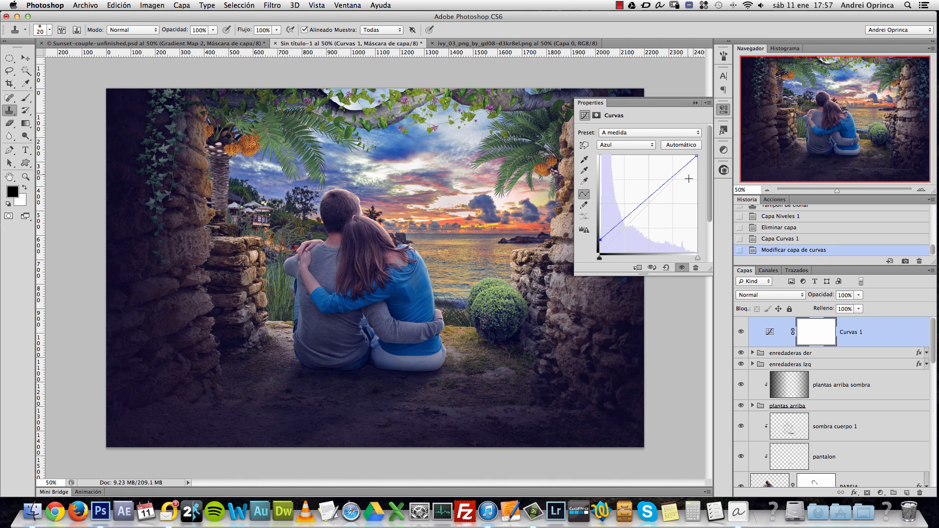
left_click_drag(696, 155, 685, 197)
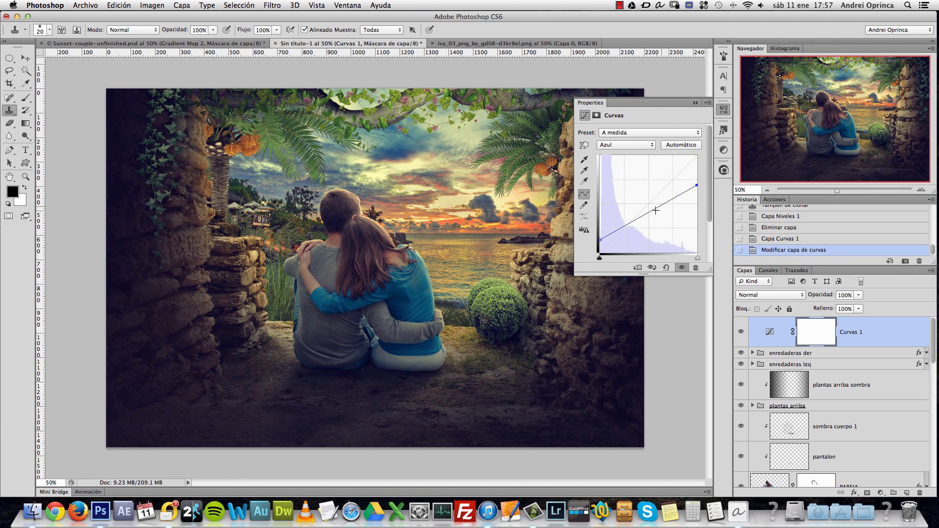
left_click_drag(697, 185, 697, 180)
left_click_drag(601, 240, 599, 238)
left_click_drag(694, 176, 698, 175)
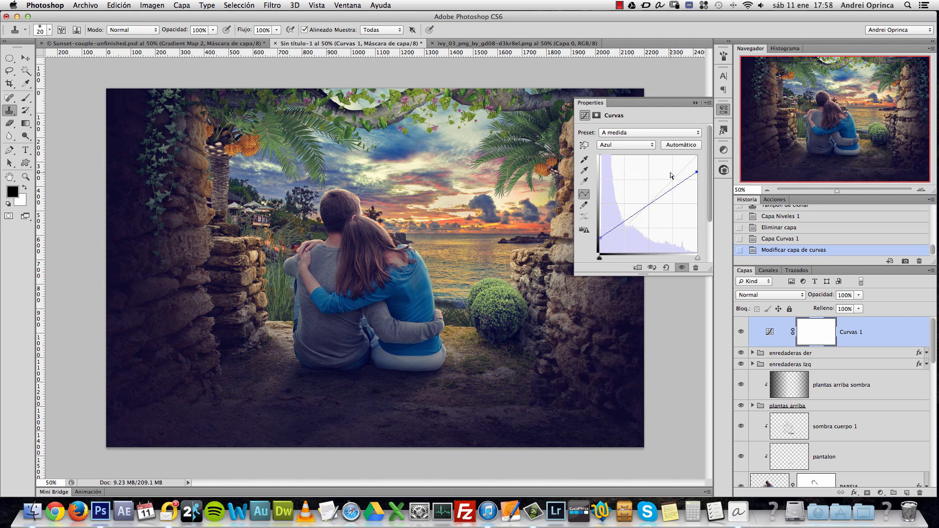
Step: Try out the shadow and highlight endpoints of the green channel curve
left_click(618, 145)
left_click(618, 137)
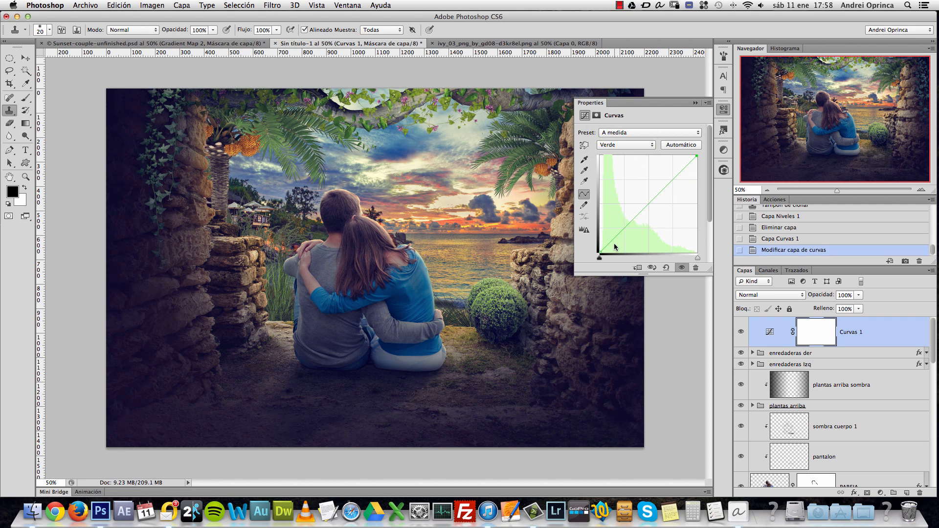
mouse_move(605, 255)
left_mouse_down()
mouse_move(582, 245)
mouse_move(584, 263)
mouse_move(594, 254)
left_mouse_up()
mouse_move(697, 157)
left_mouse_down()
mouse_move(689, 161)
mouse_move(685, 144)
mouse_move(708, 146)
left_mouse_up()
Step: In the red channel of the curves, pull the highlight endpoint slightly inward and adjust the shadow endpoint
left_click(617, 144)
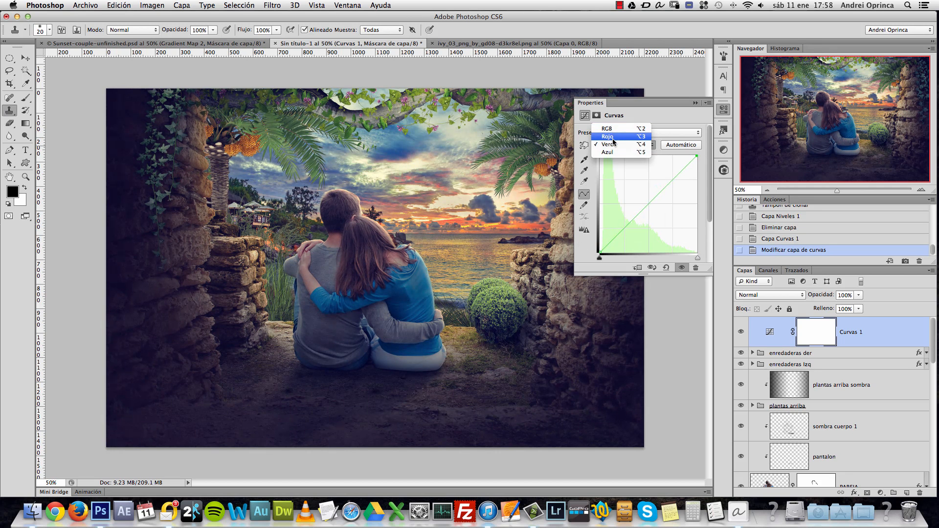
left_click(607, 136)
mouse_move(698, 157)
left_mouse_down()
mouse_move(683, 171)
mouse_move(694, 150)
mouse_move(687, 161)
mouse_move(704, 152)
mouse_move(684, 160)
mouse_move(694, 155)
left_mouse_up()
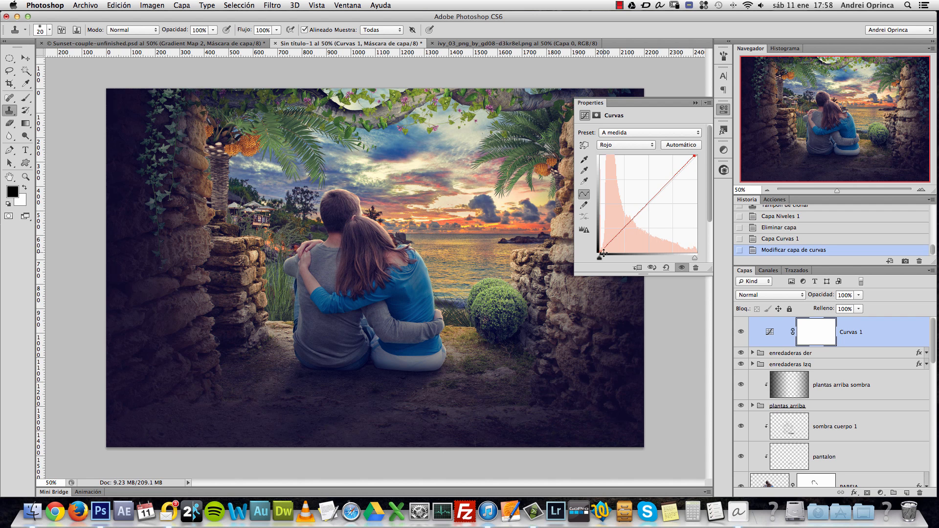
left_click_drag(603, 253, 600, 262)
Step: Raise the shadow endpoint of the green channel curve slightly, keeping the highlight endpoint in its corner
left_click(624, 143)
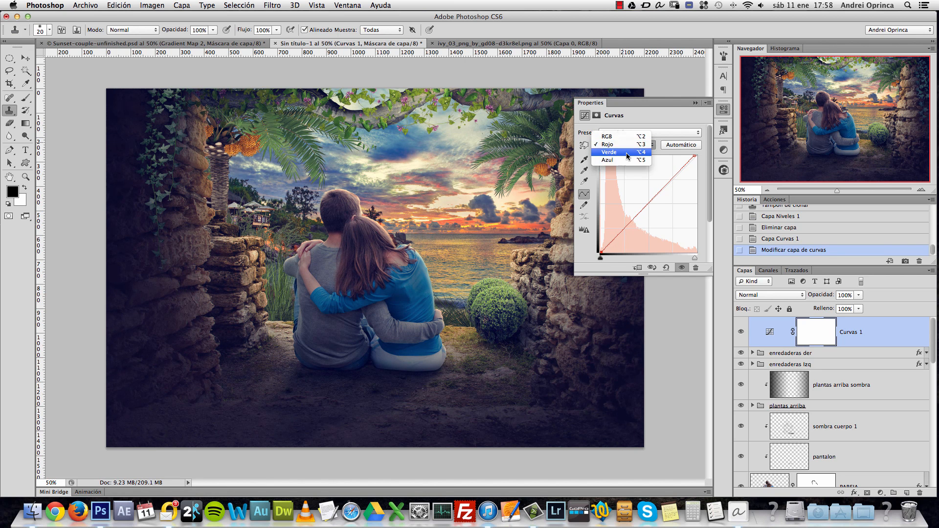
left_click(627, 152)
left_click_drag(600, 251, 597, 252)
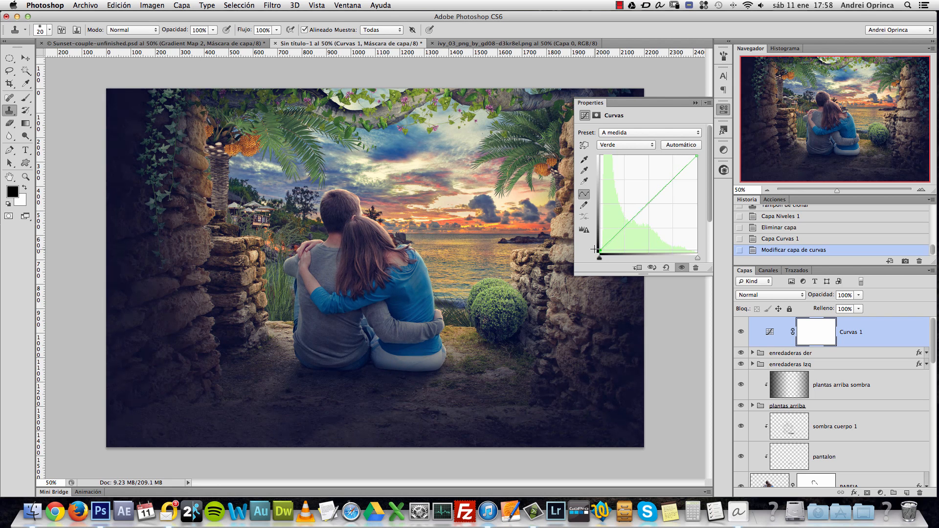
left_click_drag(593, 250, 597, 250)
left_click_drag(653, 200, 703, 153)
Step: Close the curve settings and compare the composite with the Curves 1 adjustment layer hidden and shown
left_click(741, 332)
left_click(740, 332)
left_click(695, 102)
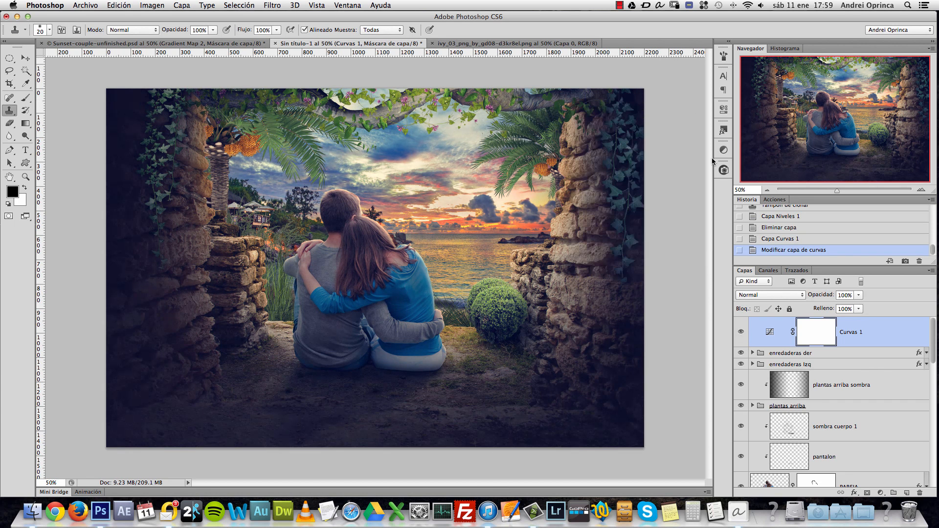
left_click(740, 332)
left_click(741, 332)
left_click(741, 333)
left_click(742, 332)
left_click(742, 331)
left_click(742, 331)
Step: Add a Gradient Map adjustment layer above the Curves adjustment layer
left_click(880, 492)
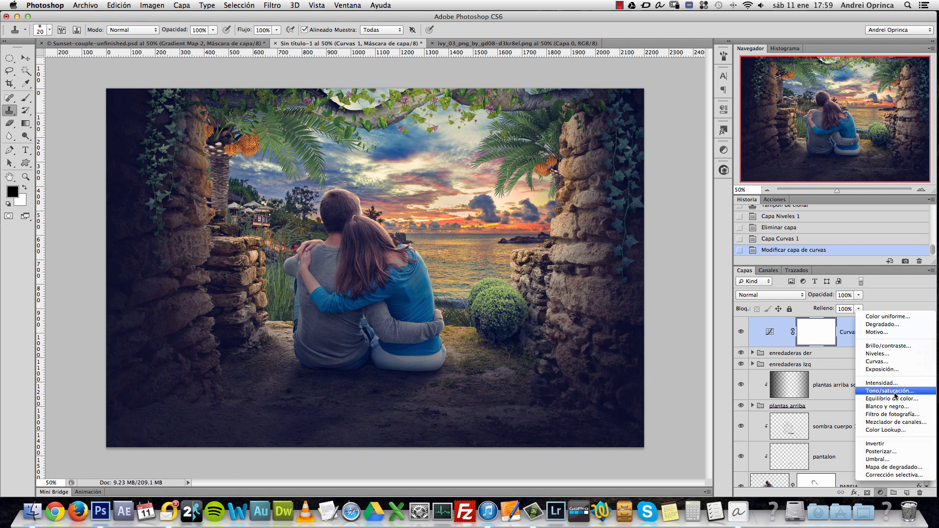
left_click(899, 467)
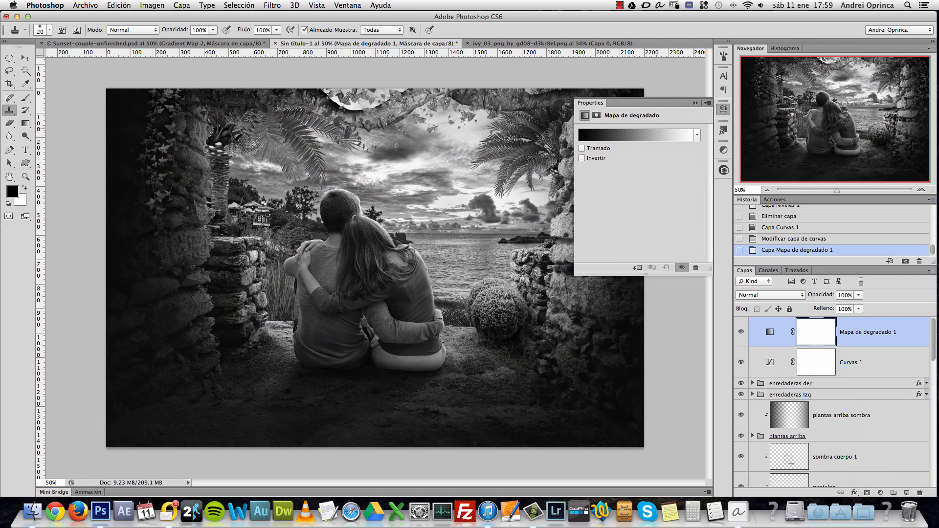
Step: Set the Mapa de degradado 1 layer to the Multiplicar blend mode at 30% opacity
left_click(694, 103)
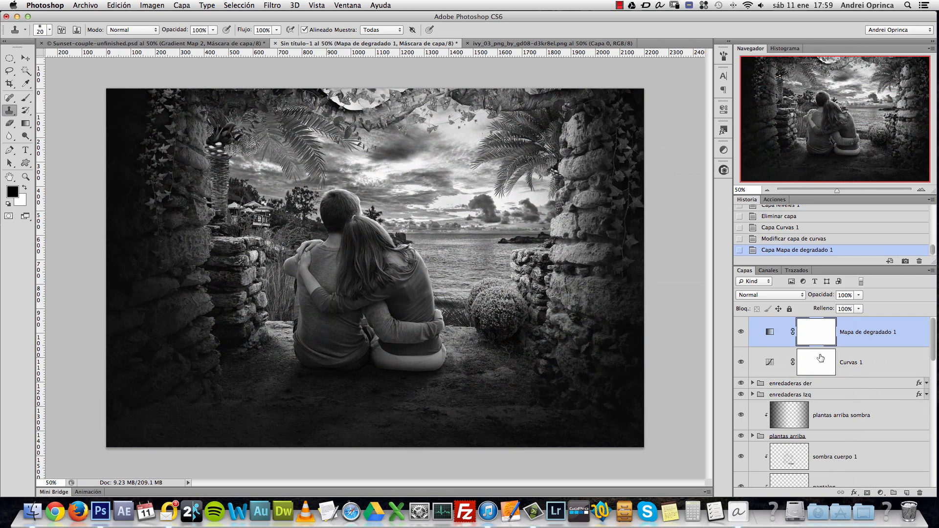
left_click(771, 295)
left_click(775, 323)
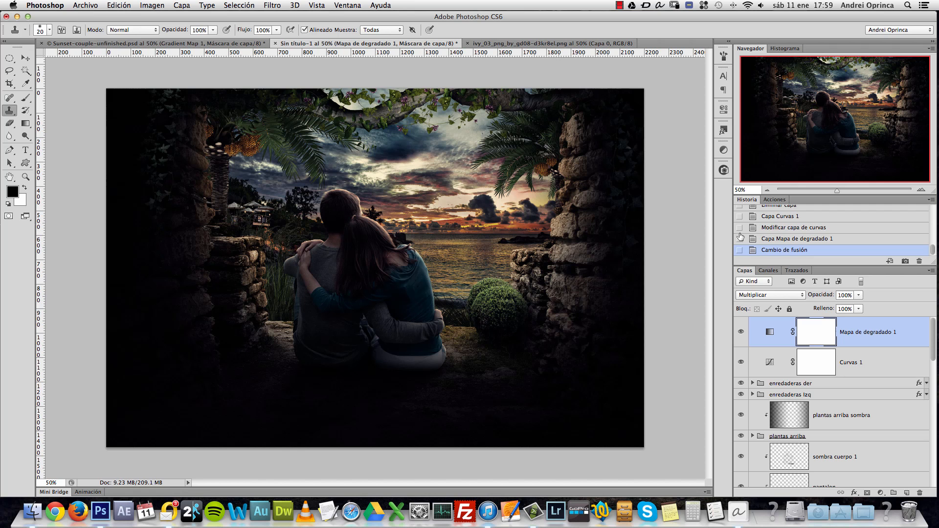
left_click(851, 295)
type("30")
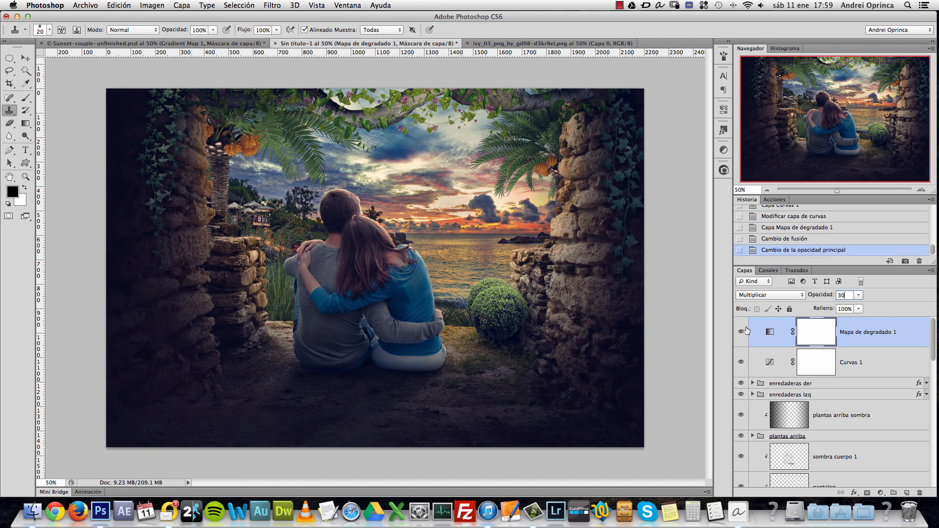
Step: Compare the composite with the Mapa de degradado 1 layer hidden and shown
left_click(741, 332)
left_click(742, 332)
left_click(742, 332)
left_click(741, 332)
left_click(741, 332)
left_click(741, 332)
Step: Add a second Gradient Map adjustment layer and set its blend mode to Luz suave
left_click(880, 492)
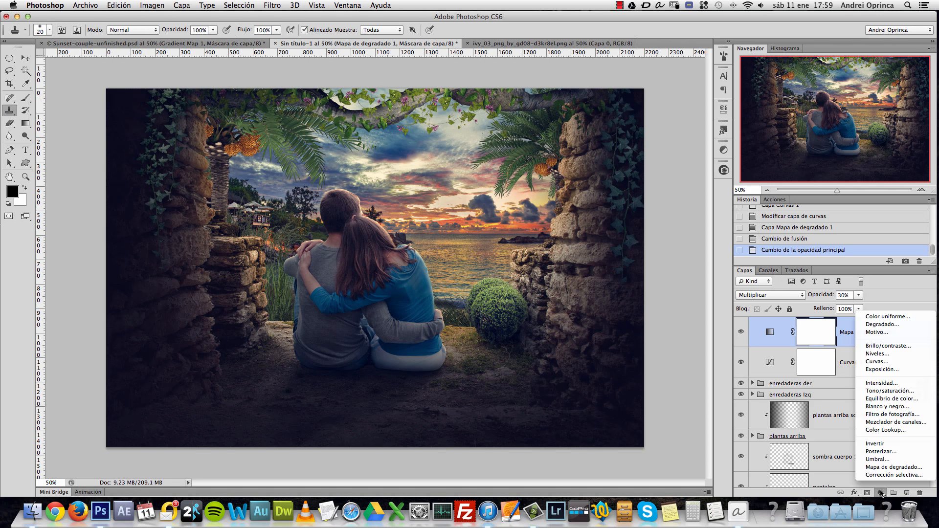
left_click(884, 466)
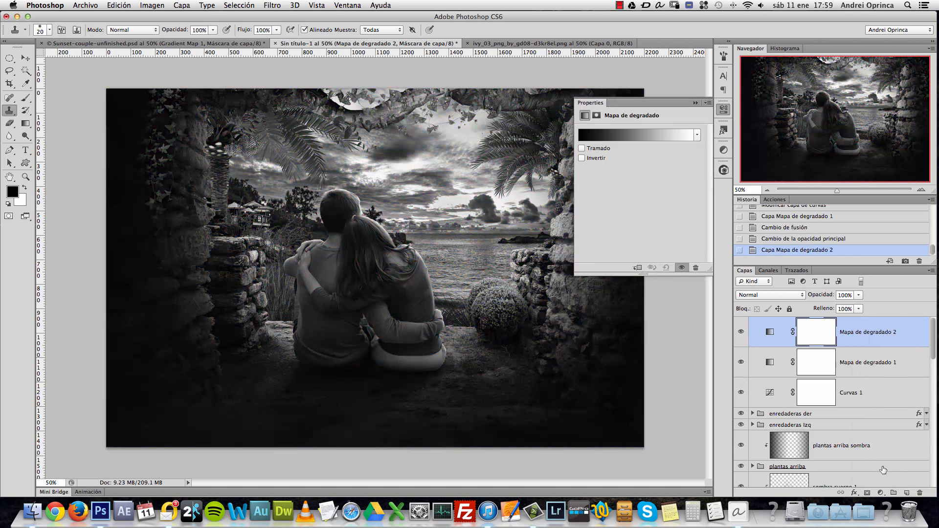
left_click(802, 296)
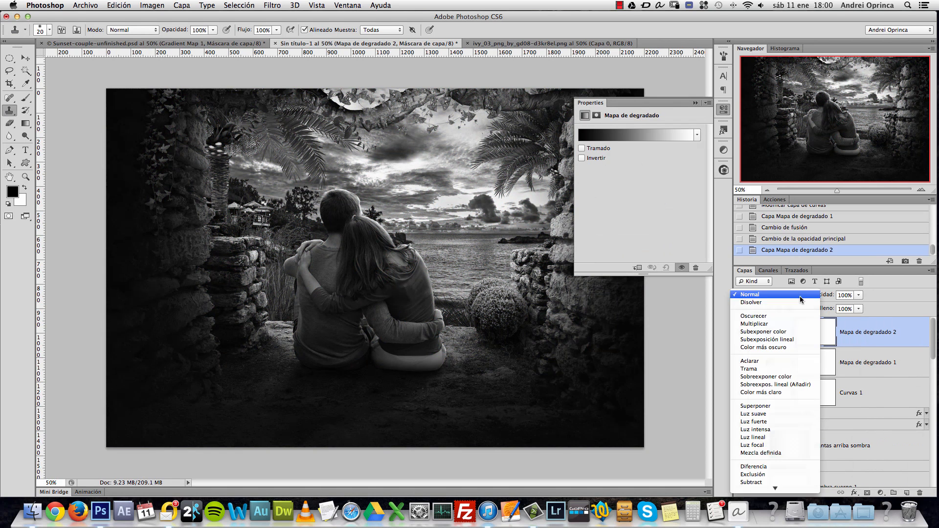
left_click(785, 414)
Step: Change the second gradient map's dark color stop to the teal blue 30809a
left_click(661, 134)
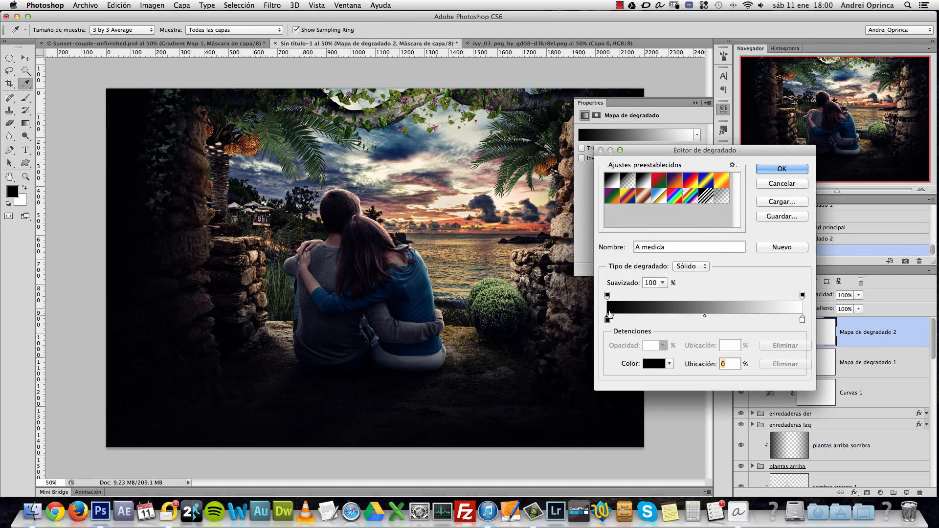
left_click(655, 364)
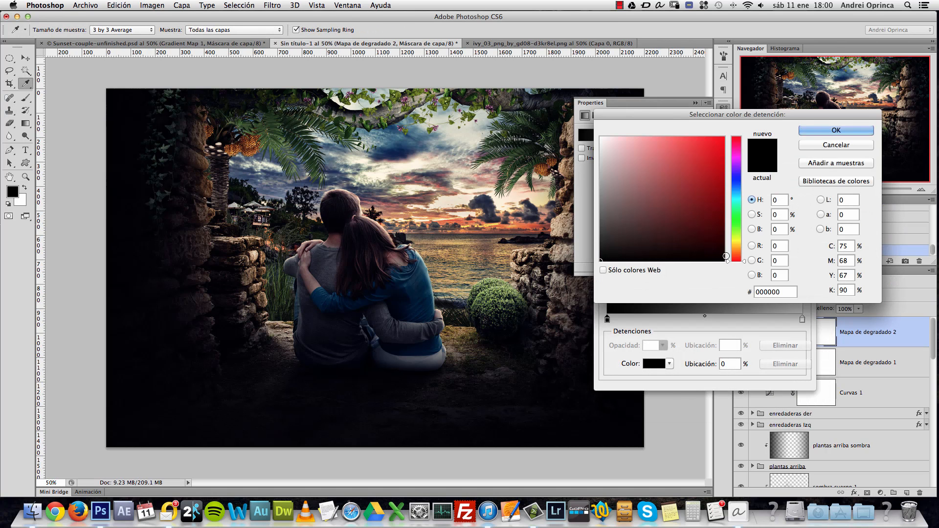
left_click(733, 194)
left_click(686, 186)
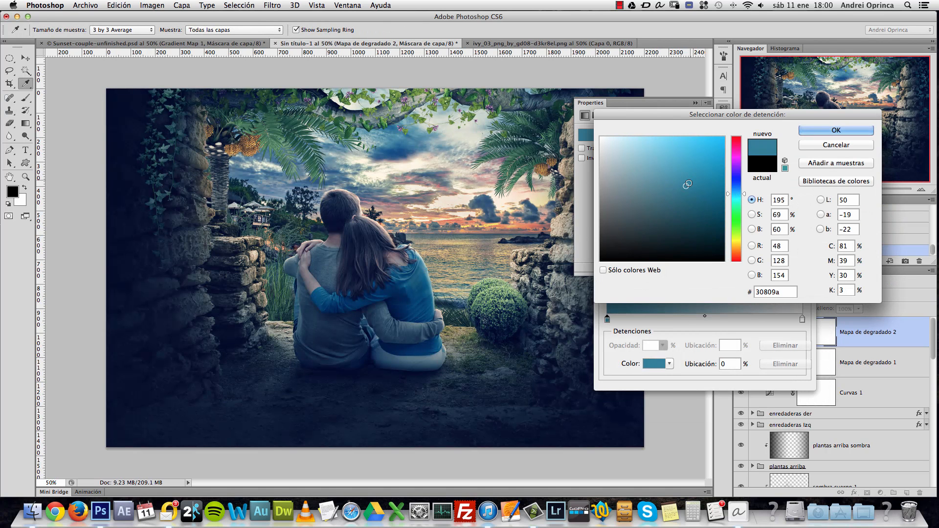
left_click(834, 129)
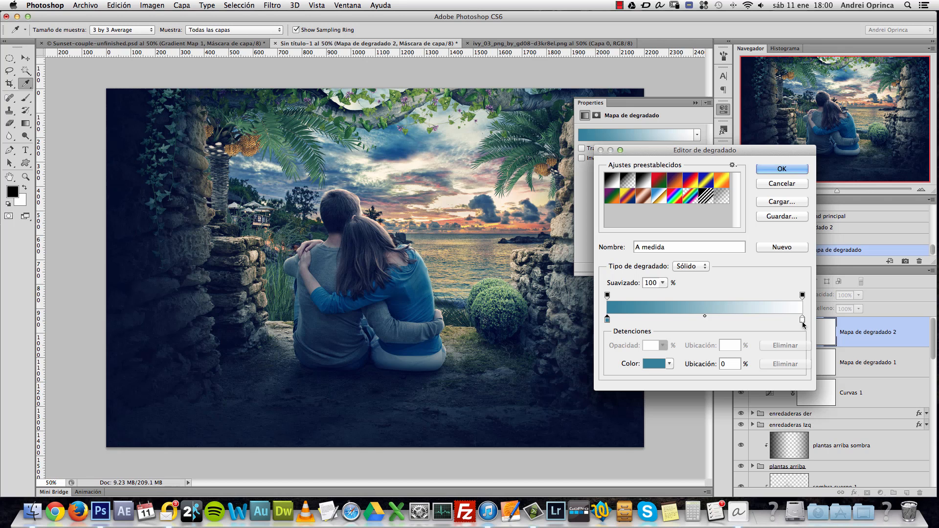
Step: Change the second gradient map's light color stop to the warm yellow e6c98a and accept the gradient
left_click(802, 320)
left_click(658, 364)
left_click_drag(742, 233, 741, 247)
left_click(643, 162)
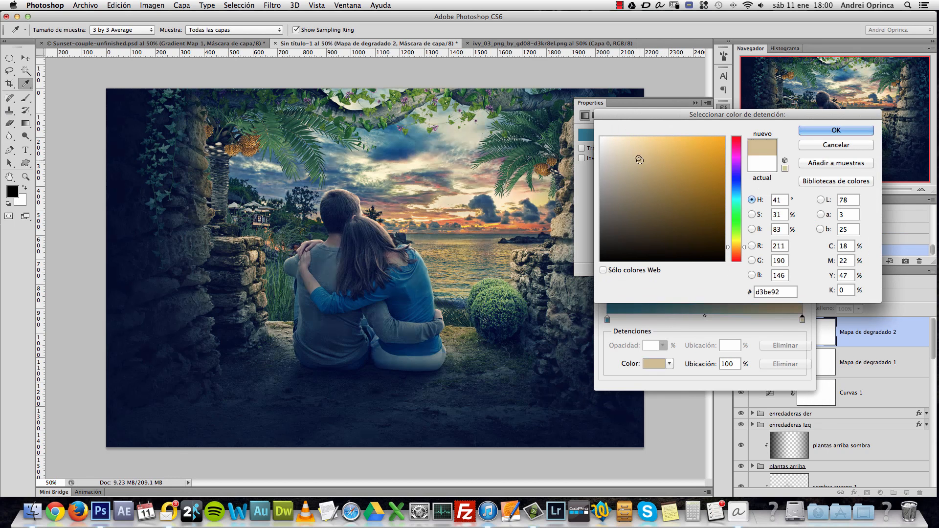
left_click(650, 151)
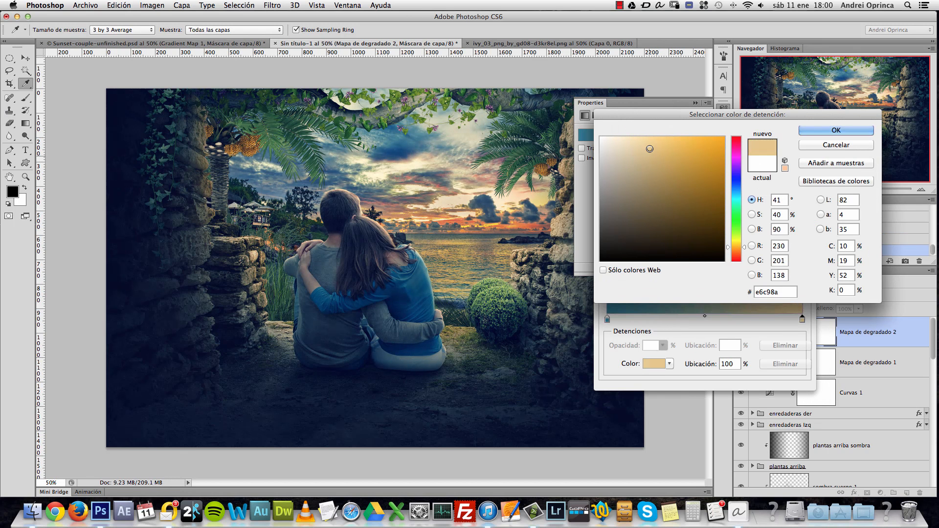
left_click(814, 130)
left_click(793, 169)
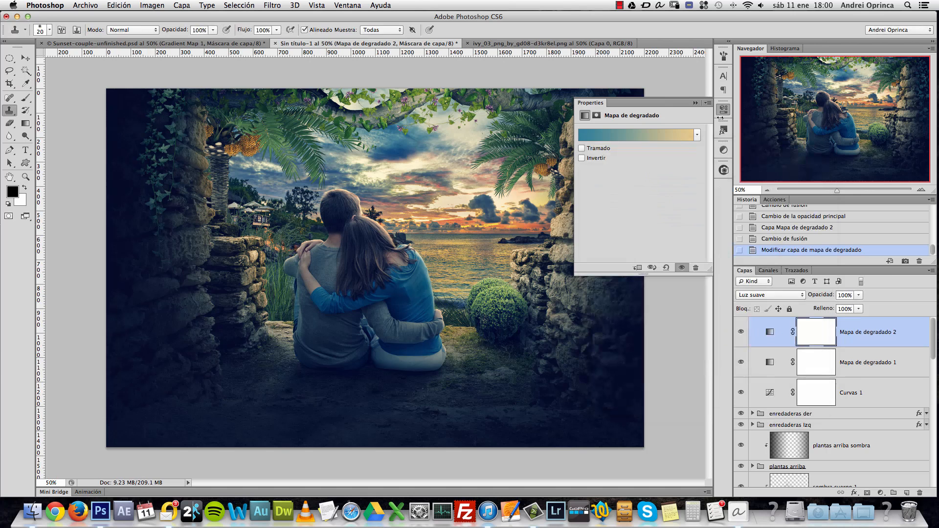
Step: Close the gradient map settings and compare the image with the Mapa de degradado 2 layer hidden and shown
left_click(695, 103)
left_click(740, 333)
left_click(740, 333)
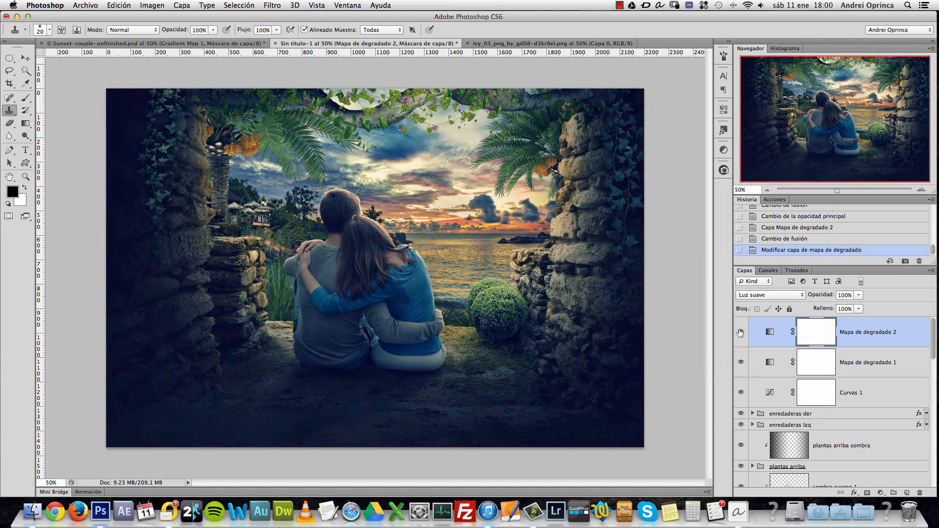
Step: Reopen the gradient of Mapa de degradado 2 and darken its dark color stop to 296a7f
double_click(770, 333)
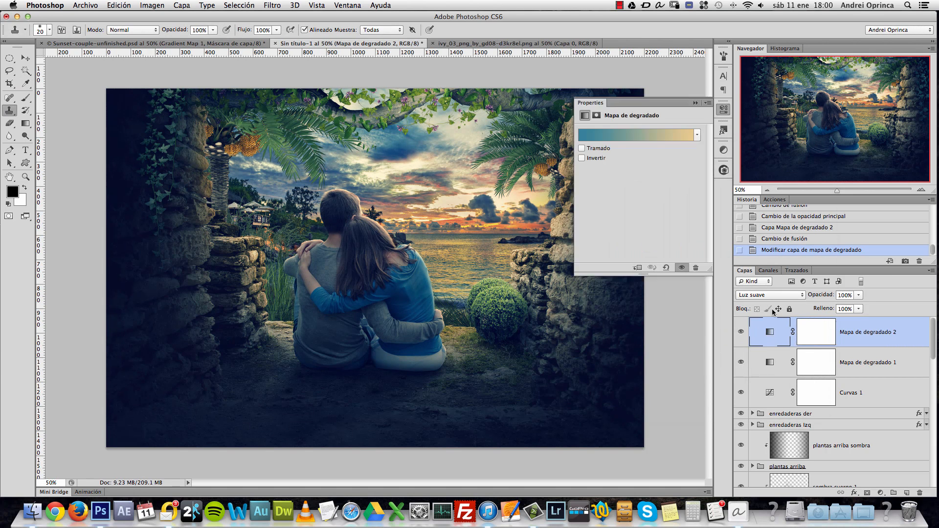
left_click(635, 135)
left_click(607, 319)
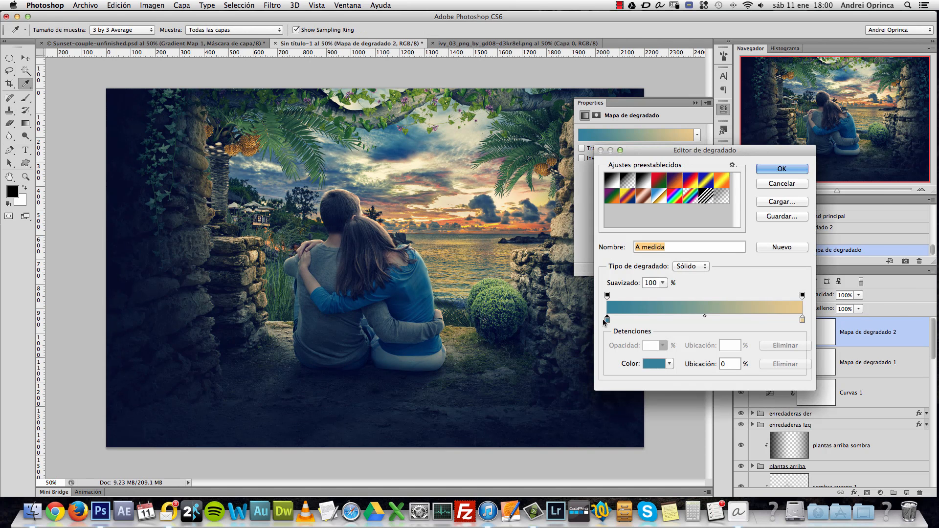
left_click(652, 364)
left_click(684, 199)
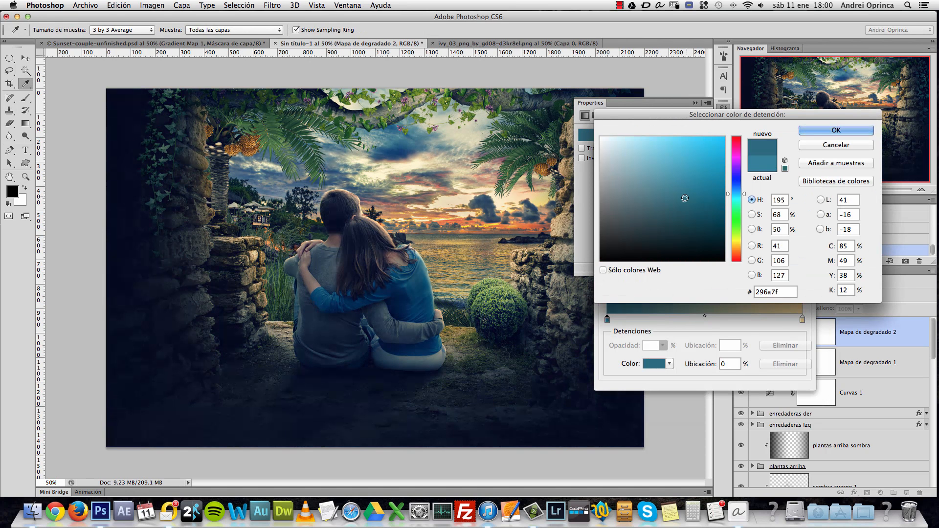
left_click(818, 131)
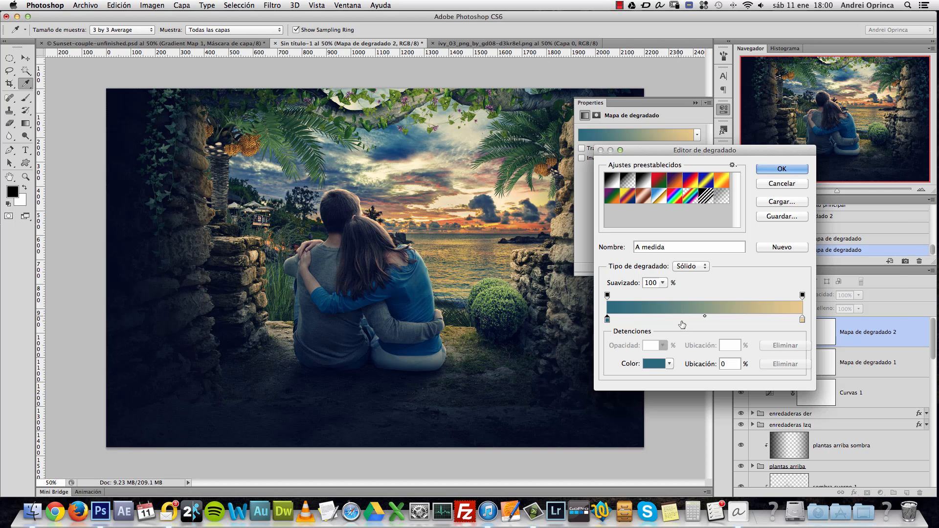
Step: Shift the dark color stop's hue toward blue, to about 29537f, then accept the gradient and close the adjustment settings
left_click(655, 364)
left_click_drag(734, 190, 733, 186)
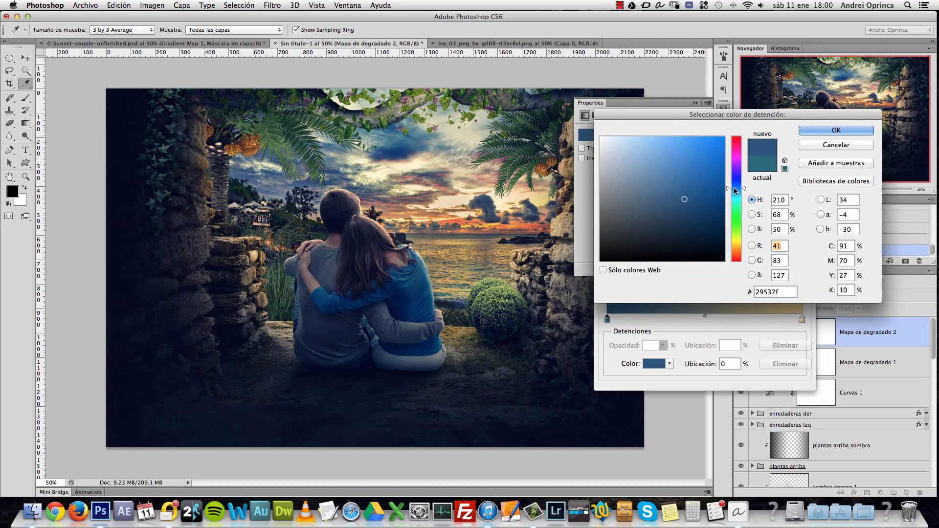
left_click(807, 130)
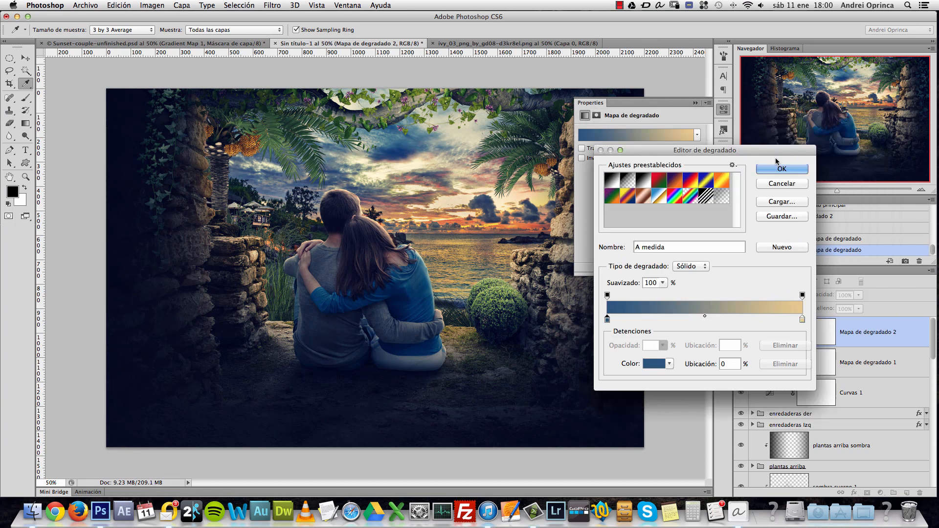
left_click(778, 168)
key("s")
left_click(695, 102)
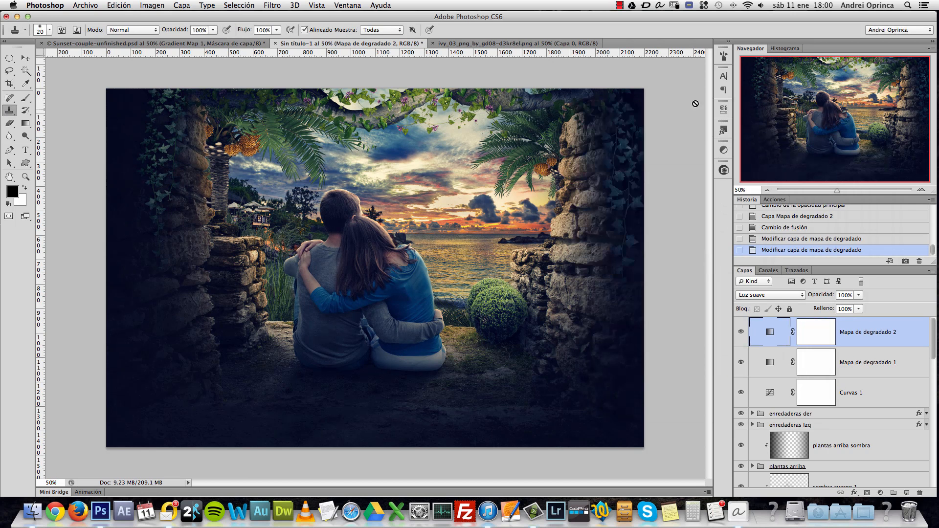
Step: Set the Mapa de degradado 2 layer's opacity to 30% and compare the image with the layer hidden and shown
left_click(850, 295)
type("50")
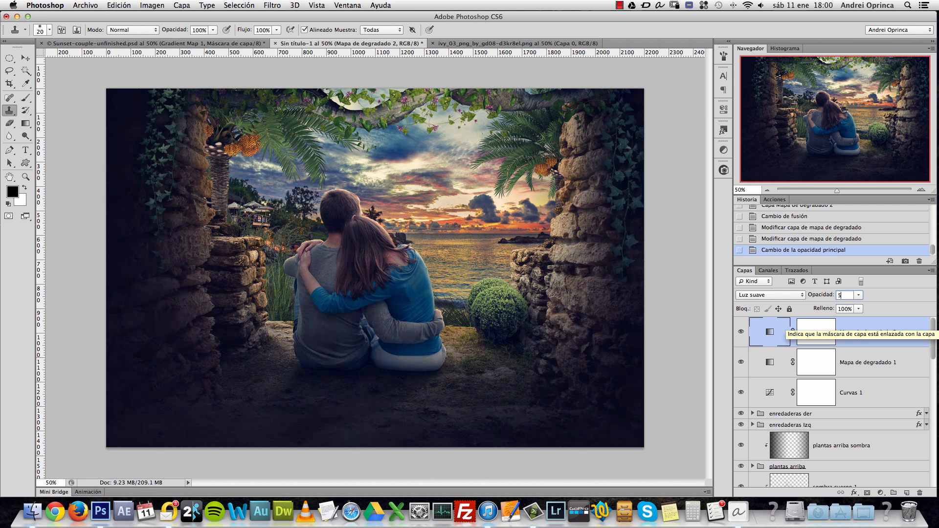
left_click(740, 332)
left_click(740, 331)
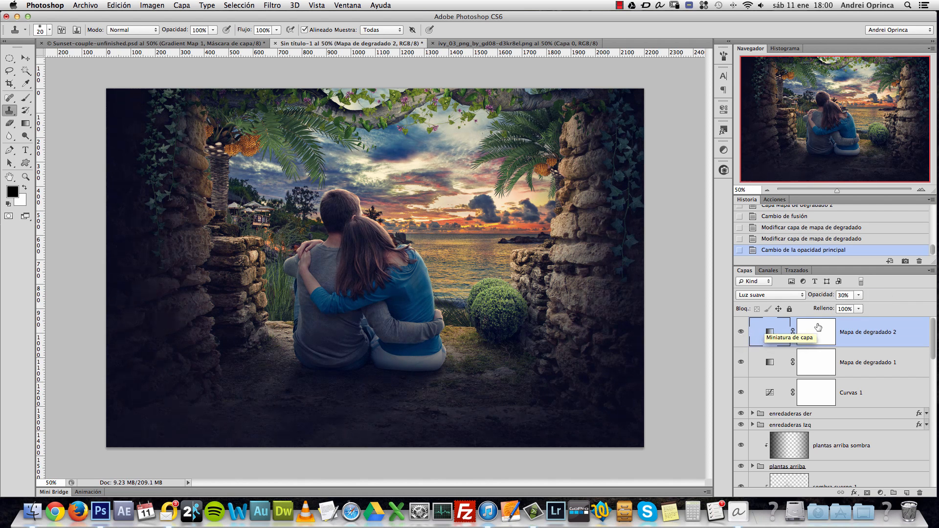
left_click(741, 333)
left_click(740, 332)
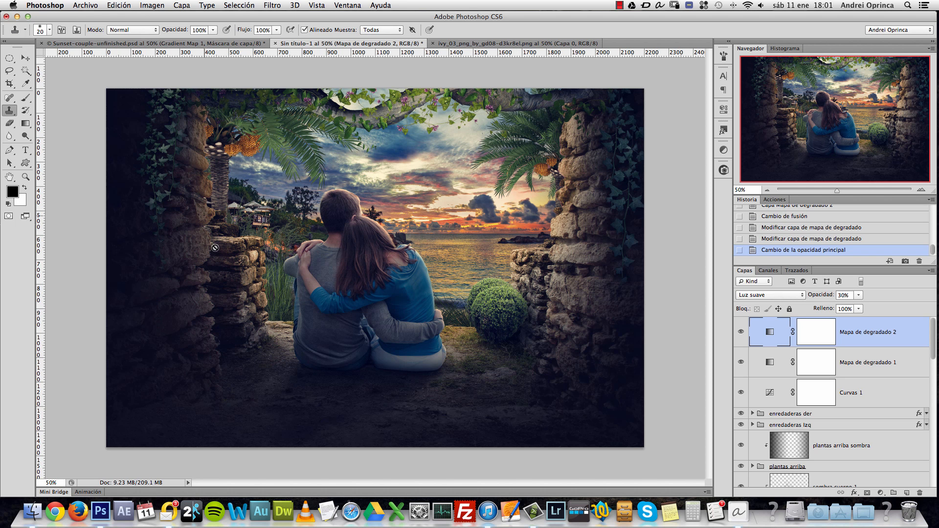
Step: Check the Tono/saturación 1 layer's effect by hiding and showing it, and raise the luz pared layer's opacity to about 80%
left_click_drag(932, 328, 931, 426)
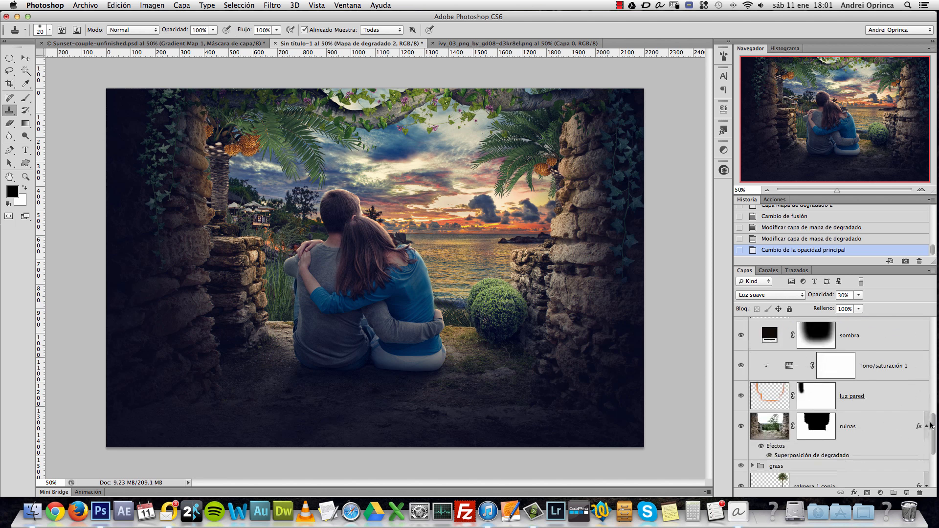
left_click(905, 366)
left_click(741, 366)
left_click(742, 367)
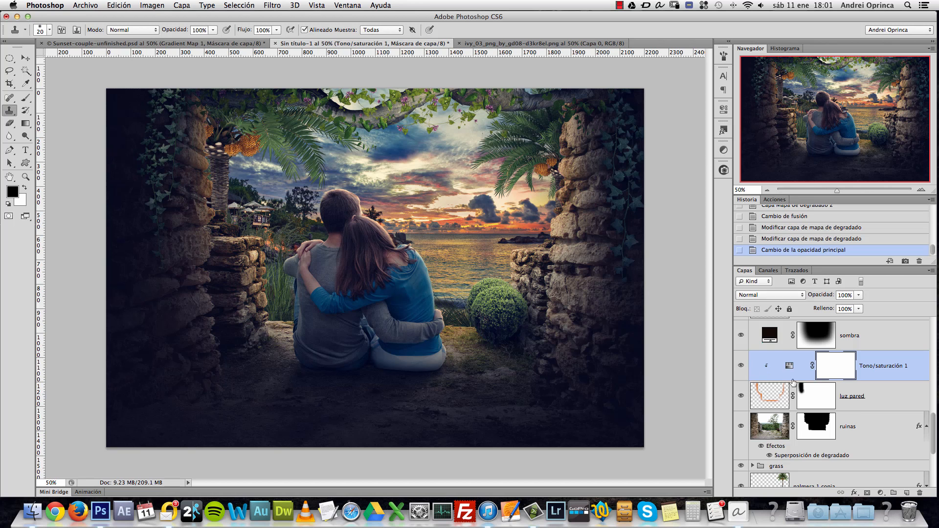
double_click(790, 366)
left_click(862, 408)
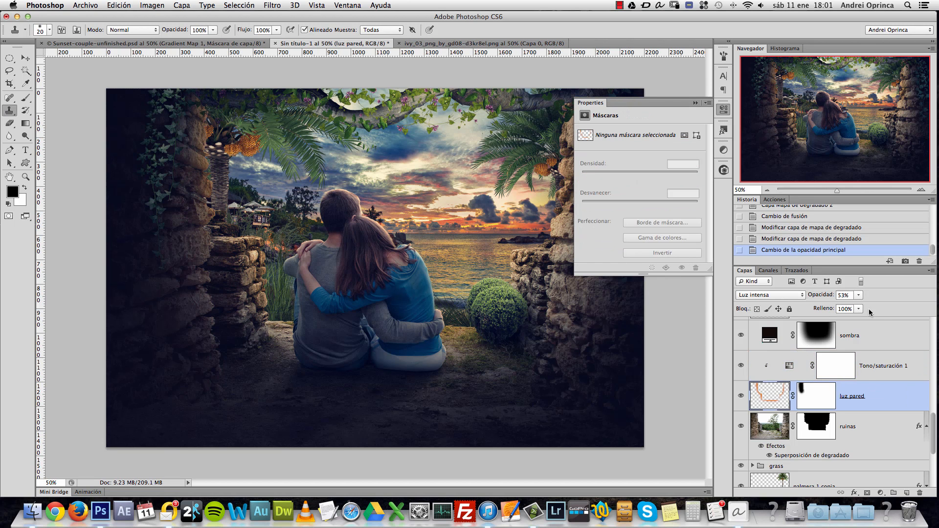
left_click_drag(860, 304, 869, 310)
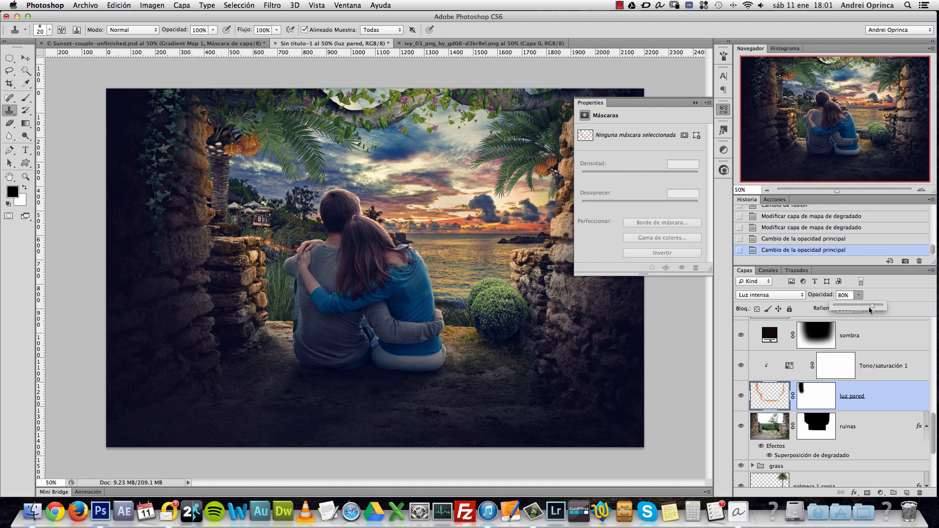
Step: Adjust the Tono/saturación 1 layer to hue +11, saturation -67 and lightness -7
left_click(880, 366)
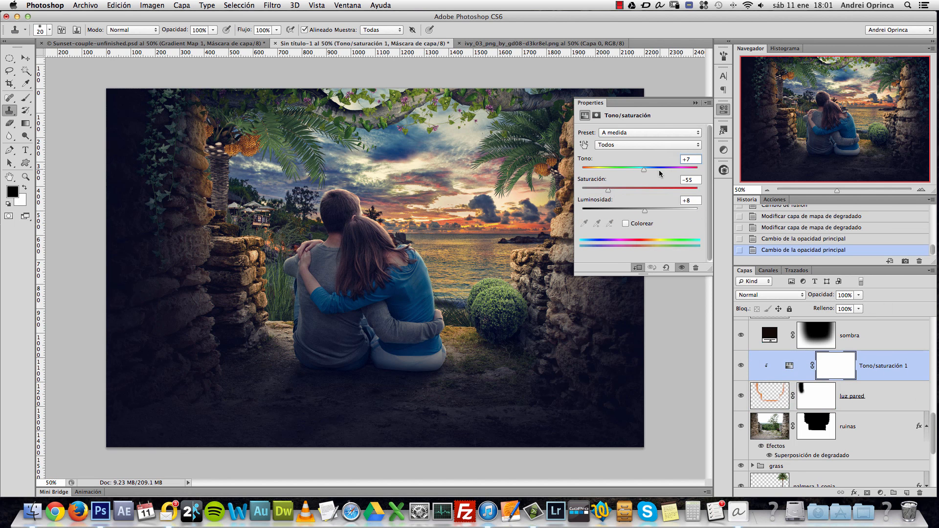
left_click_drag(645, 172, 636, 215)
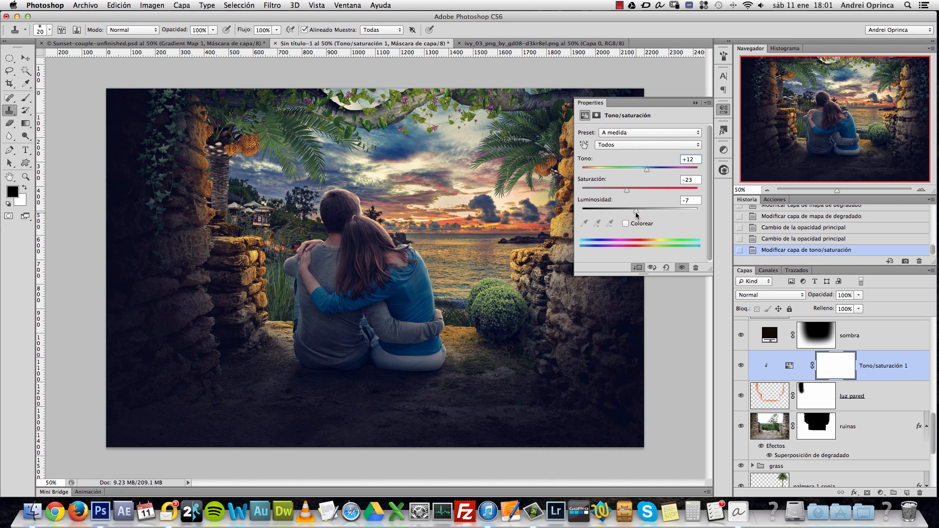
left_click(644, 173)
left_click_drag(614, 190, 602, 191)
Step: Readjust the luz pared layer's opacity and set Tono/saturación 1 to about hue +3, saturation -79 and lightness +22
left_click(870, 401)
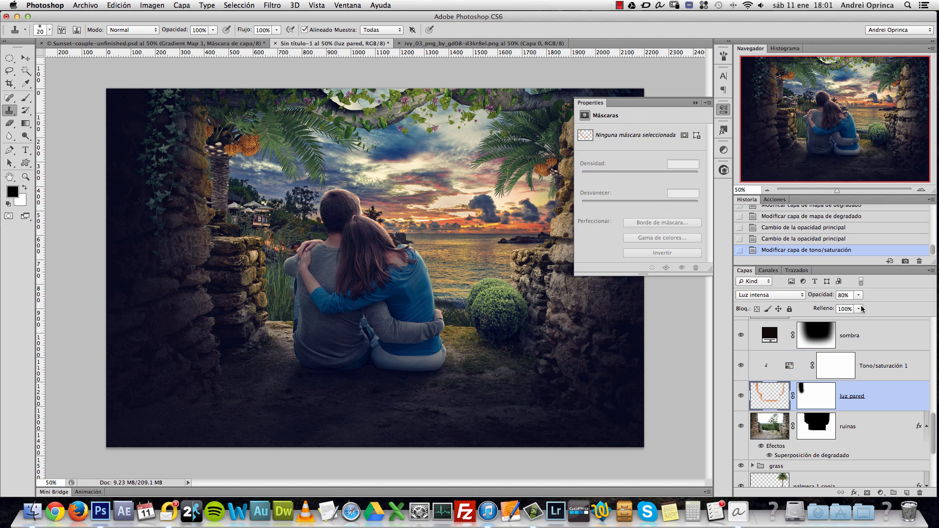
left_click(858, 295)
left_click(866, 371)
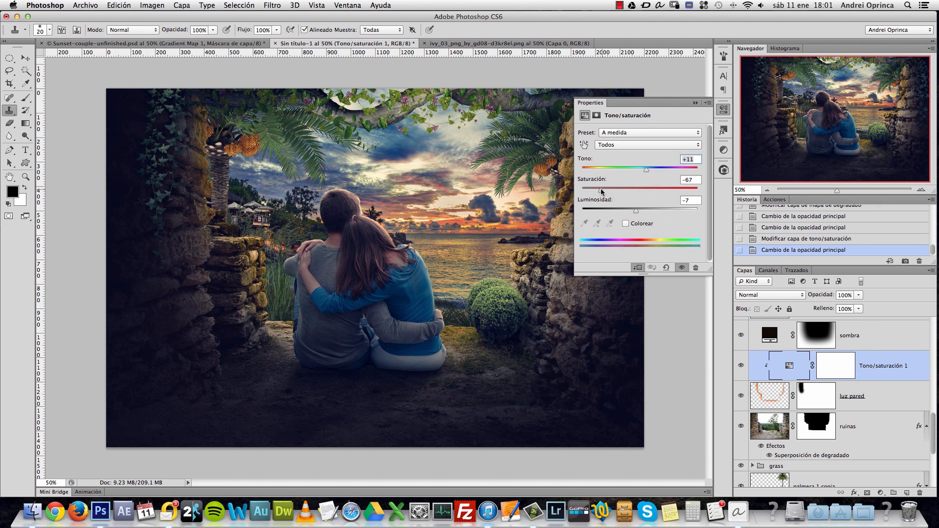
mouse_move(602, 191)
left_mouse_down()
mouse_move(592, 191)
mouse_move(638, 212)
mouse_move(592, 193)
left_mouse_up()
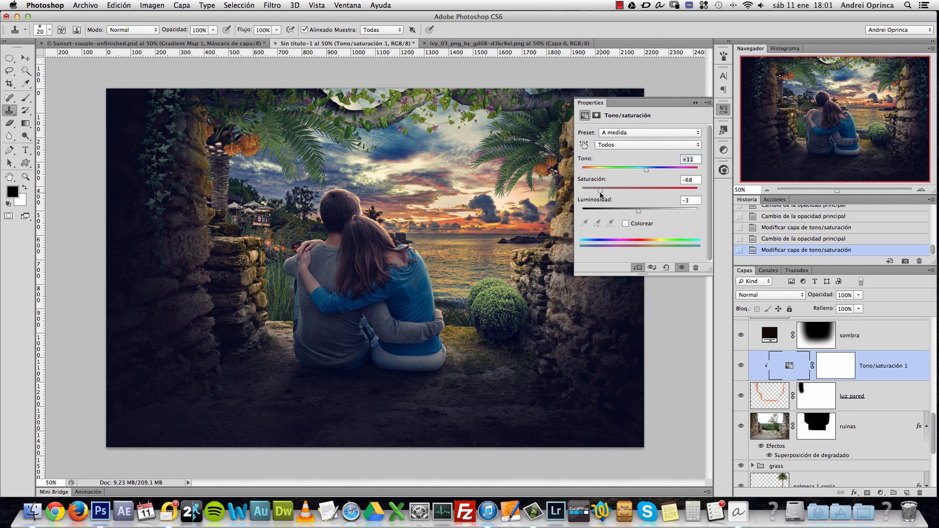
left_click_drag(650, 171, 645, 175)
left_click_drag(641, 209, 596, 194)
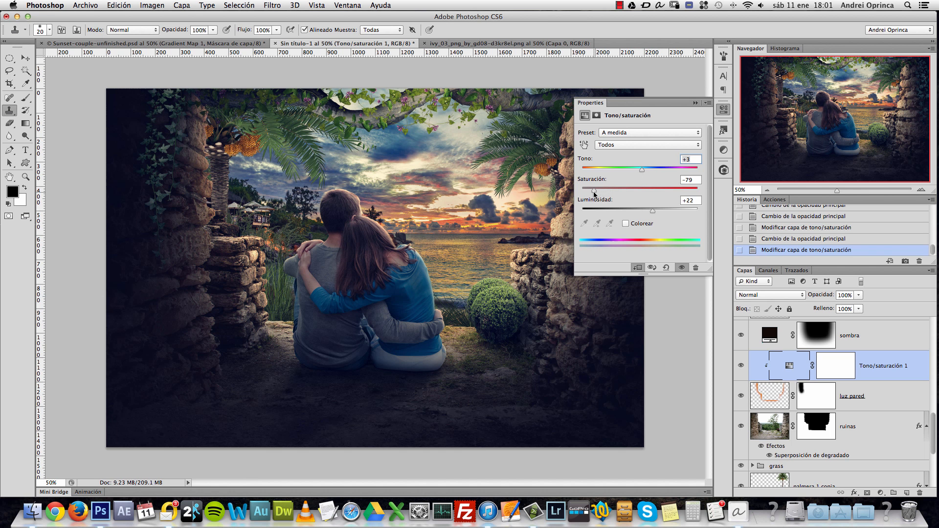
left_click(694, 103)
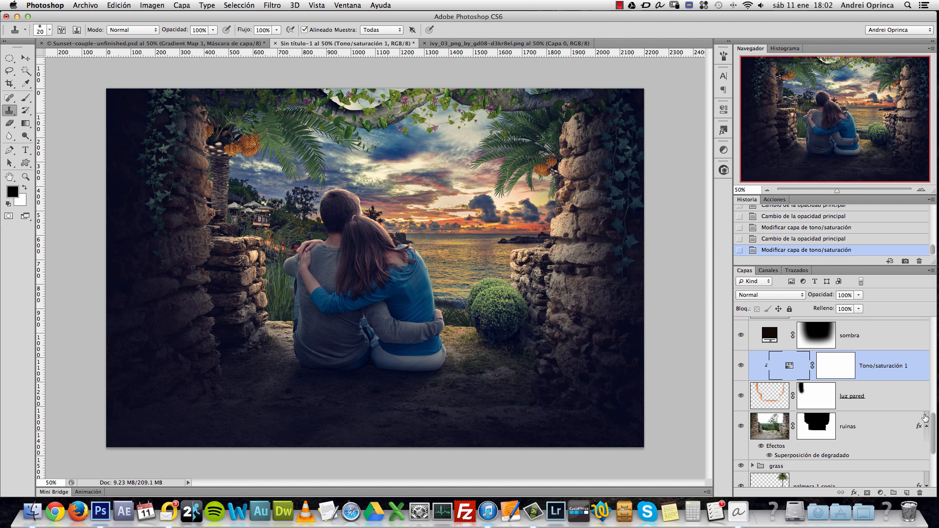
Step: Add a Levels adjustment layer above Mapa de degradado 2 and adjust its input levels
left_click_drag(933, 428, 927, 317)
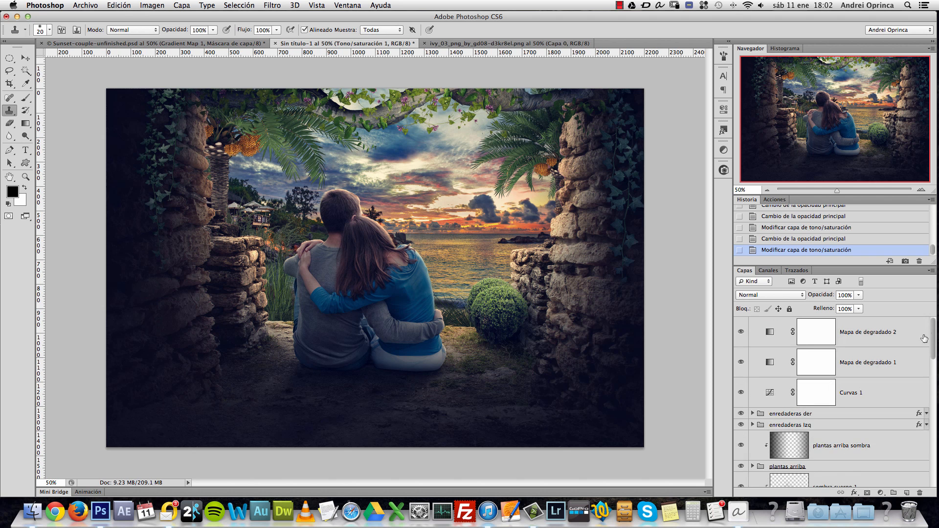
left_click(922, 334)
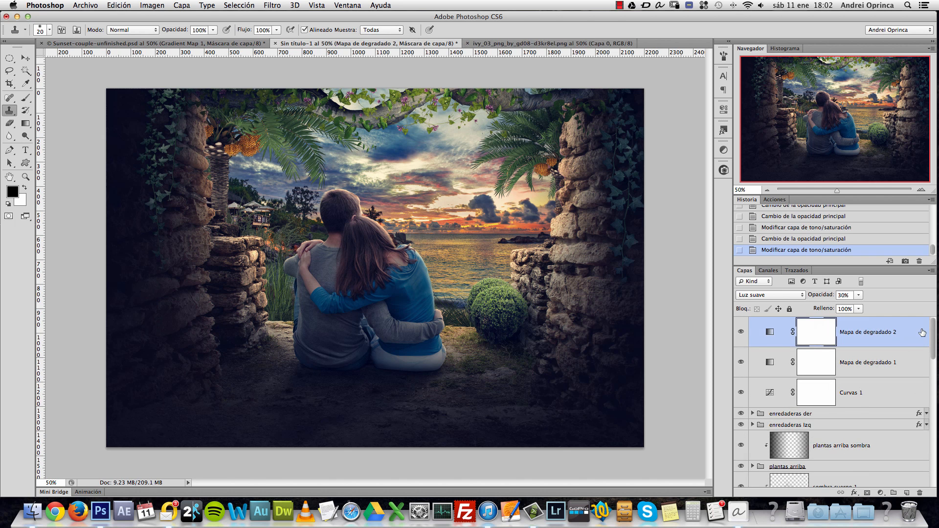
left_click(880, 492)
left_click(889, 353)
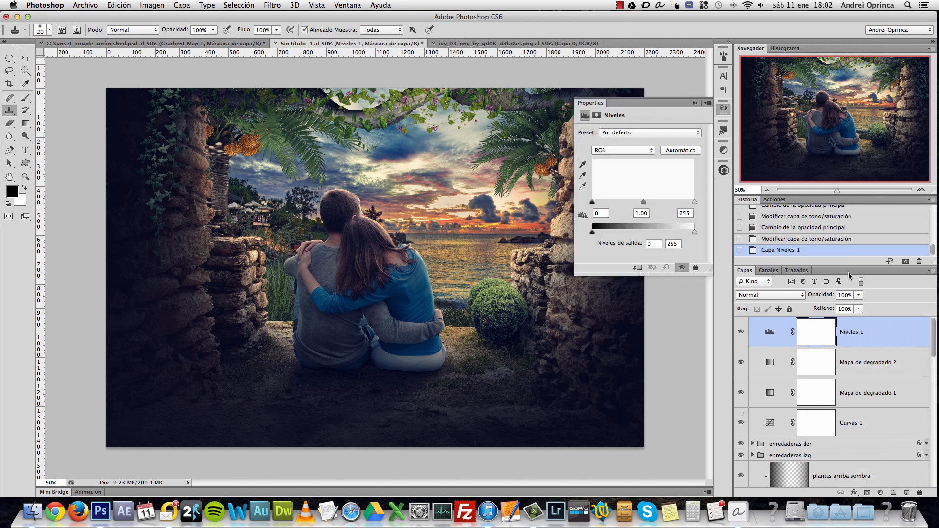
left_click_drag(694, 201, 640, 202)
left_click(694, 103)
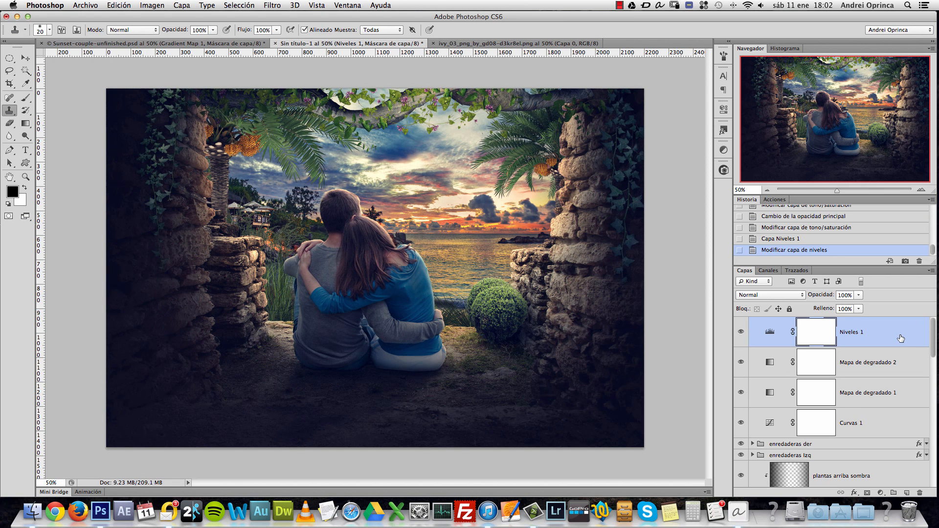
Step: Create a new layer above Niveles 1, set its blend mode to Trama and name it luz
left_click(905, 492)
left_click(771, 295)
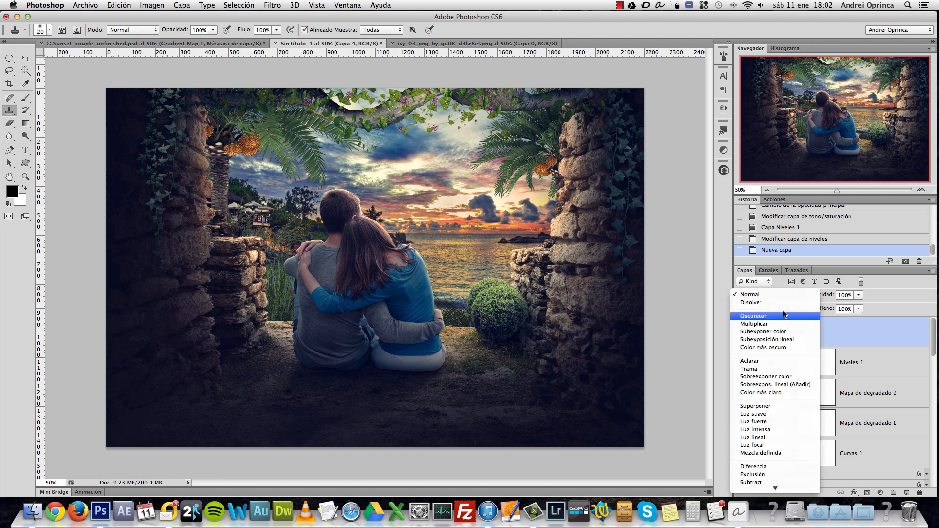
left_click(780, 374)
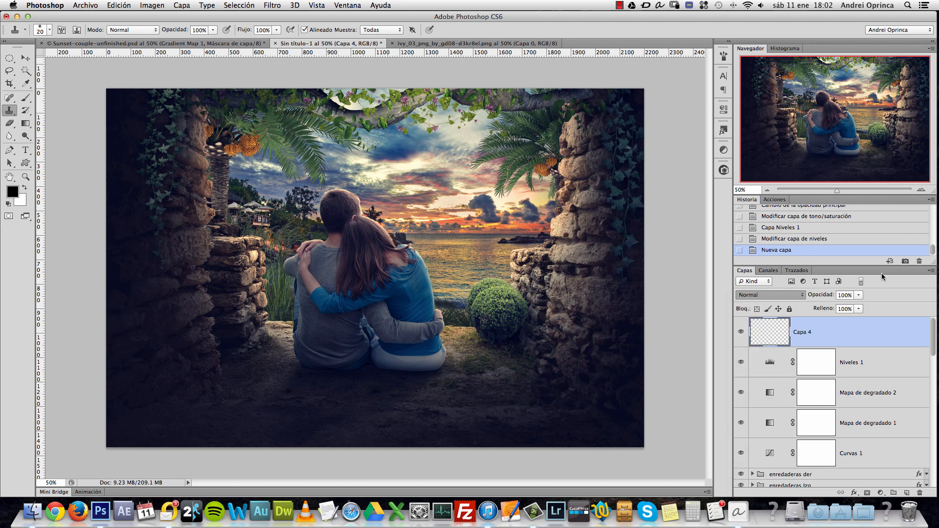
double_click(804, 332)
type("luz")
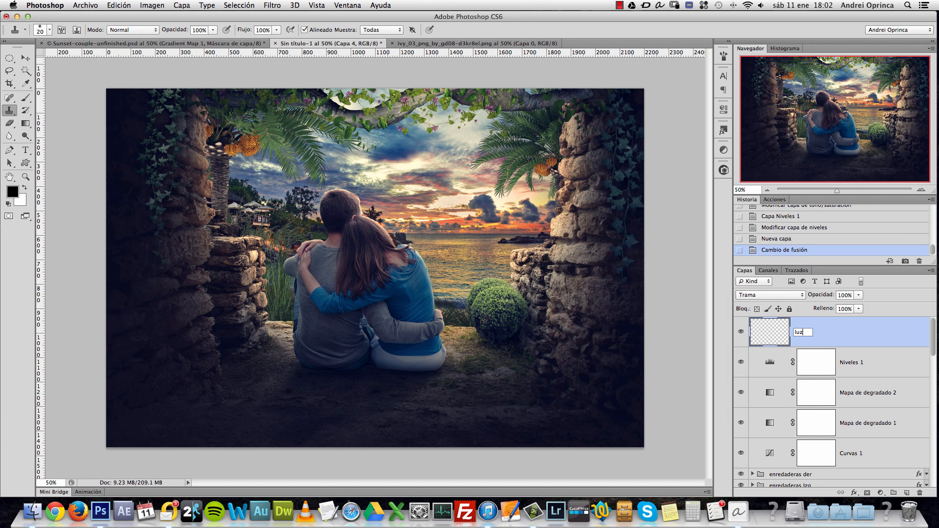
key("Return")
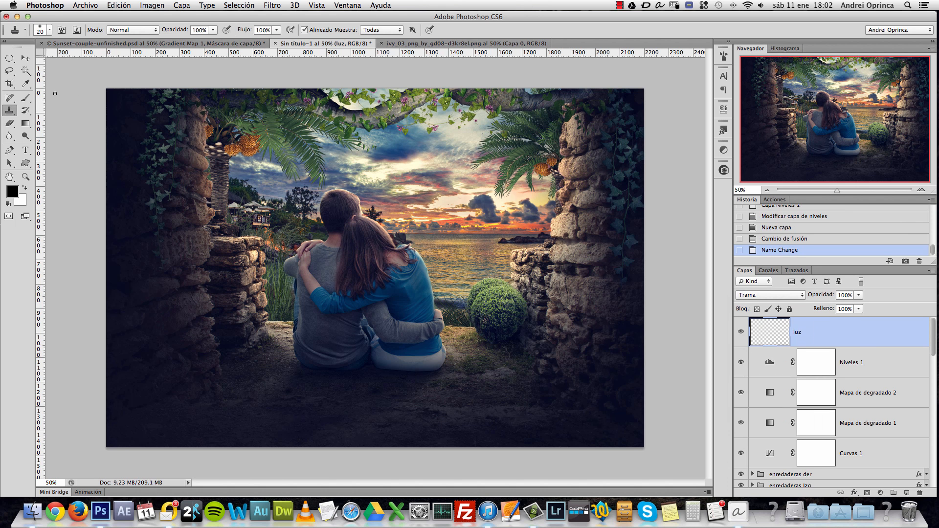
Step: Set up a soft brush with 100% opacity, 100% flow, 0% hardness and a size of 1000 px
key("b")
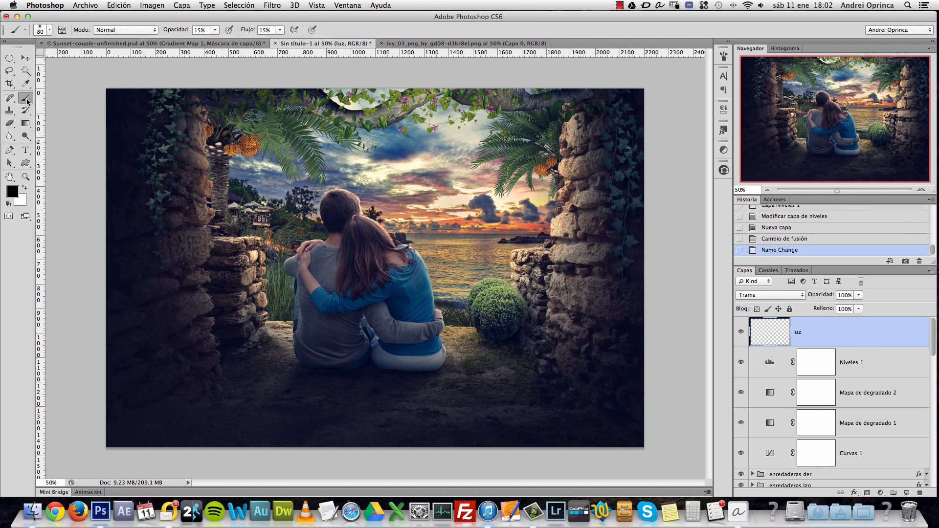
left_click(280, 30)
left_click_drag(280, 41, 320, 41)
left_click(215, 29)
left_click_drag(214, 41, 246, 42)
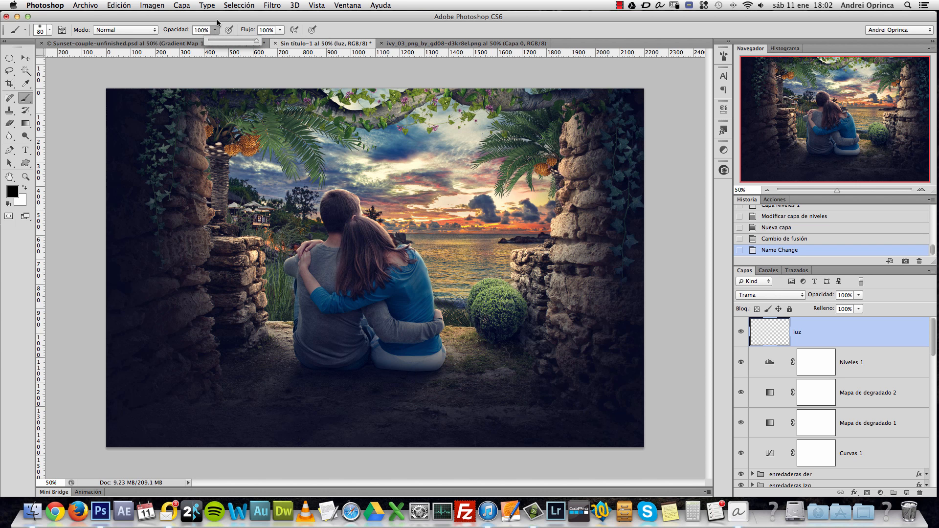
right_click(399, 203)
left_click(409, 250)
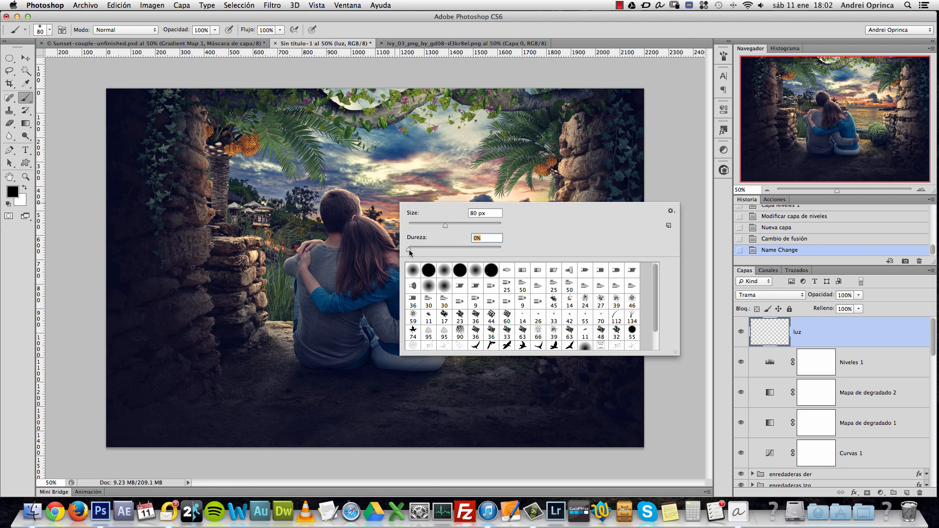
type("1000")
key("Return")
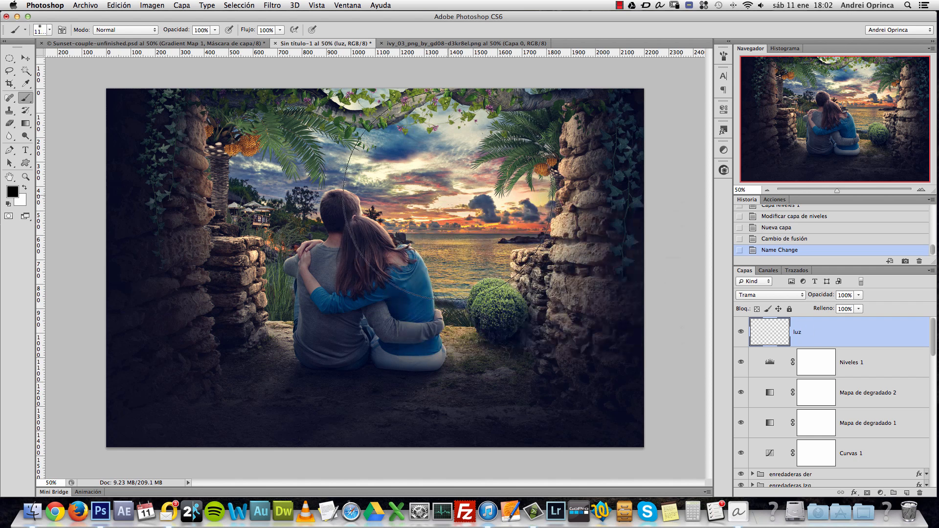
key("bracketright")
key("bracketleft")
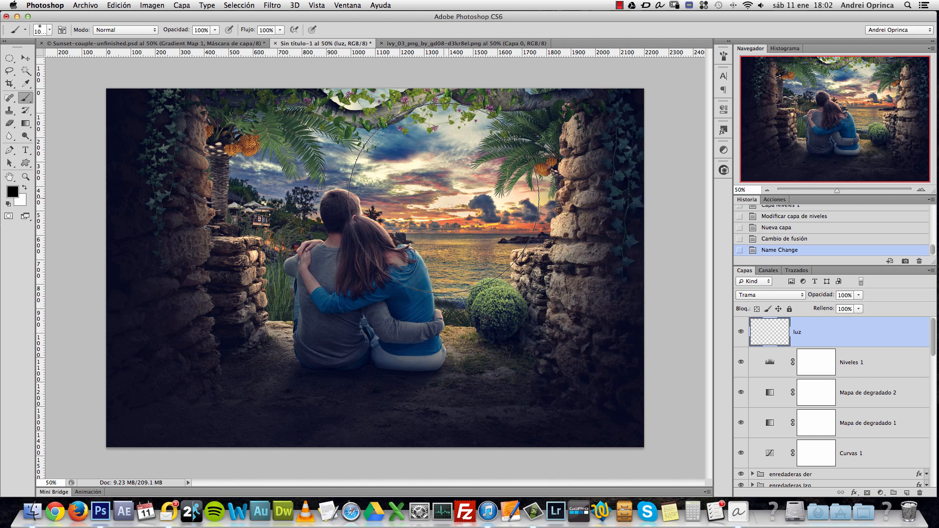
Step: Set the foreground color to a dark orange-brown with hue 31°
left_click(16, 190)
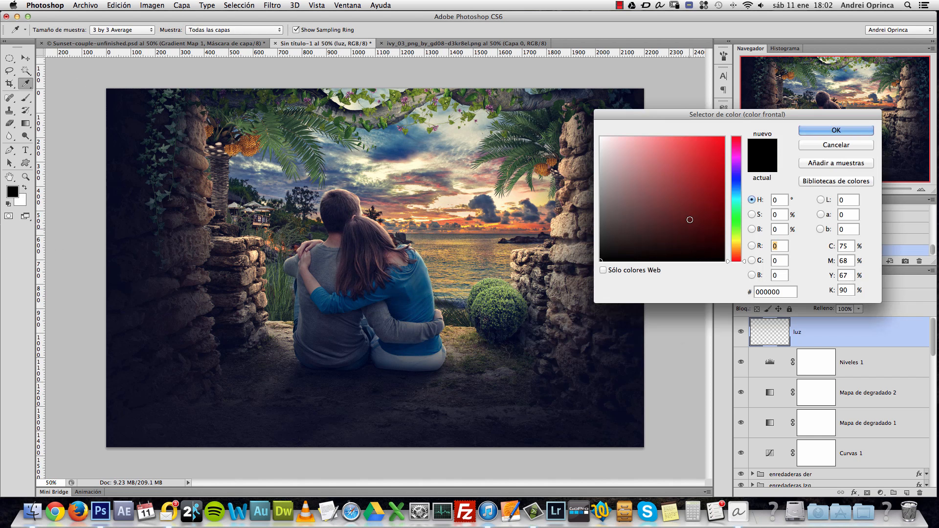
left_click(736, 246)
left_click_drag(737, 248, 736, 250)
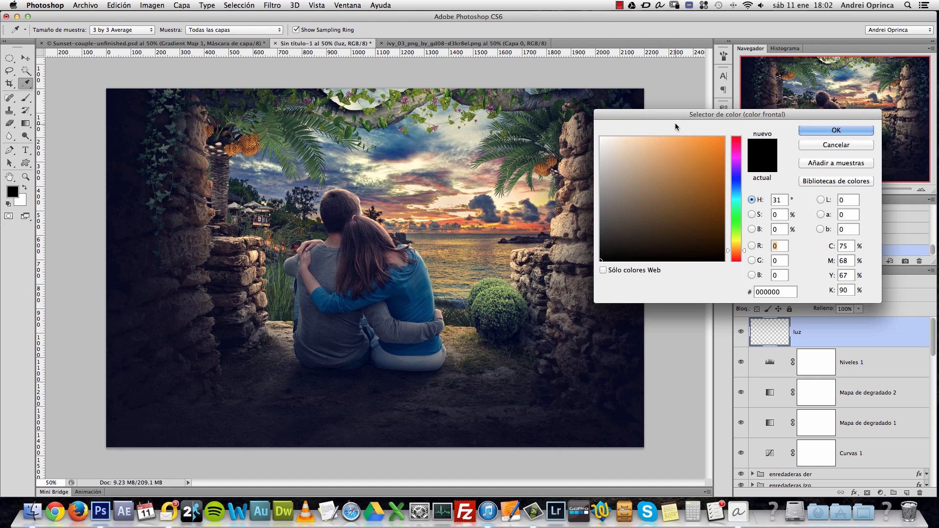
mouse_move(669, 161)
left_mouse_down()
mouse_move(681, 161)
mouse_move(692, 195)
left_mouse_up()
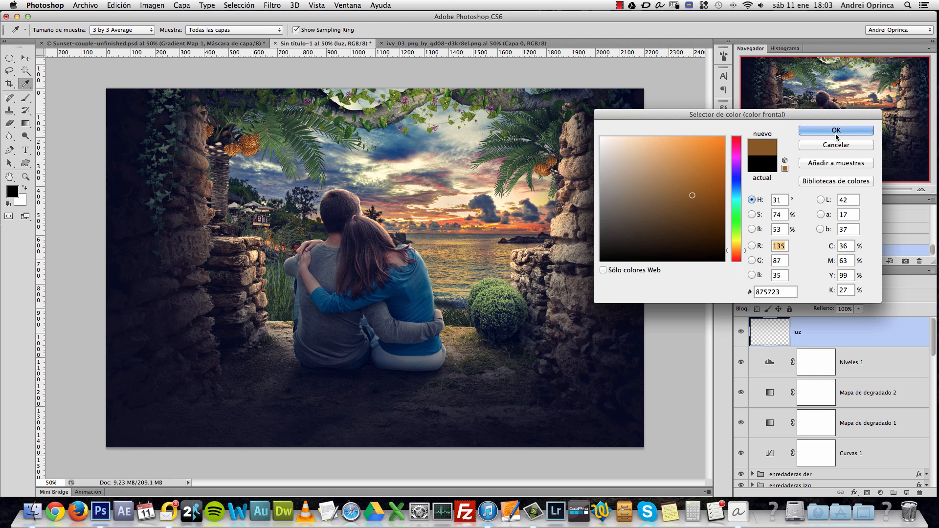
left_click_drag(788, 114, 770, 88)
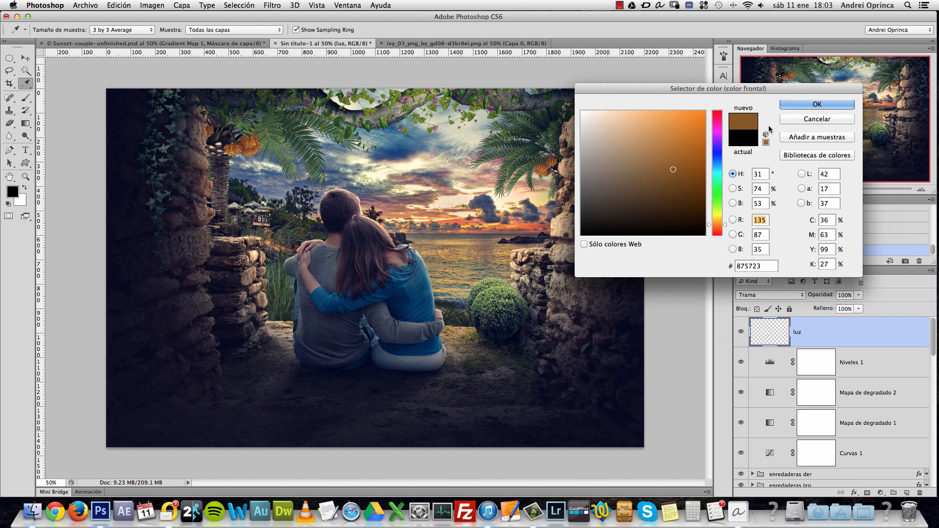
left_click(679, 174)
left_click(785, 105)
Step: Try a single soft brown brush dab over the sunset on the luz layer, and undo it
key("b")
left_click(452, 206)
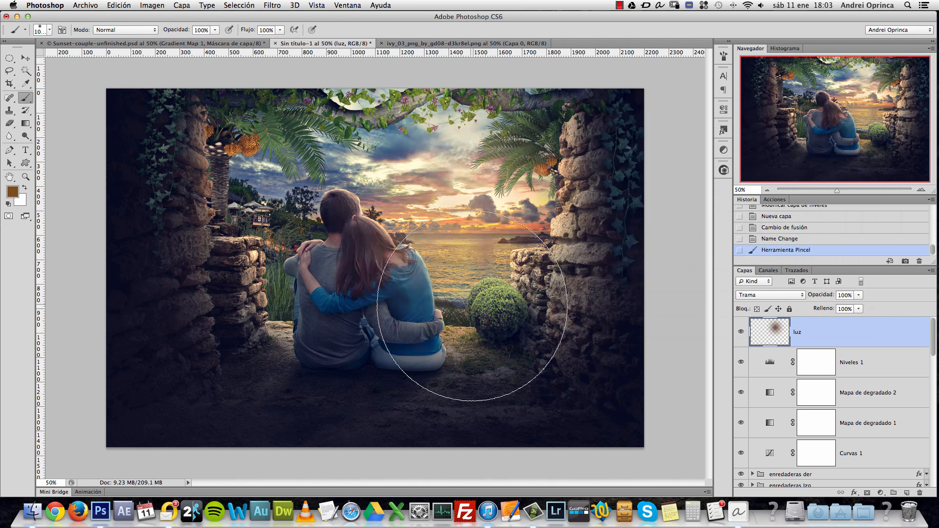
key("ctrl+z")
right_click(470, 197)
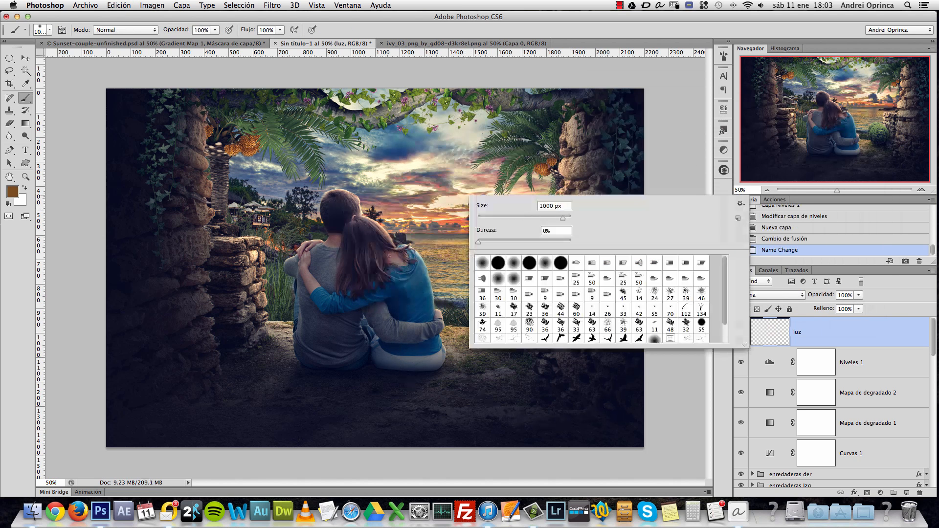
left_click(774, 293)
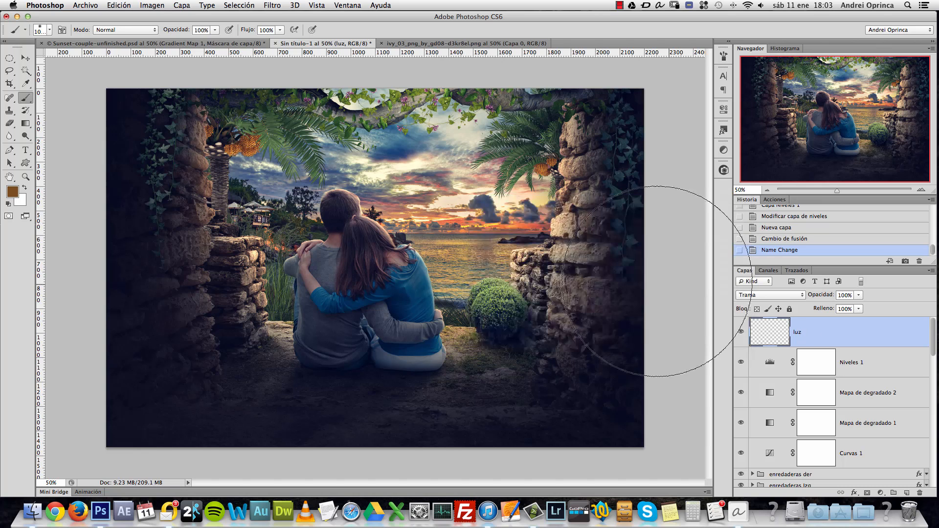
Step: Enlarge the brush to 1200 px and set the foreground color to the more saturated orange a15b10
key("bracketright")
key("bracketright")
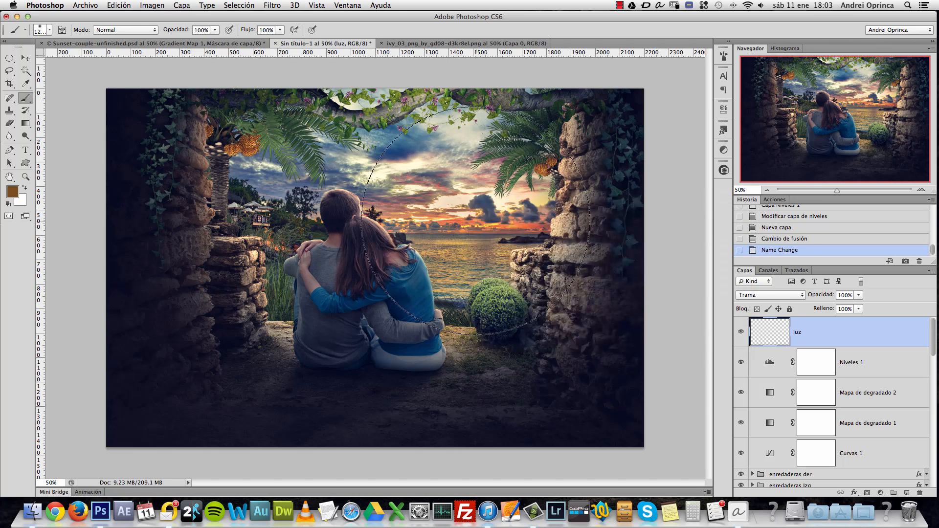
left_click(12, 191)
left_click(686, 159)
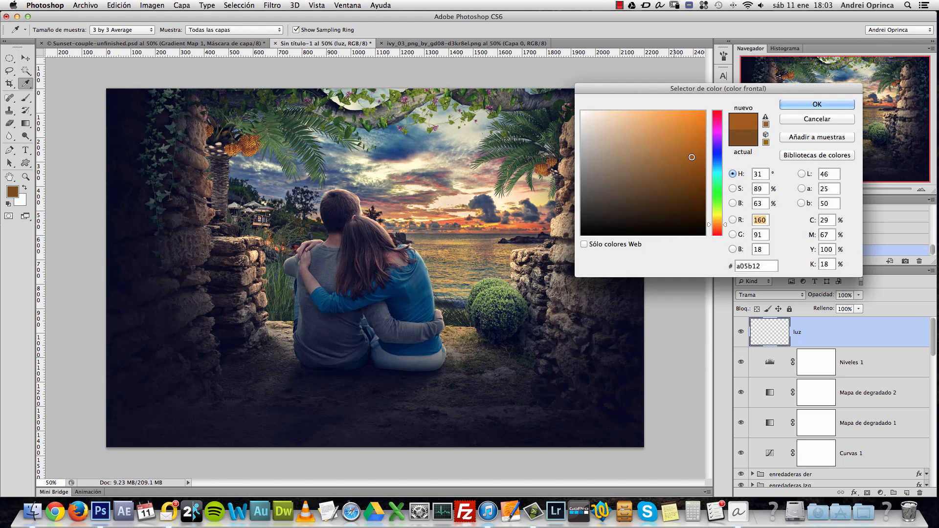
left_click(693, 156)
left_click(832, 103)
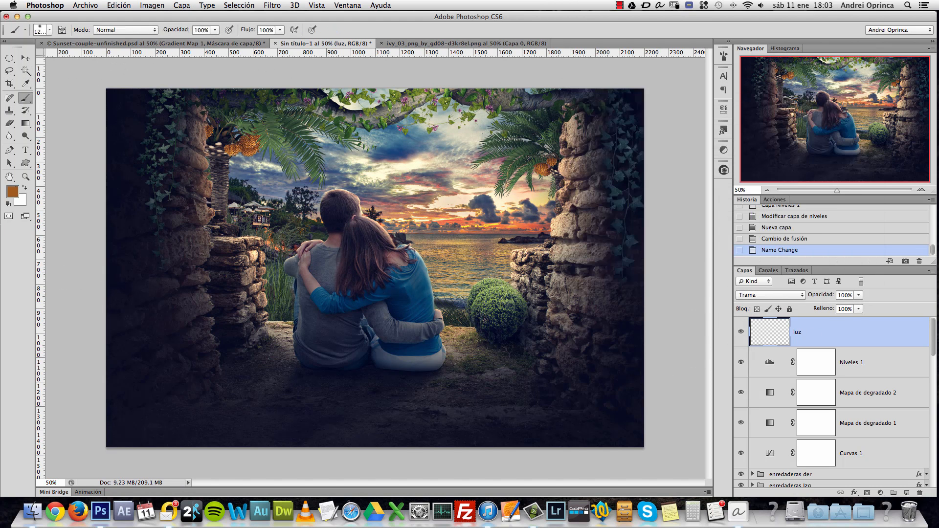
Step: Paint one large soft orange dab over the sunset horizon on the luz layer, replacing a first trial dab
left_click(462, 253)
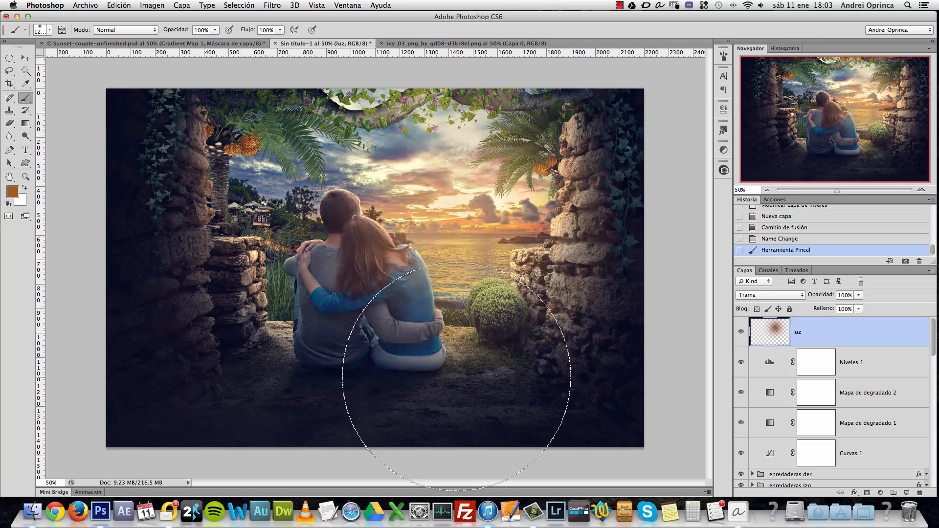
key("super+z")
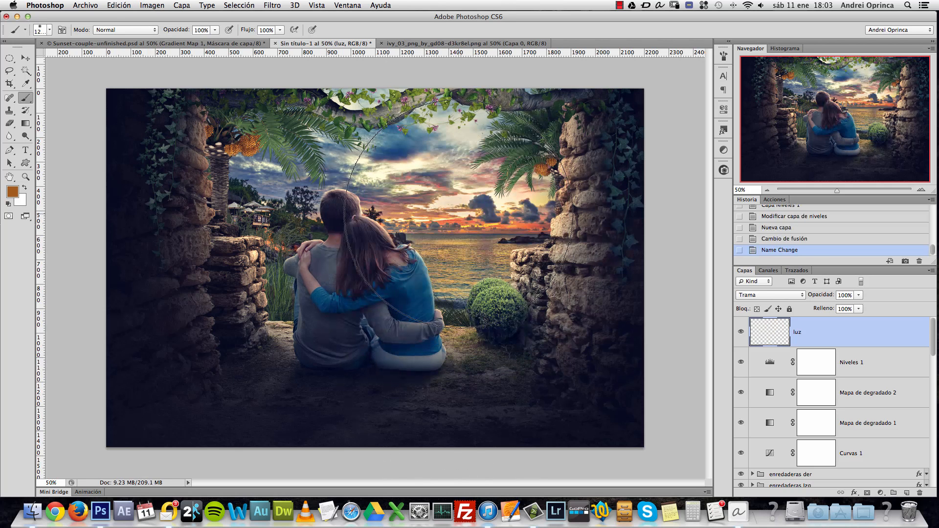
left_click(454, 216)
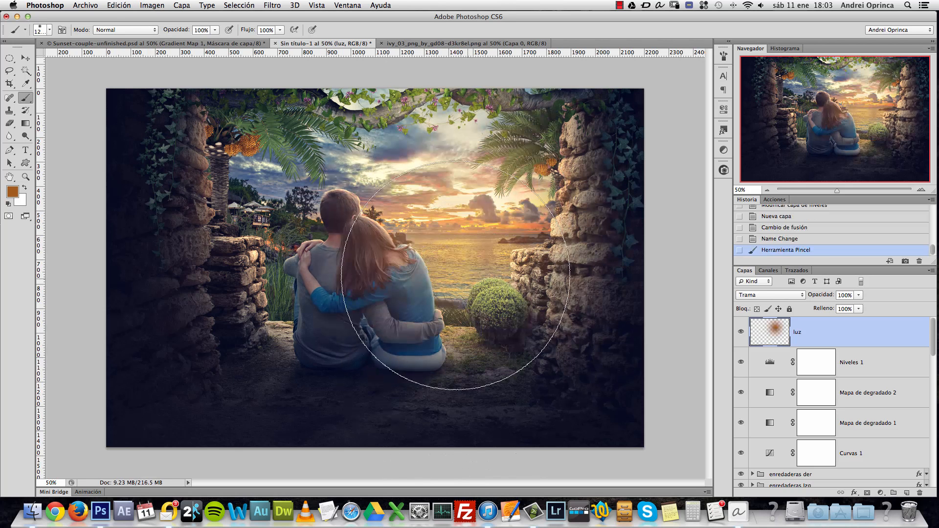
Step: Reduce the brush size to 800 px for a smaller glow over the sunset
key("bracketleft")
key("bracketleft")
key("bracketleft")
key("bracketleft")
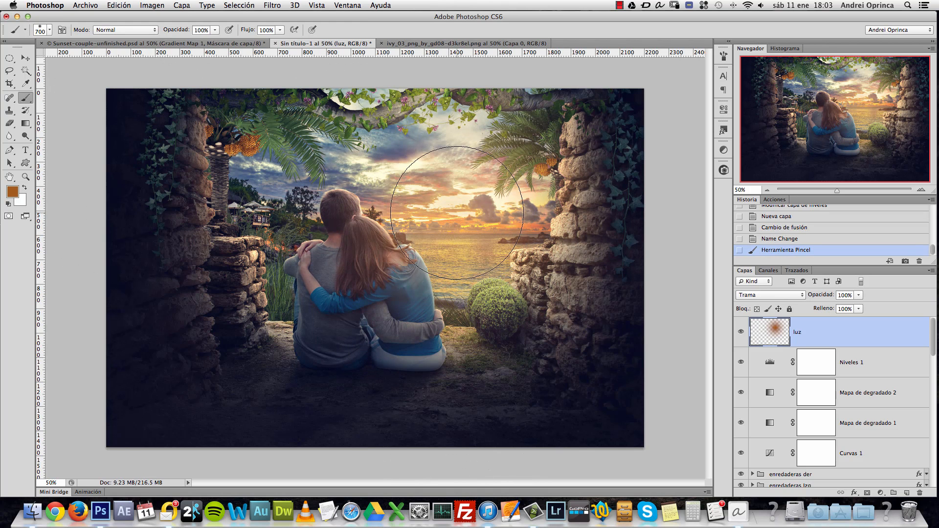
key("bracketleft")
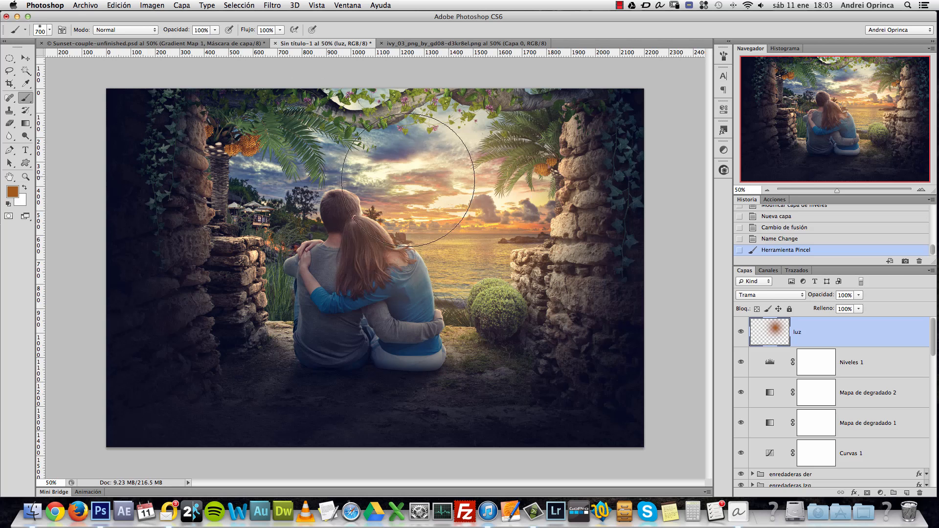
key("bracketleft")
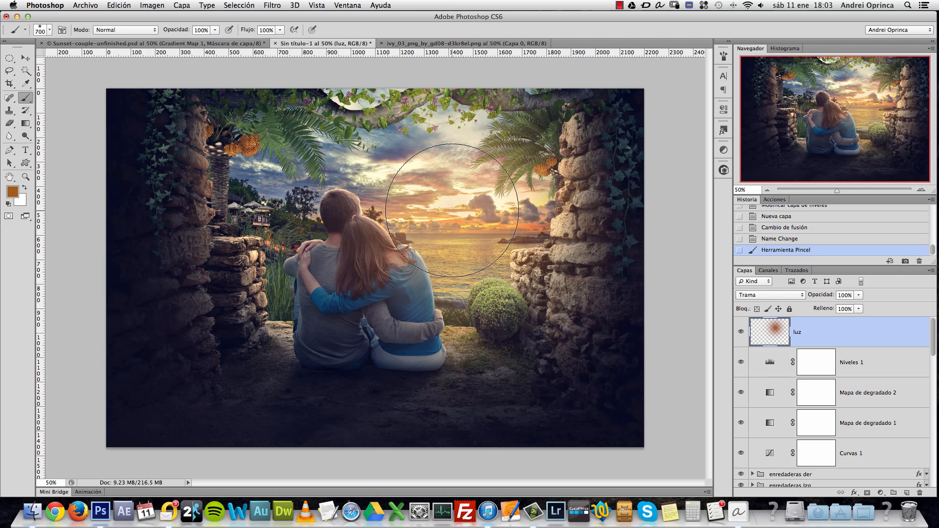
key("bracketright")
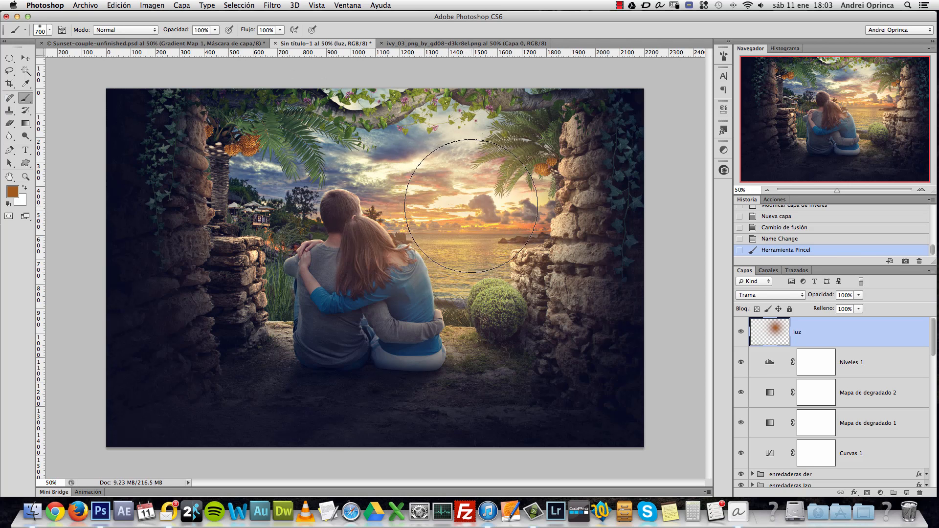
key("bracketright")
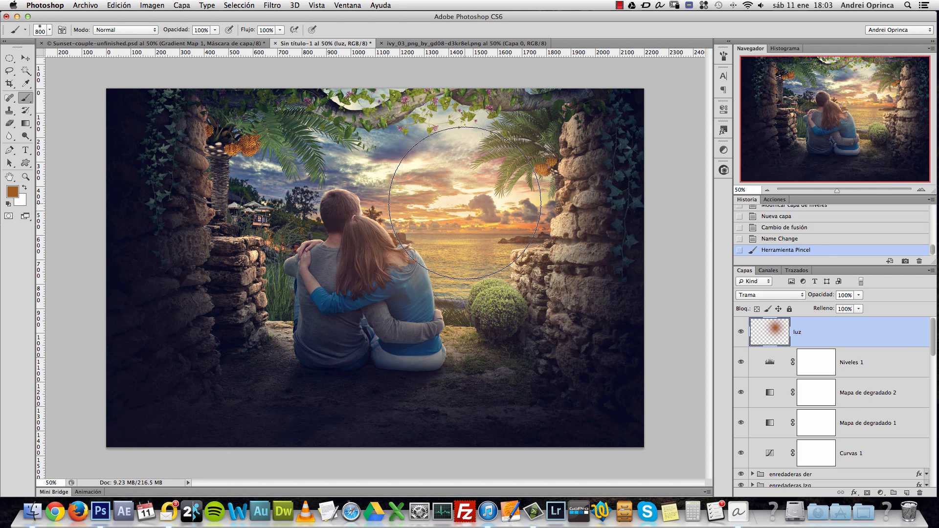
Step: Set the foreground color to a brighter orange of about da872e and paint a second soft dab over the sunset horizon
left_click(14, 192)
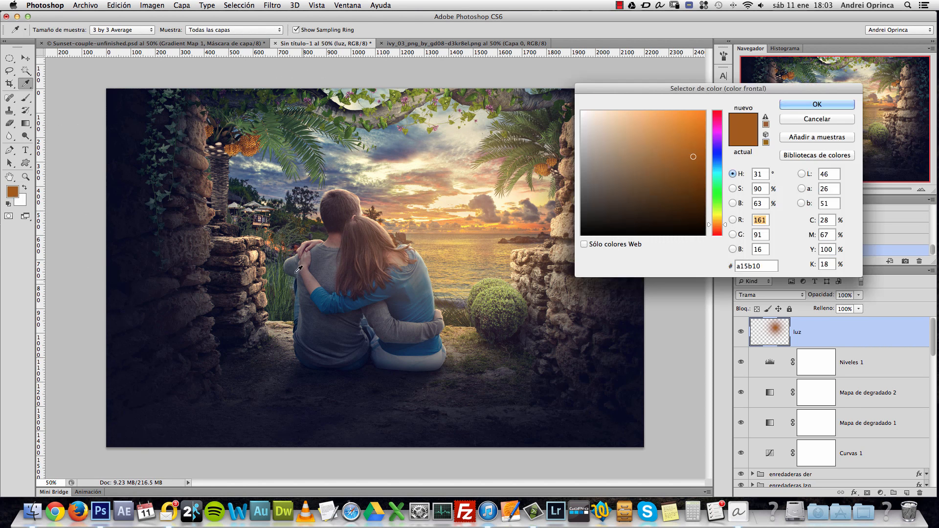
left_click(683, 132)
left_click_drag(682, 132, 680, 127)
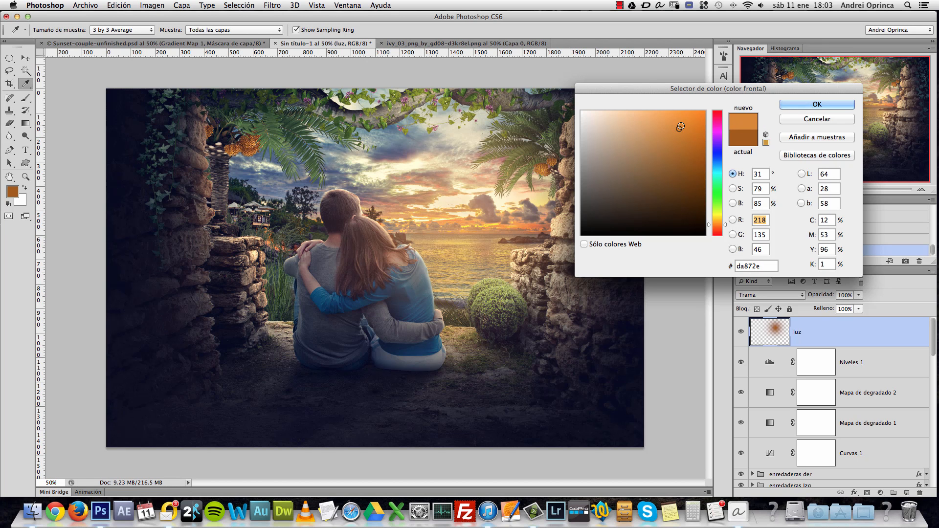
left_click(725, 225)
left_click_drag(725, 225, 725, 224)
left_click(831, 104)
key("b")
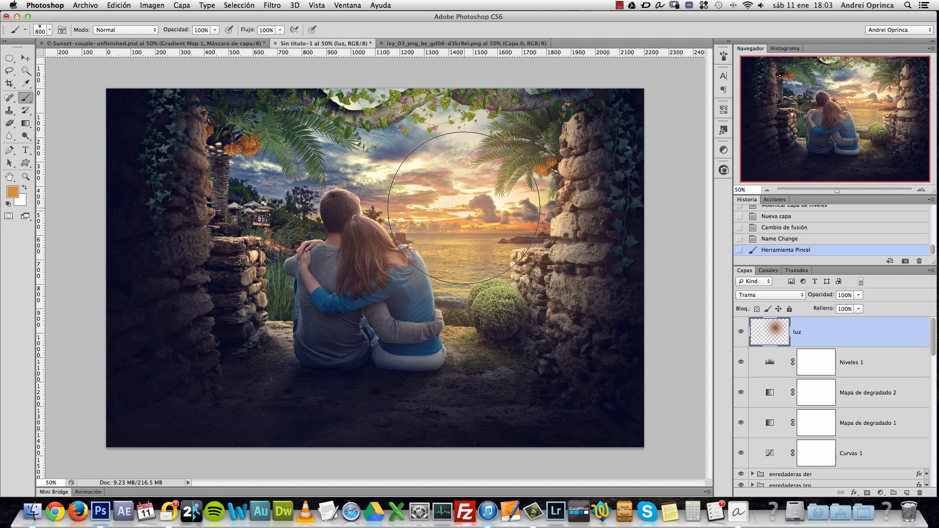
left_click(465, 211)
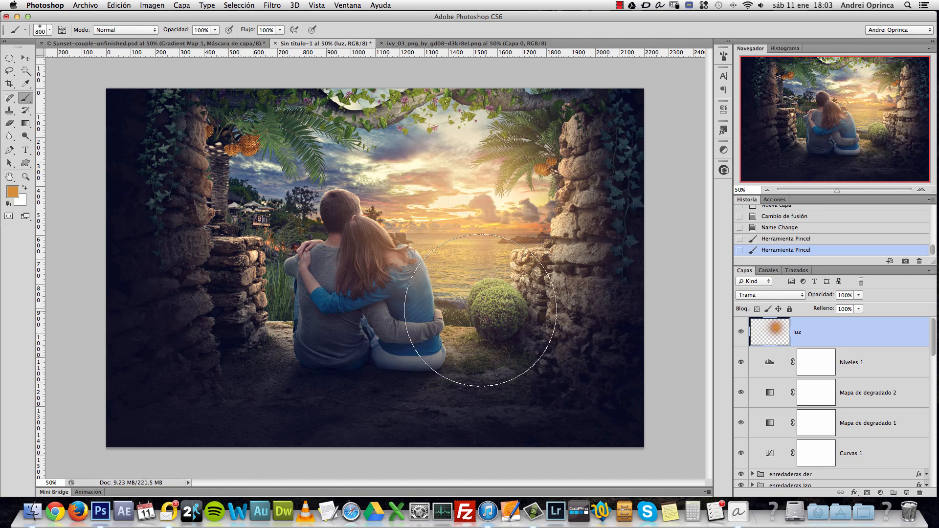
Step: Undo the last glow dab and paint a smaller 600 px one over the sunset horizon on the luz layer
key("super+z")
key("bracketleft")
key("bracketleft")
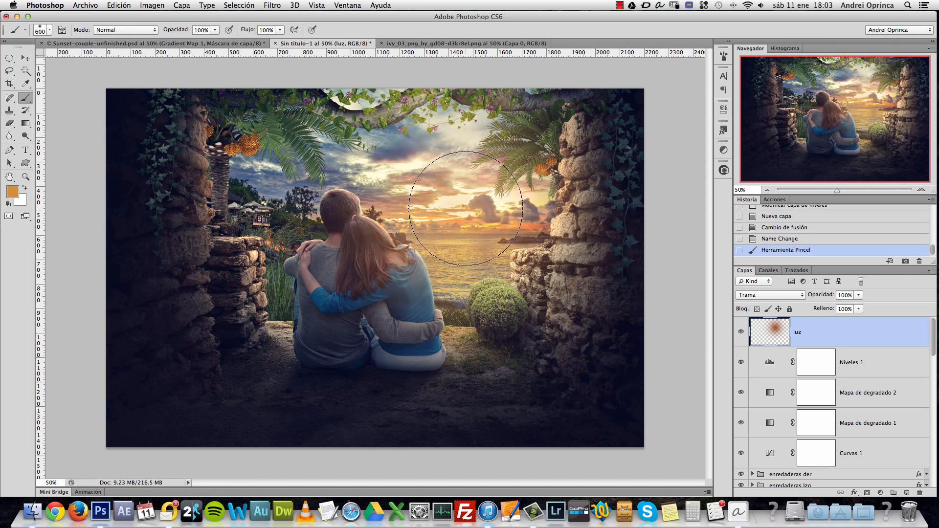
left_click(466, 218)
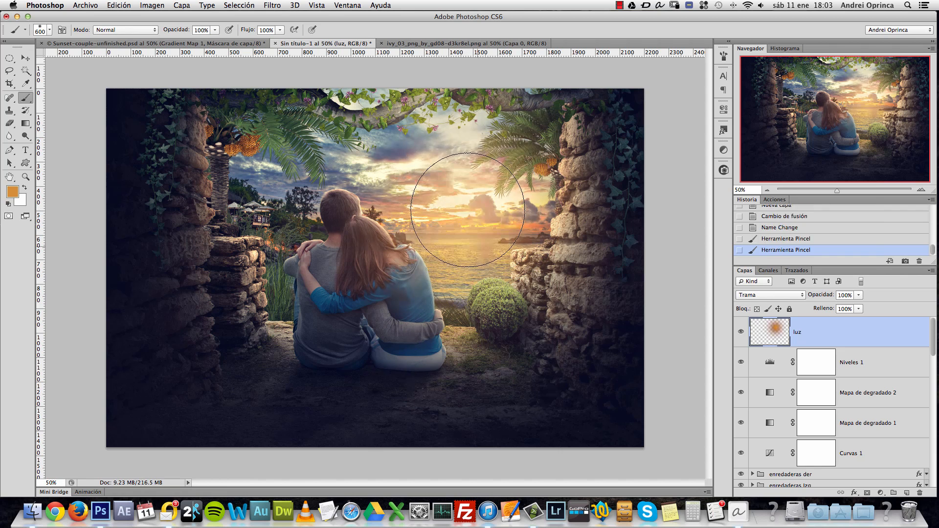
Step: Set the foreground color to a lighter orange and paint a 300 px soft dab at the center of the sunset glow
left_click(15, 192)
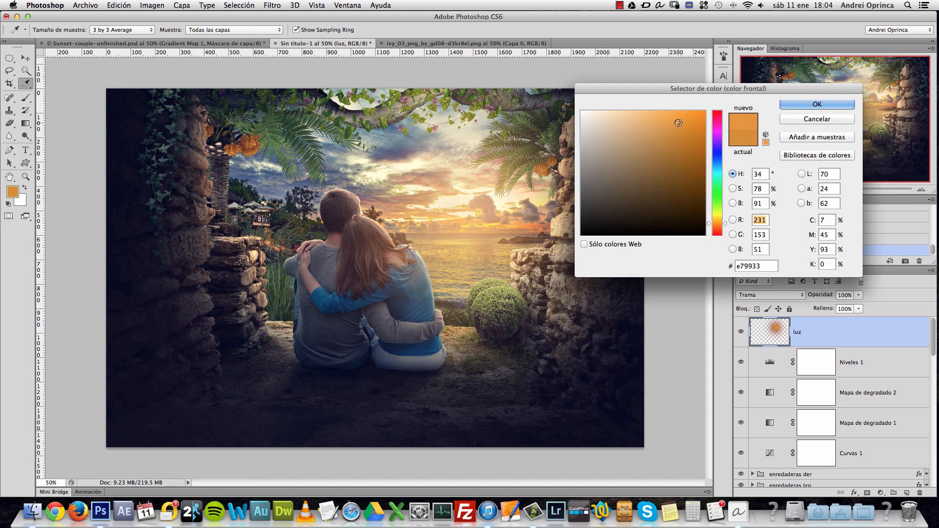
left_click(670, 114)
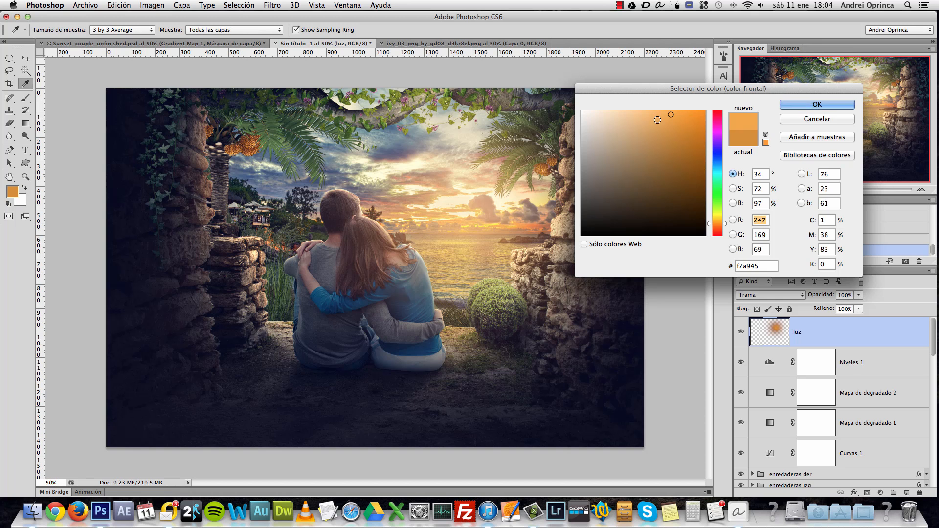
left_click(816, 104)
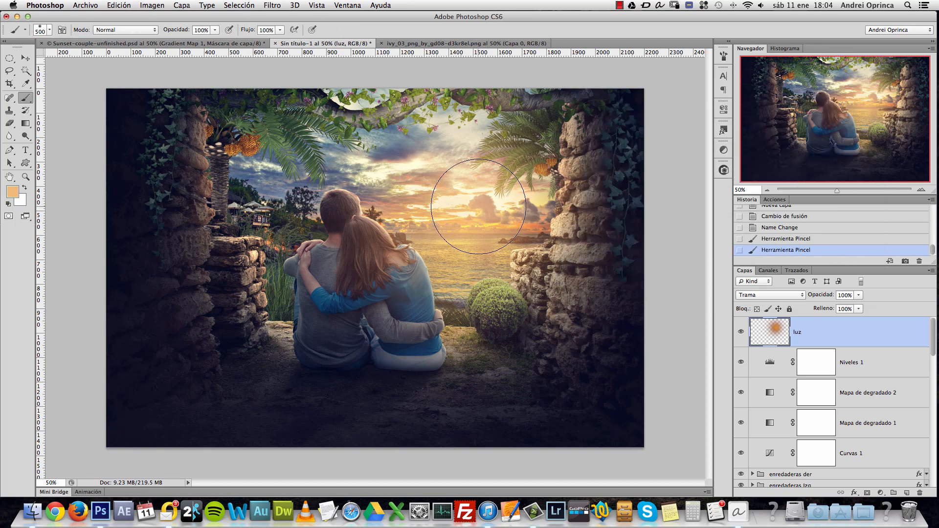
key("bracketleft")
key("bracketleft")
left_click(472, 211)
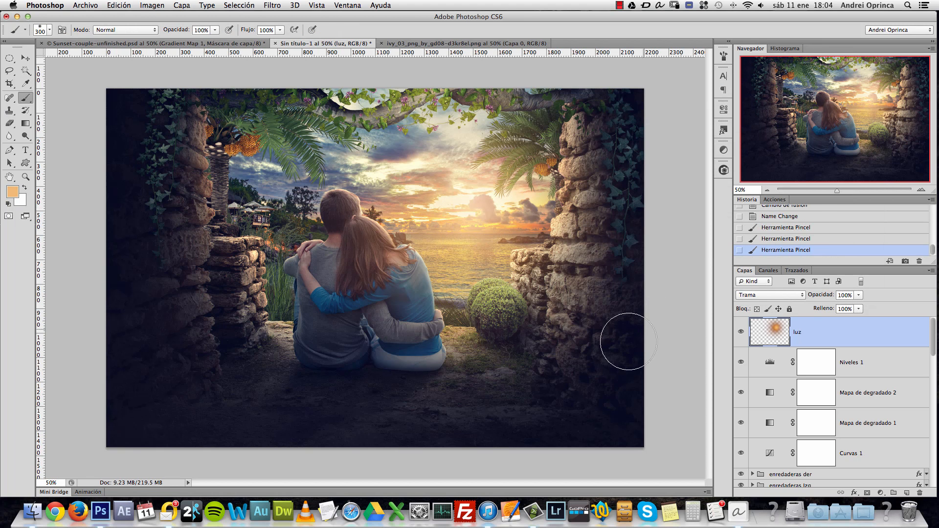
Step: Compare the composite with the luz layer hidden and shown, examining the sunset glow more closely
left_click(741, 332)
left_click(741, 331)
left_click(549, 255)
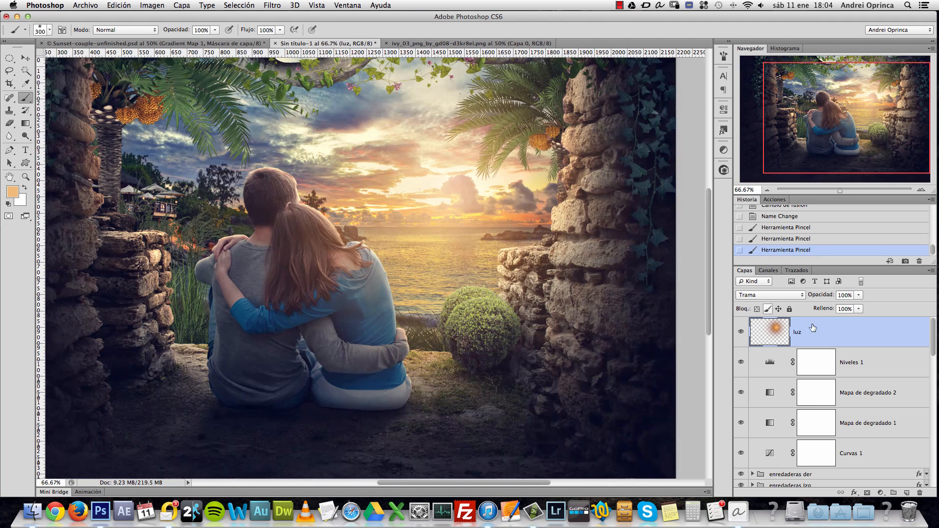
Step: Add a layer mask to luz and start Apply Image on it with the Máscara option on, using Sunset-couple-unfinished and its Combinada layer
left_click(867, 492)
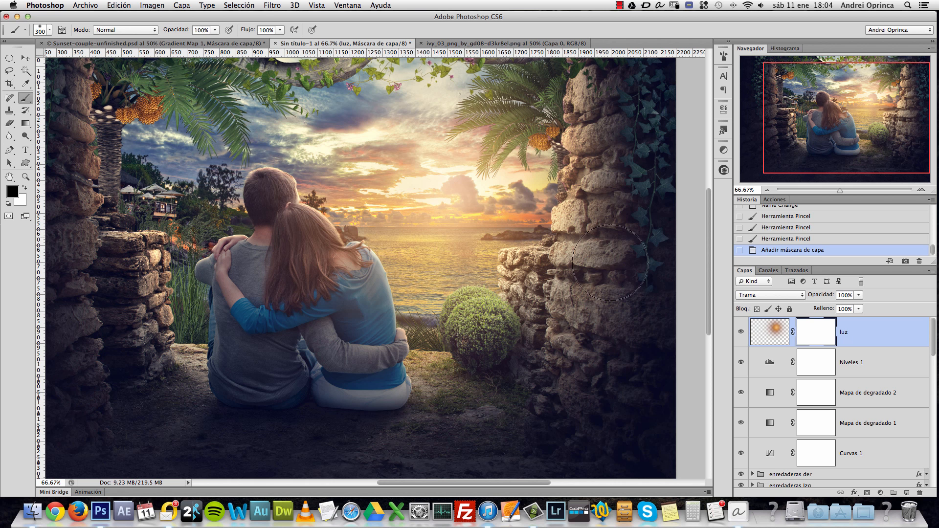
left_click(152, 6)
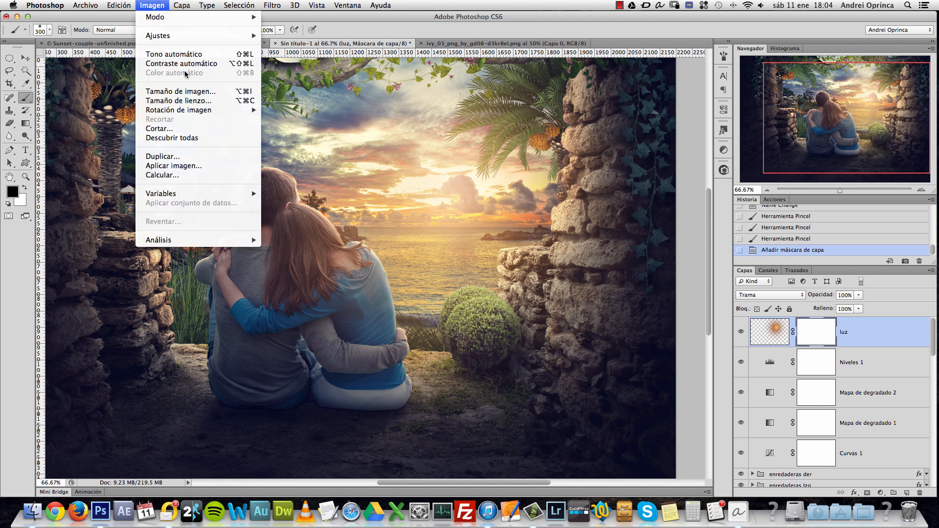
left_click(203, 168)
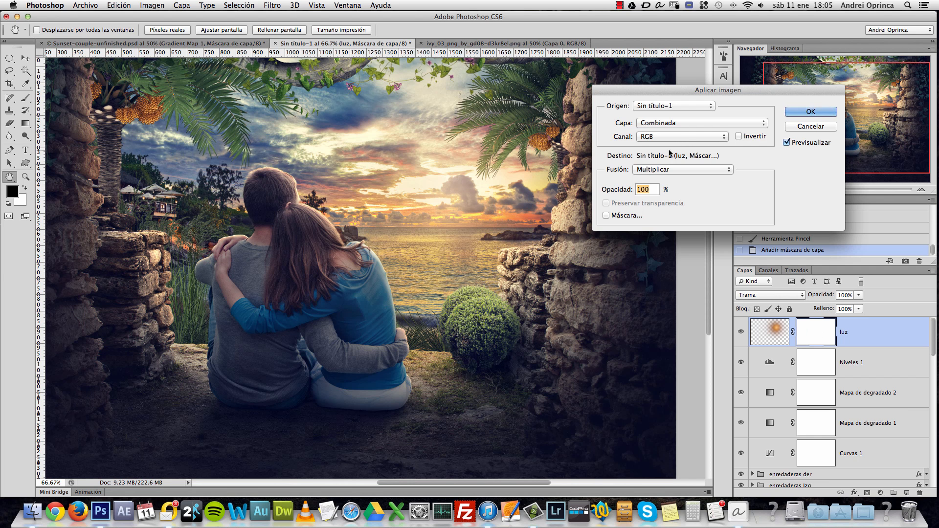
left_click(606, 215)
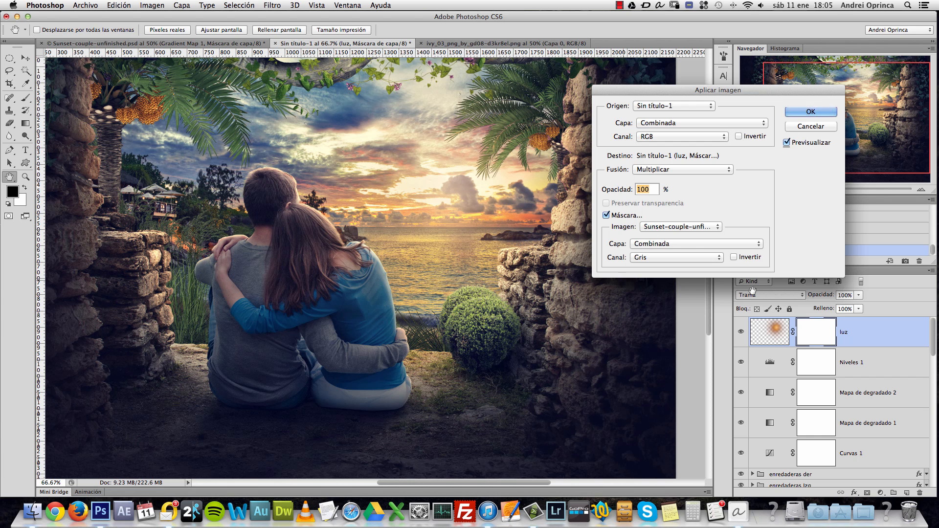
left_click(675, 243)
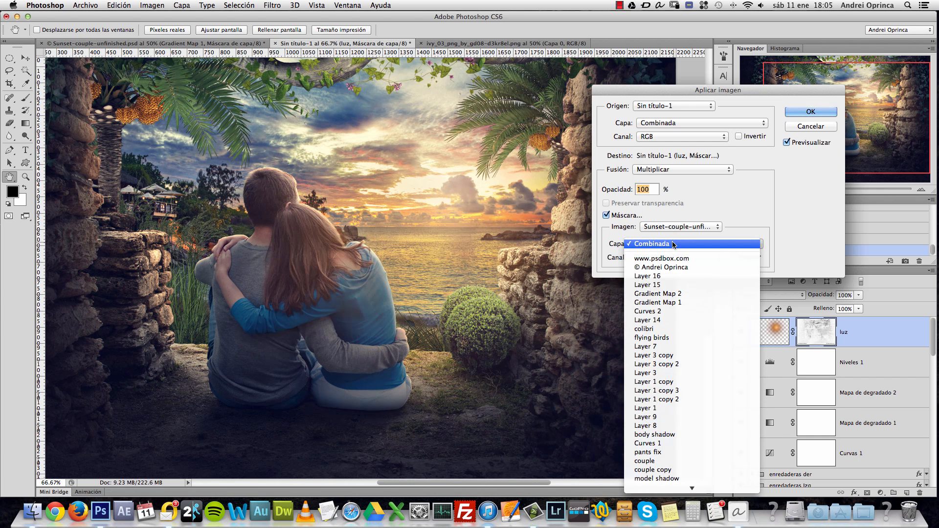
left_click(673, 244)
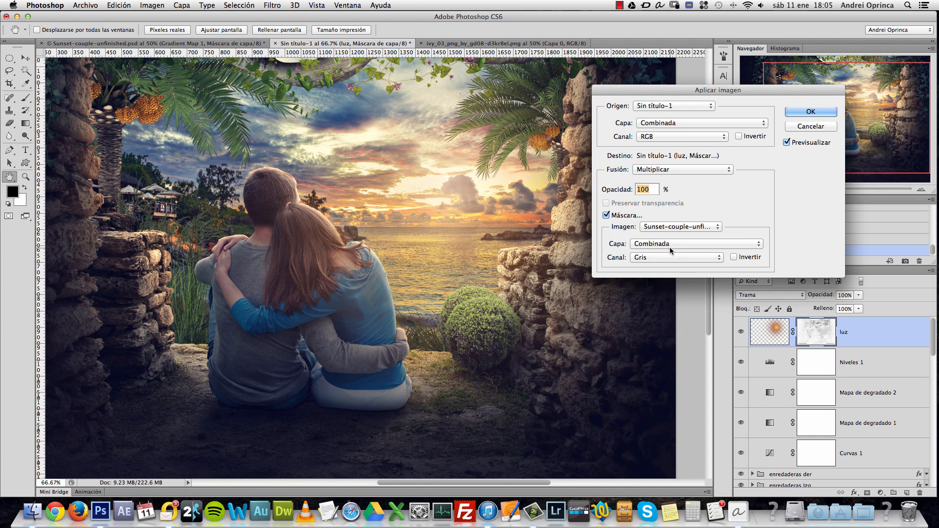
Step: Set the masking channel to Azul with Invertir on and apply the image to the luz mask
left_click(664, 258)
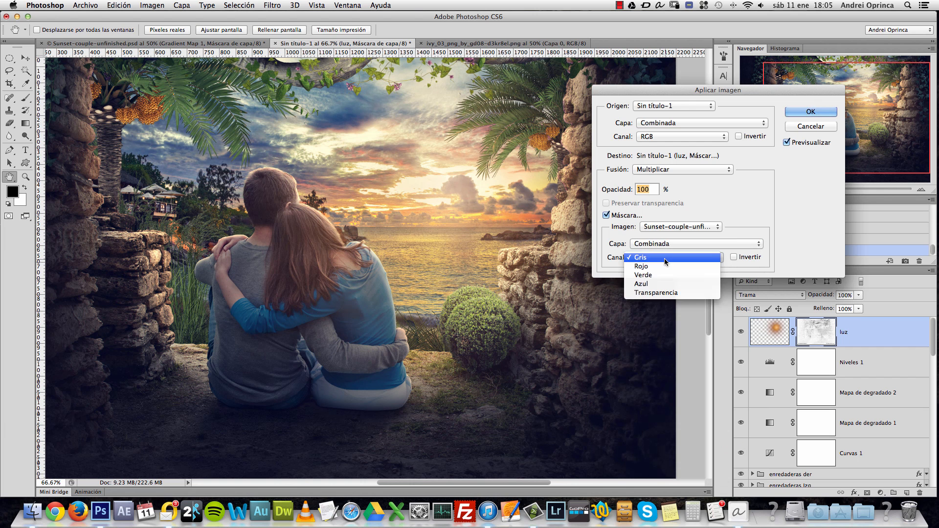
left_click(666, 283)
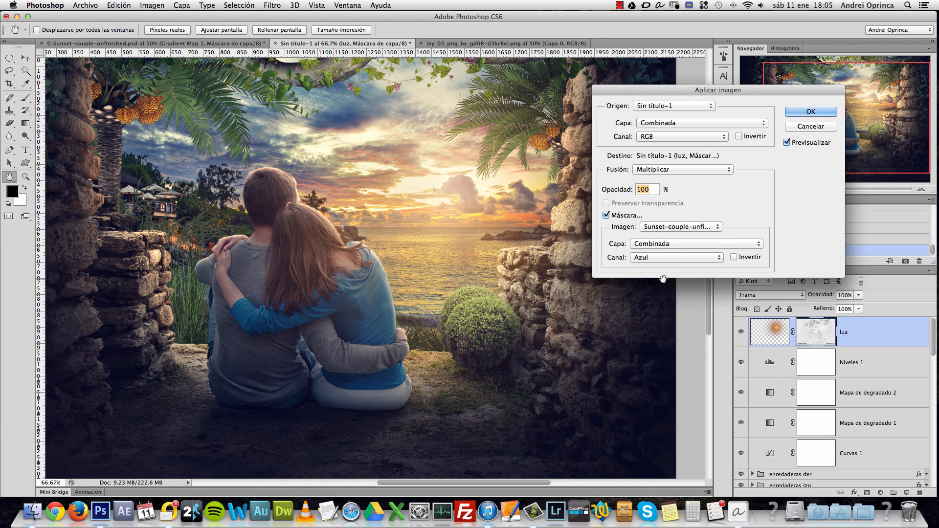
left_click(734, 258)
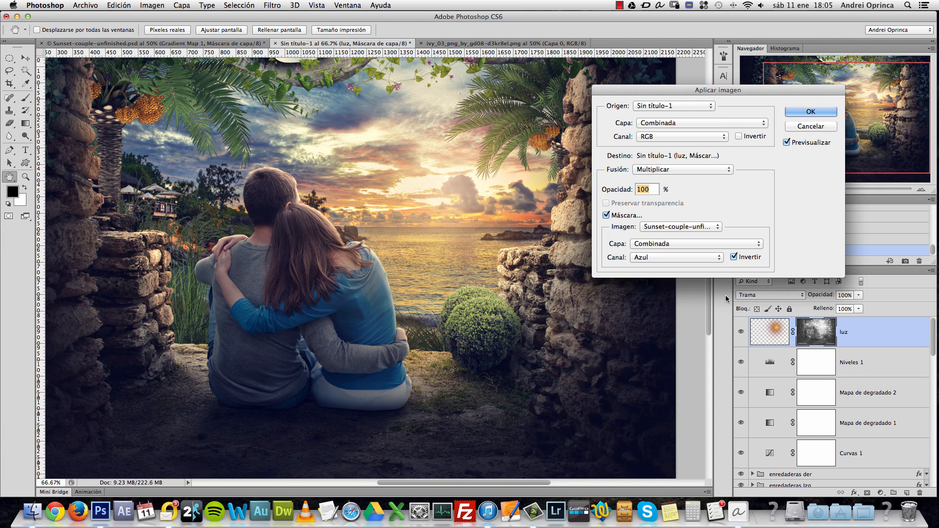
left_click(733, 258)
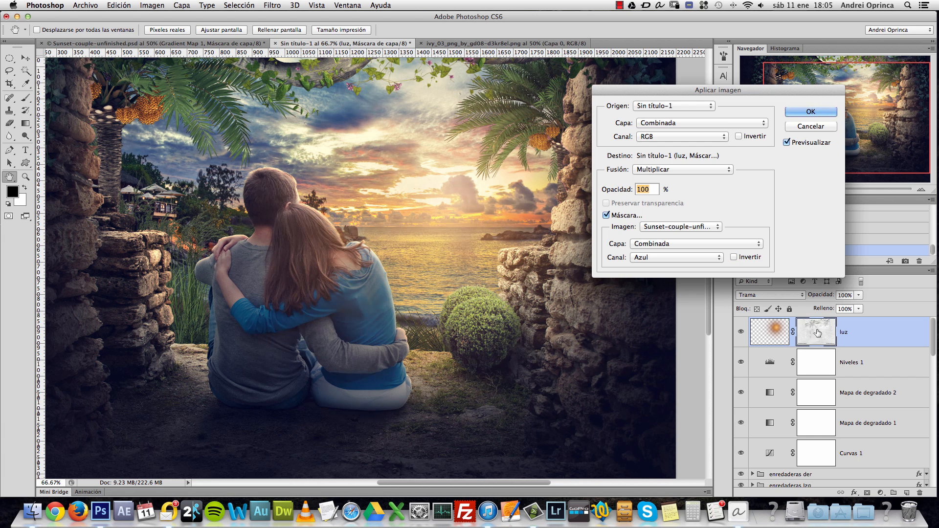
left_click(733, 257)
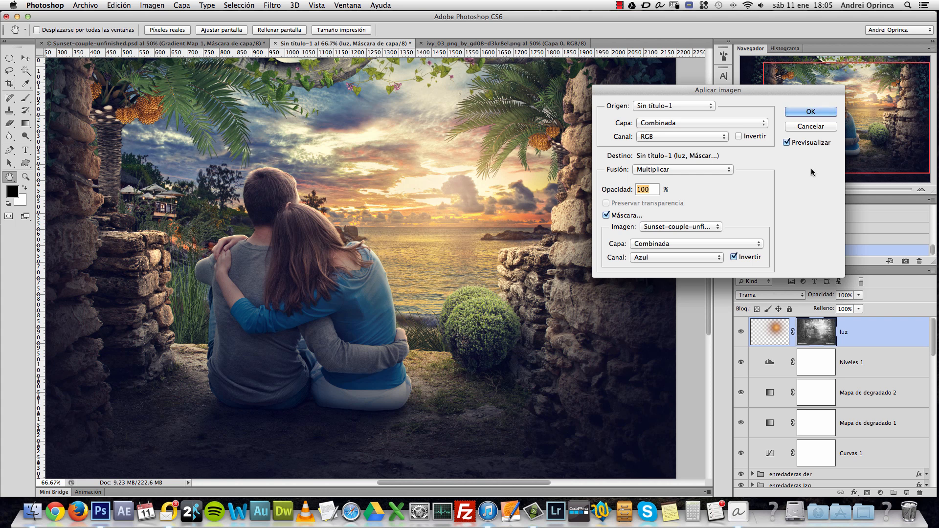
left_click(810, 112)
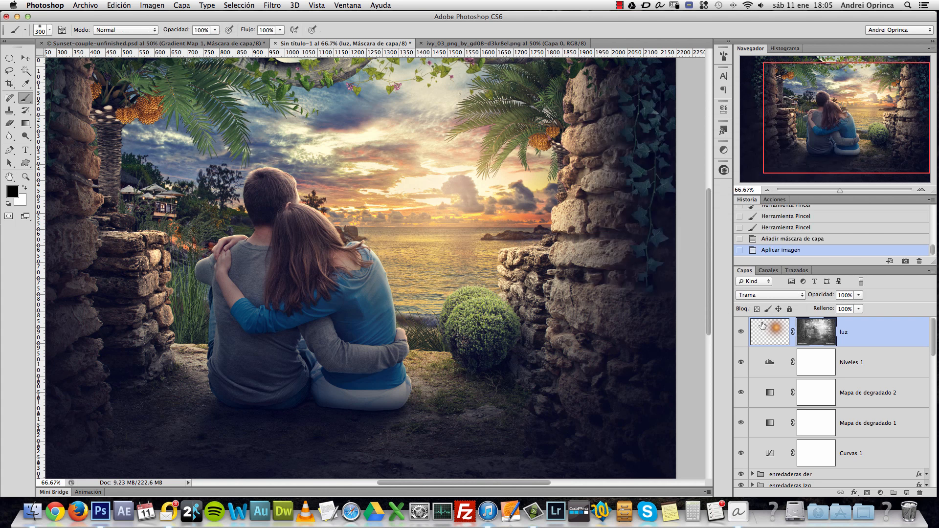
Step: Compare the sunset glow with the luz layer mask disabled and enabled
left_click(815, 332, "shift")
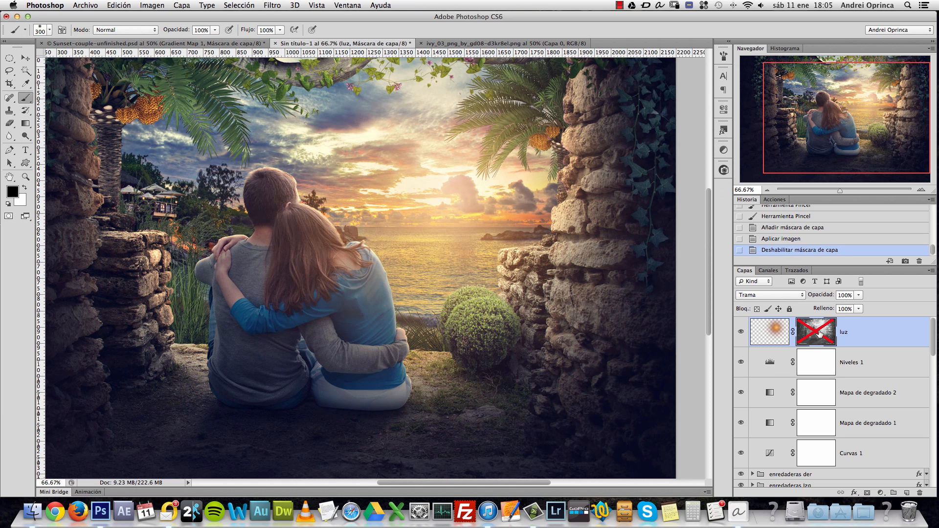
left_click(818, 334, "shift")
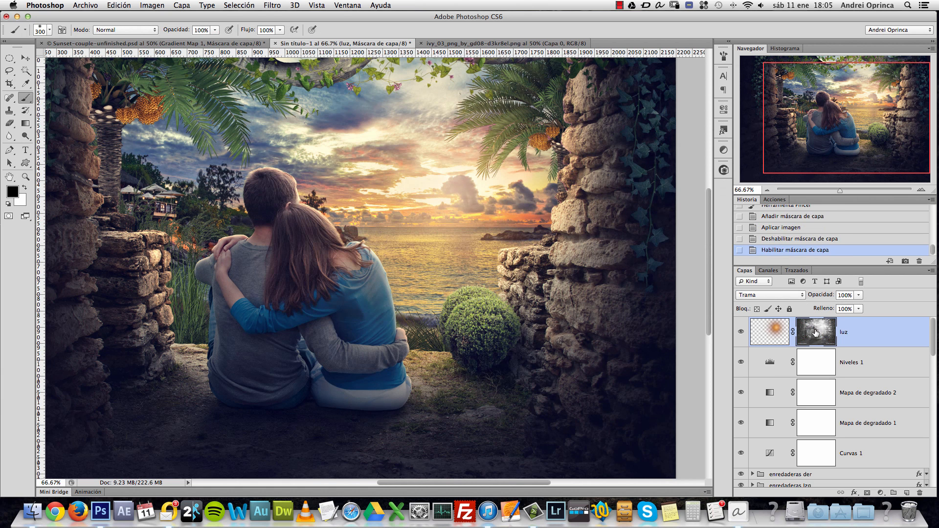
left_click(815, 332, "shift")
left_click(816, 332, "shift")
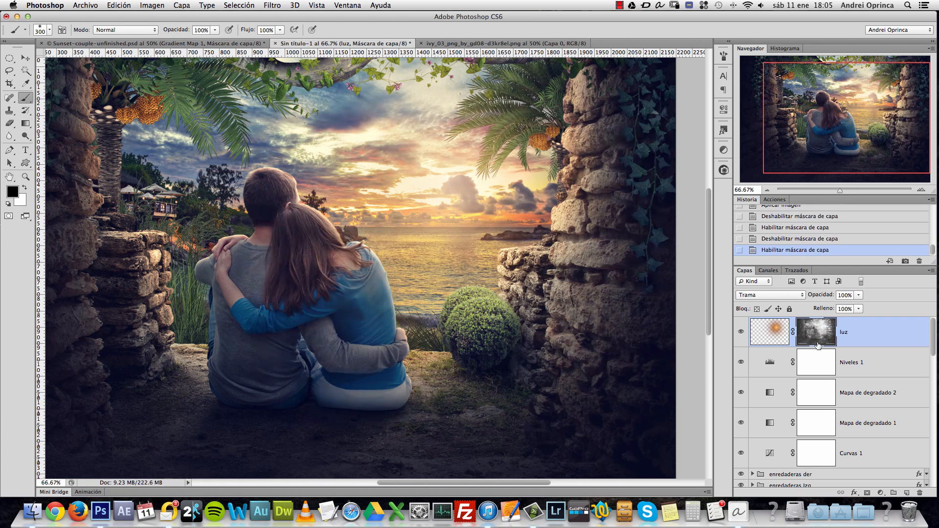
Step: Examine the couple, the bush and the stone walls at 100% to judge the masked glow
key("v")
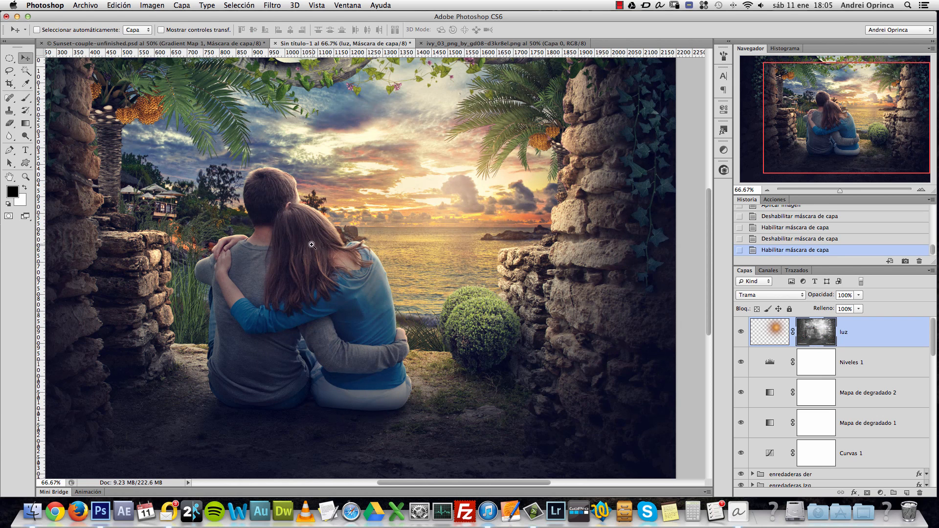
scroll(310, 246, "up", 1)
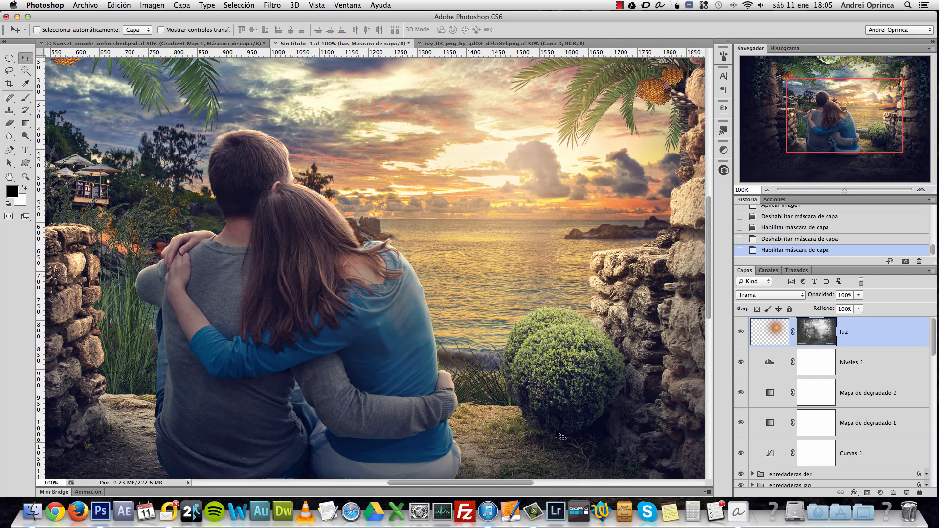
scroll(426, 440, "down", 3)
scroll(425, 440, "left", 3)
scroll(637, 316, "up", 3)
scroll(637, 315, "right", 3)
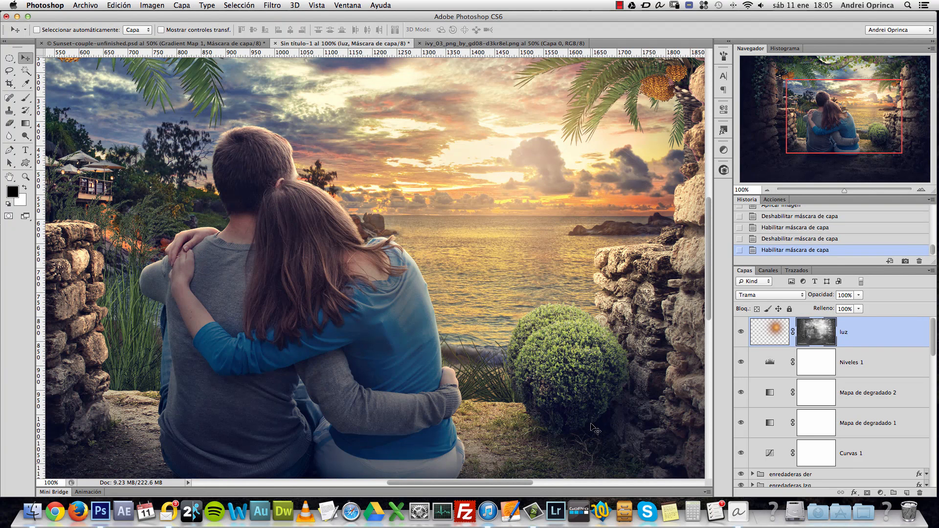
scroll(505, 303, "down", 1)
scroll(505, 303, "right", 3)
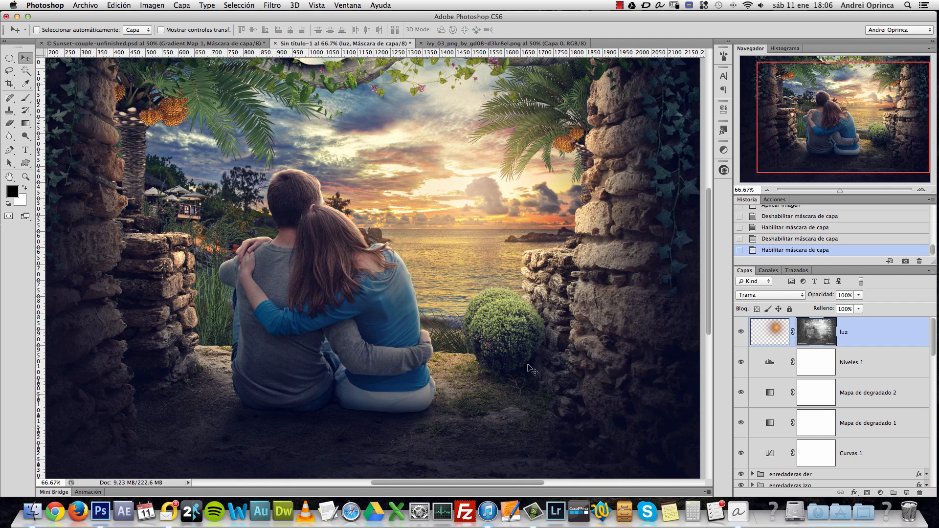
Step: Check the luz mask by switching it off and on and examining its grayscale content on its own
left_click(819, 343, "shift")
left_click(817, 344, "shift")
left_click(815, 337, "alt")
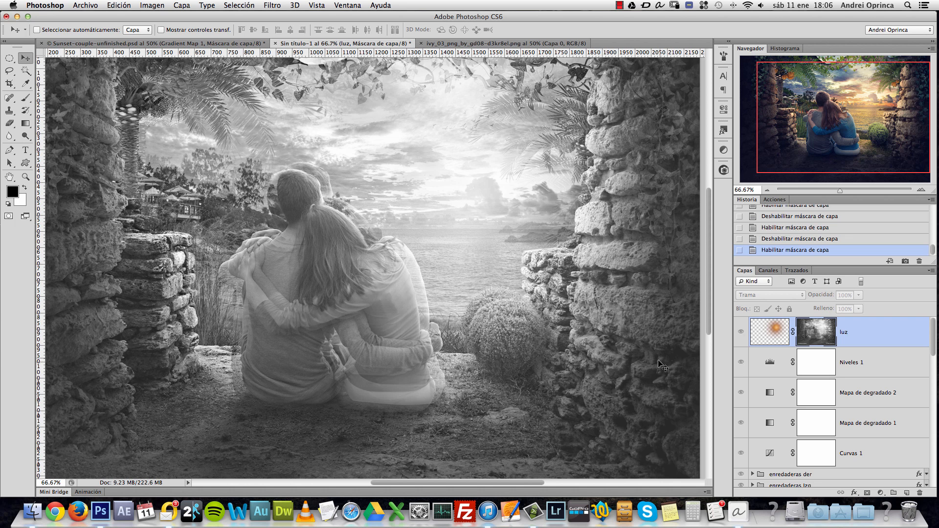
left_click_drag(473, 321, 500, 289)
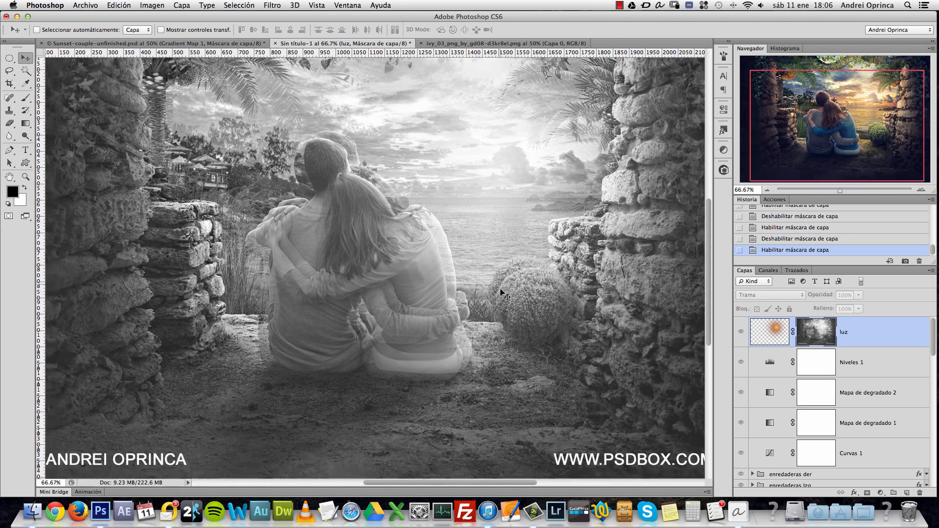
left_click_drag(514, 329, 503, 258)
left_click(826, 333, "shift")
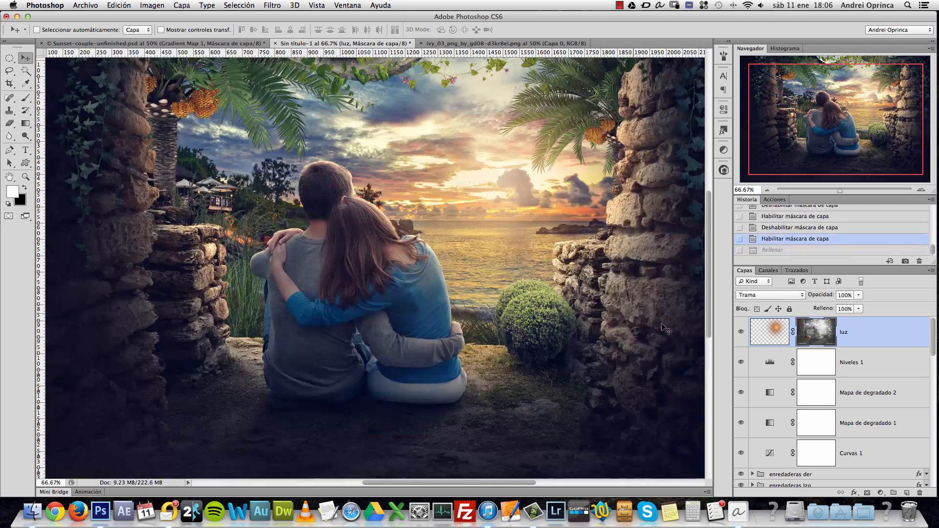
Step: Add a Tono/saturación adjustment layer above luz and clip it to the luz layer
left_click_drag(570, 255, 564, 260)
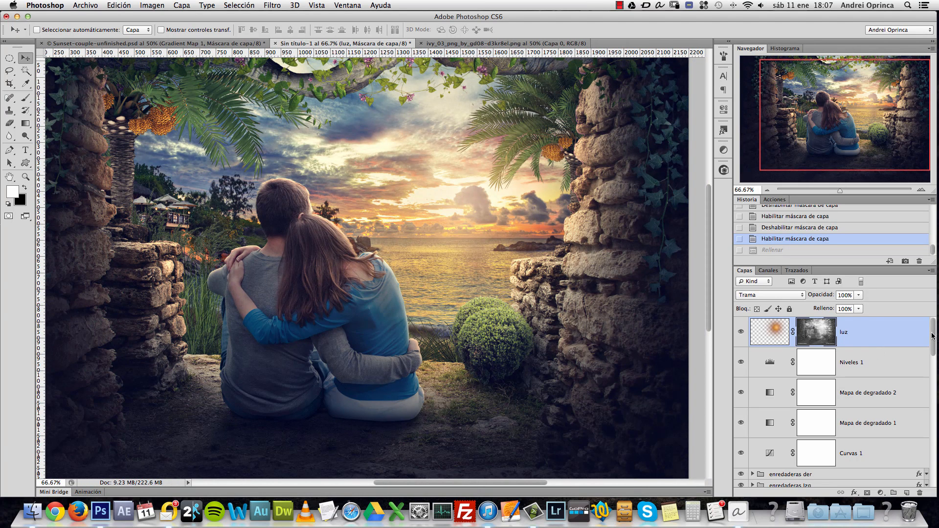
left_click(881, 492)
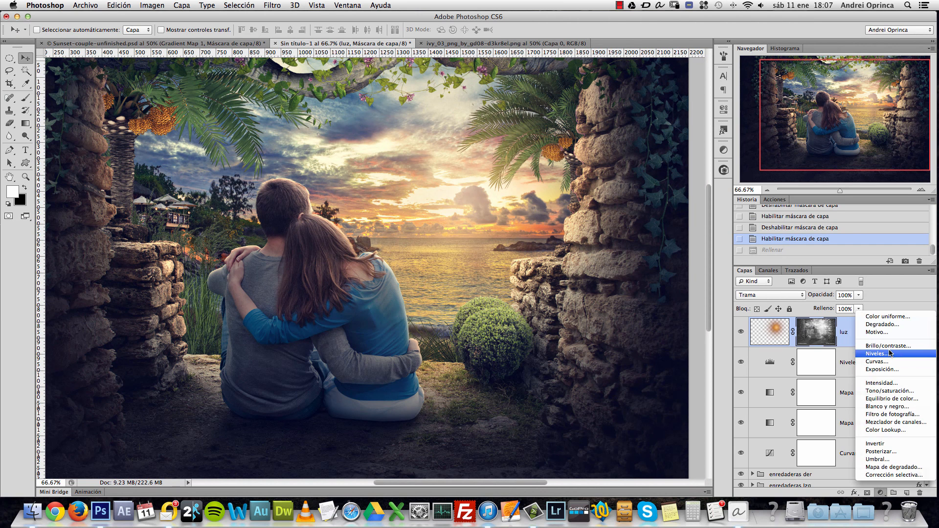
left_click(888, 390)
left_click(880, 344, "alt")
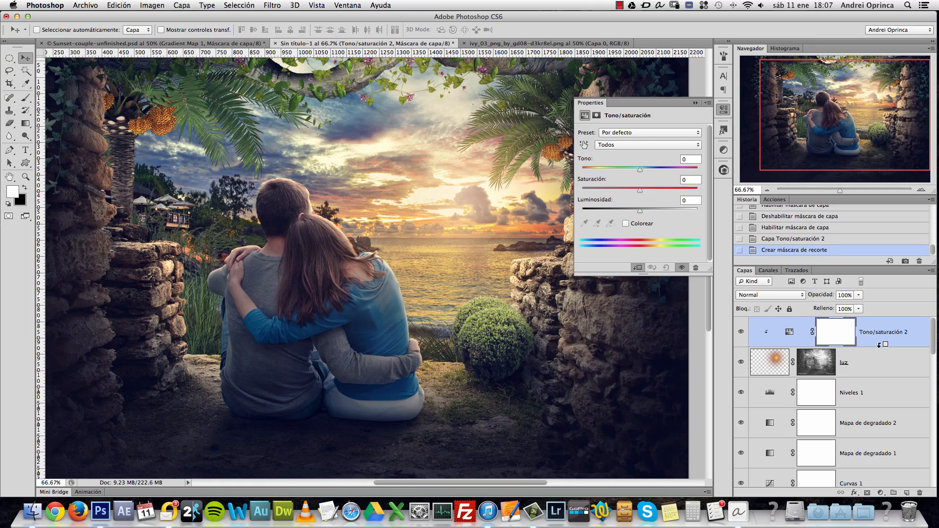
Step: Set the clipped adjustment's Tono to -3, Saturación to +21 and Luminosidad to +8, and compare the image with luz hidden and shown
mouse_move(639, 190)
left_mouse_down()
mouse_move(673, 188)
mouse_move(619, 175)
mouse_move(642, 174)
mouse_move(635, 175)
left_mouse_up()
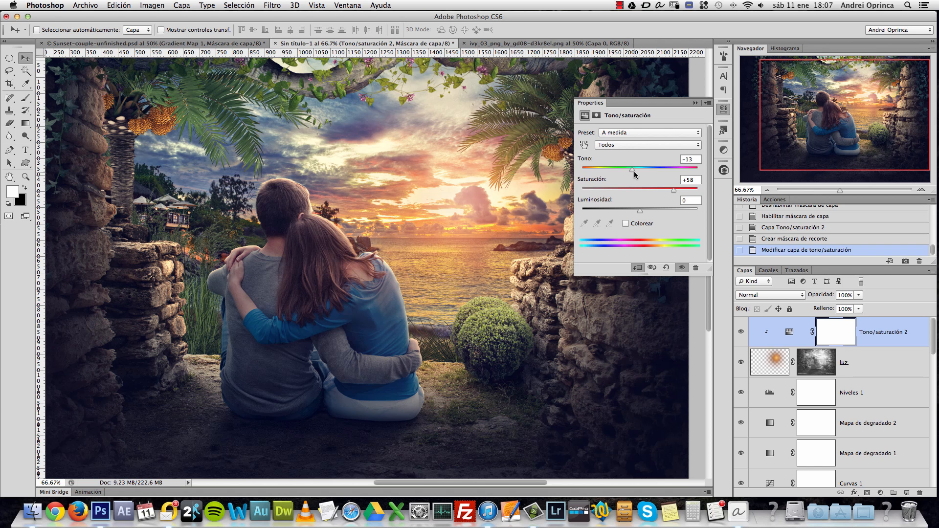
left_click_drag(644, 212, 670, 193)
left_click_drag(634, 172, 638, 173)
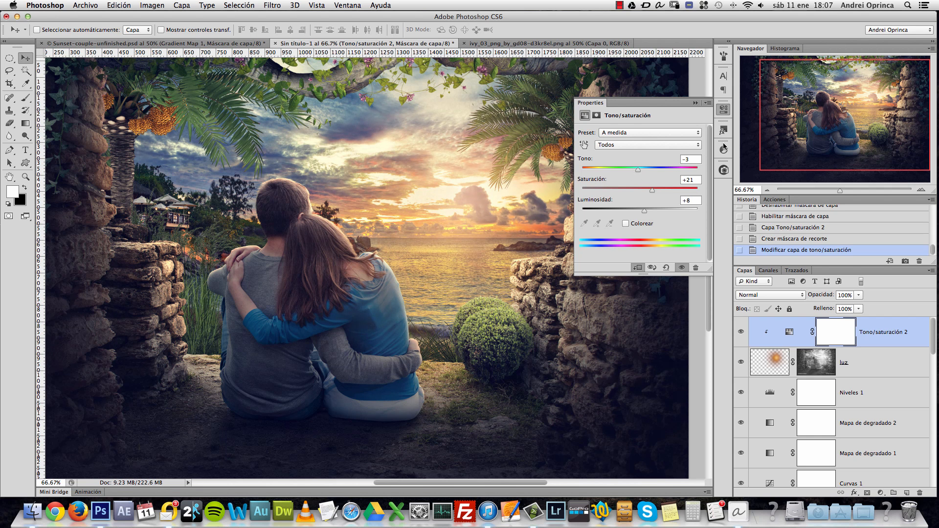
left_click(695, 102)
left_click(741, 362)
left_click(741, 362)
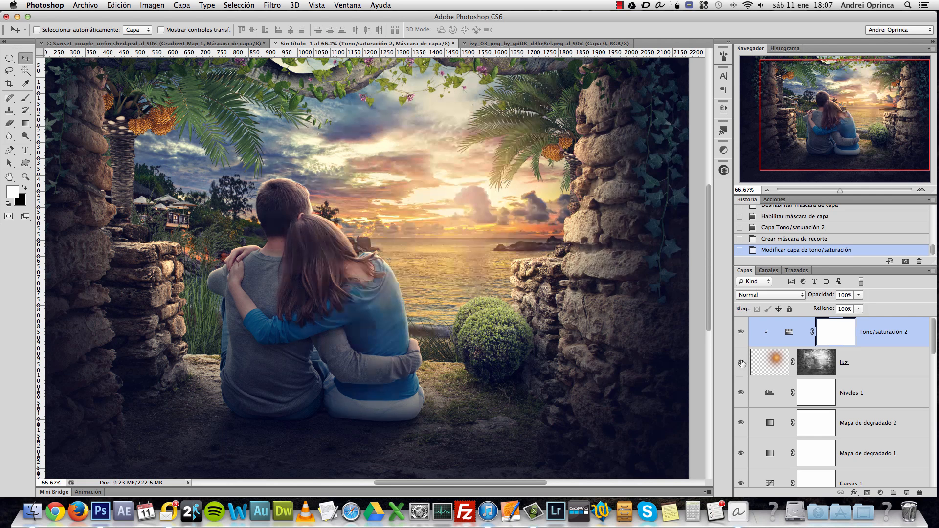
Step: Compare the composite with the ruinas mask disabled and enabled, also viewing the ruinas layer on its own
key("super+minus")
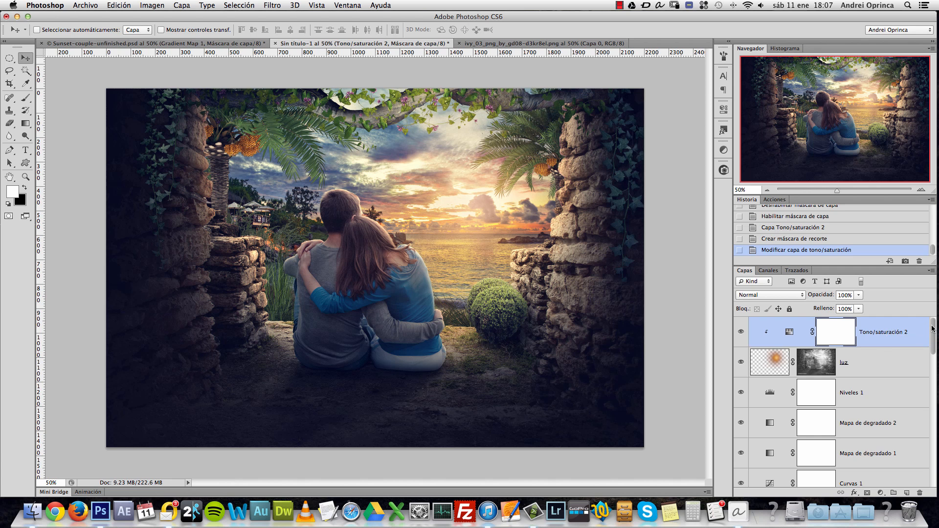
left_click_drag(933, 328, 935, 441)
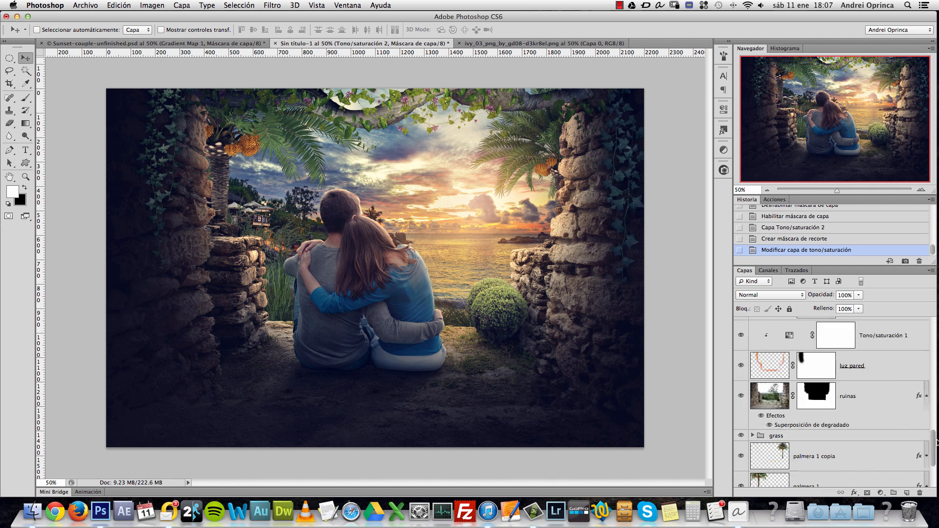
left_click(815, 395, "shift")
left_click(740, 396, "alt")
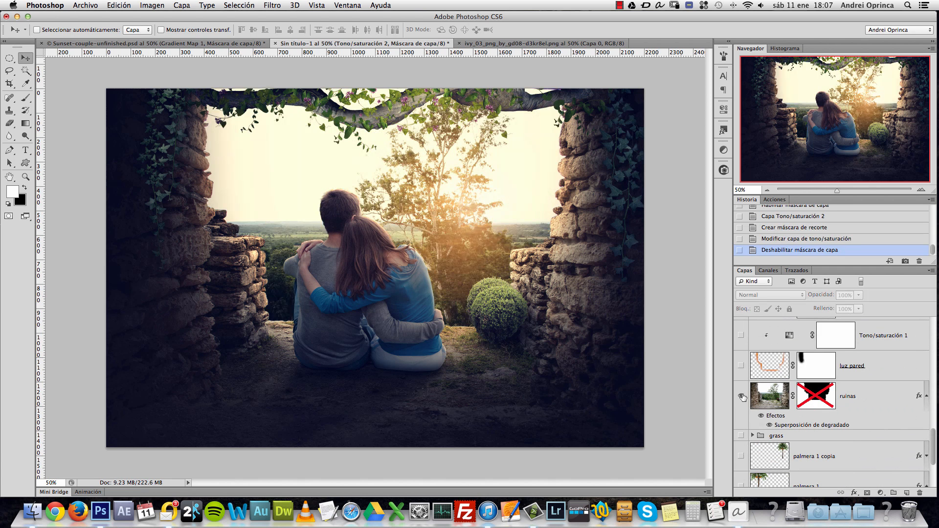
left_click(741, 396, "alt")
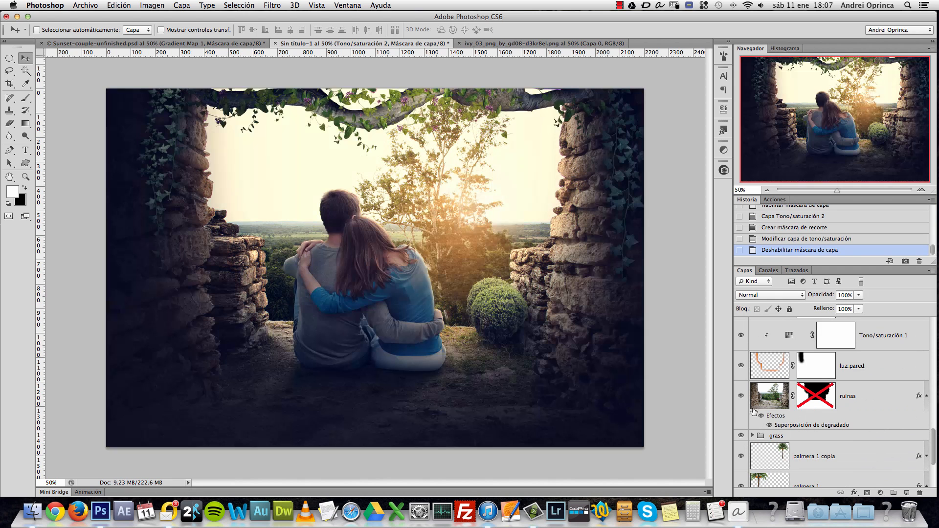
left_click(818, 397, "shift")
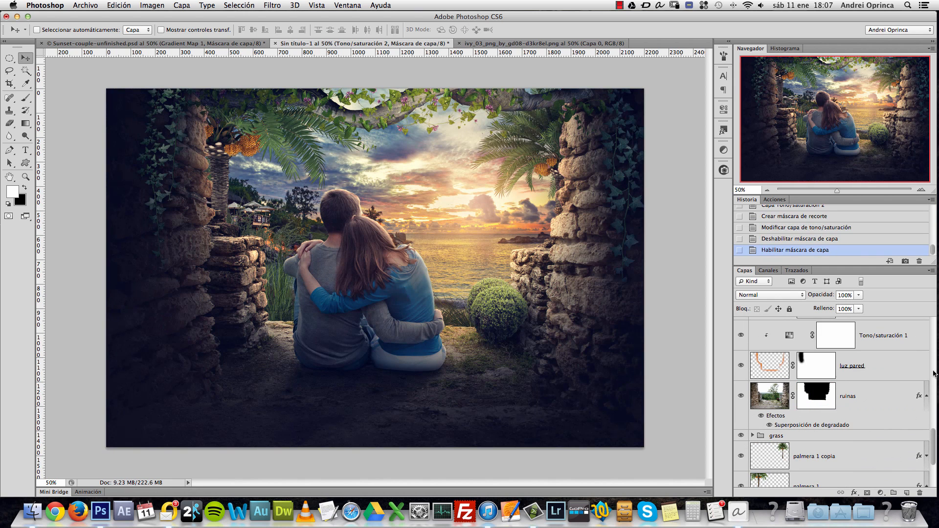
scroll(931, 440, "up", 10)
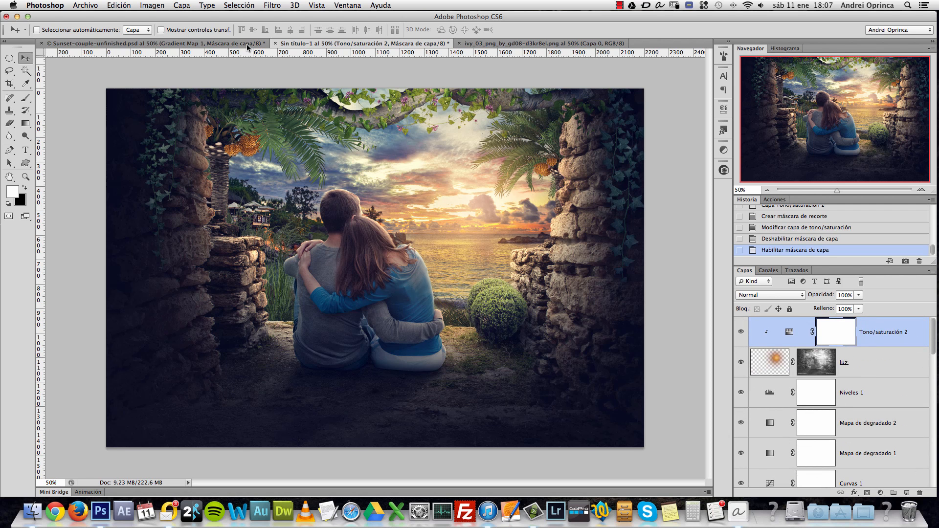
Step: Compare the composite with the reference image in Sunset-couple-unfinished.psd and return to the working document
left_click(201, 44)
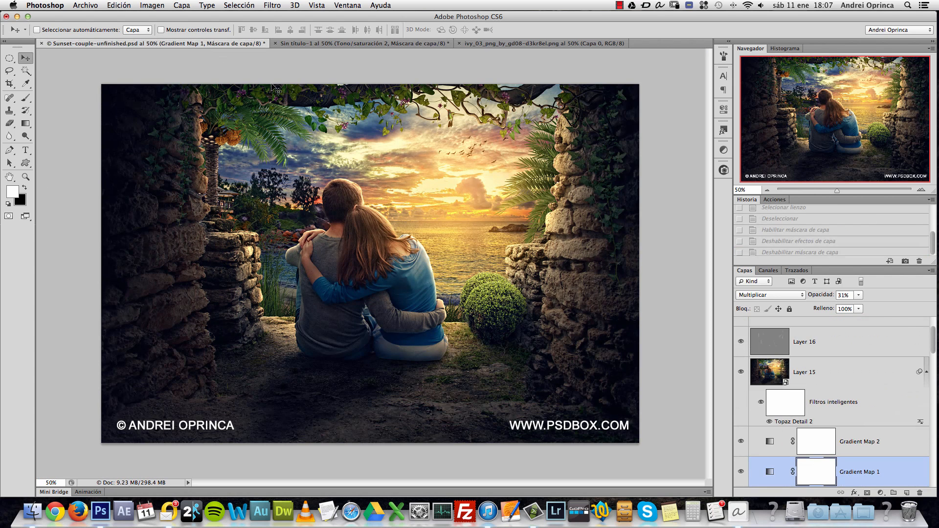
scroll(347, 119, "up", 1)
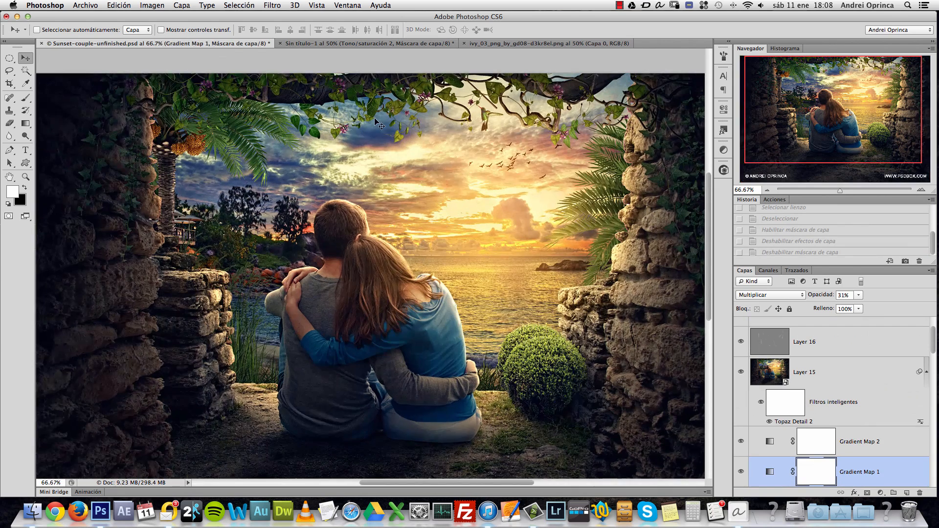
left_click(332, 44)
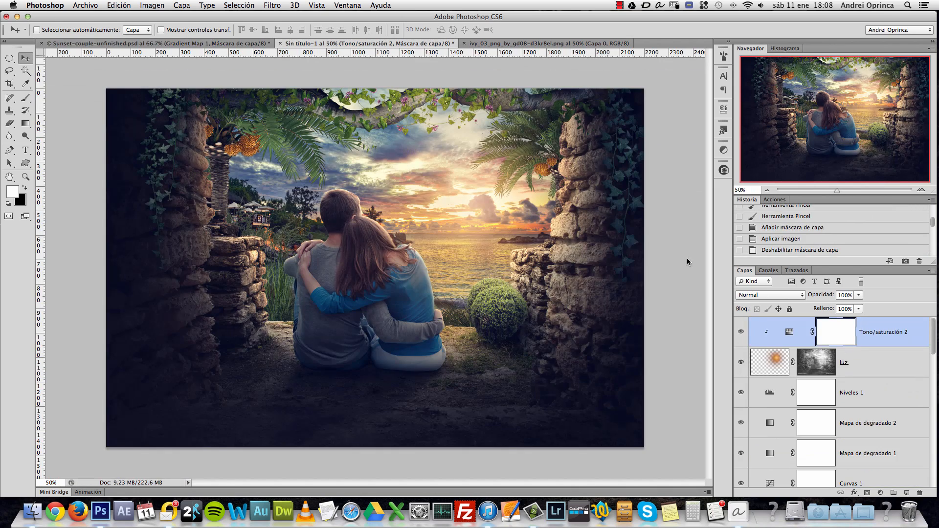
Step: Try a Filtro de fotografía adjustment layer above Tono/saturación 2, blended as Luz suave at 35% opacity
left_click(881, 493)
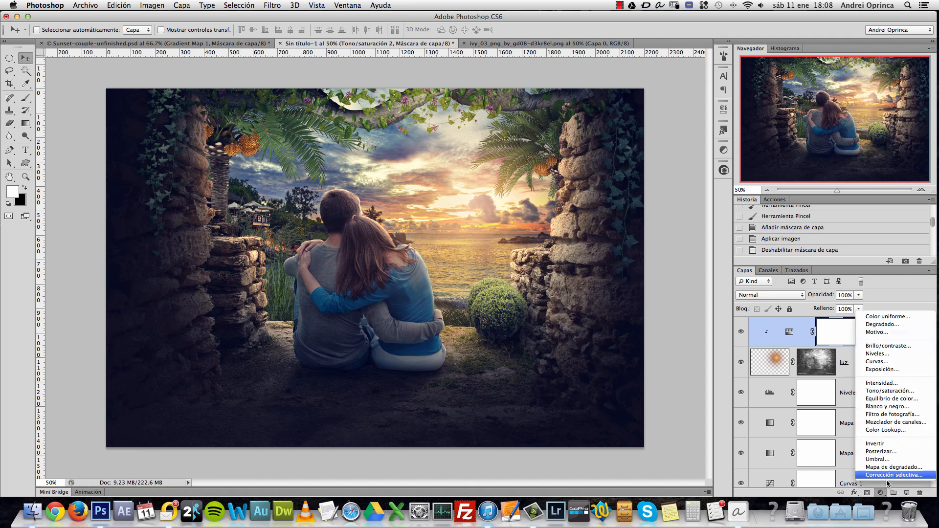
left_click(901, 415)
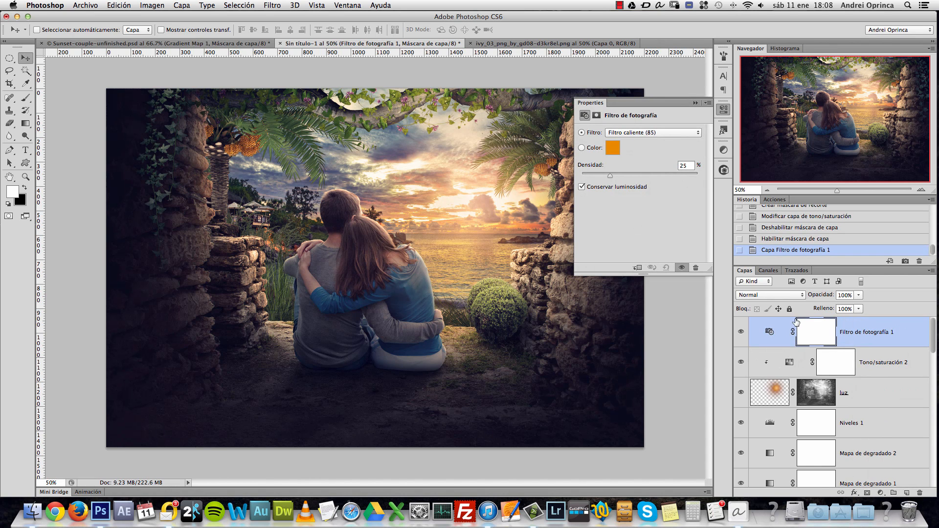
left_click(778, 296)
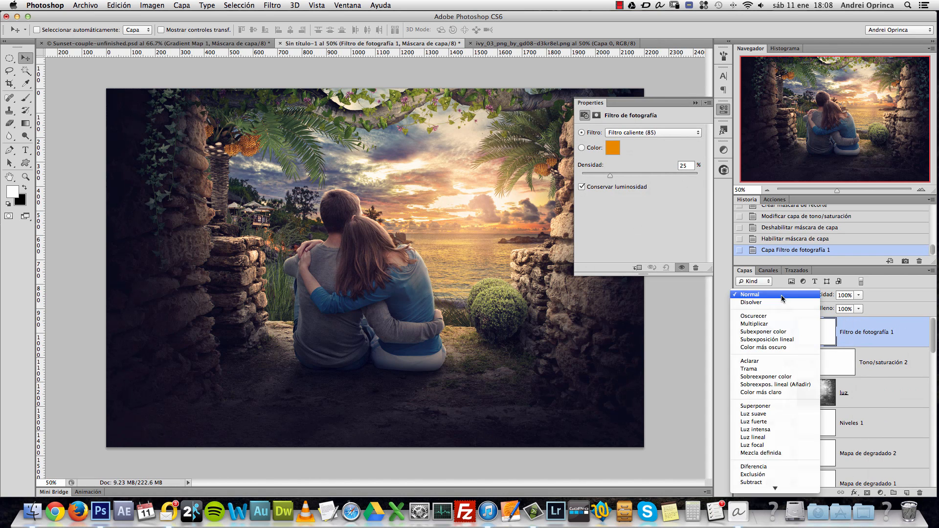
left_click(761, 414)
left_click(858, 296)
left_click_drag(859, 304, 828, 310)
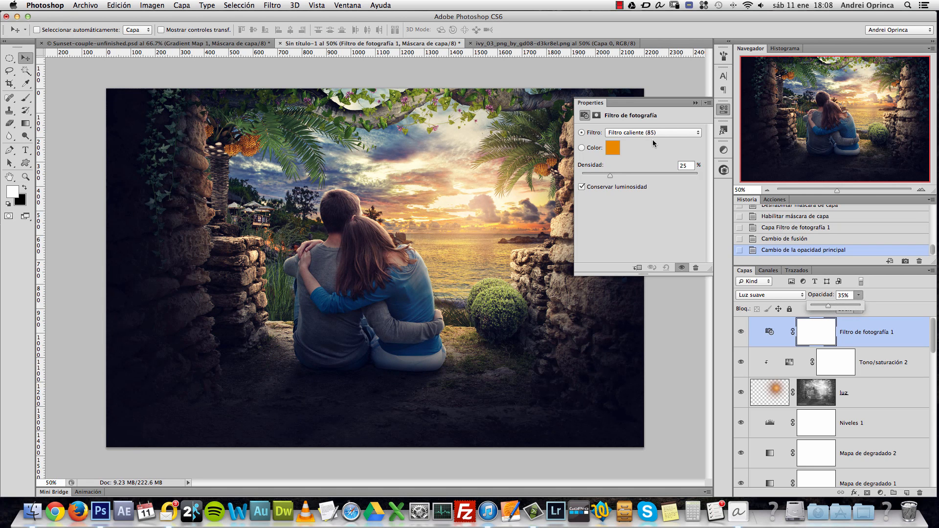
Step: Try the Sobreexponer color blend mode on the photo filter layer, and delete that layer
left_click(770, 295)
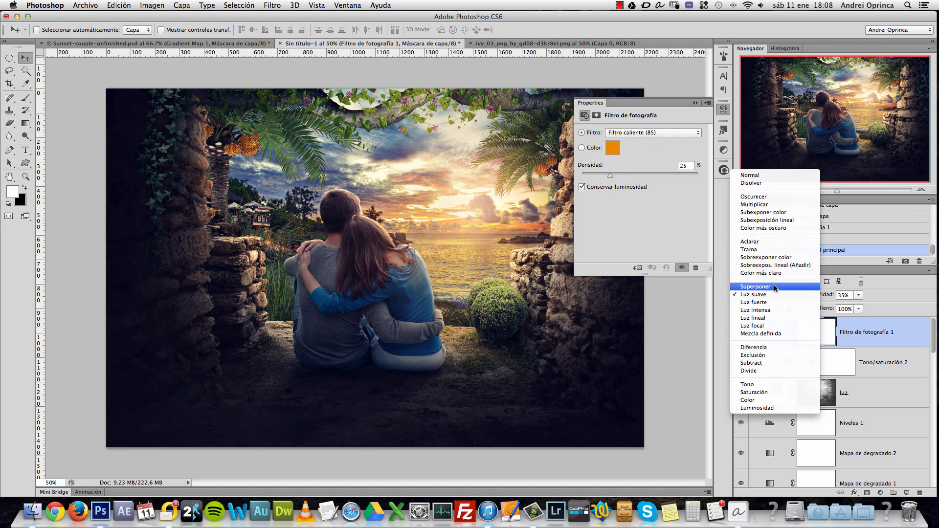
left_click(777, 258)
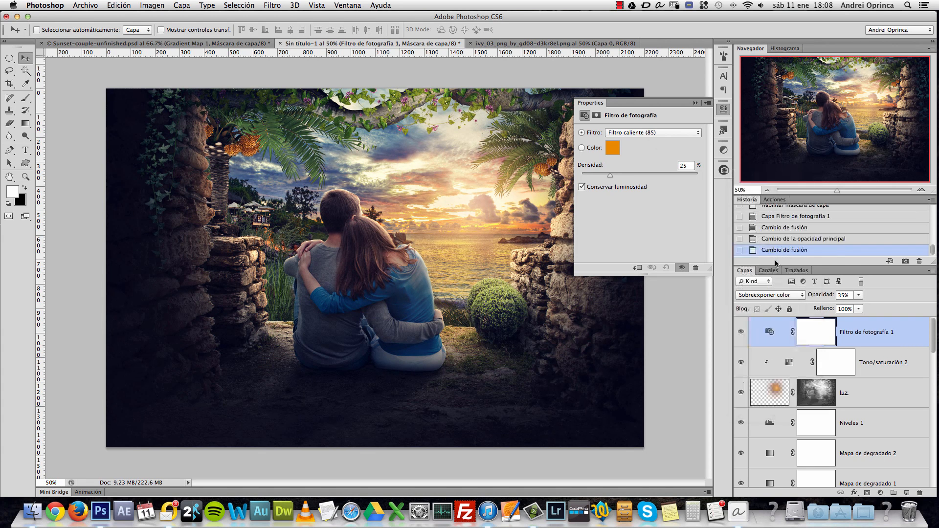
left_click_drag(913, 327, 920, 492)
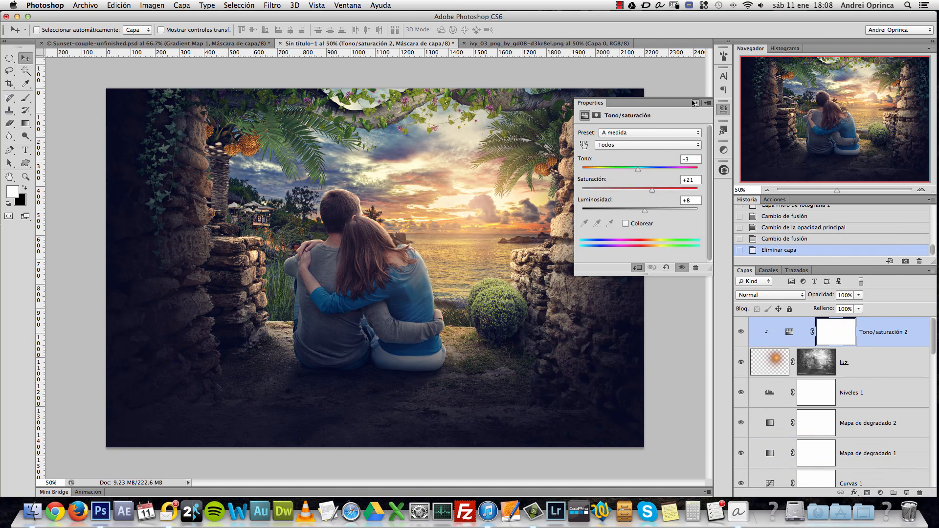
left_click(695, 103)
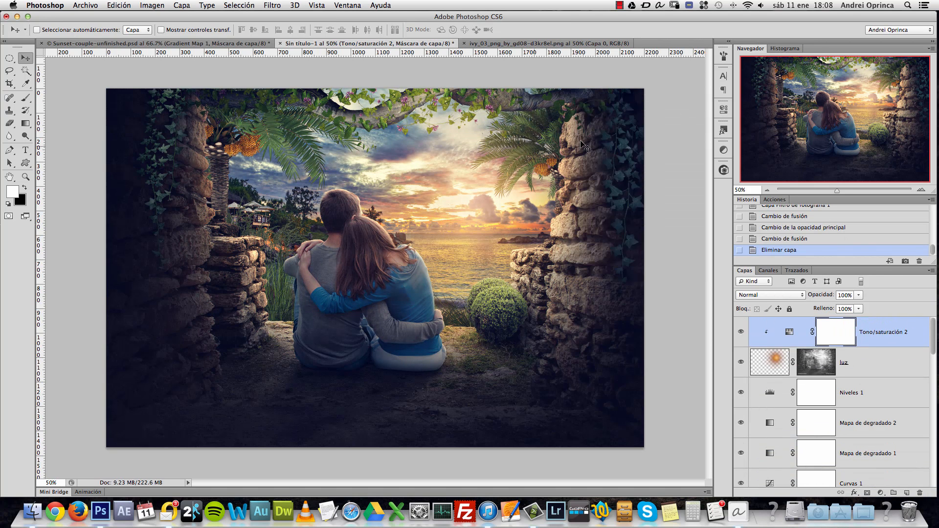
Step: Check the overall colors and light of Sunset-couple-unfinished.psd once more against the working composite
left_click(227, 44)
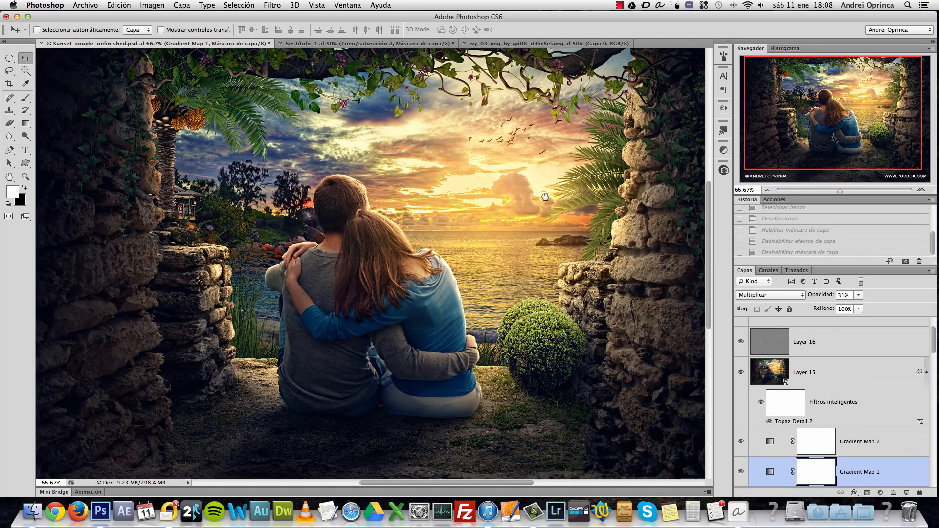
key("super+minus")
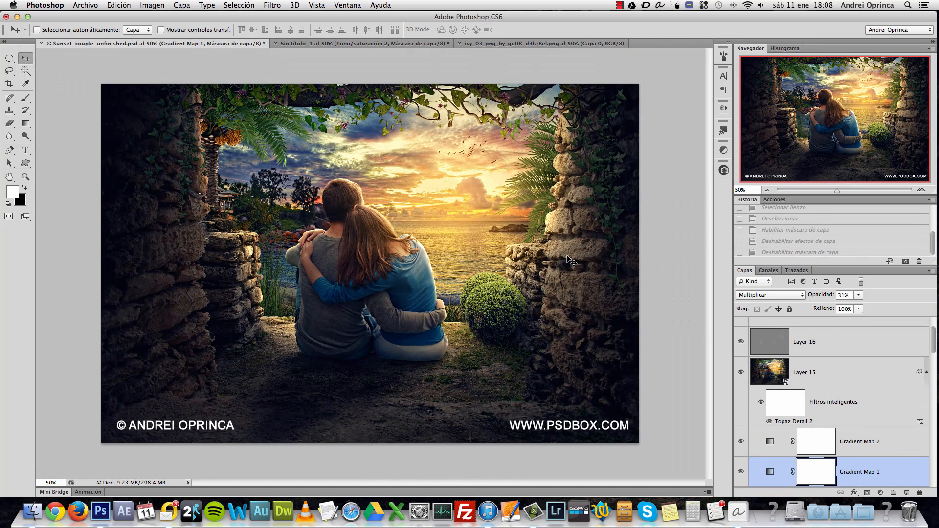
left_click(351, 44)
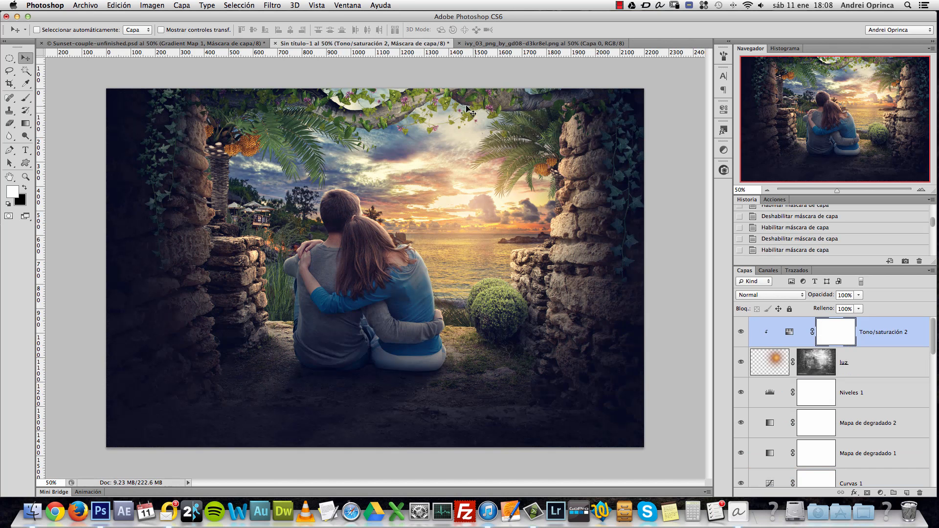